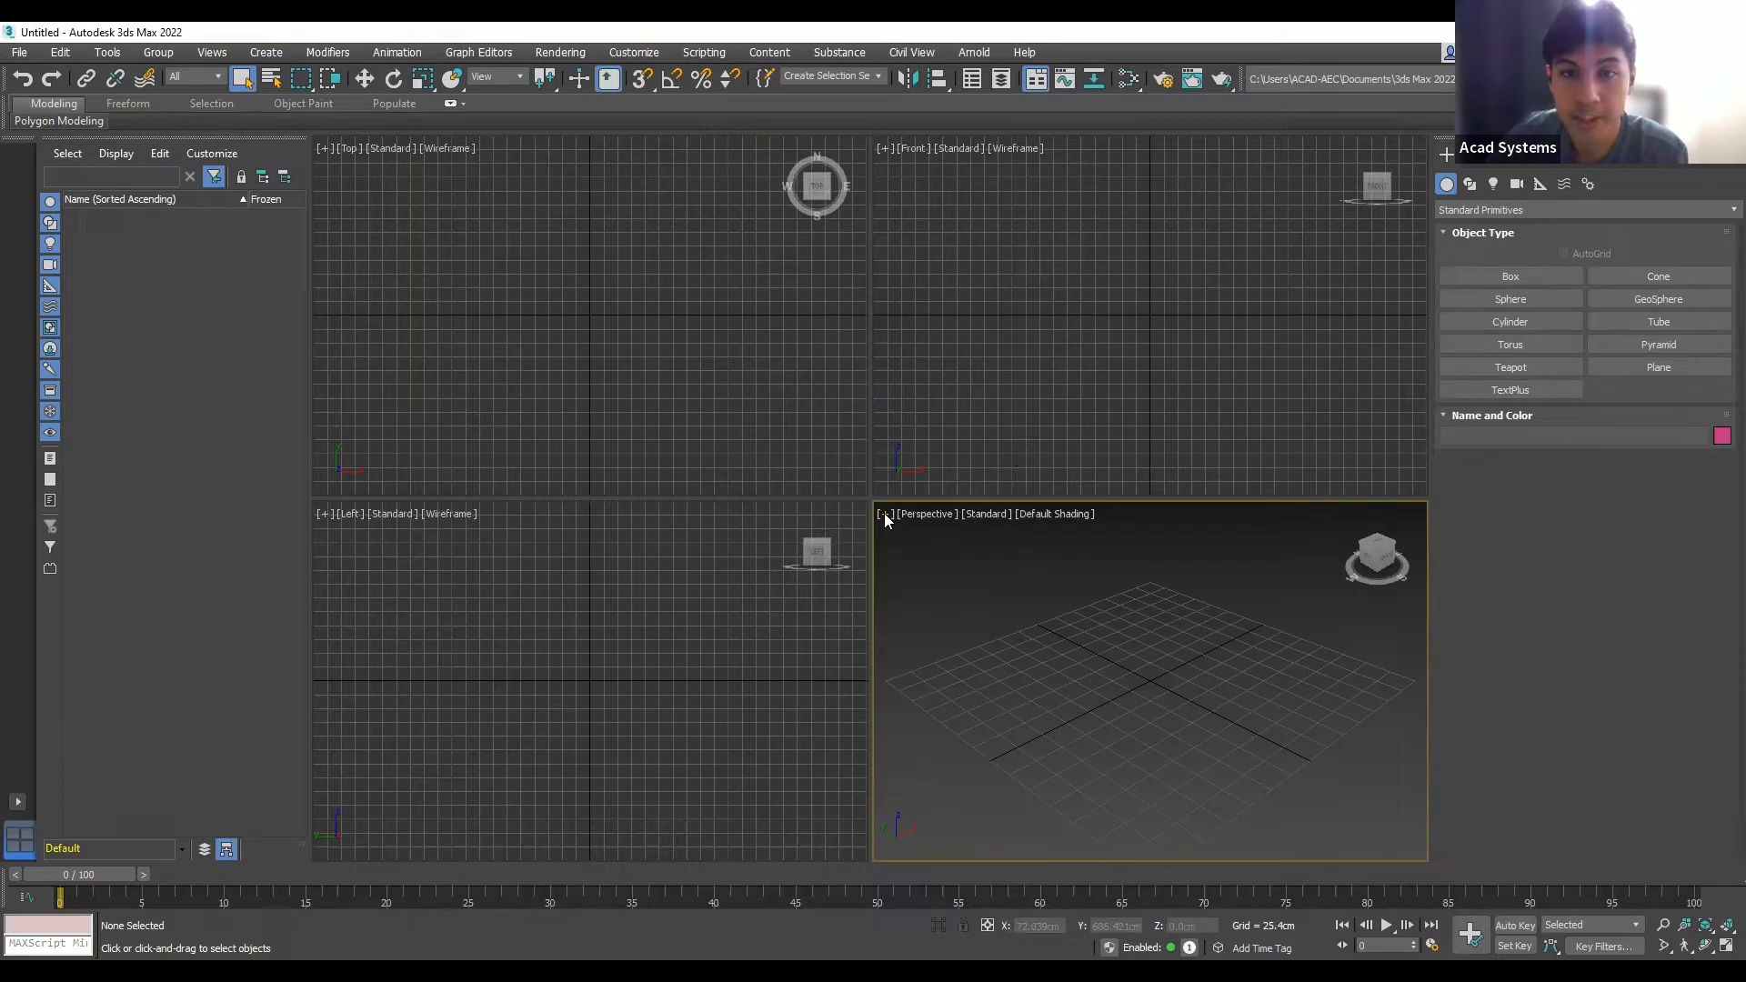
- Maximize the Perspective viewport, check the Top and Front views, then orbit to an angled grid view
{"action": "key", "text": "alt+w"}
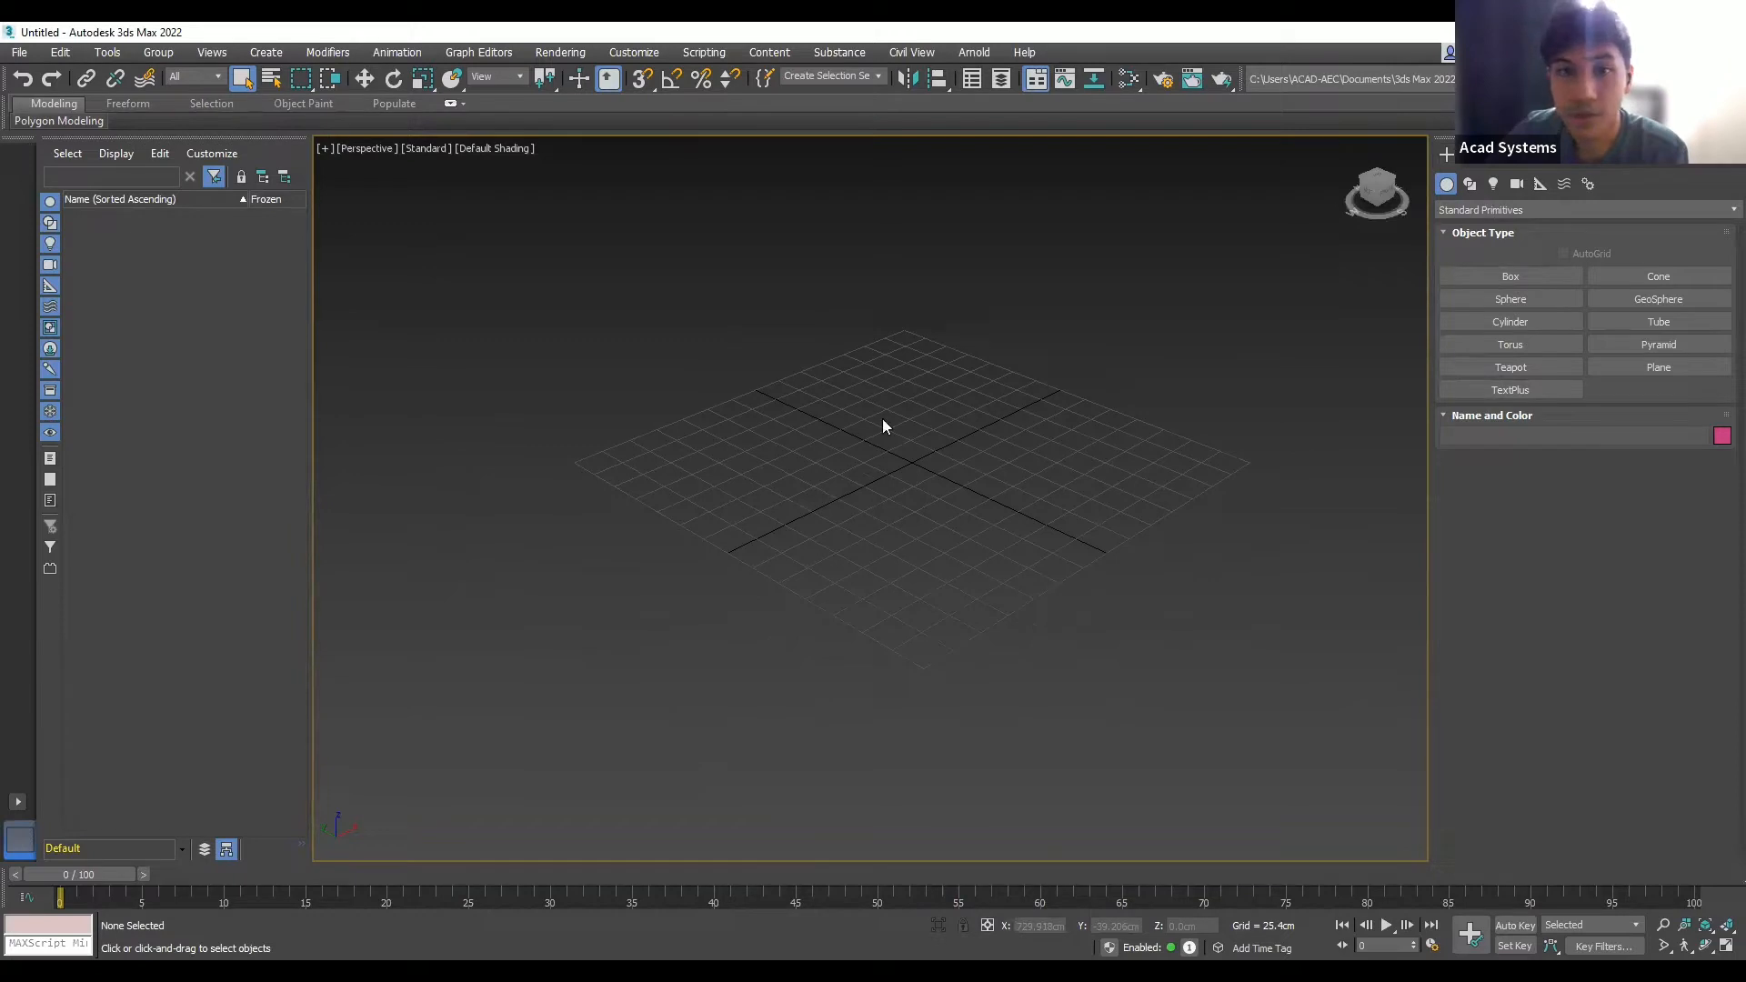
{"action": "scroll", "coordinate": [869, 382], "scroll_direction": "up", "scroll_amount": 3}
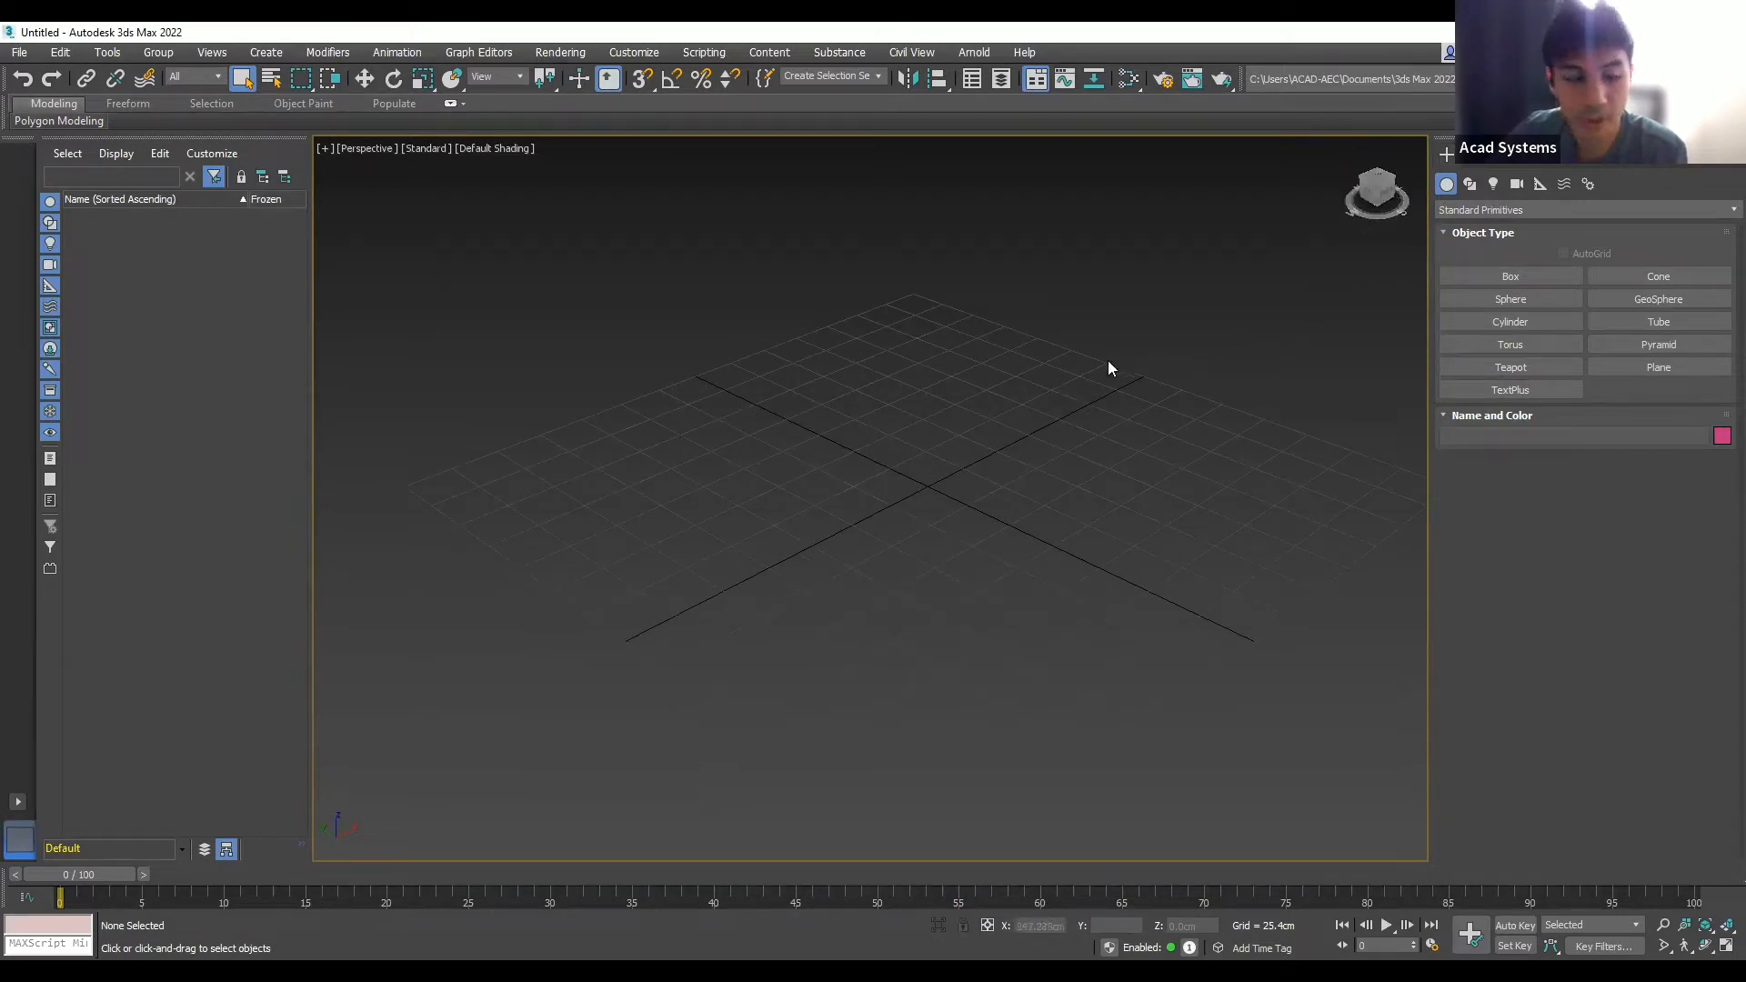
{"action": "left_click", "coordinate": [1378, 179]}
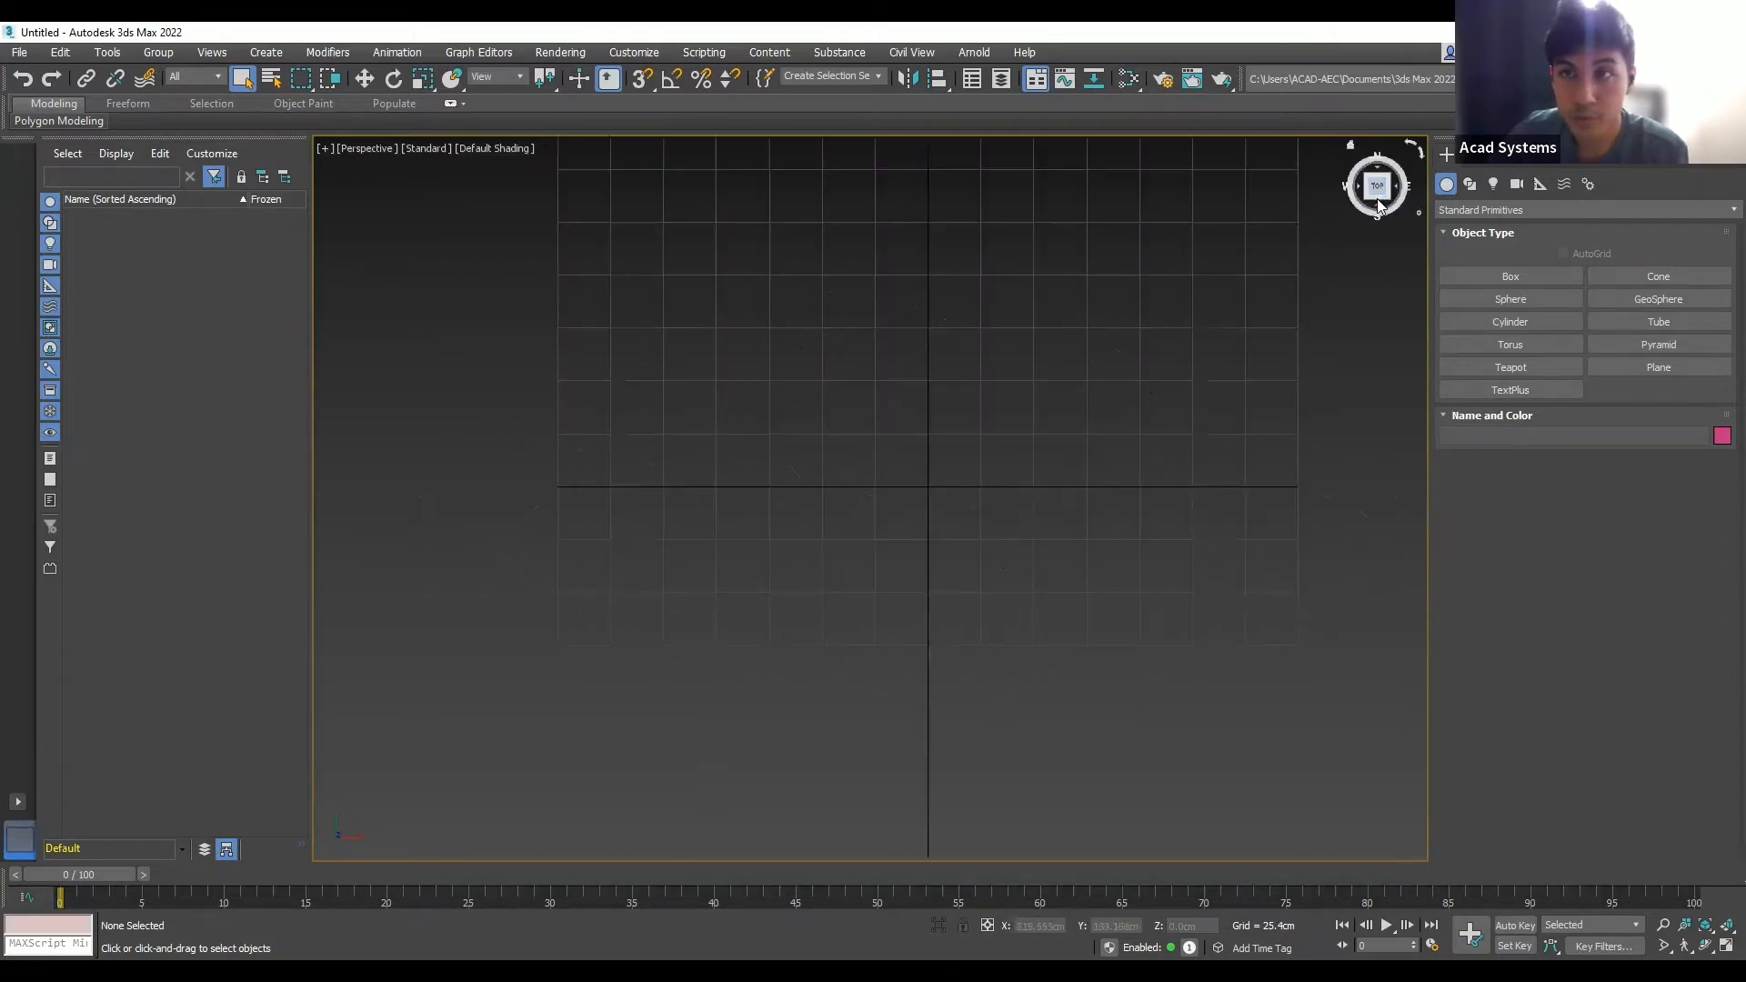
{"action": "left_click", "coordinate": [1377, 210]}
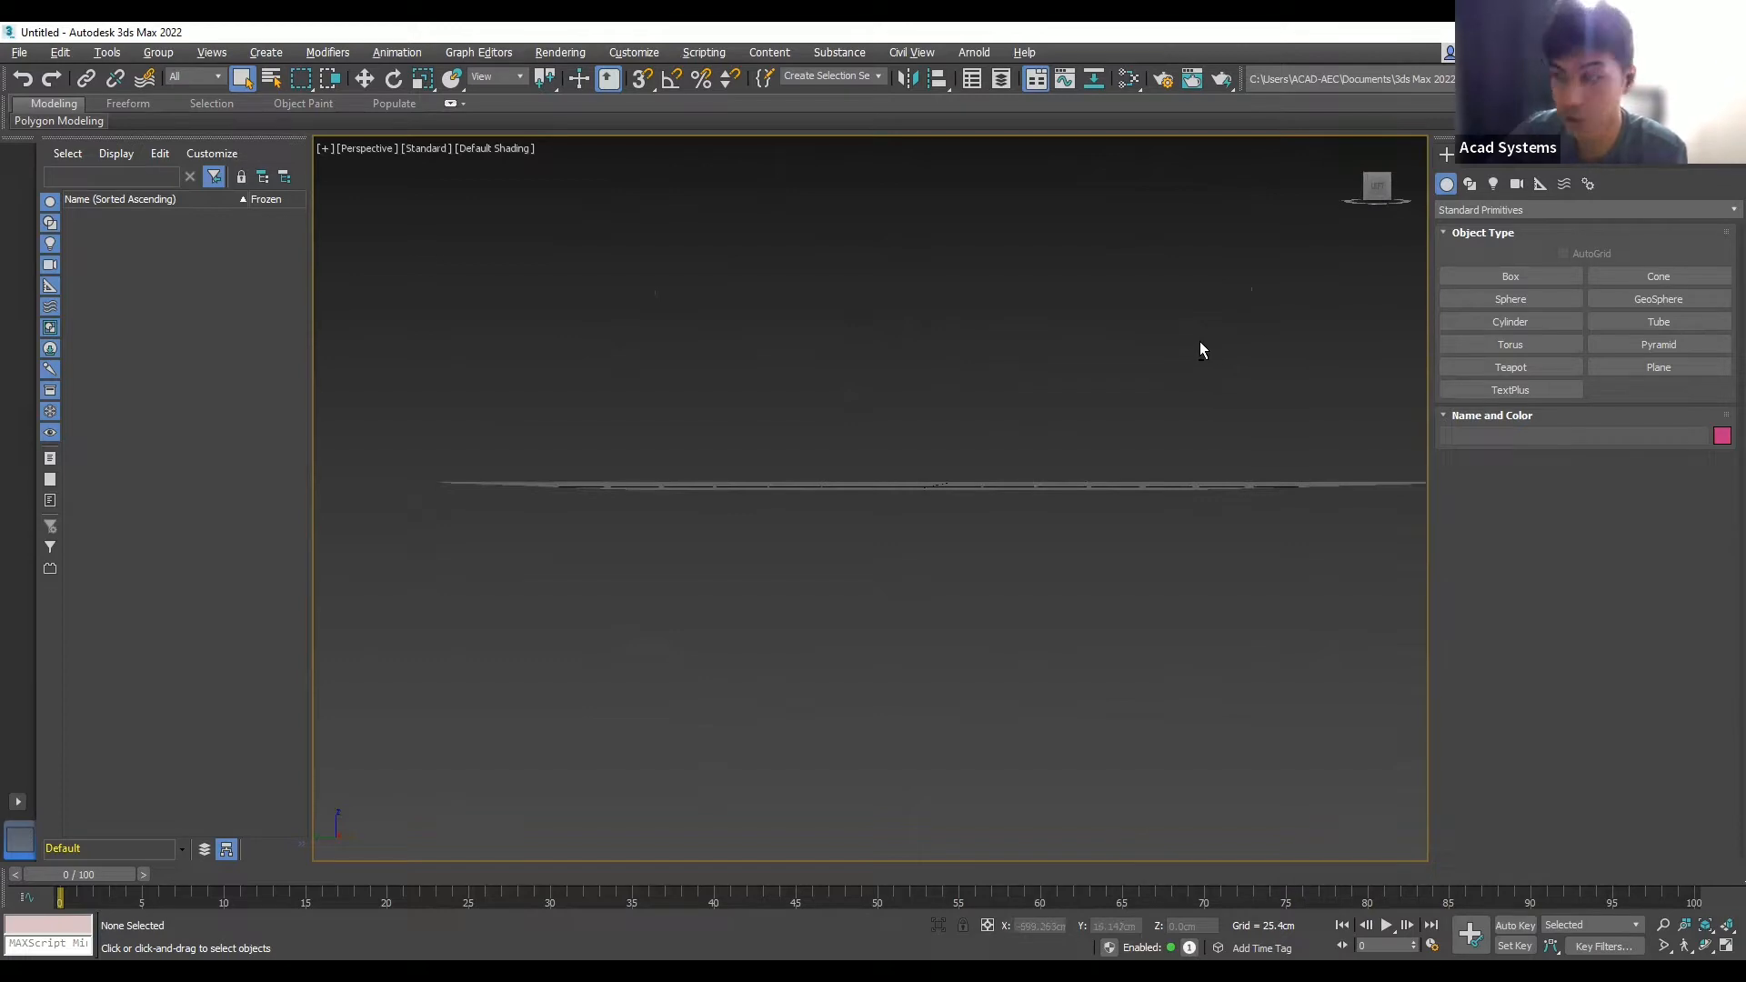
{"action": "middle_click_drag", "start_coordinate": [1198, 343], "coordinate": [1135, 327], "text": "alt"}
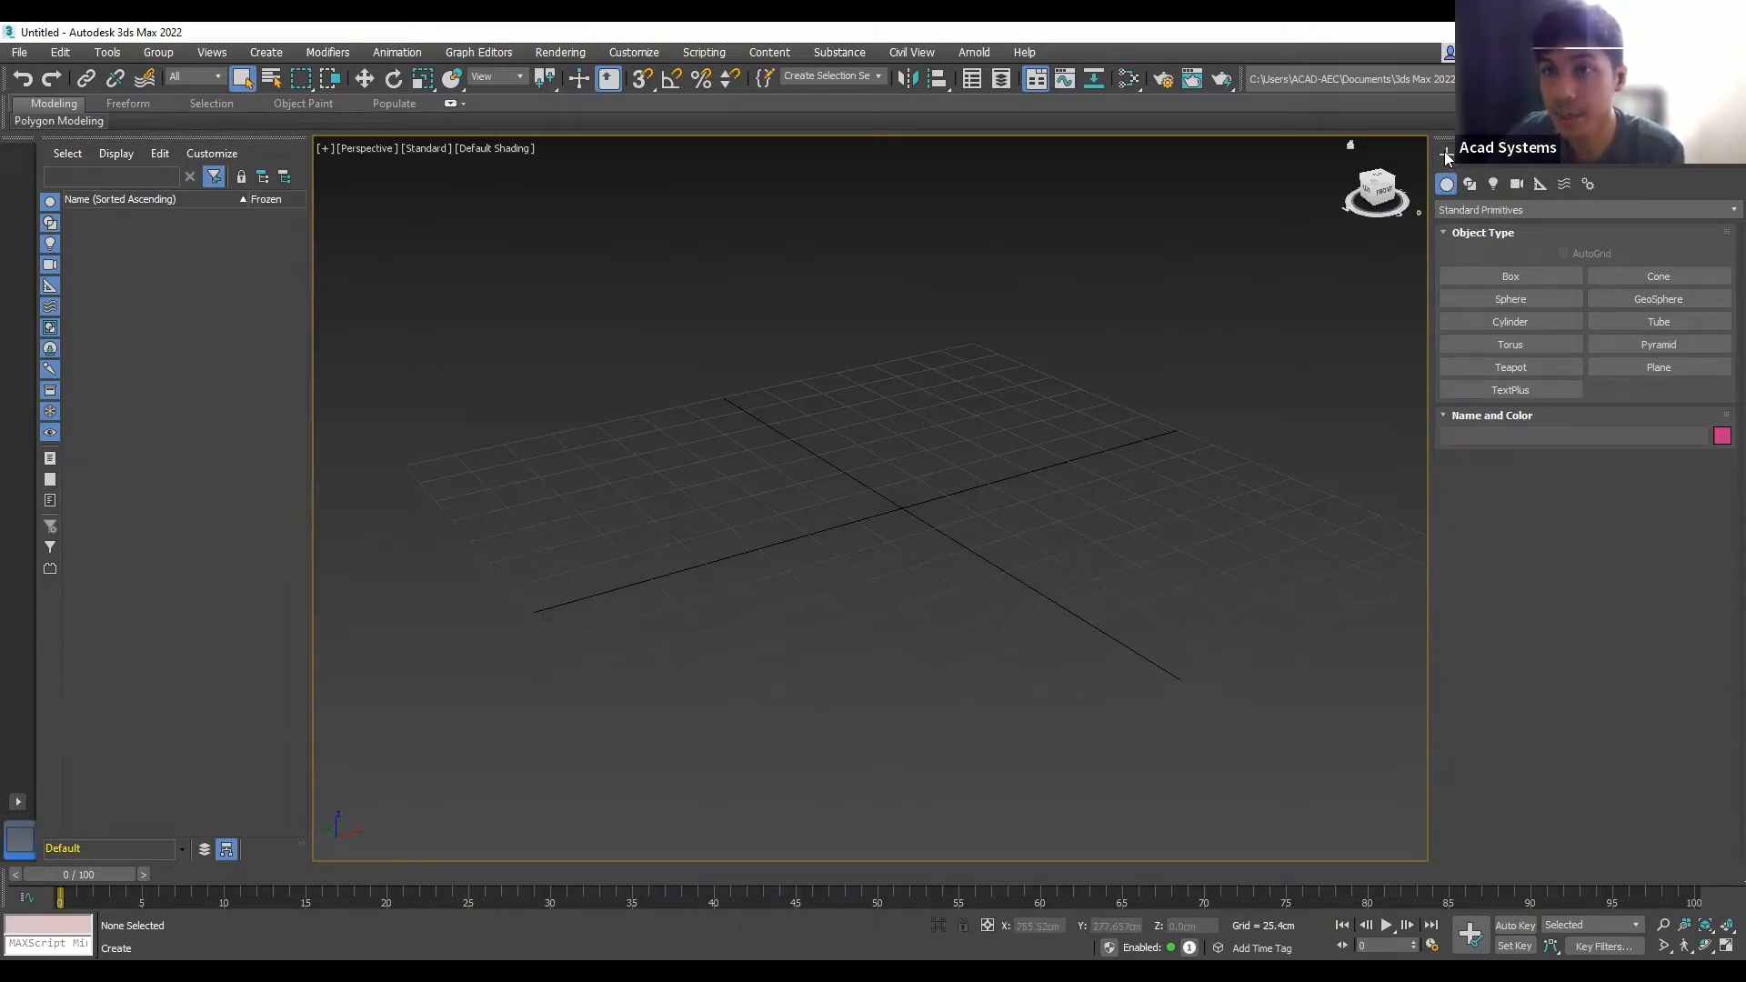
- Draw a Box of about 107.3 × 152.2 cm and 23.6 cm high on the grid
{"action": "left_click", "coordinate": [1483, 276]}
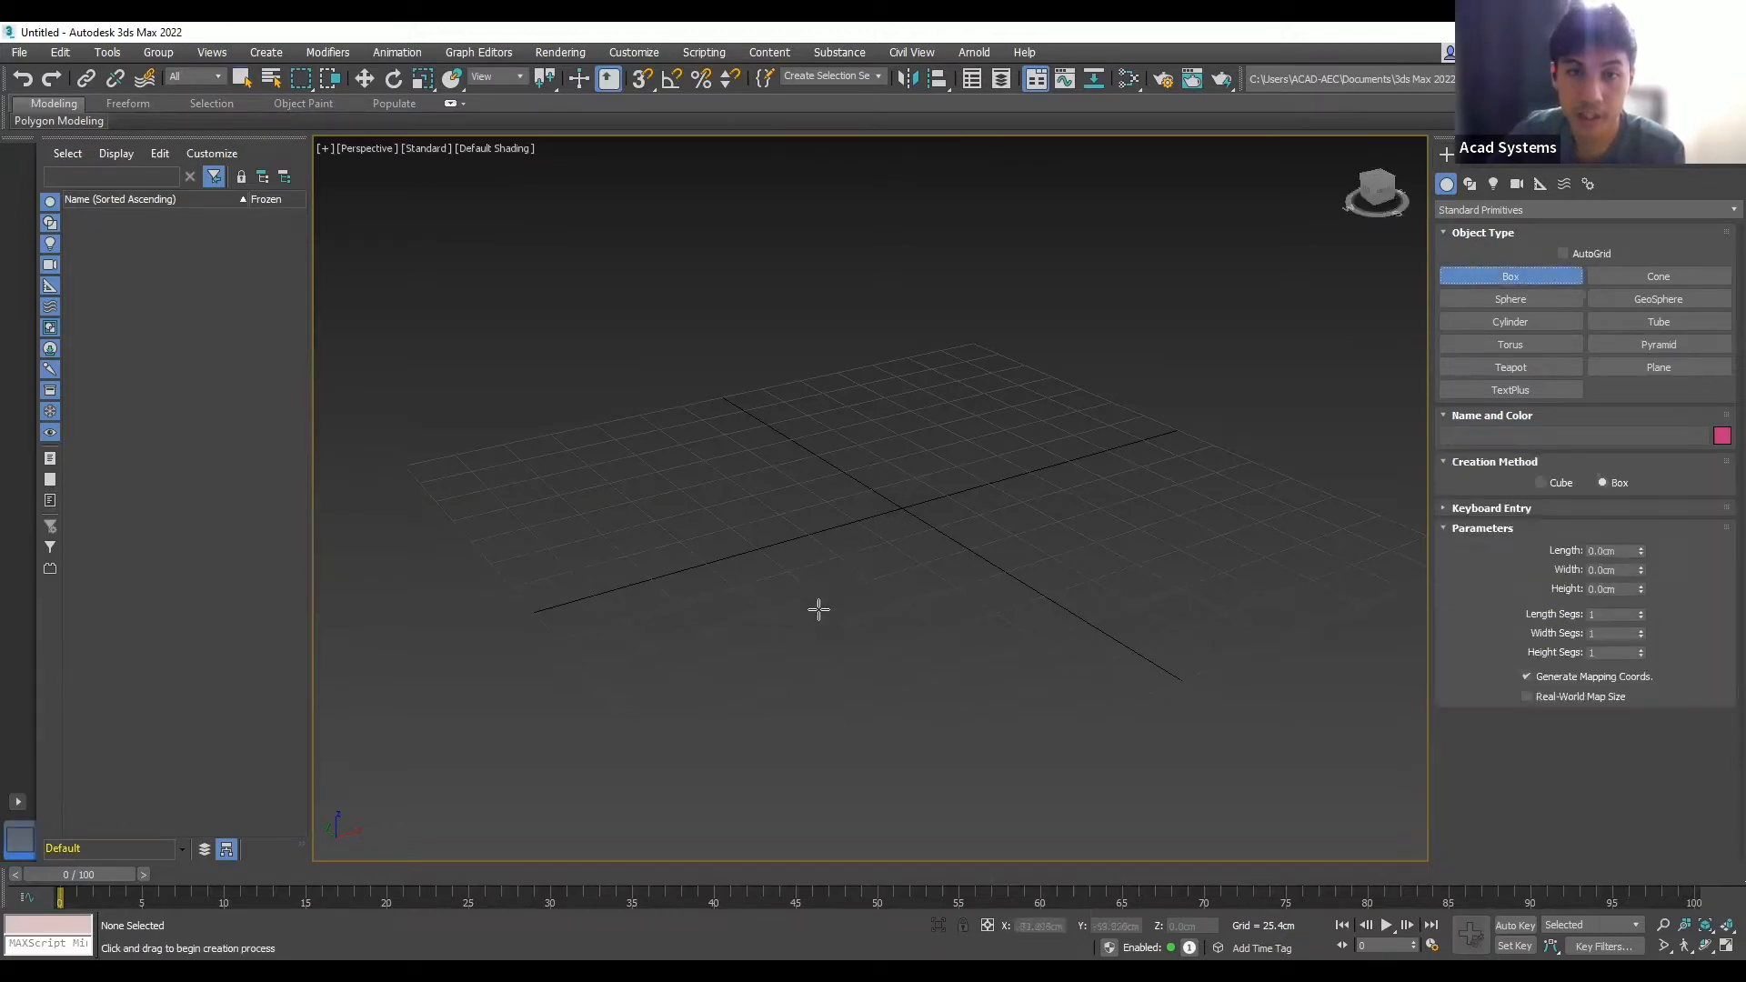
{"action": "left_click_drag", "start_coordinate": [819, 609], "coordinate": [962, 442]}
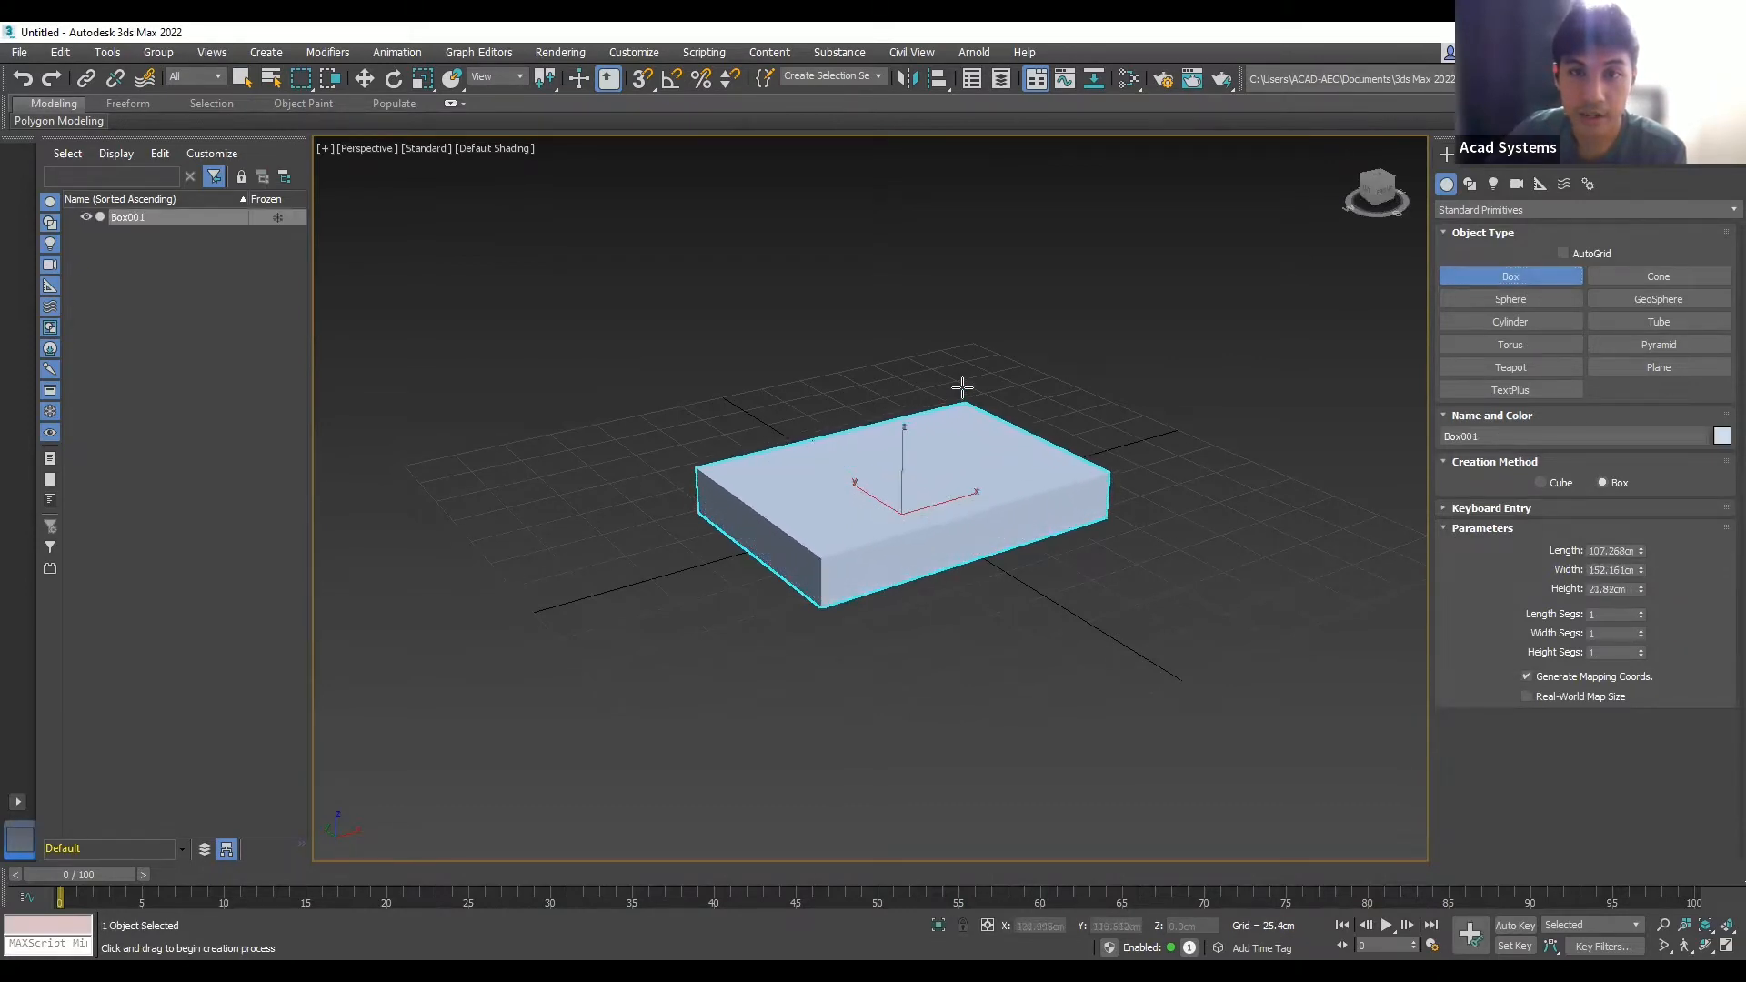
{"action": "left_click", "coordinate": [994, 378]}
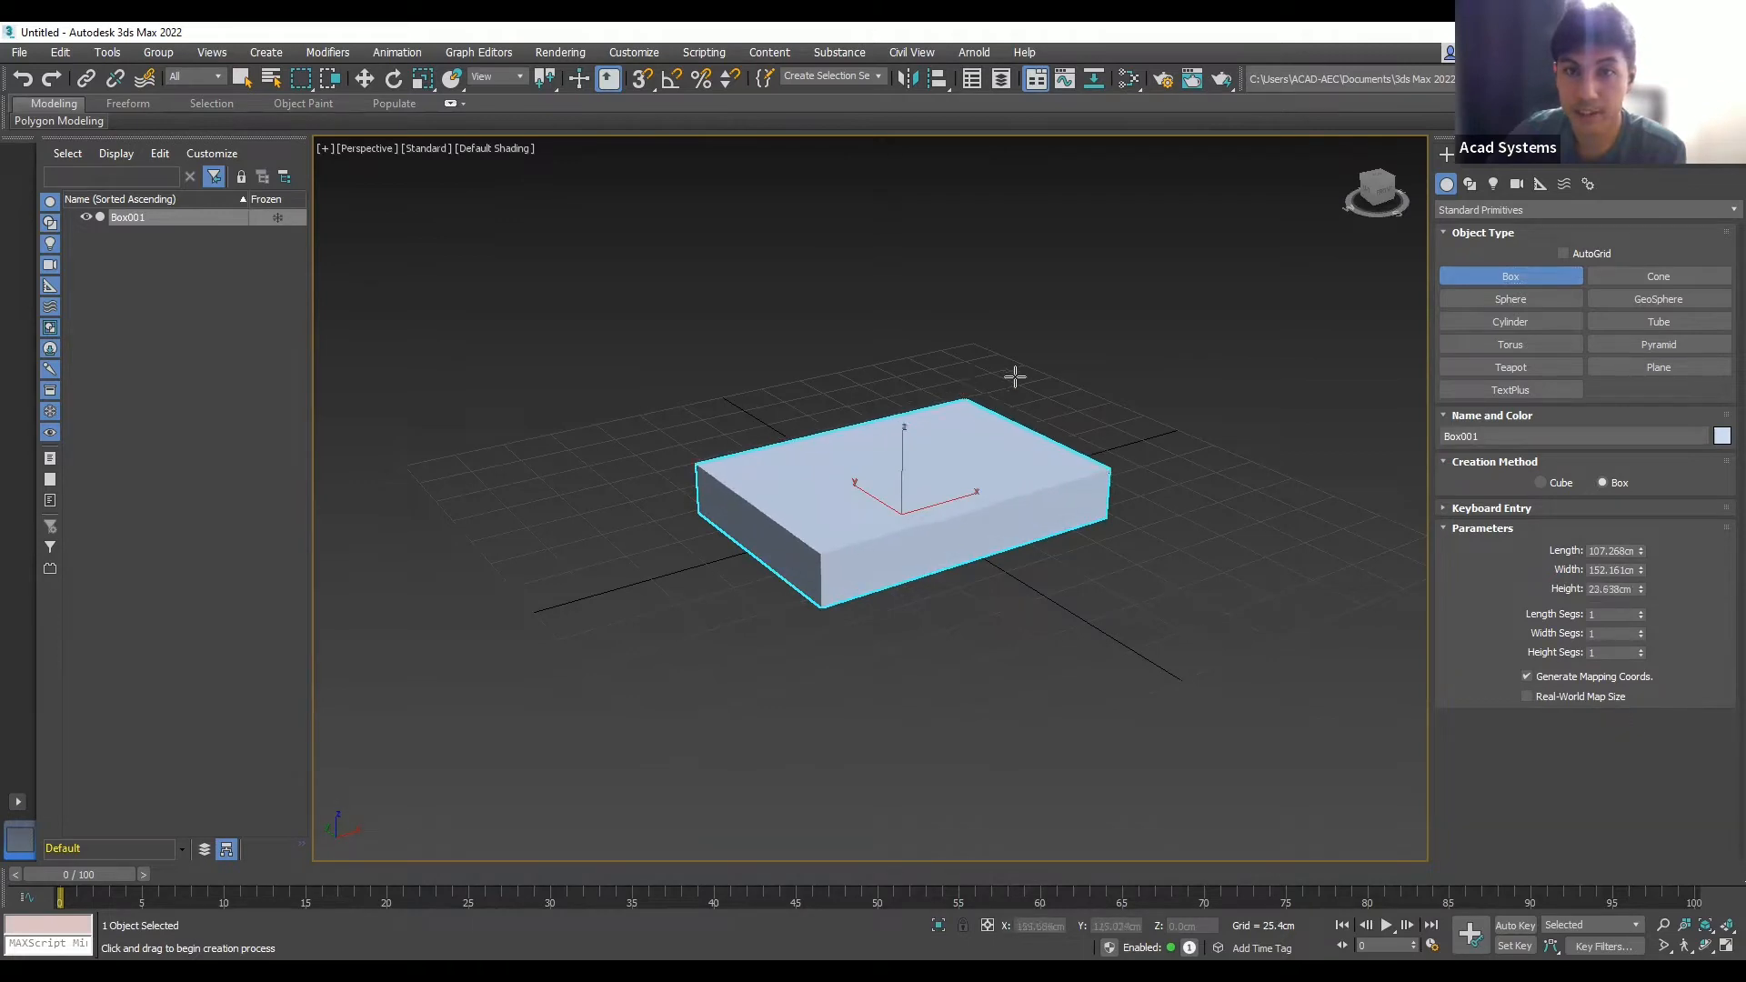
{"action": "scroll", "coordinate": [1000, 469], "scroll_direction": "up", "scroll_amount": 3}
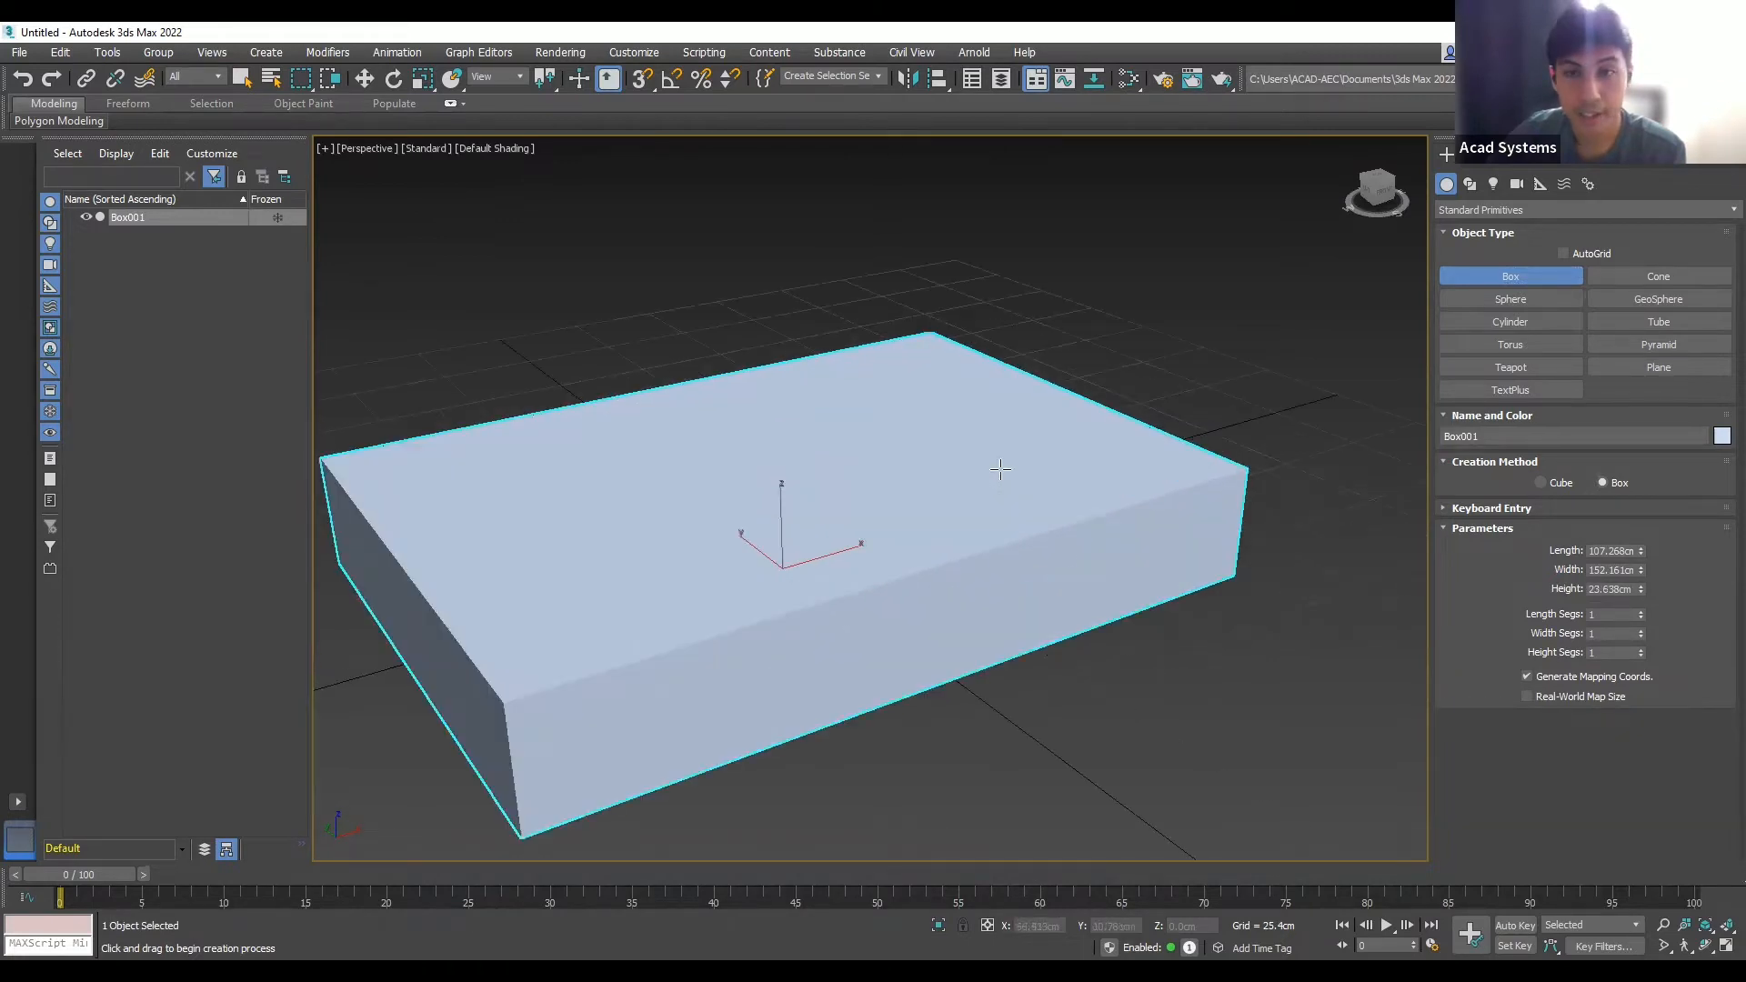
{"action": "scroll", "coordinate": [1000, 468], "scroll_direction": "down", "scroll_amount": 1}
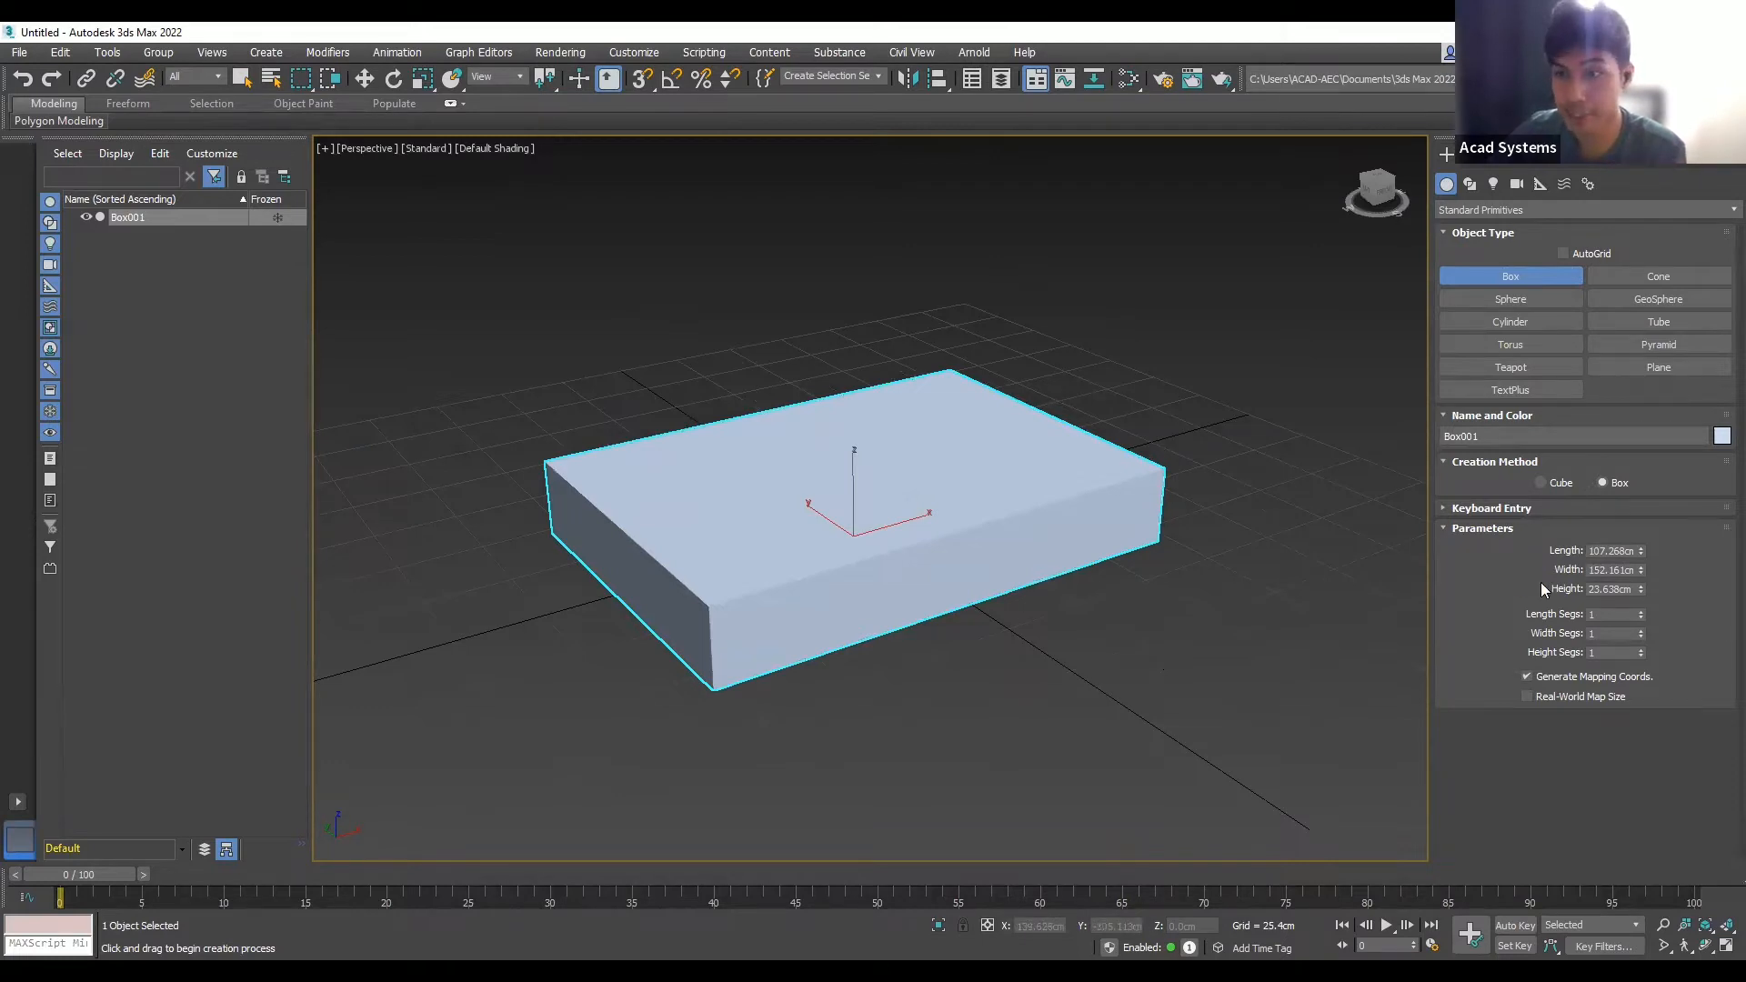
- Change Box001's Length to 100 cm
{"action": "double_click", "coordinate": [1619, 552]}
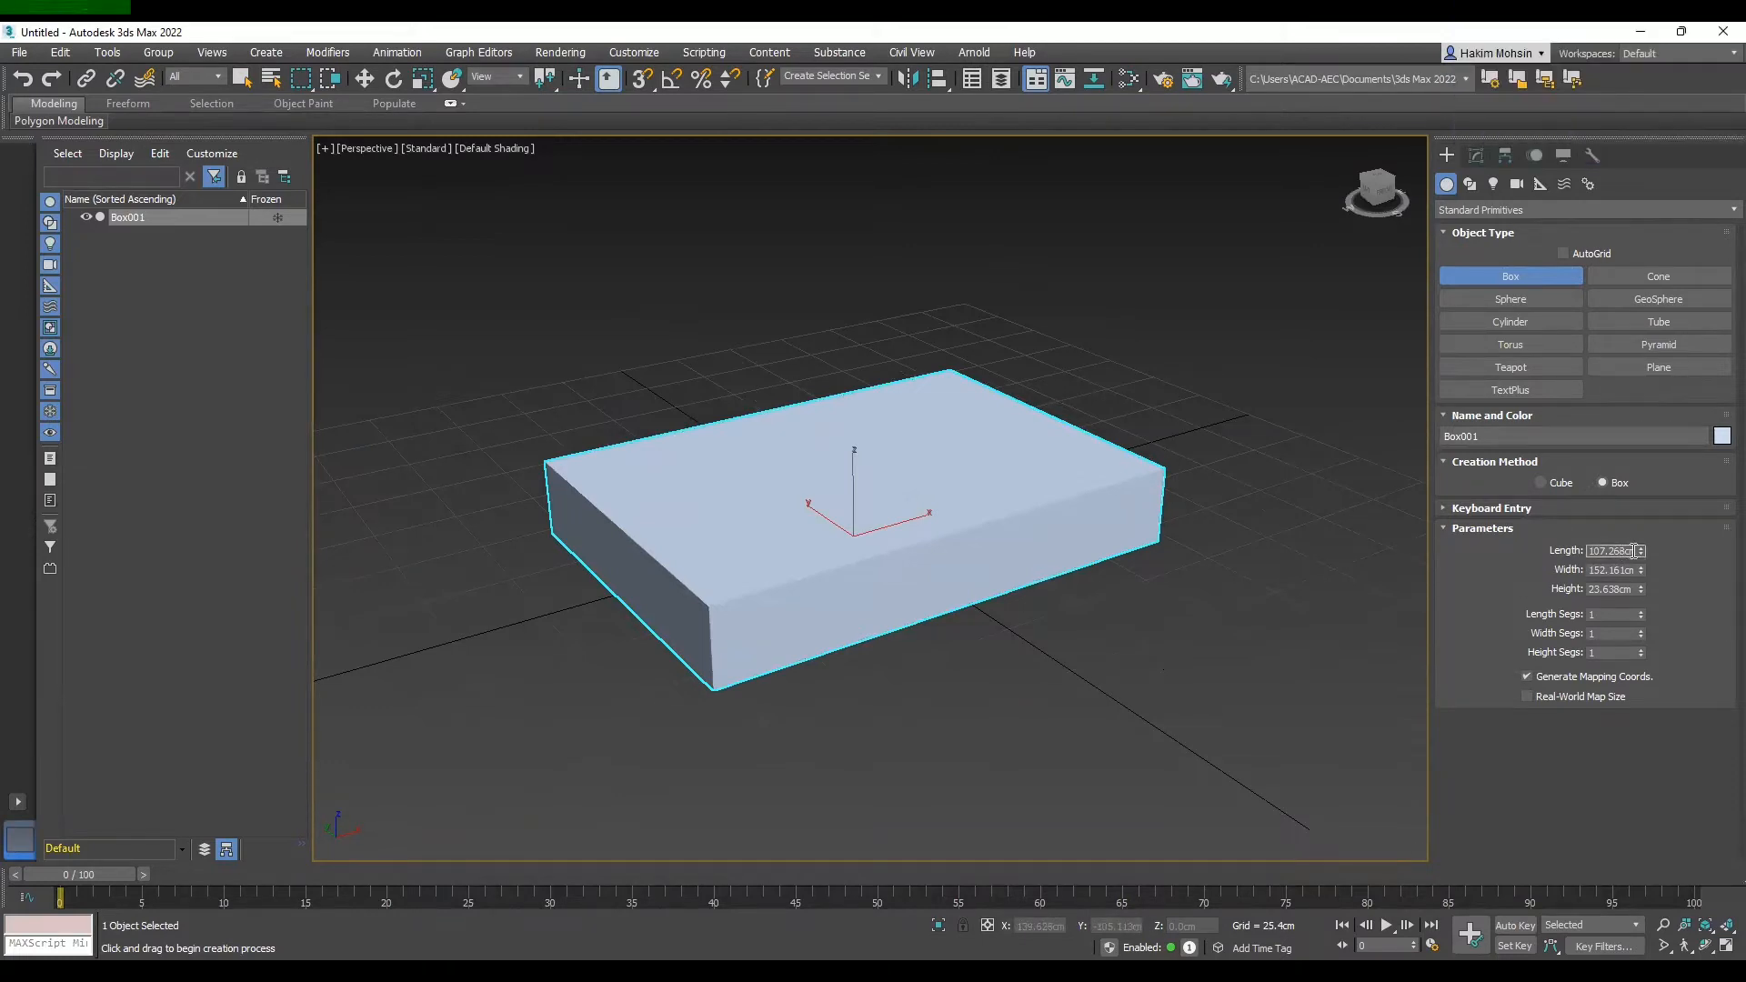
{"action": "left_click_drag", "start_coordinate": [1619, 551], "coordinate": [1568, 551]}
{"action": "left_click", "coordinate": [766, 879]}
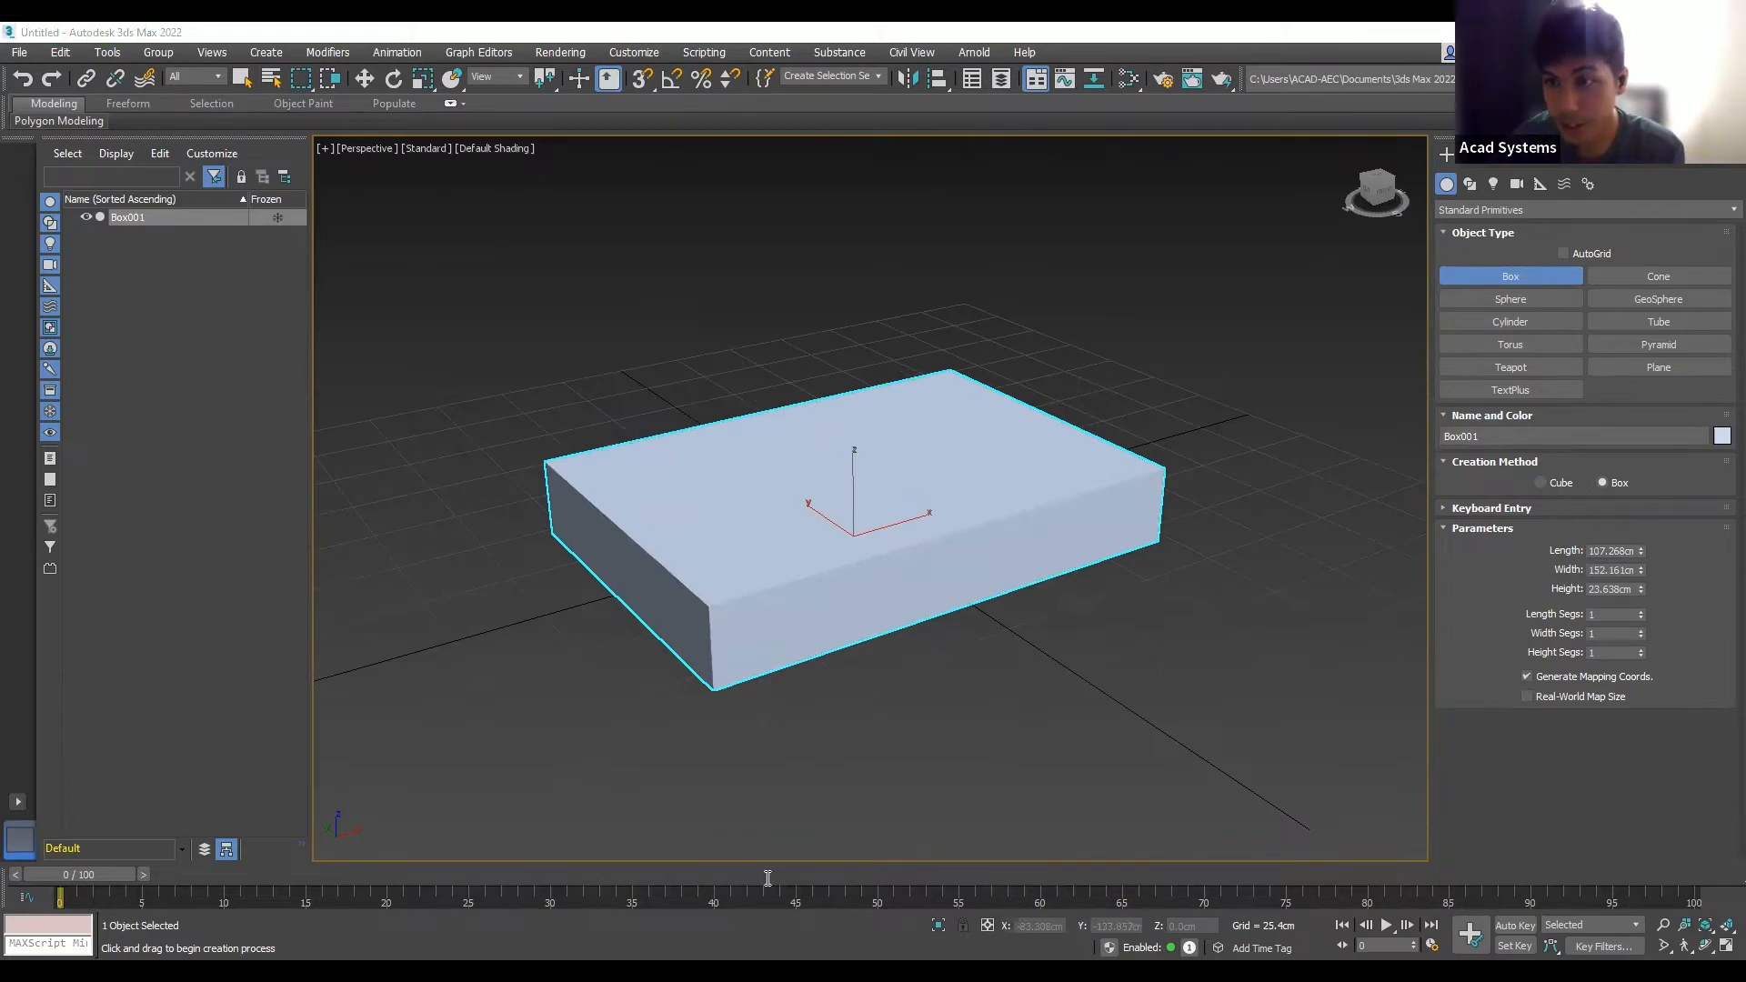
{"action": "left_click_drag", "start_coordinate": [1632, 551], "coordinate": [1544, 553]}
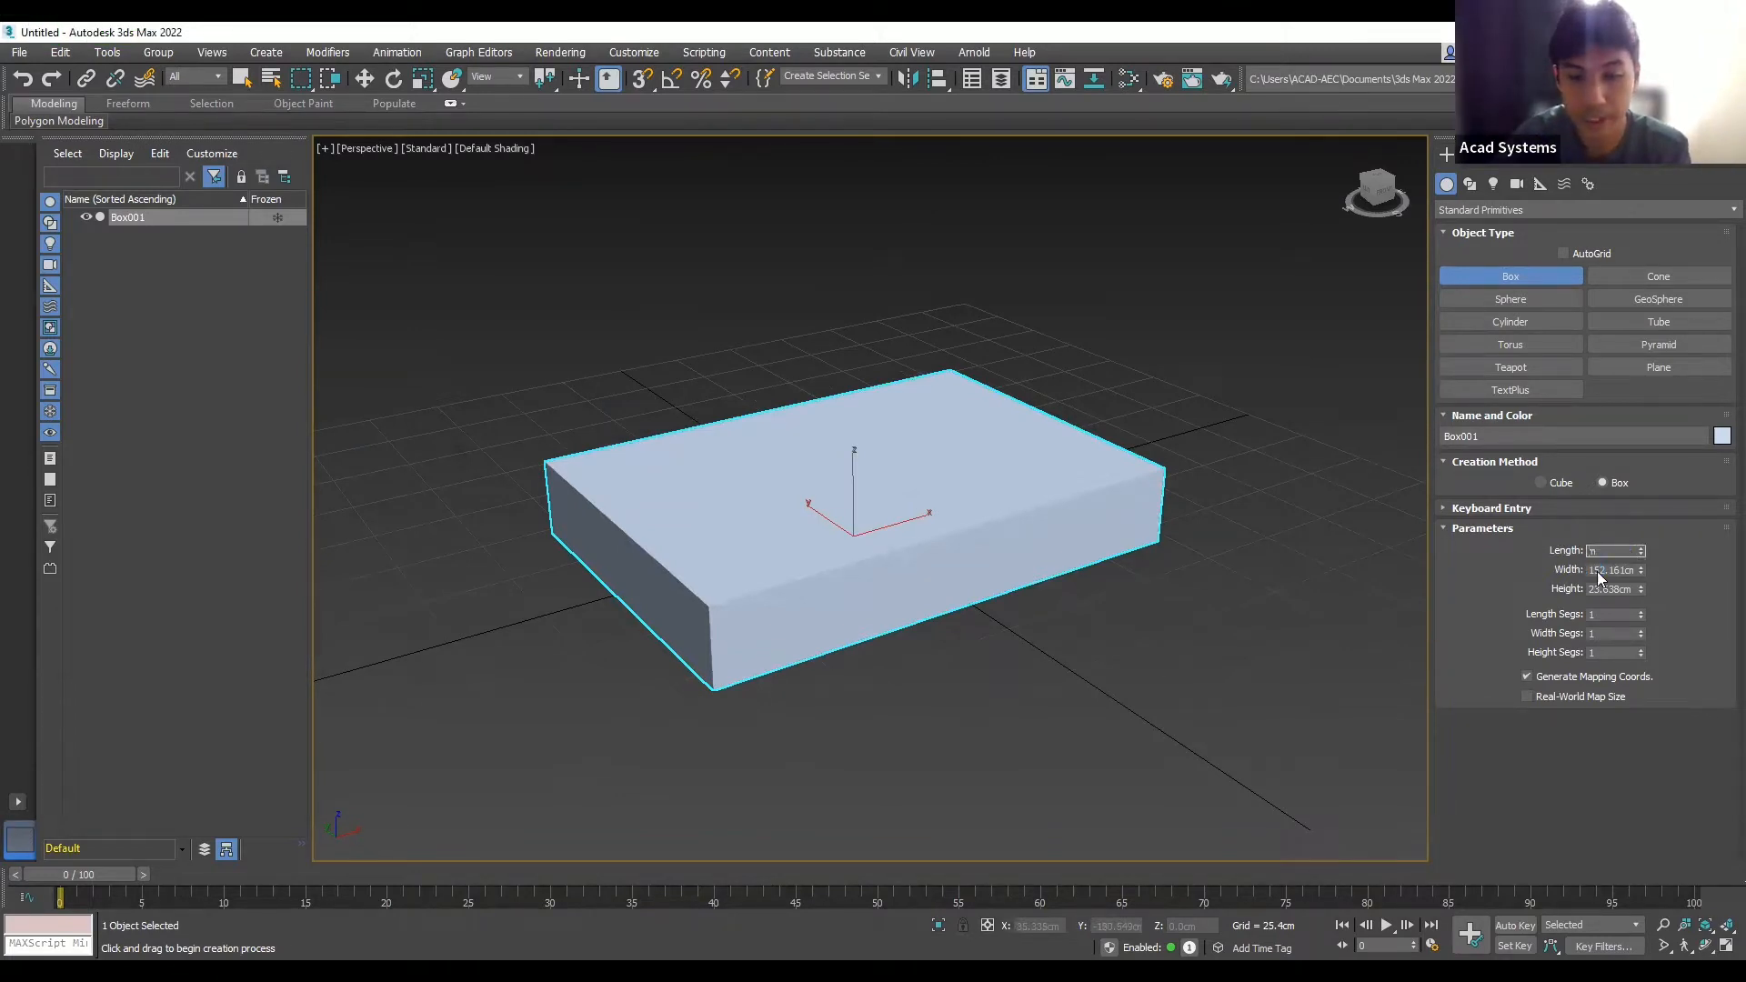
{"action": "type", "text": "8in"}
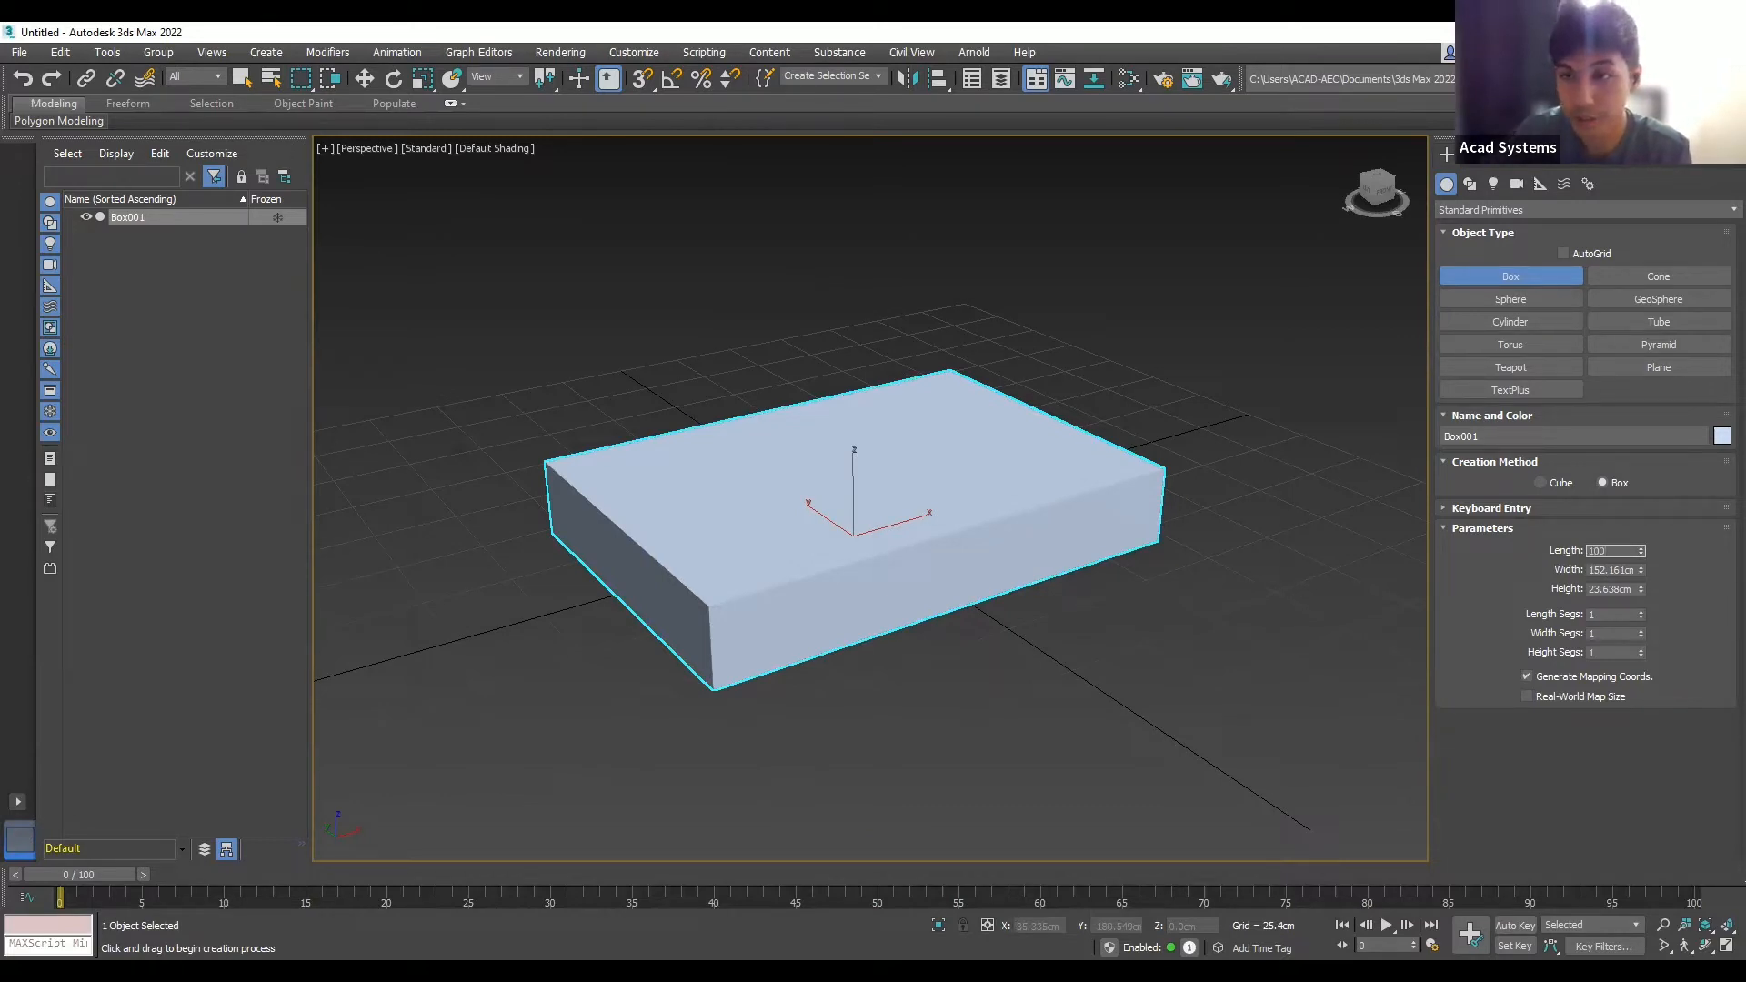
{"action": "left_click", "coordinate": [1633, 569]}
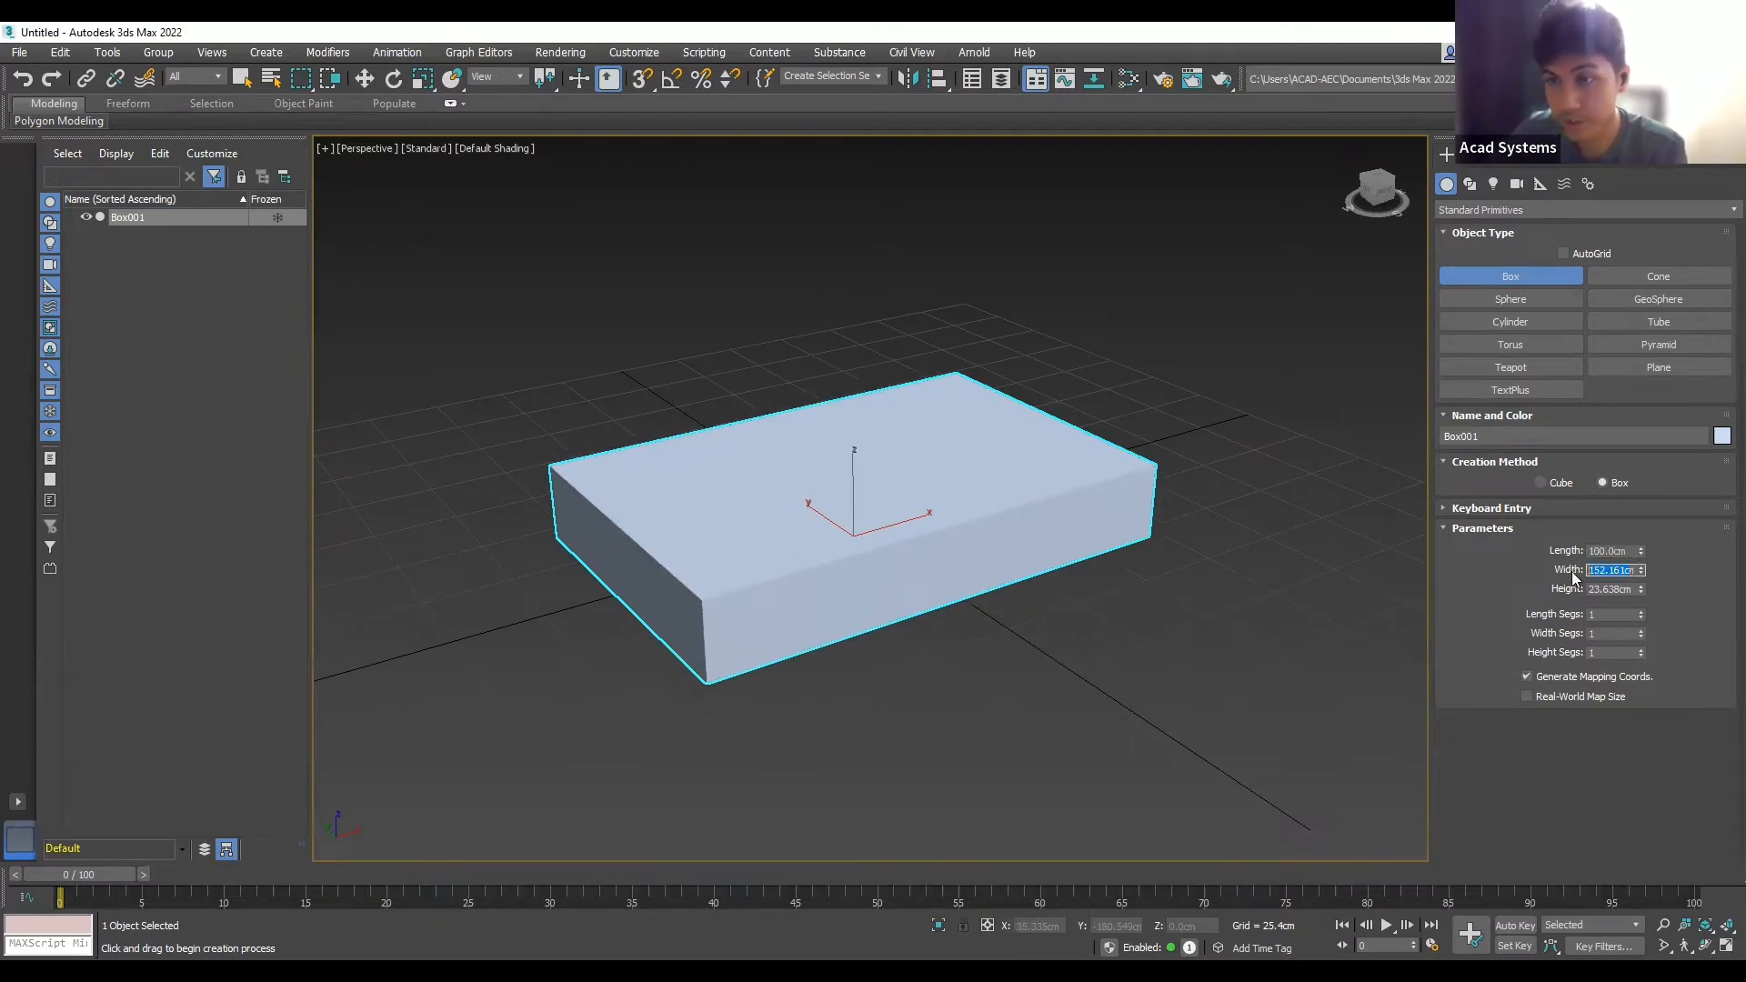
- Set the box Width to 80 cm and Height to 15 cm
{"action": "type", "text": "80cm"}
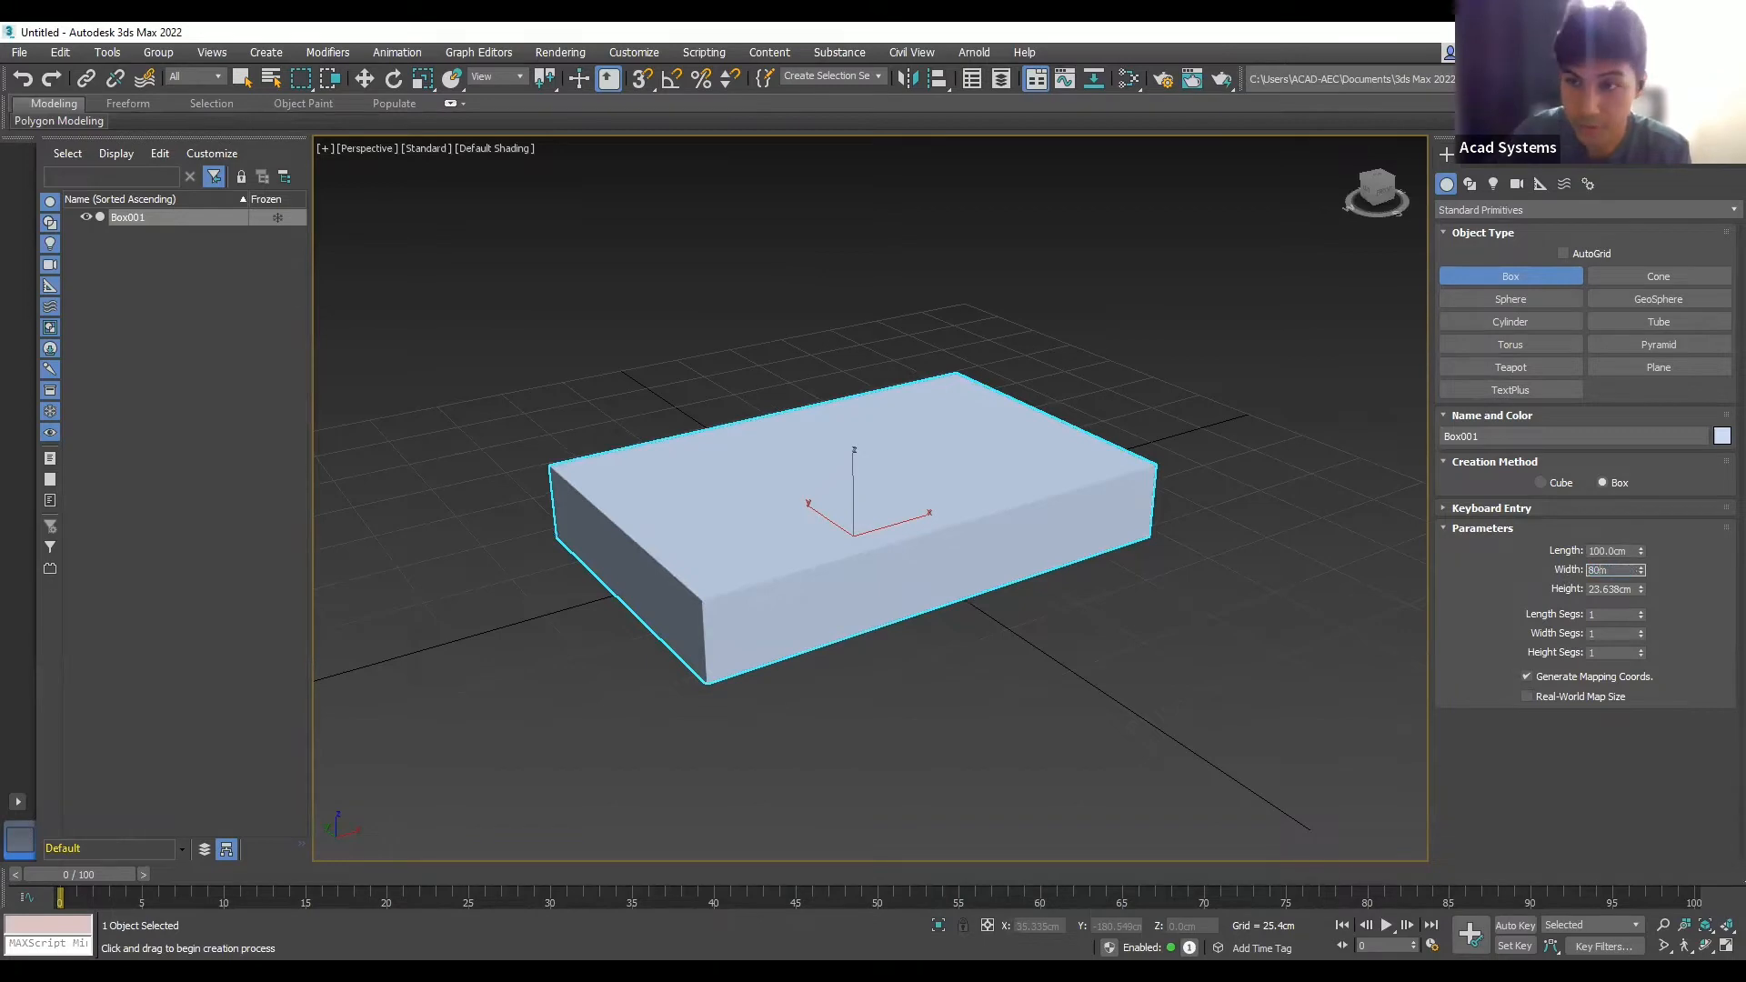
{"action": "left_click", "coordinate": [1631, 589]}
{"action": "left_click_drag", "start_coordinate": [1634, 588], "coordinate": [1542, 616]}
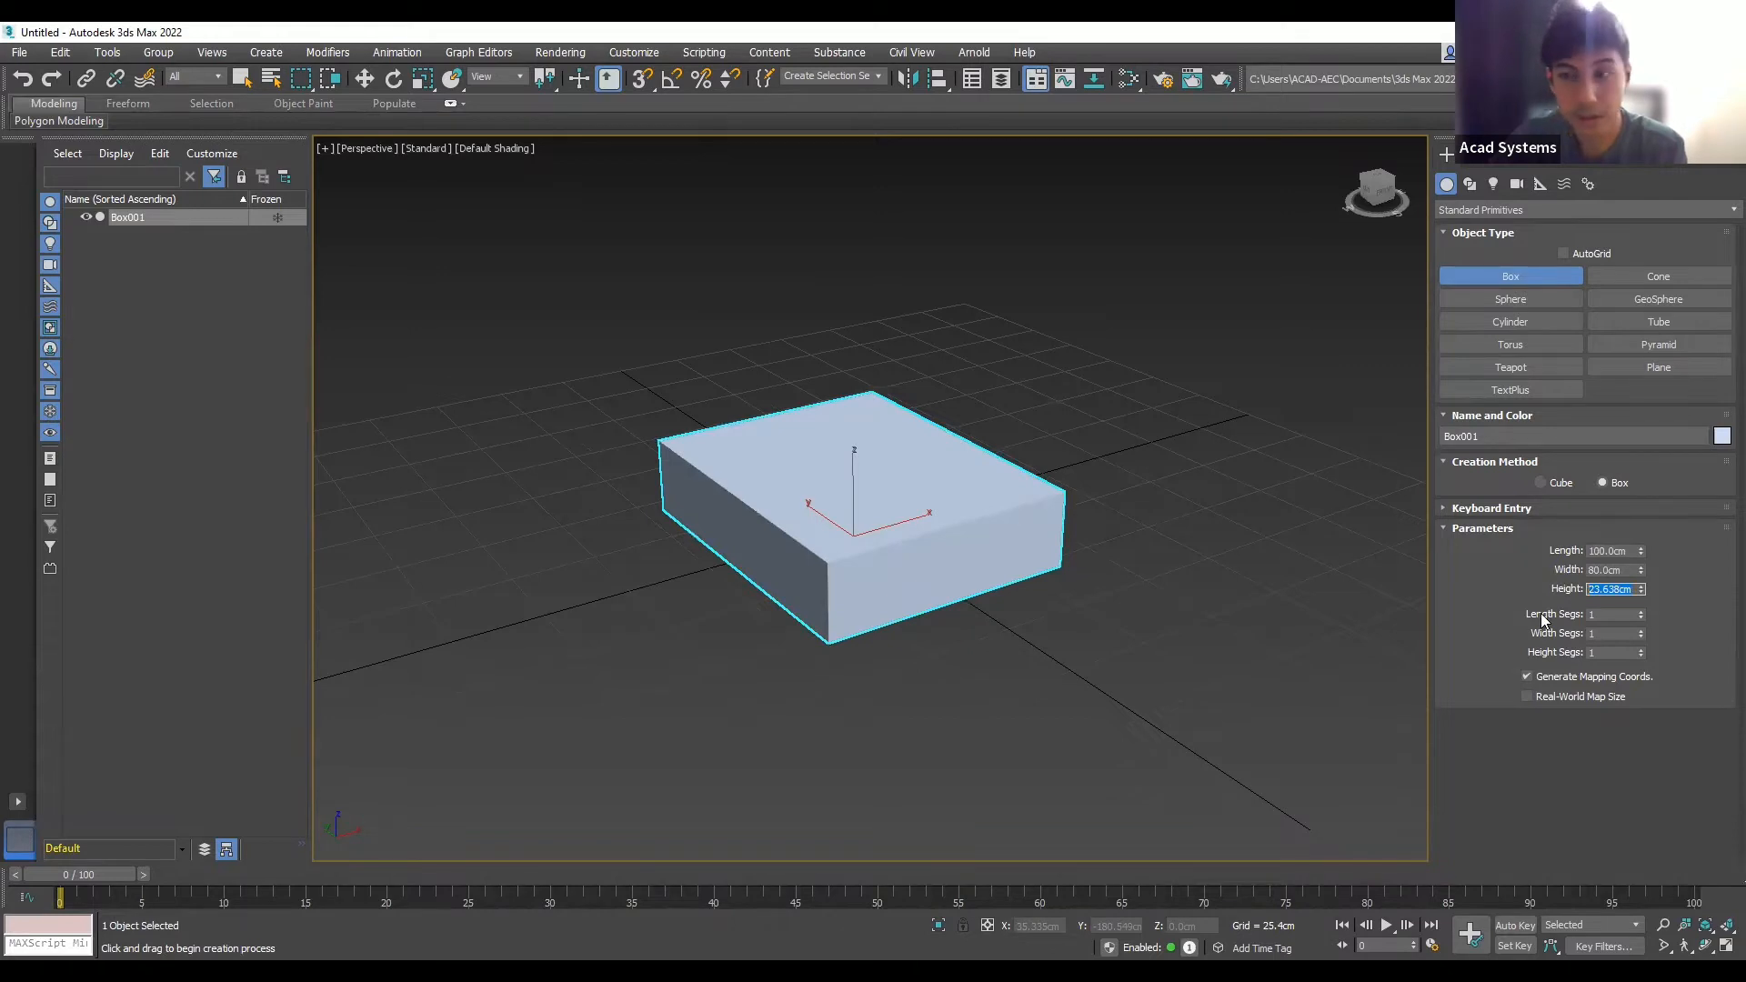
{"action": "type", "text": "15"}
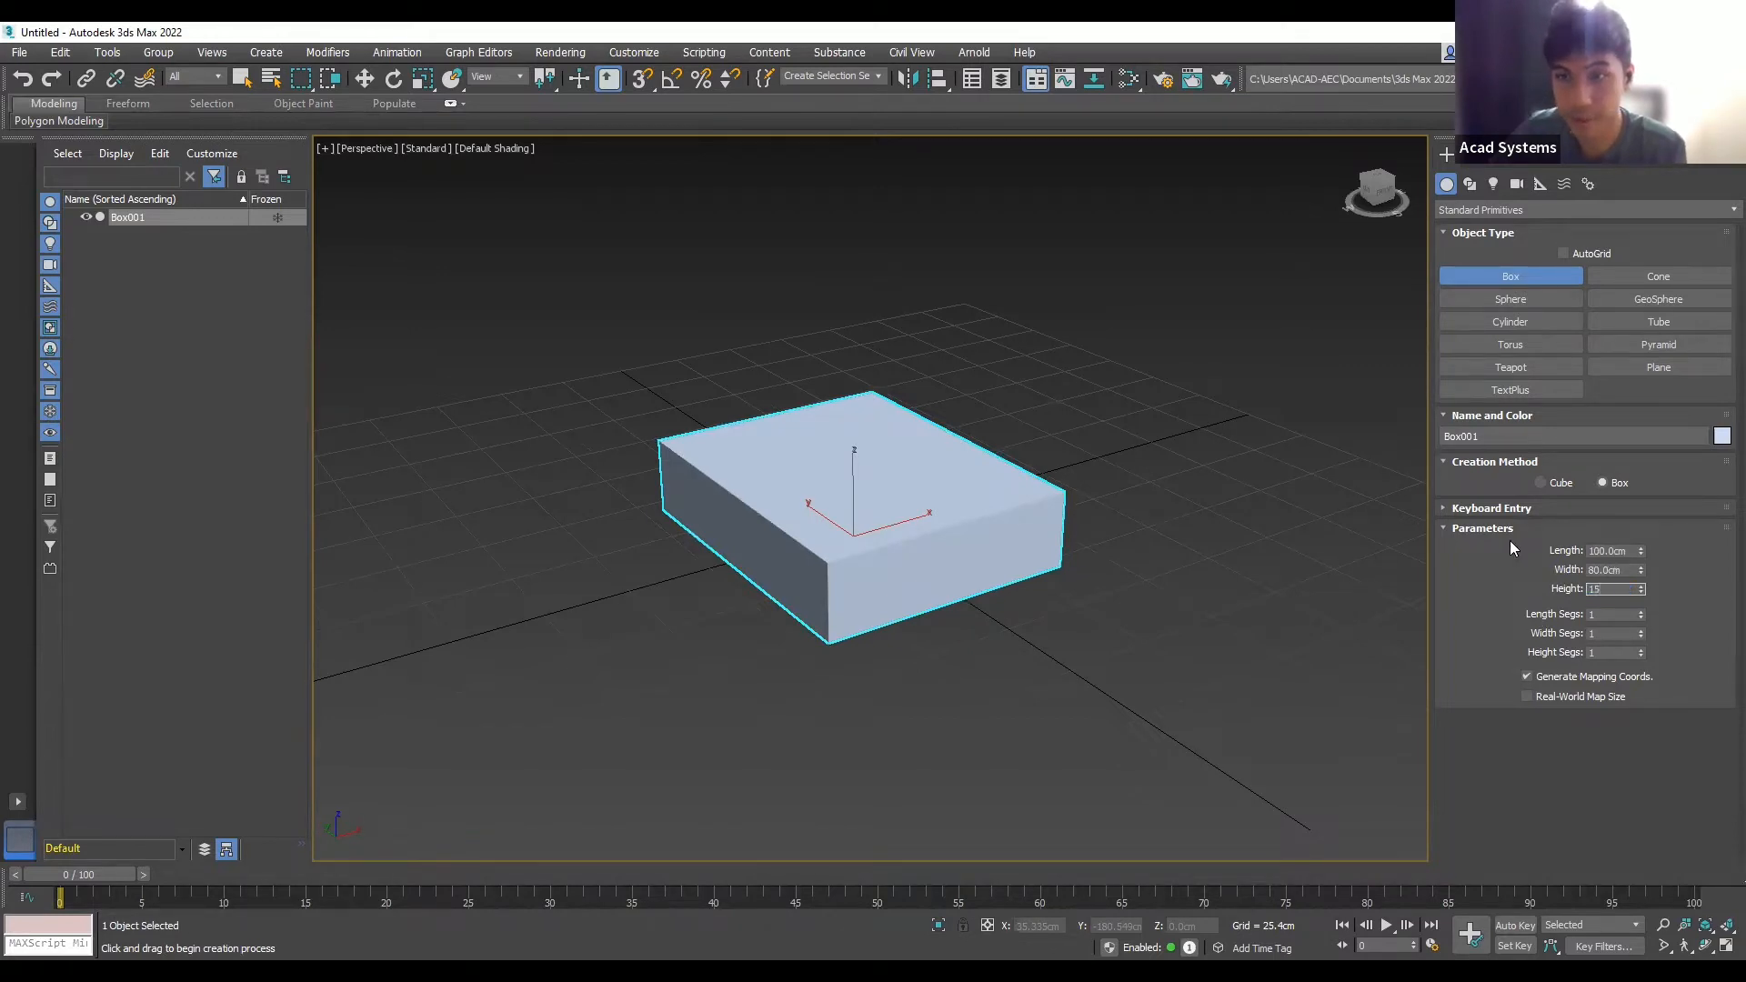
{"action": "key", "text": "Return"}
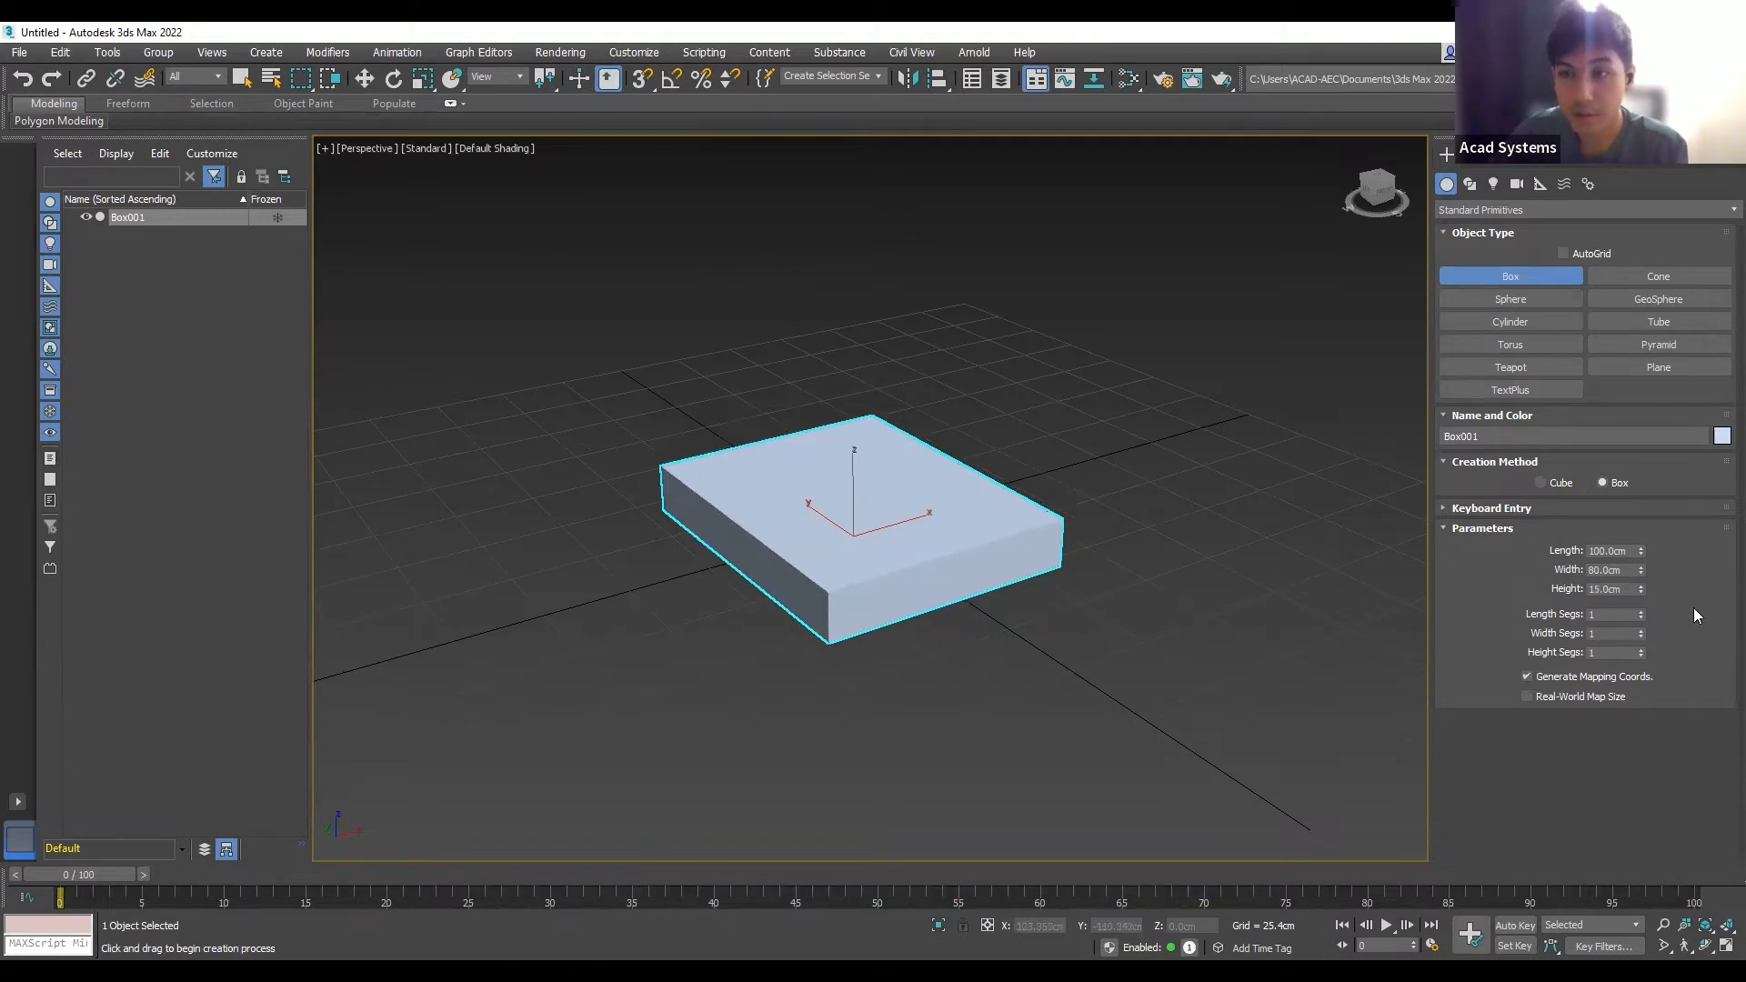
{"action": "middle_click_drag", "start_coordinate": [1200, 503], "coordinate": [996, 495], "text": "alt"}
{"action": "scroll", "coordinate": [983, 493], "scroll_direction": "up", "scroll_amount": 2}
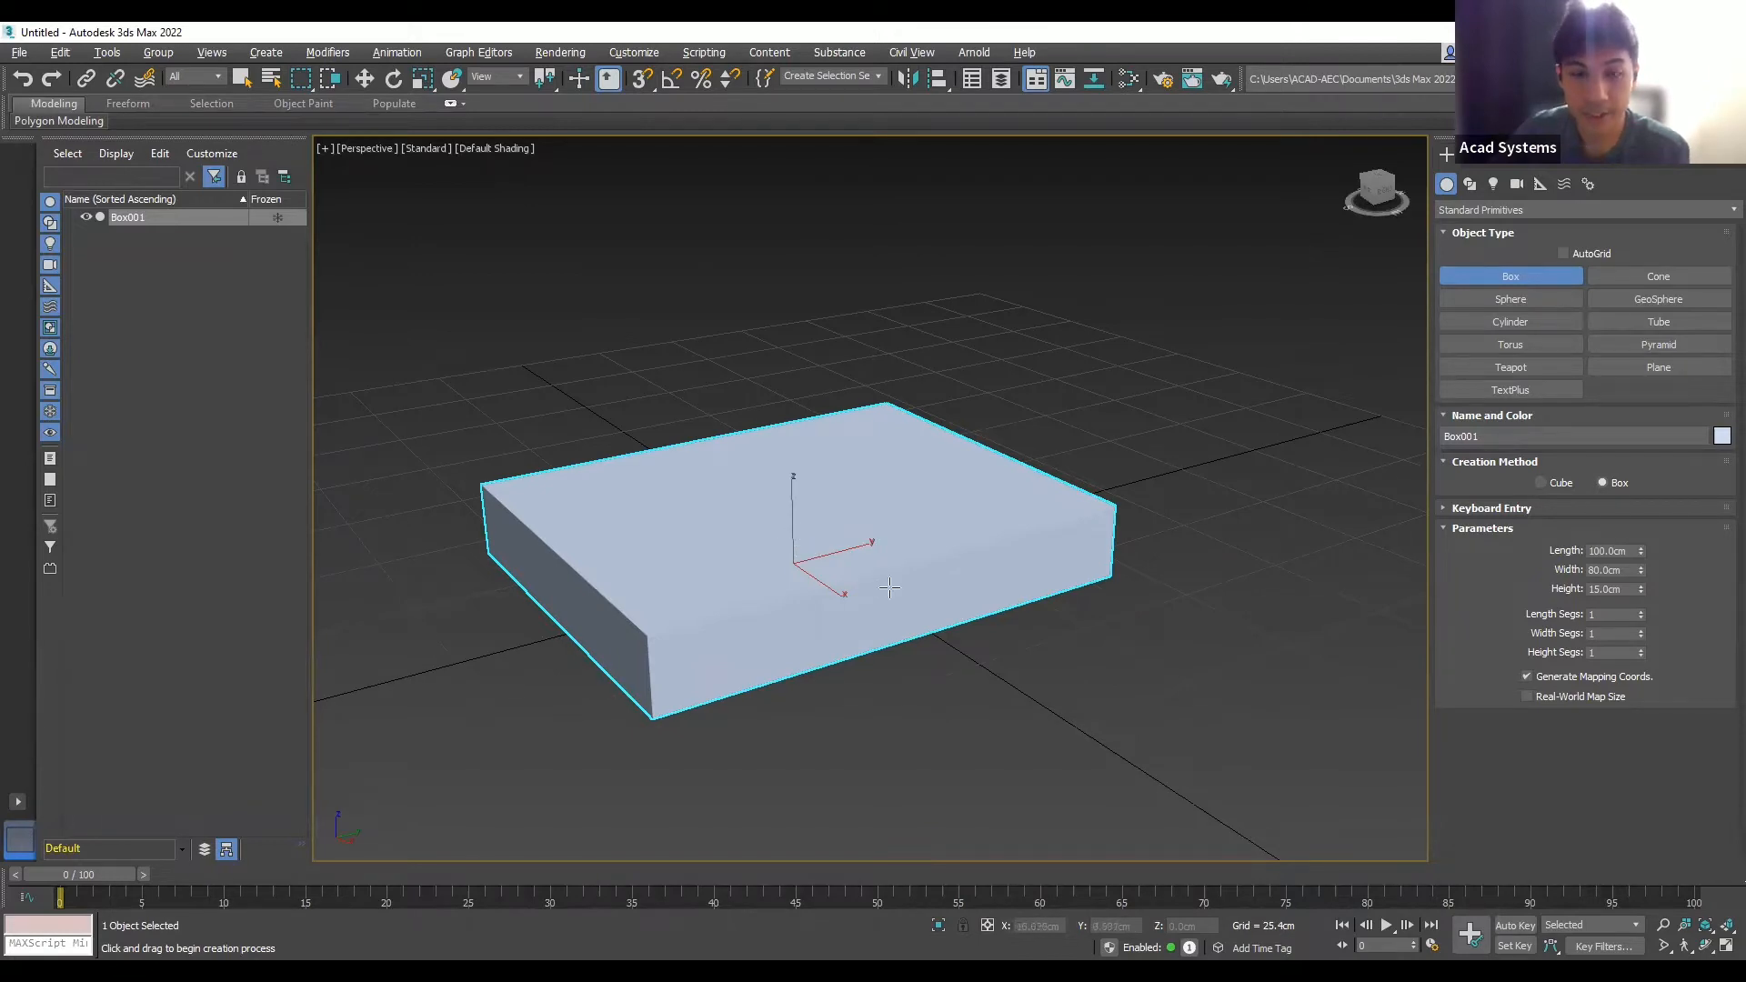
{"action": "middle_click_drag", "start_coordinate": [940, 604], "coordinate": [917, 473], "text": "alt"}
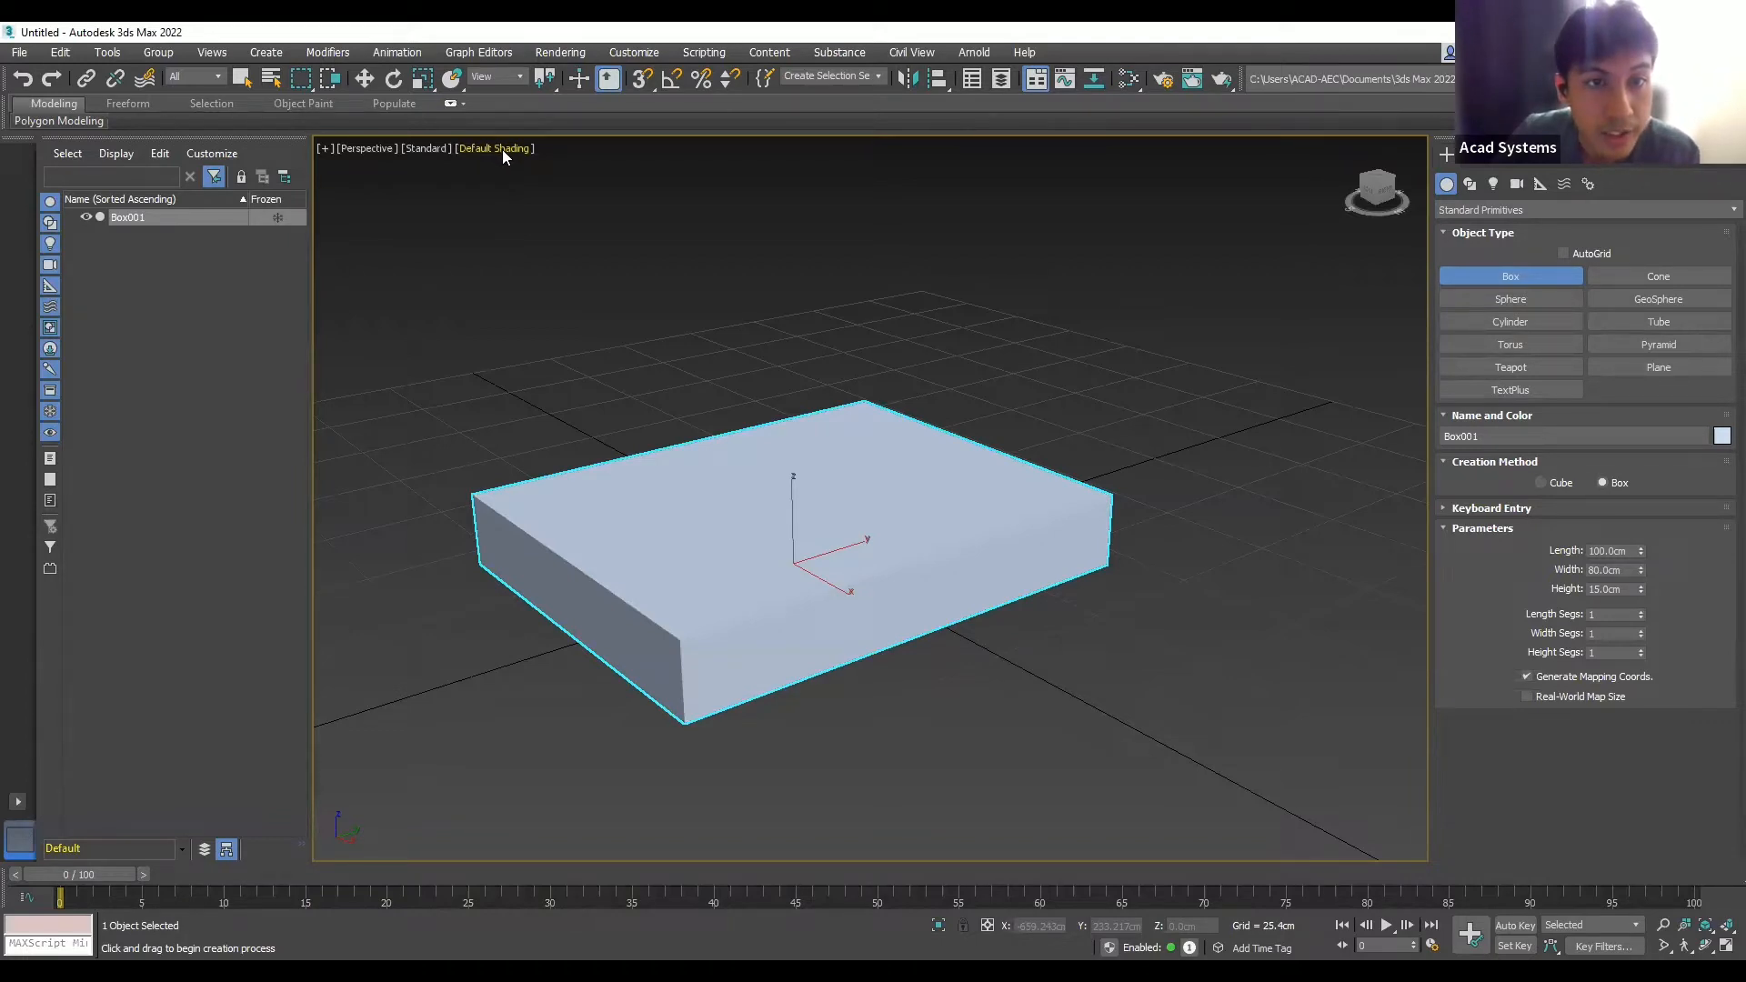
- Turn on Edged Faces and set the box's Length Segs and Width Segs to 10
{"action": "key", "text": "F4"}
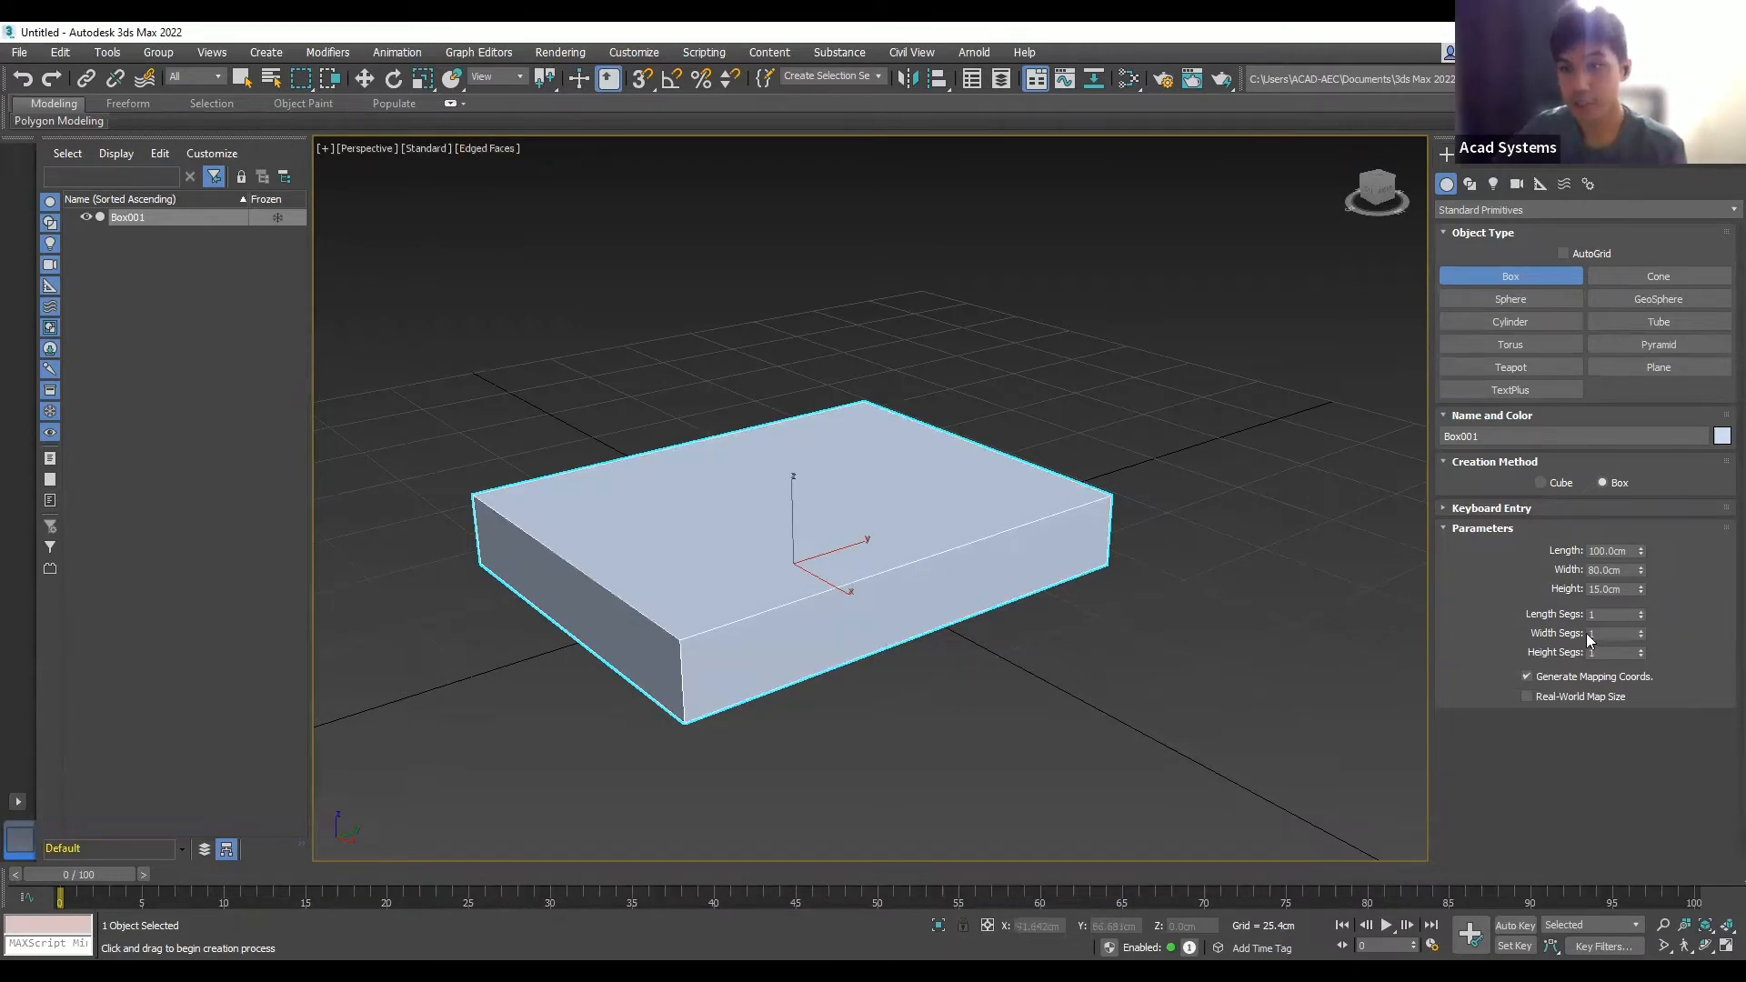
{"action": "left_click", "coordinate": [1604, 618]}
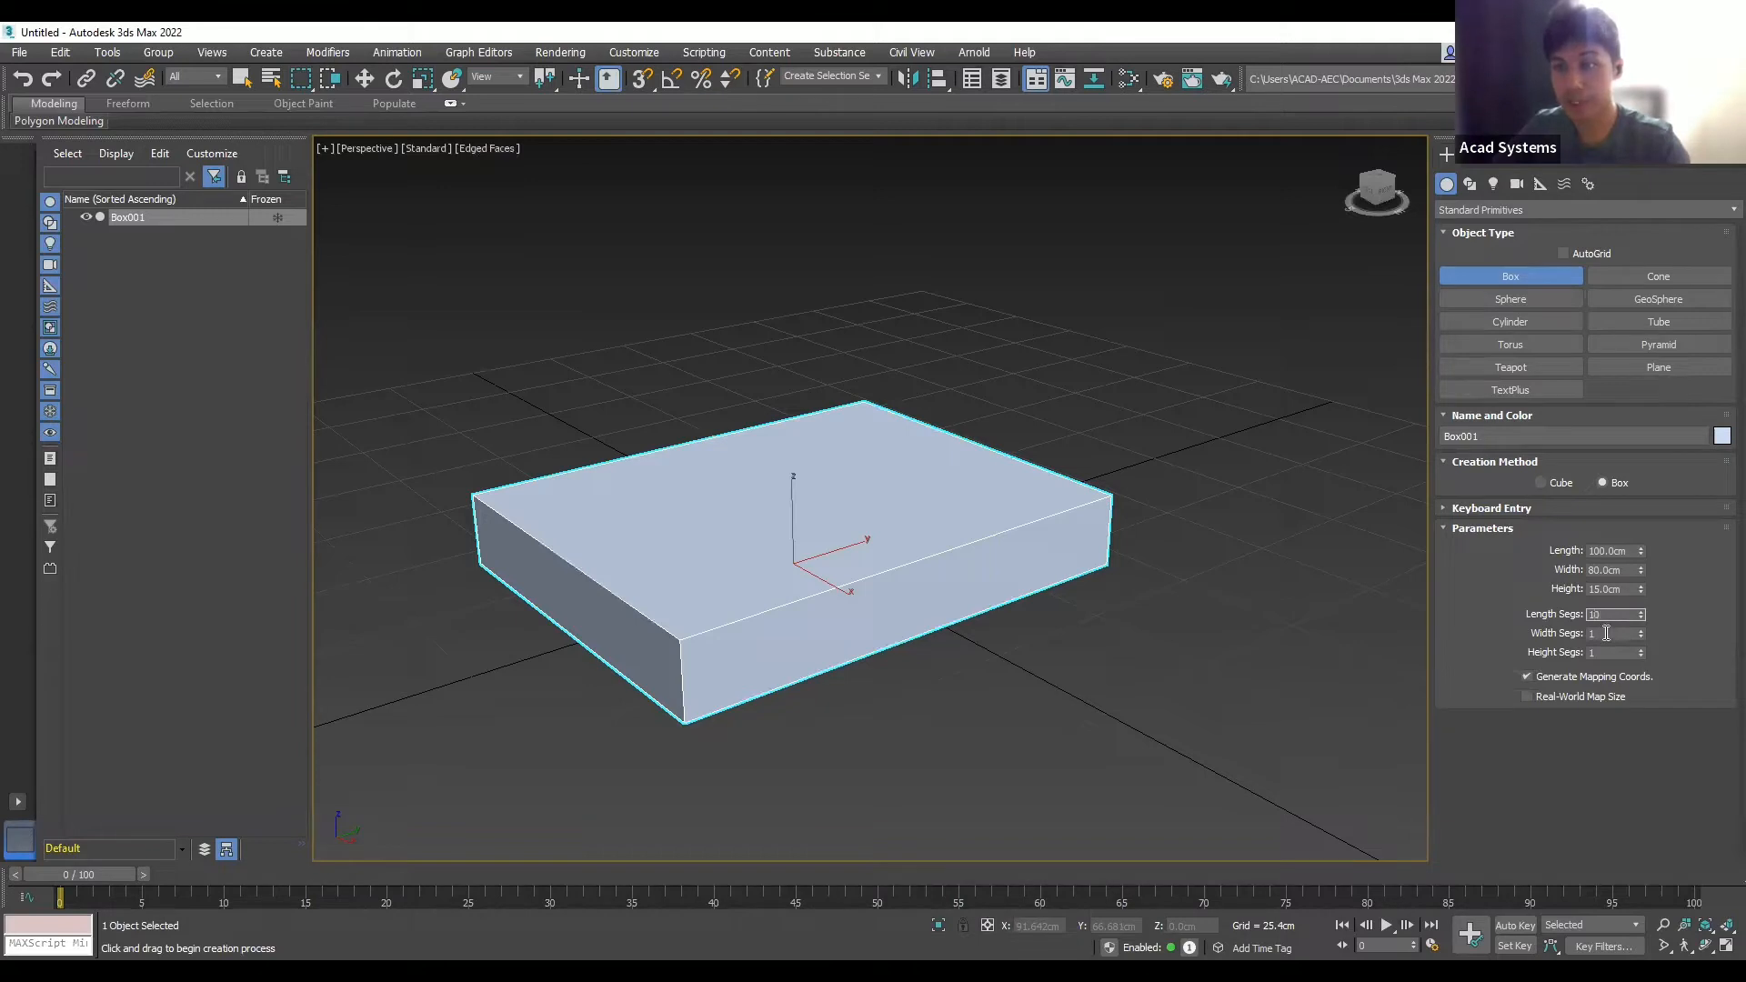
{"action": "type", "text": "0"}
{"action": "key", "text": "Tab"}
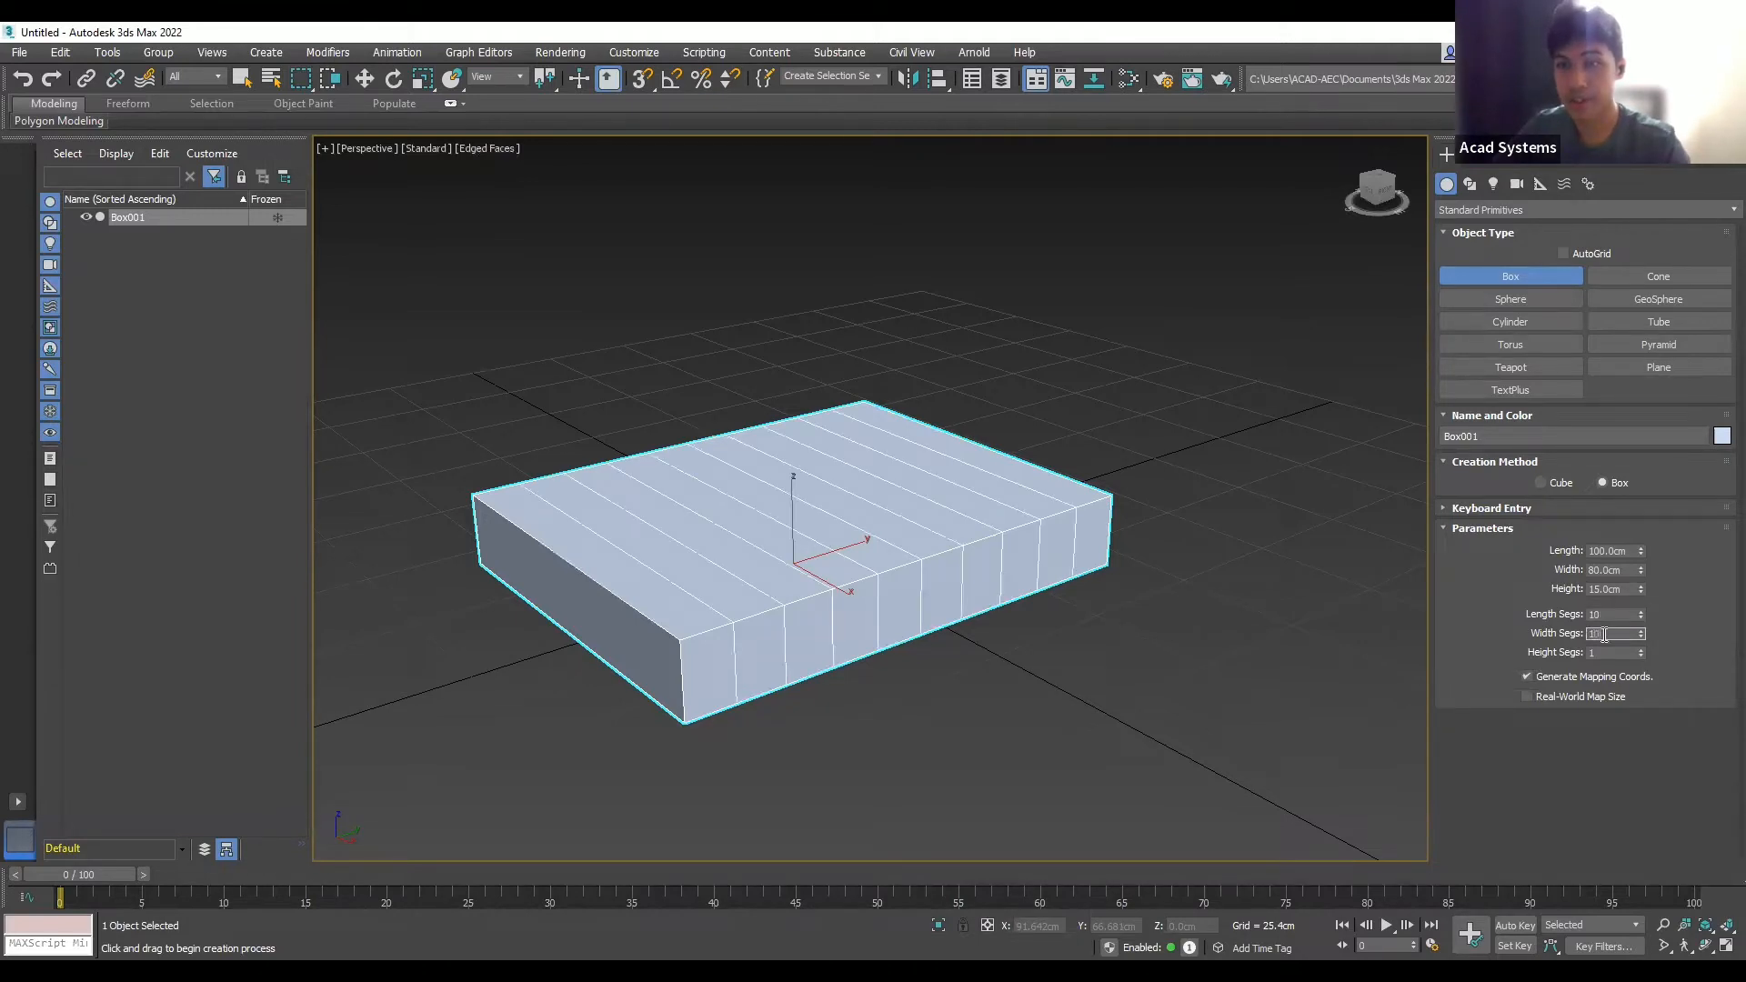
{"action": "left_click", "coordinate": [1110, 413]}
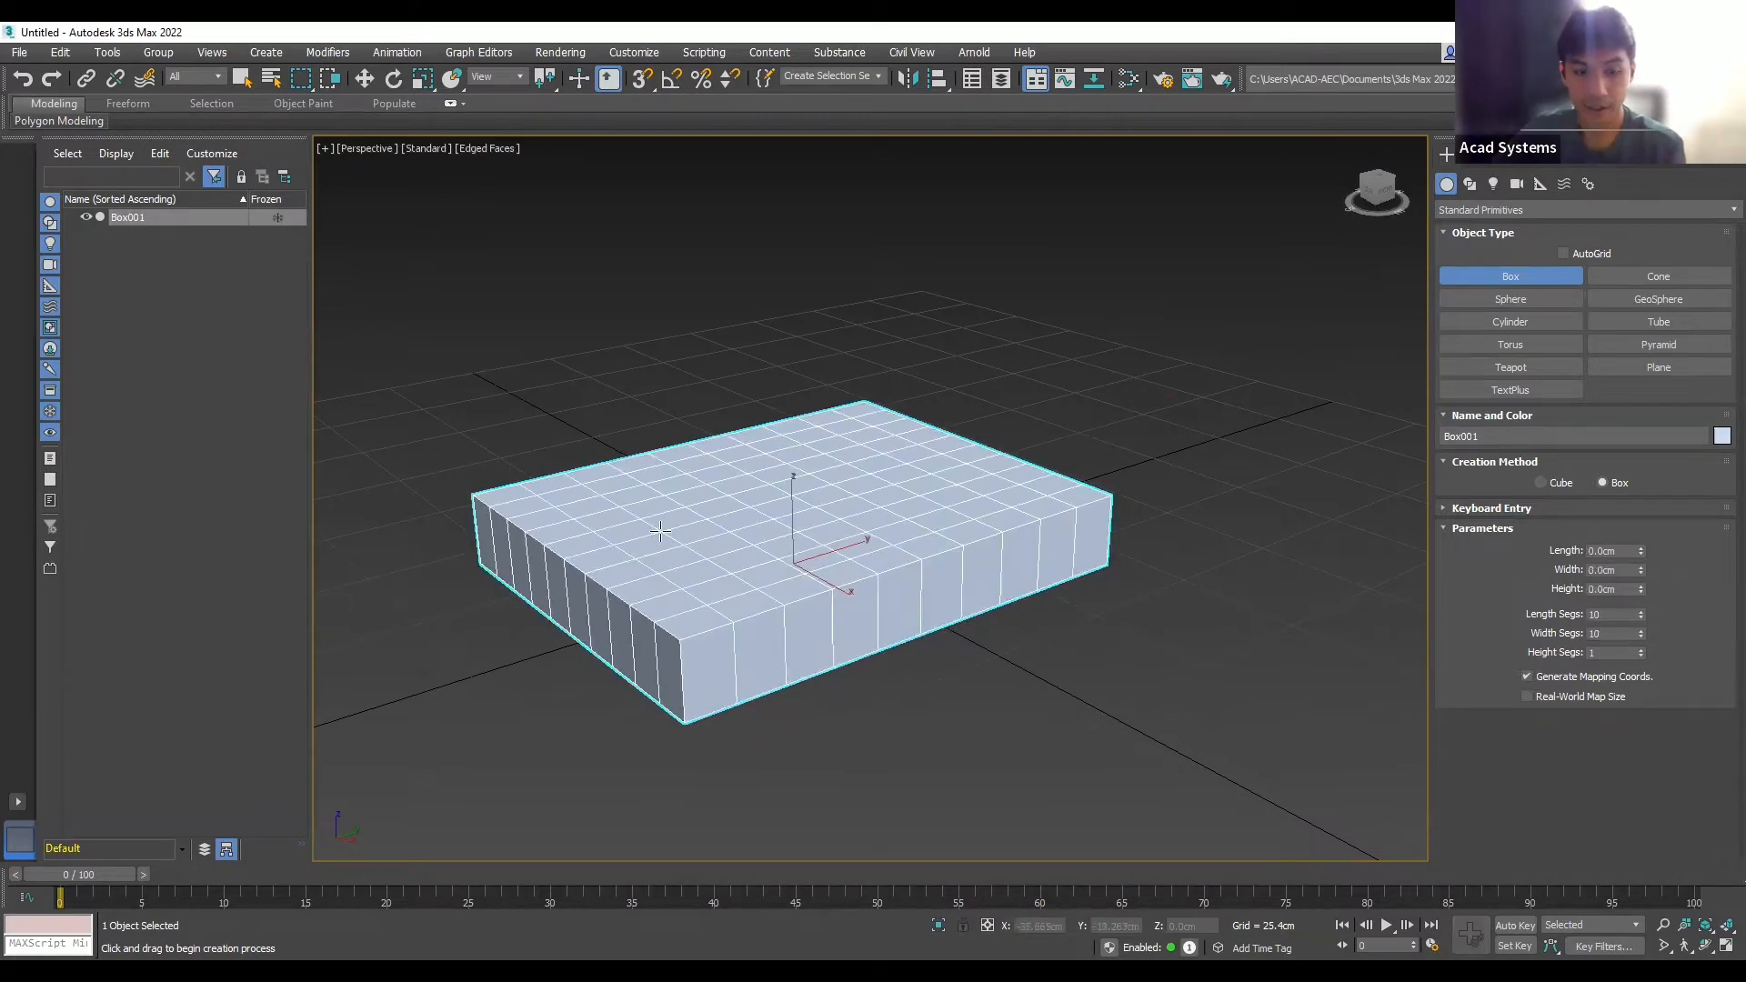
{"action": "scroll", "coordinate": [660, 531], "scroll_direction": "up", "scroll_amount": 2}
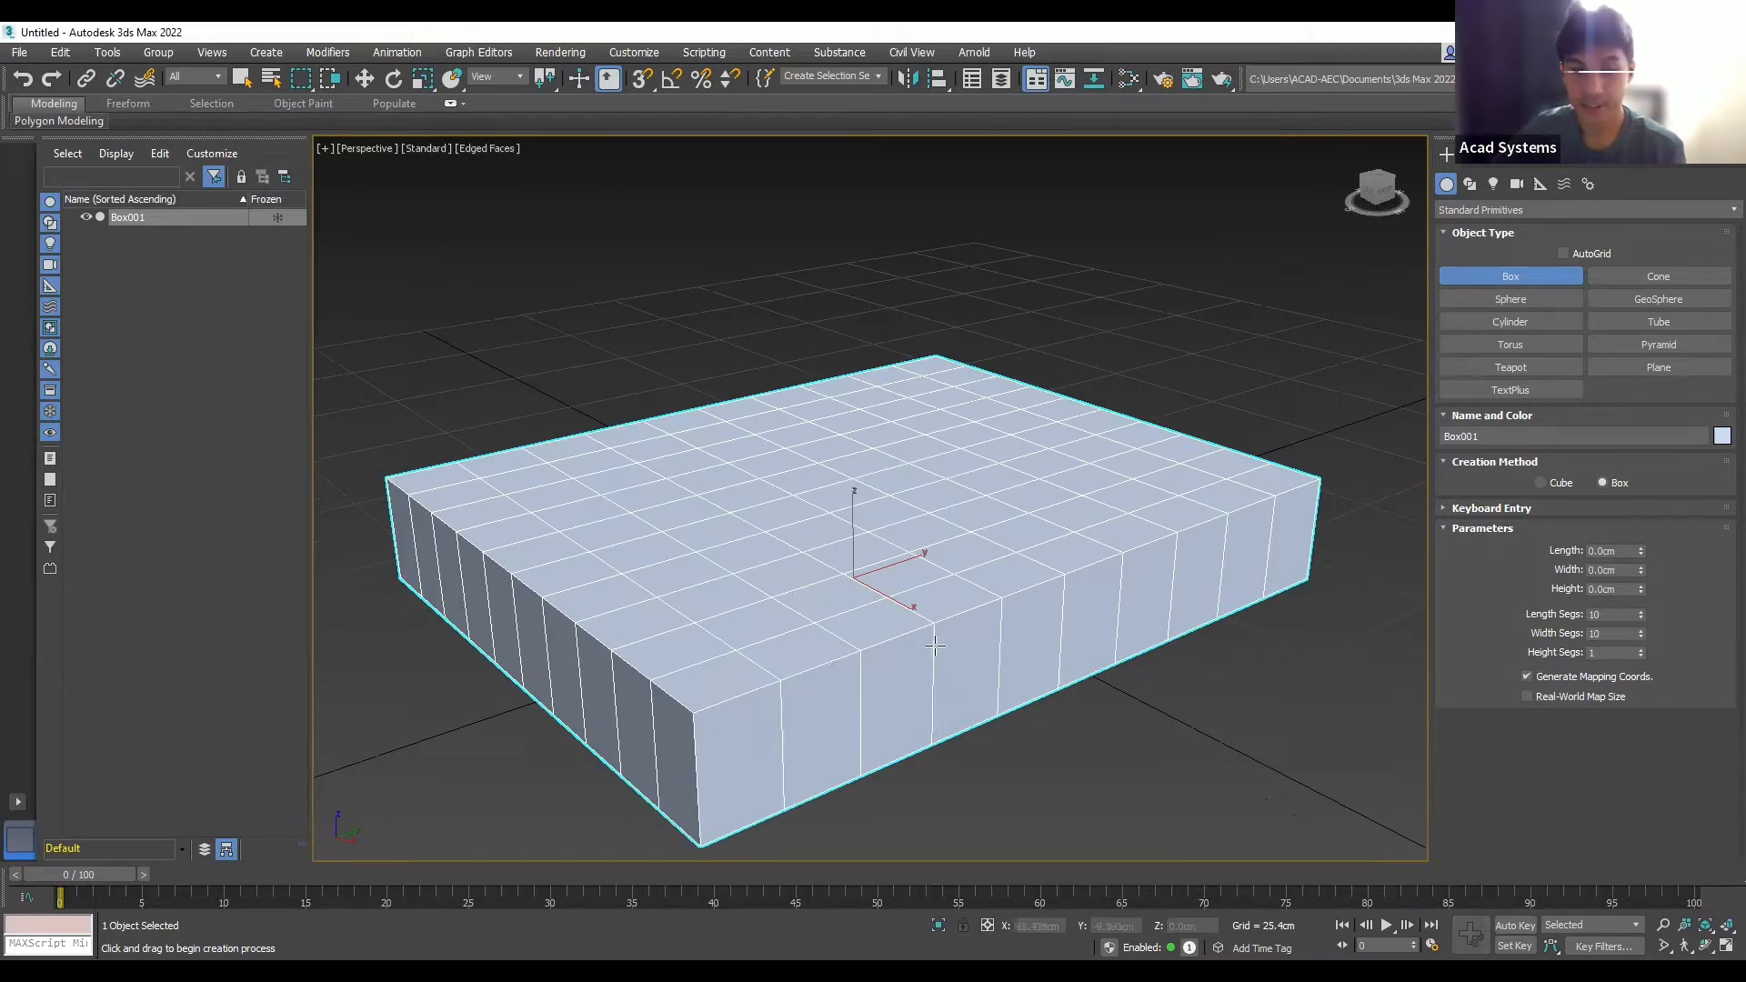
{"action": "mouse_move", "coordinate": [1007, 710]}
{"action": "middle_mouse_down", "text": "alt"}
{"action": "mouse_move", "coordinate": [1013, 692]}
{"action": "mouse_move", "coordinate": [996, 696]}
{"action": "middle_mouse_up", "text": "alt"}
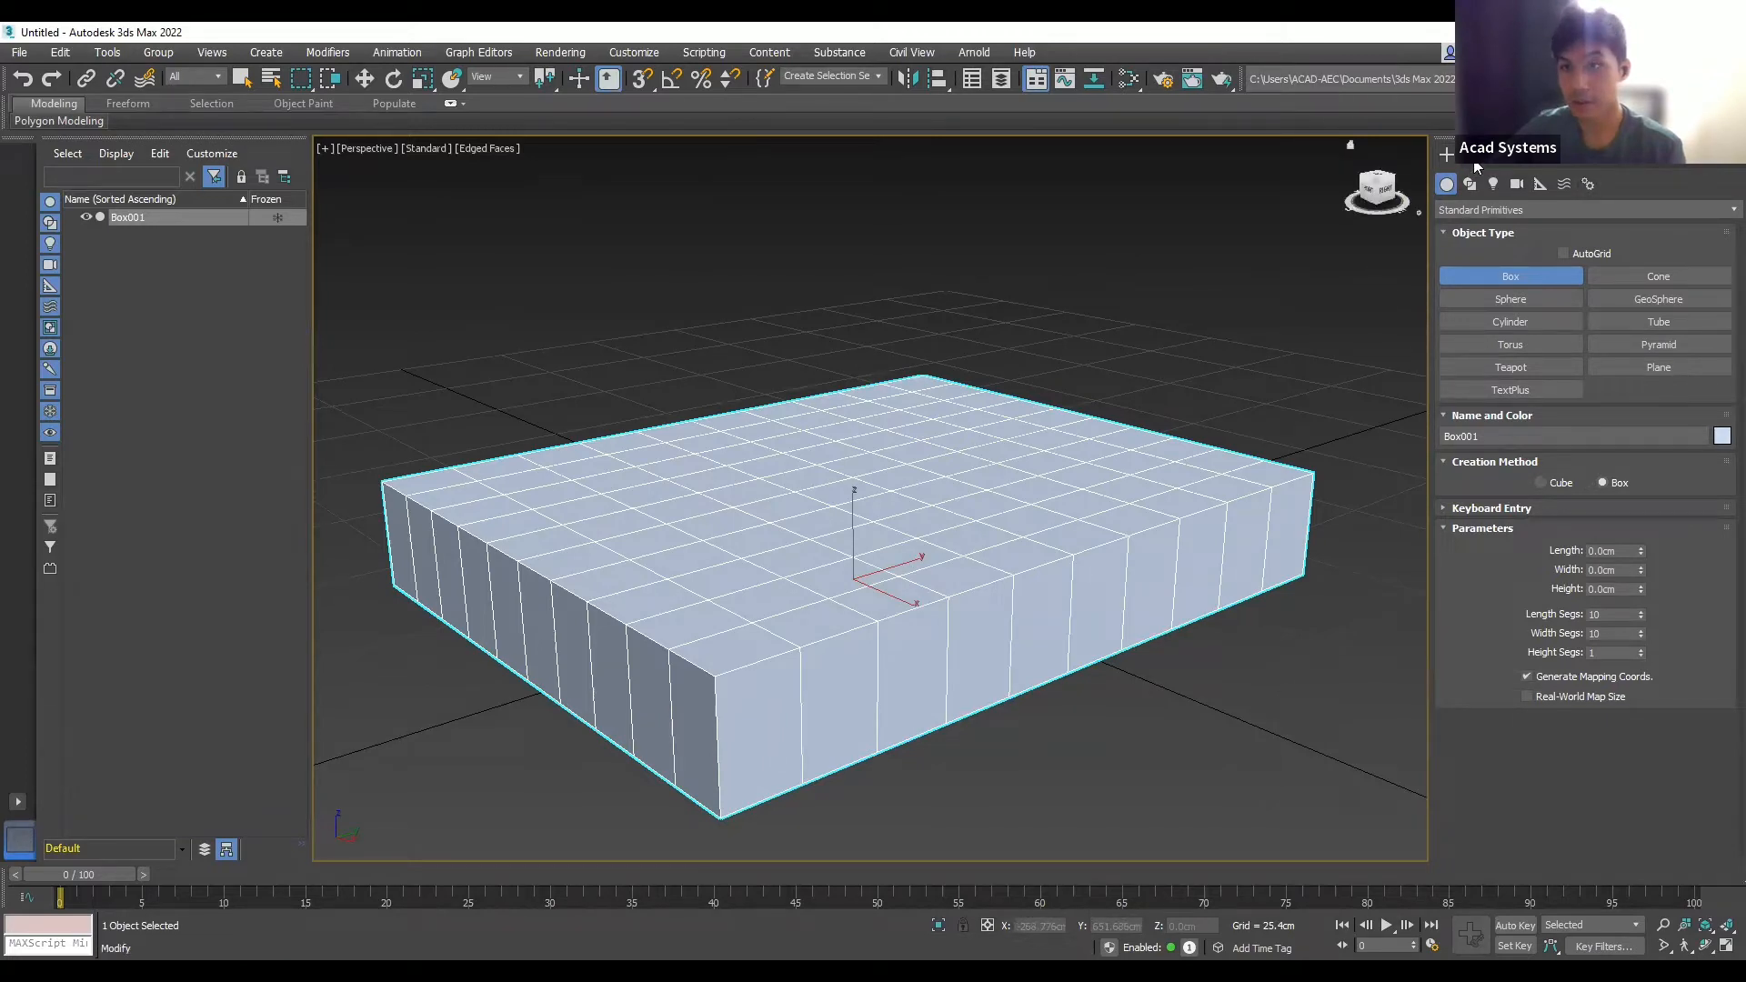
- Rename the segmented box to 'Cushion 1', keeping its light blue object colour
{"action": "left_click", "coordinate": [1545, 438]}
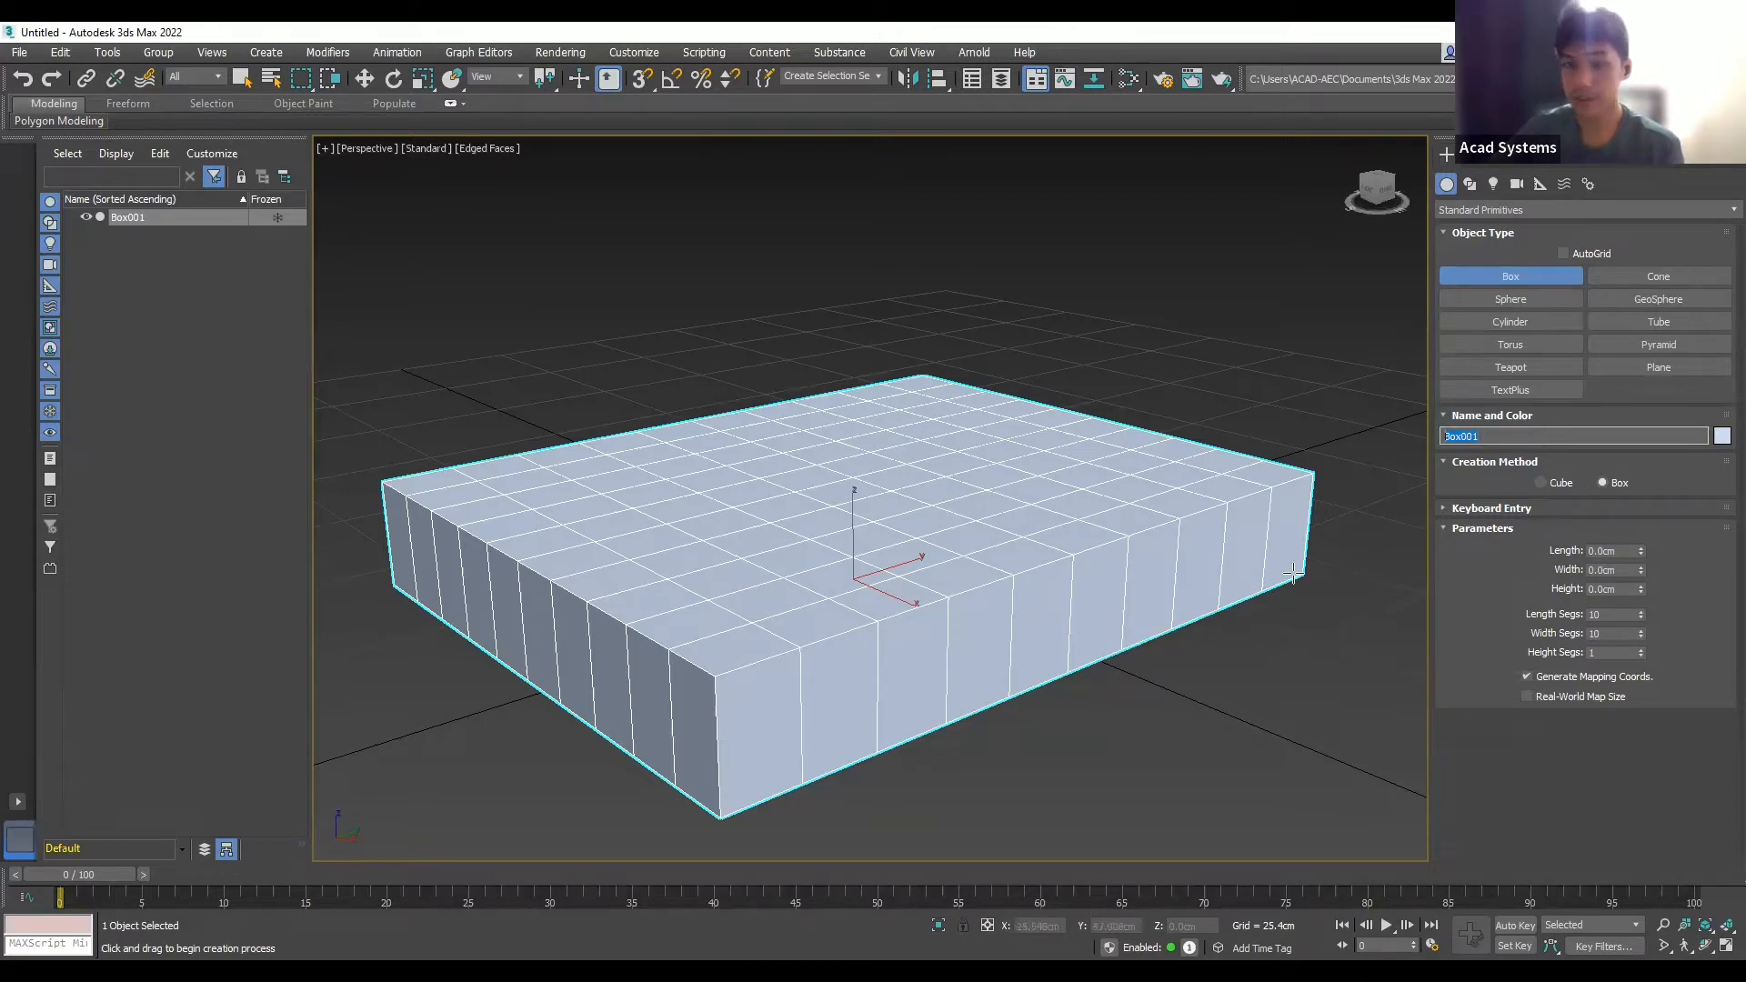
{"action": "type", "text": "Cu"}
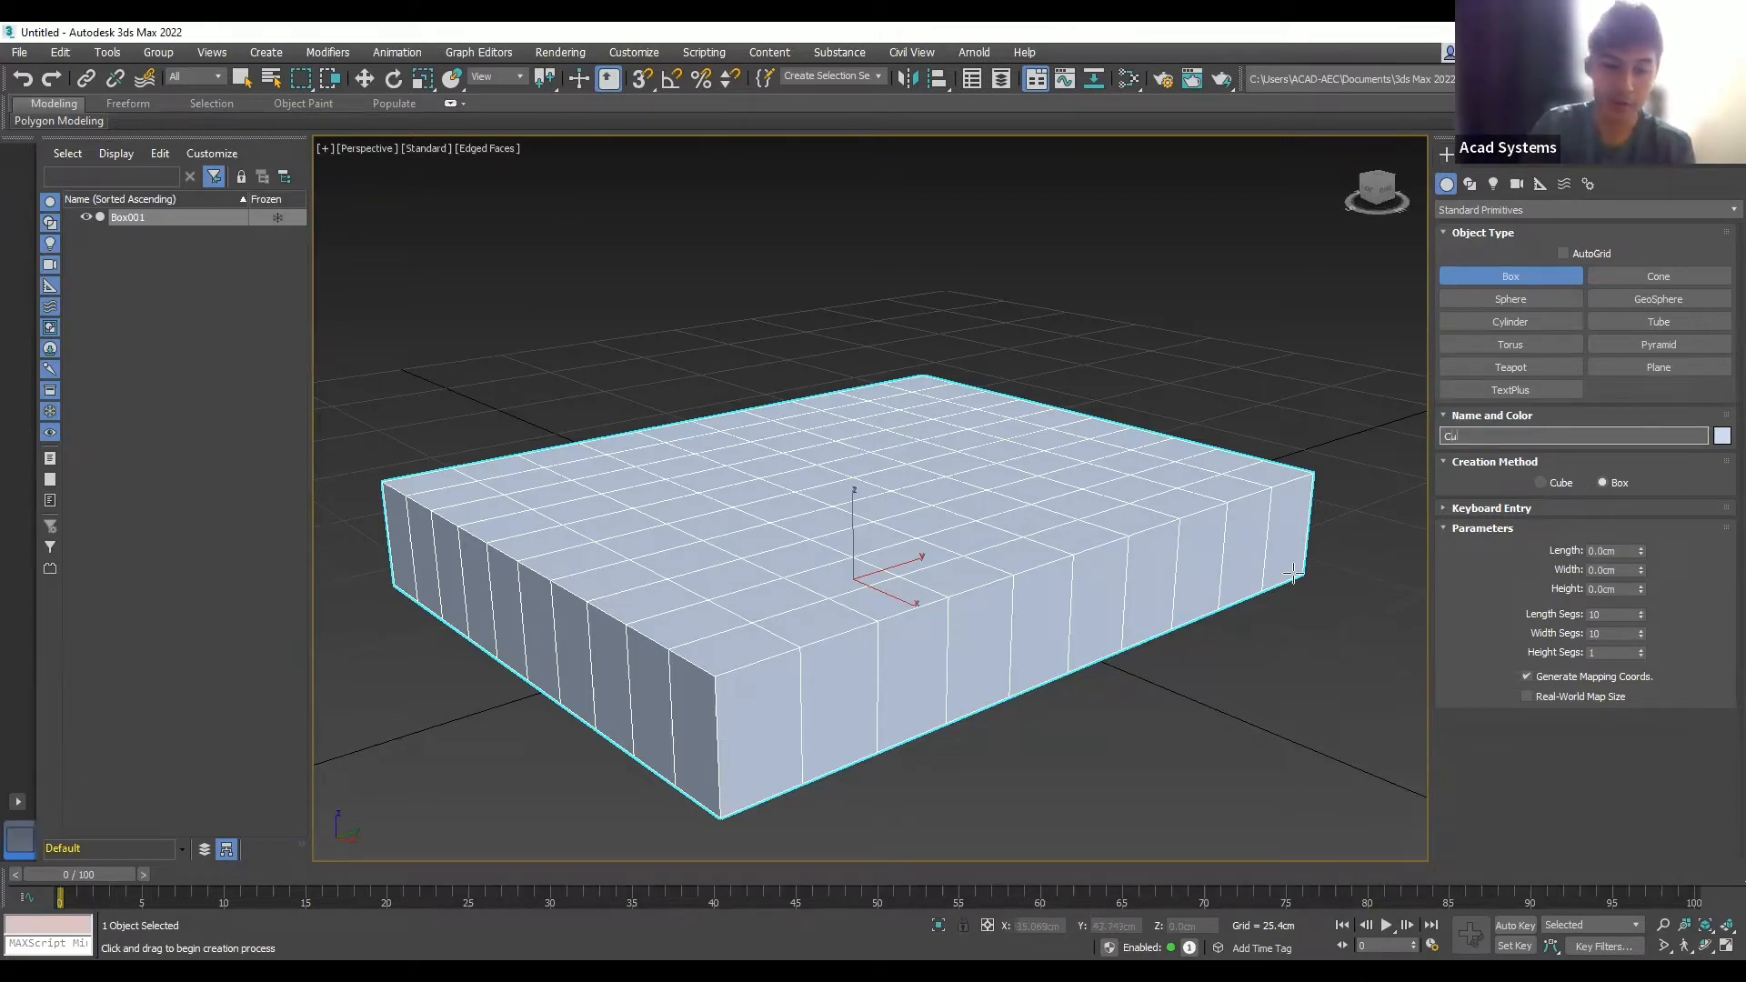
{"action": "type", "text": "shion 1"}
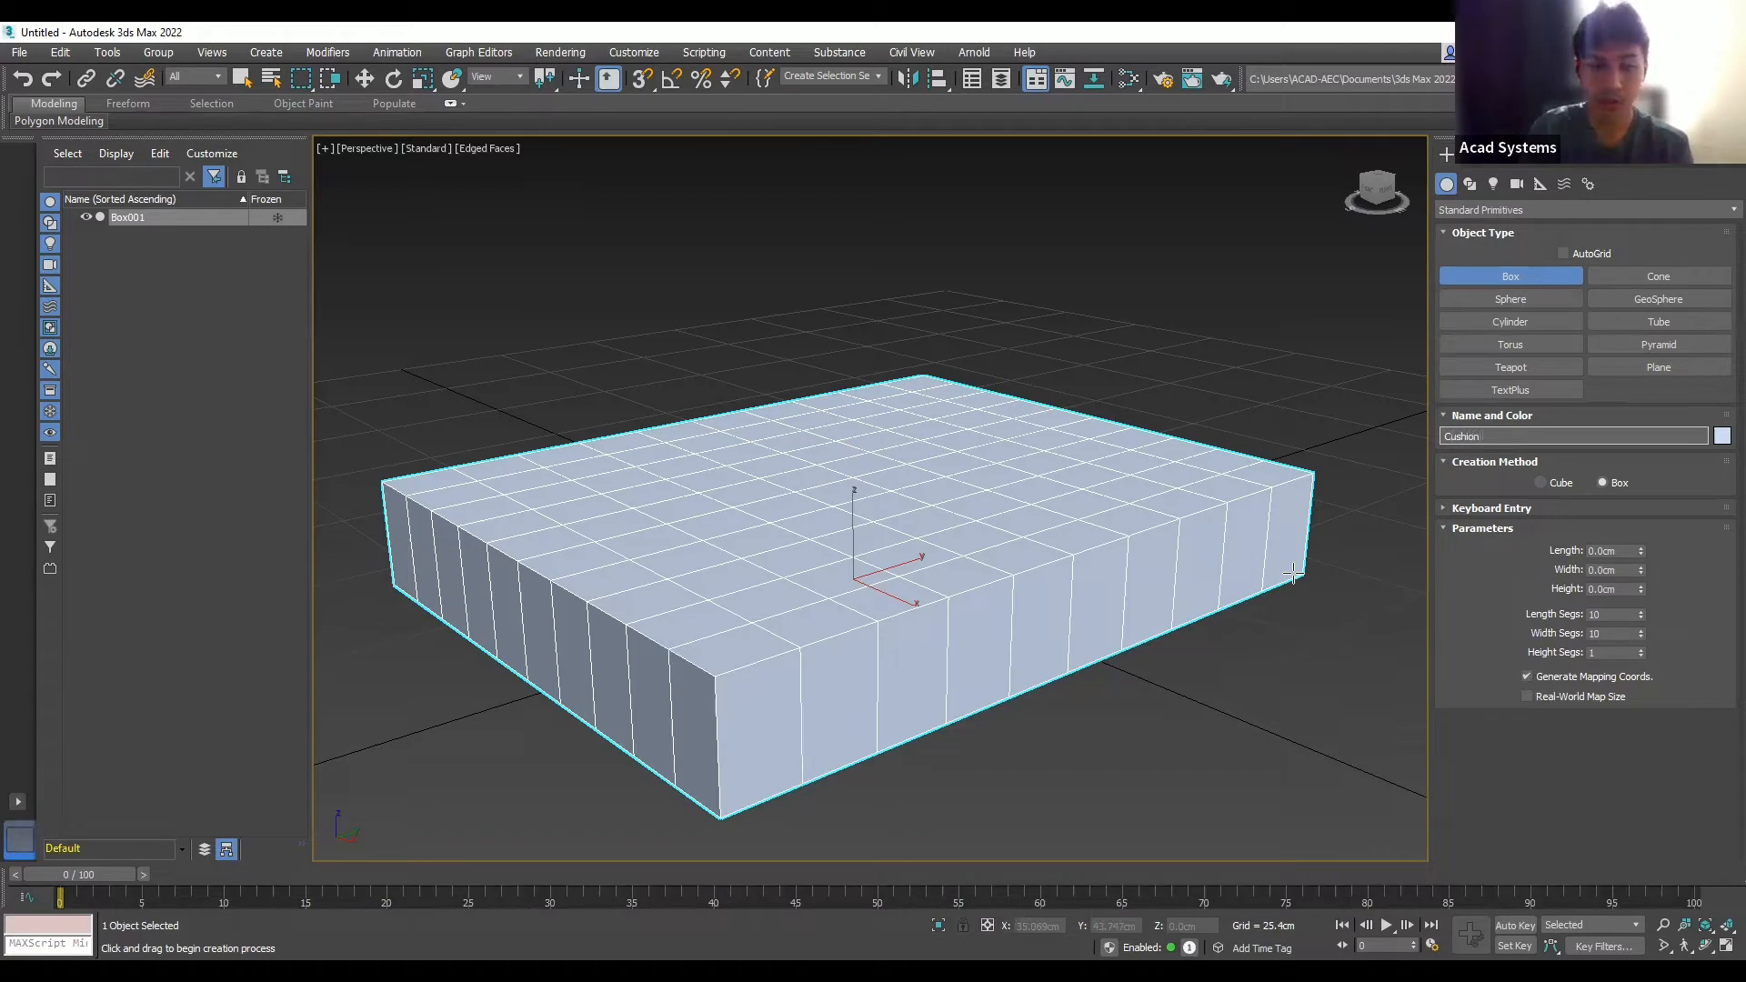
{"action": "left_click", "coordinate": [1720, 439]}
{"action": "left_click", "coordinate": [1720, 439]}
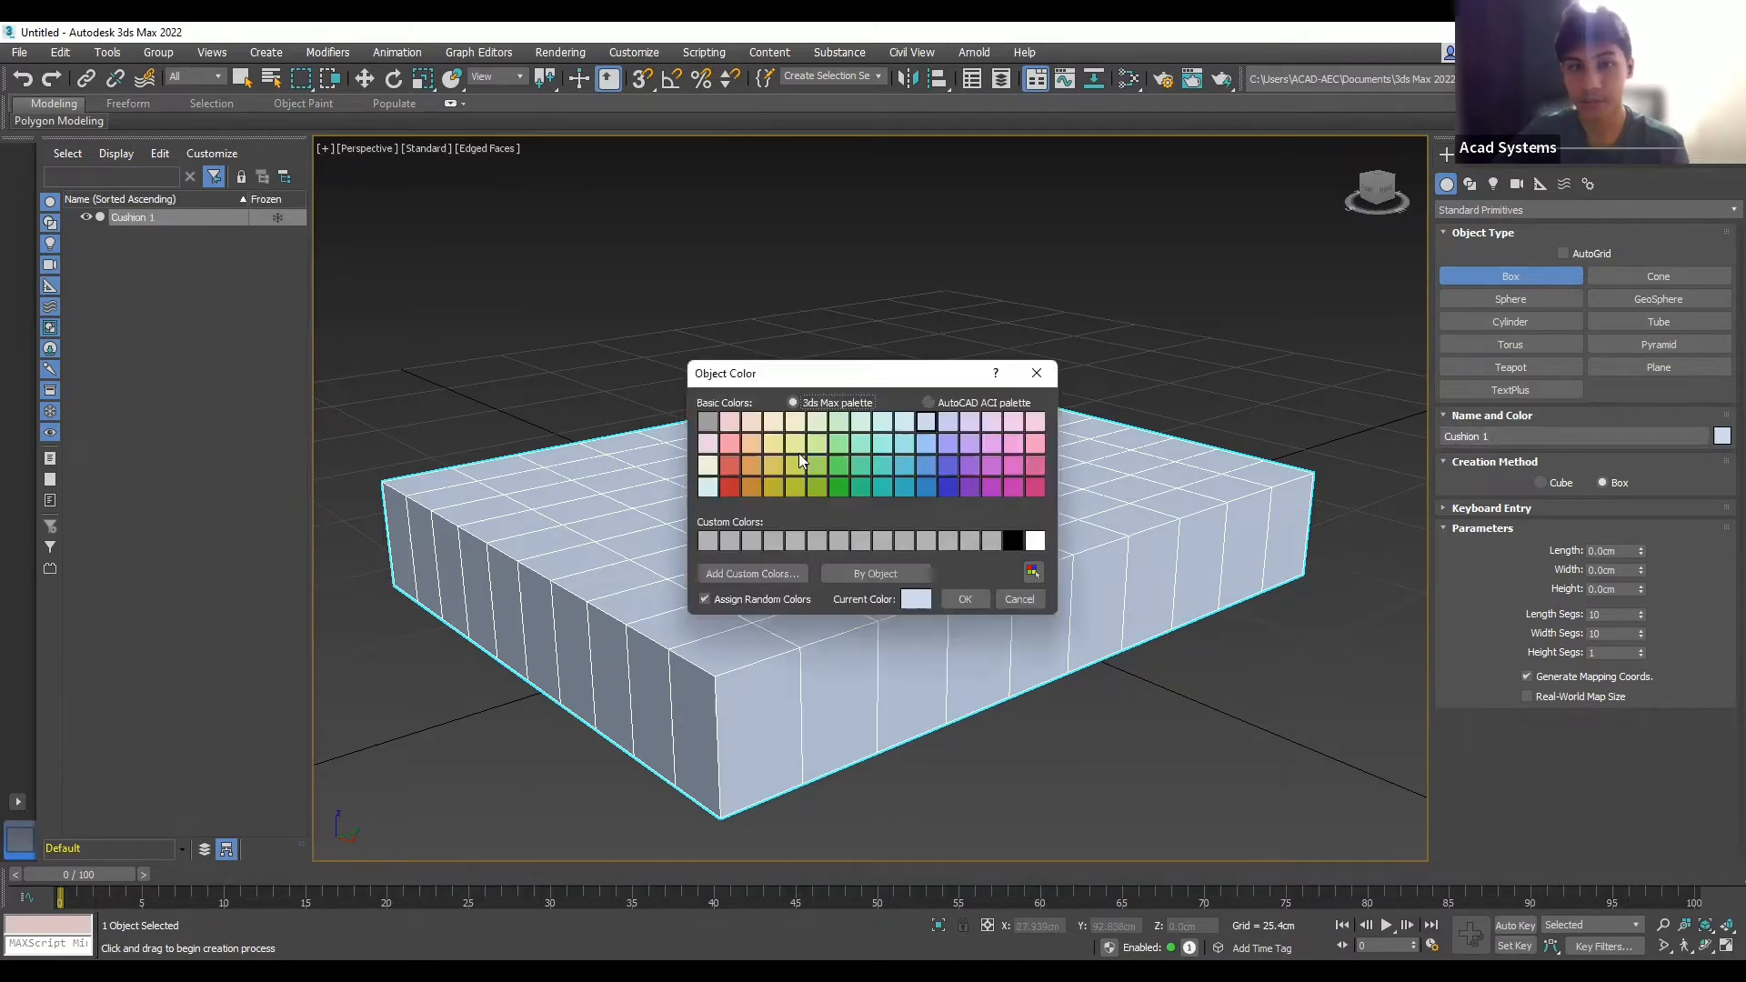
{"action": "left_click", "coordinate": [977, 602]}
{"action": "middle_click_drag", "start_coordinate": [979, 604], "coordinate": [972, 488], "text": "alt"}
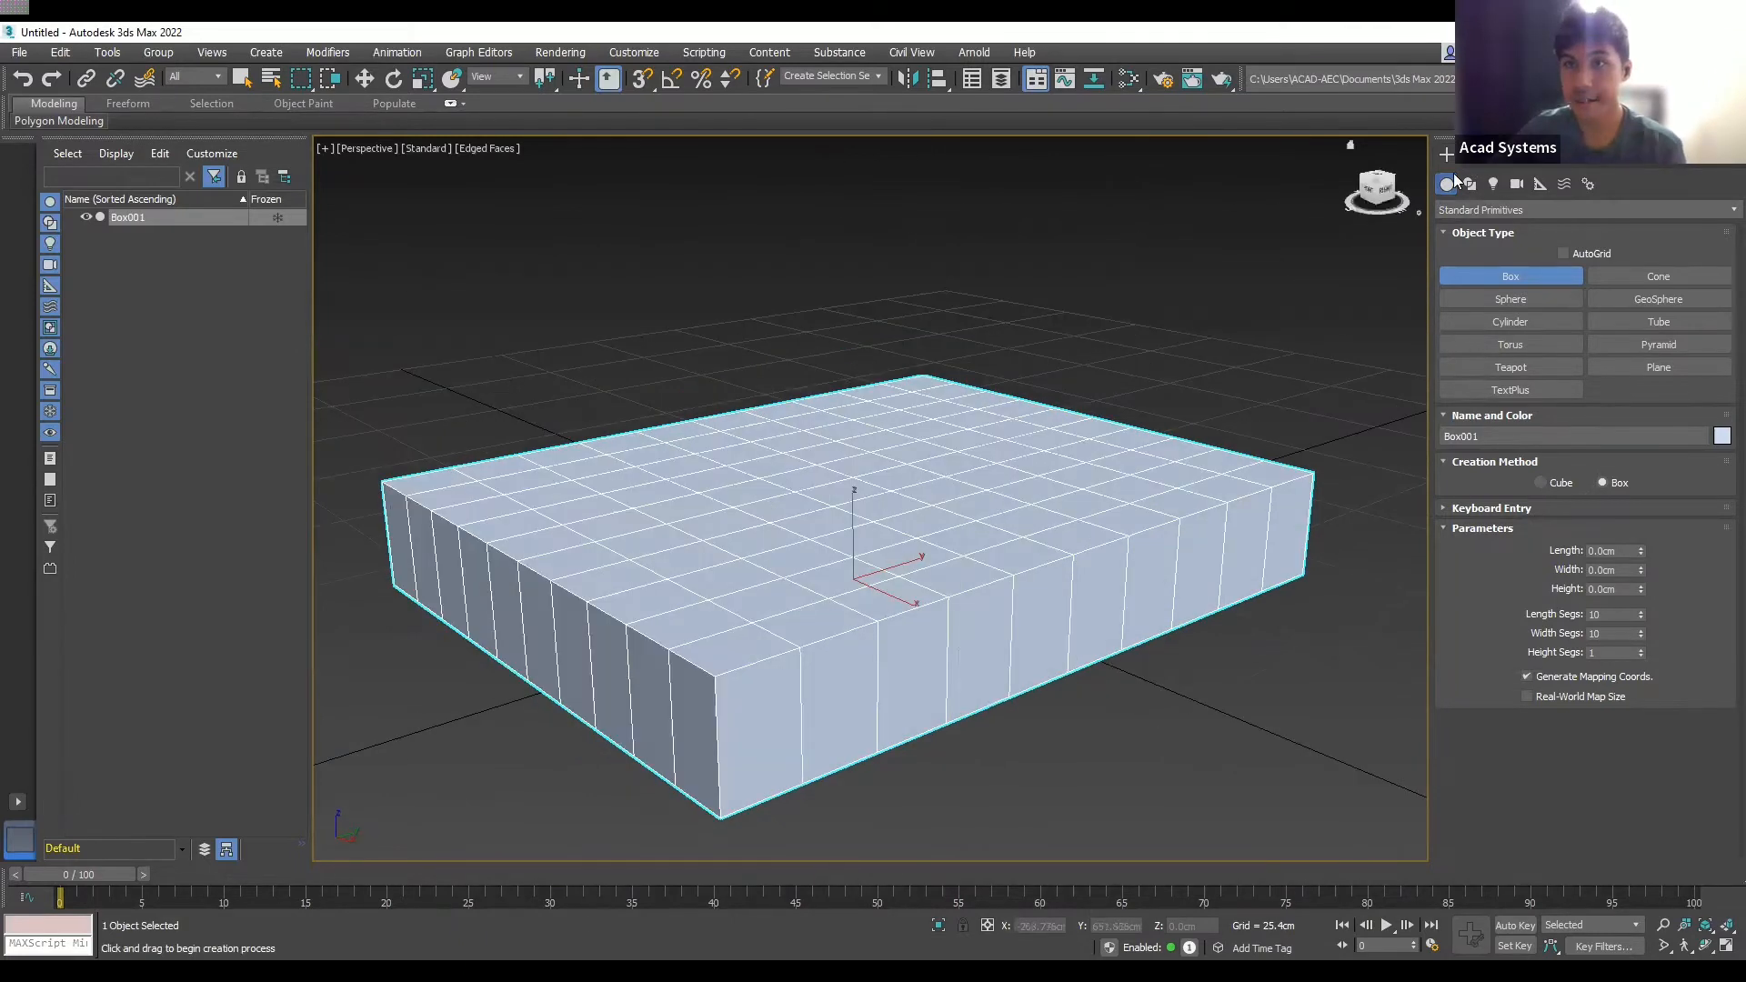
- Enter the name 'Cushion 1' in the Modify panel
{"action": "left_click", "coordinate": [1455, 172]}
{"action": "type", "text": "Cushion"}
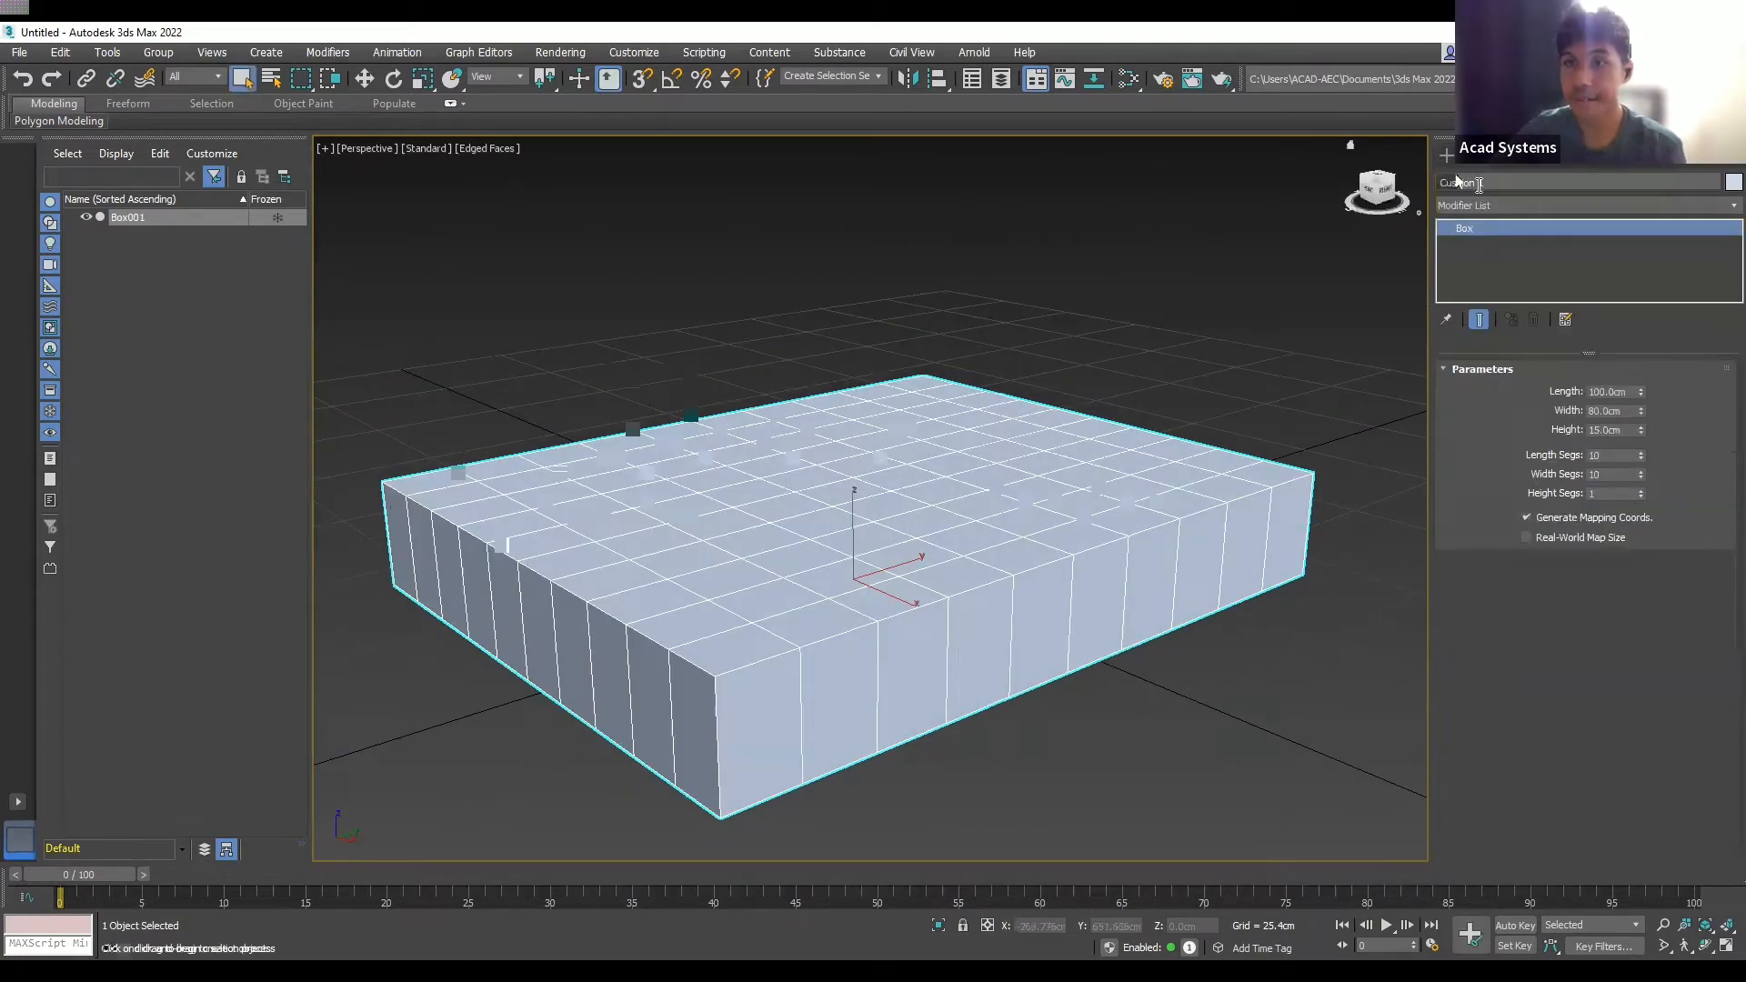
{"action": "type", "text": " 1"}
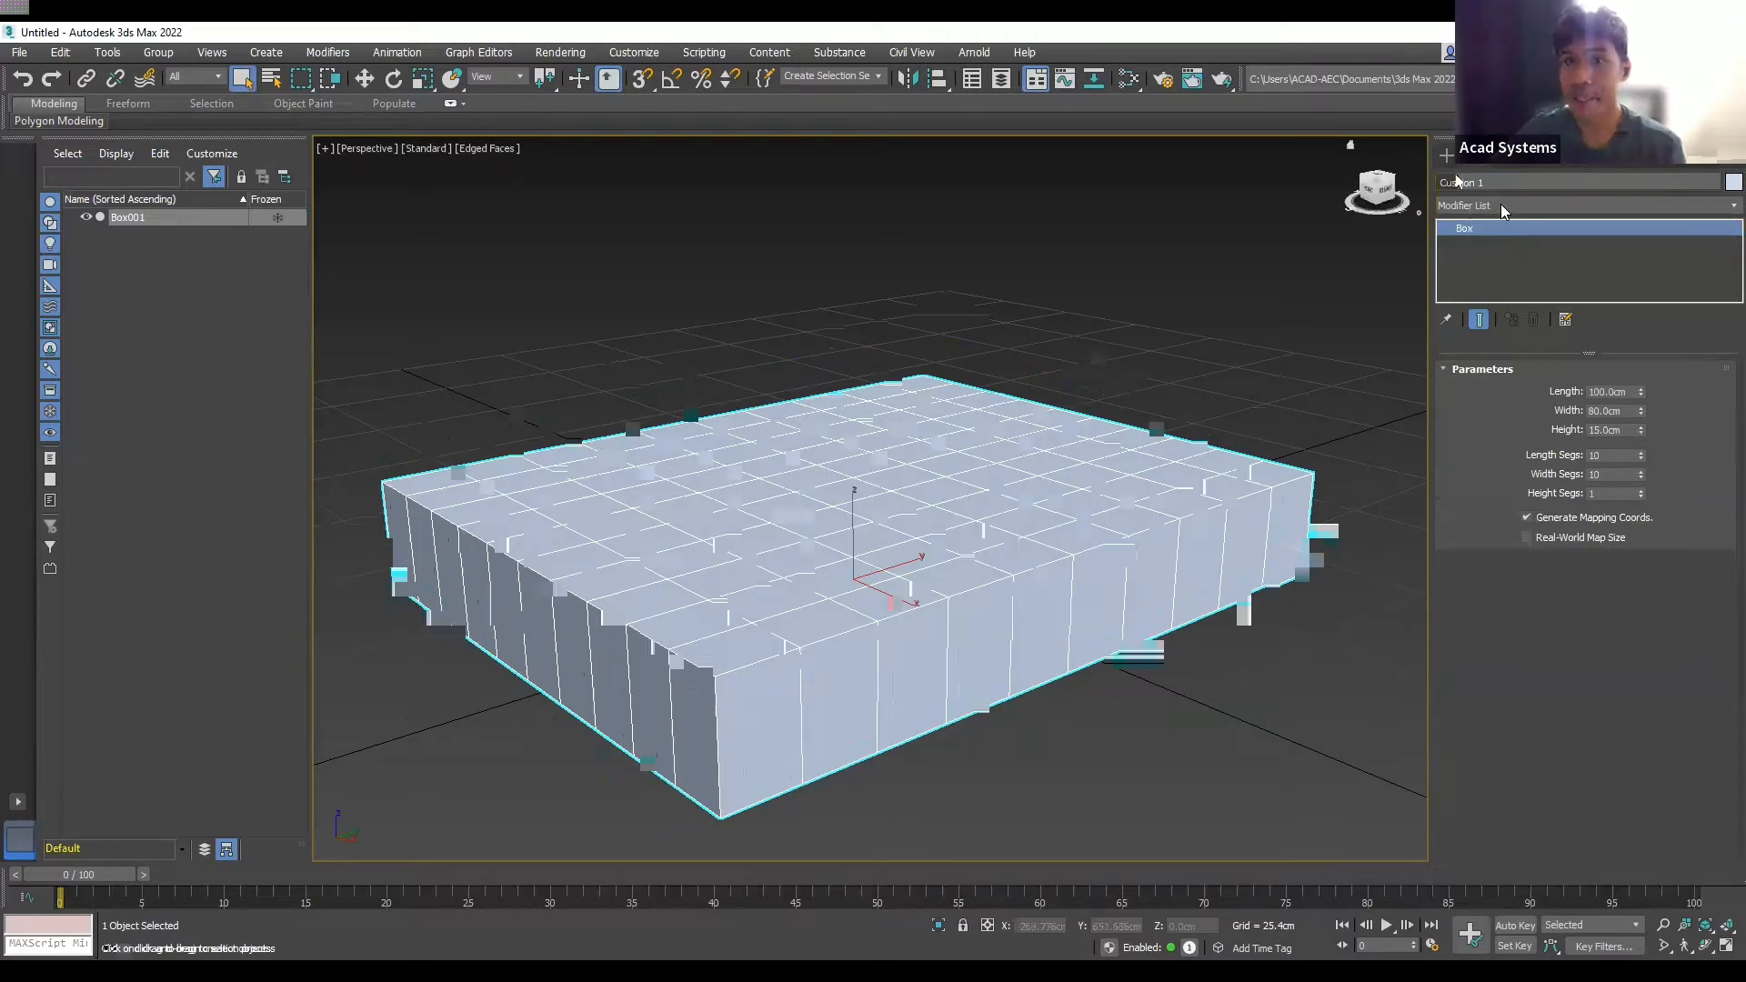
{"action": "key", "text": "Return"}
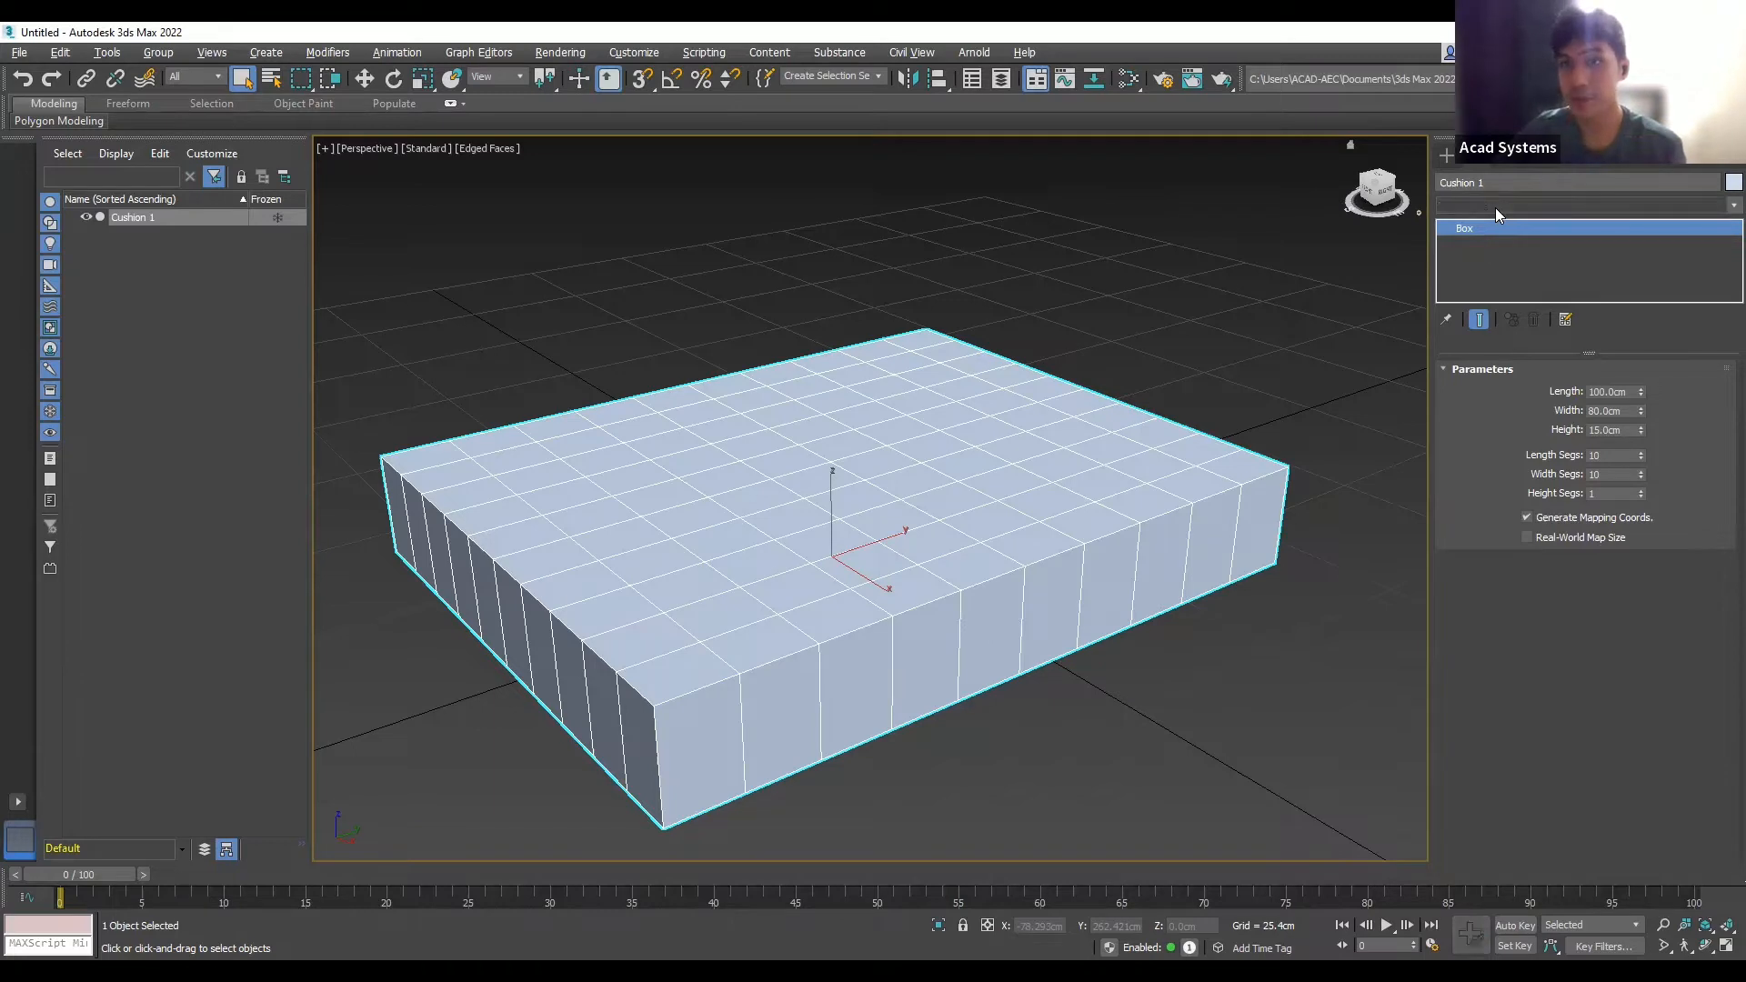
- Add an Edit Poly modifier to Cushion 1 from the Modifier List
{"action": "left_click", "coordinate": [1495, 207]}
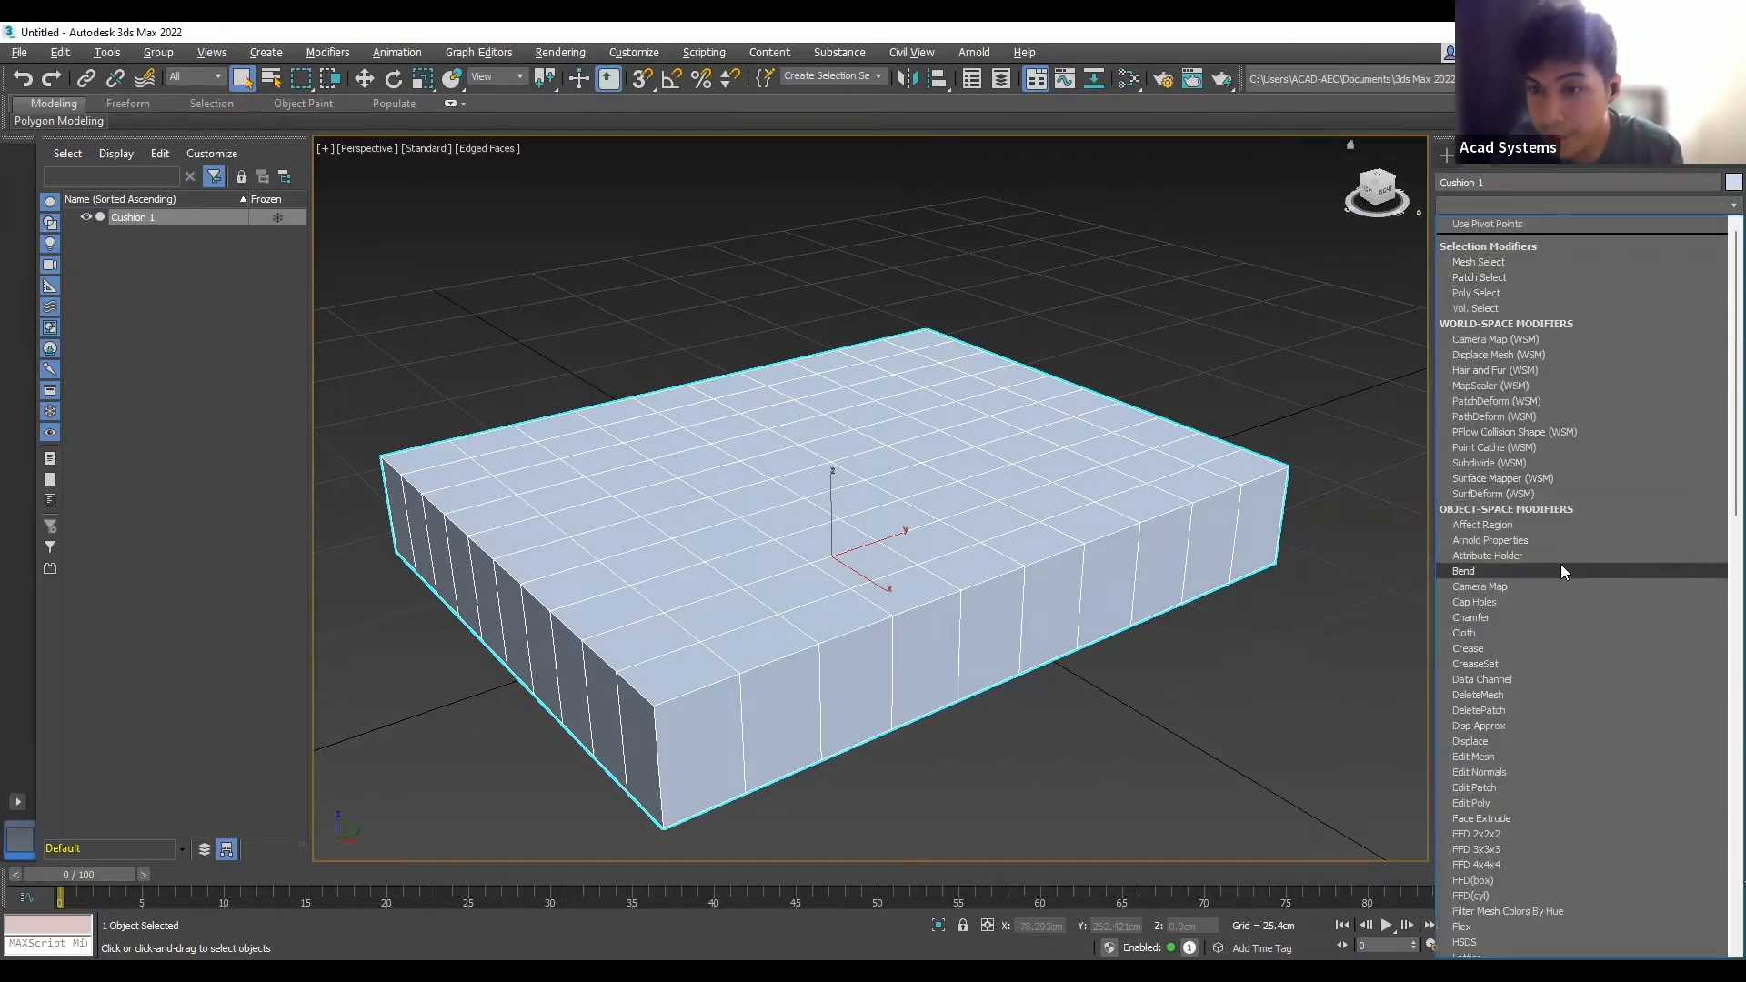
{"action": "scroll", "coordinate": [1552, 488], "scroll_direction": "down", "scroll_amount": 1}
{"action": "scroll", "coordinate": [1517, 278], "scroll_direction": "up", "scroll_amount": 1}
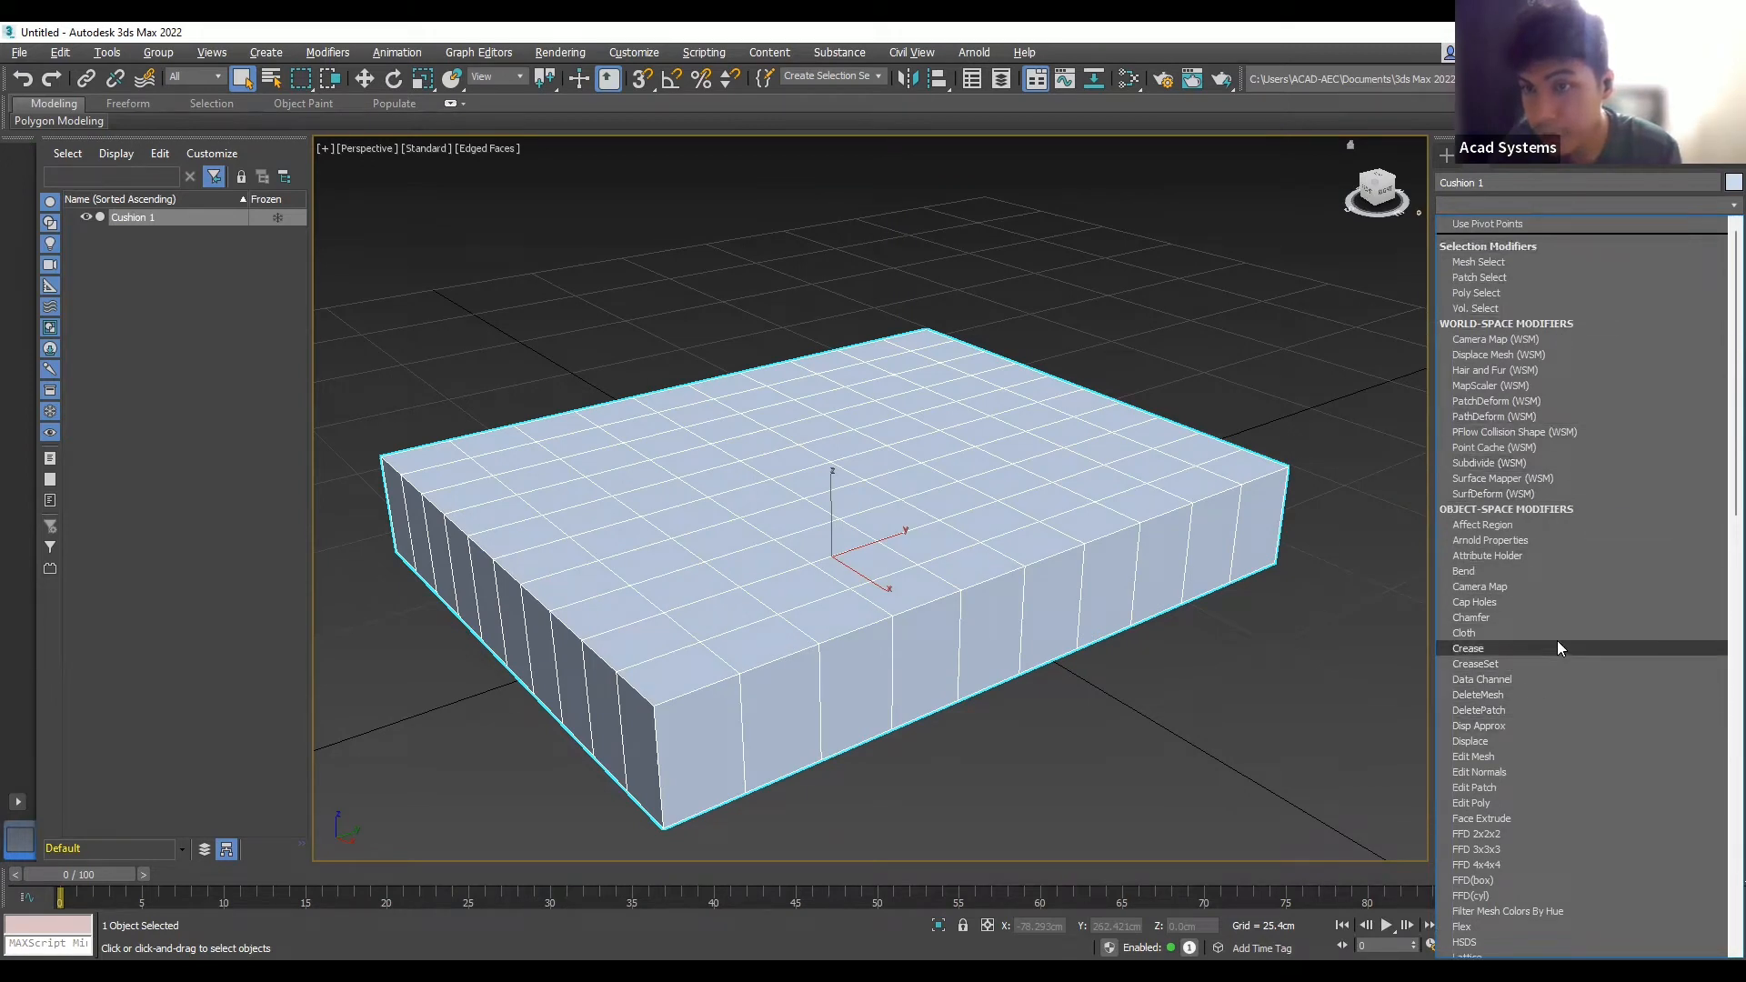
{"action": "scroll", "coordinate": [1557, 598], "scroll_direction": "down", "scroll_amount": 1}
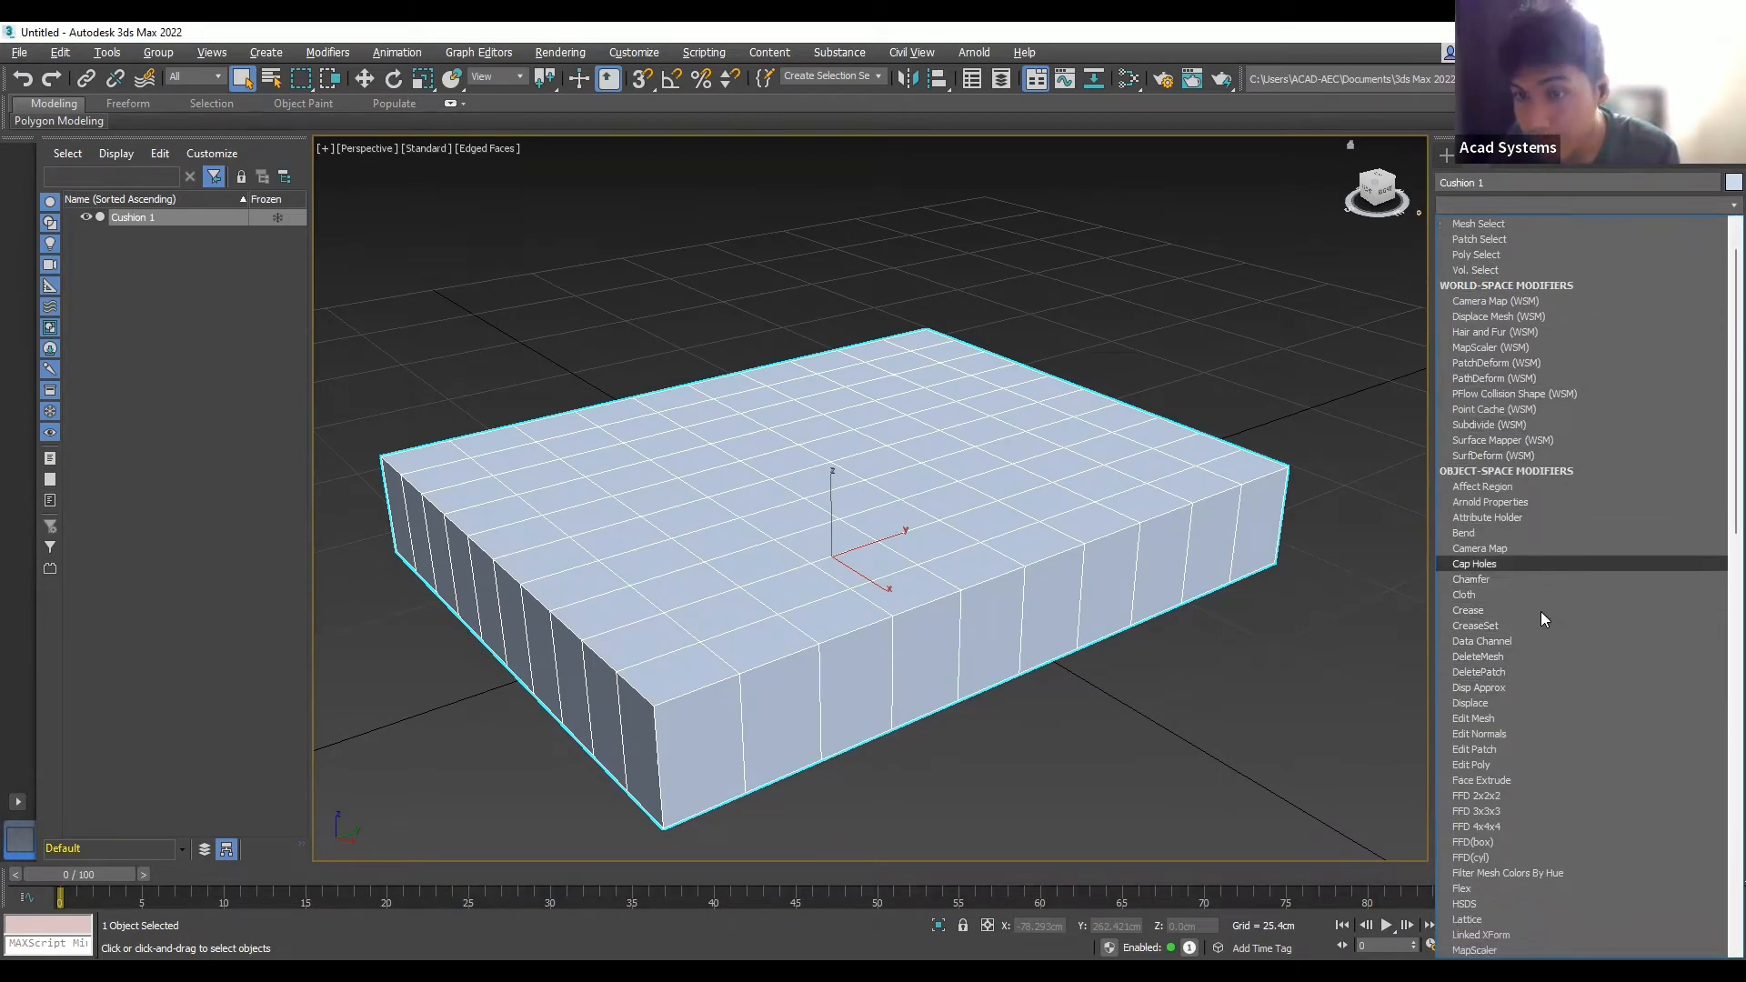
{"action": "left_click", "coordinate": [1503, 764]}
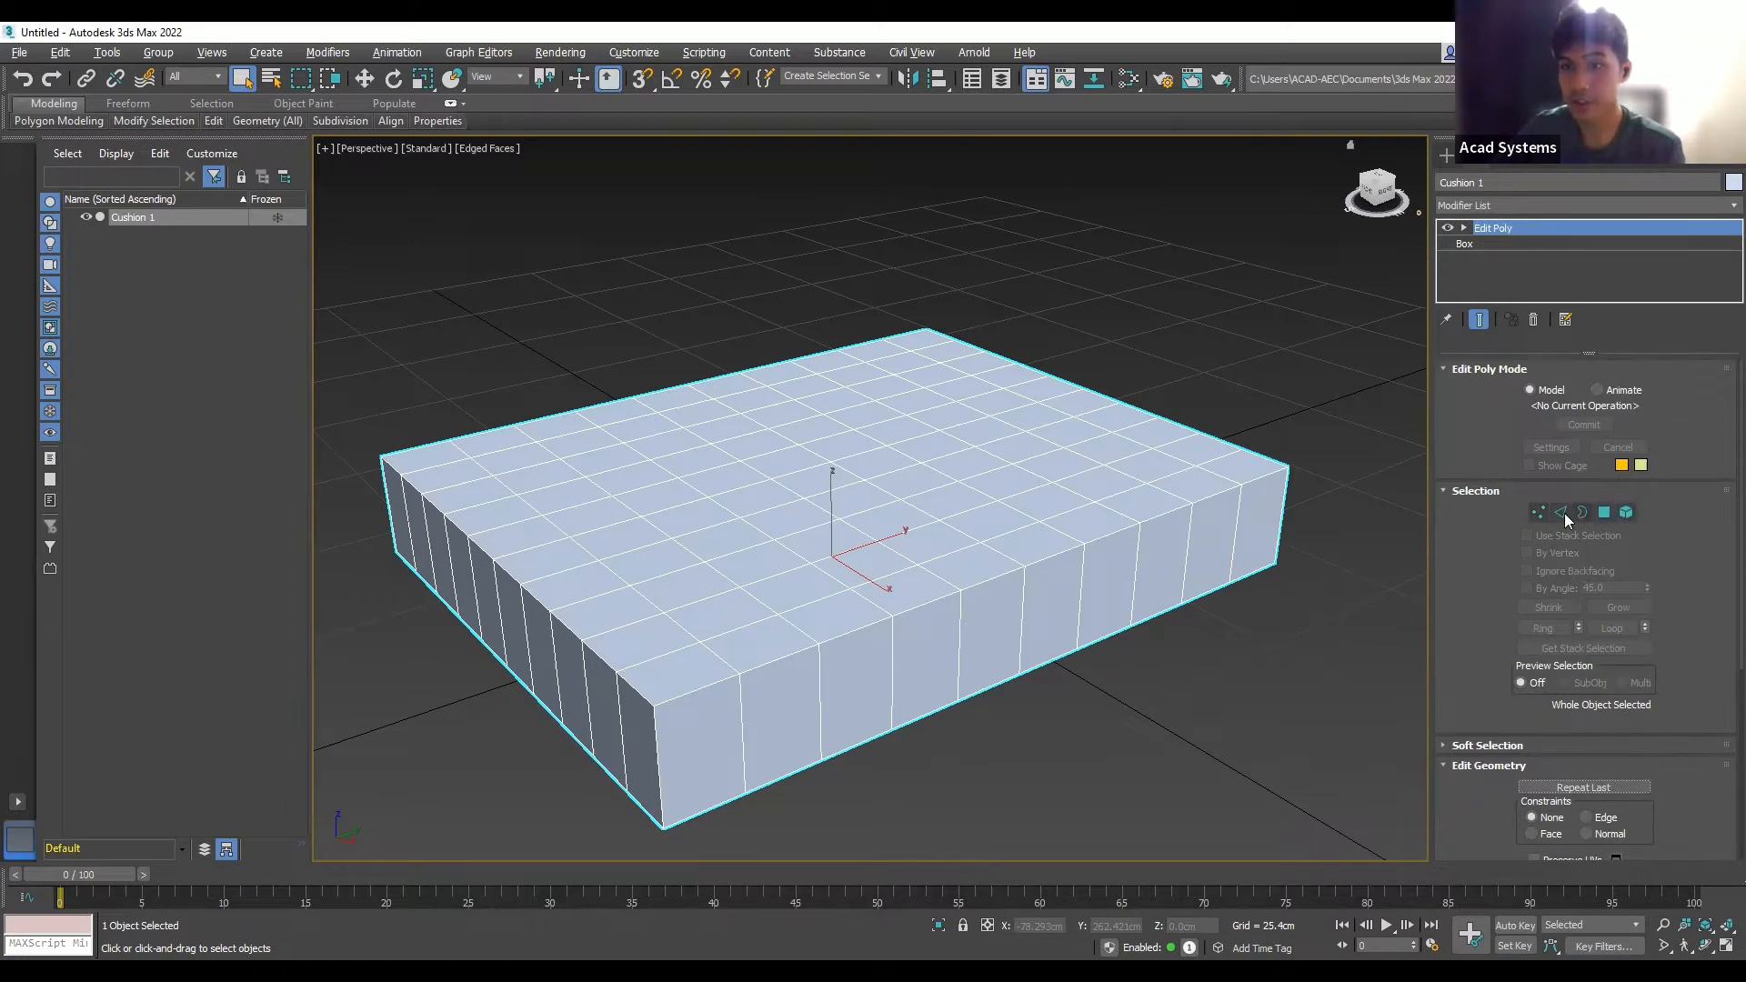
- At Edge level, loop-select the top rim edges on the first two sides
{"action": "key", "text": "2"}
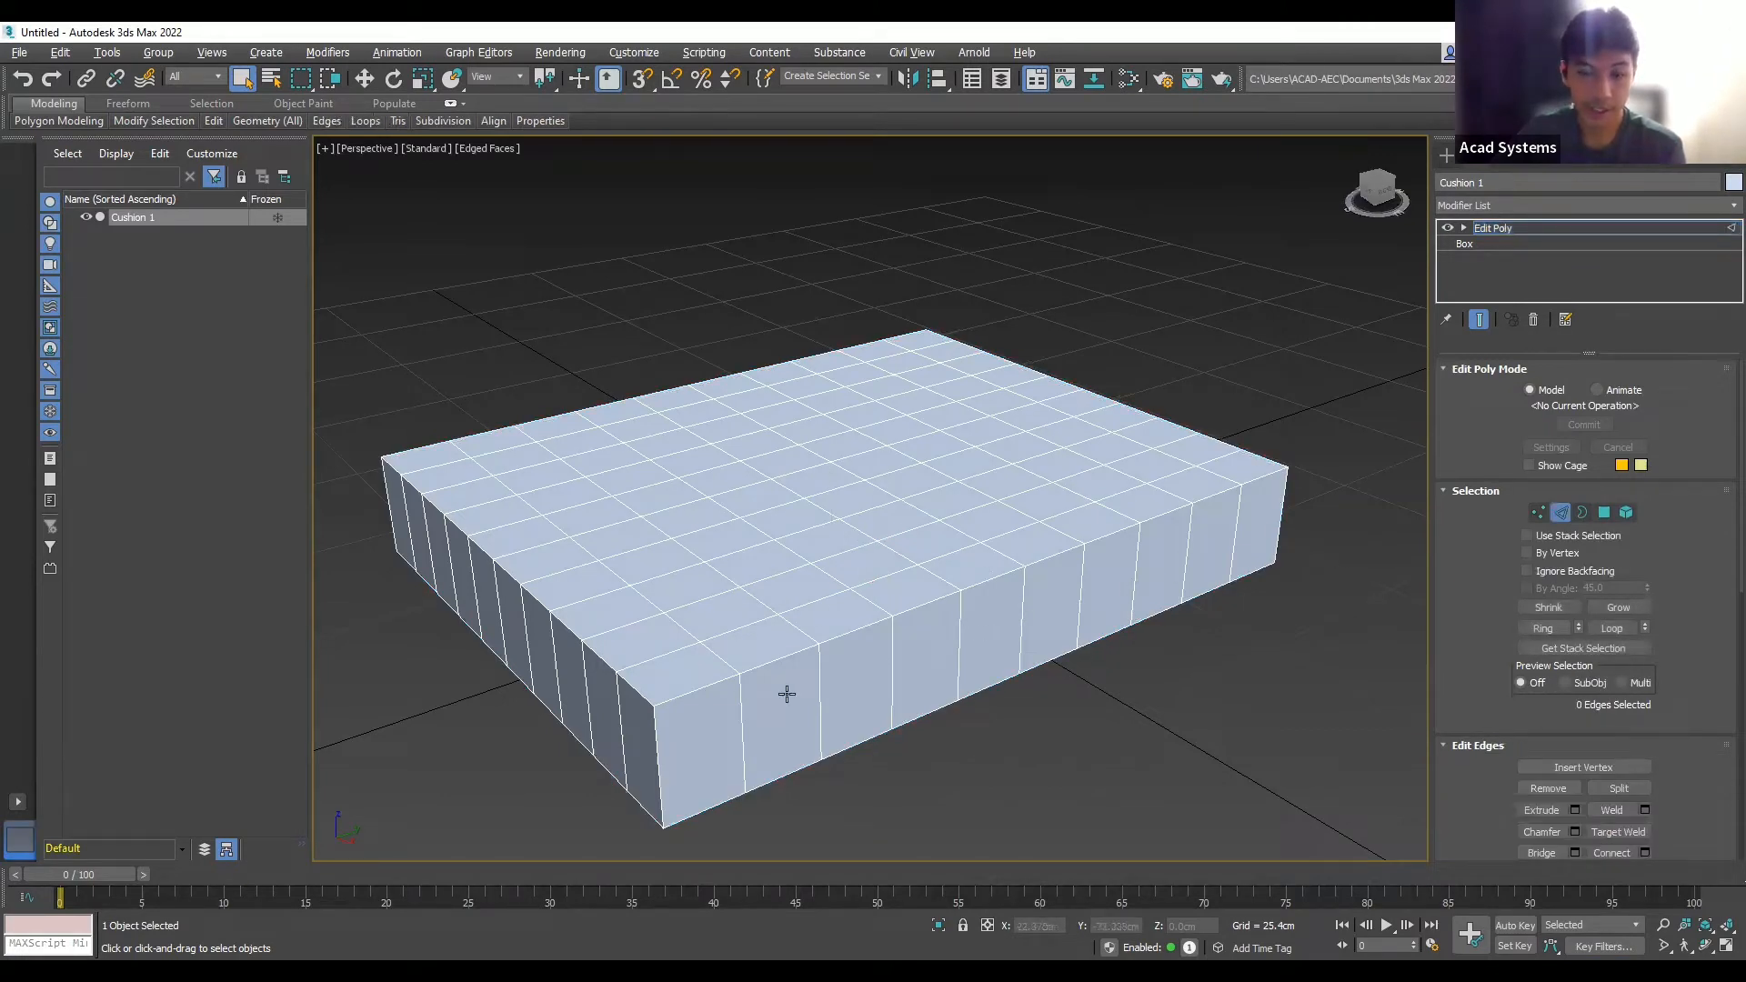
{"action": "left_click", "coordinate": [714, 683]}
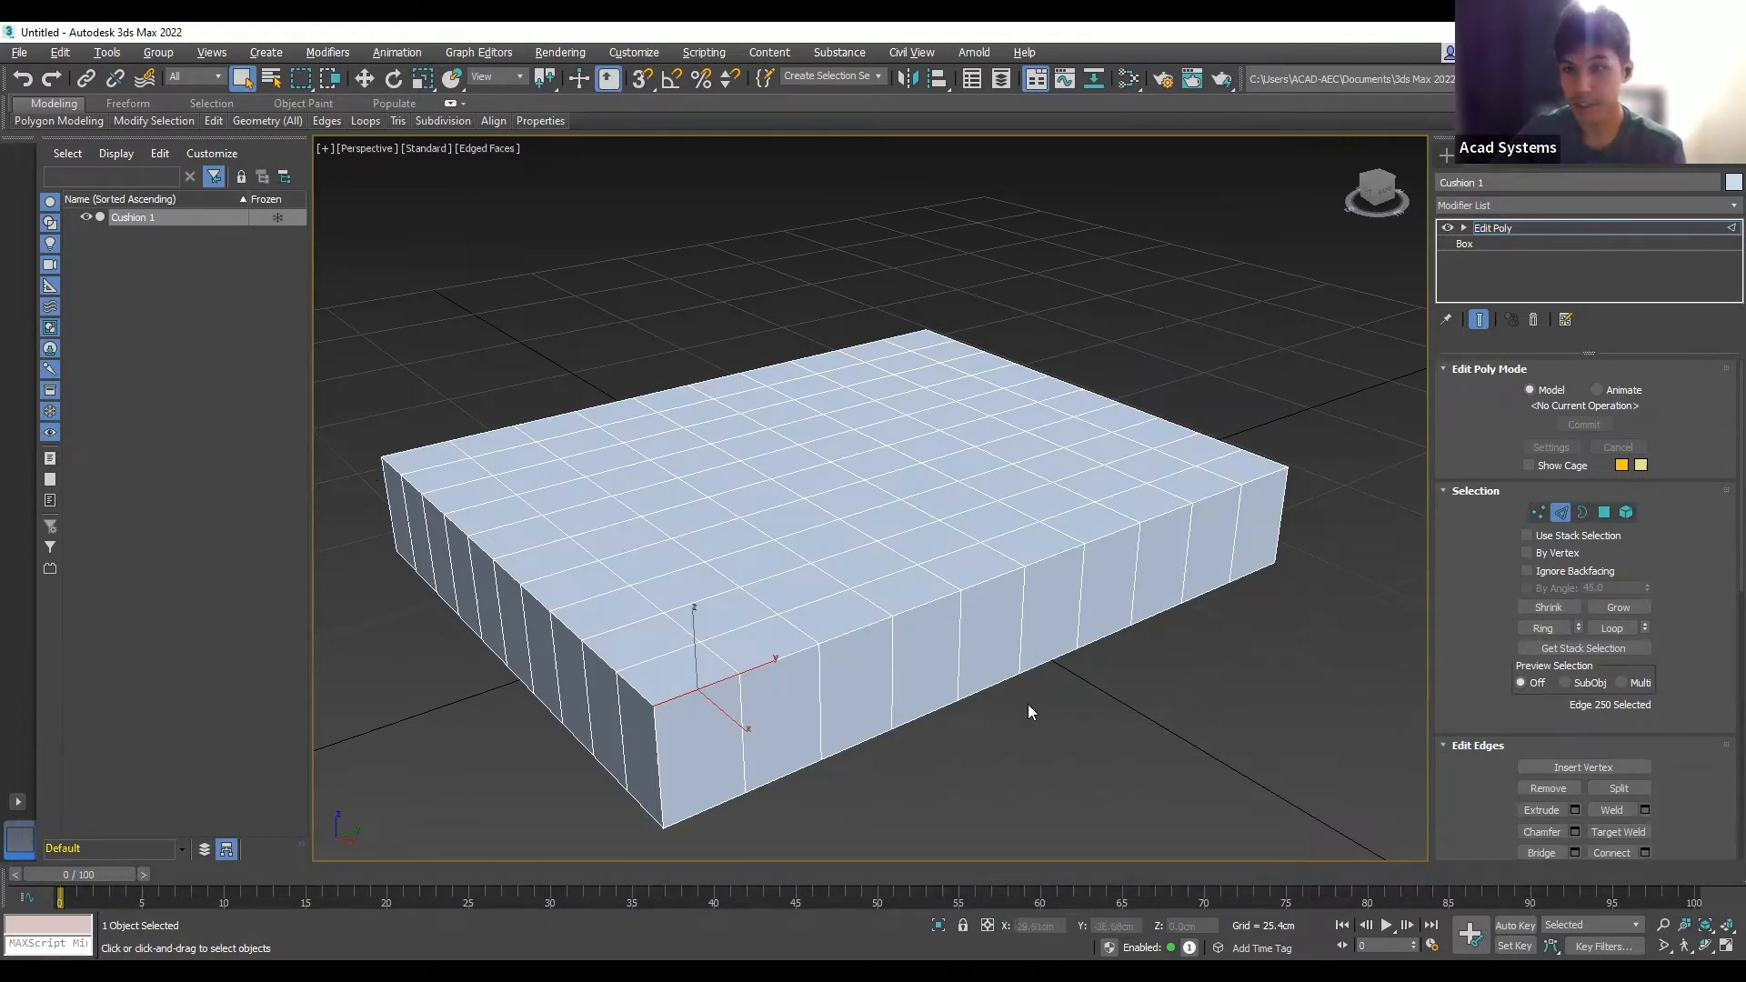
{"action": "left_click", "coordinate": [1615, 628]}
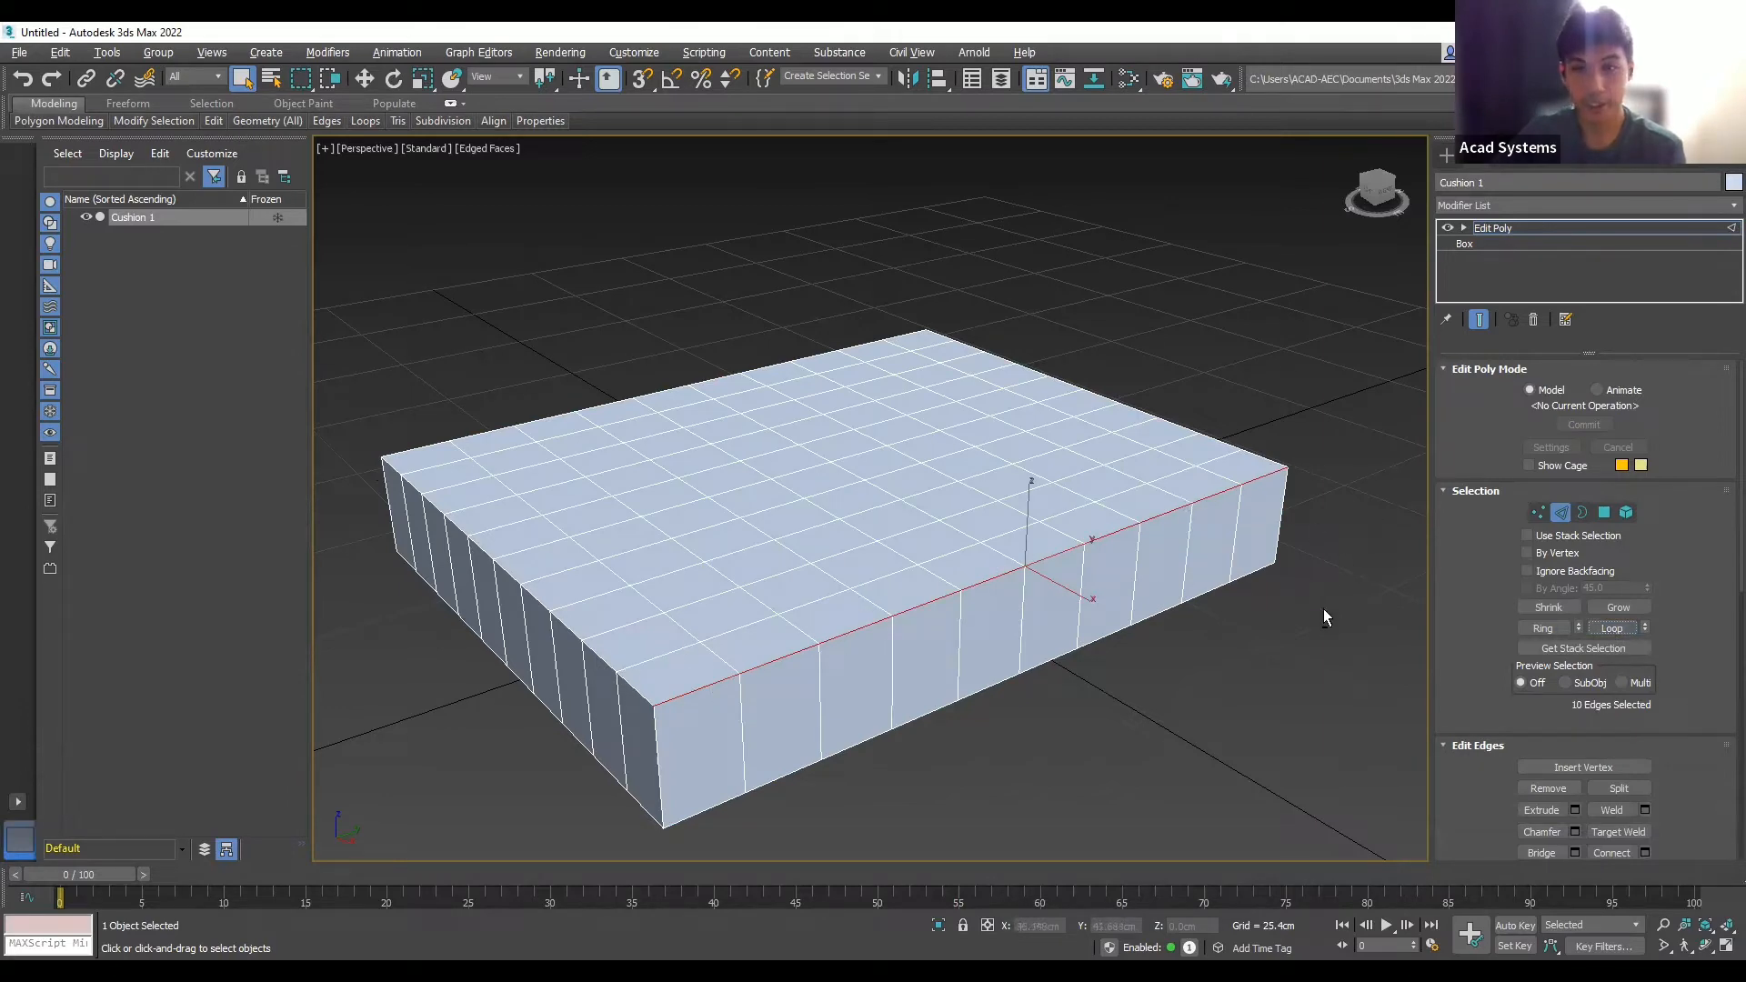
{"action": "scroll", "coordinate": [1323, 608], "scroll_direction": "up", "scroll_amount": 5}
{"action": "scroll", "coordinate": [1159, 625], "scroll_direction": "down", "scroll_amount": 6}
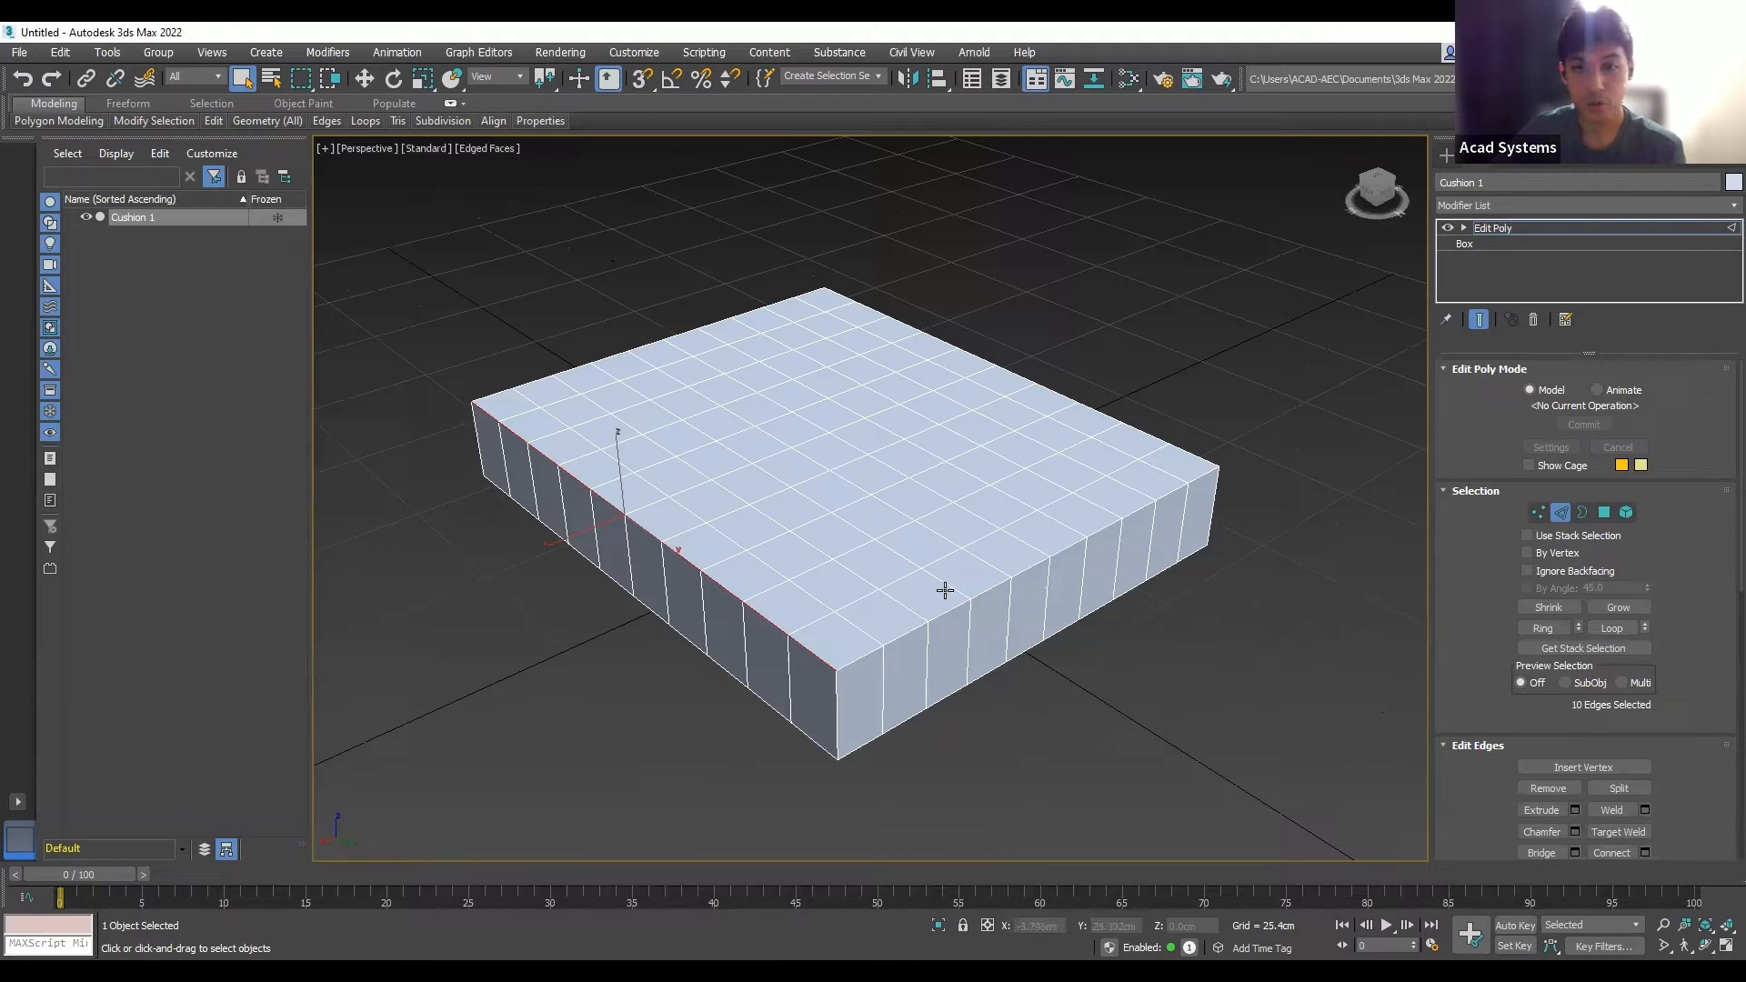
{"action": "left_click", "coordinate": [863, 656], "text": "ctrl"}
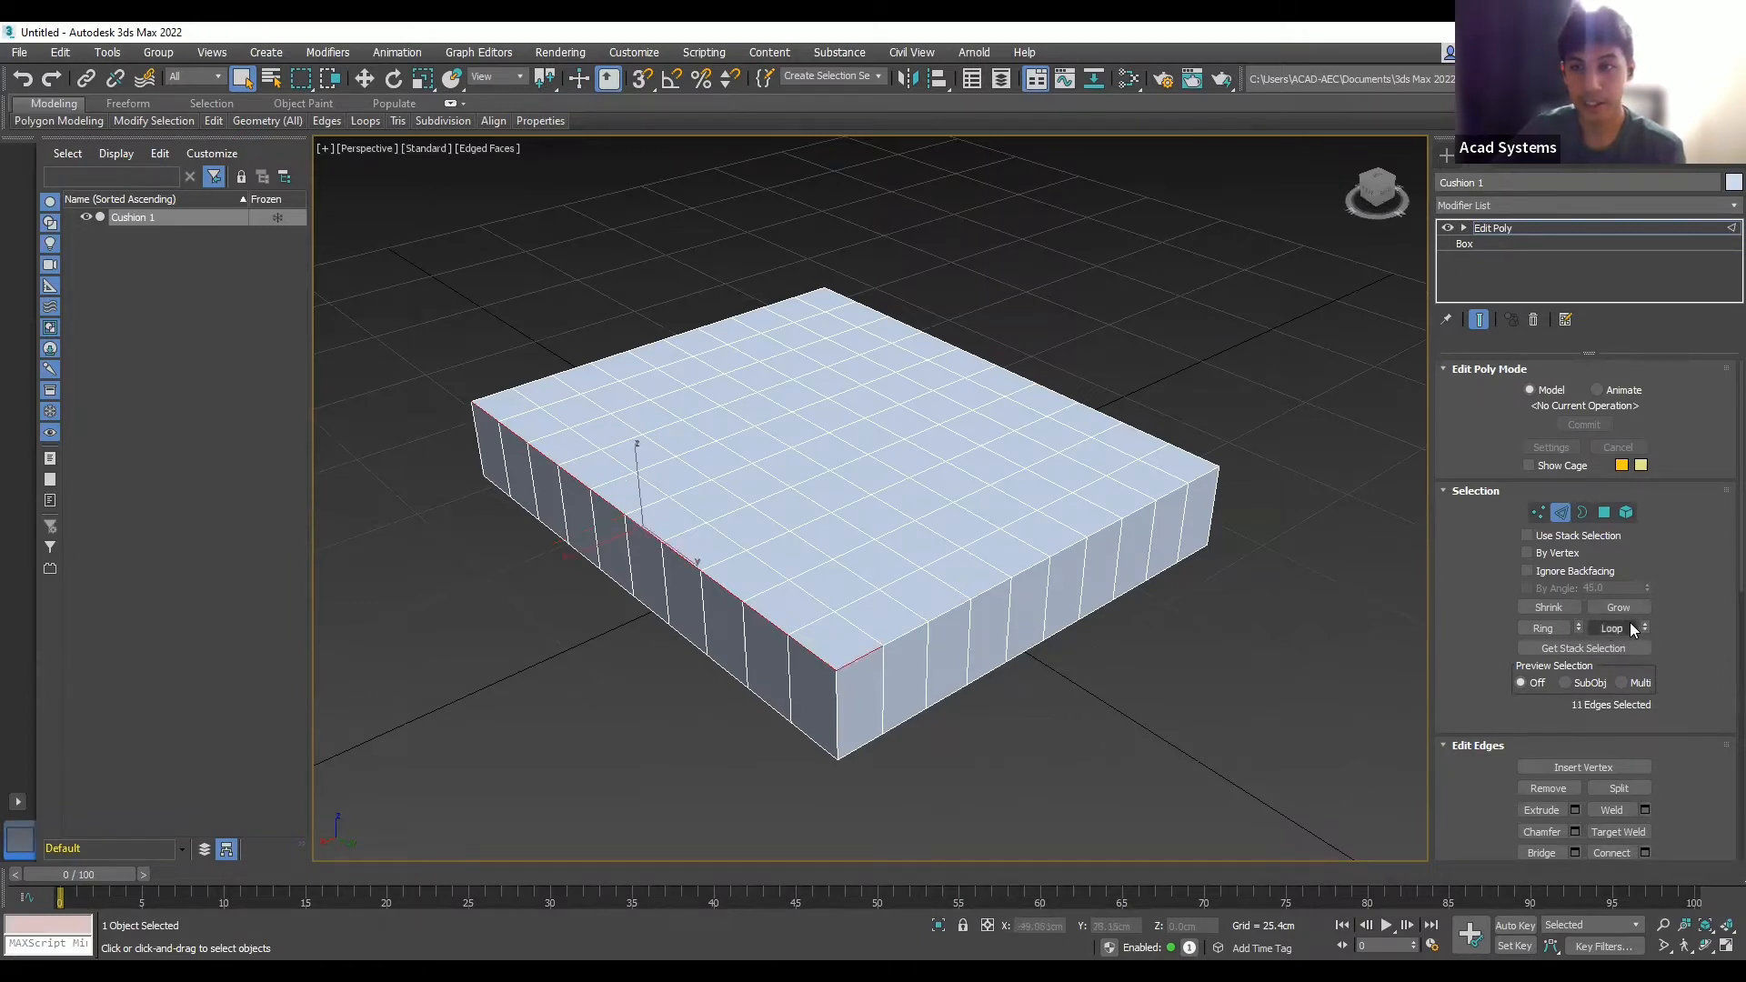
{"action": "left_click", "coordinate": [1628, 628]}
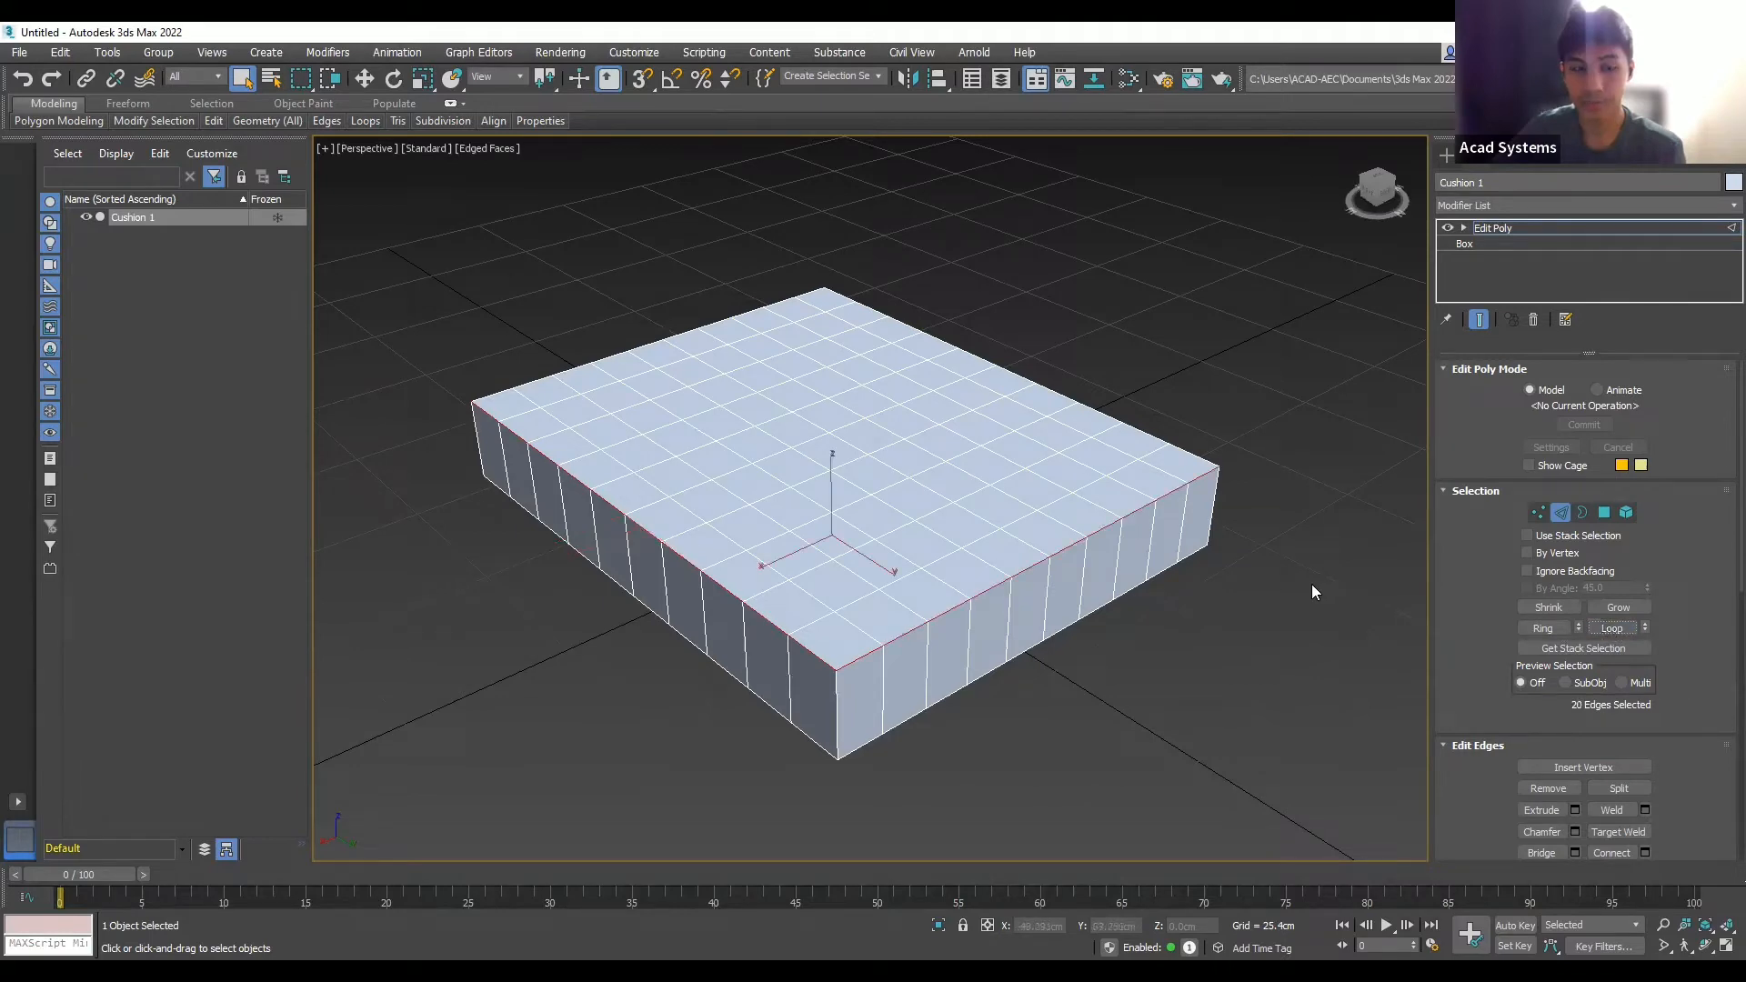
- Add loops on the remaining two sides to complete the 40-edge top rim selection
{"action": "middle_click_drag", "start_coordinate": [1264, 631], "coordinate": [1049, 573], "text": "alt"}
{"action": "scroll", "coordinate": [1243, 553], "scroll_direction": "down", "scroll_amount": 5}
{"action": "scroll", "coordinate": [1243, 553], "scroll_direction": "up", "scroll_amount": 3}
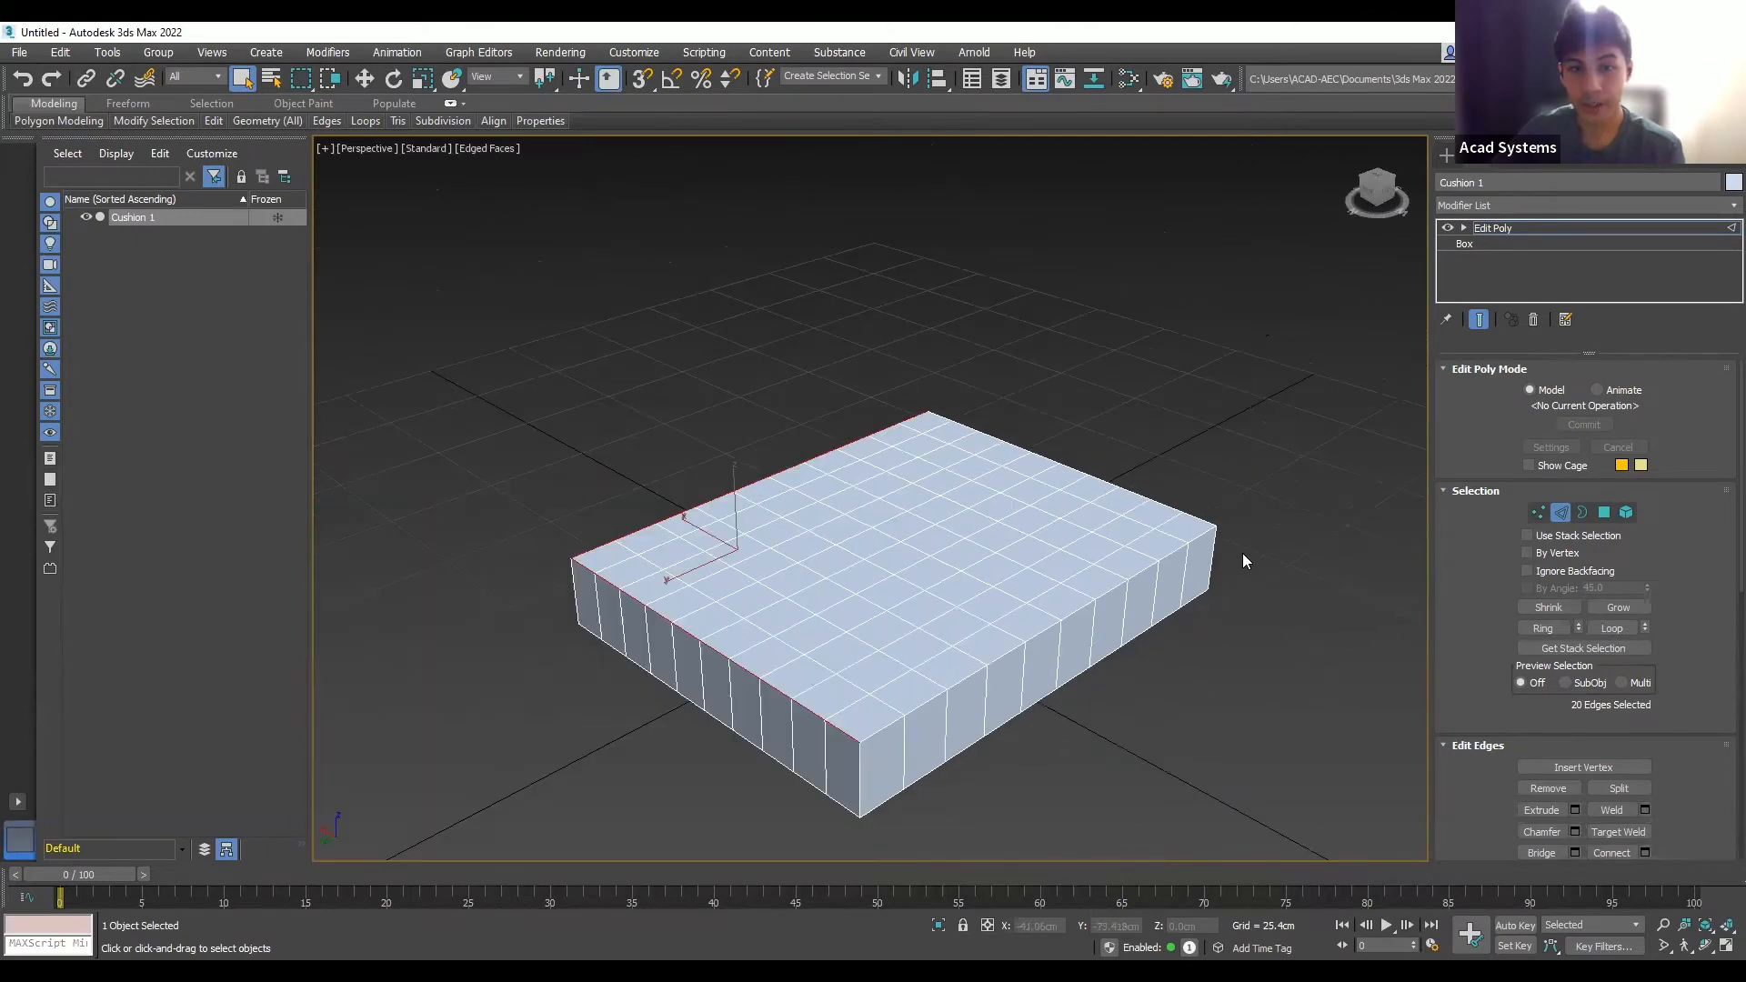
{"action": "left_click", "coordinate": [881, 727], "text": "ctrl"}
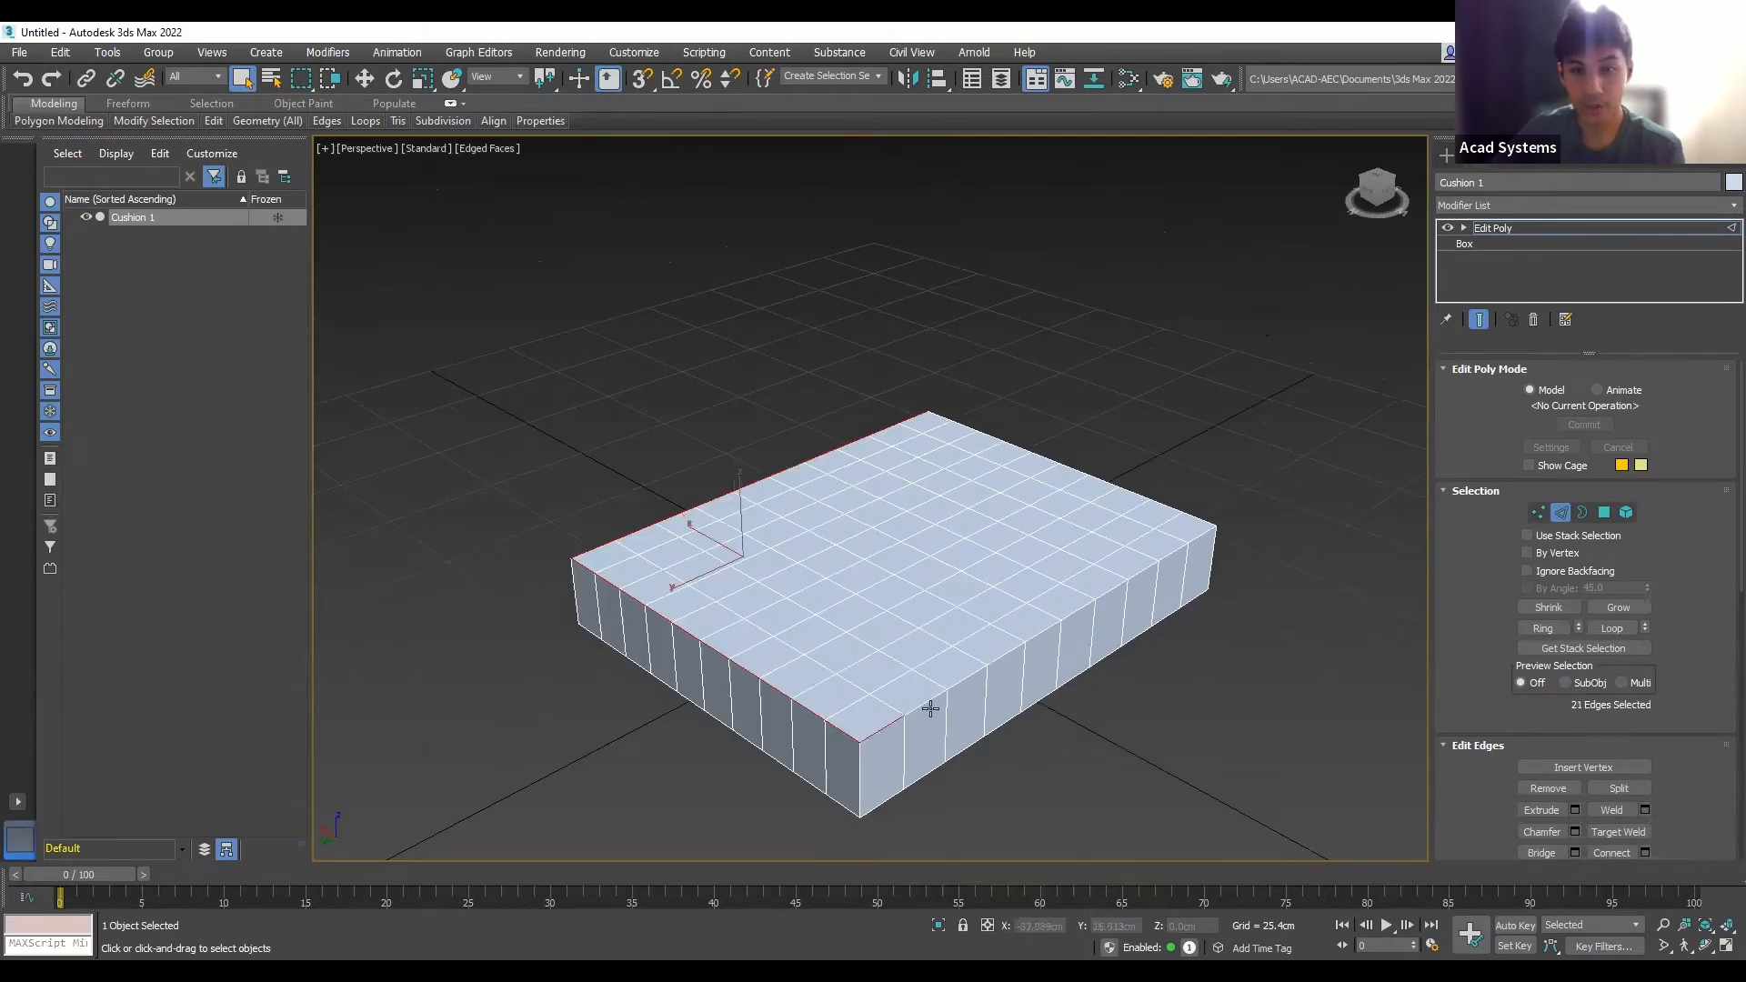
{"action": "left_click", "coordinate": [1603, 633]}
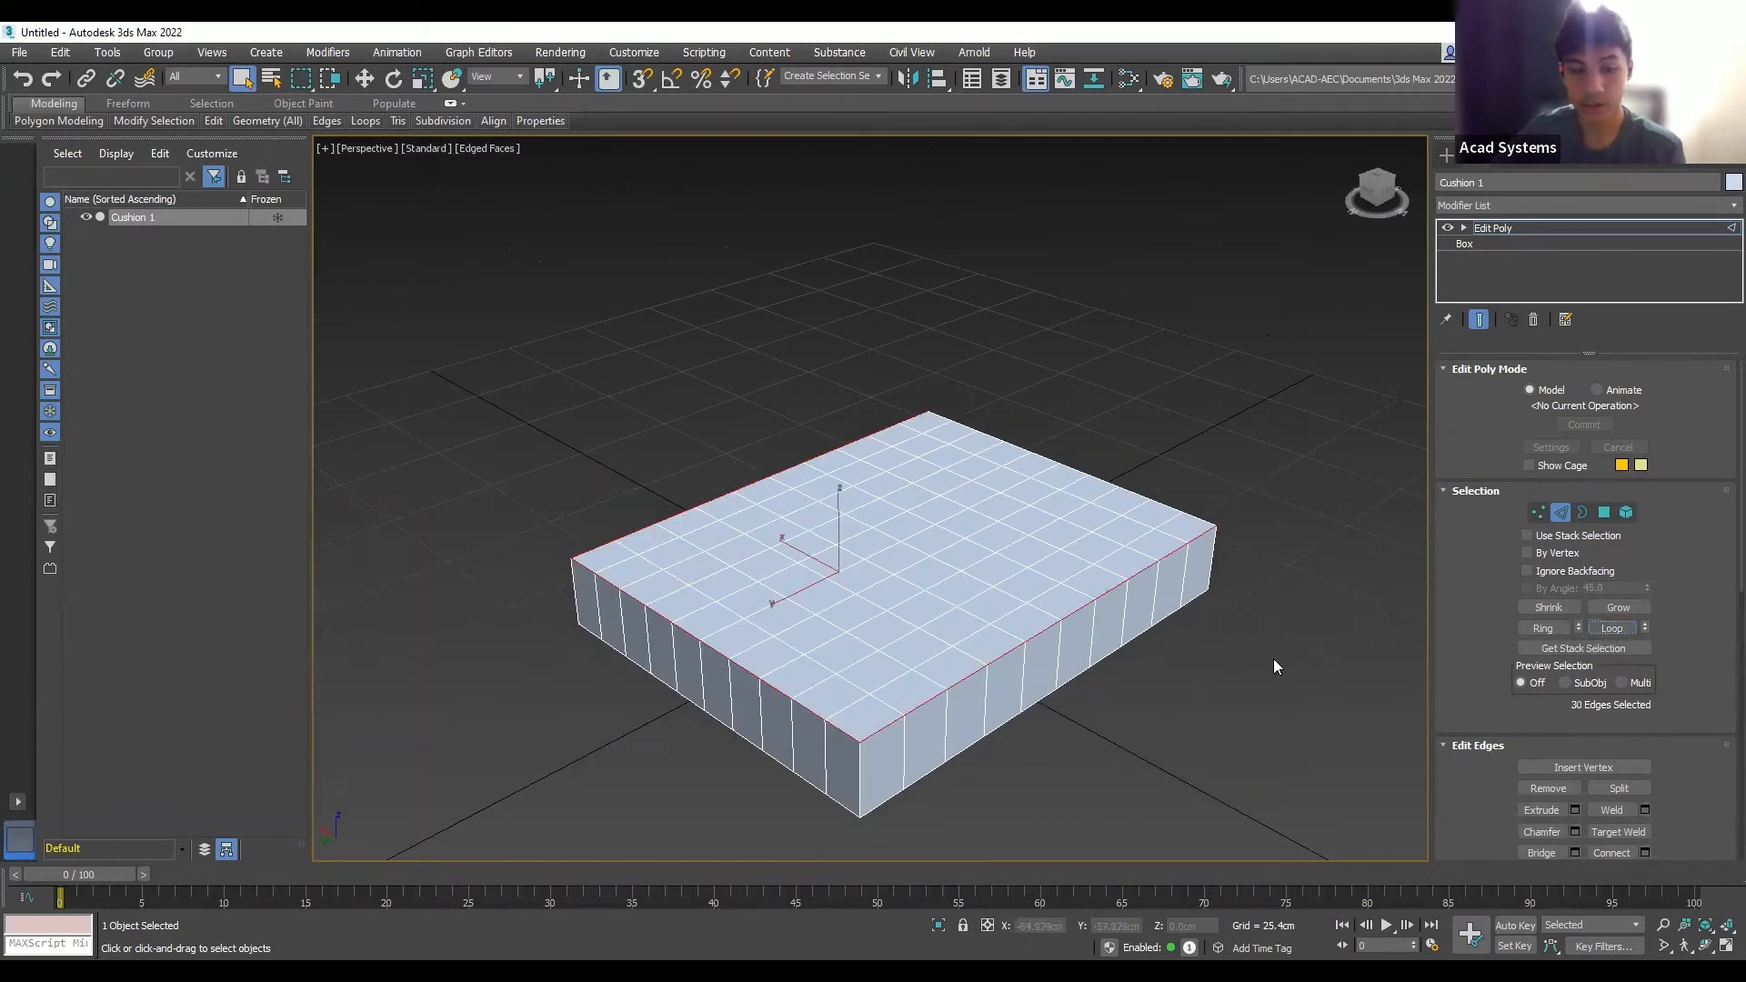
{"action": "middle_click_drag", "start_coordinate": [1273, 658], "coordinate": [841, 801], "text": "alt"}
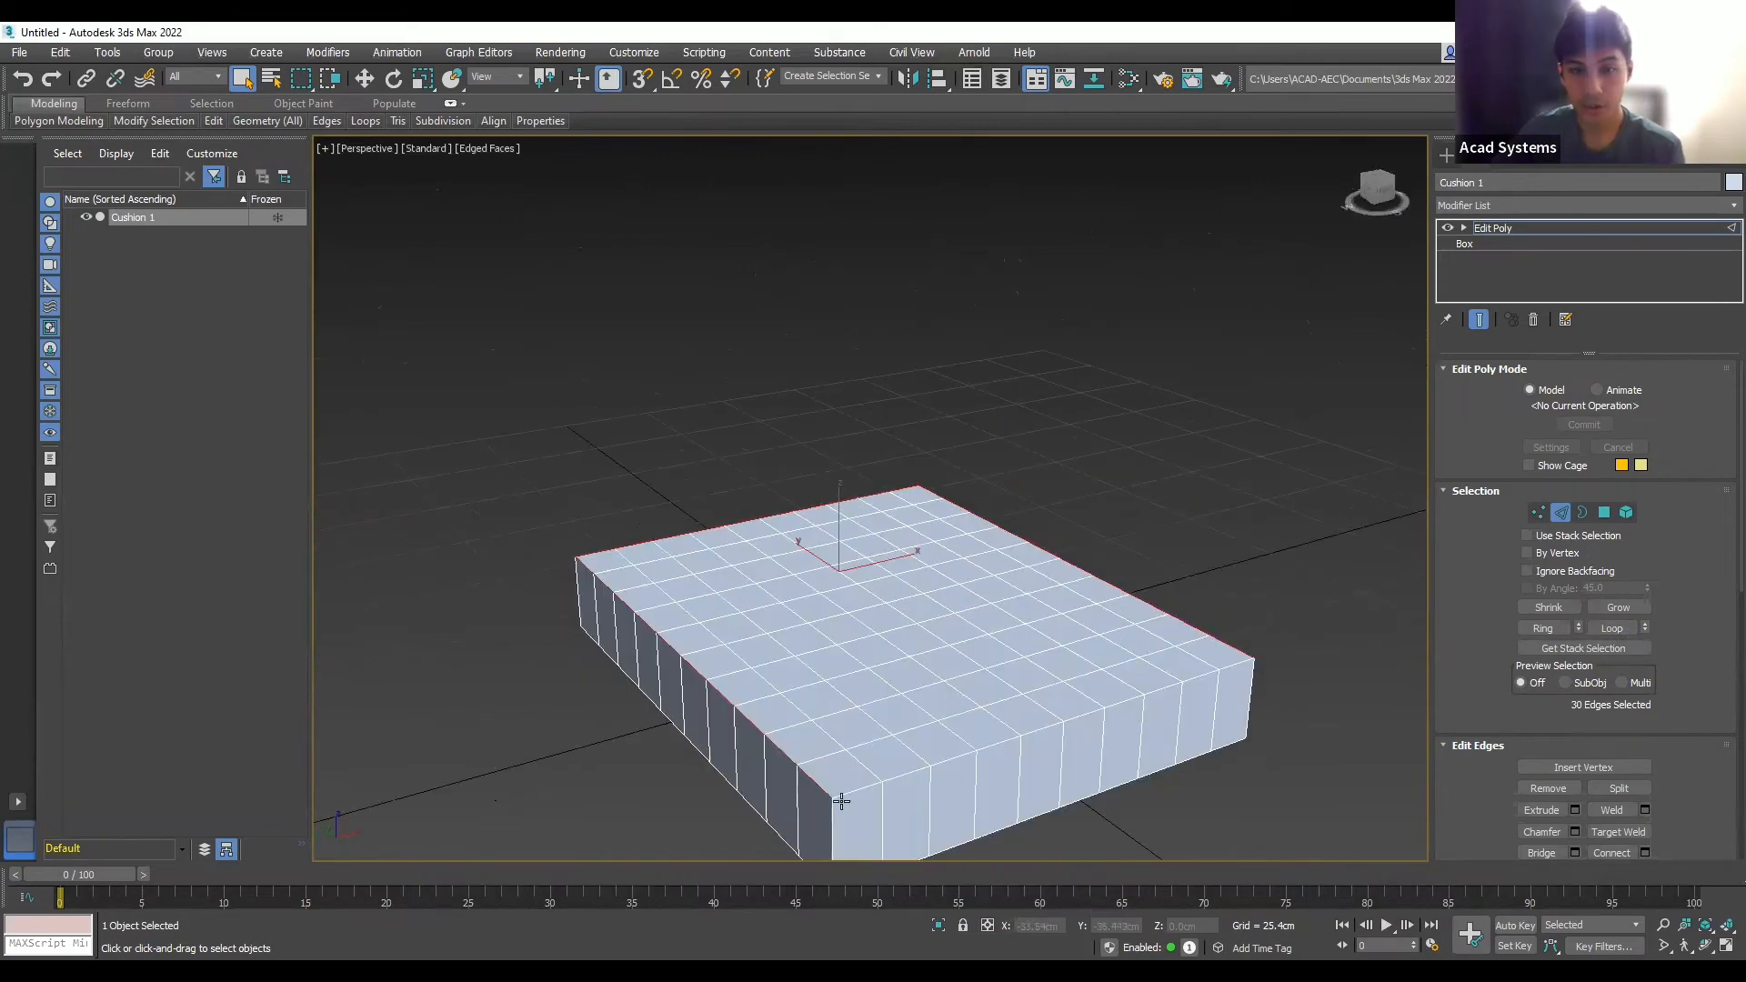
{"action": "left_click", "coordinate": [854, 789], "text": "ctrl"}
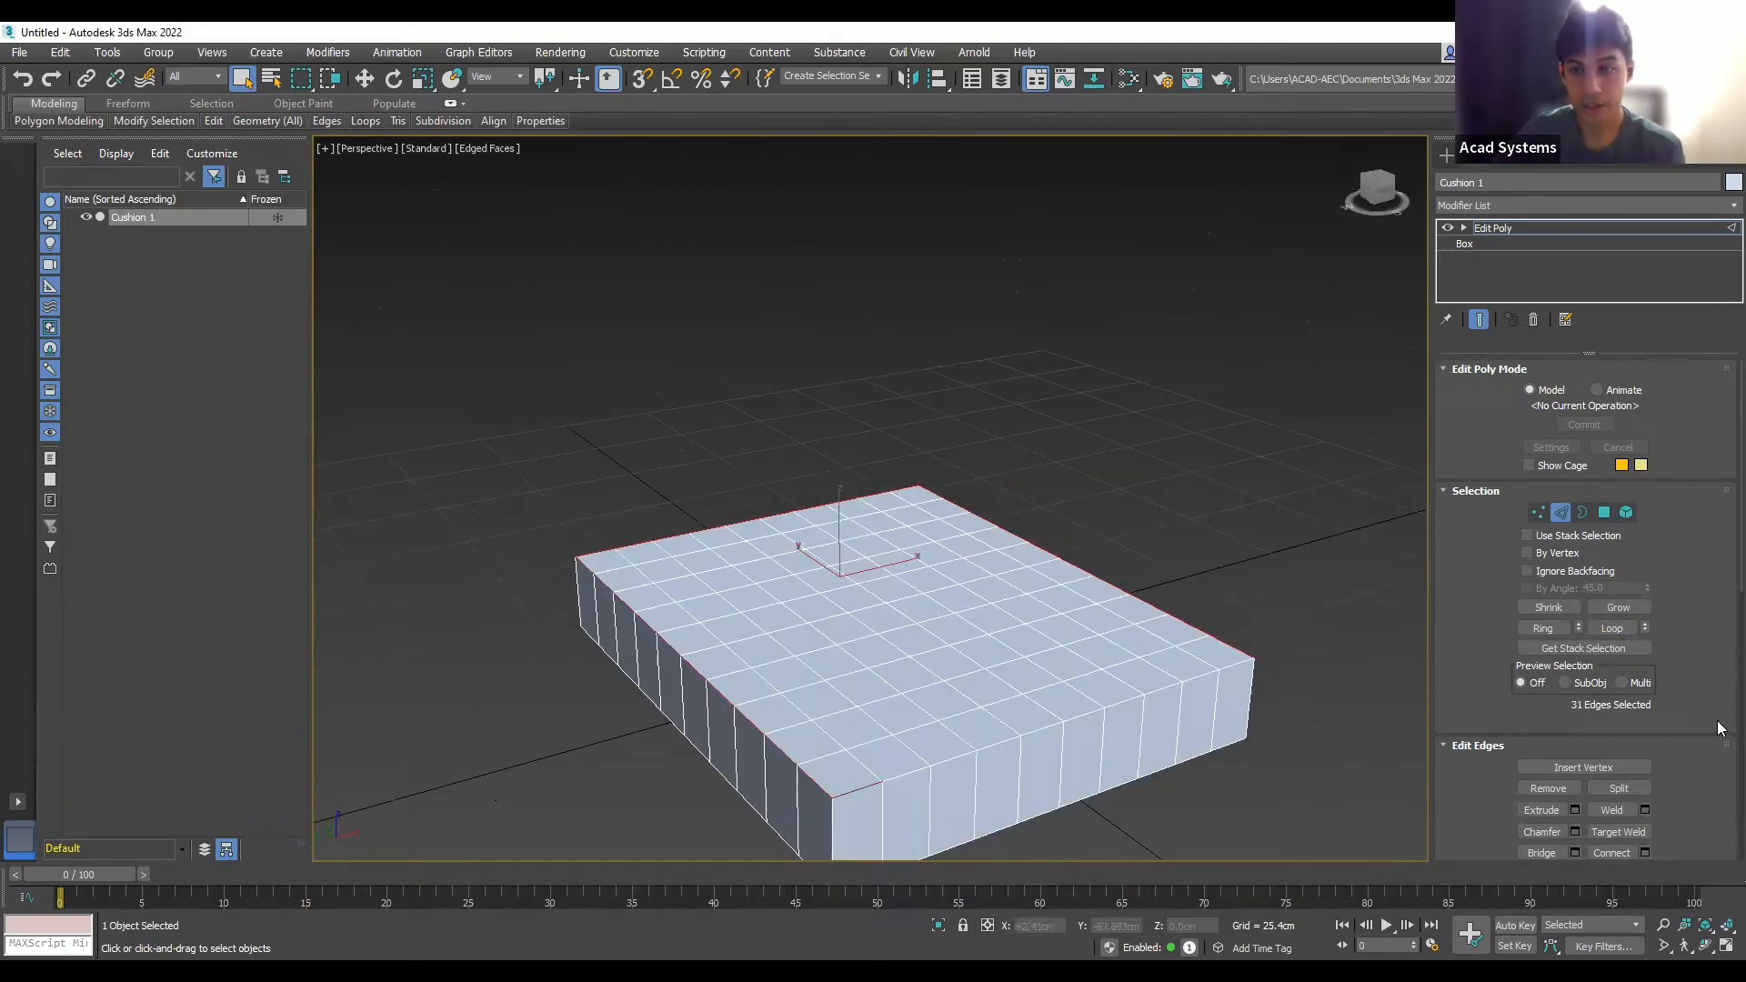
{"action": "left_click", "coordinate": [1619, 629]}
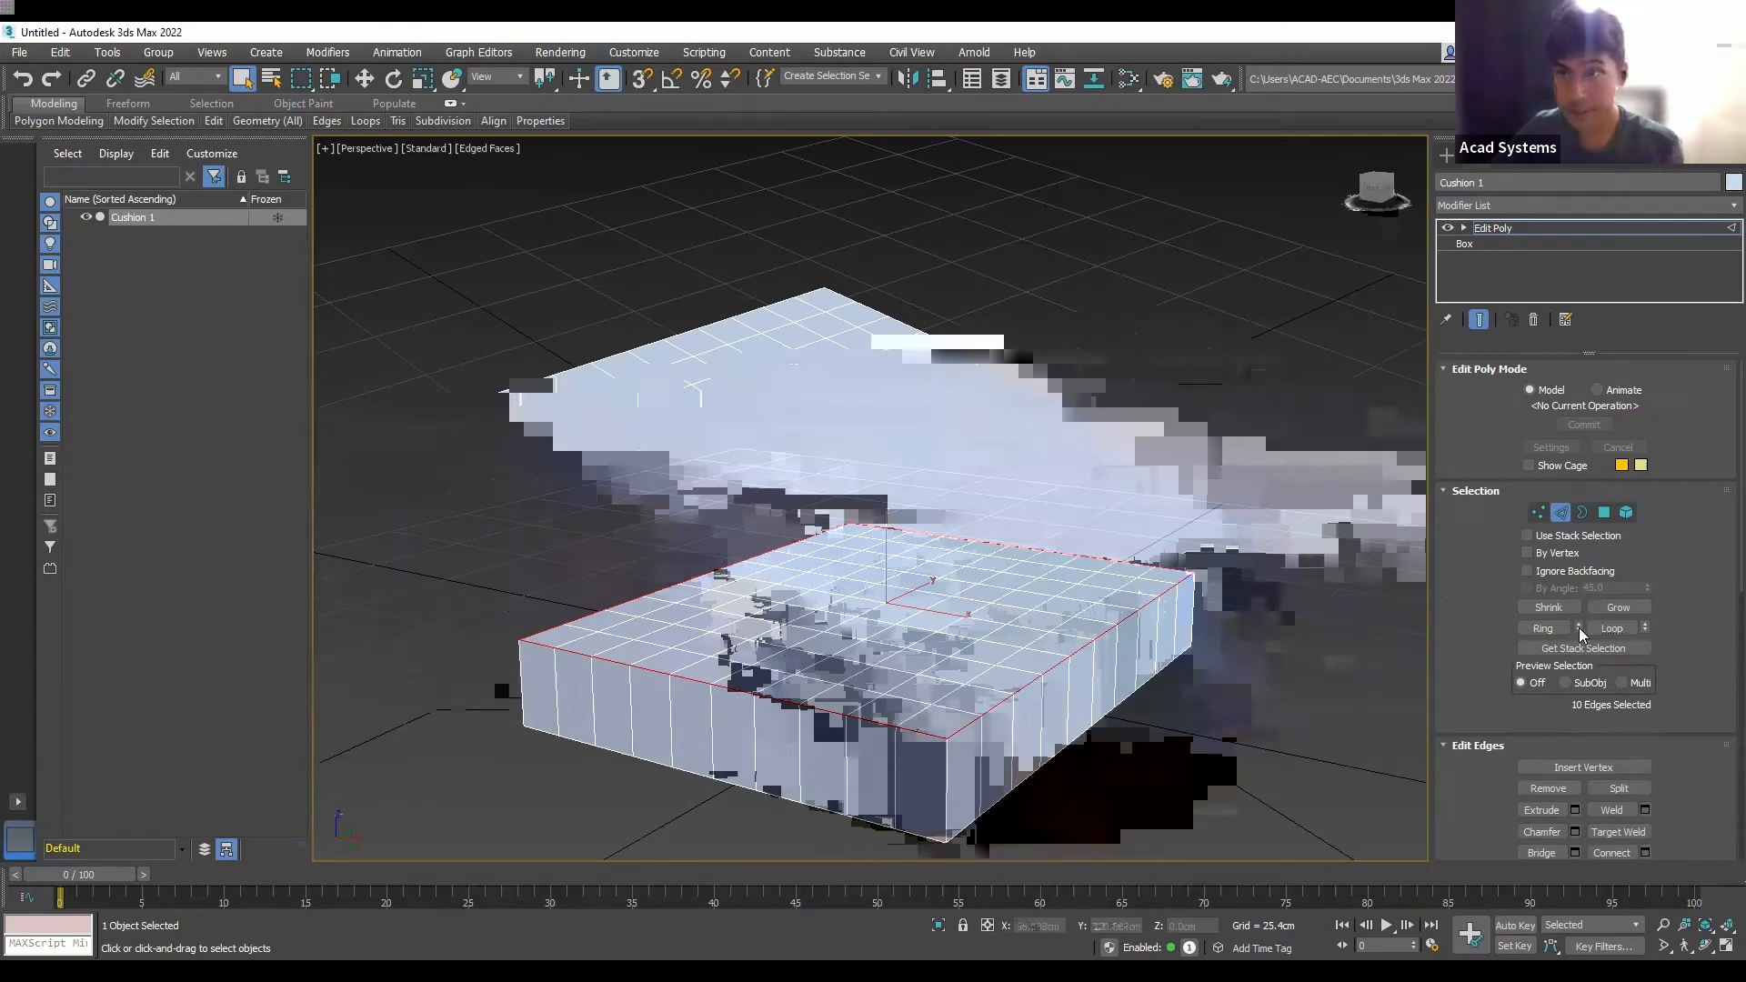
{"action": "left_click", "coordinate": [1602, 649]}
{"action": "scroll", "coordinate": [1594, 728], "scroll_direction": "down", "scroll_amount": 1}
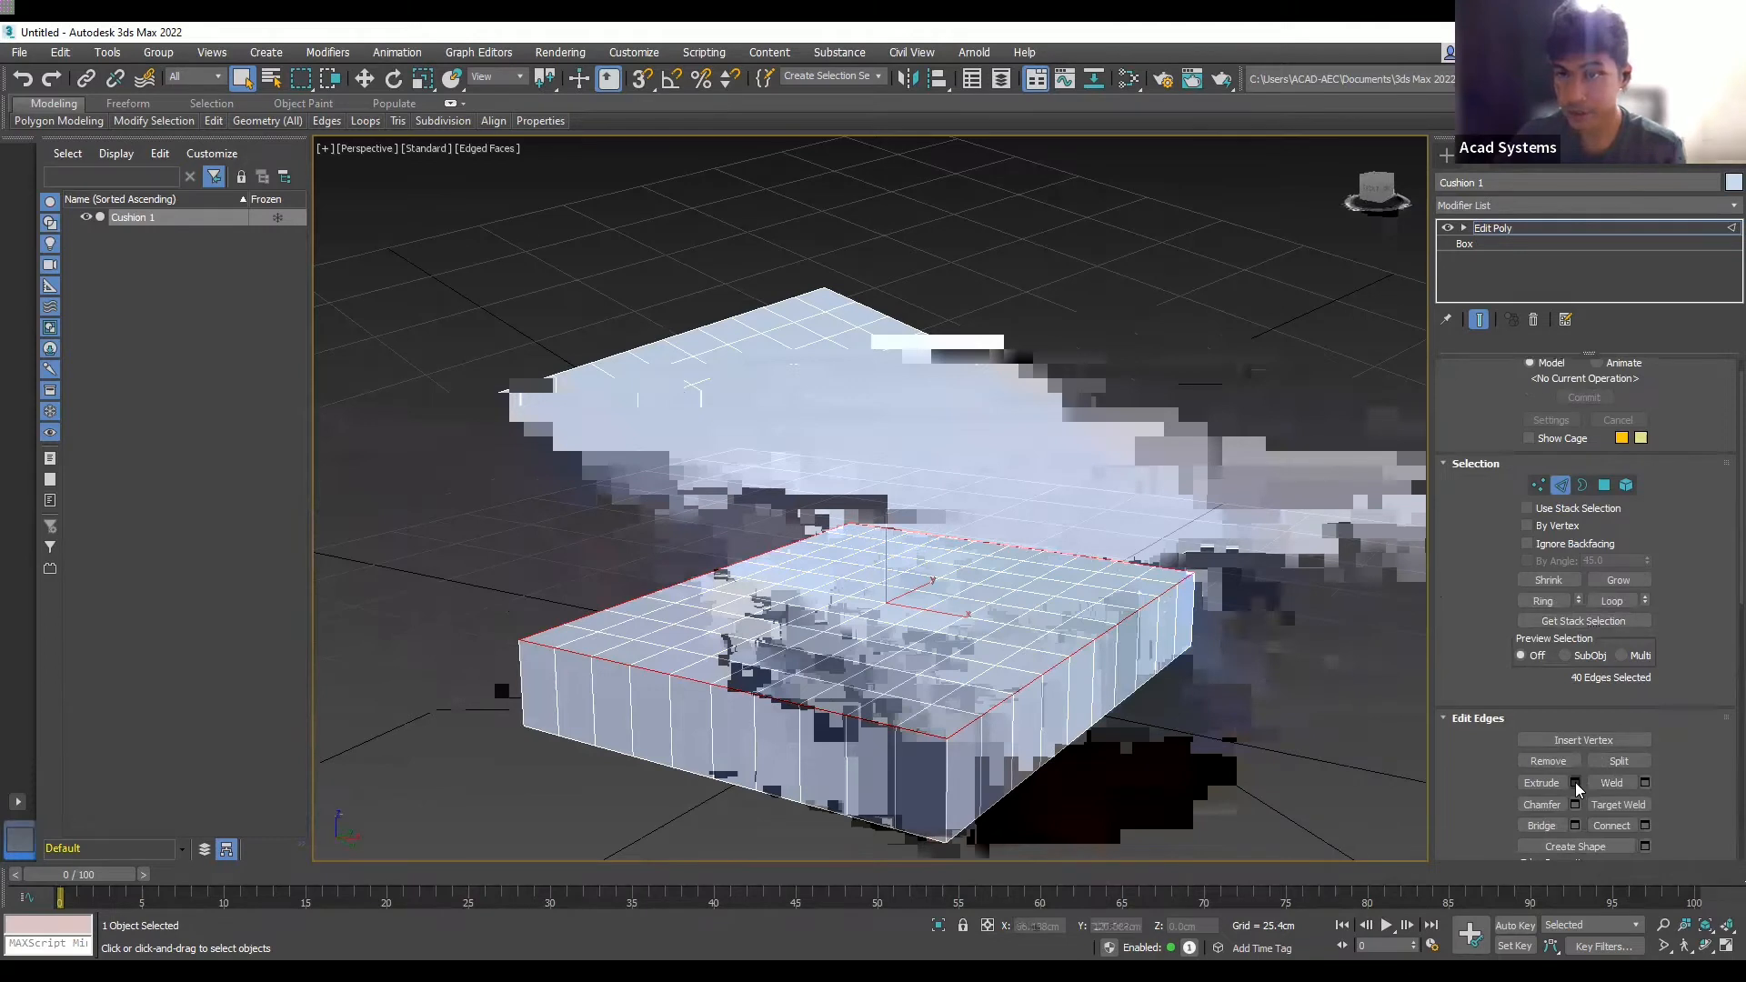
- Extrude the top rim edges with Height 1.5 cm and Width 1.5 cm
{"action": "left_click", "coordinate": [1575, 784]}
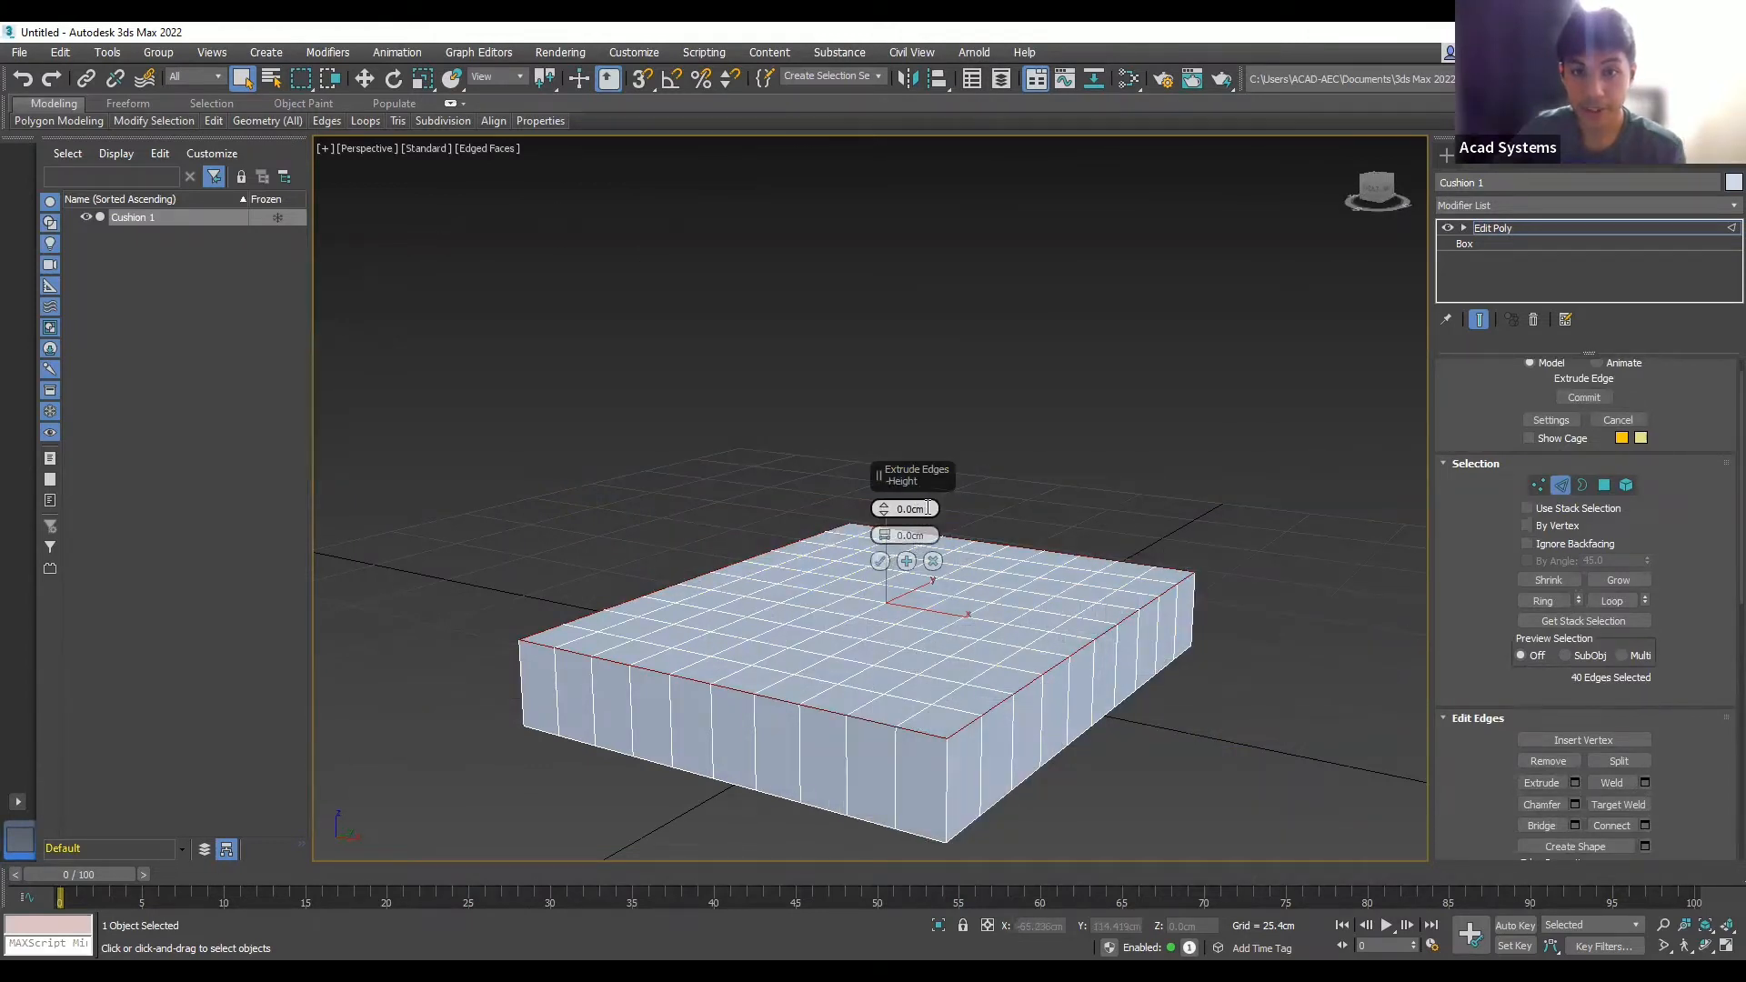
{"action": "left_click_drag", "start_coordinate": [899, 513], "coordinate": [939, 509]}
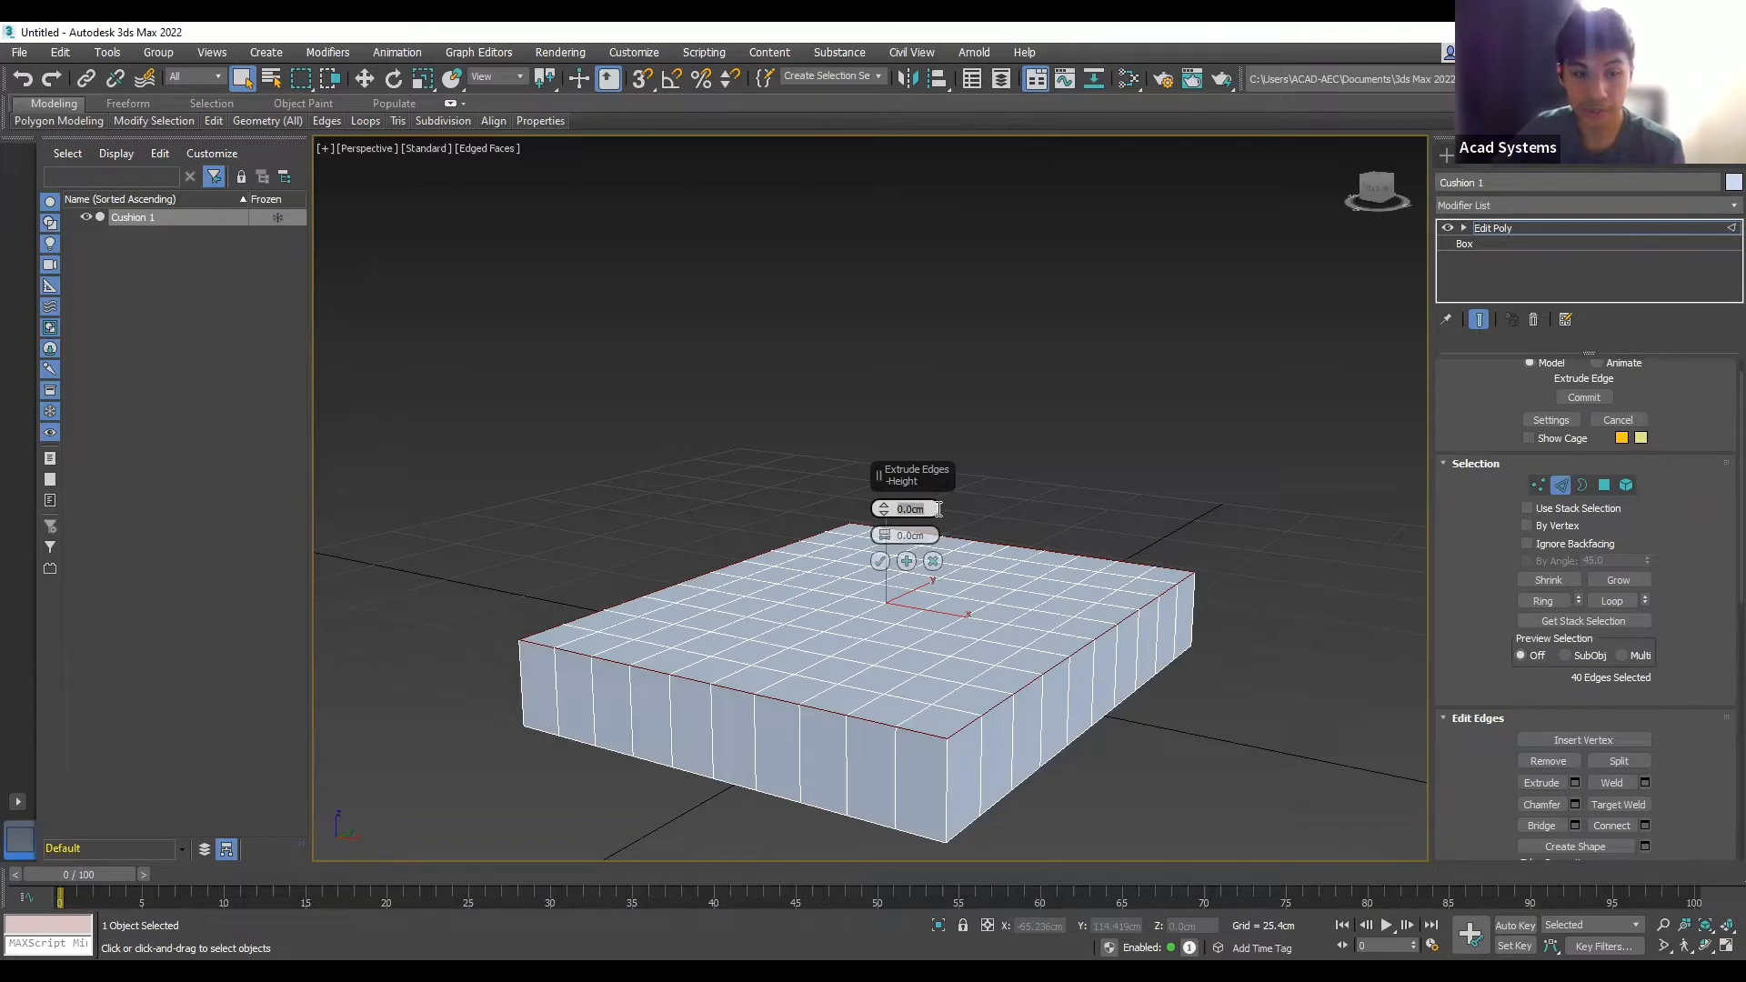
{"action": "type", "text": "1."}
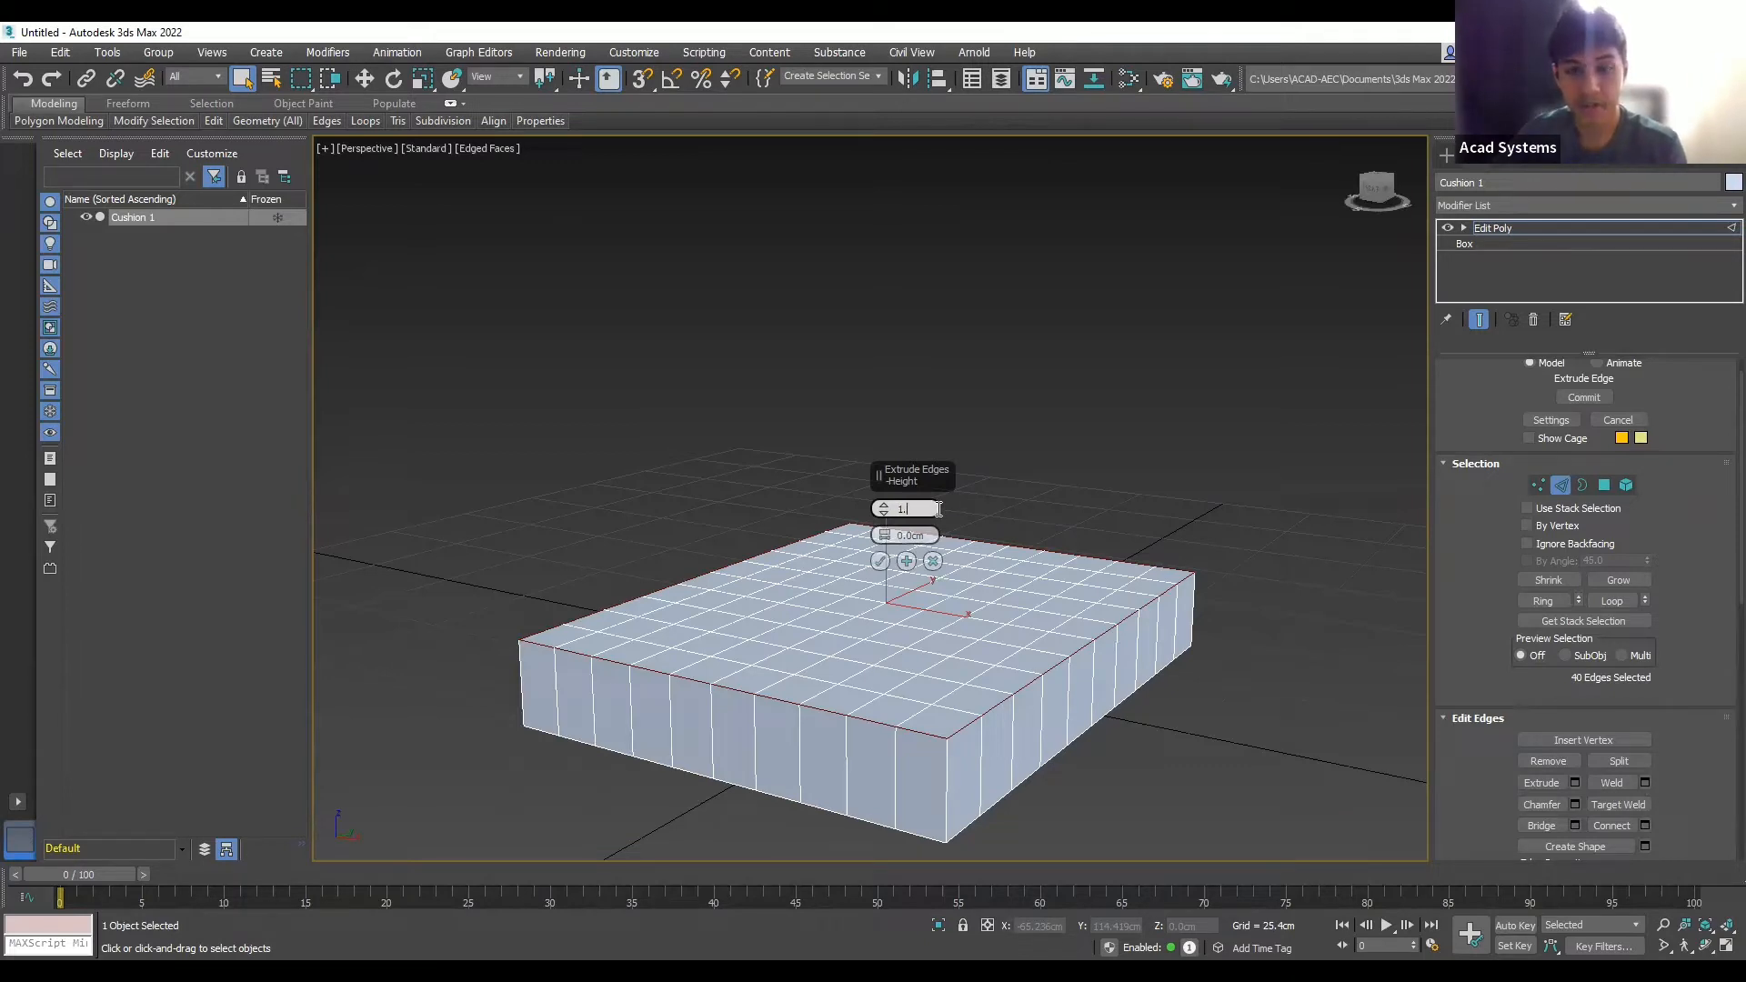
{"action": "type", "text": "5"}
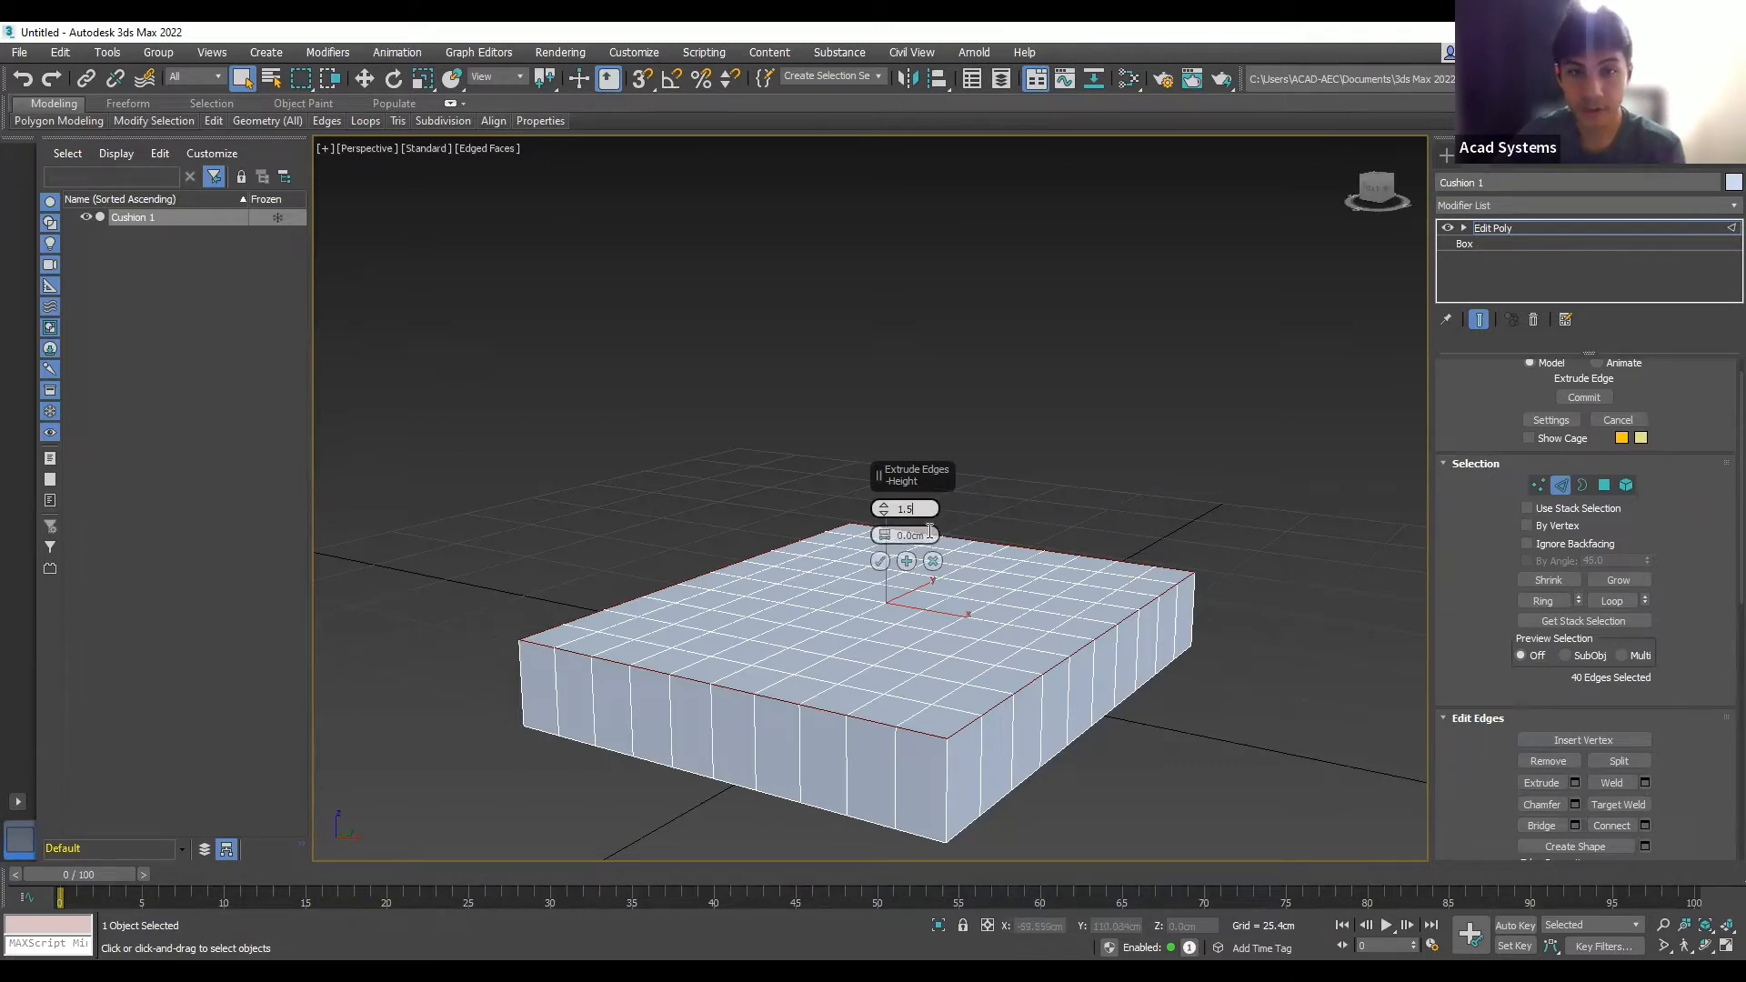
{"action": "key", "text": "Return"}
{"action": "key", "text": "1"}
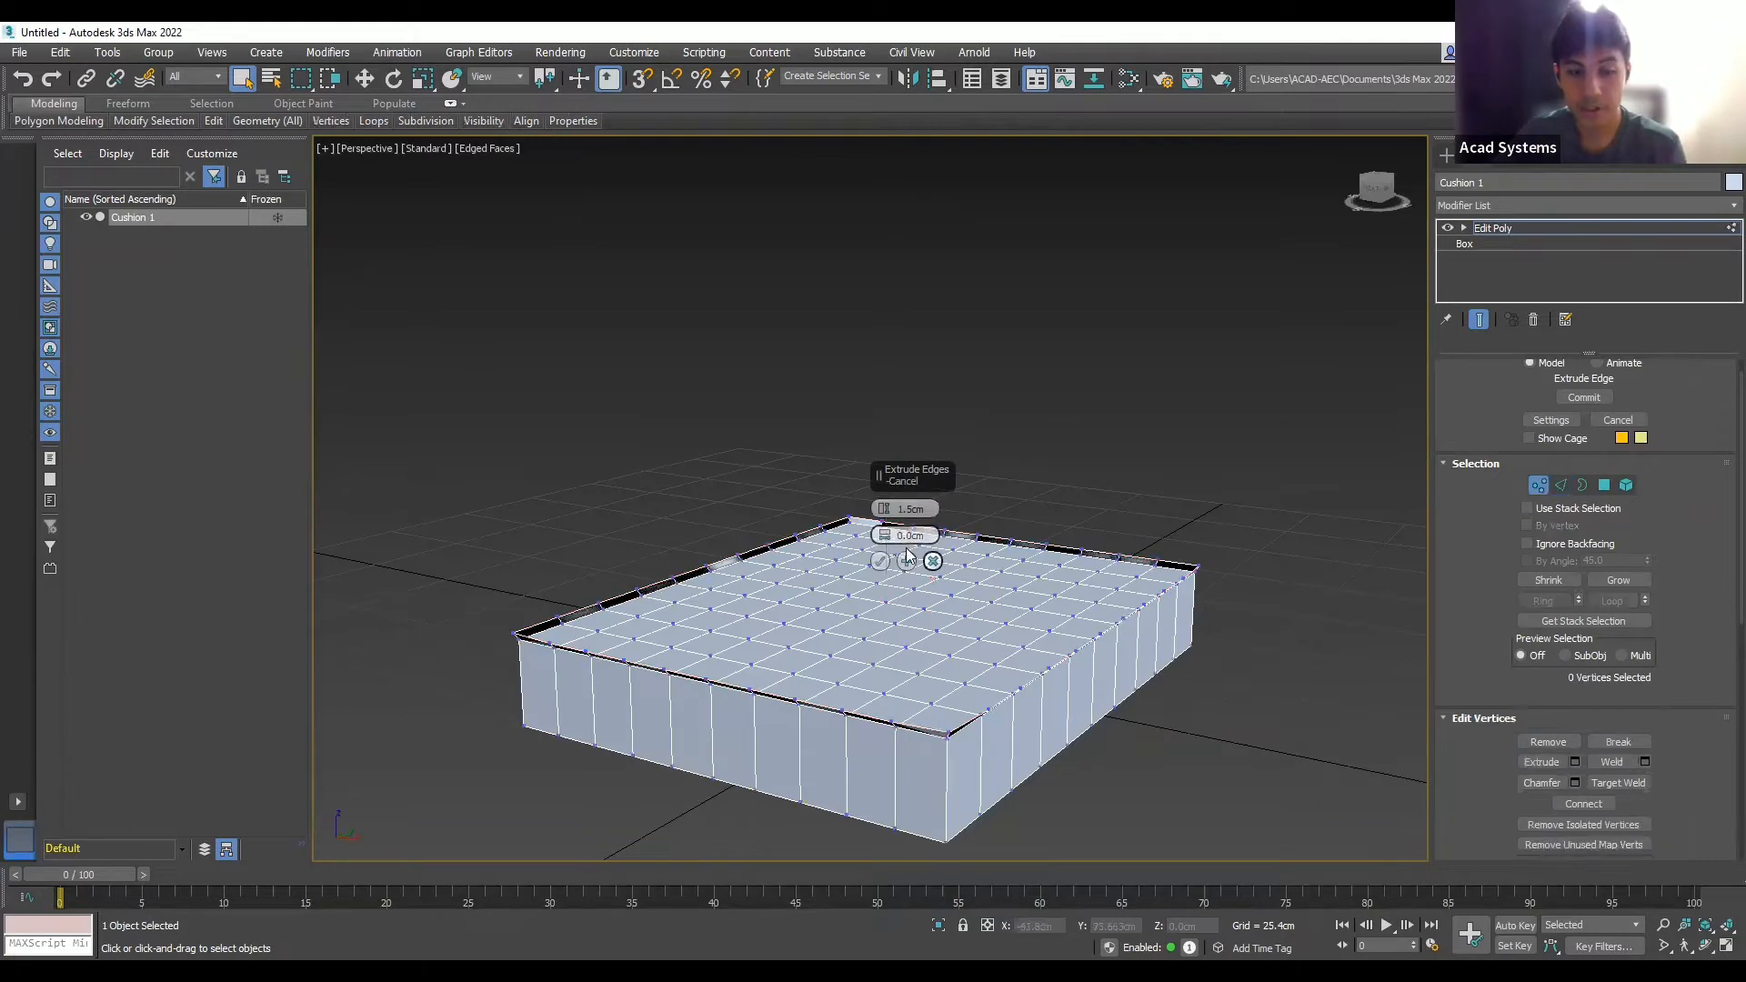
{"action": "key", "text": "."}
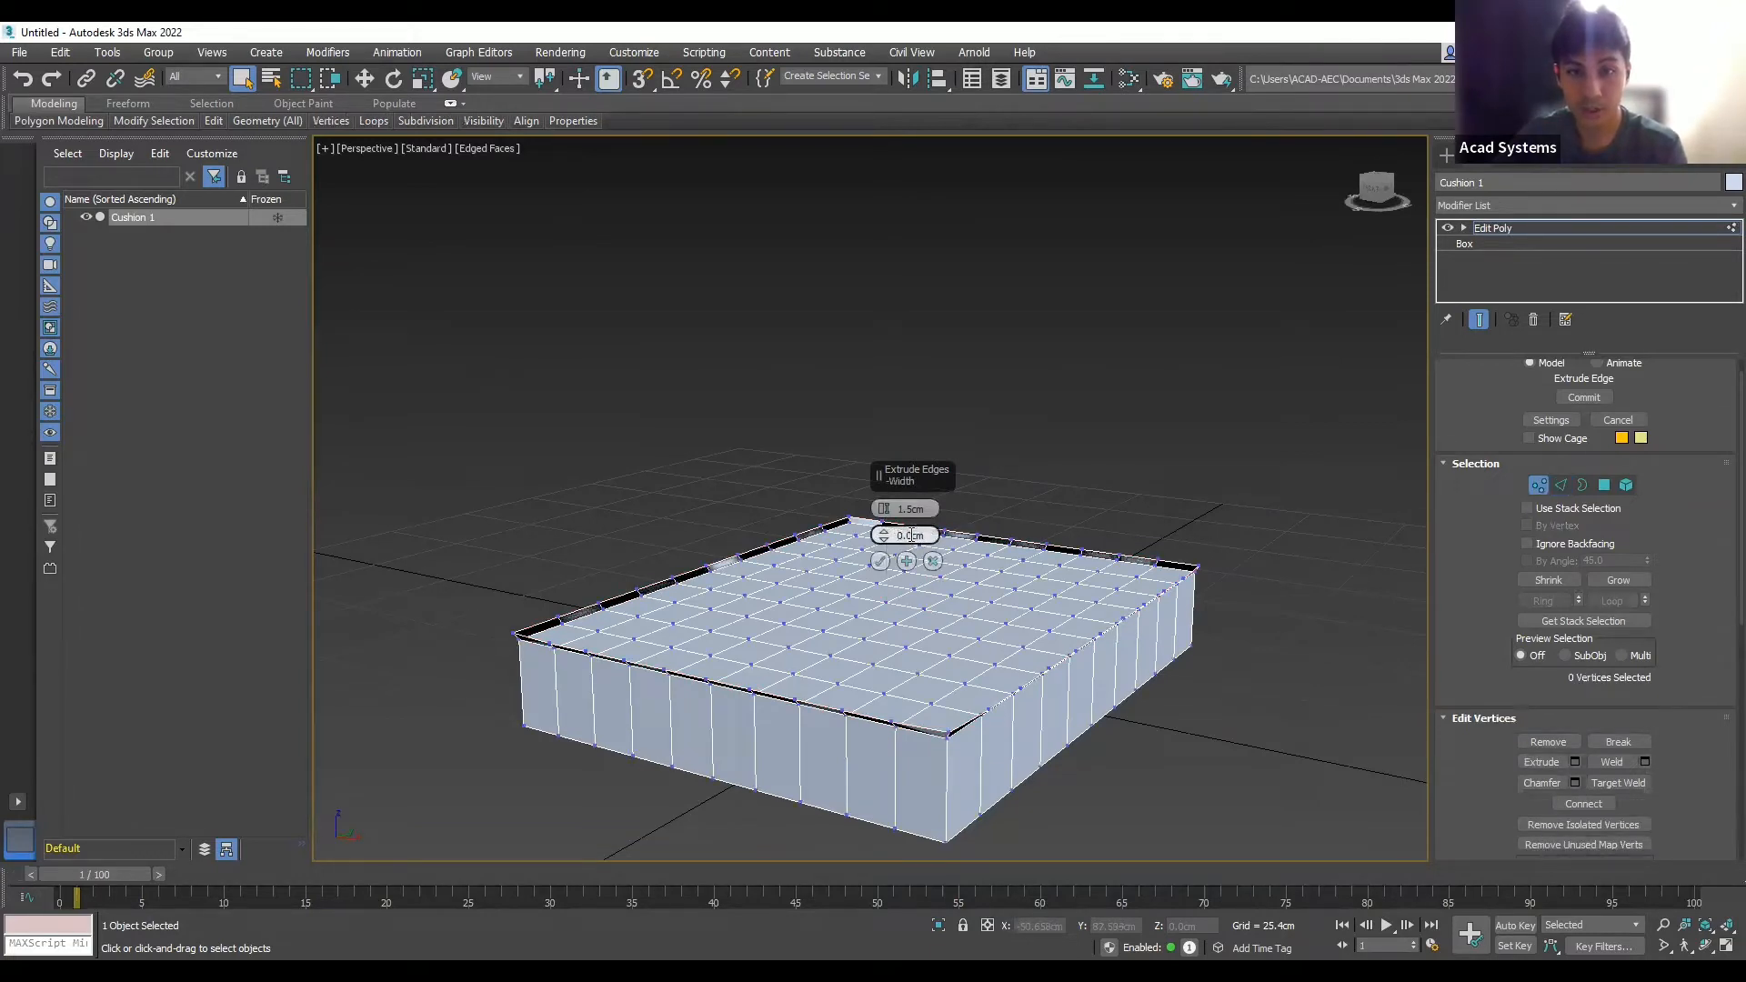
{"action": "double_click", "coordinate": [905, 536]}
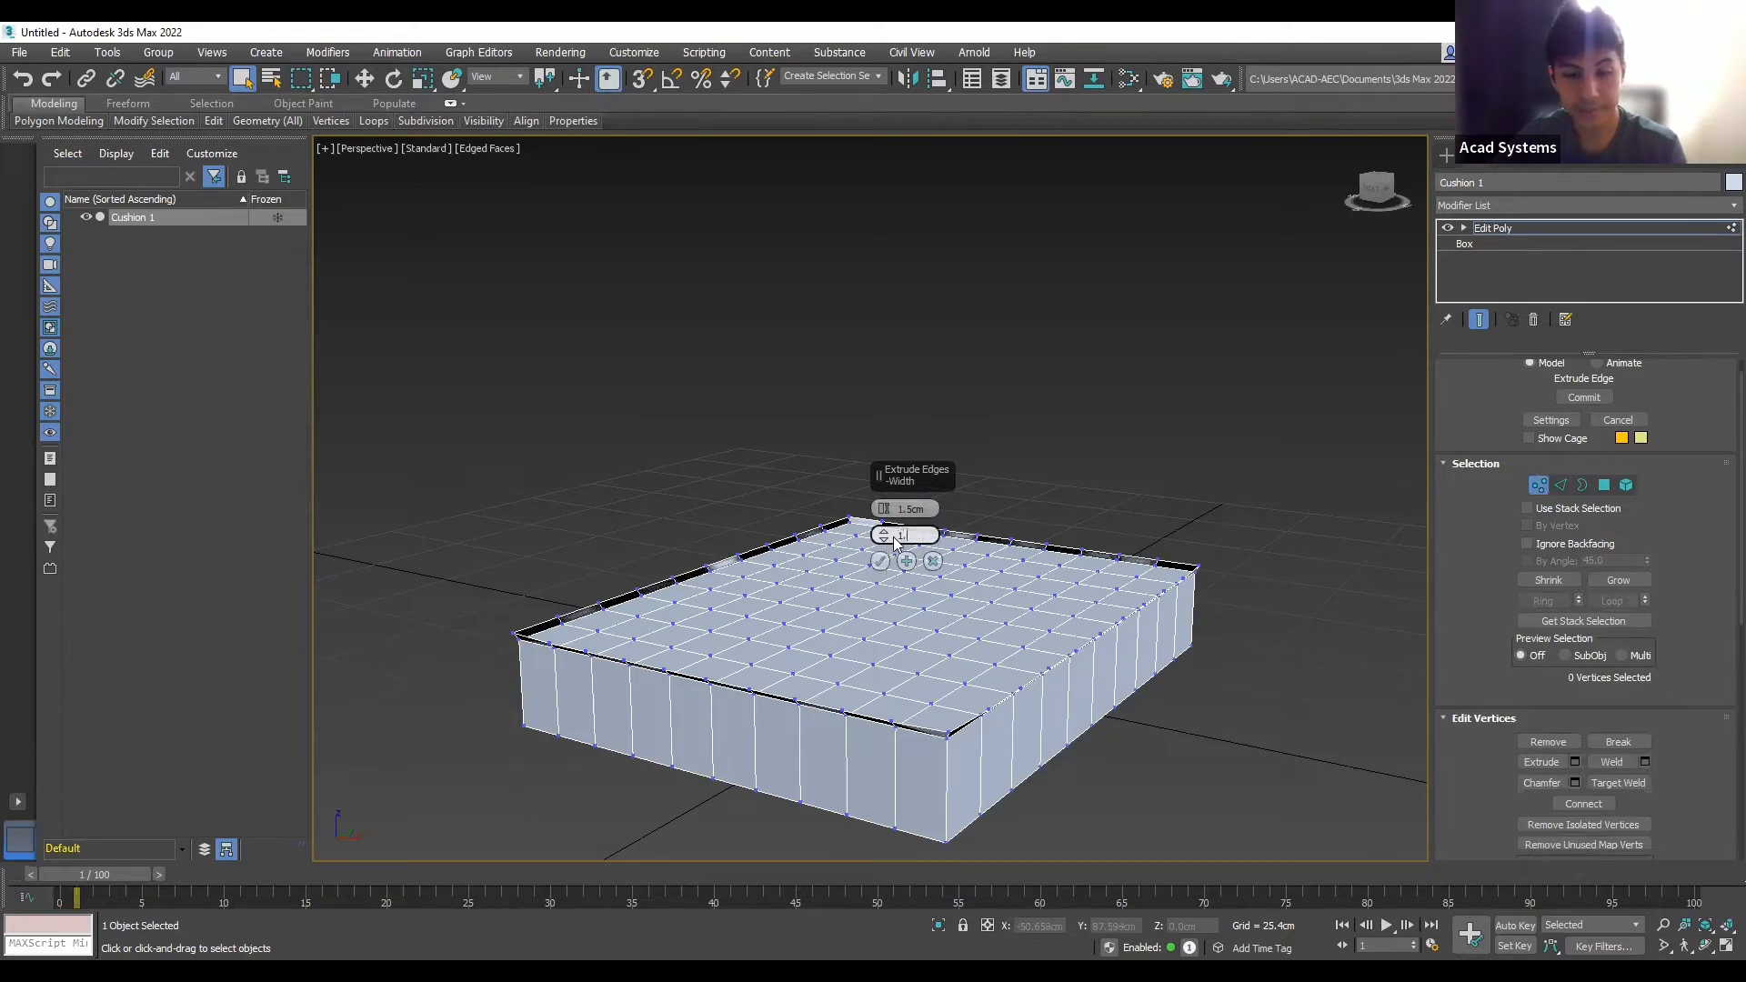
{"action": "type", "text": "1.5"}
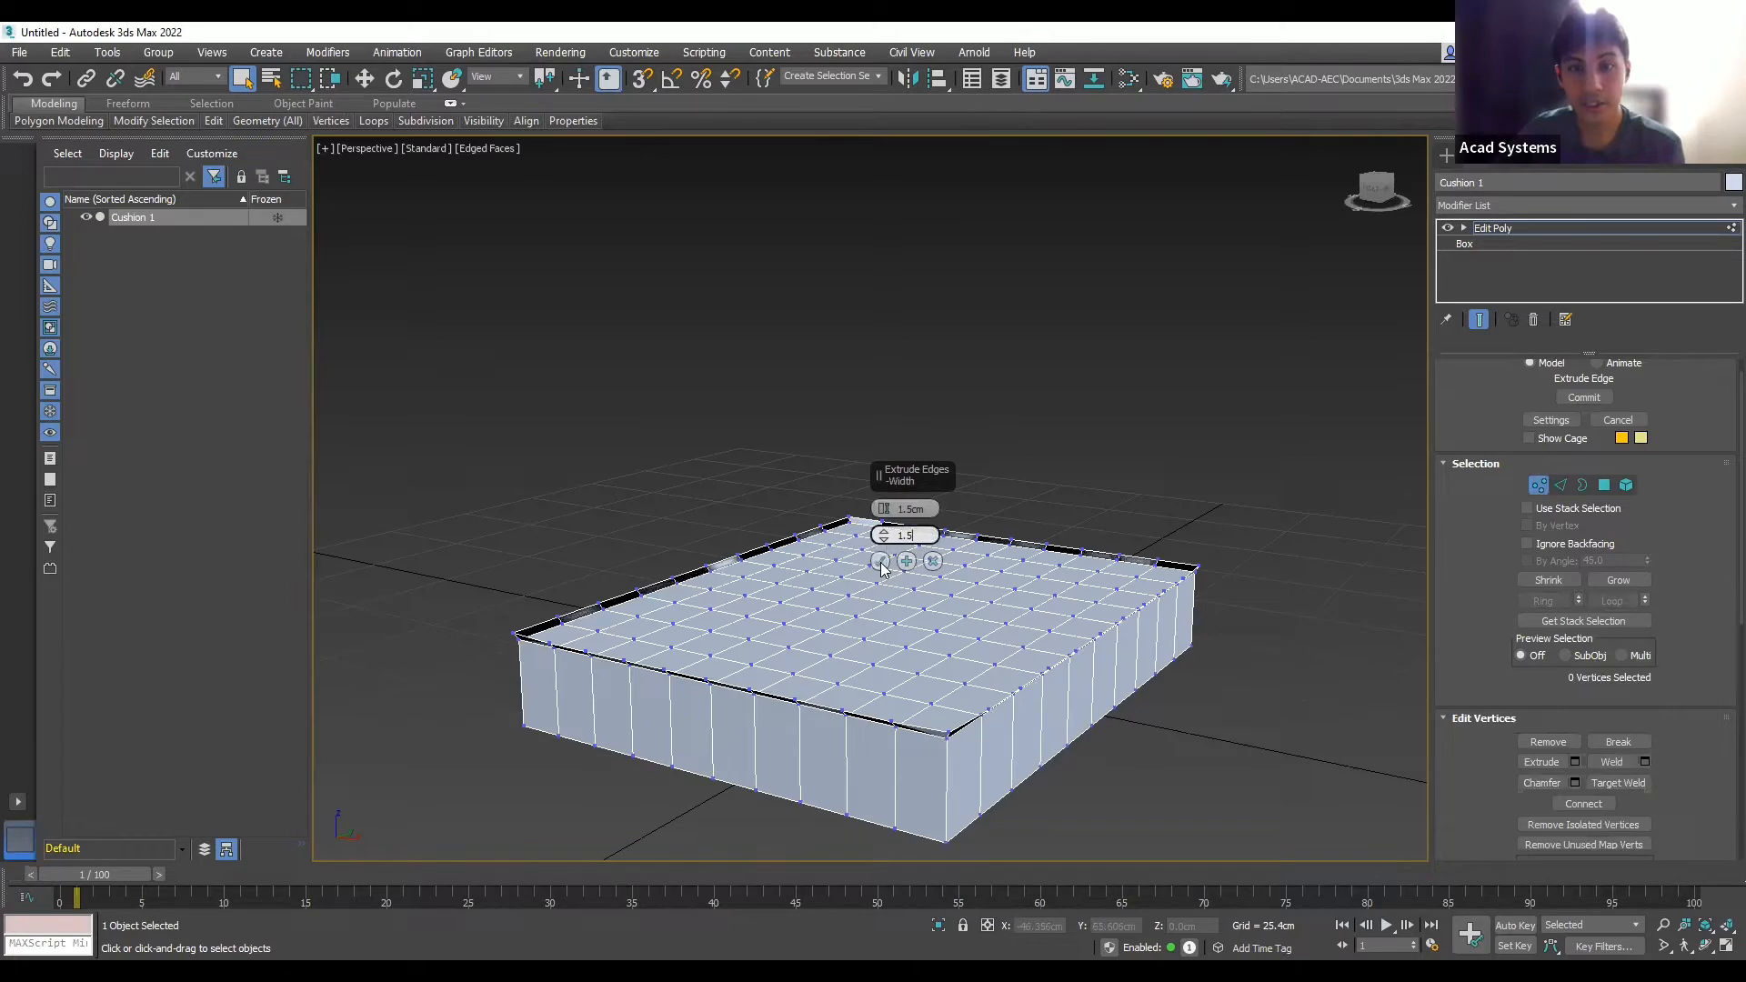
{"action": "left_click", "coordinate": [881, 561]}
{"action": "scroll", "coordinate": [964, 744], "scroll_direction": "up", "scroll_amount": 3}
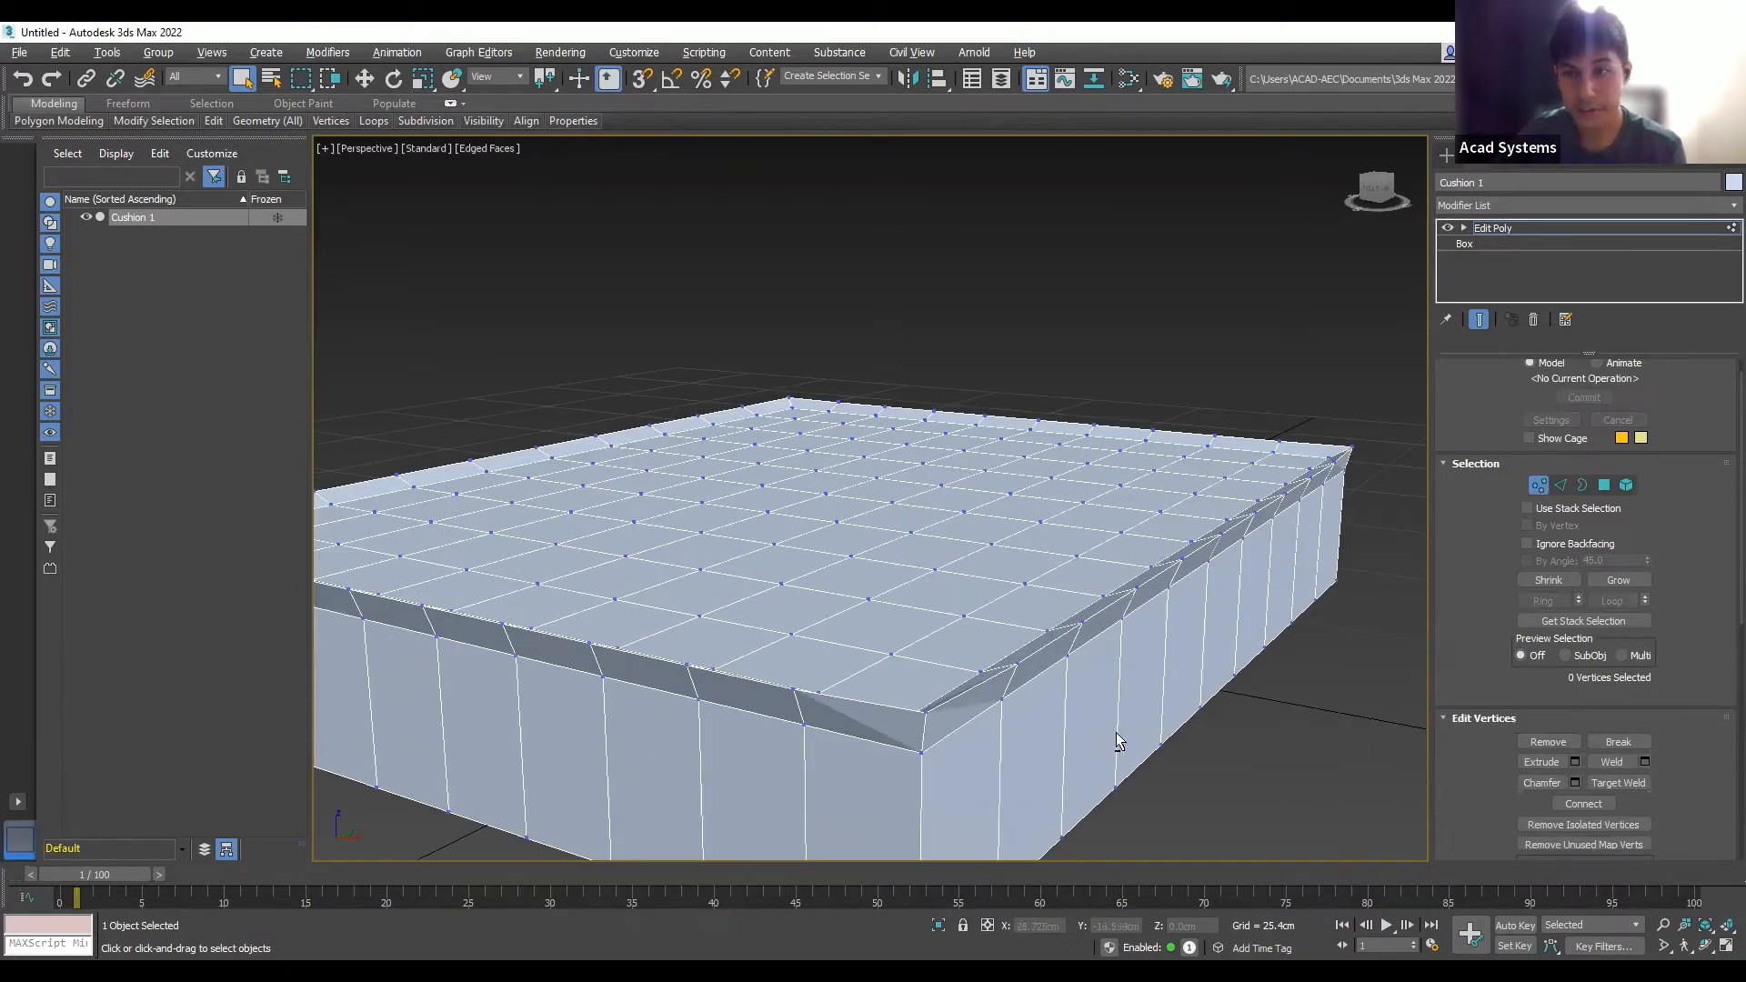
{"action": "middle_click_drag", "start_coordinate": [1116, 733], "coordinate": [930, 722], "text": "alt"}
{"action": "scroll", "coordinate": [940, 722], "scroll_direction": "down", "scroll_amount": 10}
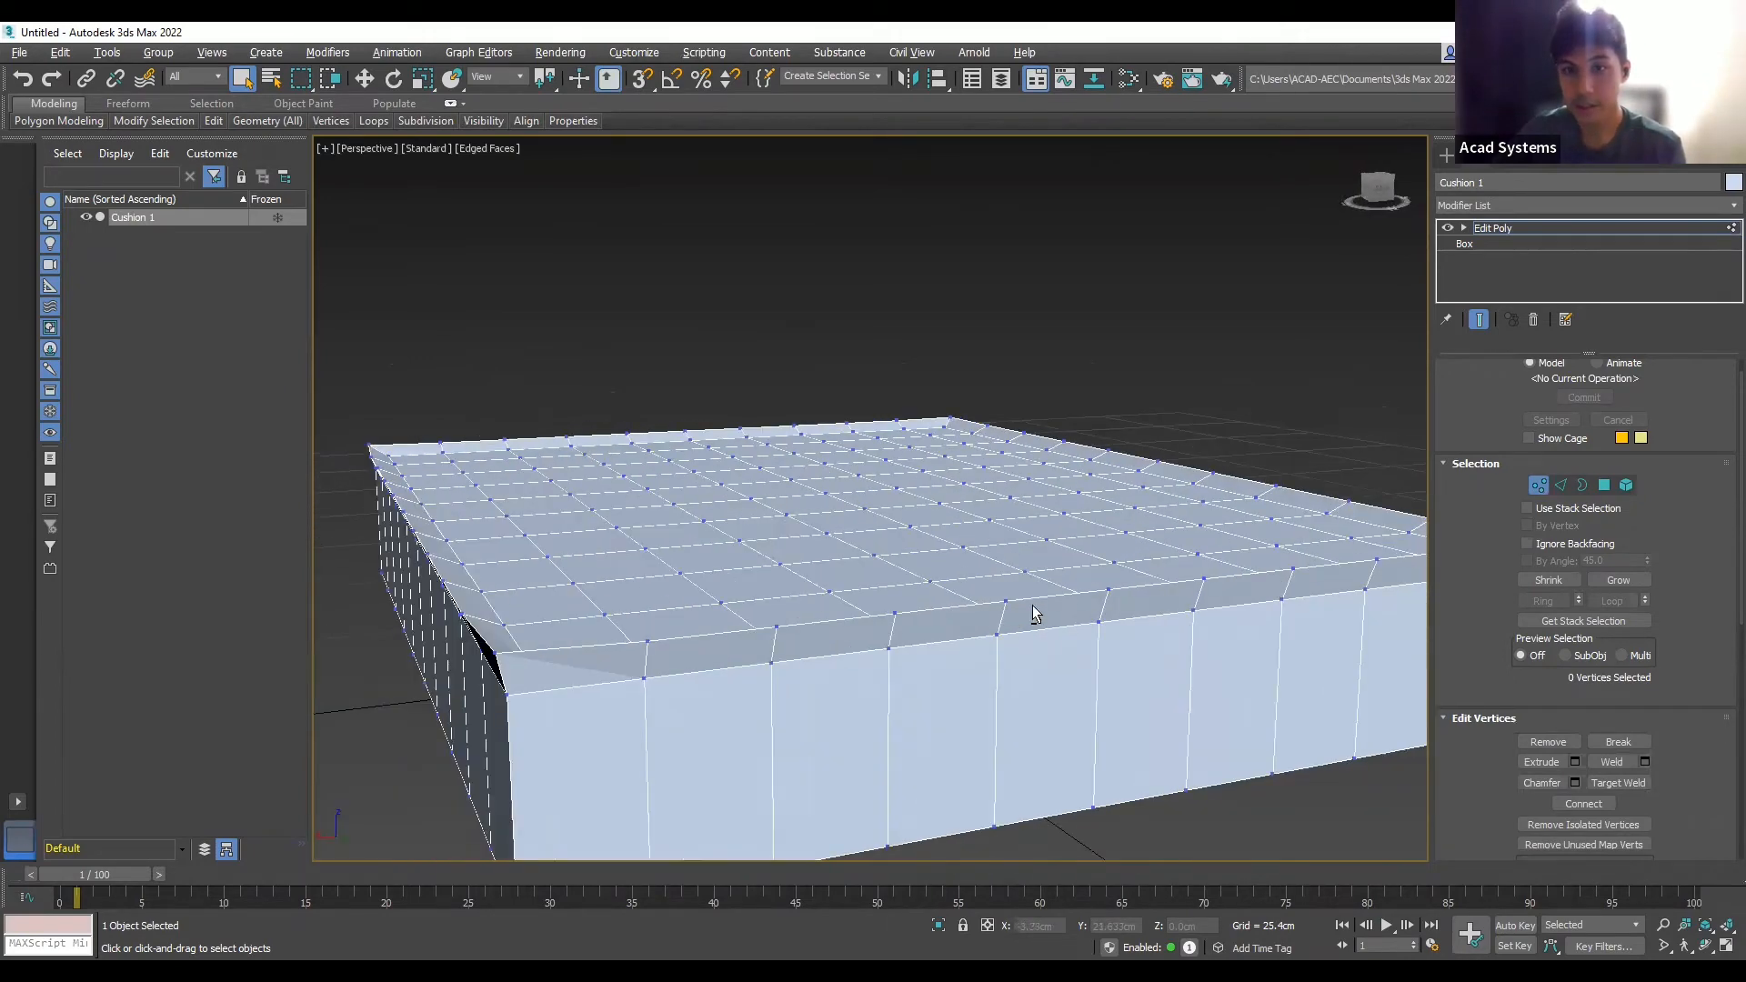
{"action": "scroll", "coordinate": [1010, 624], "scroll_direction": "up", "scroll_amount": 10}
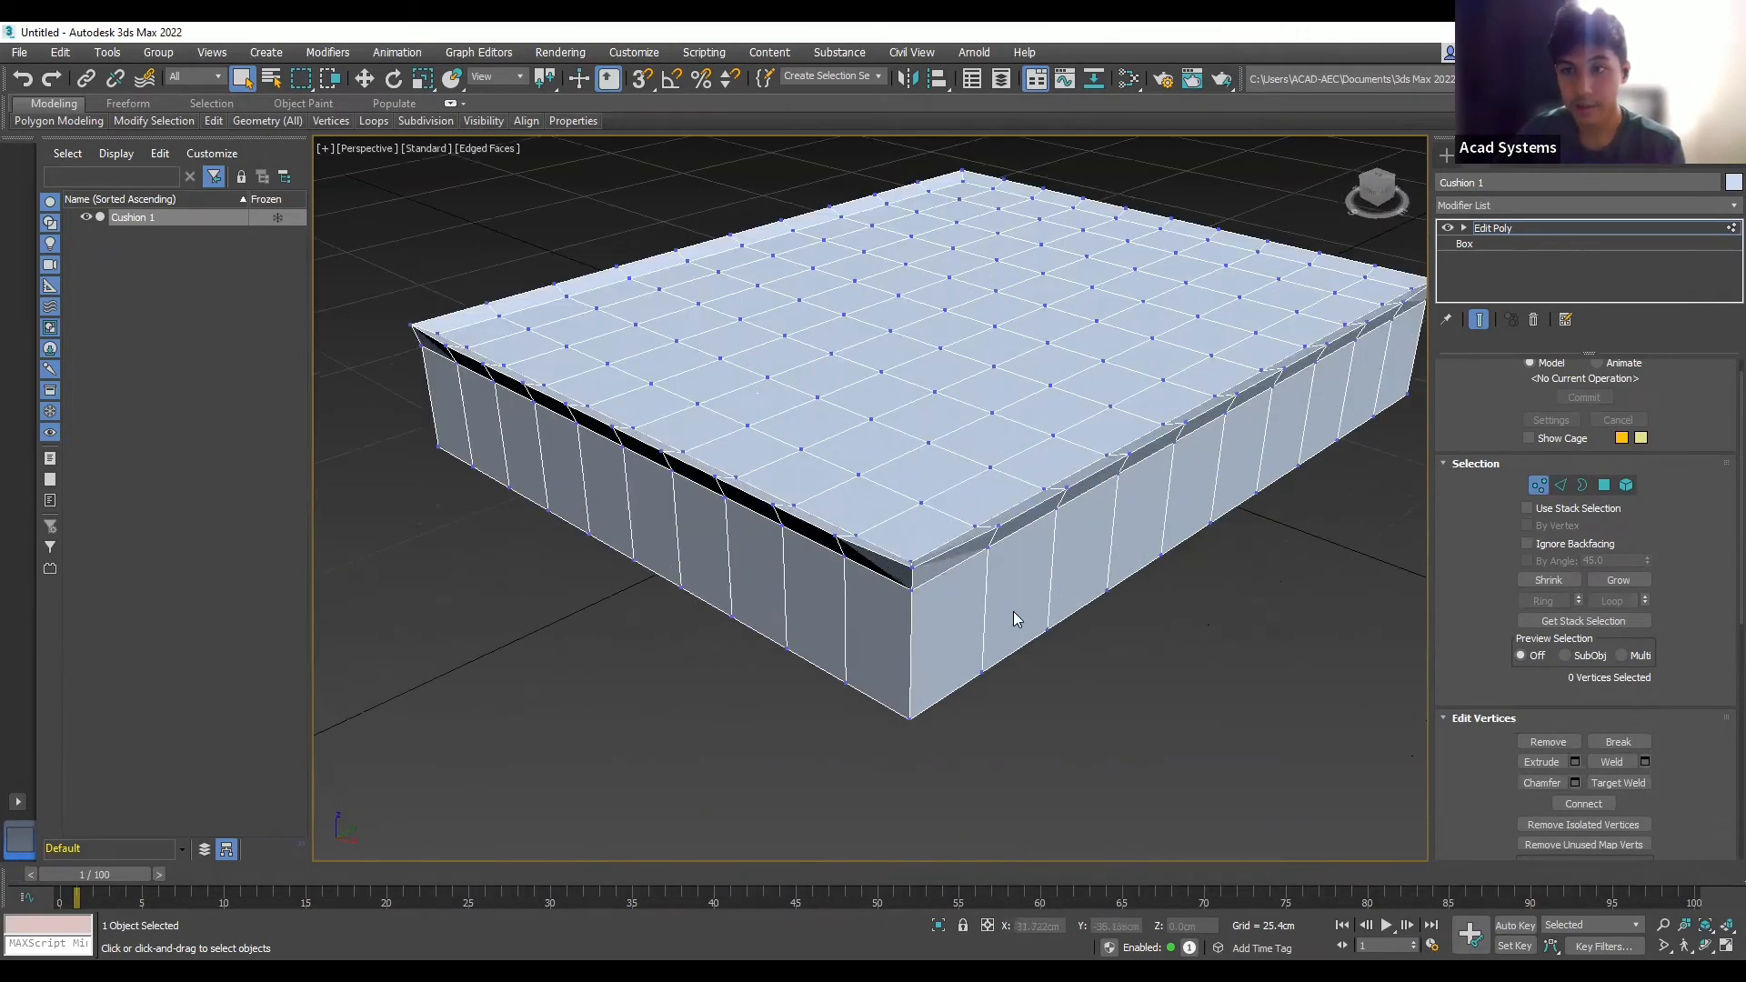
{"action": "middle_click_drag", "start_coordinate": [1296, 555], "coordinate": [1298, 591], "text": "alt"}
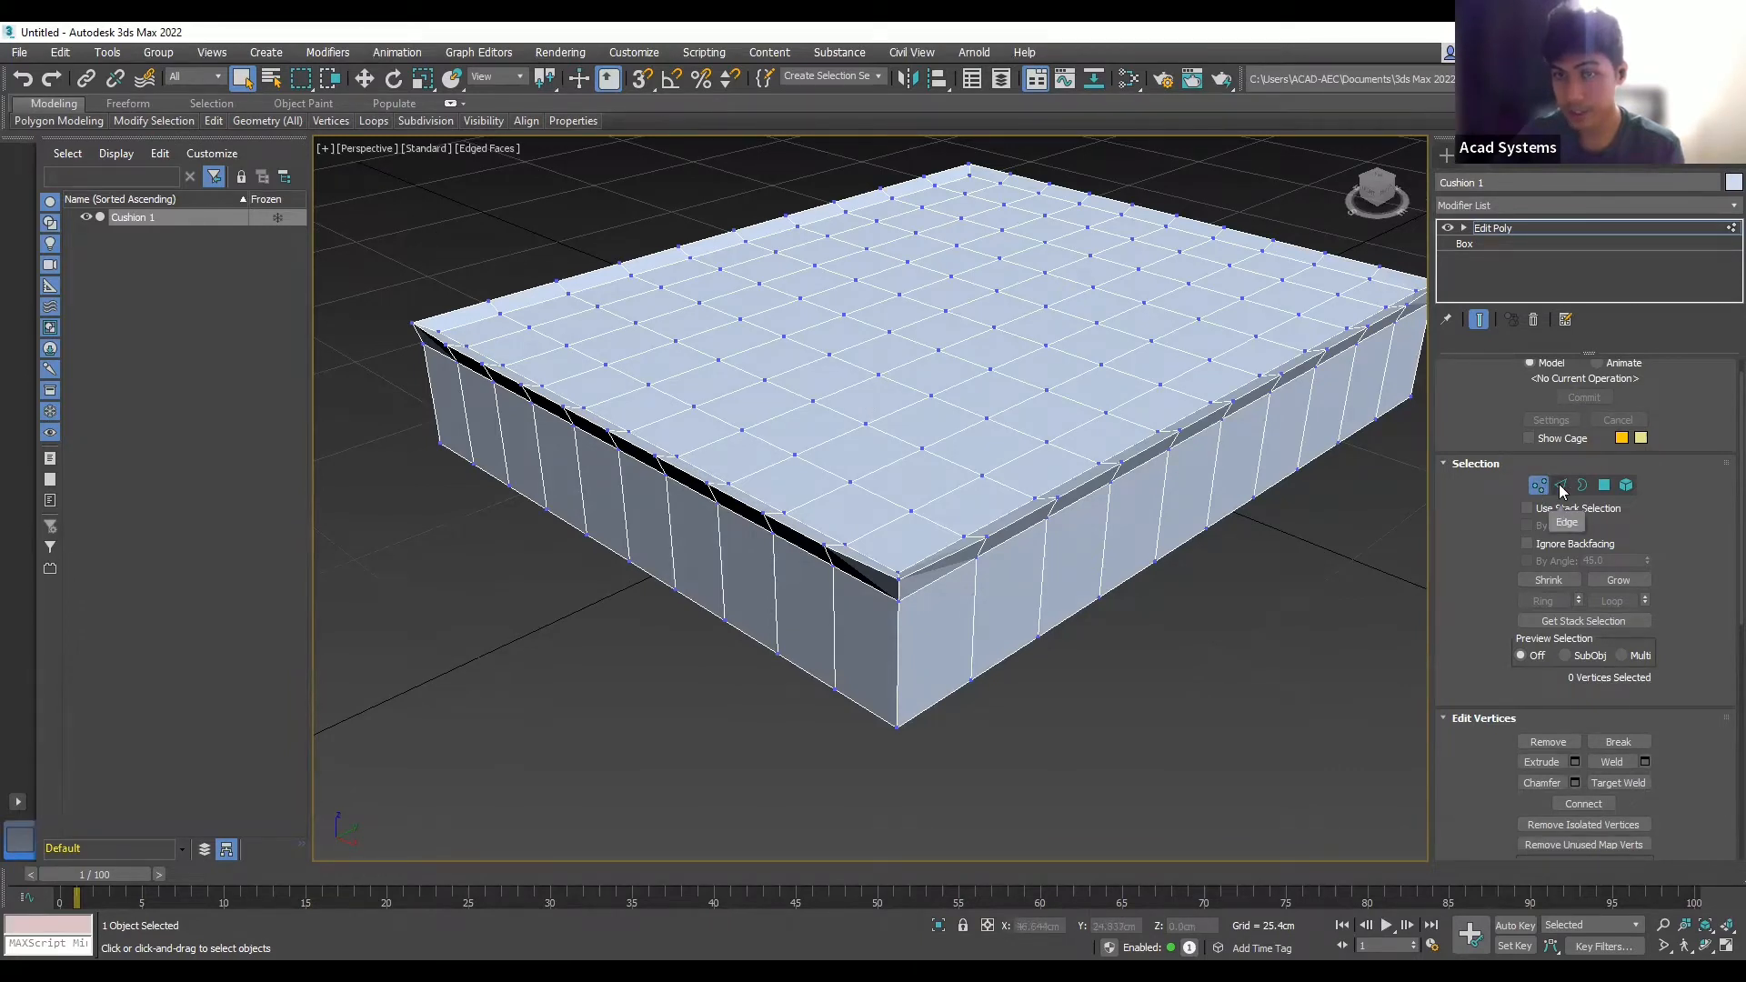
- At Edge level, loop-select all 40 edges around the cushion's bottom rim
{"action": "left_click", "coordinate": [1562, 487]}
{"action": "middle_click_drag", "start_coordinate": [1094, 541], "coordinate": [1075, 555], "text": "alt"}
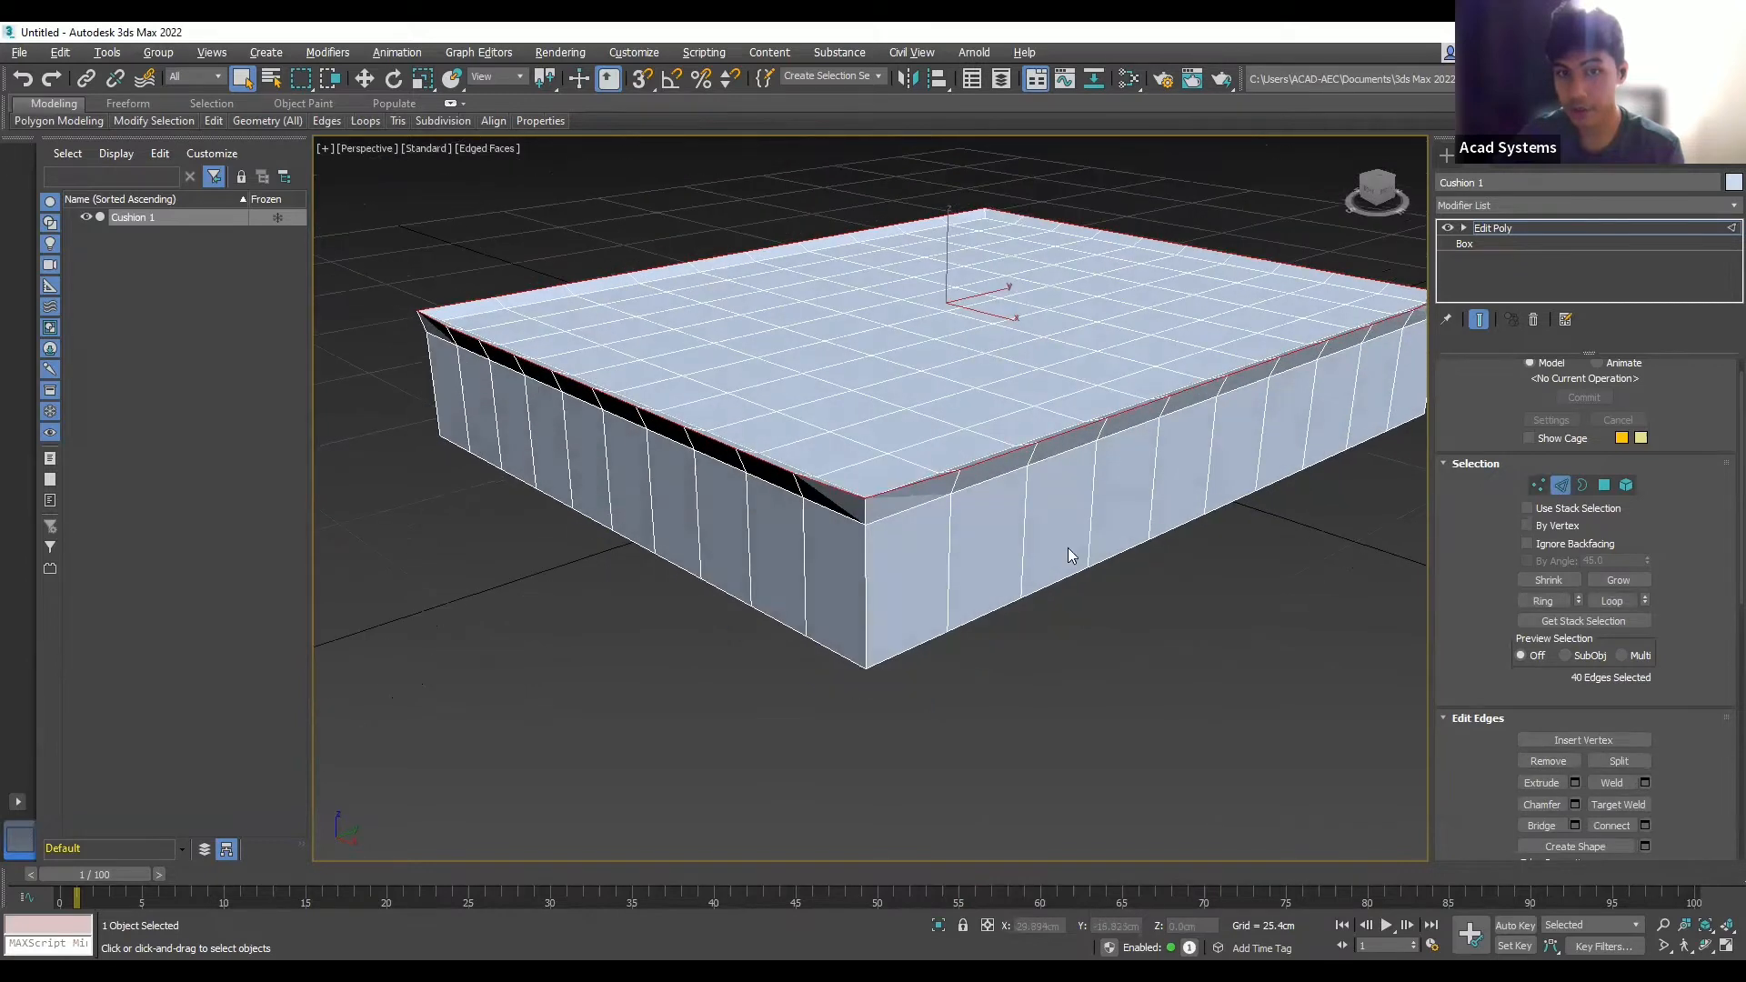
{"action": "left_click", "coordinate": [926, 642]}
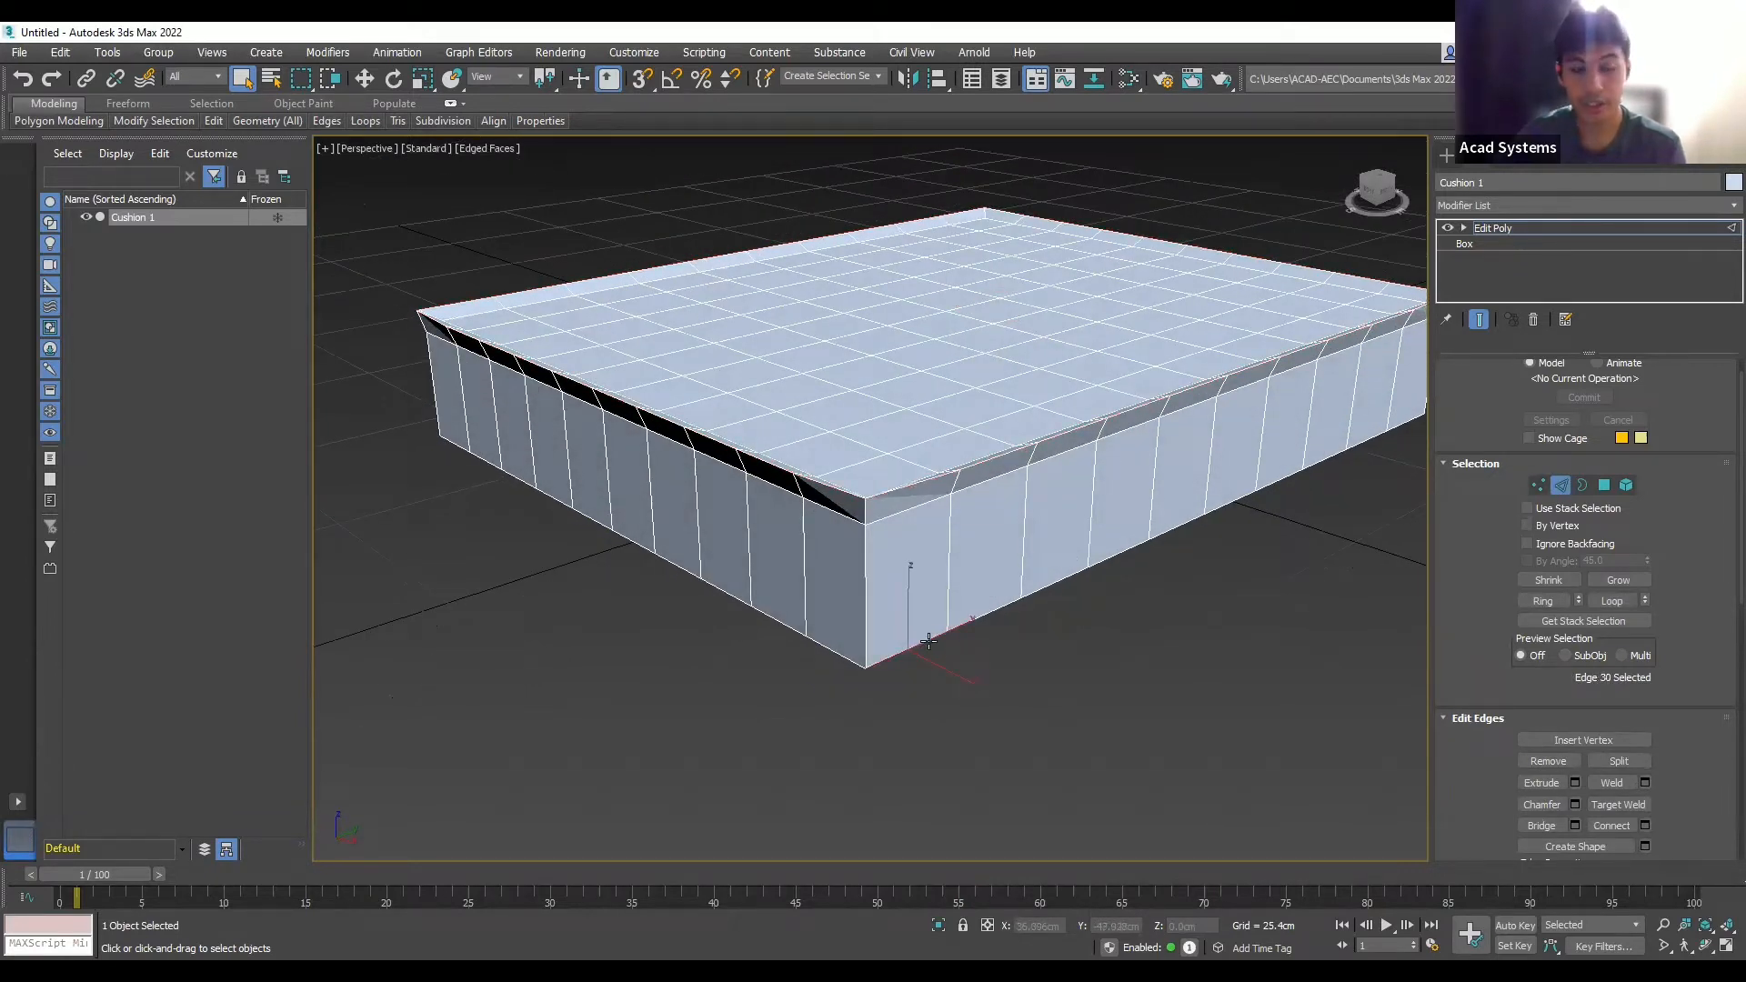
{"action": "left_click", "coordinate": [1615, 602]}
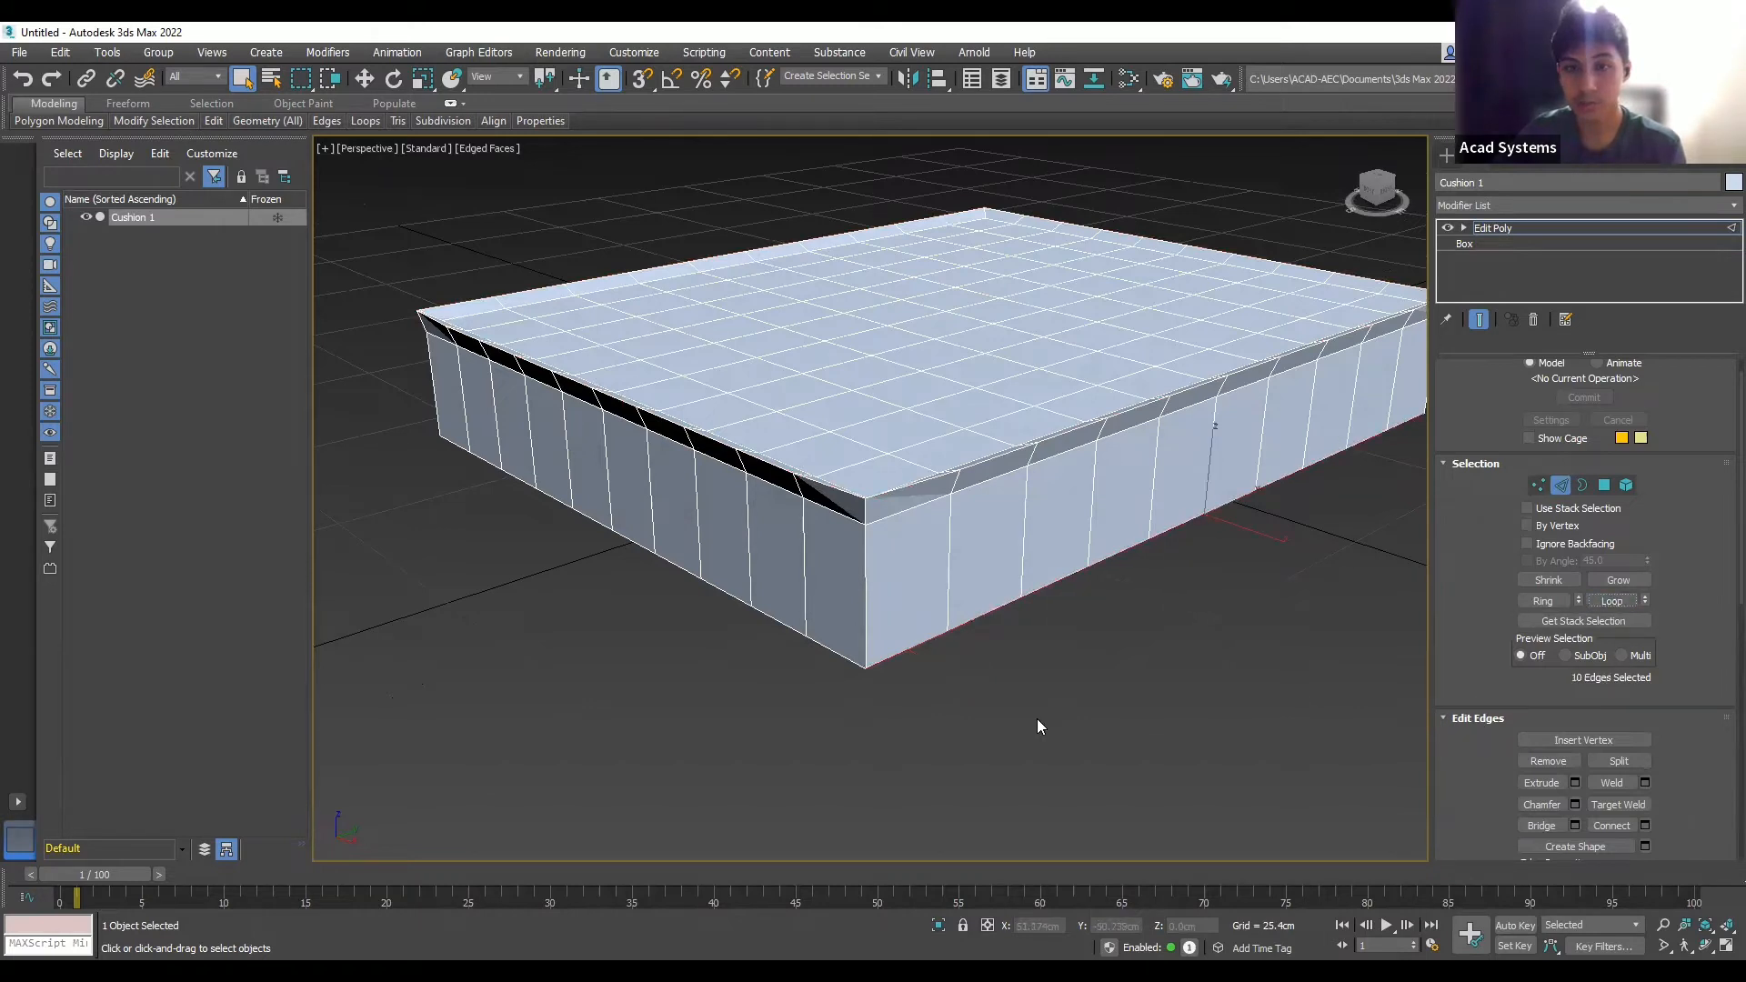
{"action": "left_click", "coordinate": [847, 657], "text": "ctrl"}
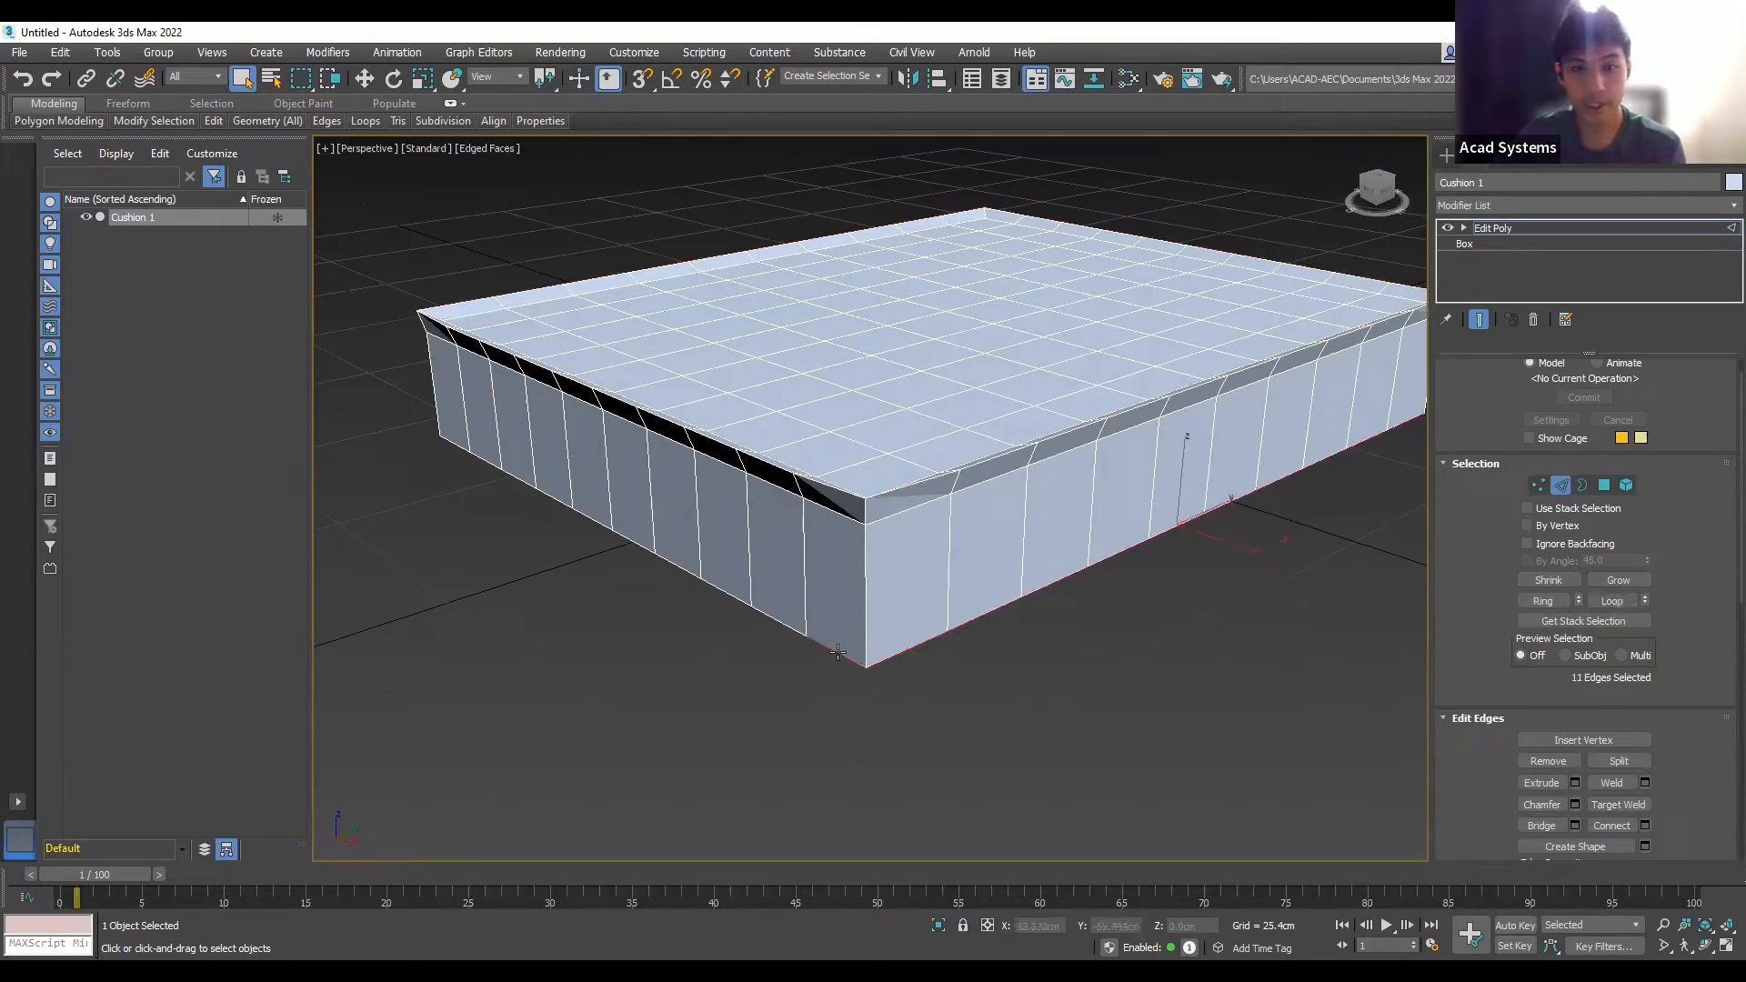
{"action": "left_click", "coordinate": [1610, 604]}
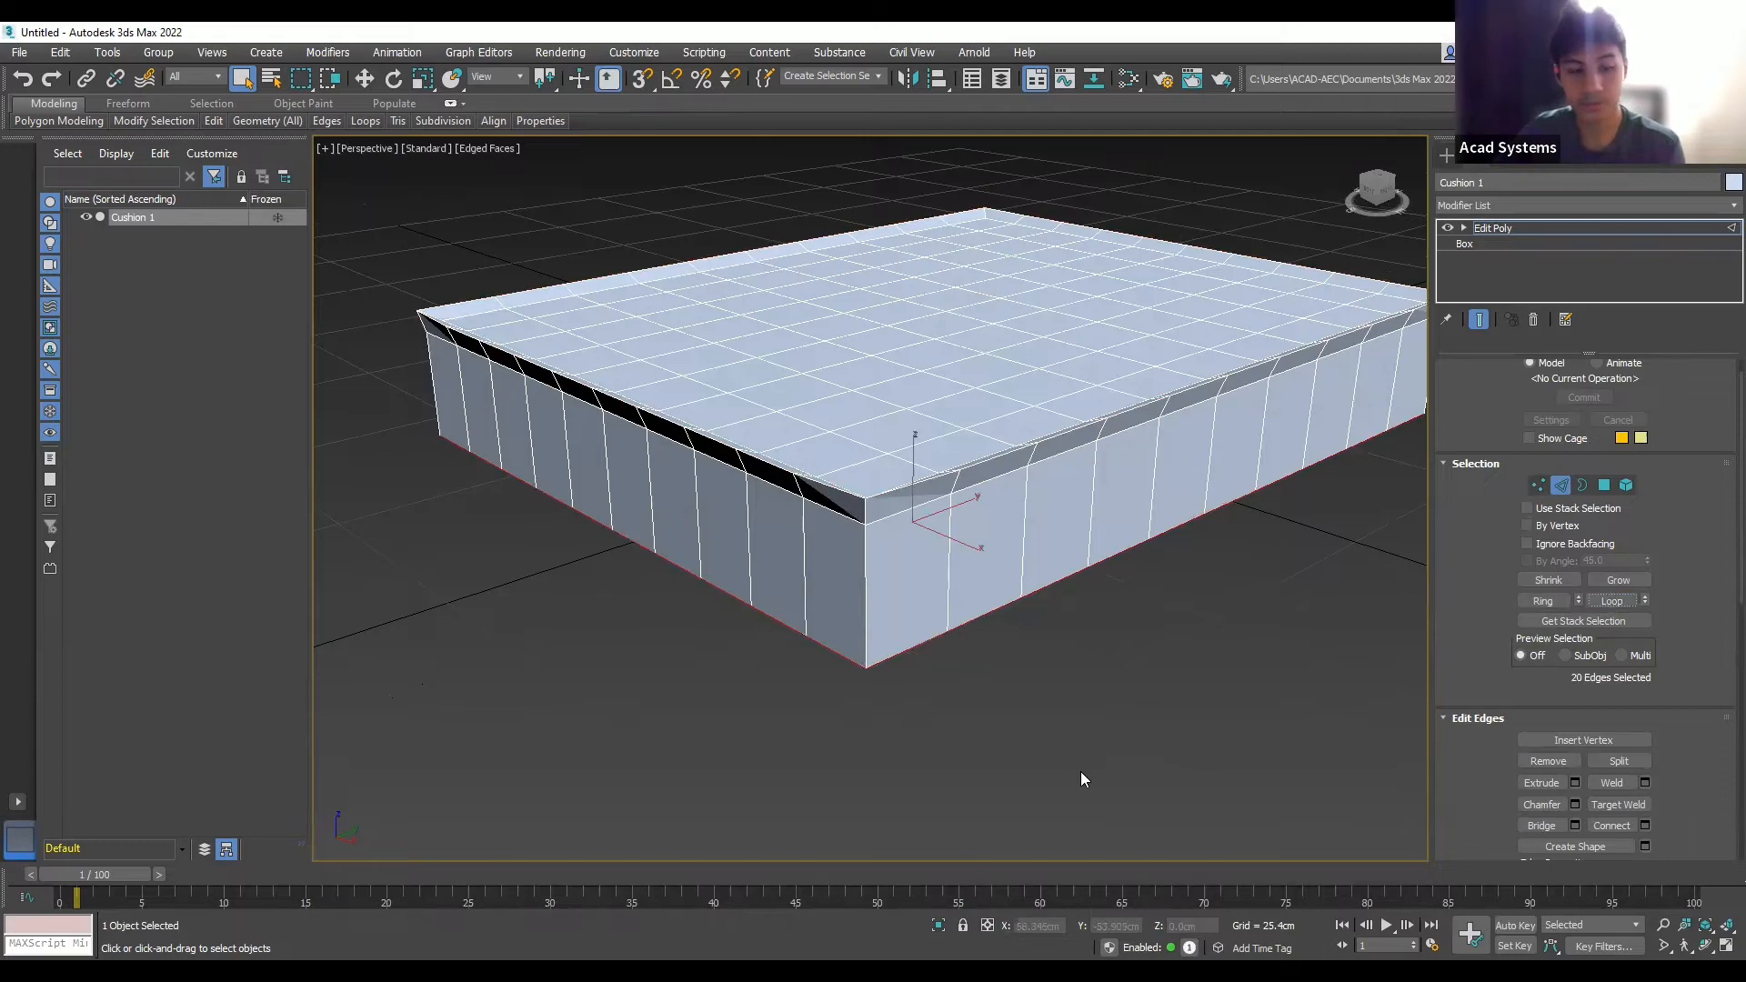
{"action": "middle_click_drag", "start_coordinate": [991, 799], "coordinate": [1348, 675], "text": "alt"}
{"action": "scroll", "coordinate": [1256, 682], "scroll_direction": "down", "scroll_amount": 4}
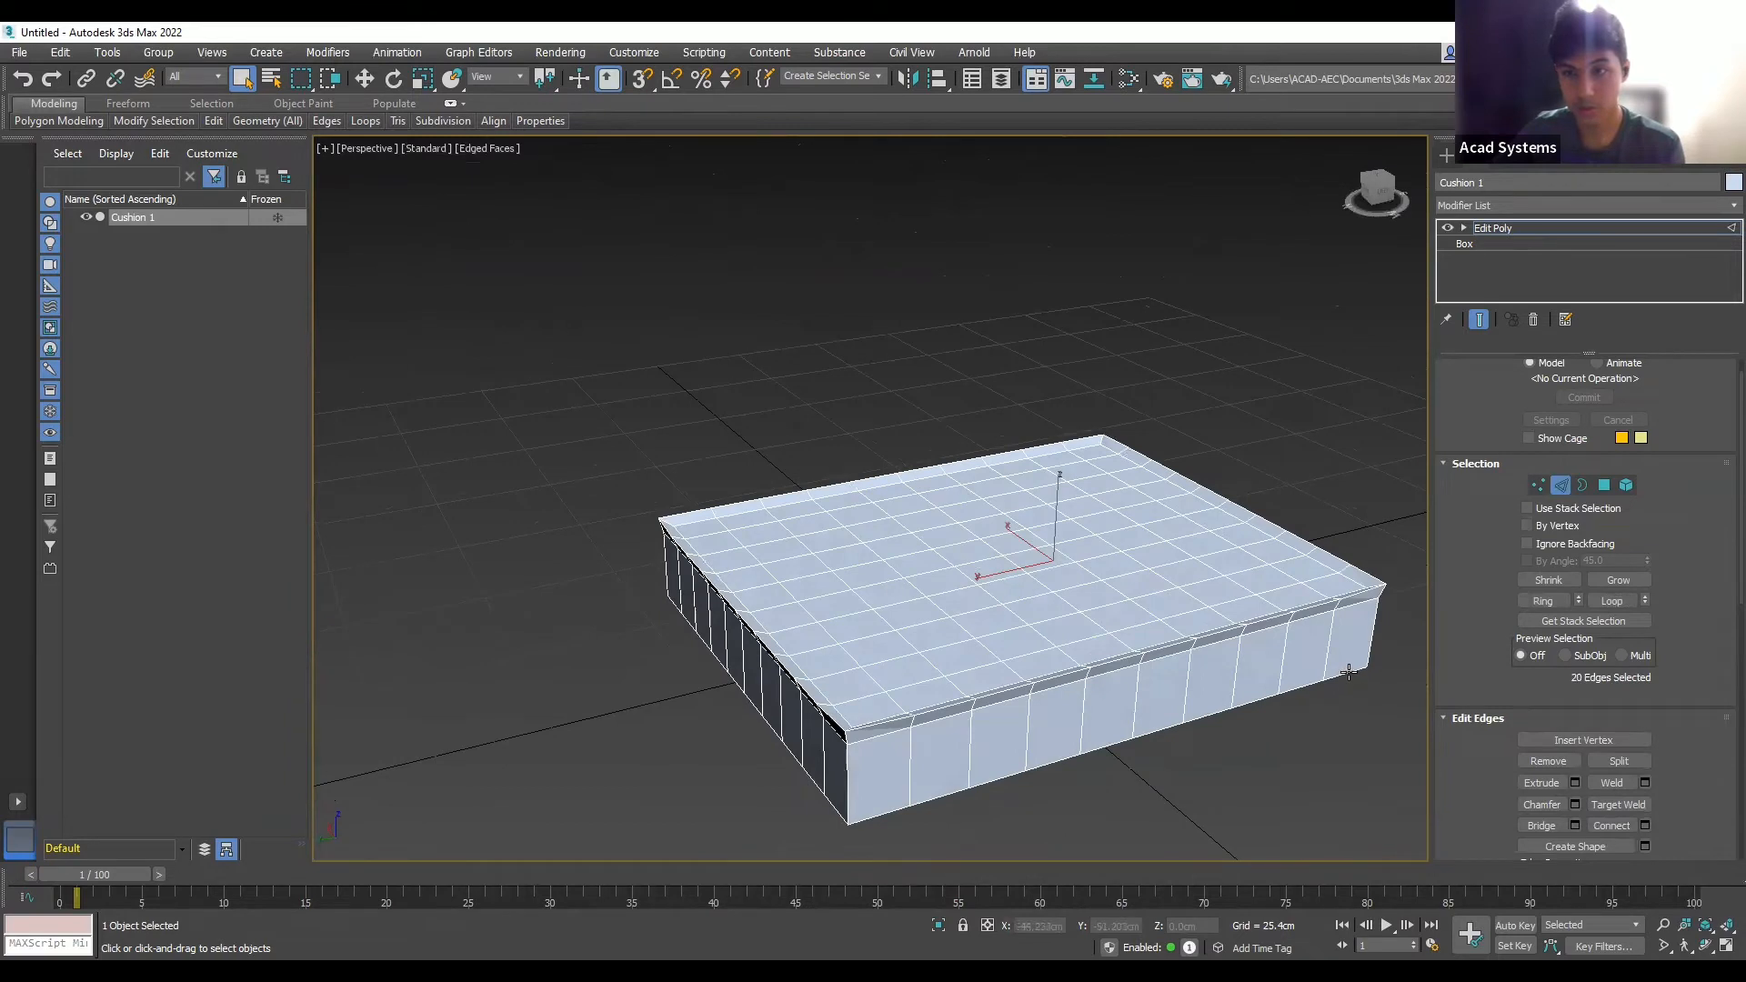
{"action": "left_click", "coordinate": [1349, 671], "text": "ctrl"}
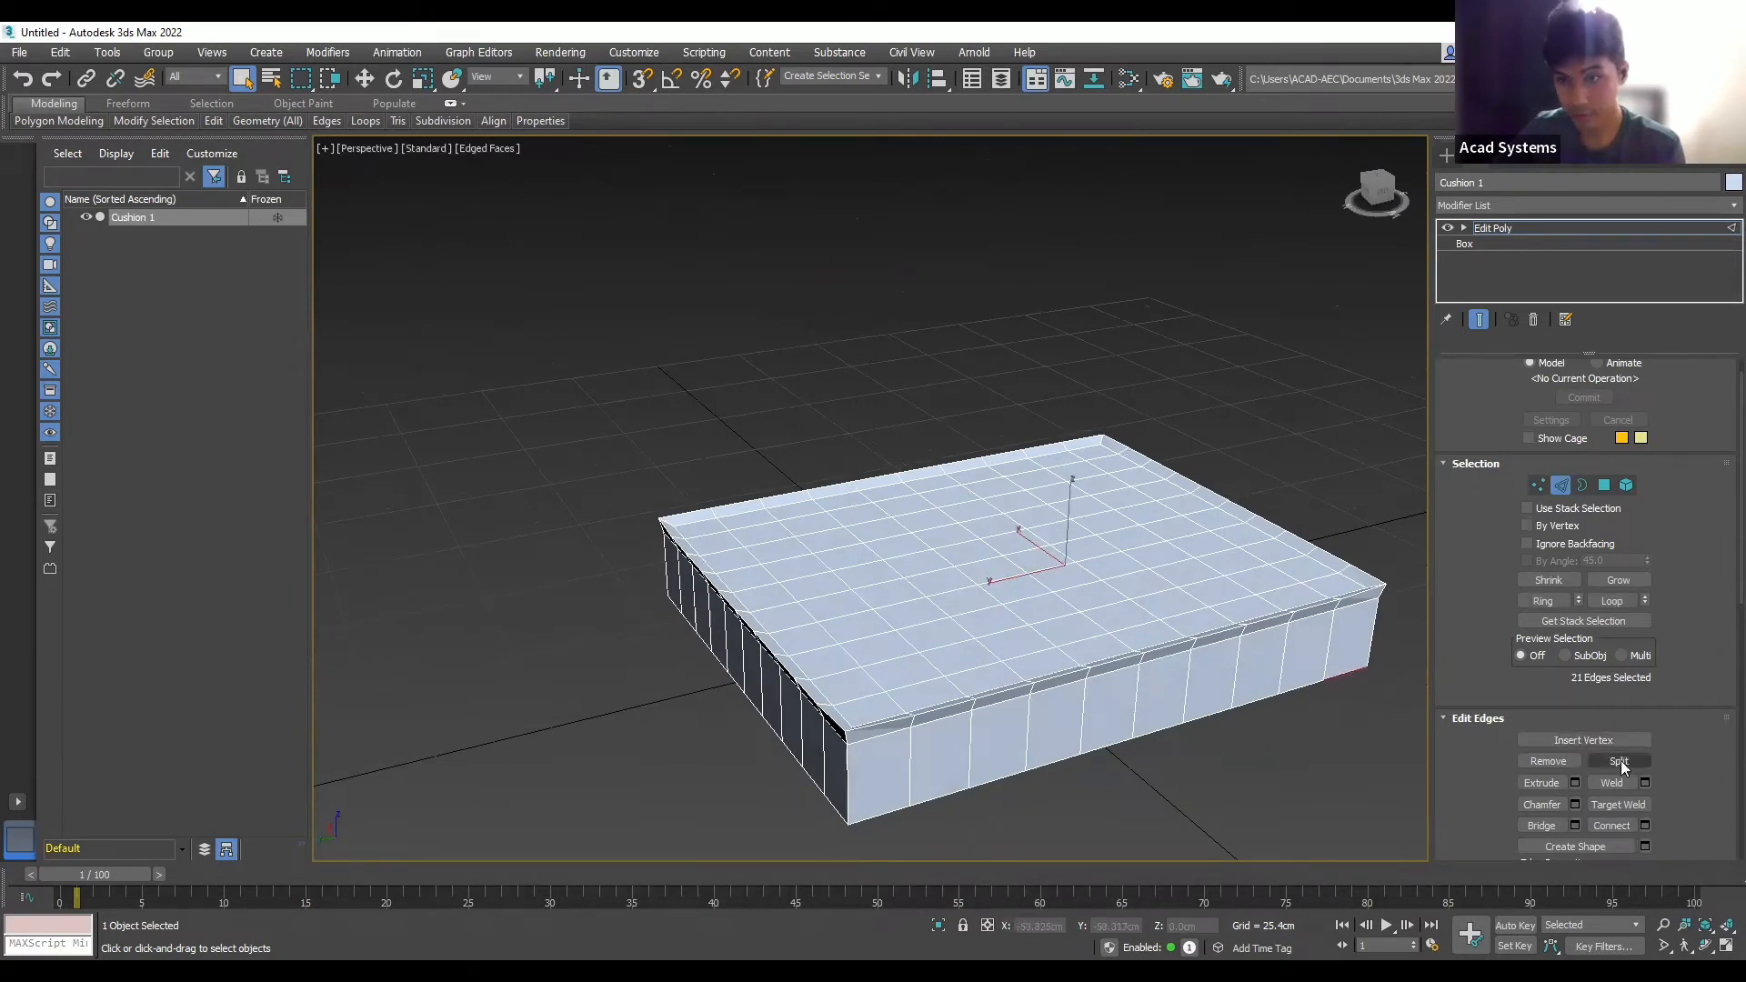
{"action": "left_click", "coordinate": [1615, 602]}
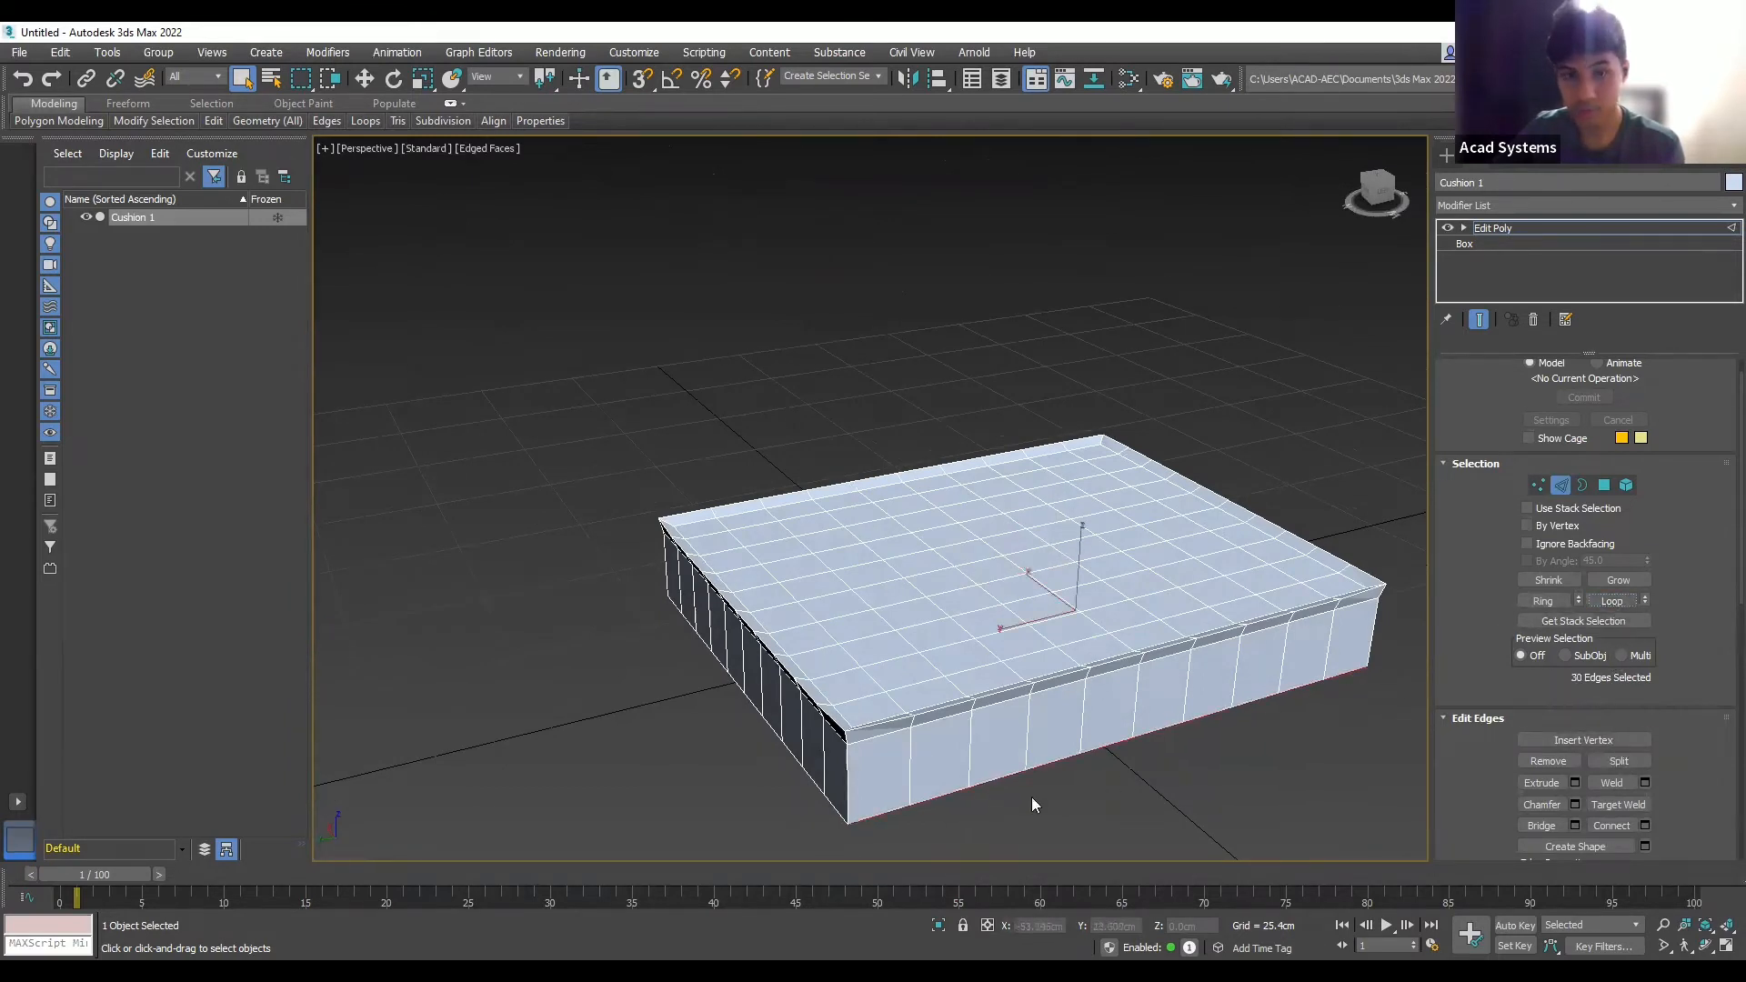
{"action": "left_click", "coordinate": [833, 804], "text": "ctrl"}
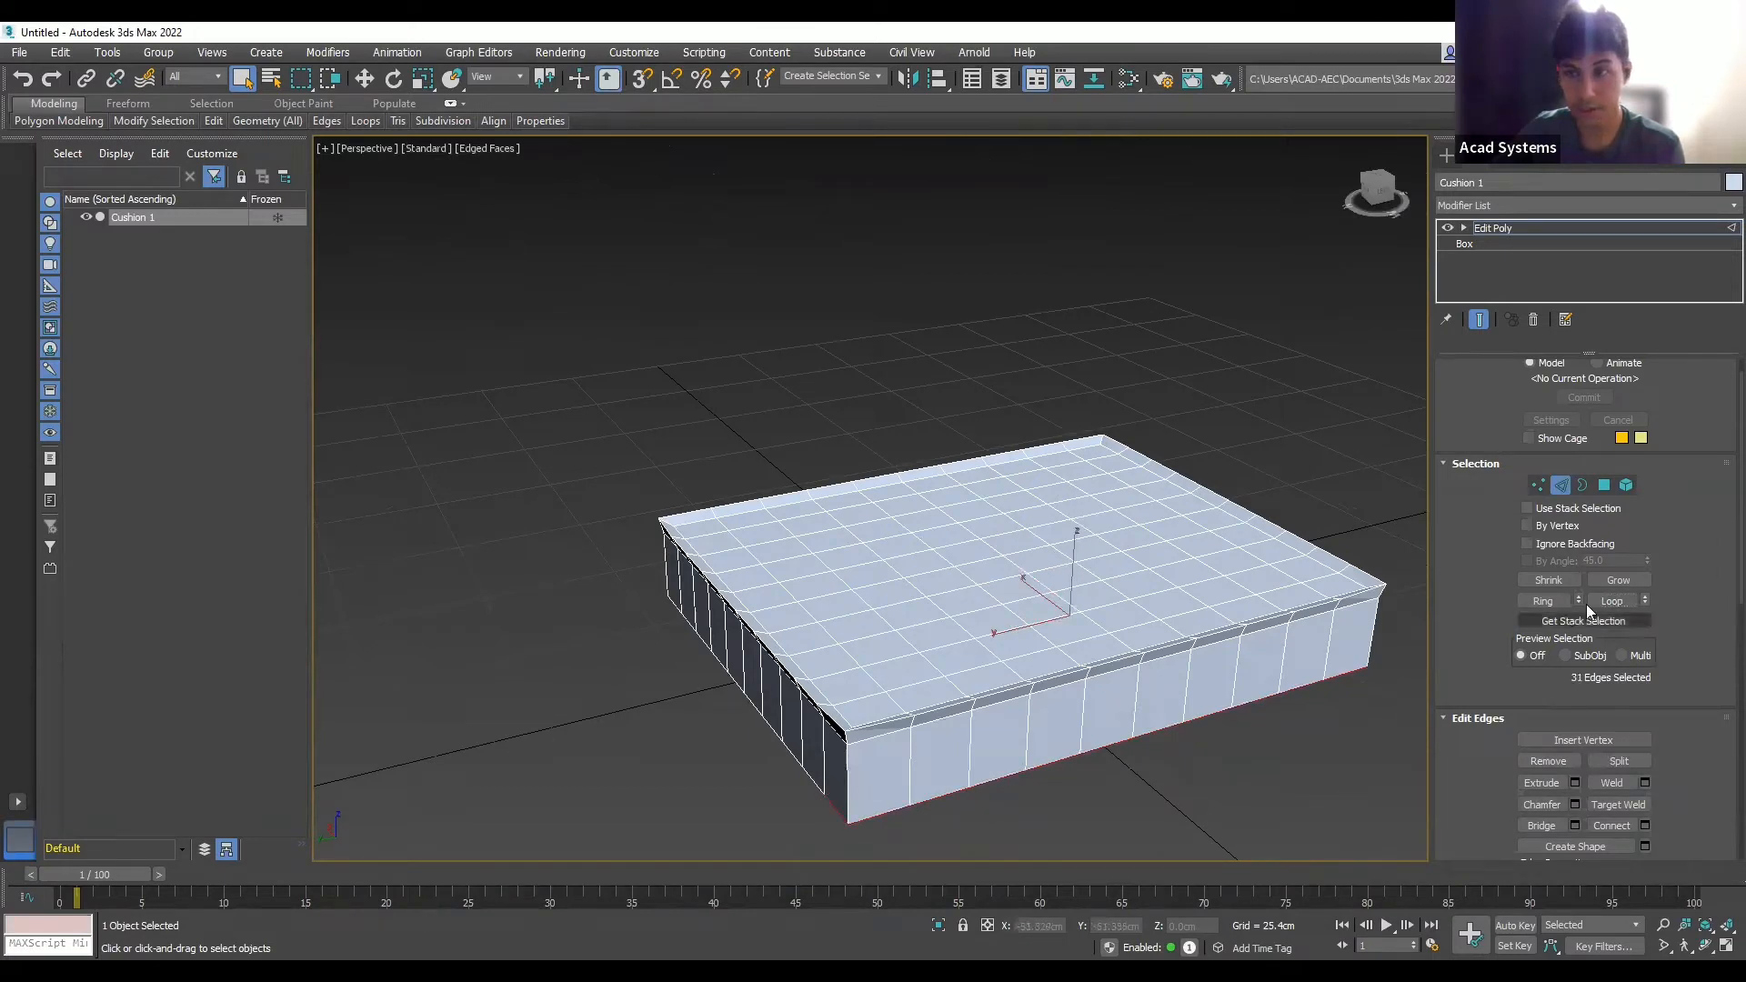
{"action": "left_click", "coordinate": [1614, 603]}
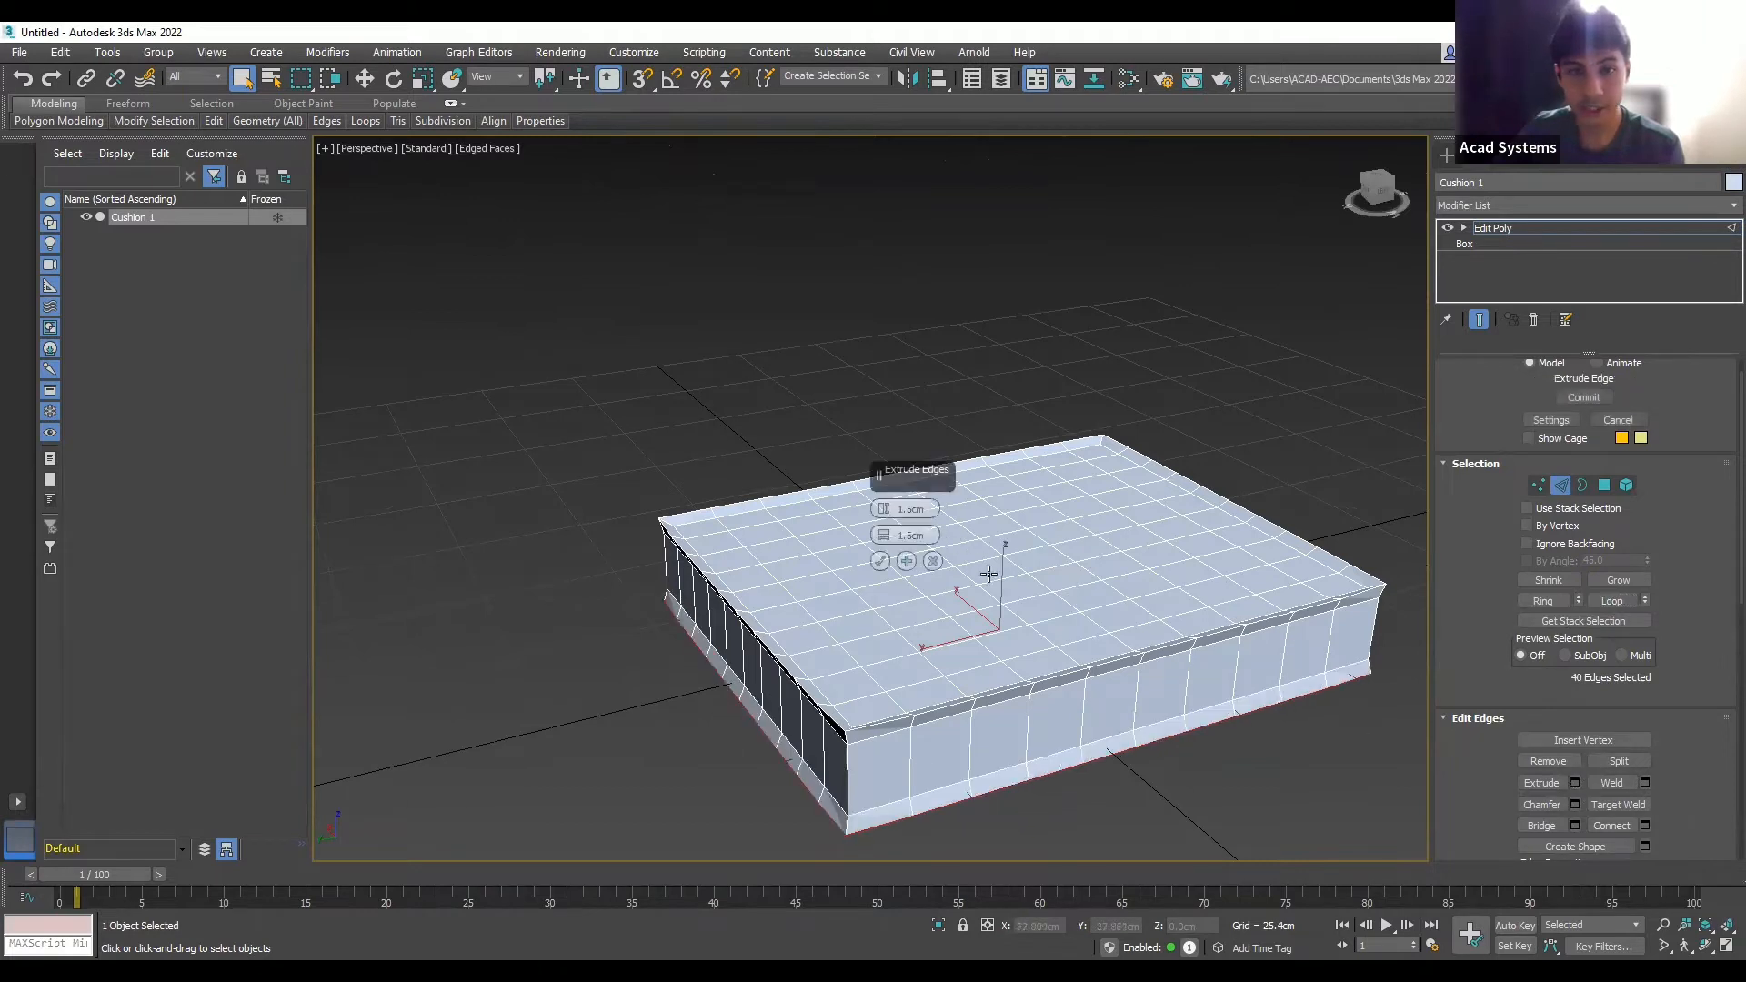
- Commit the 1.5 cm high, 1.5 cm wide extrusion on the bottom rim edges
{"action": "scroll", "coordinate": [1038, 583], "scroll_direction": "down", "scroll_amount": 3}
{"action": "scroll", "coordinate": [989, 610], "scroll_direction": "up", "scroll_amount": 3}
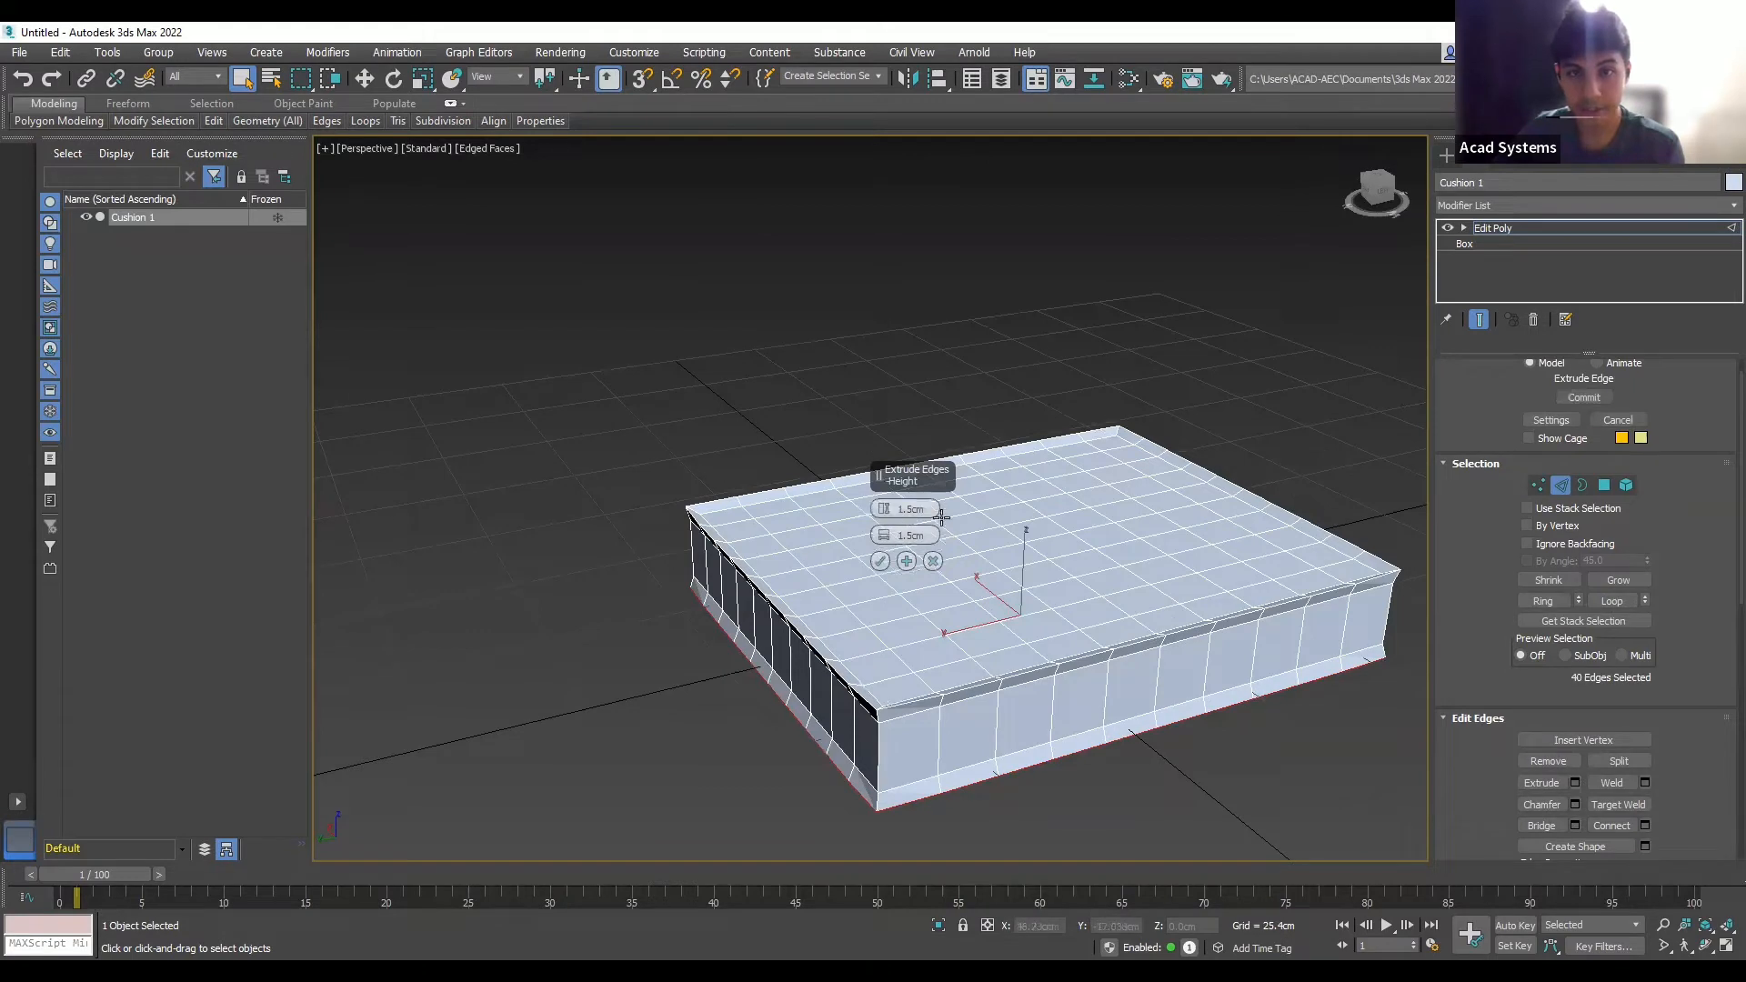
{"action": "left_click", "coordinate": [881, 562]}
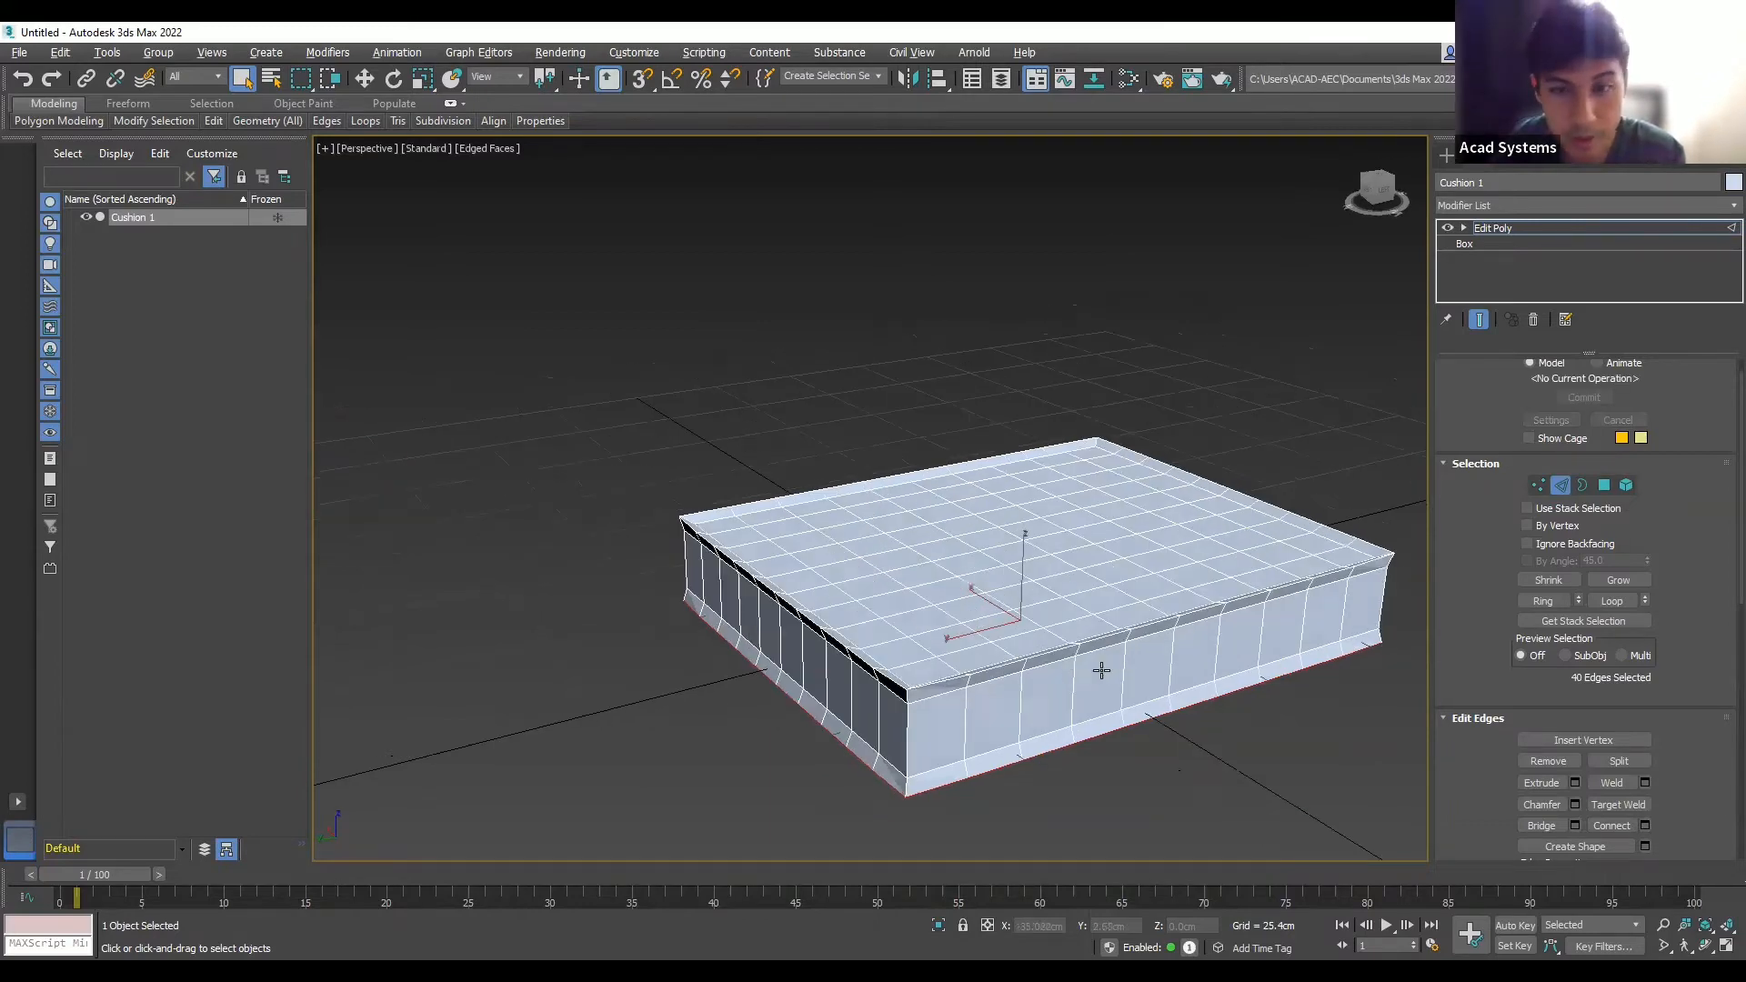
{"action": "middle_click_drag", "start_coordinate": [1103, 670], "coordinate": [986, 602], "text": "alt"}
{"action": "scroll", "coordinate": [1001, 607], "scroll_direction": "up", "scroll_amount": 2}
{"action": "scroll", "coordinate": [1002, 606], "scroll_direction": "down", "scroll_amount": 2}
{"action": "scroll", "coordinate": [987, 603], "scroll_direction": "up", "scroll_amount": 2}
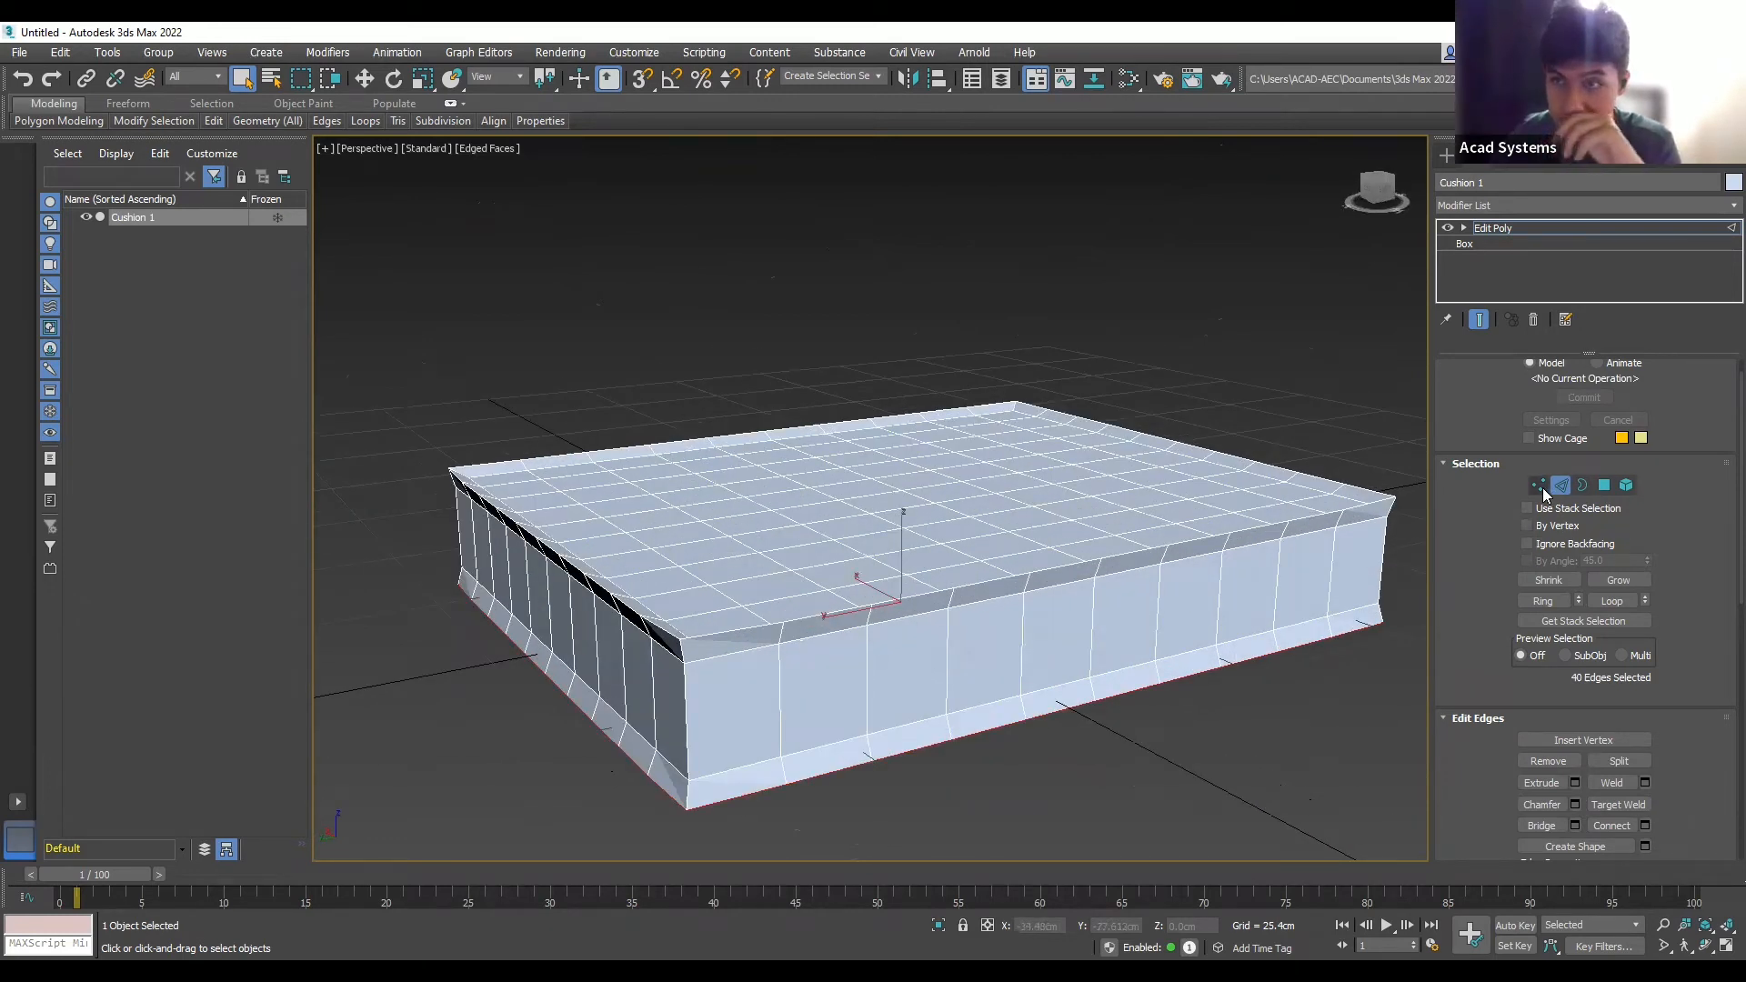
- Switch Cushion 1's Edit Poly to Vertex sub-object level and orbit to its left side
{"action": "left_click", "coordinate": [1540, 488]}
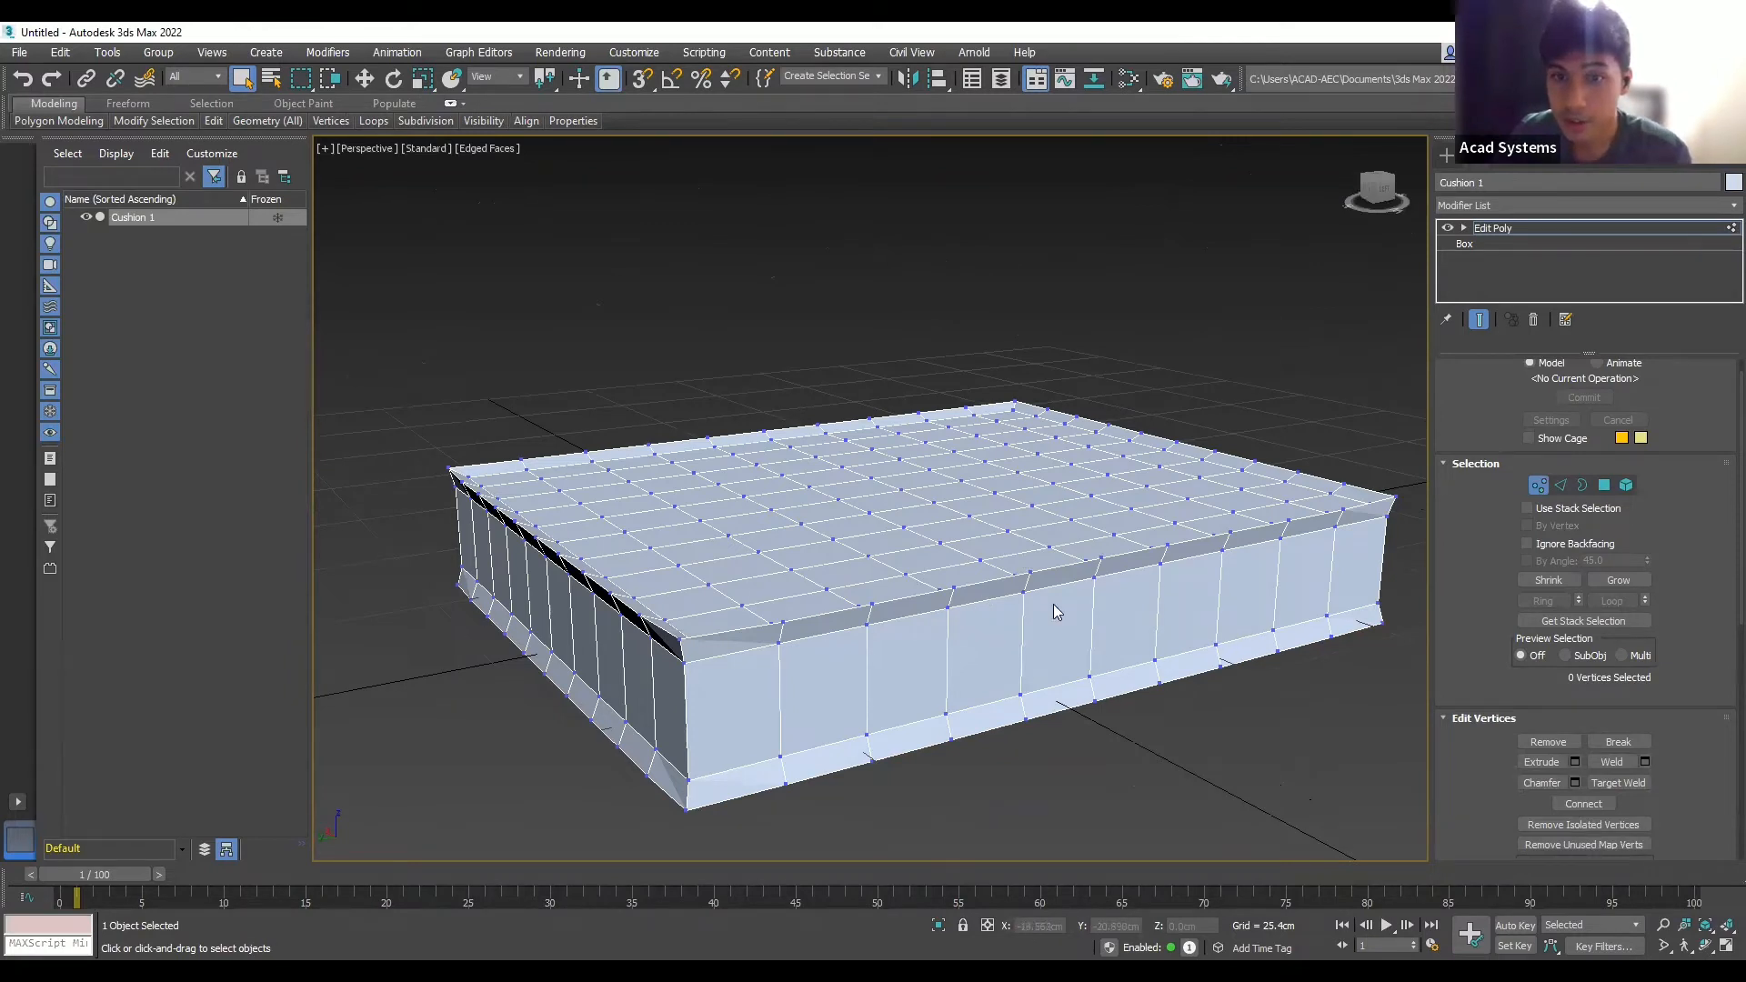
{"action": "scroll", "coordinate": [763, 631], "scroll_direction": "up", "scroll_amount": 2}
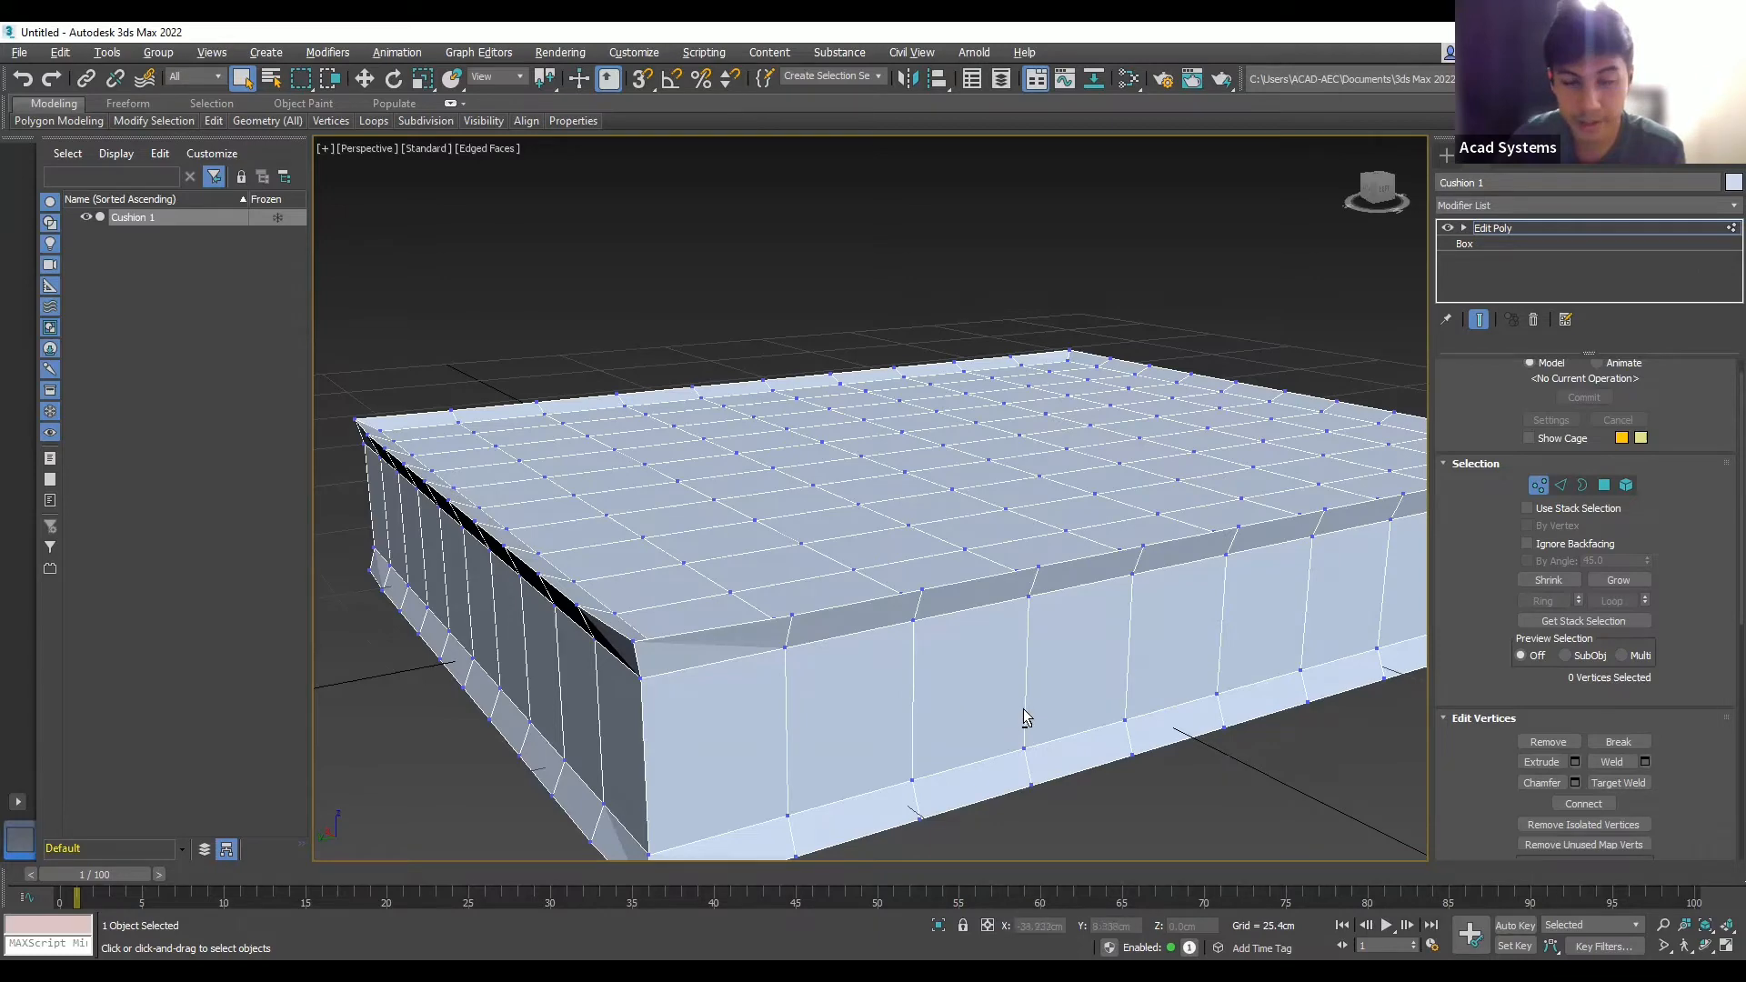
{"action": "middle_click_drag", "start_coordinate": [1023, 707], "coordinate": [1148, 659], "text": "alt"}
{"action": "scroll", "coordinate": [1565, 656], "scroll_direction": "down", "scroll_amount": 5}
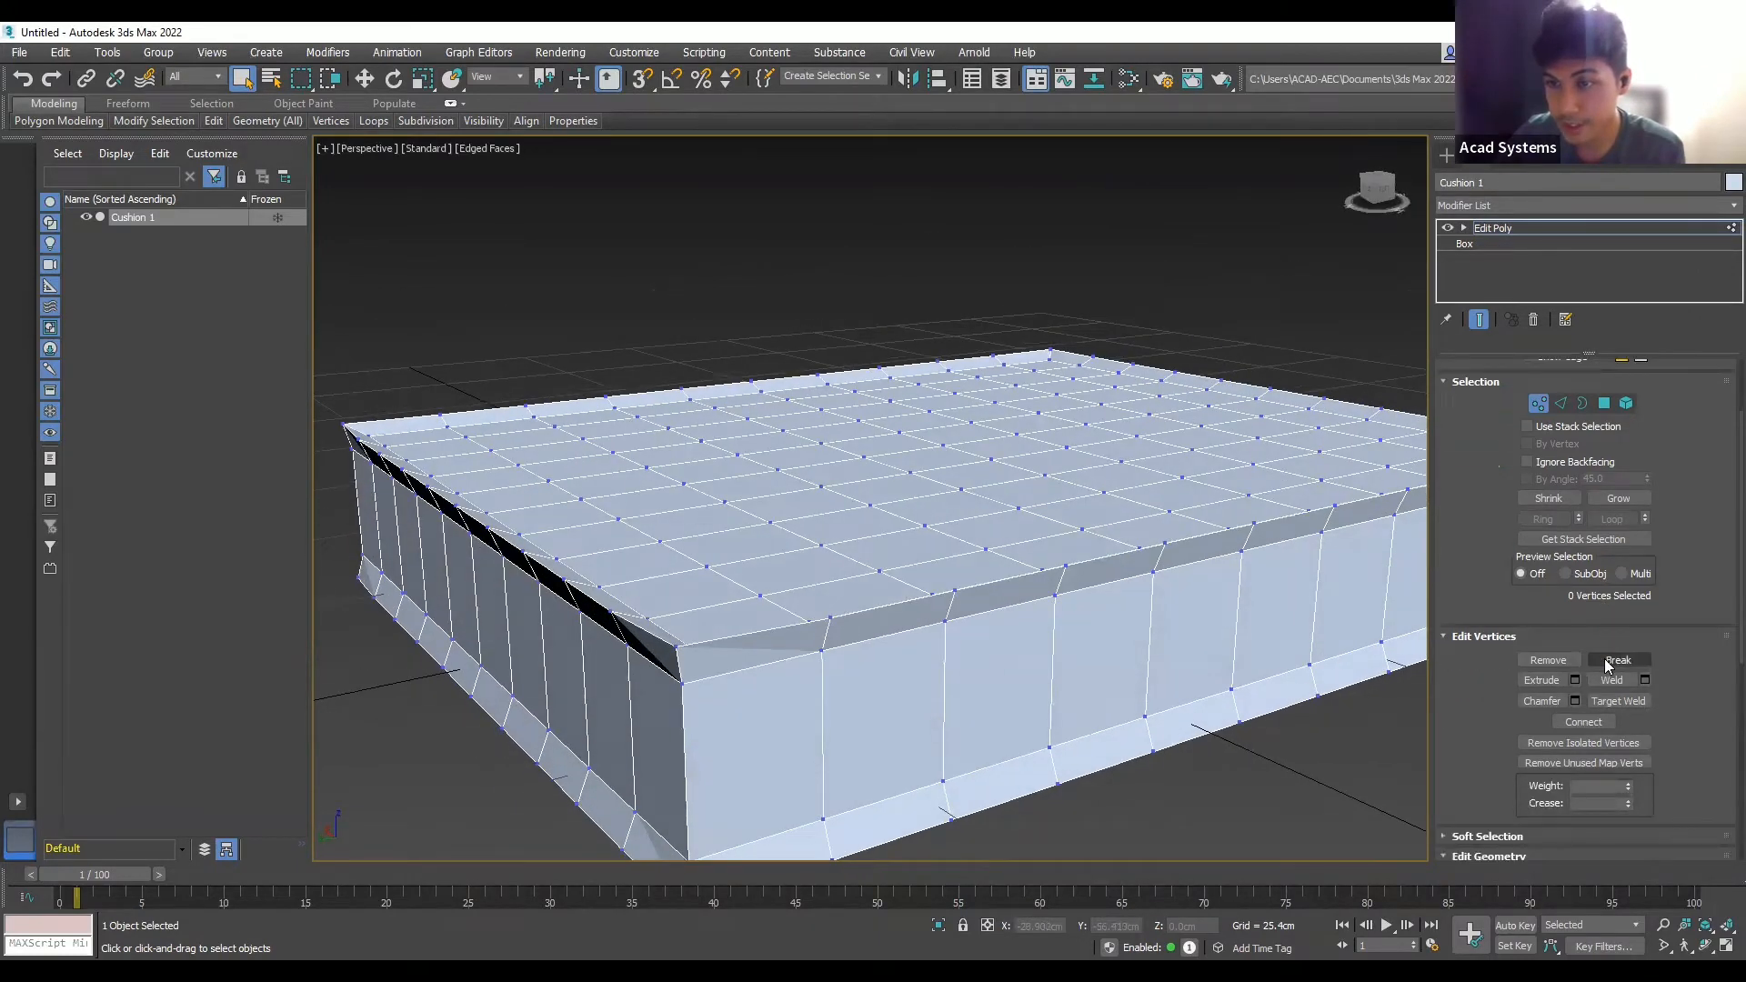
- Start Cut and slice new edges across the top chamfer strip up to the top edge
{"action": "scroll", "coordinate": [1606, 668], "scroll_direction": "down", "scroll_amount": 6}
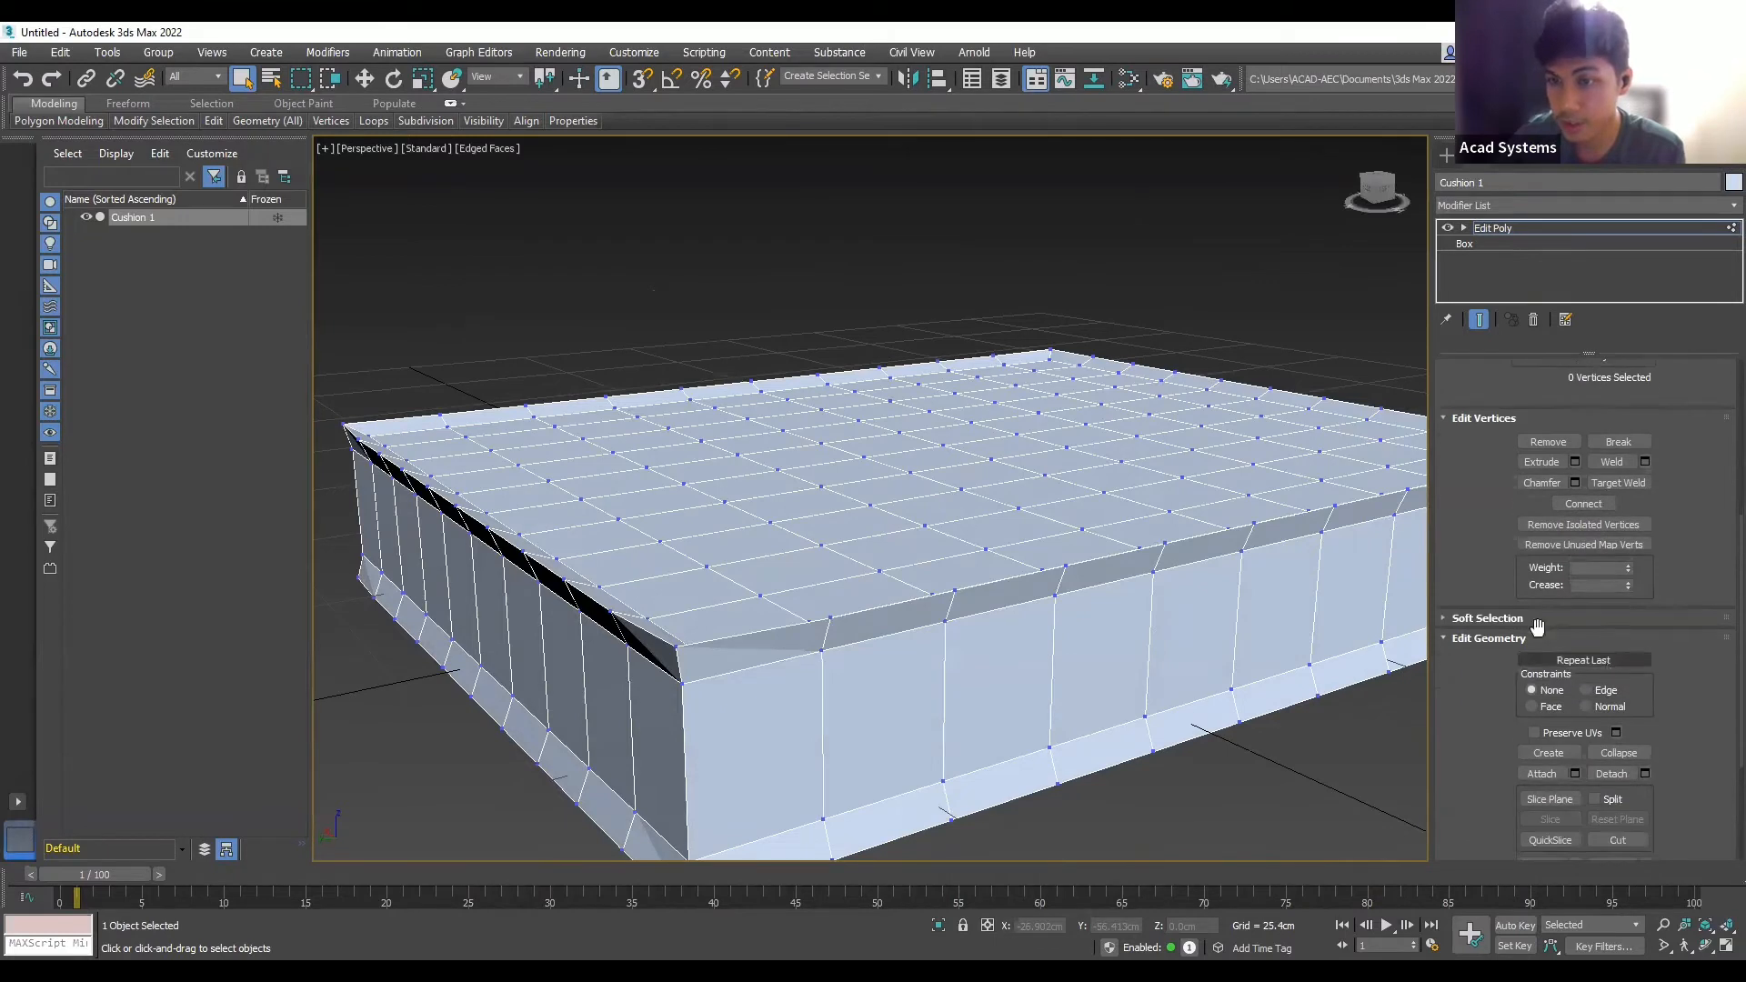
{"action": "scroll", "coordinate": [1540, 634], "scroll_direction": "down", "scroll_amount": 2}
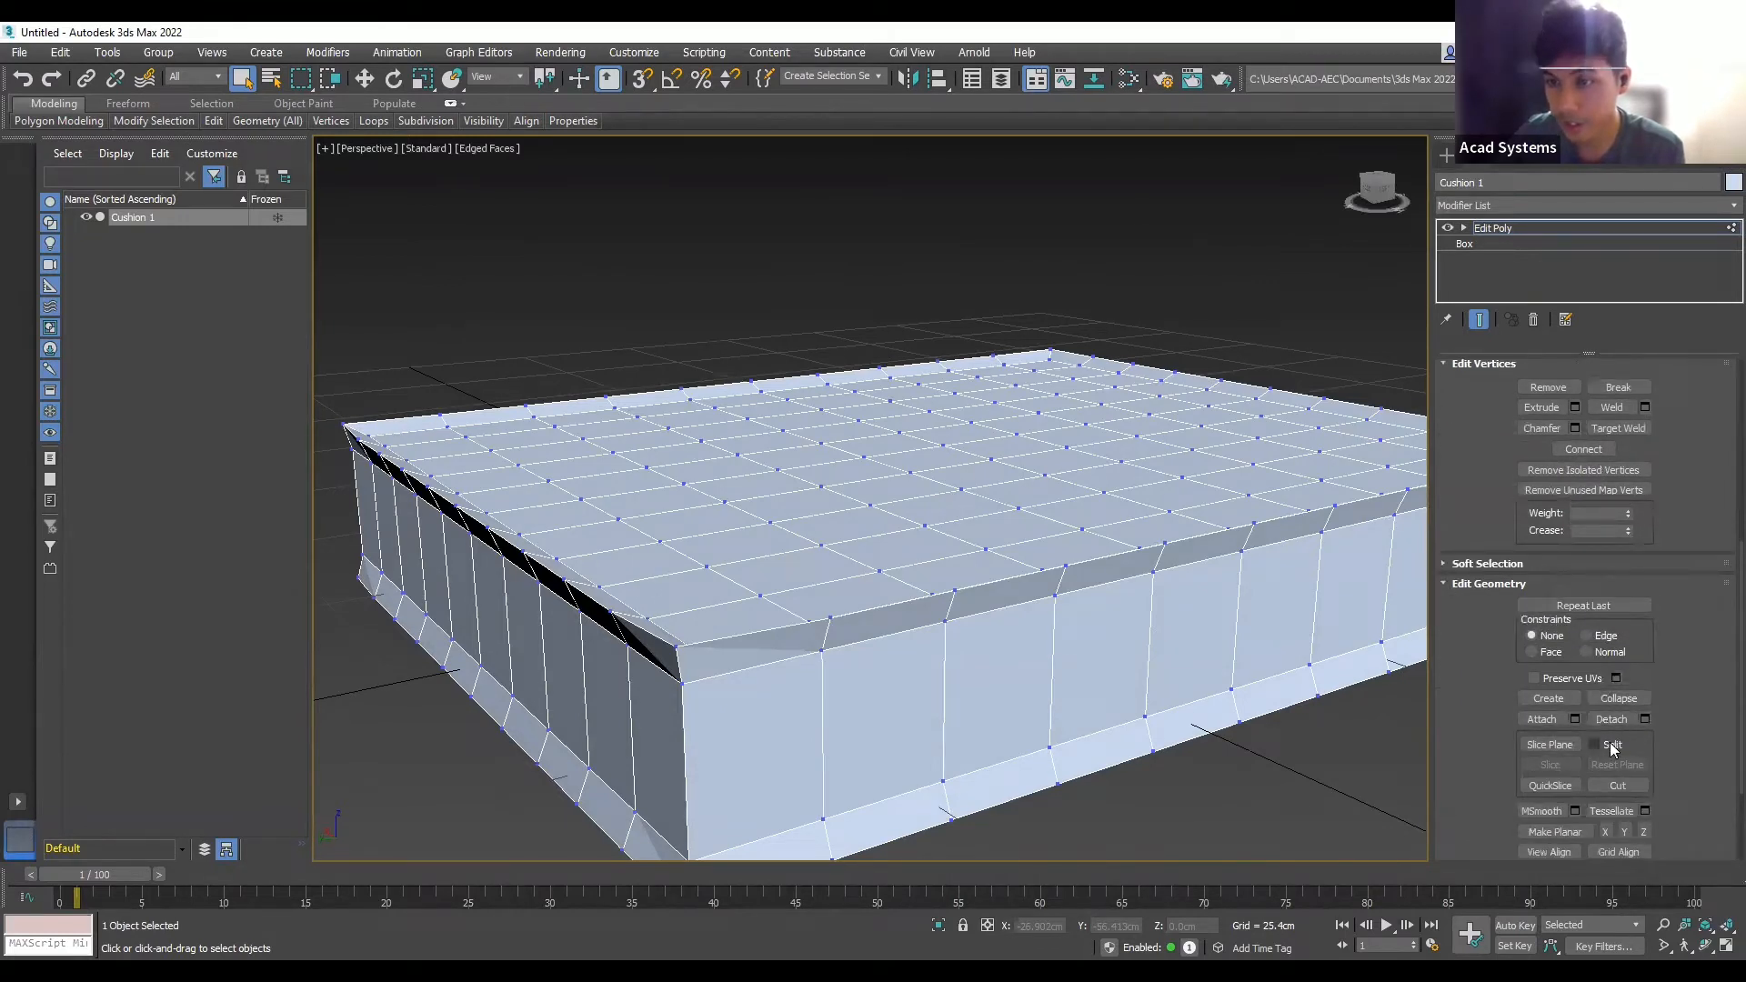
{"action": "left_click", "coordinate": [1619, 786]}
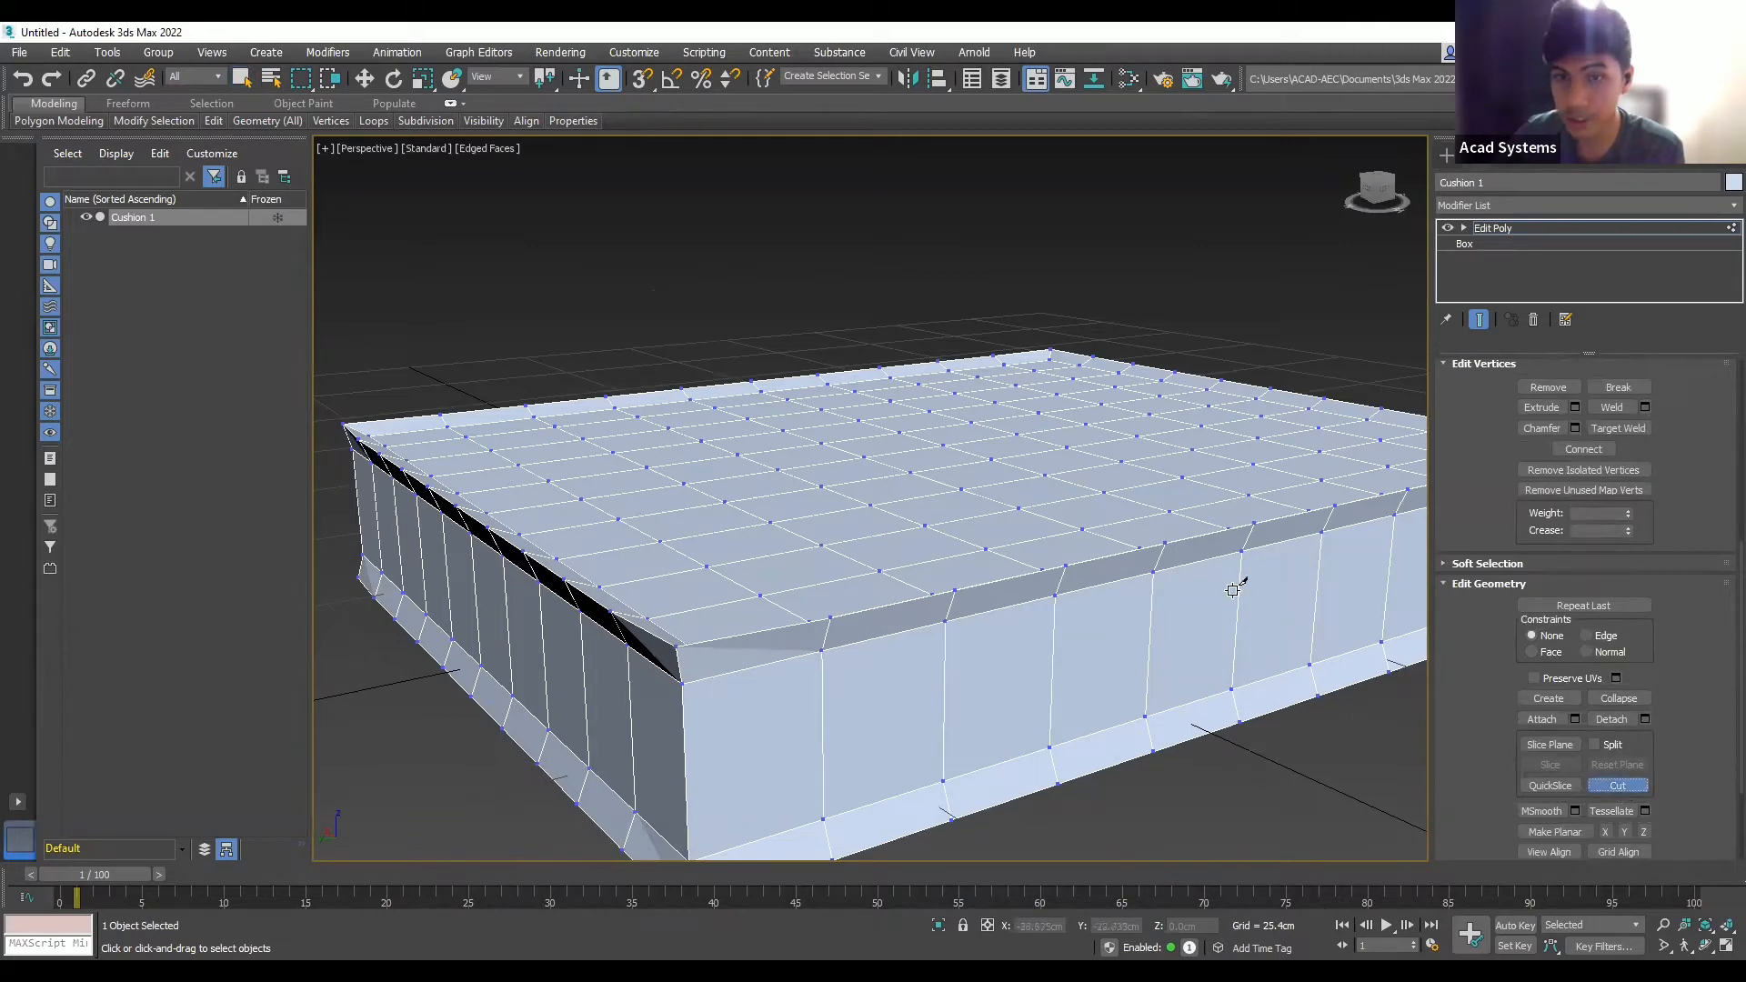
{"action": "middle_click_drag", "start_coordinate": [1170, 604], "coordinate": [1168, 621], "text": "alt"}
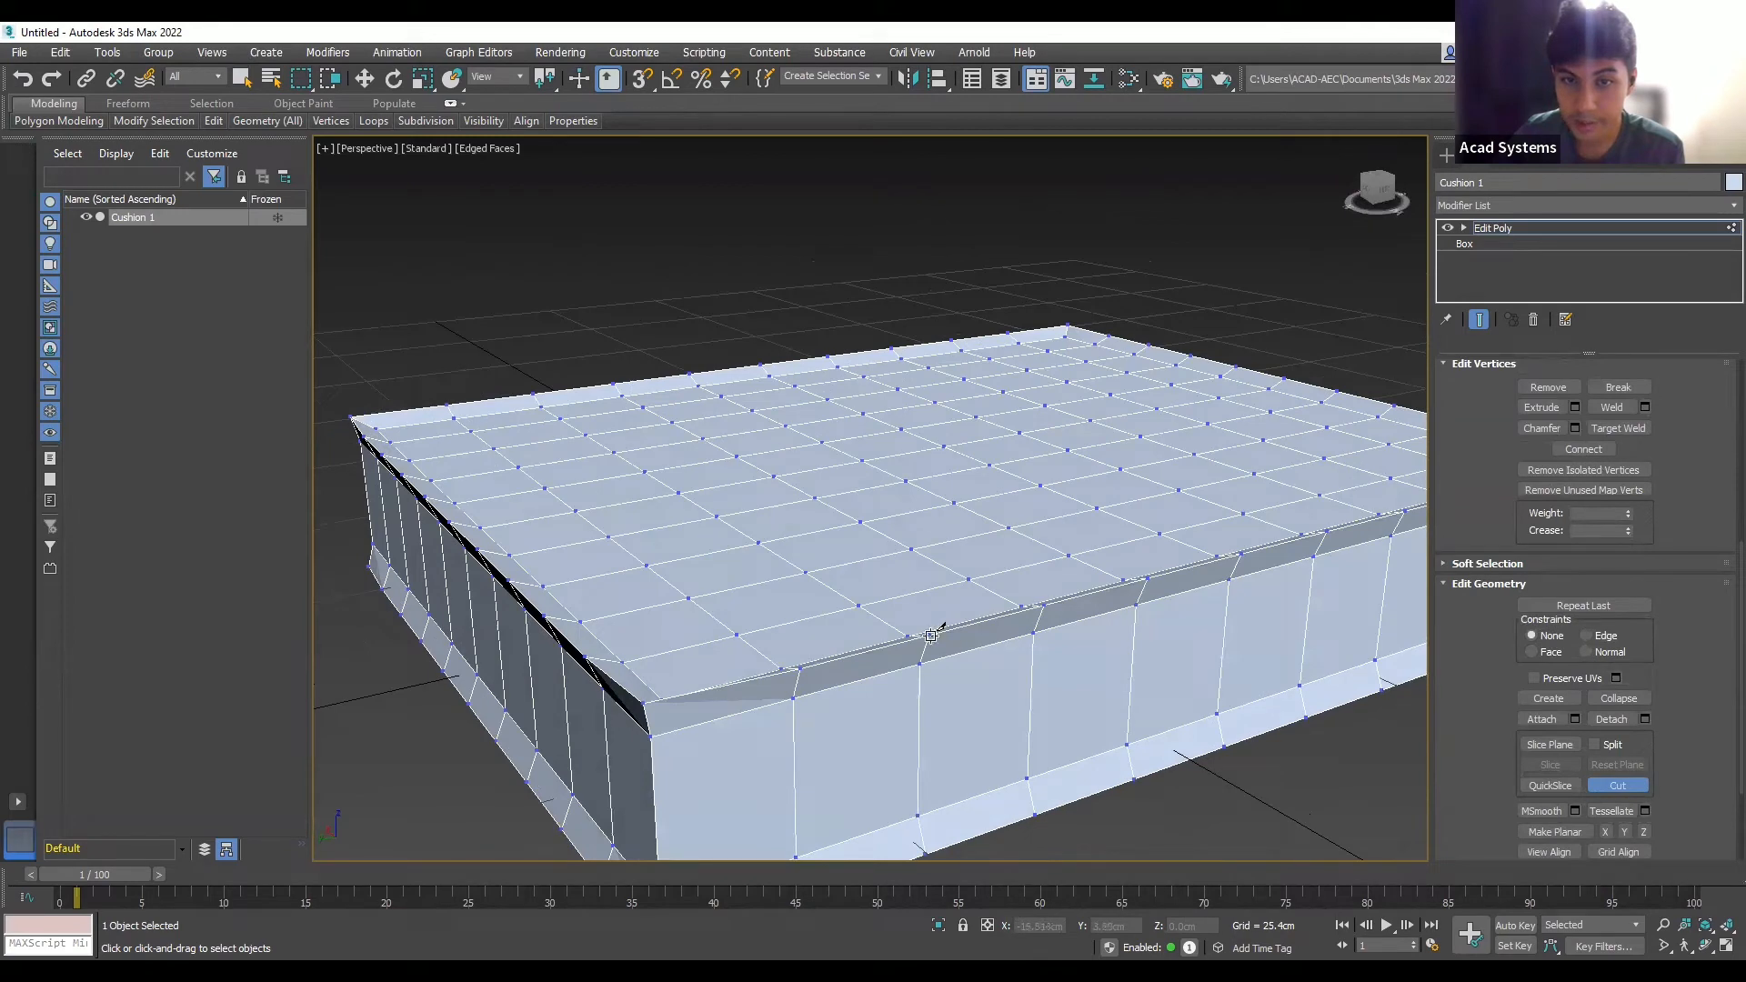
{"action": "left_click", "coordinate": [929, 634]}
{"action": "left_click", "coordinate": [1034, 632]}
{"action": "left_click", "coordinate": [1146, 581]}
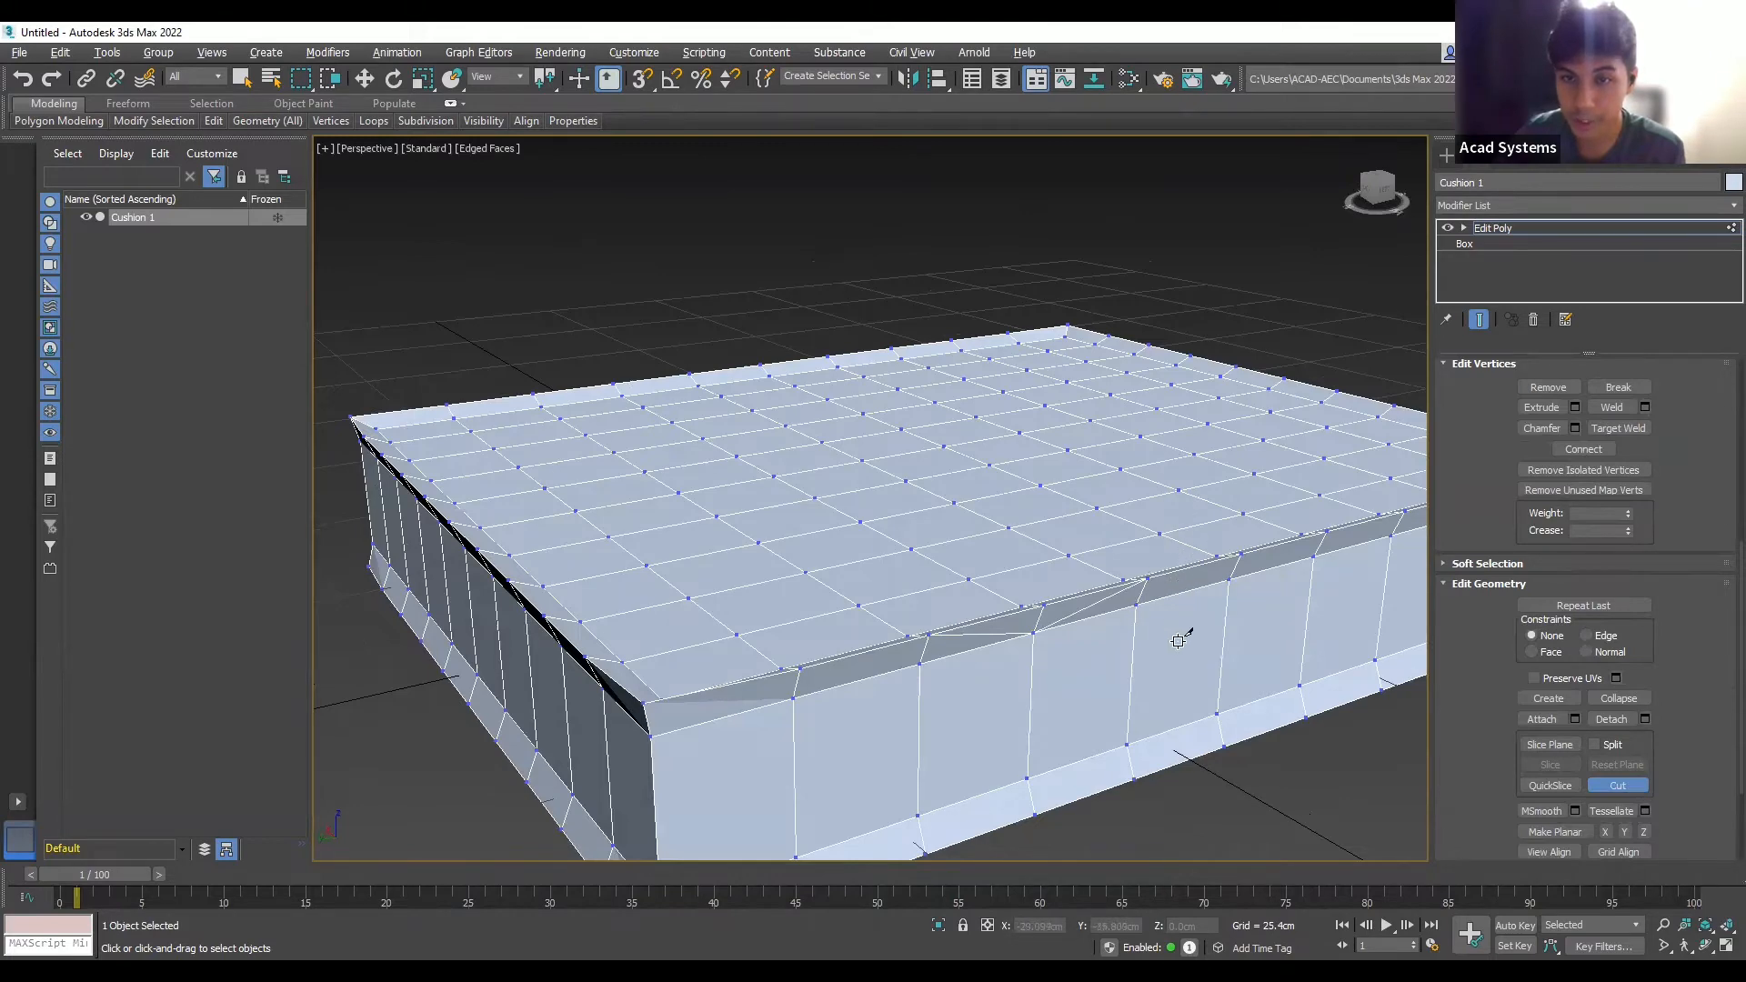
- Reframe the cushion and cut an edge from its right corner toward the front edge
{"action": "middle_click_drag", "start_coordinate": [1181, 637], "coordinate": [960, 550], "text": "alt"}
{"action": "scroll", "coordinate": [1105, 611], "scroll_direction": "down", "scroll_amount": 3}
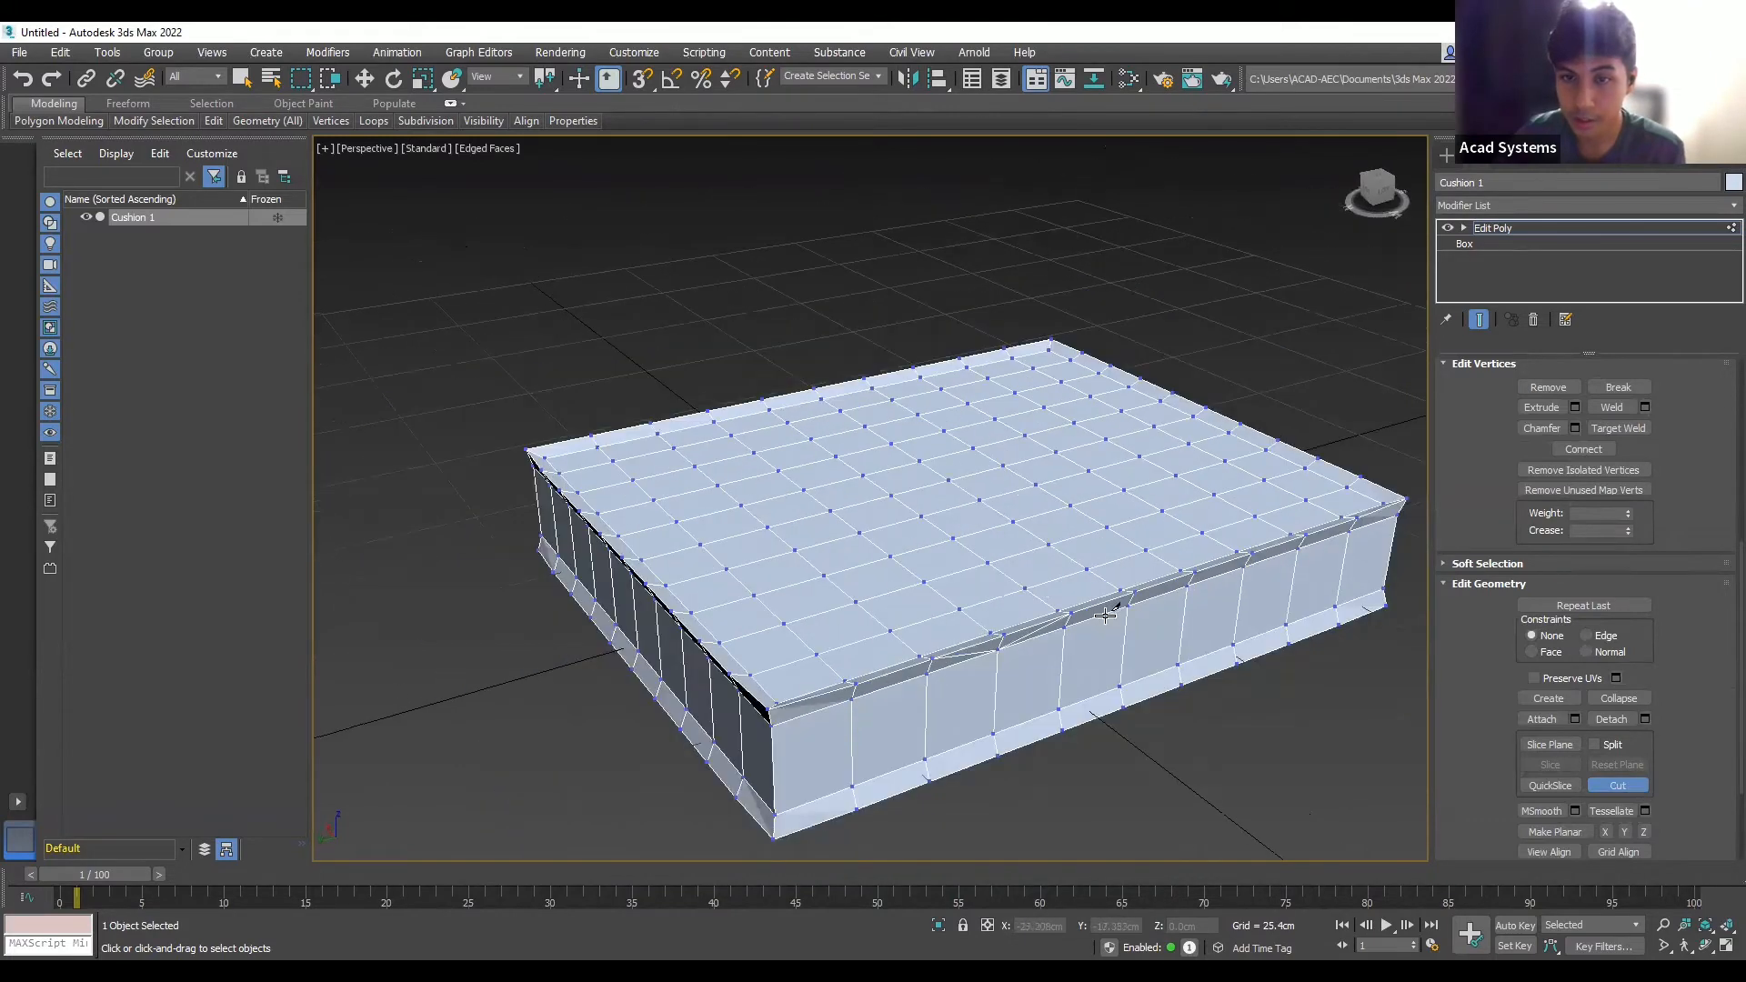
{"action": "scroll", "coordinate": [1131, 613], "scroll_direction": "up", "scroll_amount": 2}
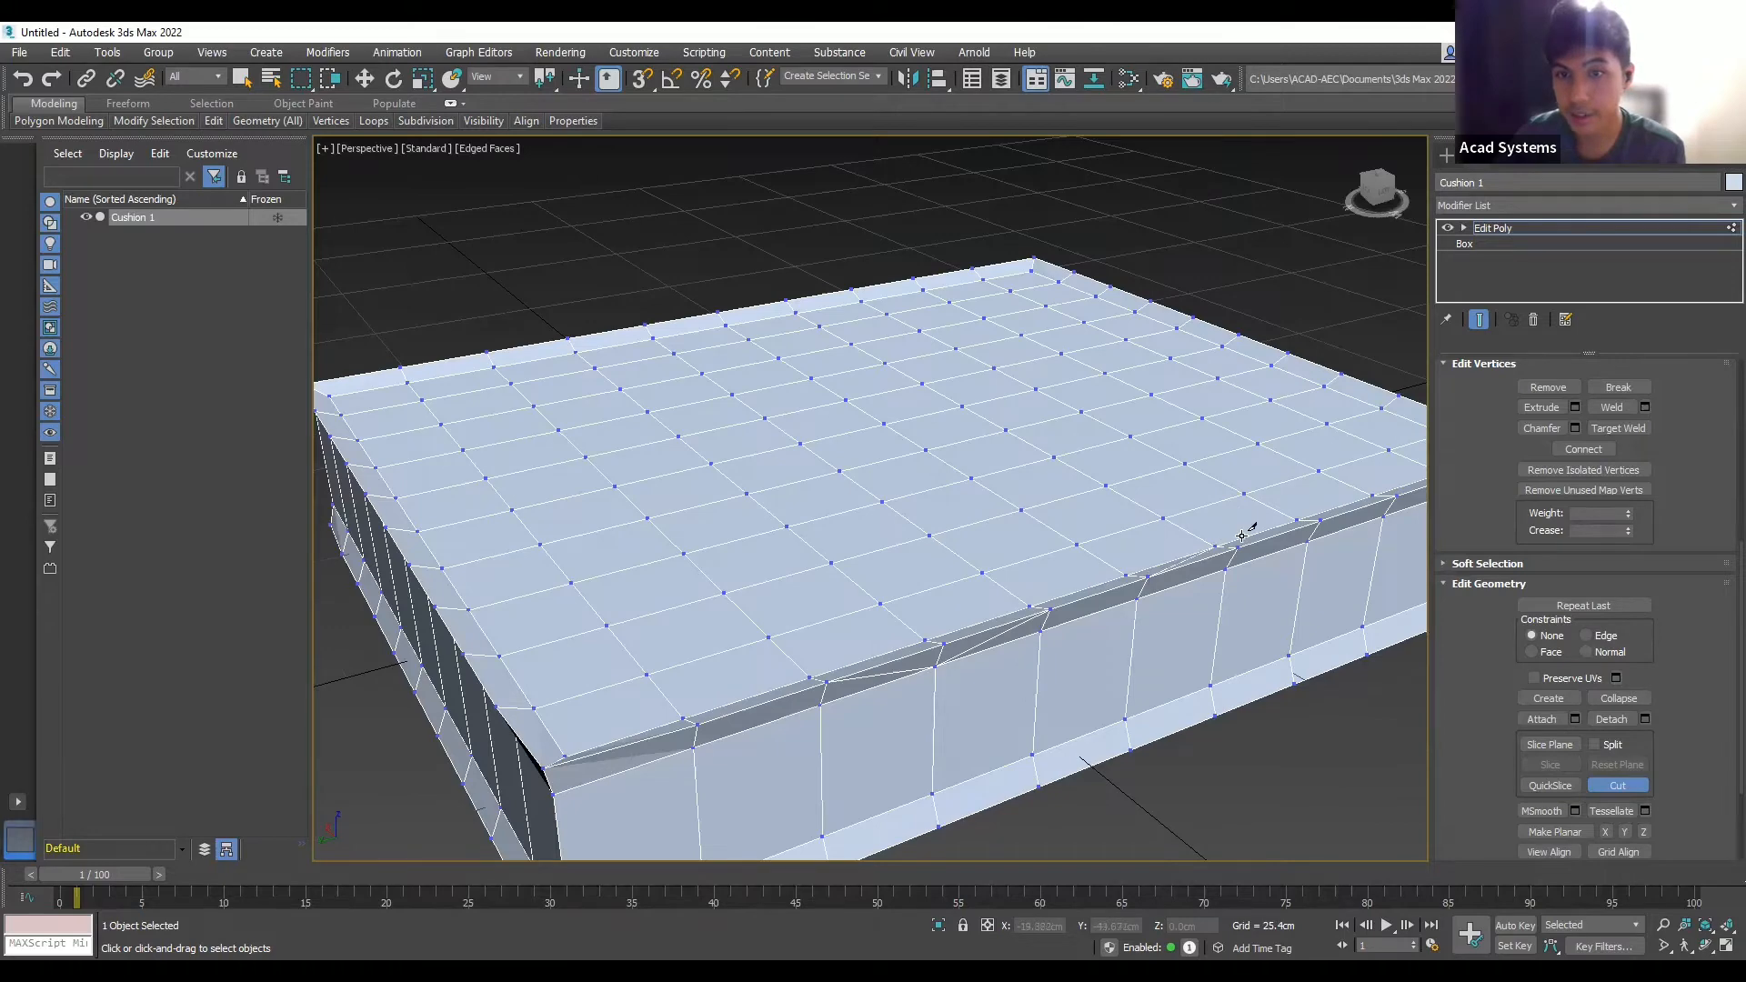
{"action": "mouse_move", "coordinate": [1217, 624]}
{"action": "middle_mouse_down", "text": "alt"}
{"action": "mouse_move", "coordinate": [1209, 604]}
{"action": "mouse_move", "coordinate": [1204, 625]}
{"action": "middle_mouse_up", "text": "alt"}
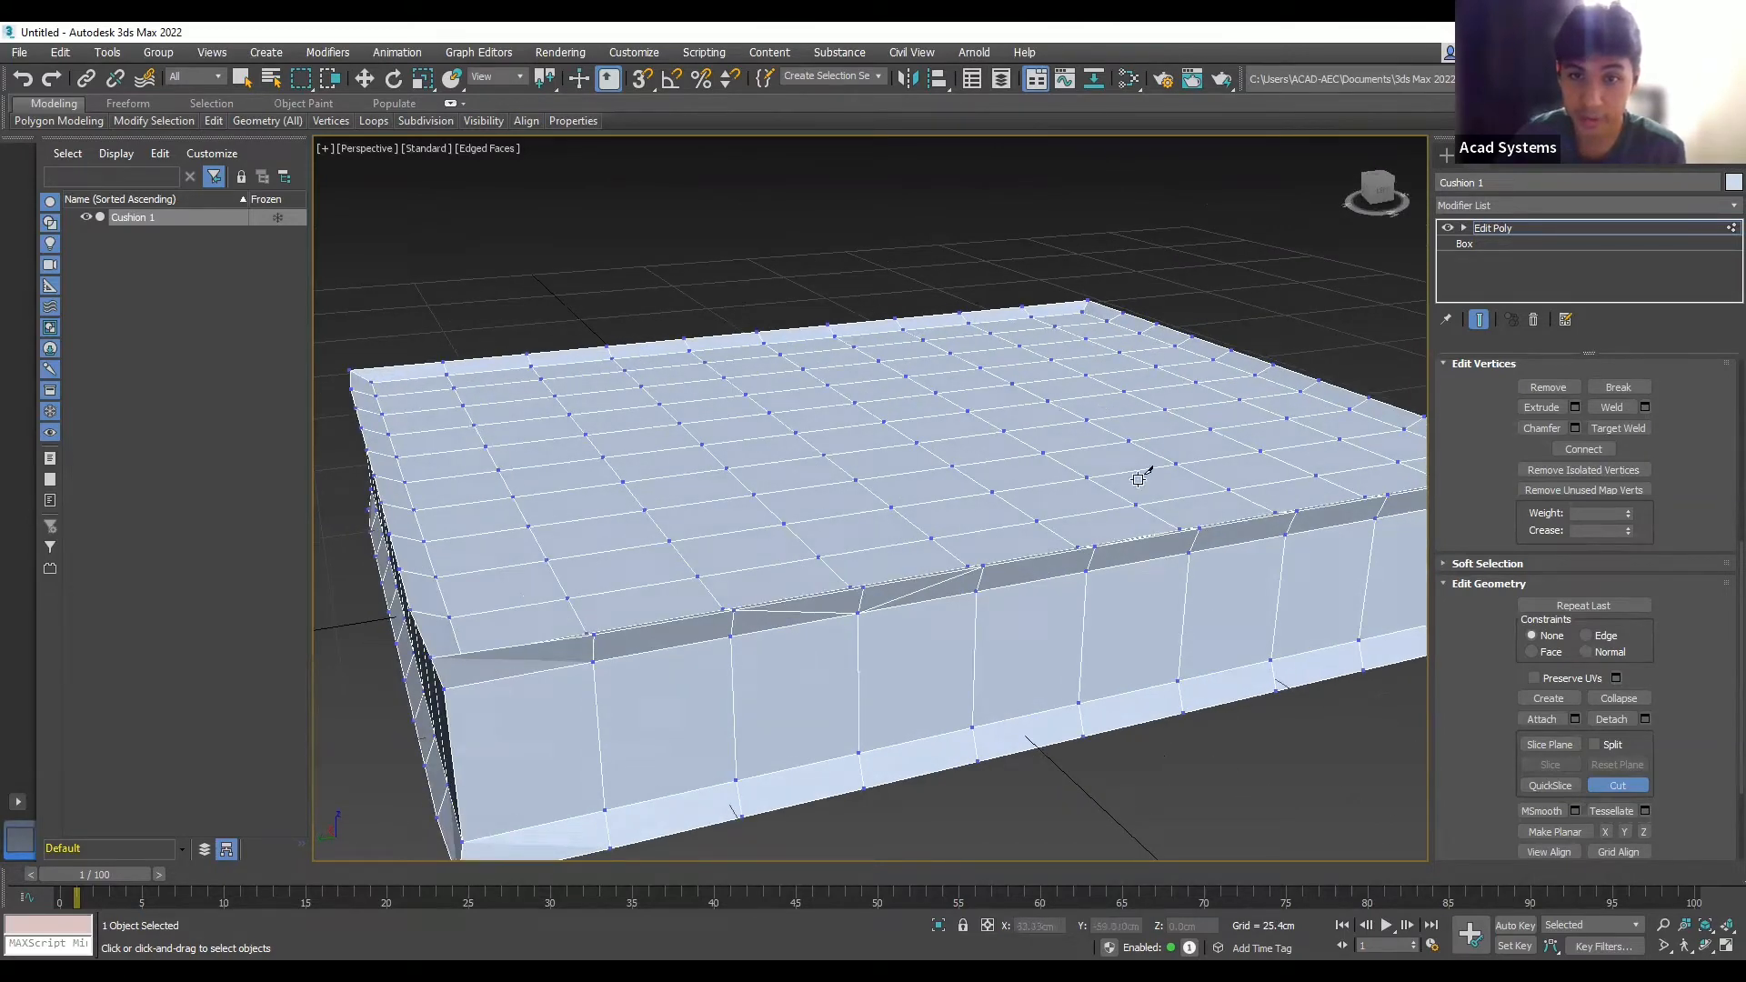
{"action": "middle_click_drag", "start_coordinate": [1232, 577], "coordinate": [1170, 580], "text": "alt"}
{"action": "scroll", "coordinate": [1220, 561], "scroll_direction": "down", "scroll_amount": 3}
{"action": "scroll", "coordinate": [1205, 578], "scroll_direction": "up", "scroll_amount": 3}
{"action": "scroll", "coordinate": [1153, 594], "scroll_direction": "down", "scroll_amount": 5}
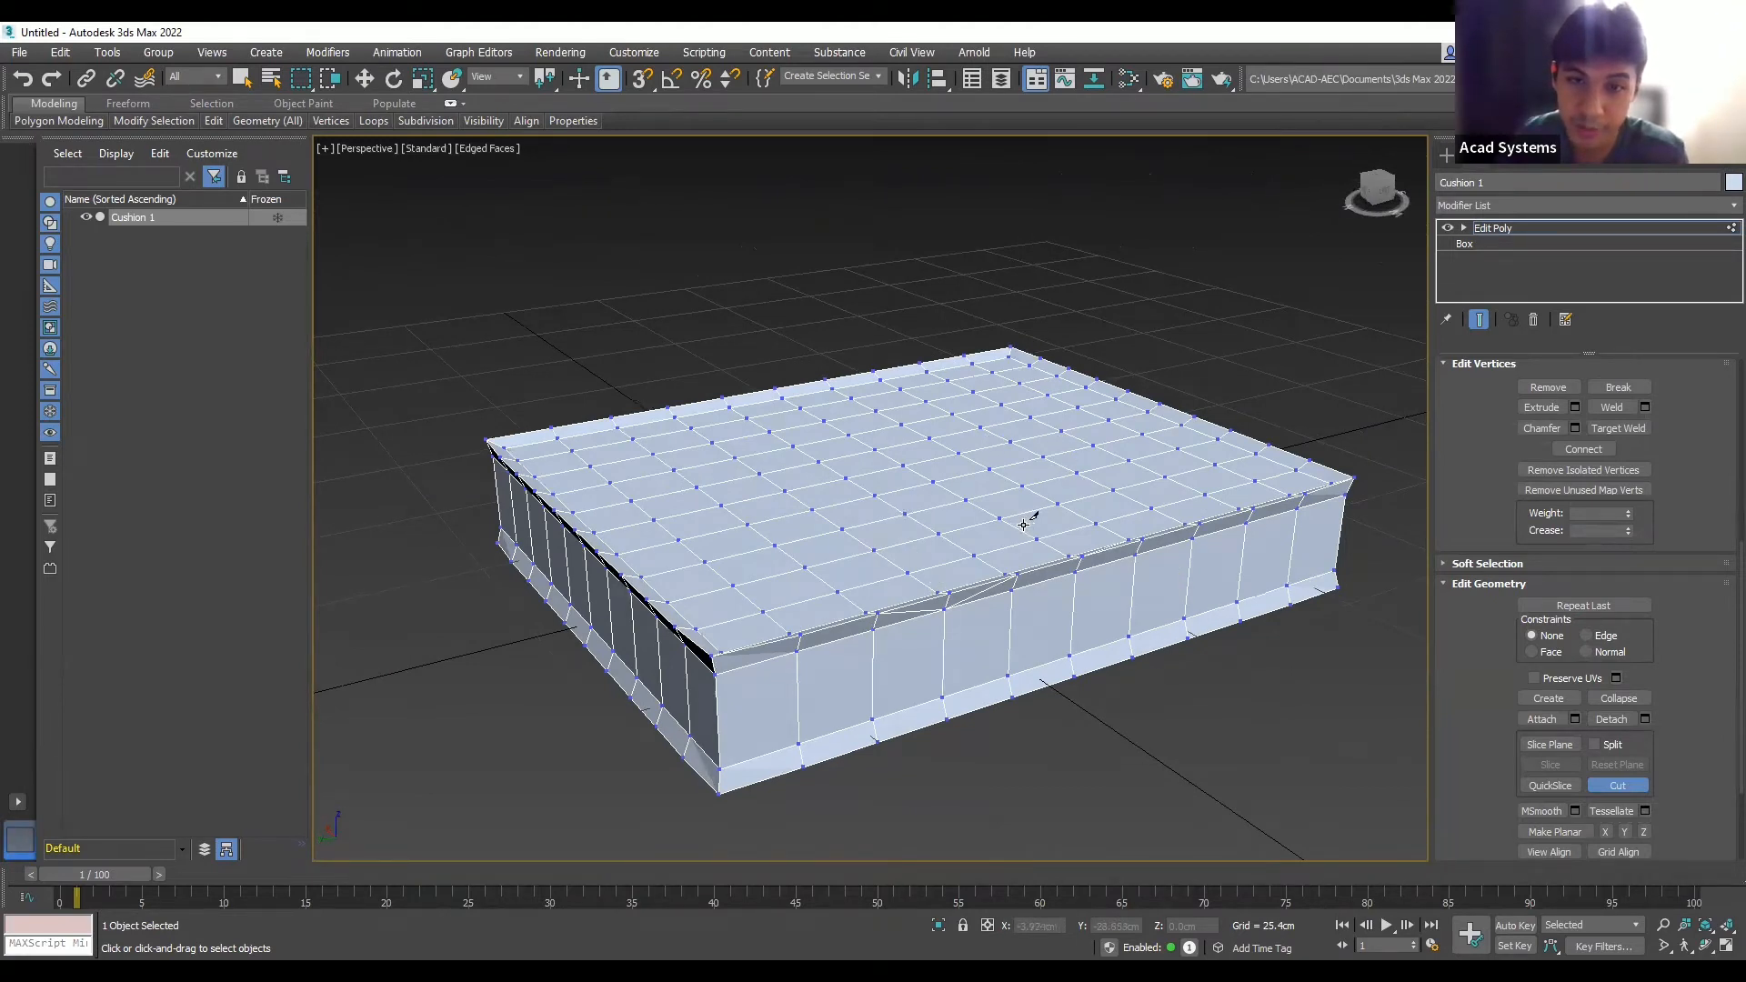
{"action": "scroll", "coordinate": [1024, 525], "scroll_direction": "up", "scroll_amount": 3}
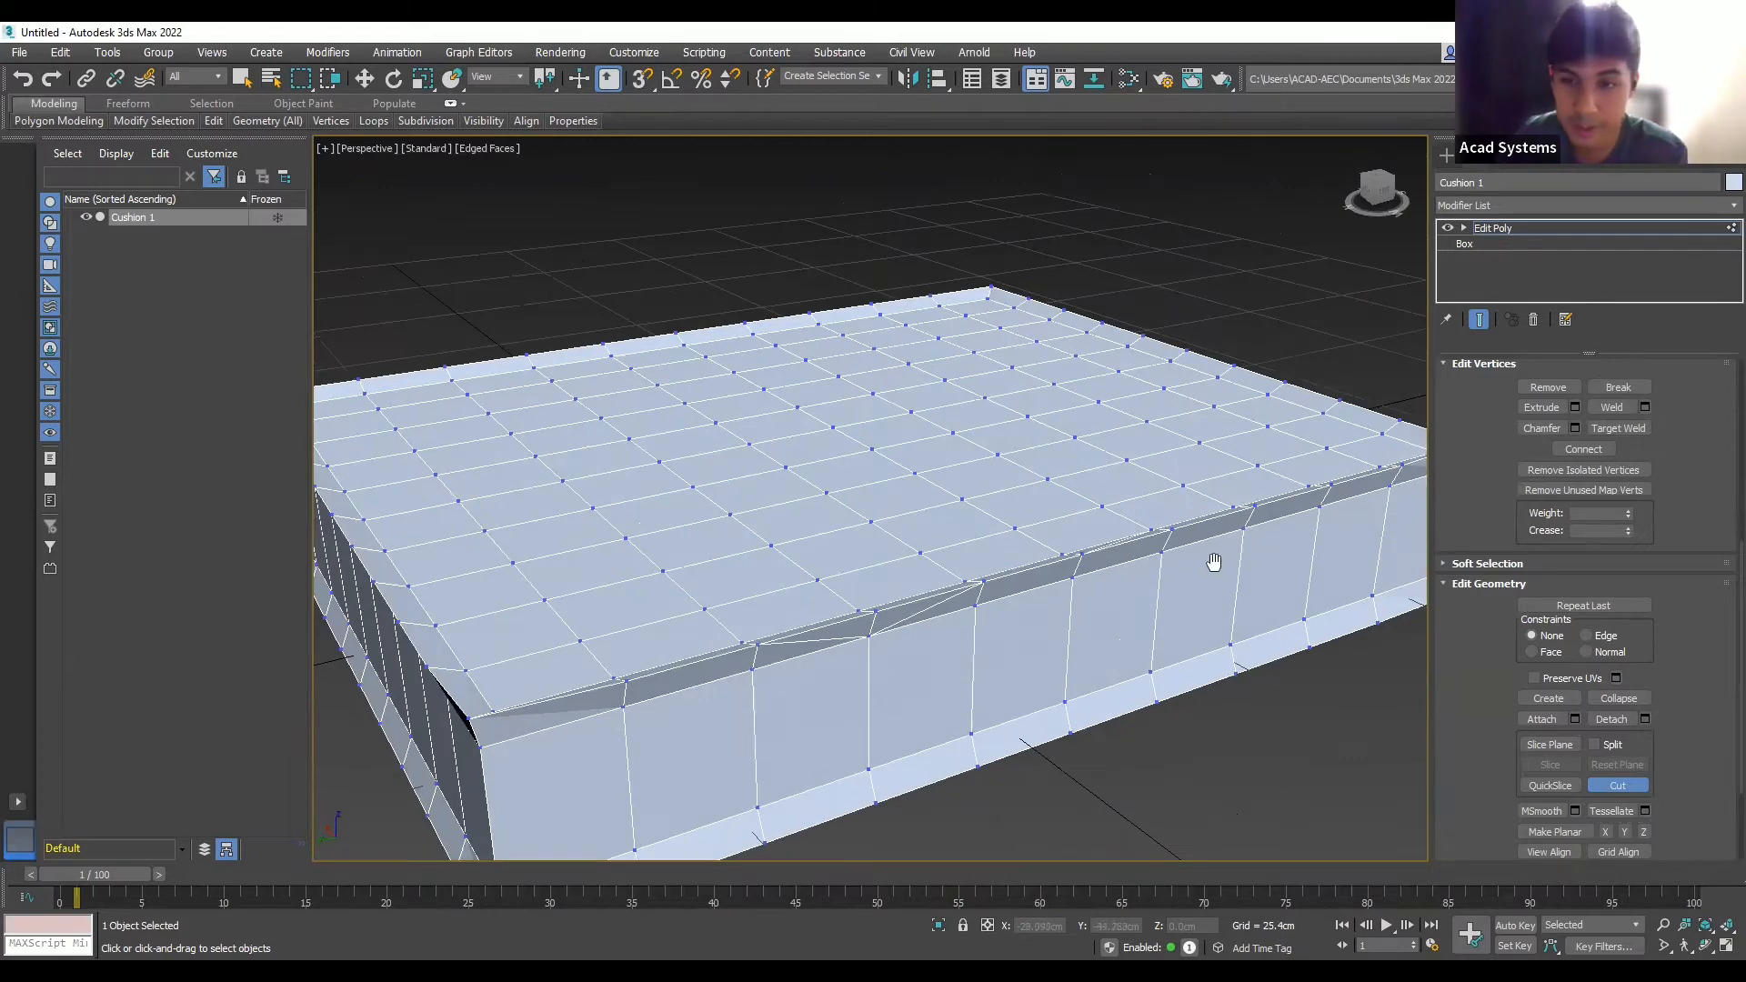
{"action": "mouse_move", "coordinate": [1215, 562]}
{"action": "middle_mouse_down"}
{"action": "mouse_move", "coordinate": [1142, 564]}
{"action": "mouse_move", "coordinate": [1228, 582]}
{"action": "middle_mouse_up"}
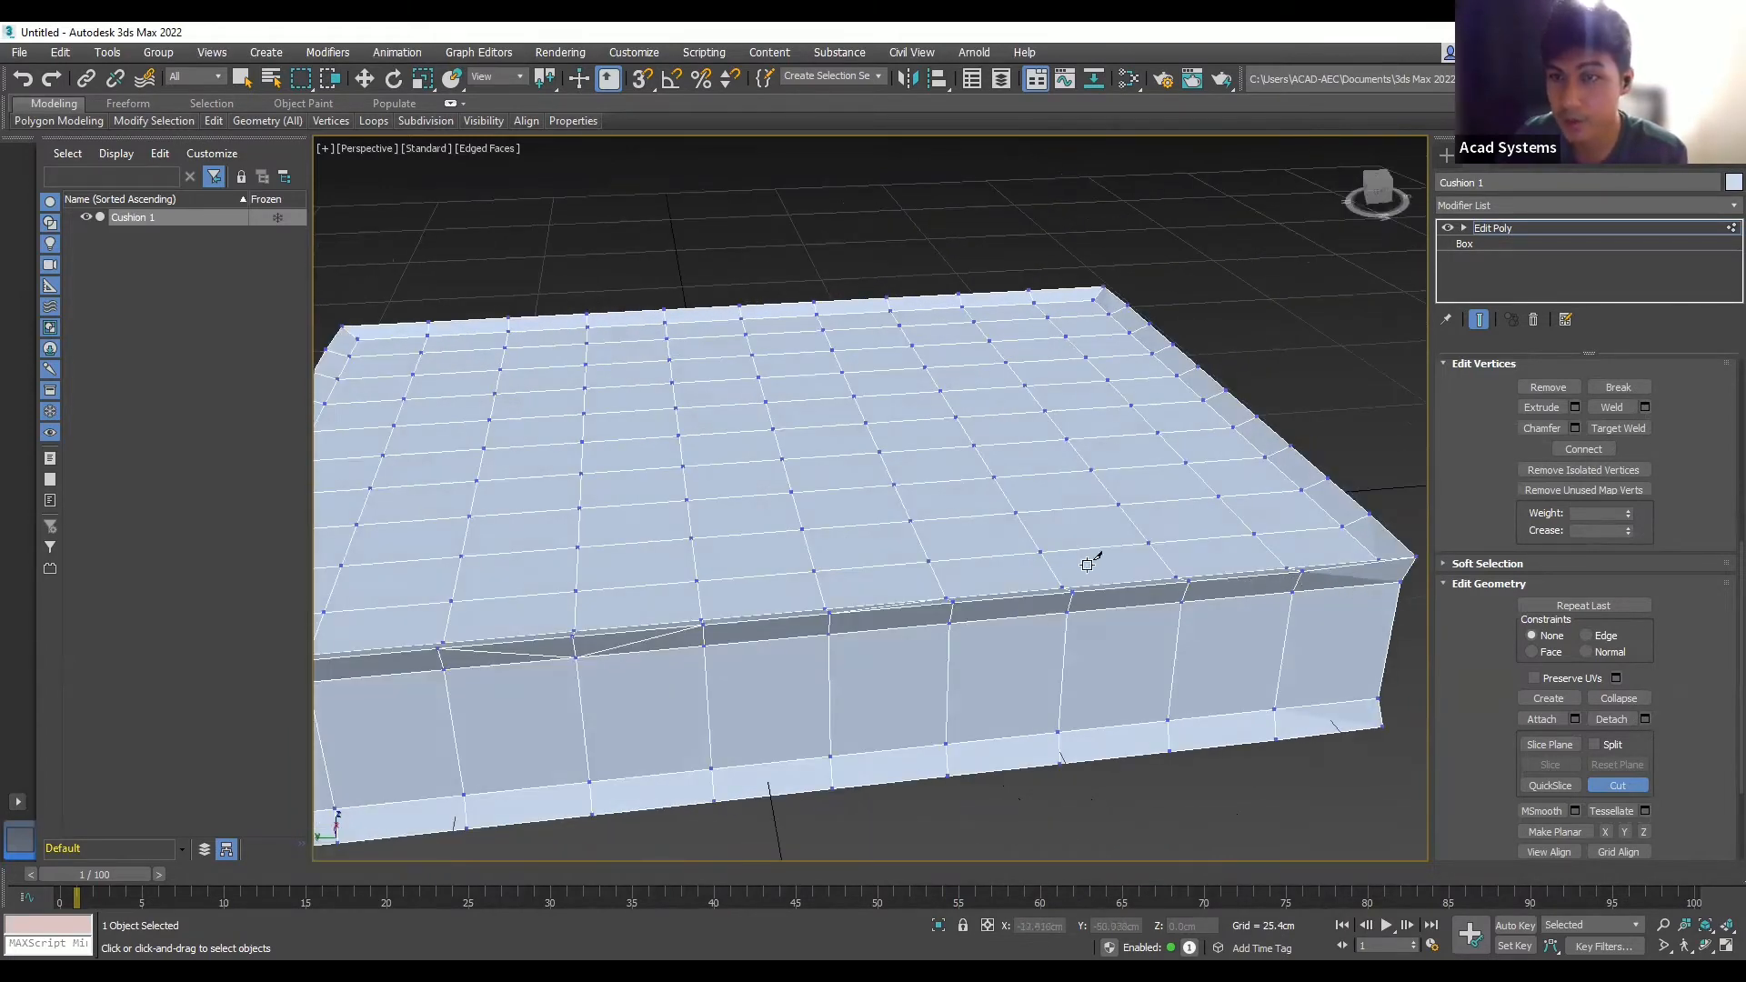
{"action": "key", "text": "z"}
{"action": "scroll", "coordinate": [1368, 539], "scroll_direction": "up", "scroll_amount": 5}
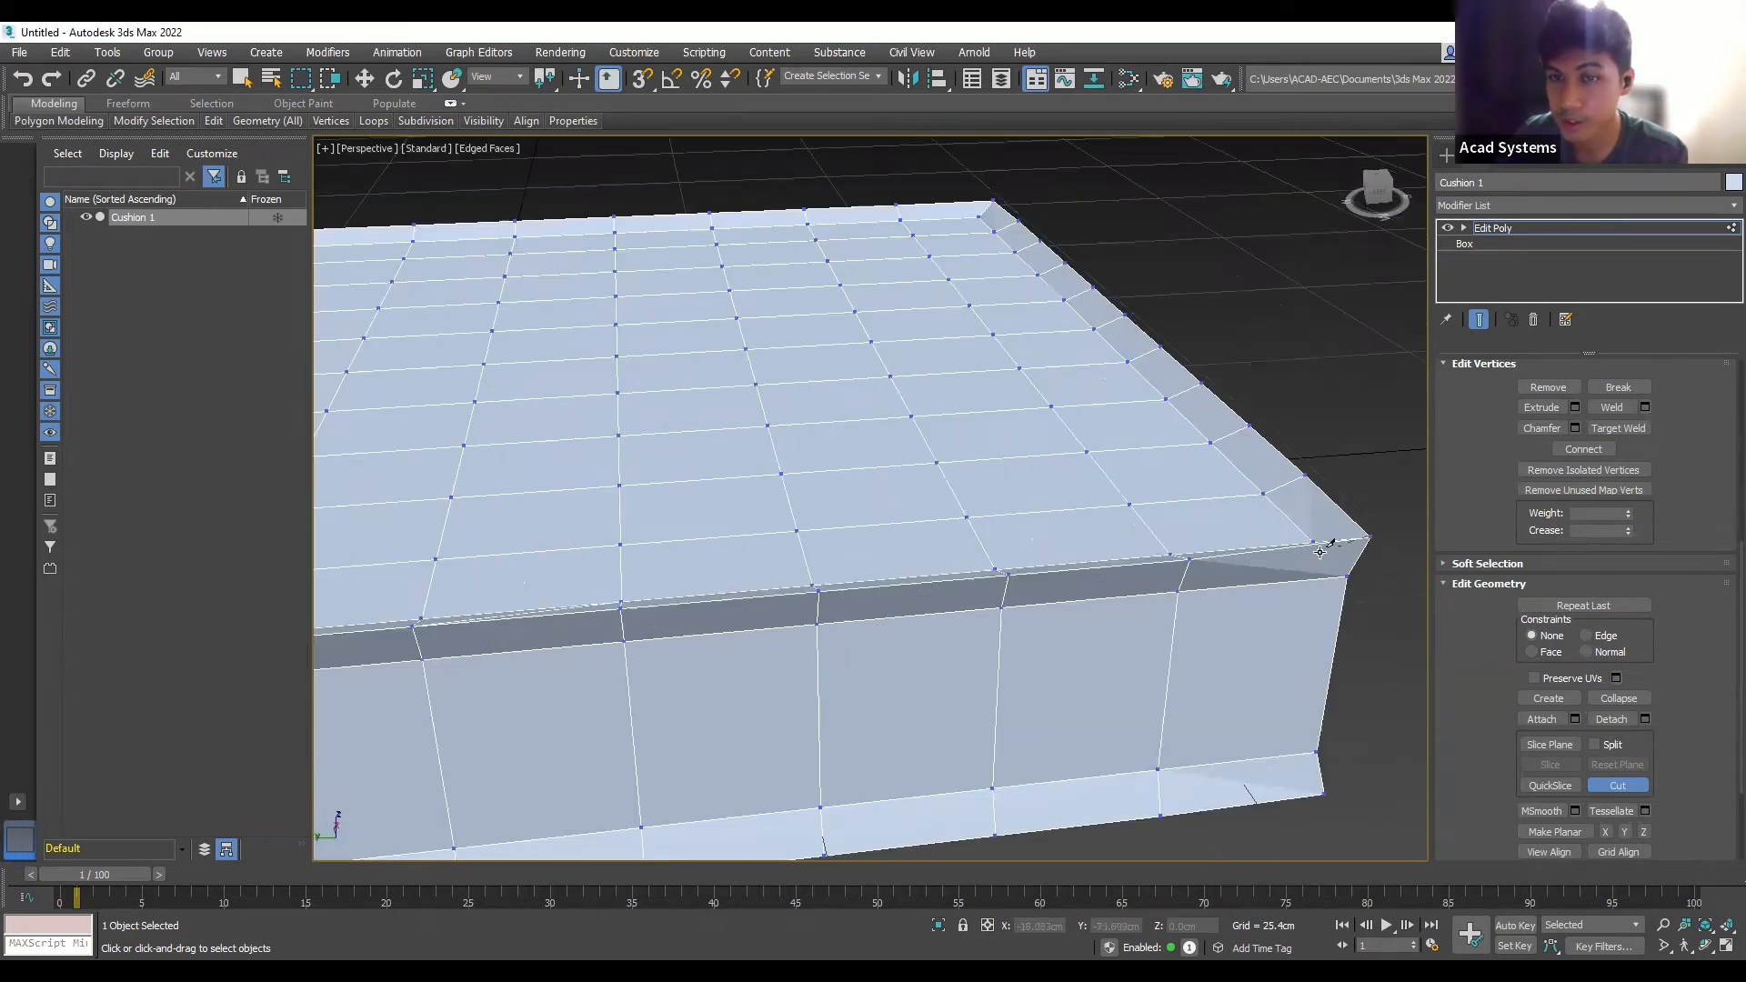
{"action": "left_click", "coordinate": [1184, 584]}
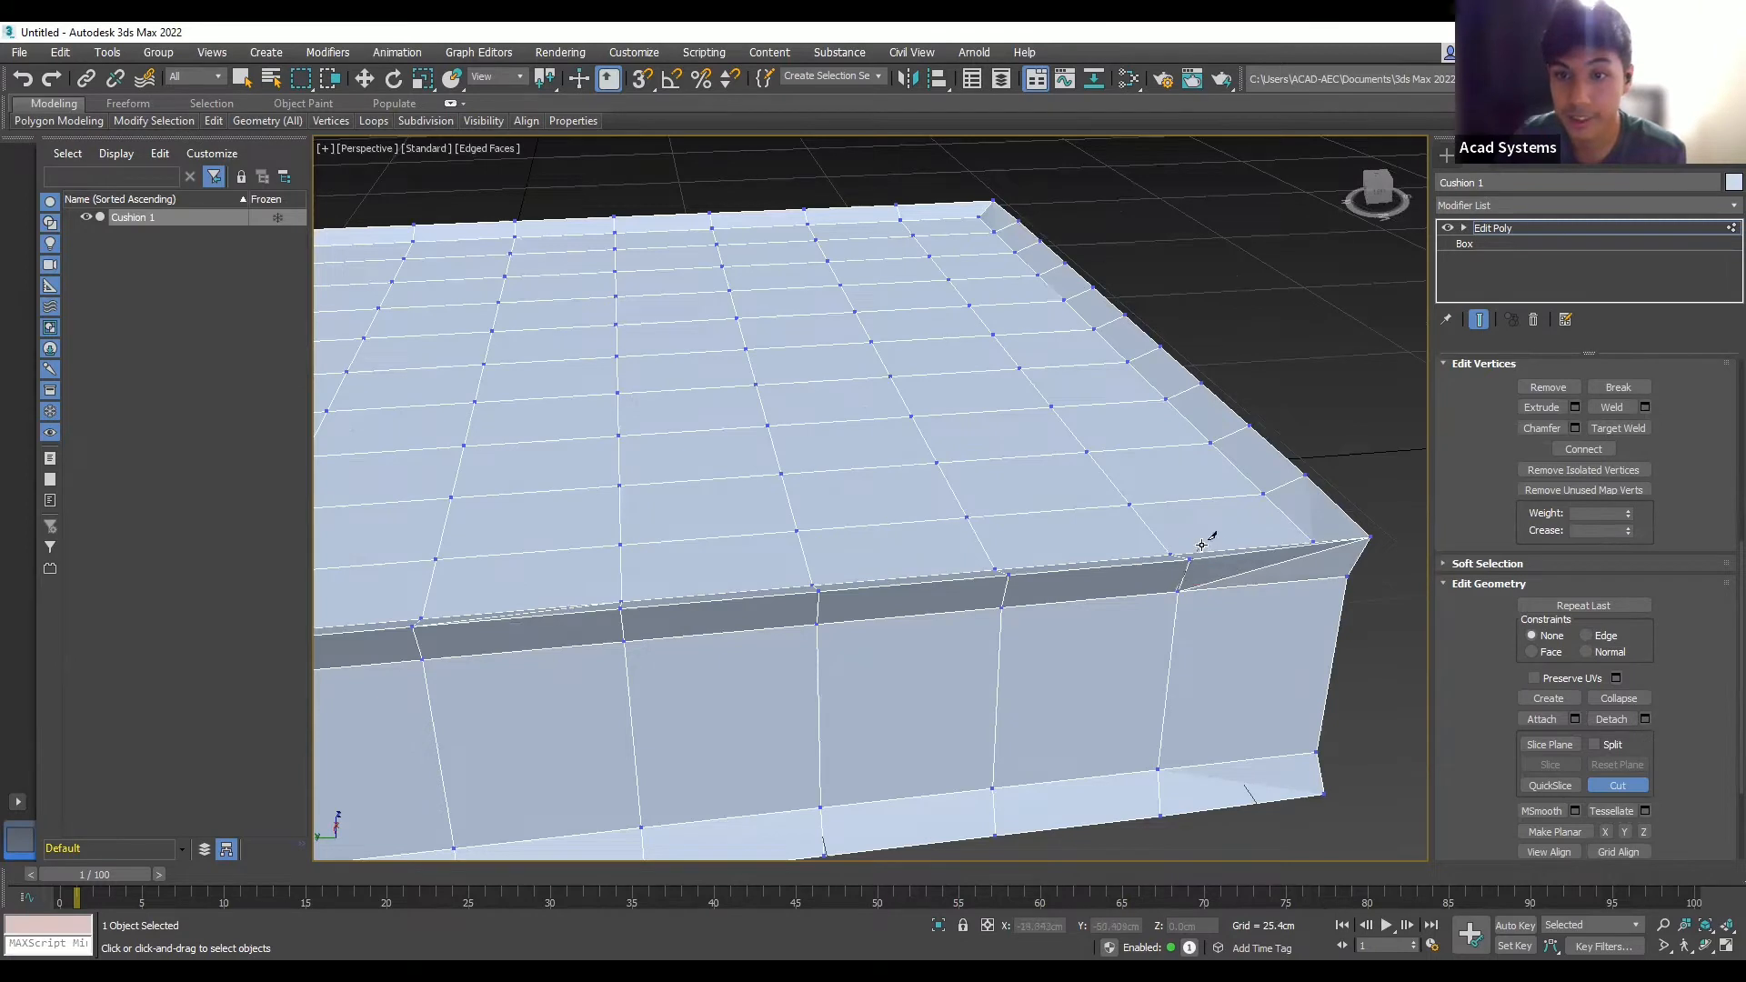
- Cut through a top-edge vertex, then add cut points along the chamfer edge
{"action": "left_click", "coordinate": [819, 591]}
{"action": "left_click", "coordinate": [918, 613]}
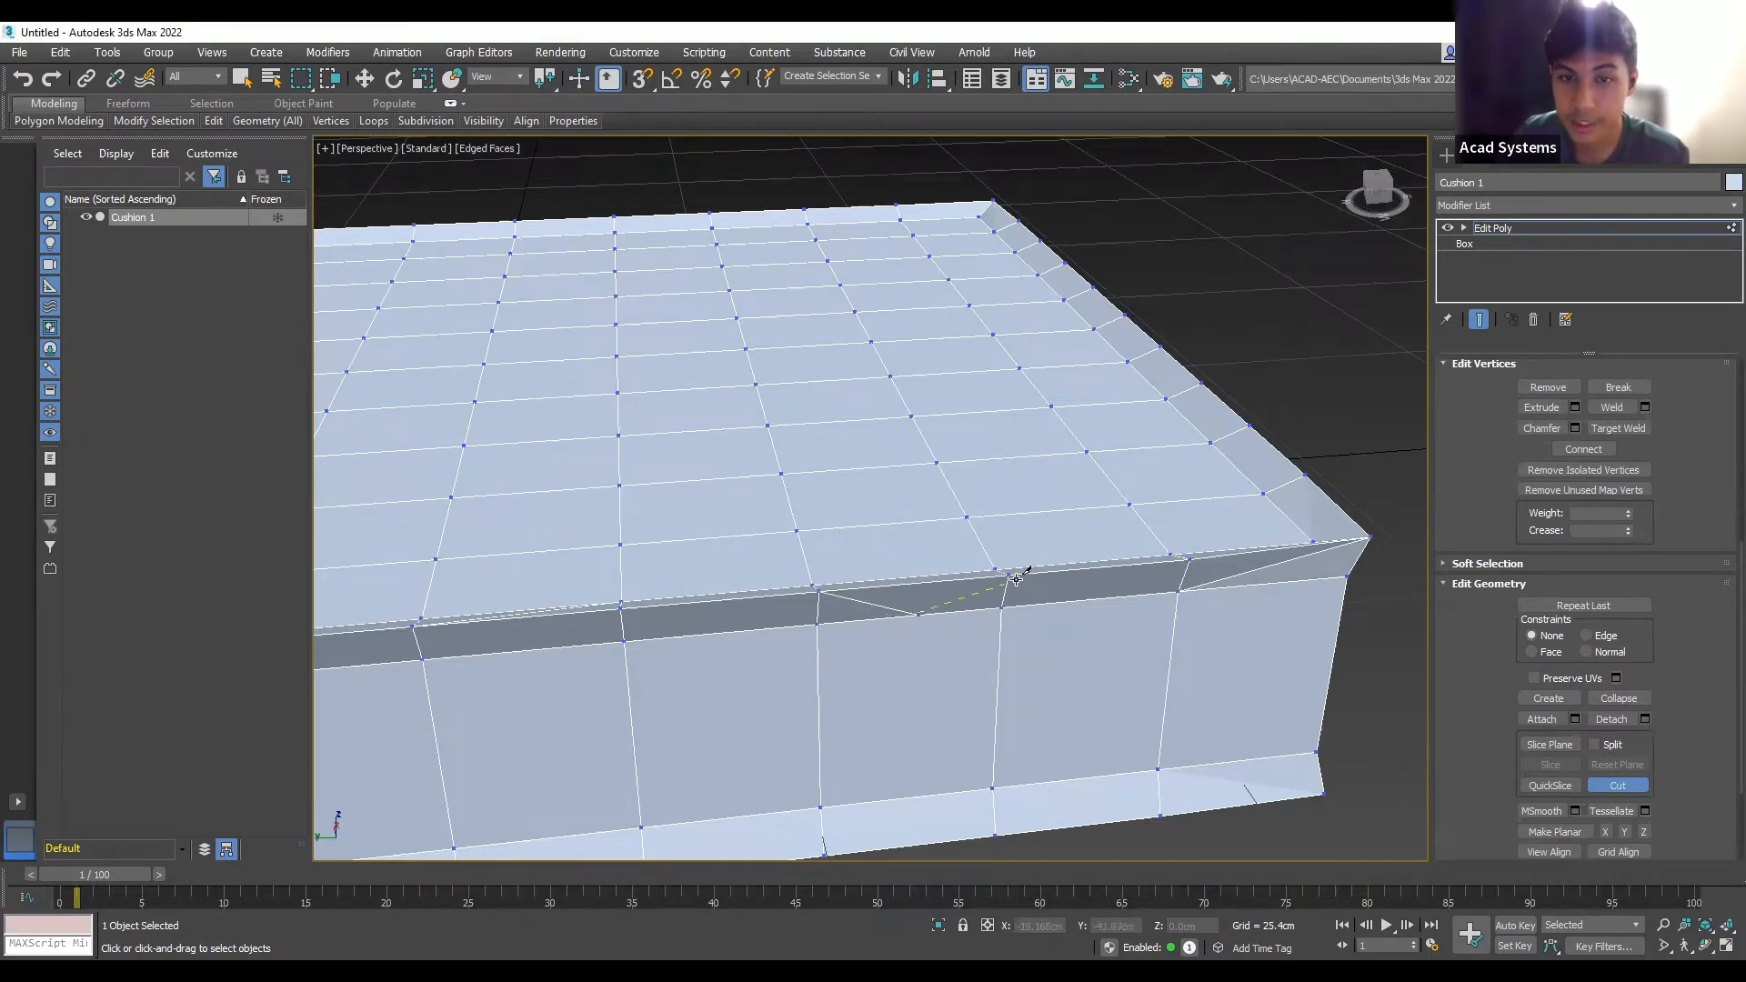
{"action": "left_click", "coordinate": [1010, 575]}
{"action": "middle_click_drag", "start_coordinate": [1041, 585], "coordinate": [1148, 553], "text": "alt"}
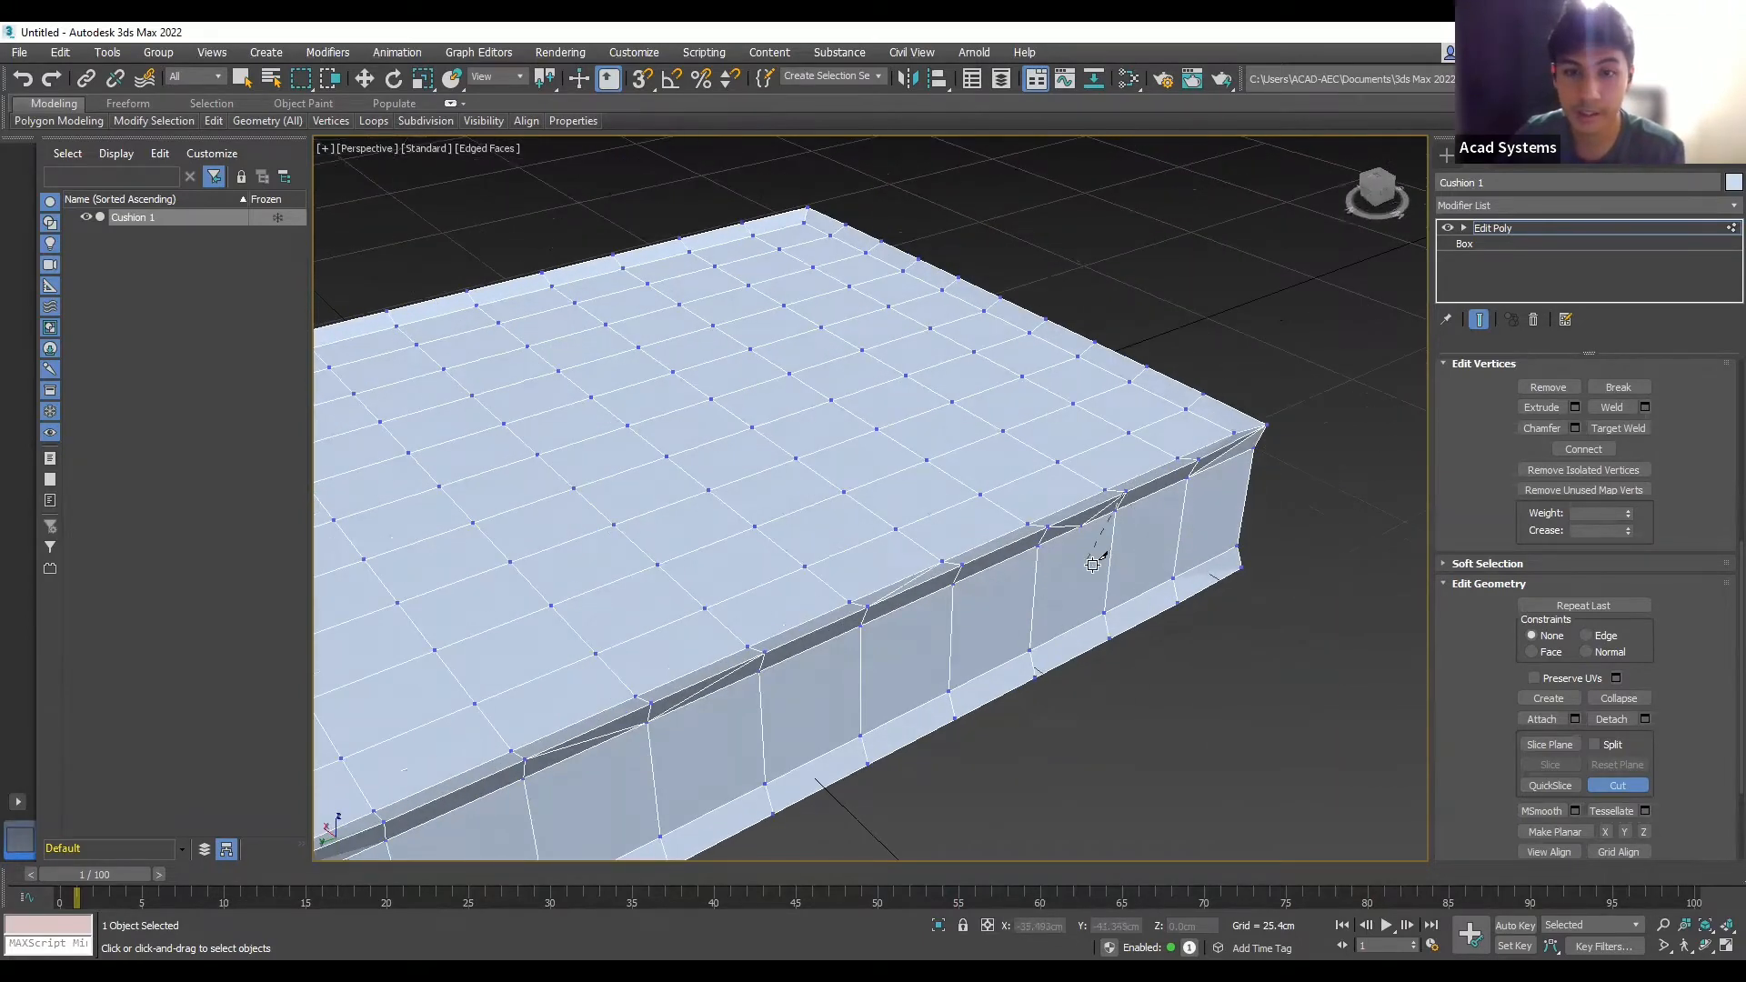
{"action": "key", "text": "End"}
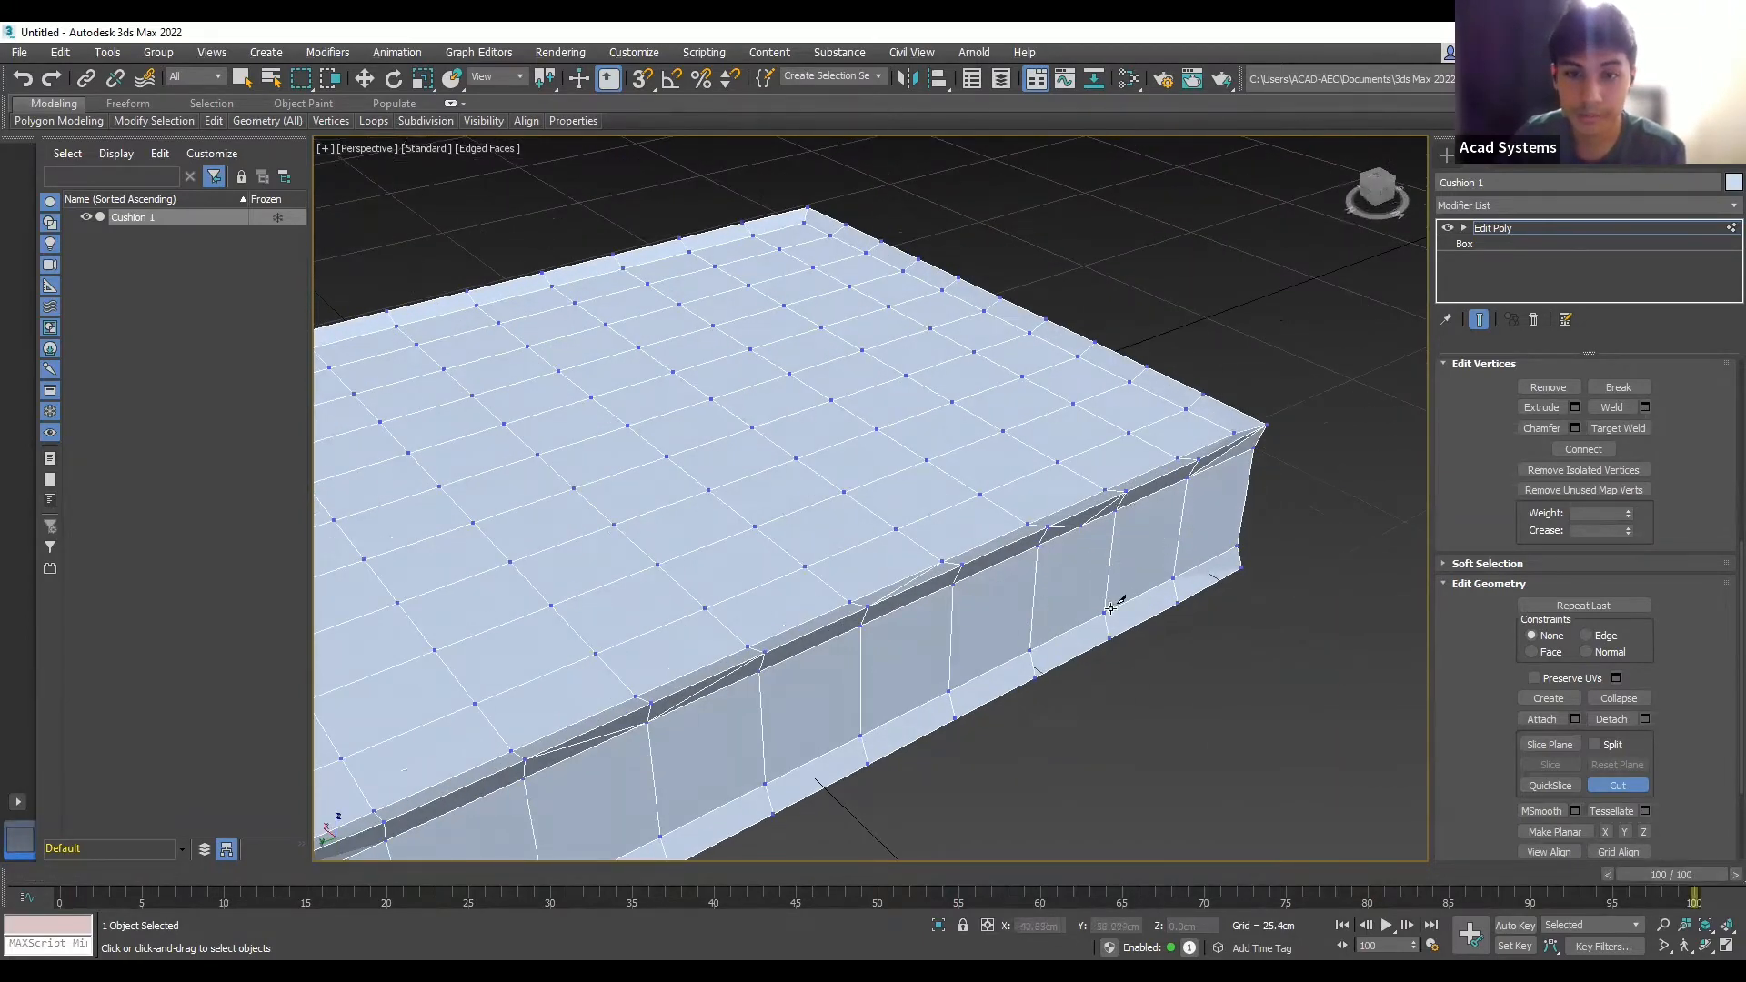
{"action": "middle_click_drag", "start_coordinate": [1134, 627], "coordinate": [1141, 584], "text": "alt"}
{"action": "scroll", "coordinate": [1141, 583], "scroll_direction": "down", "scroll_amount": 3}
{"action": "scroll", "coordinate": [731, 675], "scroll_direction": "up", "scroll_amount": 2}
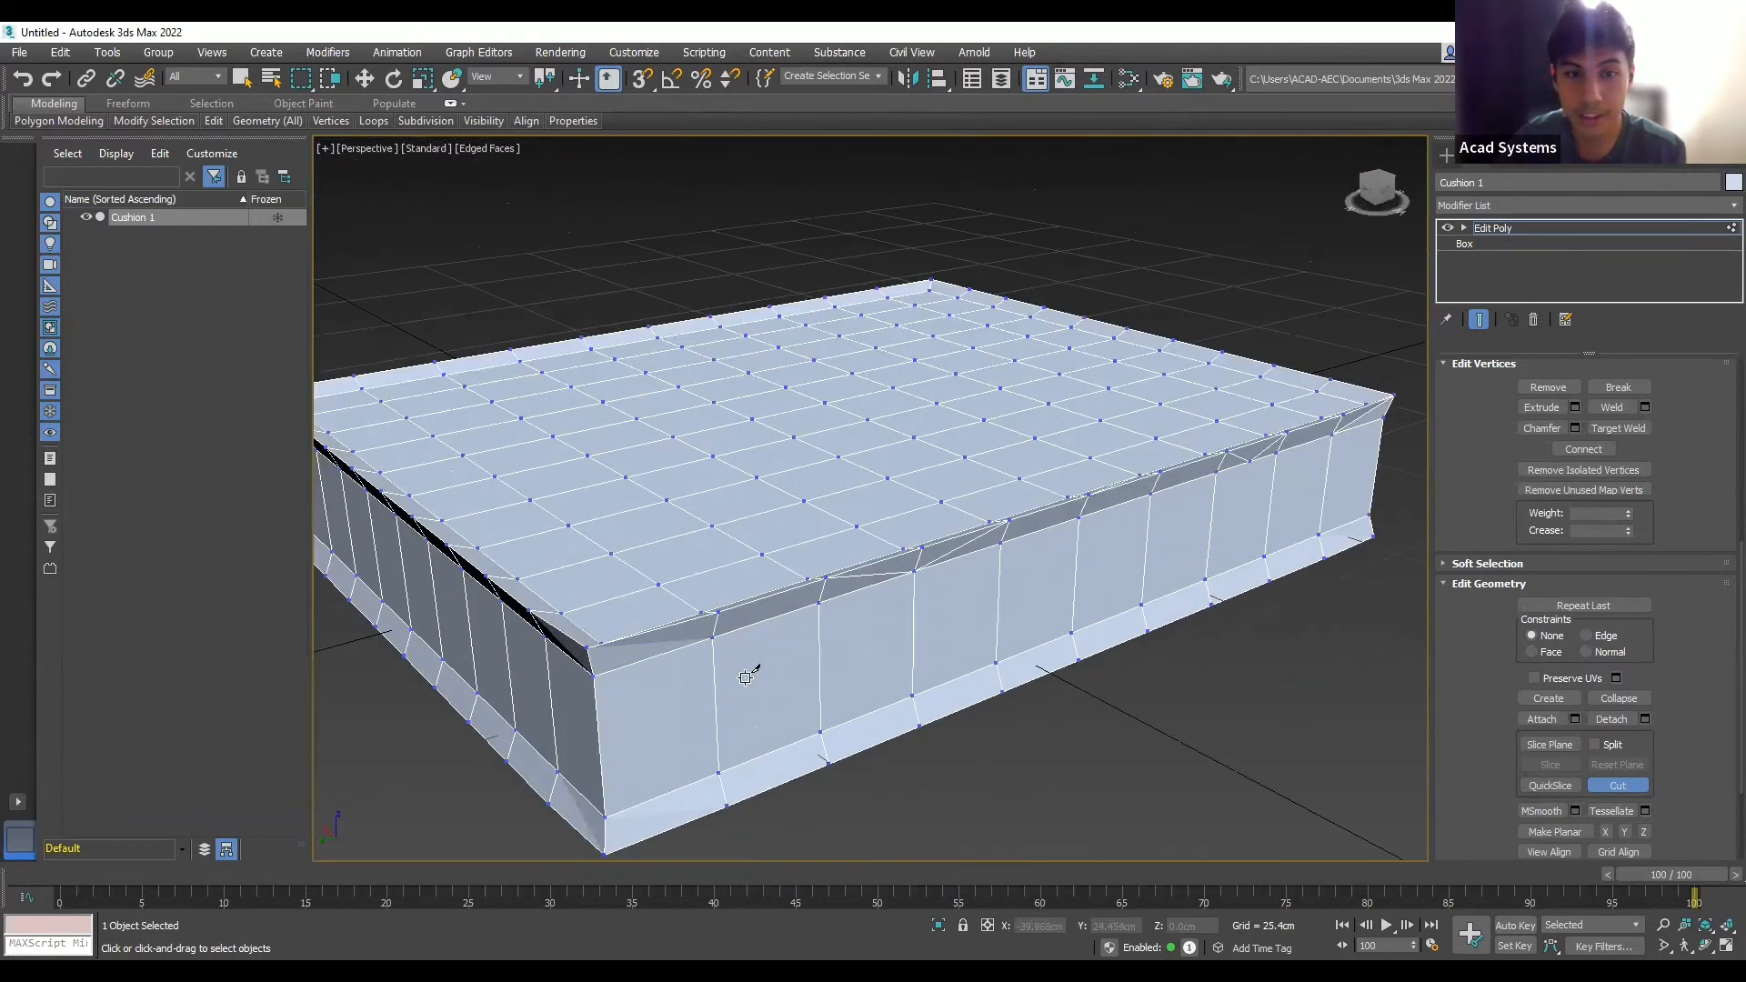
{"action": "middle_click_drag", "start_coordinate": [955, 656], "coordinate": [722, 651], "text": "alt"}
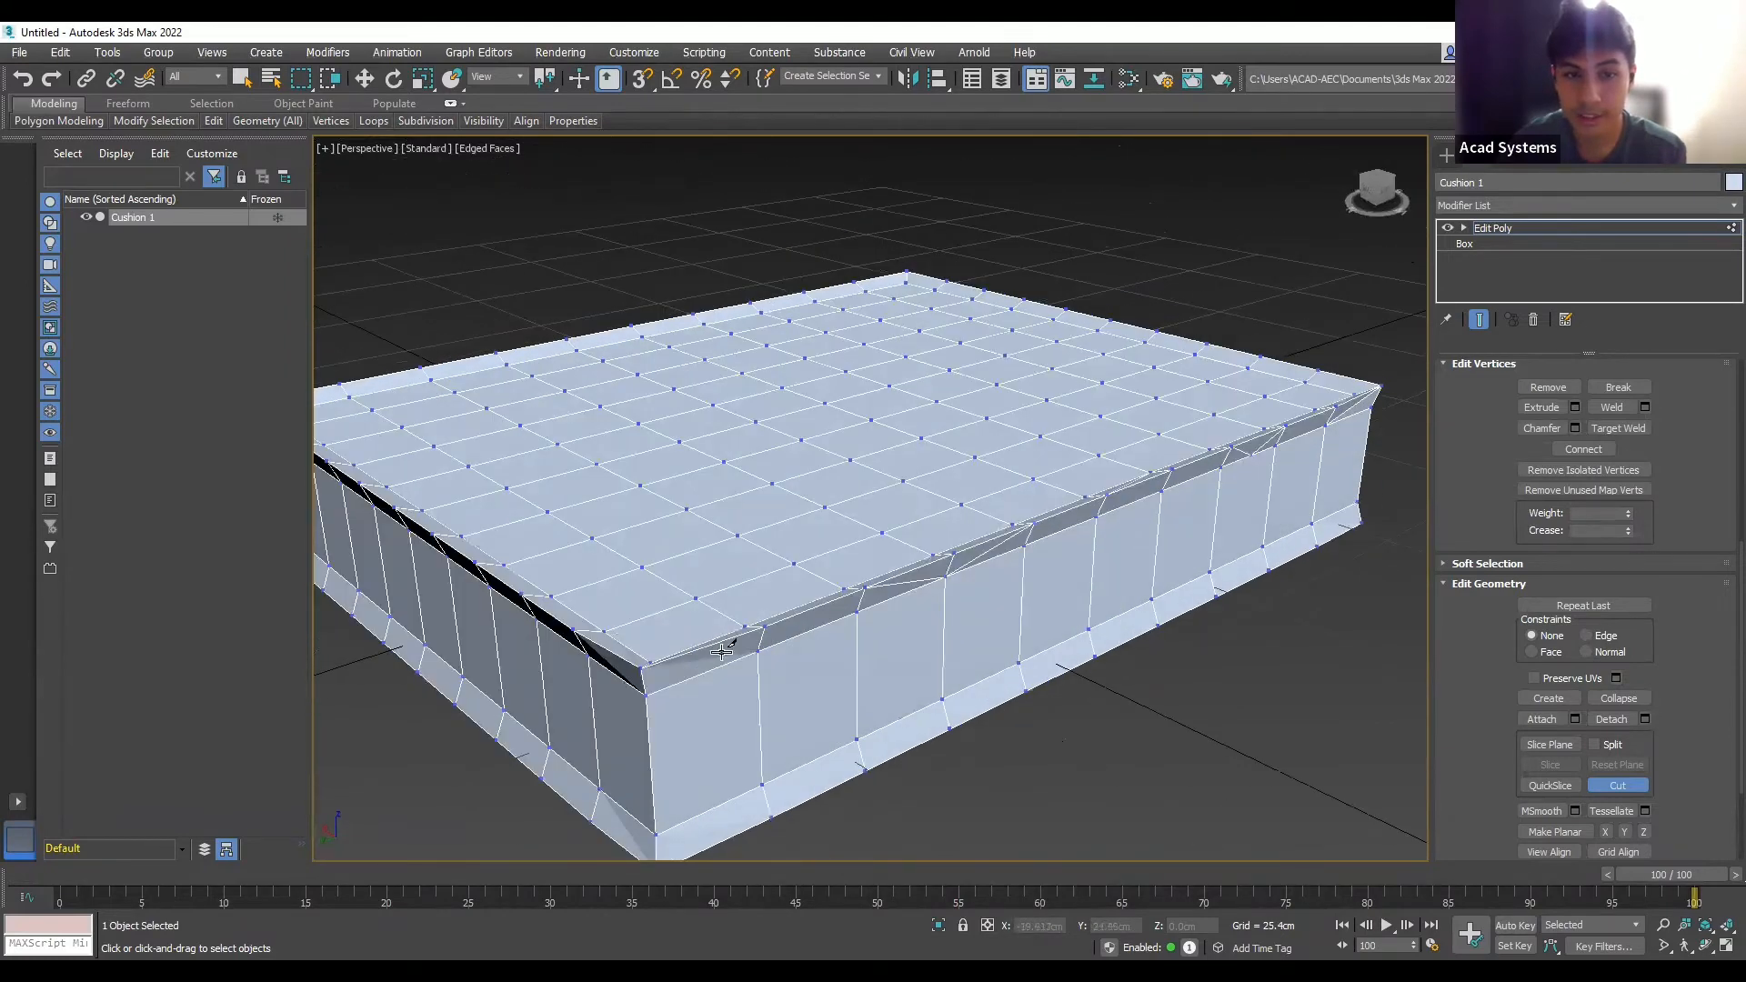
{"action": "left_click", "coordinate": [764, 627]}
{"action": "left_click", "coordinate": [718, 666]}
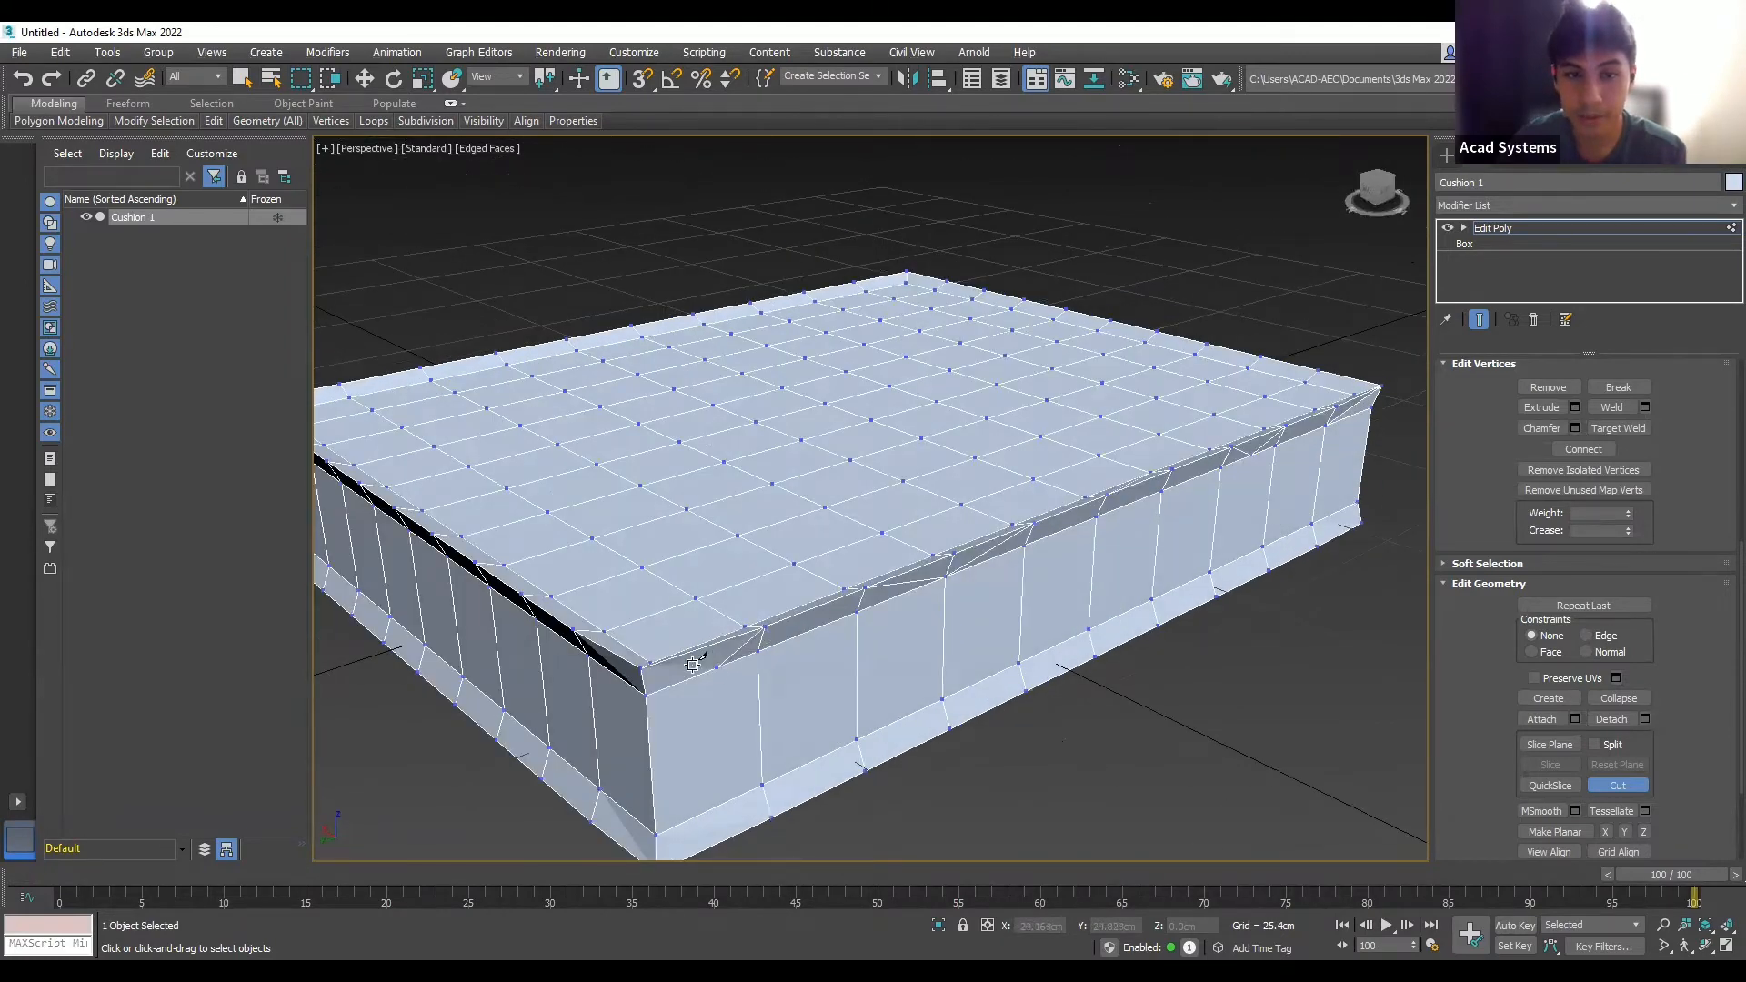
{"action": "left_click", "coordinate": [641, 668]}
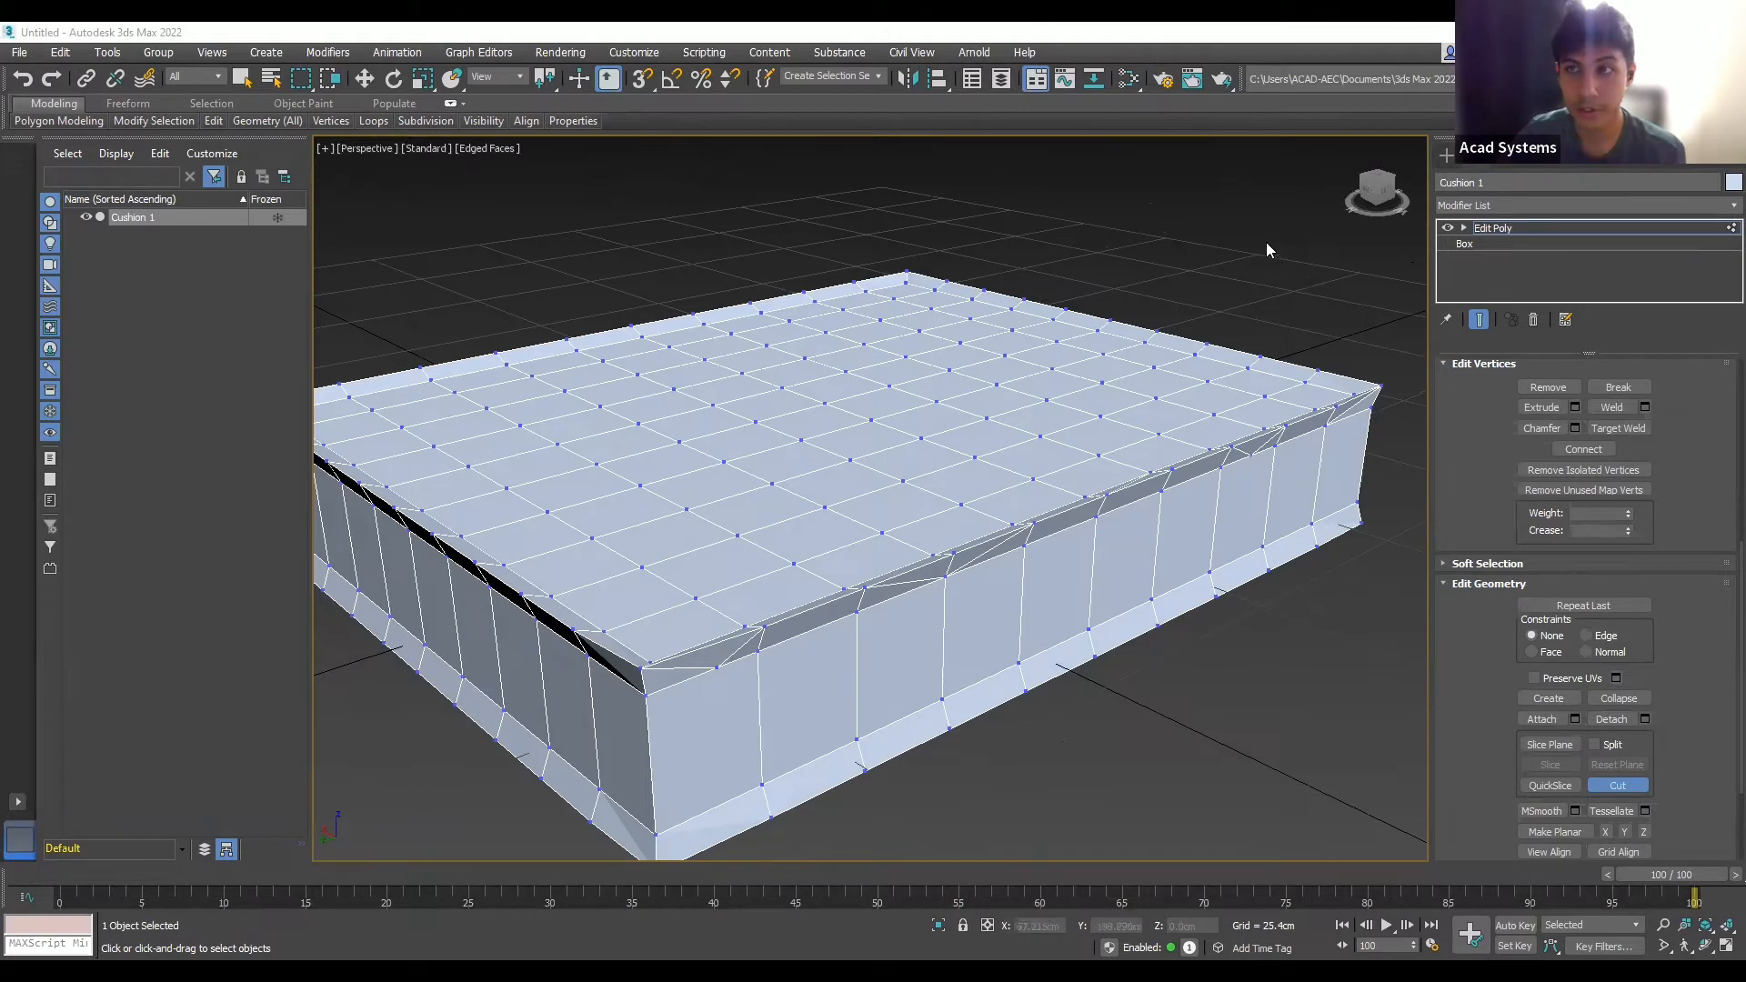
{"action": "scroll", "coordinate": [1191, 538], "scroll_direction": "up", "scroll_amount": 2}
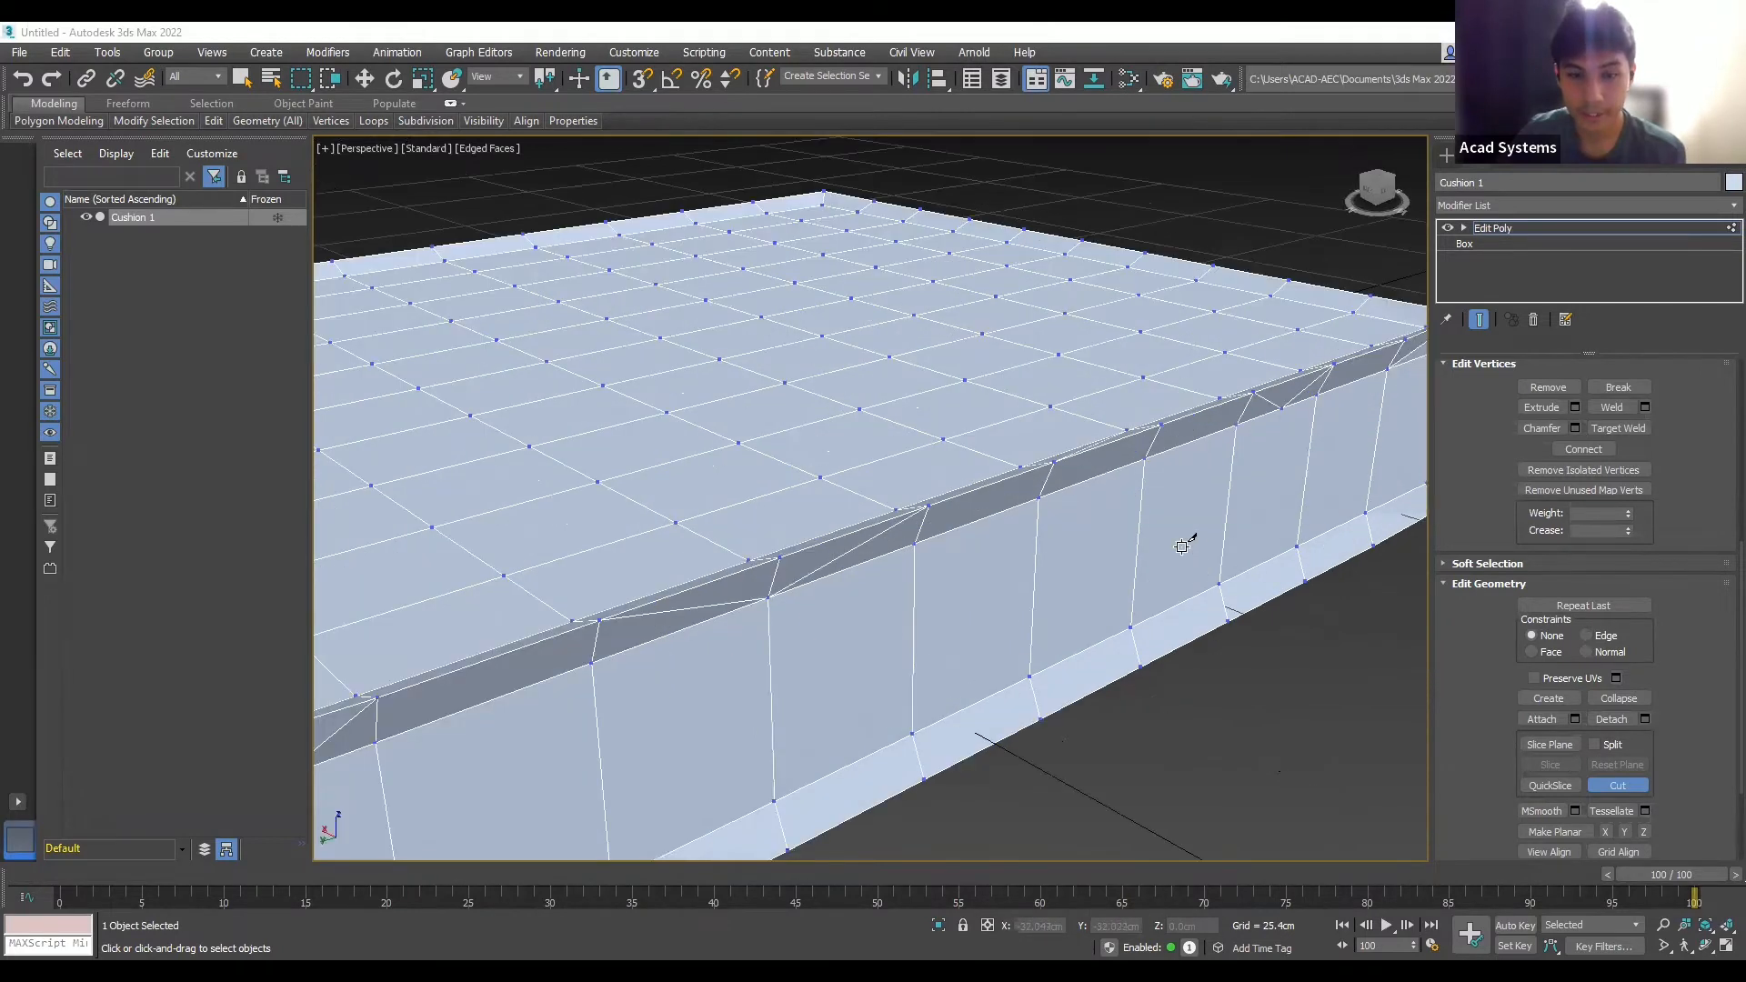
{"action": "scroll", "coordinate": [952, 813], "scroll_direction": "down", "scroll_amount": 3}
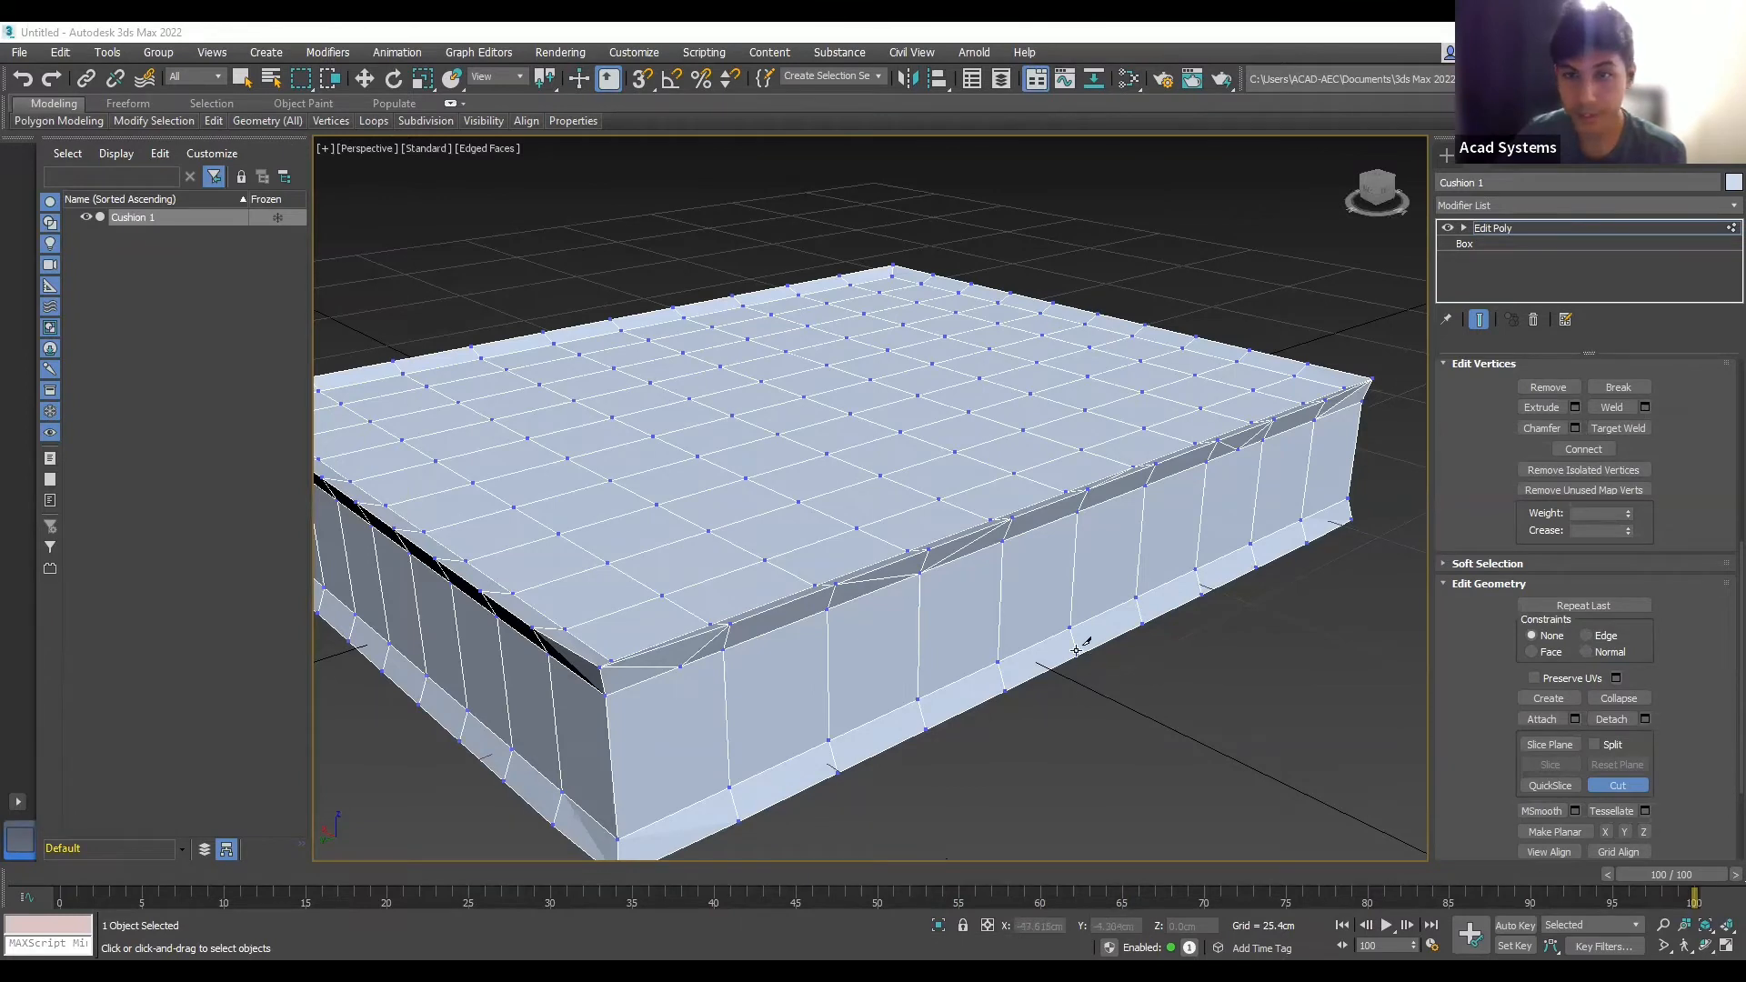
{"action": "middle_click_drag", "start_coordinate": [1078, 647], "coordinate": [1085, 654], "text": "alt"}
{"action": "scroll", "coordinate": [1104, 368], "scroll_direction": "down", "scroll_amount": 3}
{"action": "scroll", "coordinate": [1120, 446], "scroll_direction": "up", "scroll_amount": 3}
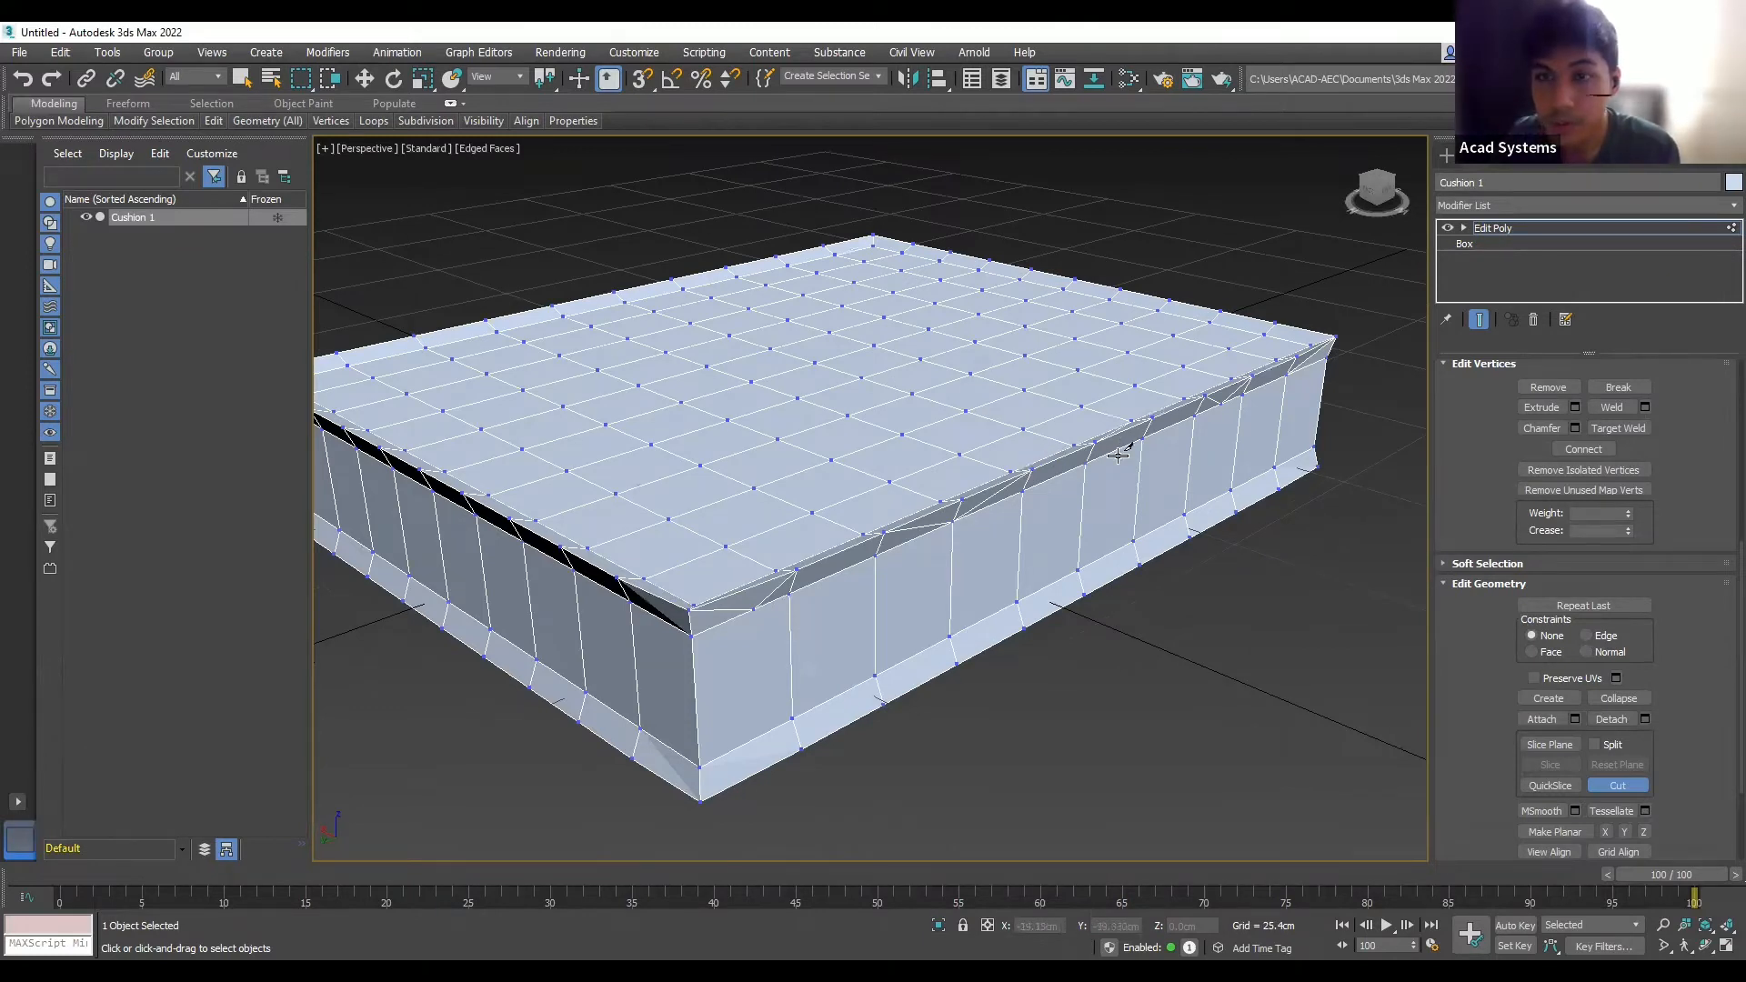
{"action": "scroll", "coordinate": [1483, 513], "scroll_direction": "up", "scroll_amount": 2}
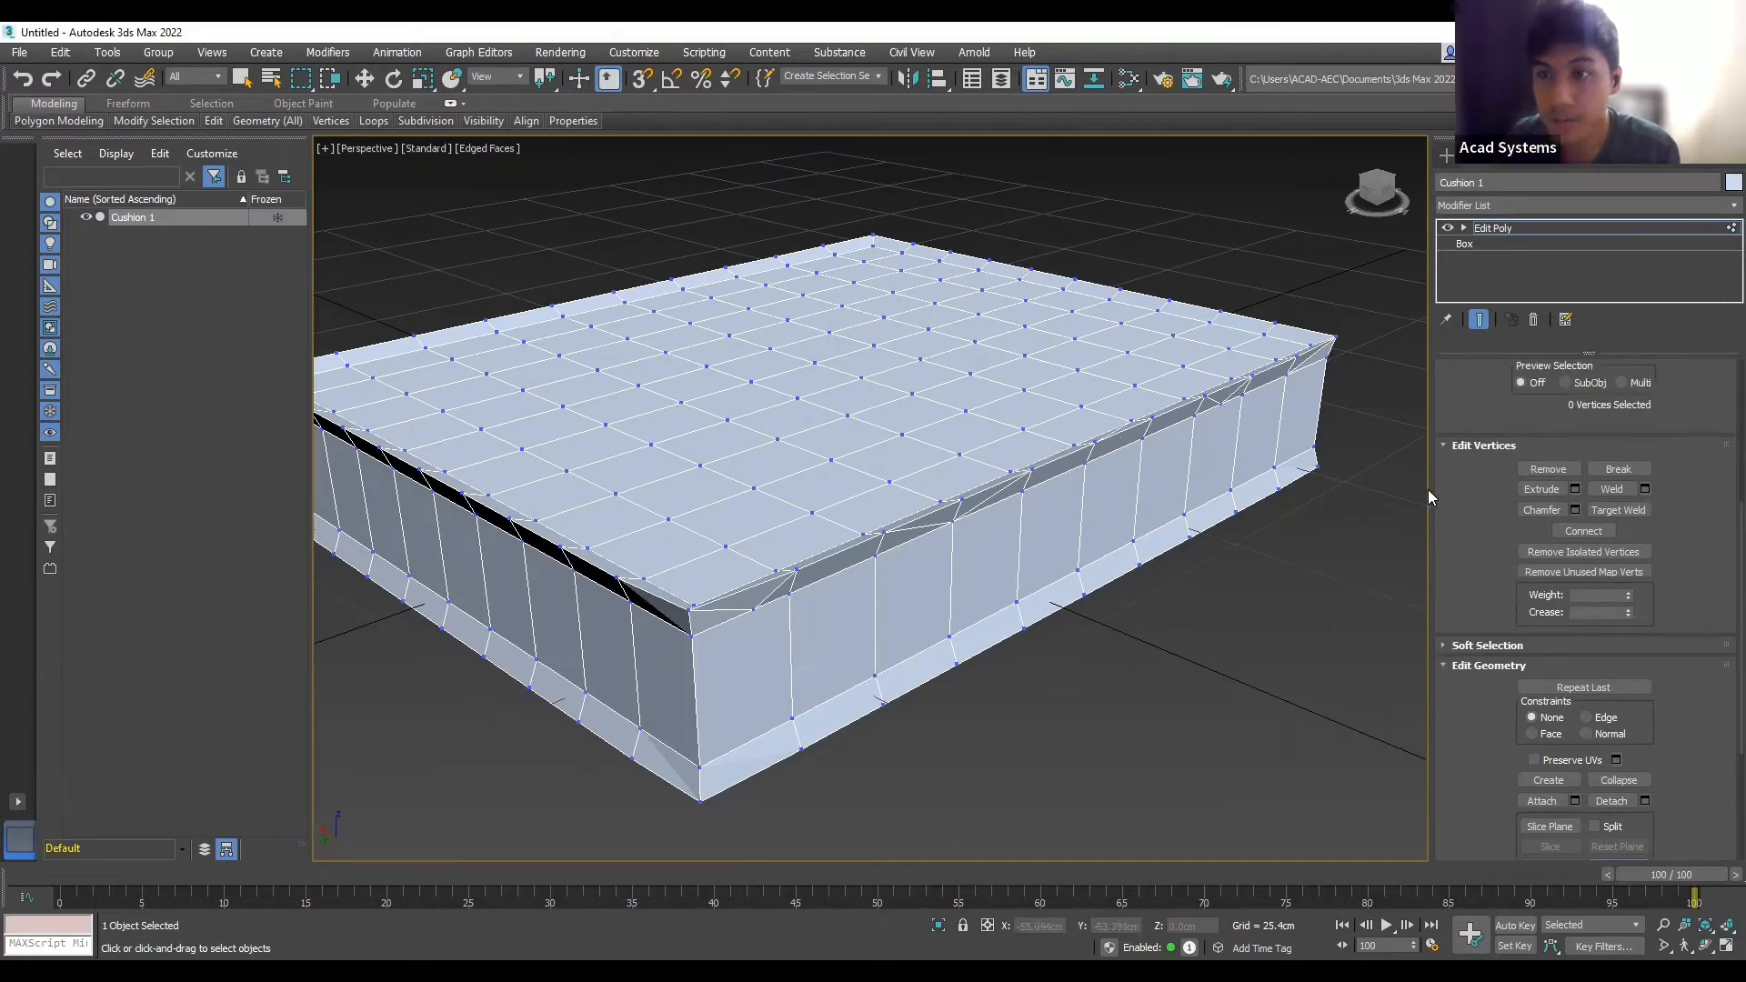
{"action": "scroll", "coordinate": [1550, 498], "scroll_direction": "up", "scroll_amount": 4}
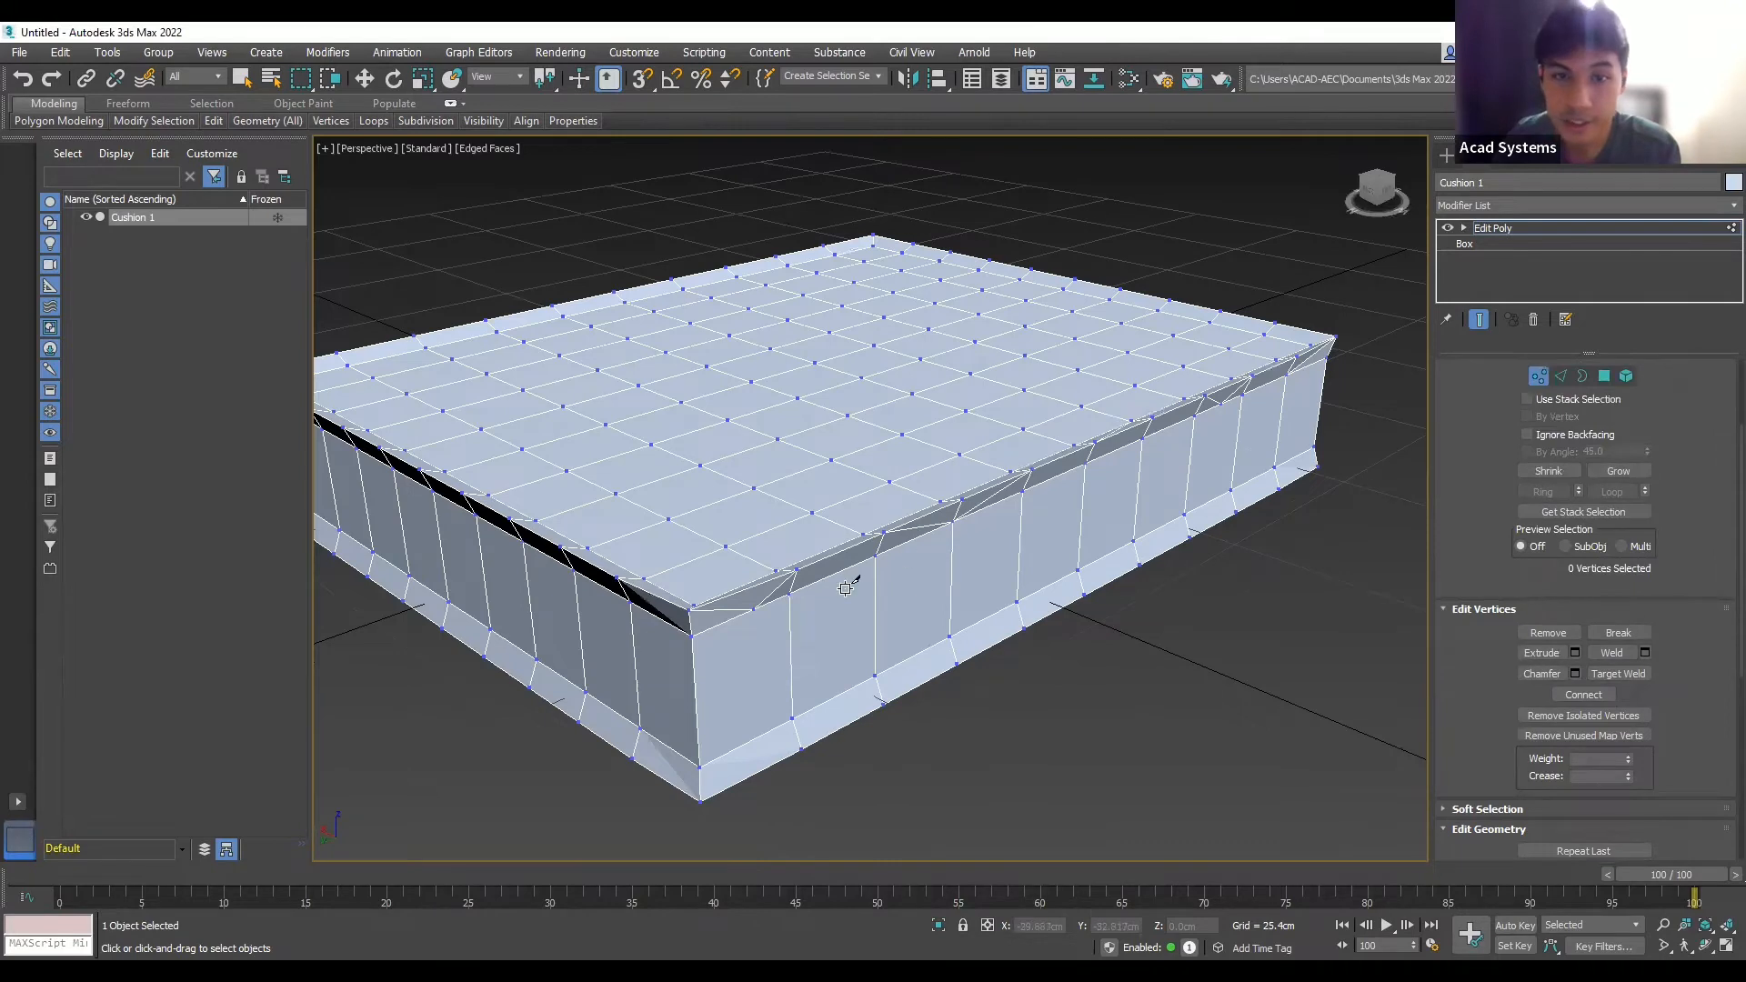
{"action": "scroll", "coordinate": [866, 578], "scroll_direction": "up", "scroll_amount": 2}
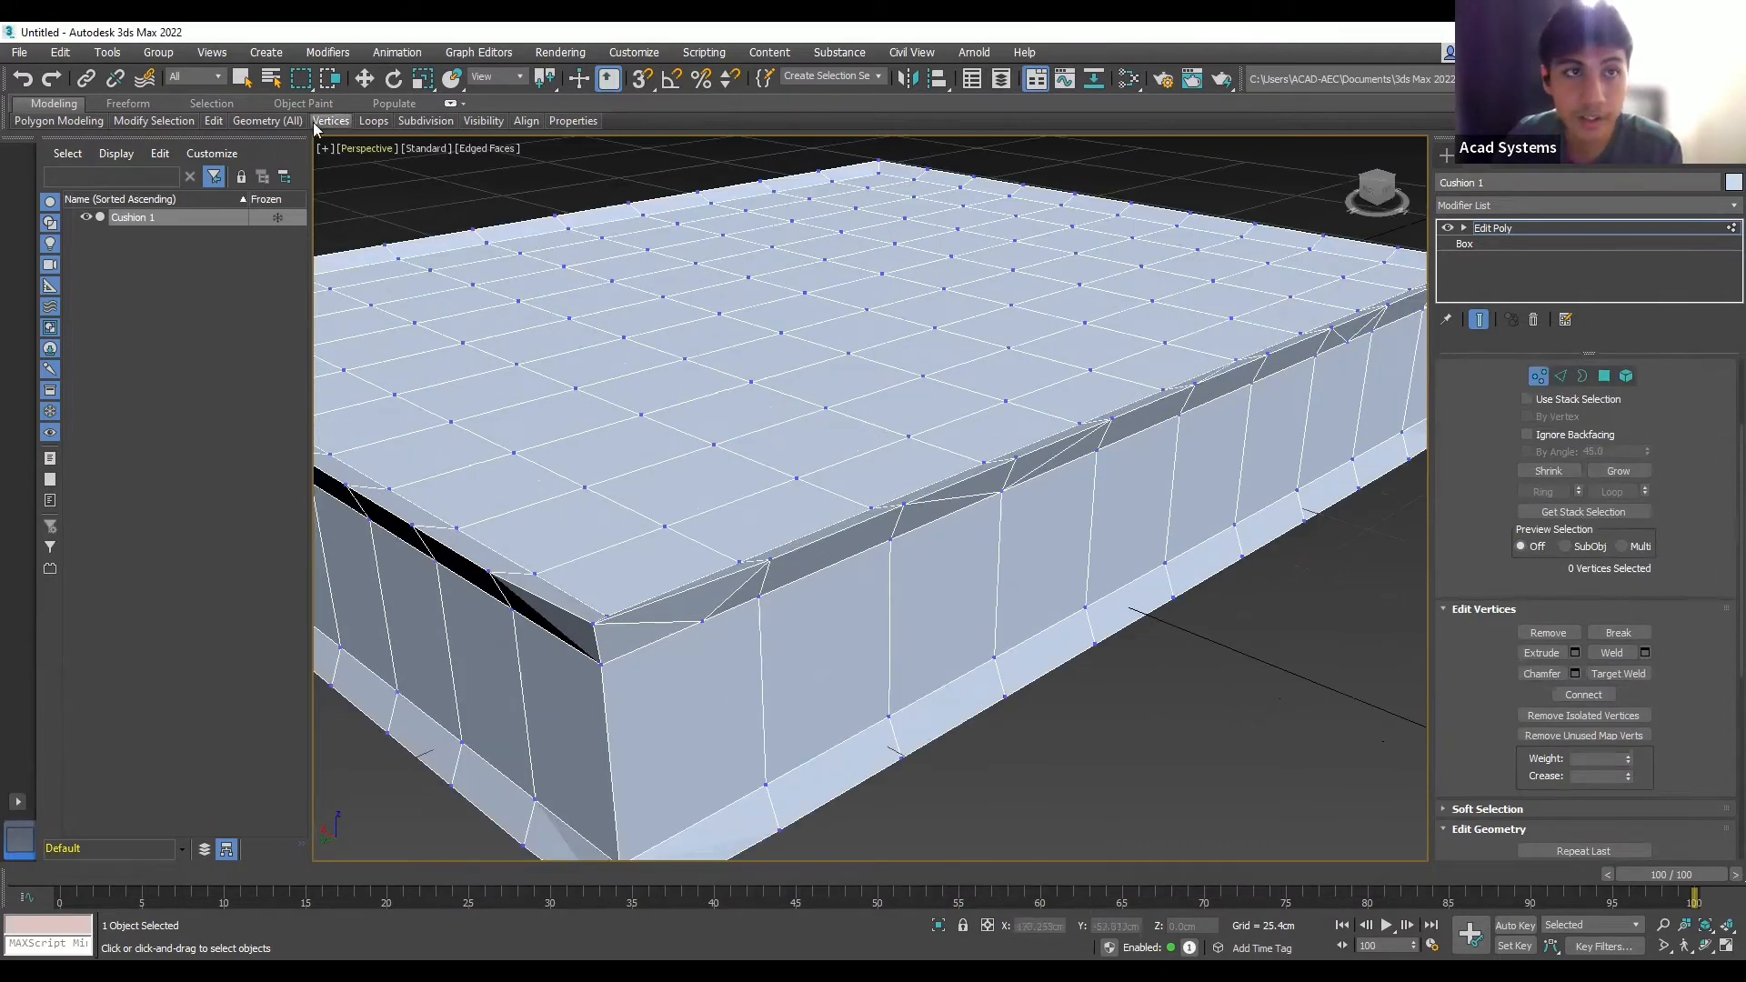
{"action": "scroll", "coordinate": [634, 611], "scroll_direction": "down", "scroll_amount": 2}
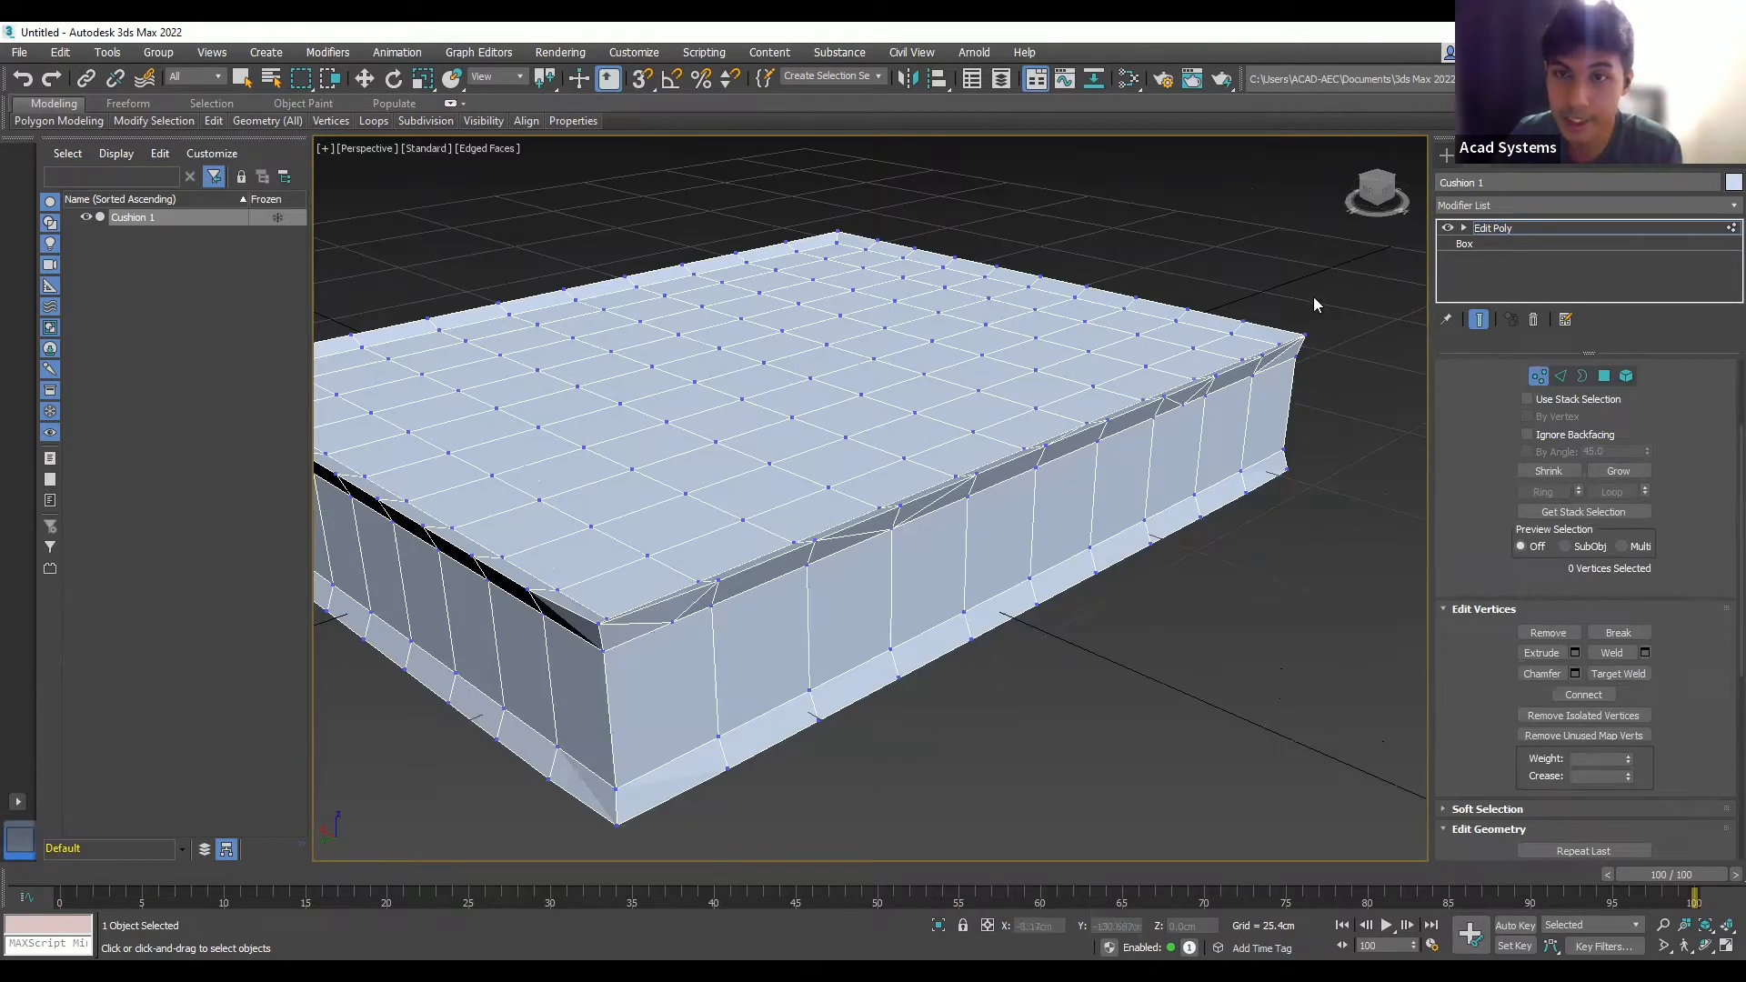
{"action": "scroll", "coordinate": [1317, 319], "scroll_direction": "down", "scroll_amount": 3}
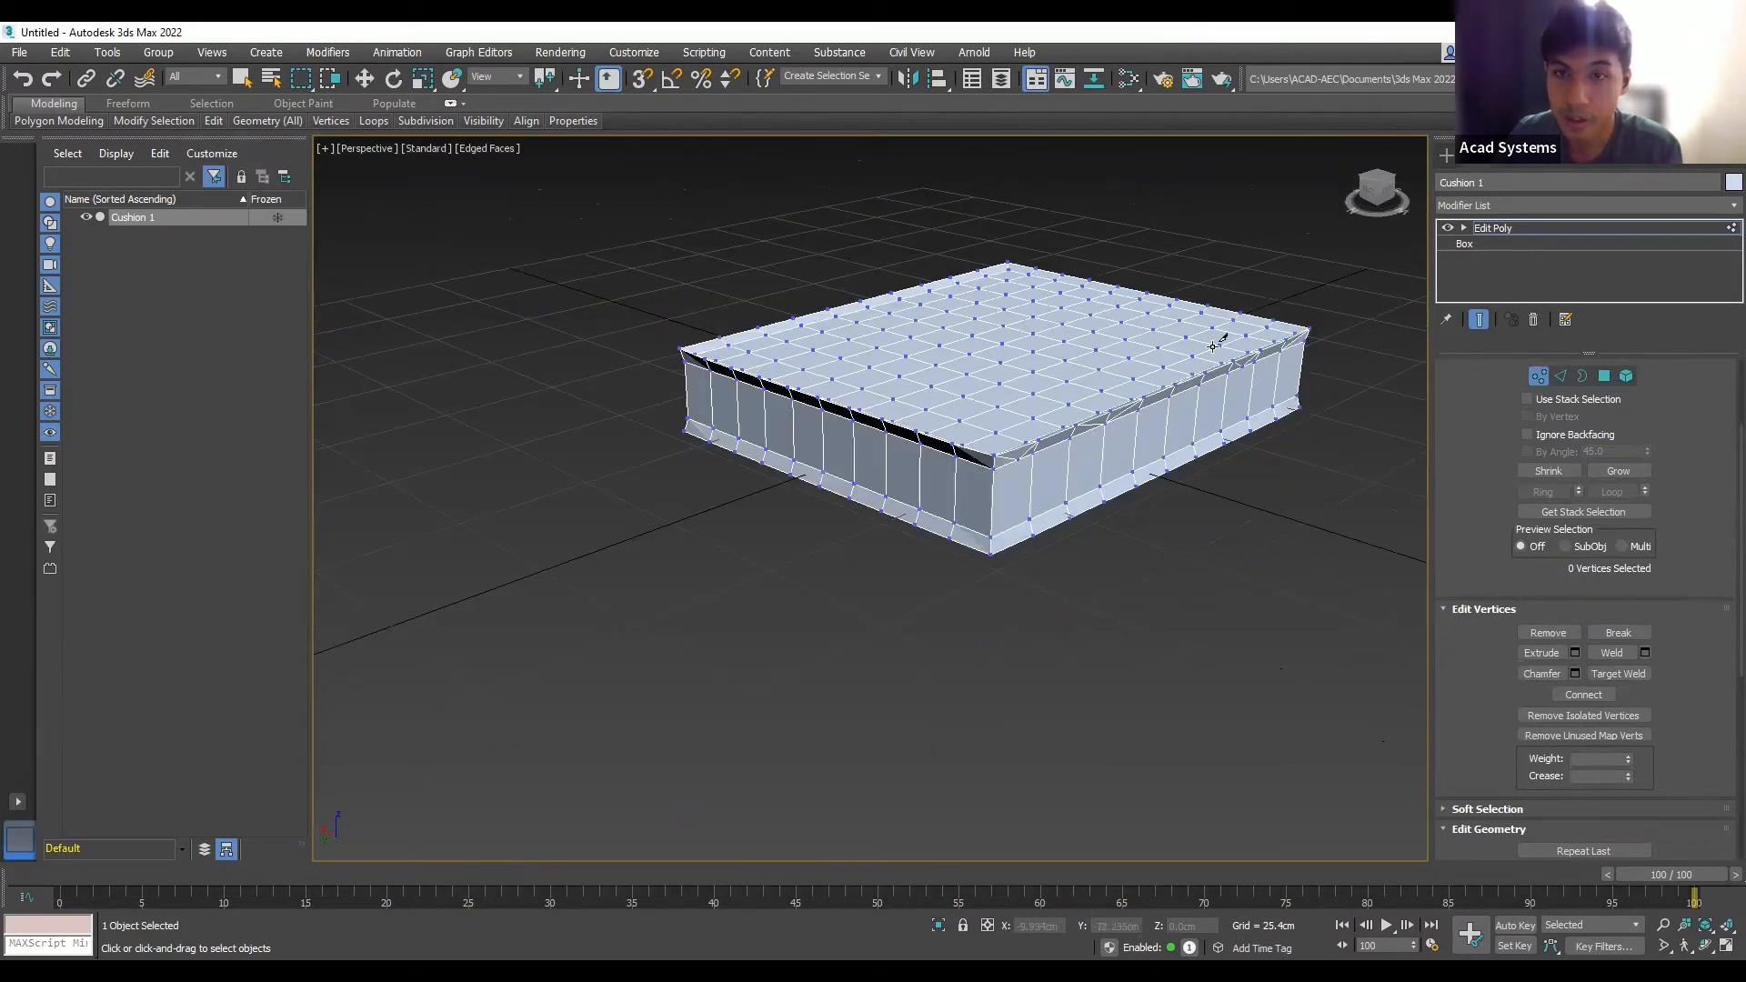
{"action": "scroll", "coordinate": [1306, 329], "scroll_direction": "up", "scroll_amount": 2}
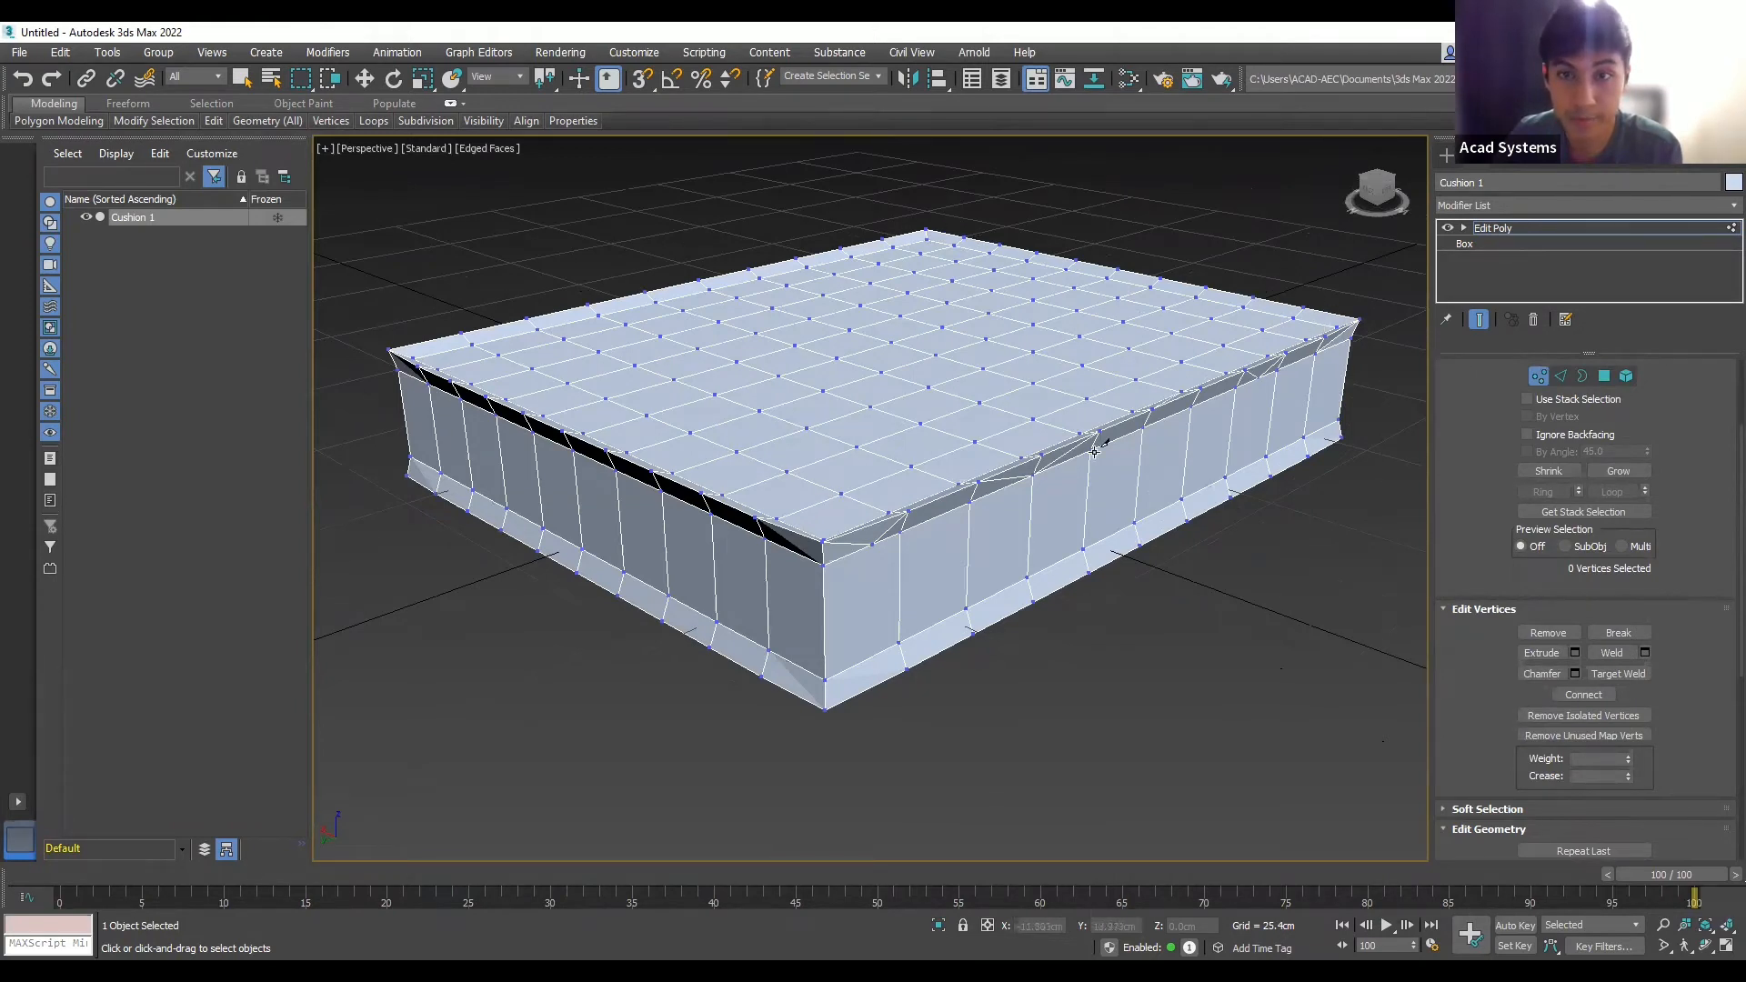
{"action": "scroll", "coordinate": [1165, 421], "scroll_direction": "up", "scroll_amount": 3}
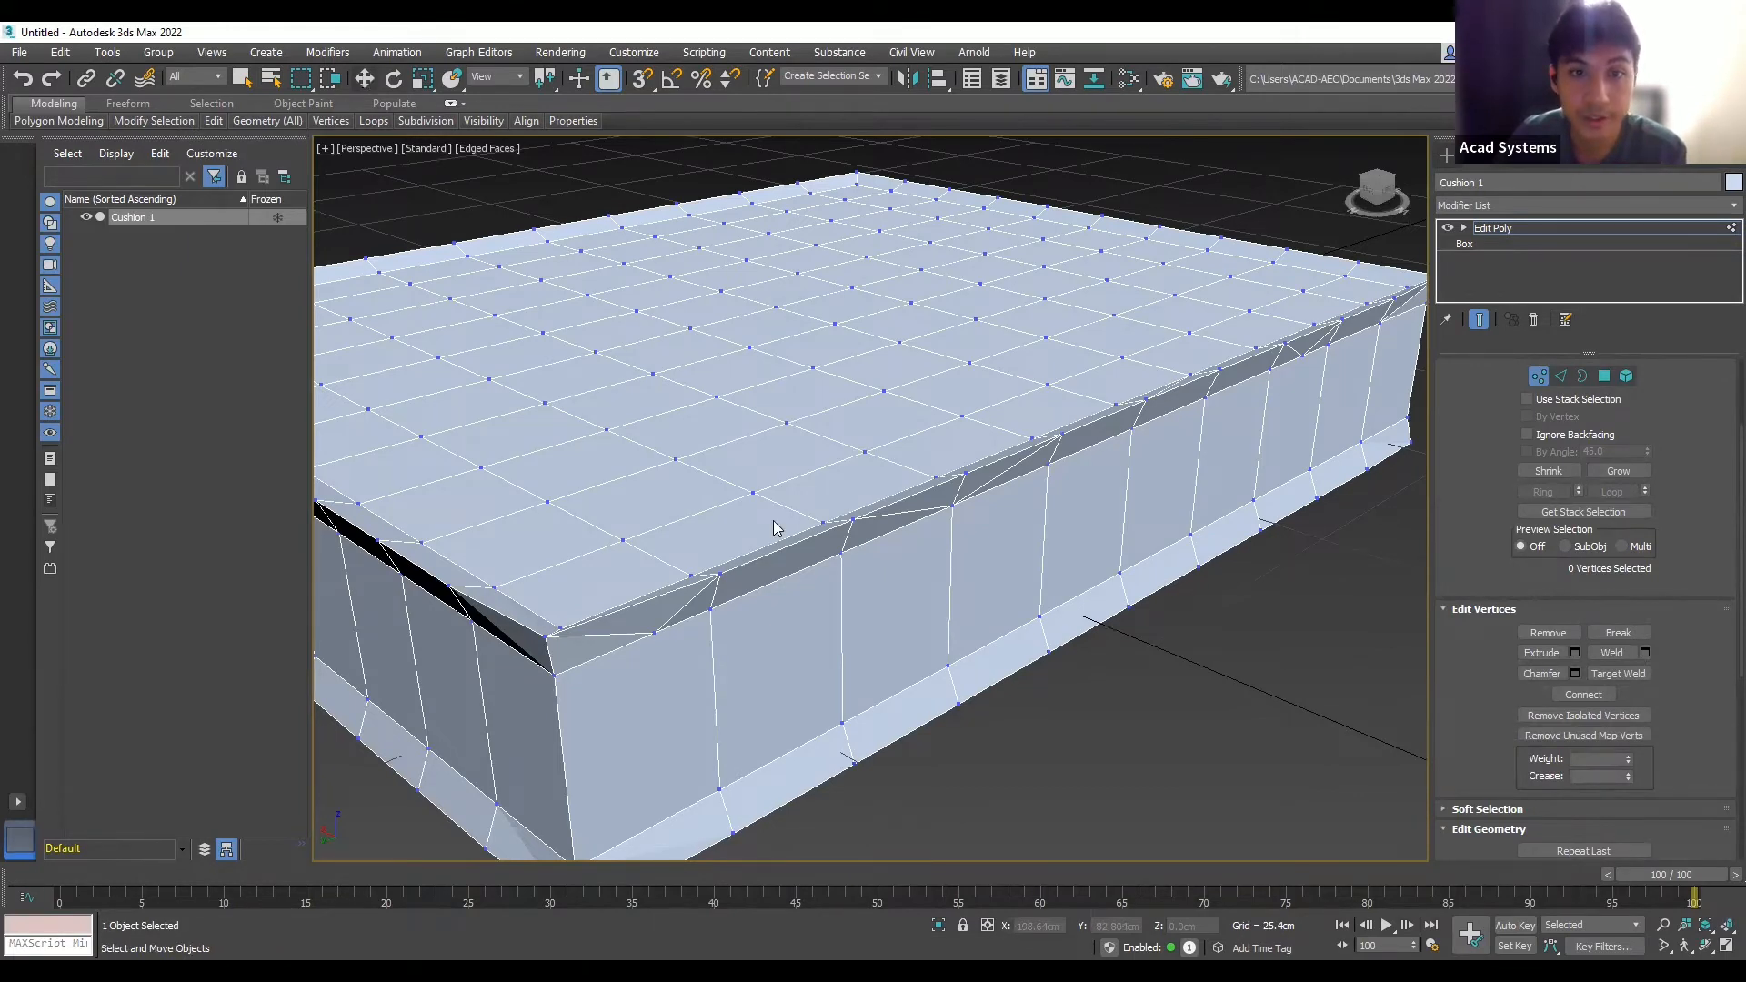
- Shift the first top-rim vertex left and down, and lower the left corner vertex
{"action": "key", "text": "w"}
{"action": "left_click", "coordinate": [724, 571]}
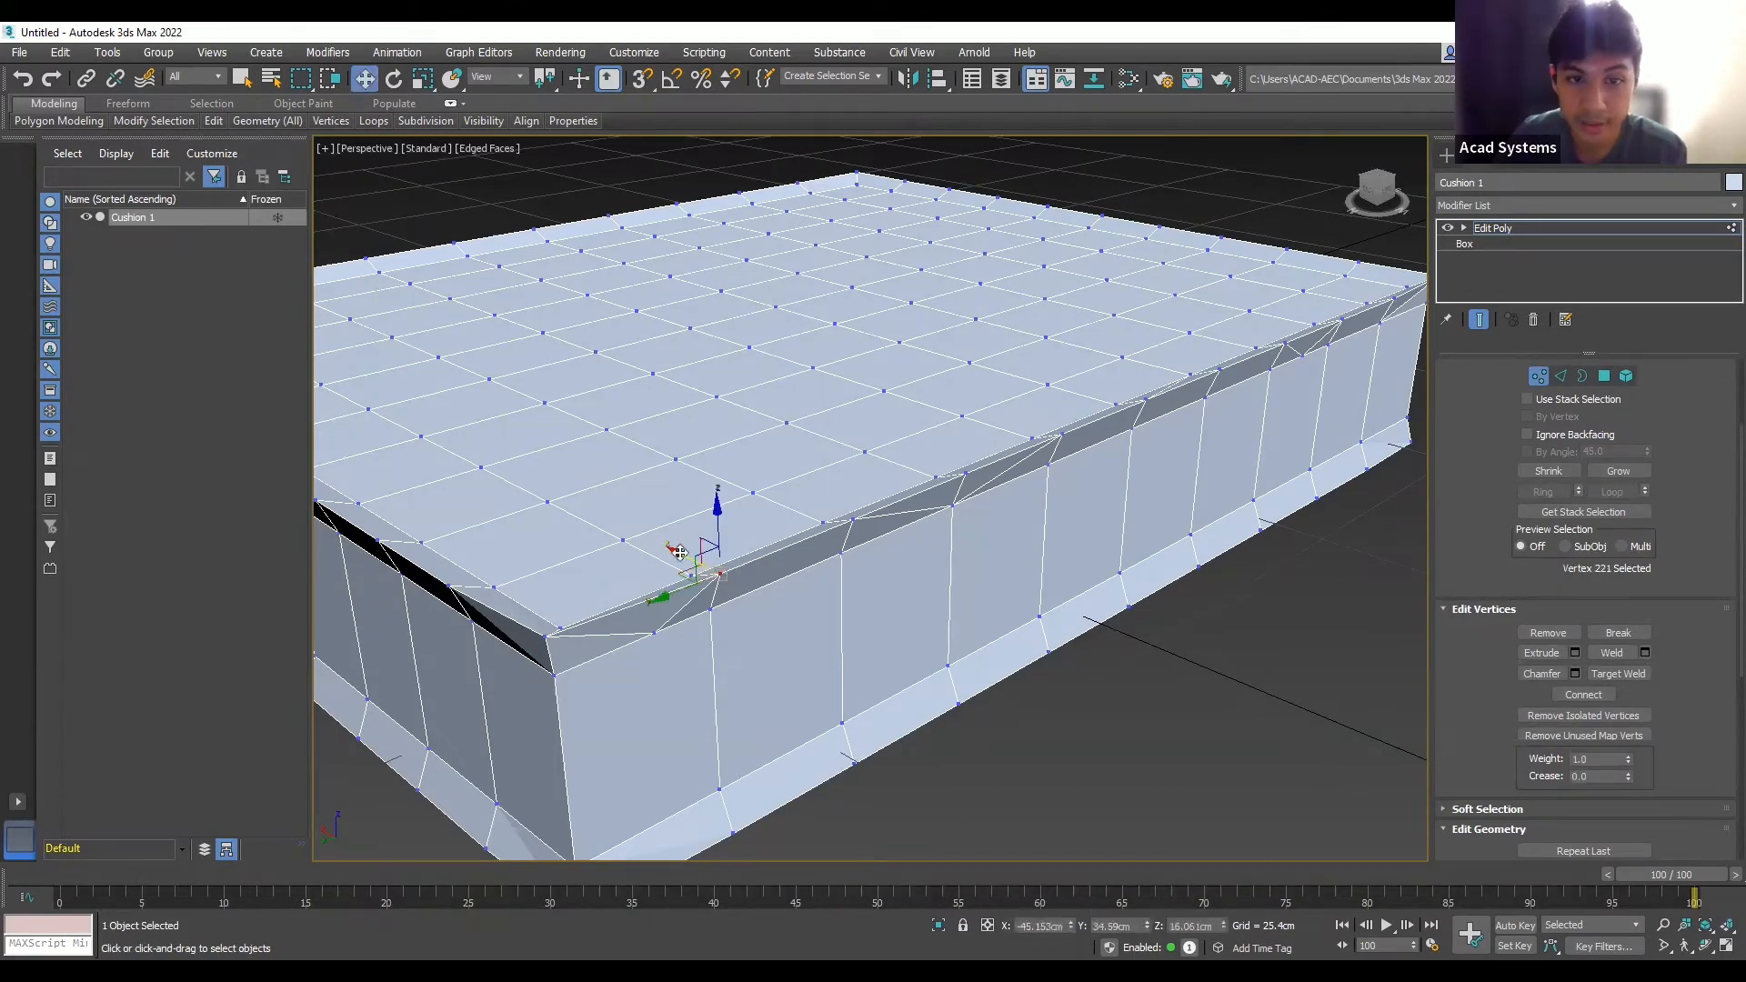
{"action": "left_click_drag", "start_coordinate": [679, 552], "coordinate": [672, 549]}
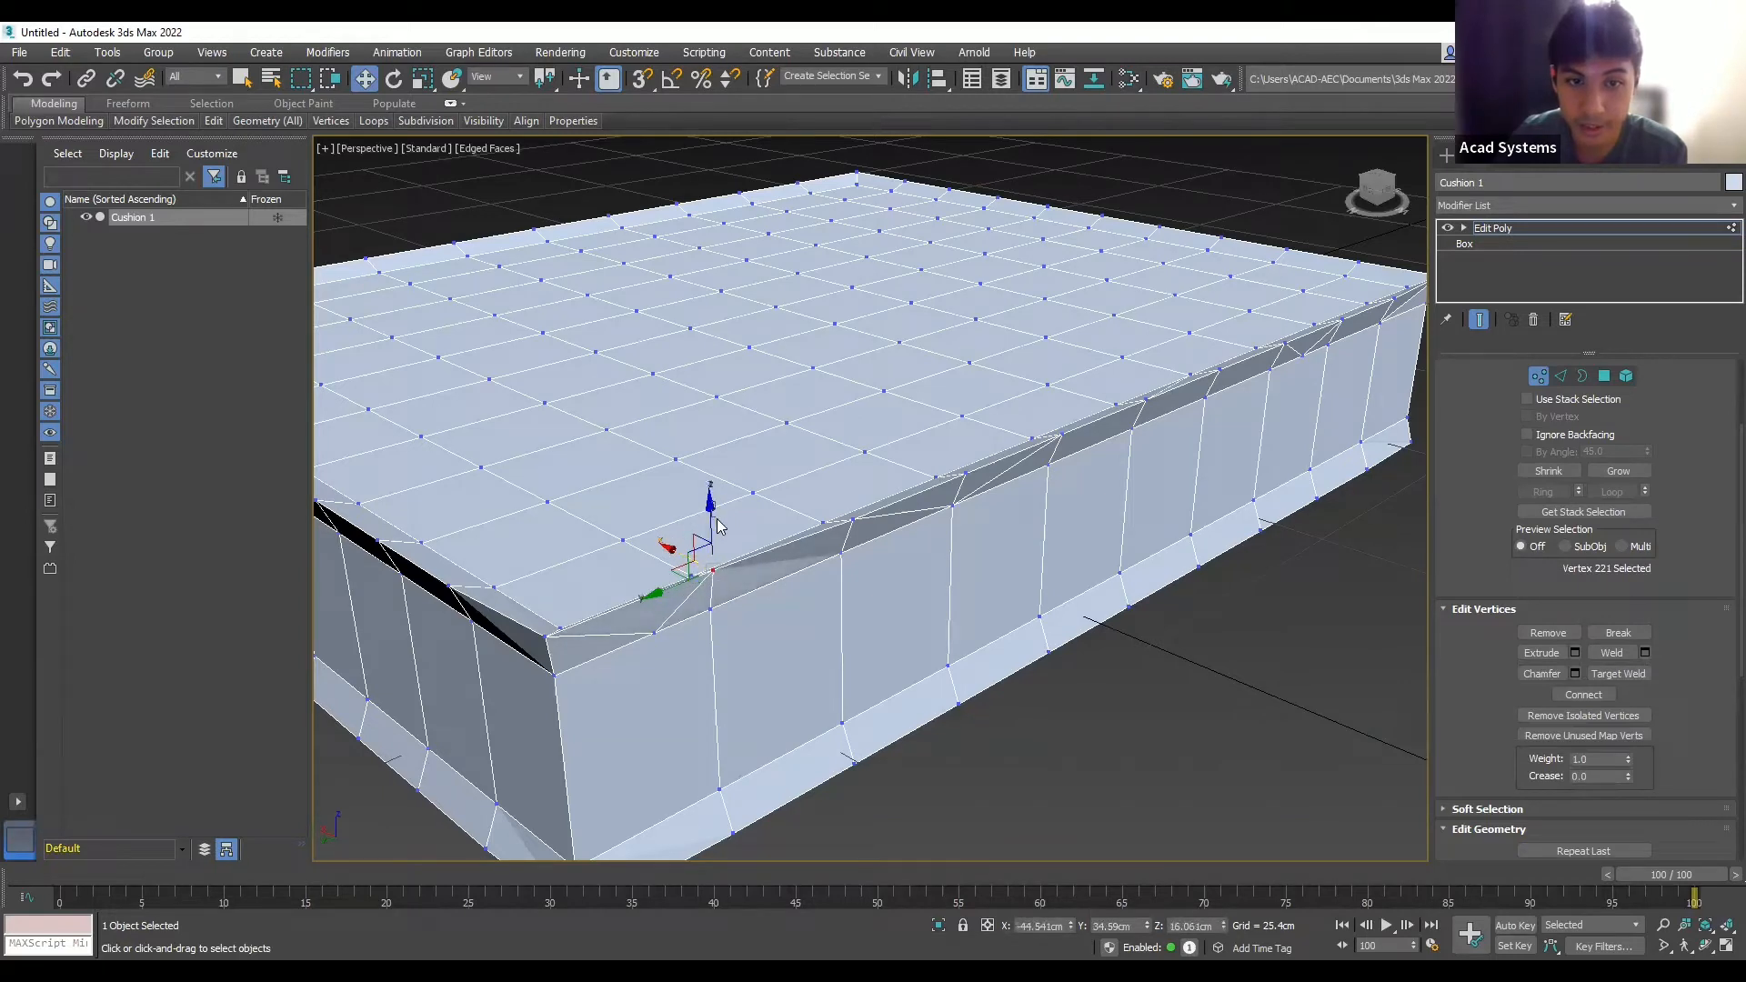
{"action": "left_click", "coordinate": [714, 512]}
{"action": "left_click", "coordinate": [712, 571]}
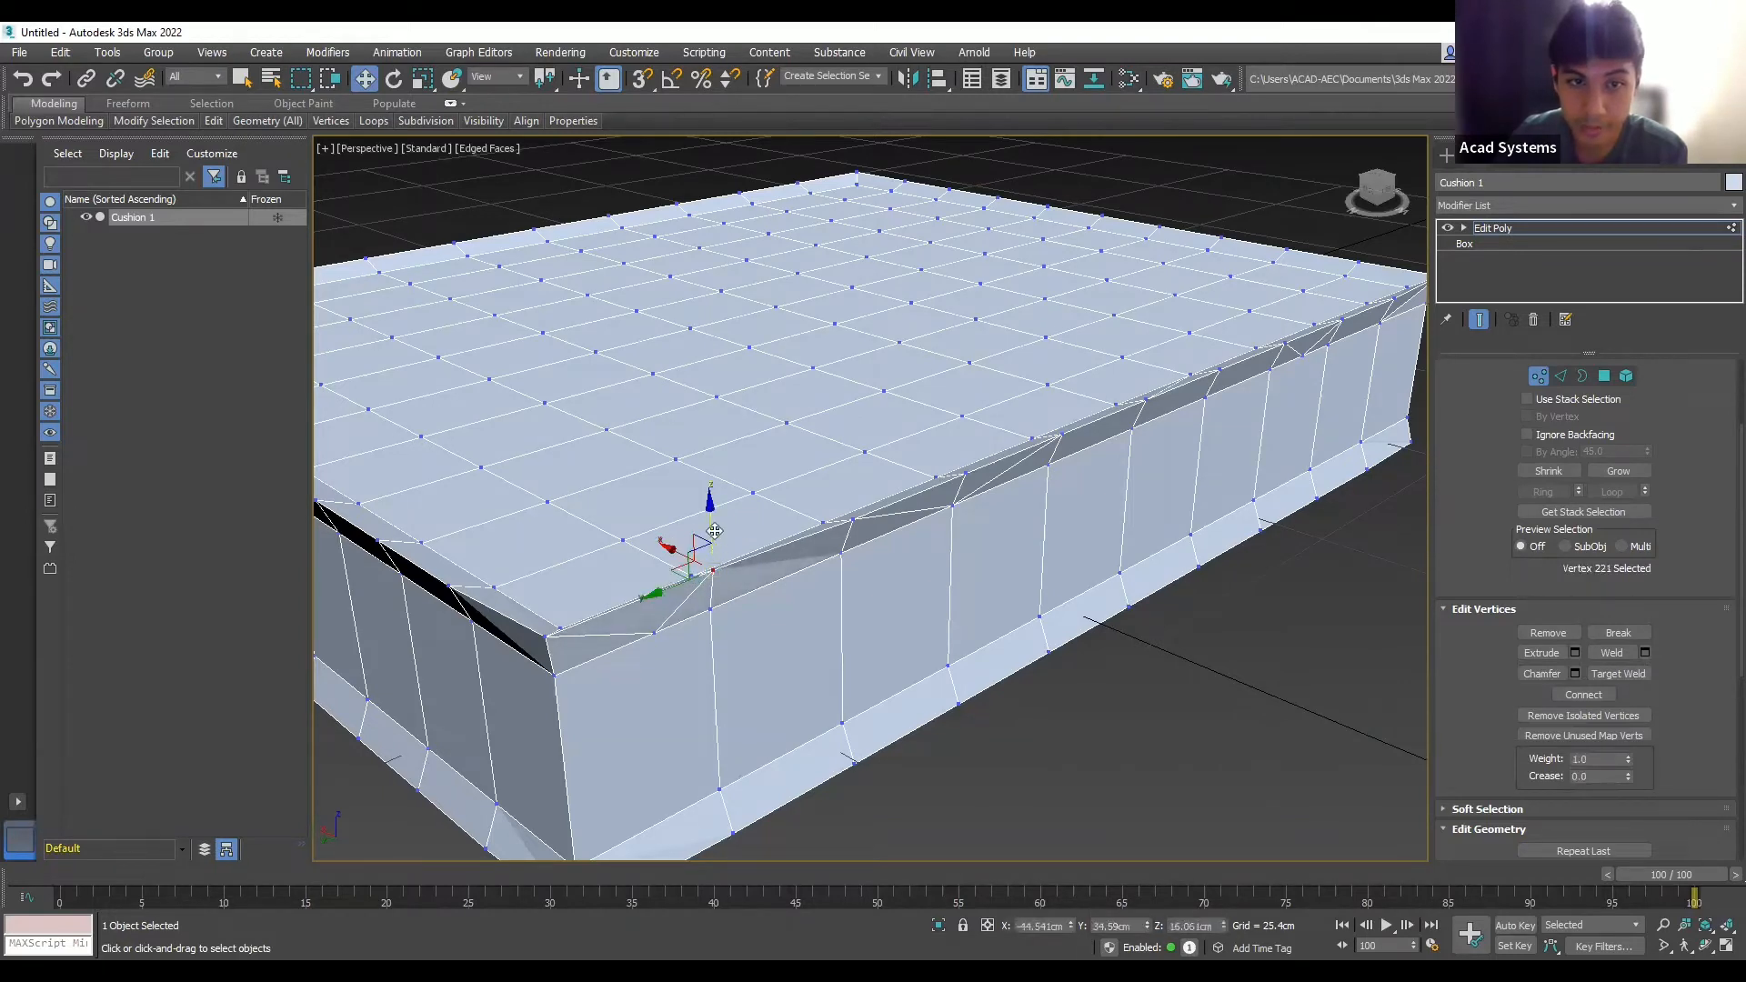
{"action": "left_click_drag", "start_coordinate": [711, 516], "coordinate": [665, 568]}
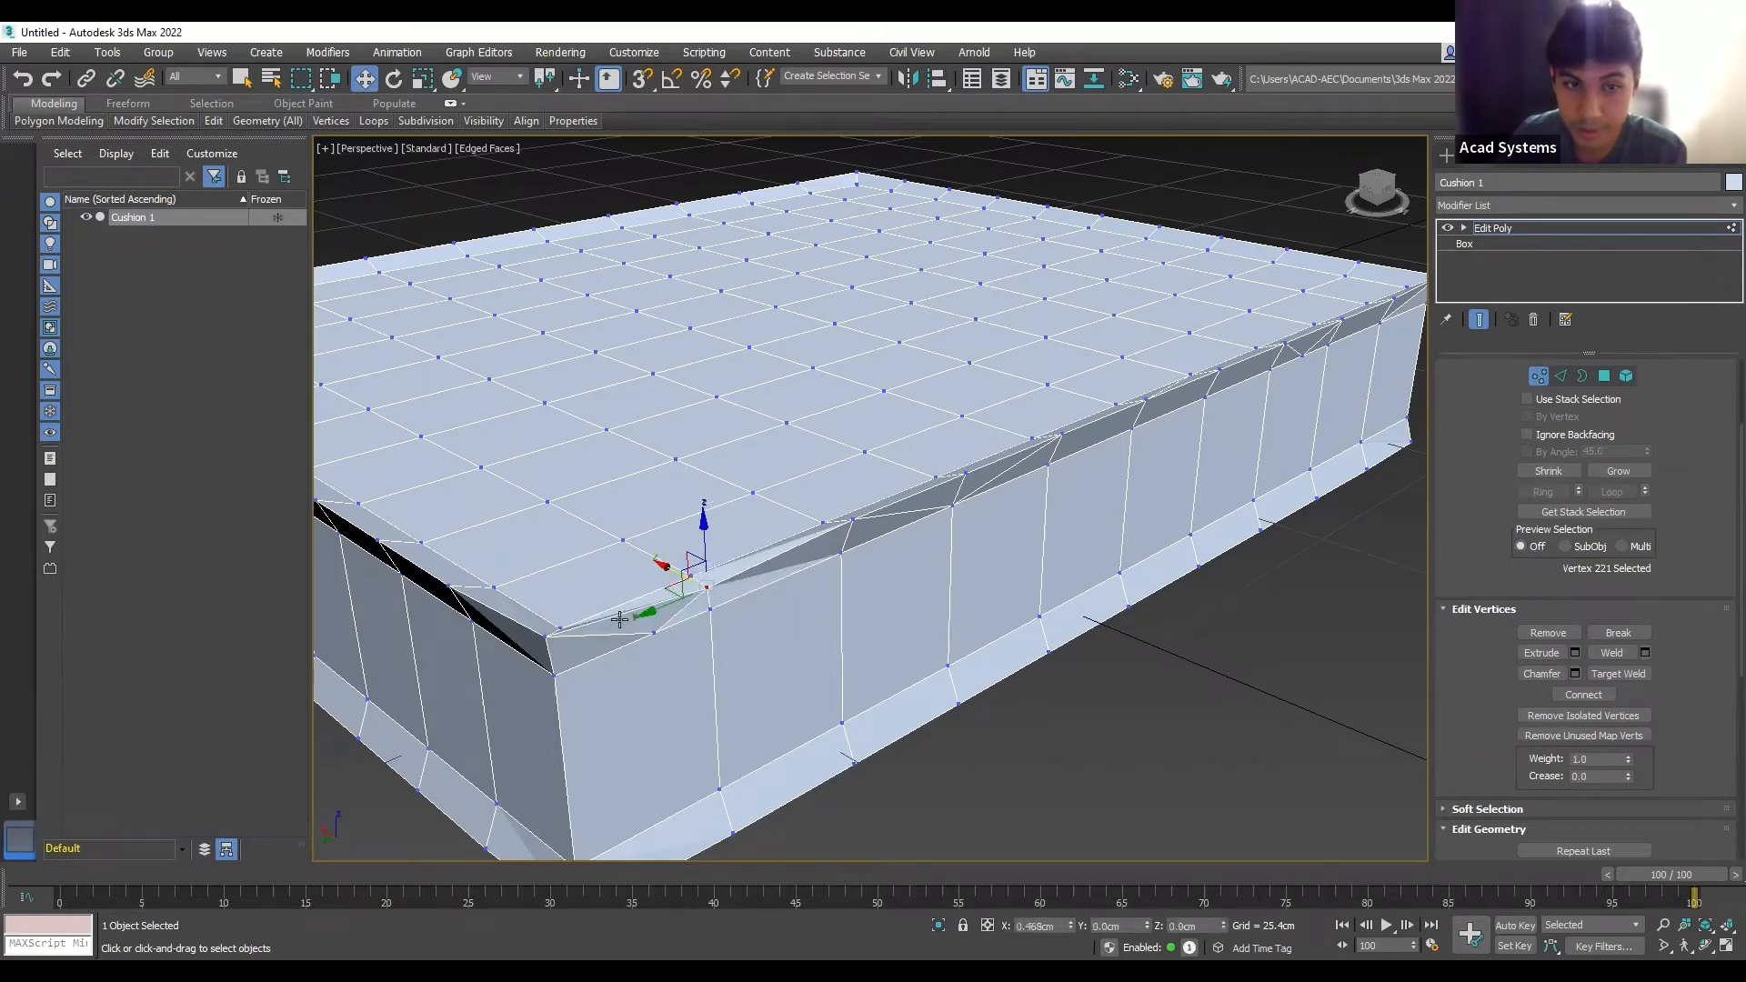
{"action": "left_click", "coordinate": [544, 639]}
{"action": "left_click_drag", "start_coordinate": [543, 594], "coordinate": [520, 665]}
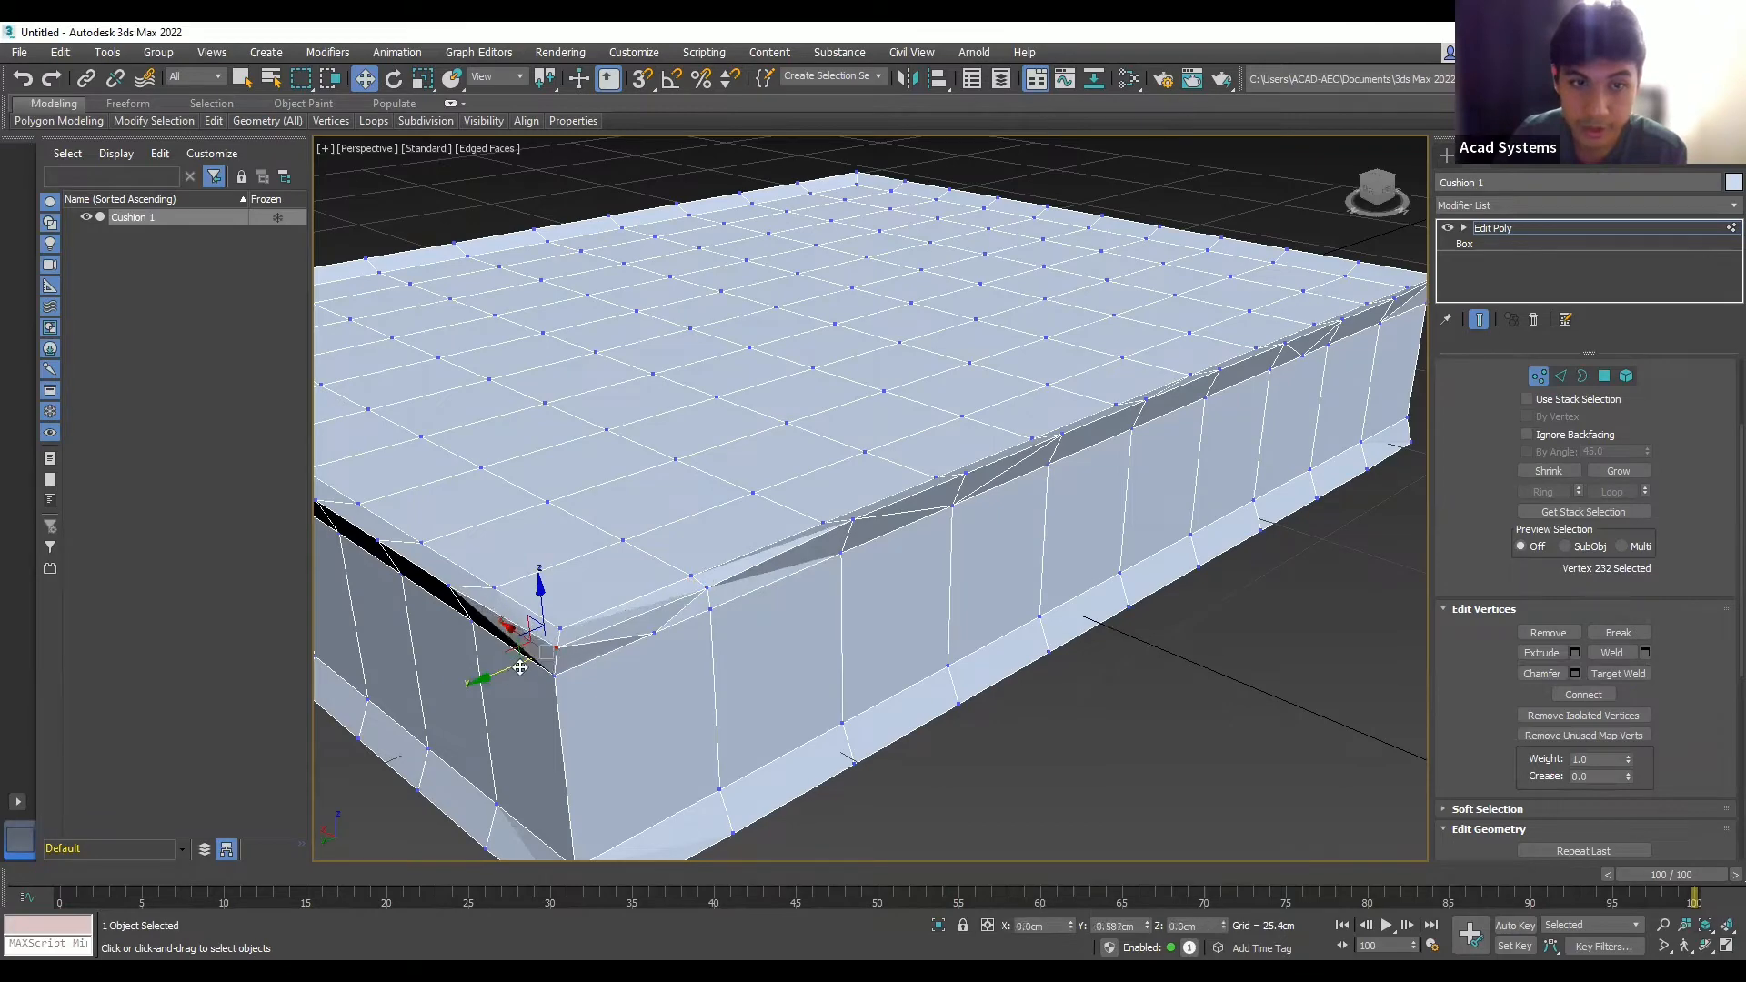
- Pull two more top-rim vertices down toward the cushion edge
{"action": "scroll", "coordinate": [856, 606], "scroll_direction": "down", "scroll_amount": 2}
{"action": "middle_click_drag", "start_coordinate": [898, 606], "coordinate": [801, 521], "text": "alt"}
{"action": "scroll", "coordinate": [801, 521], "scroll_direction": "up", "scroll_amount": 3}
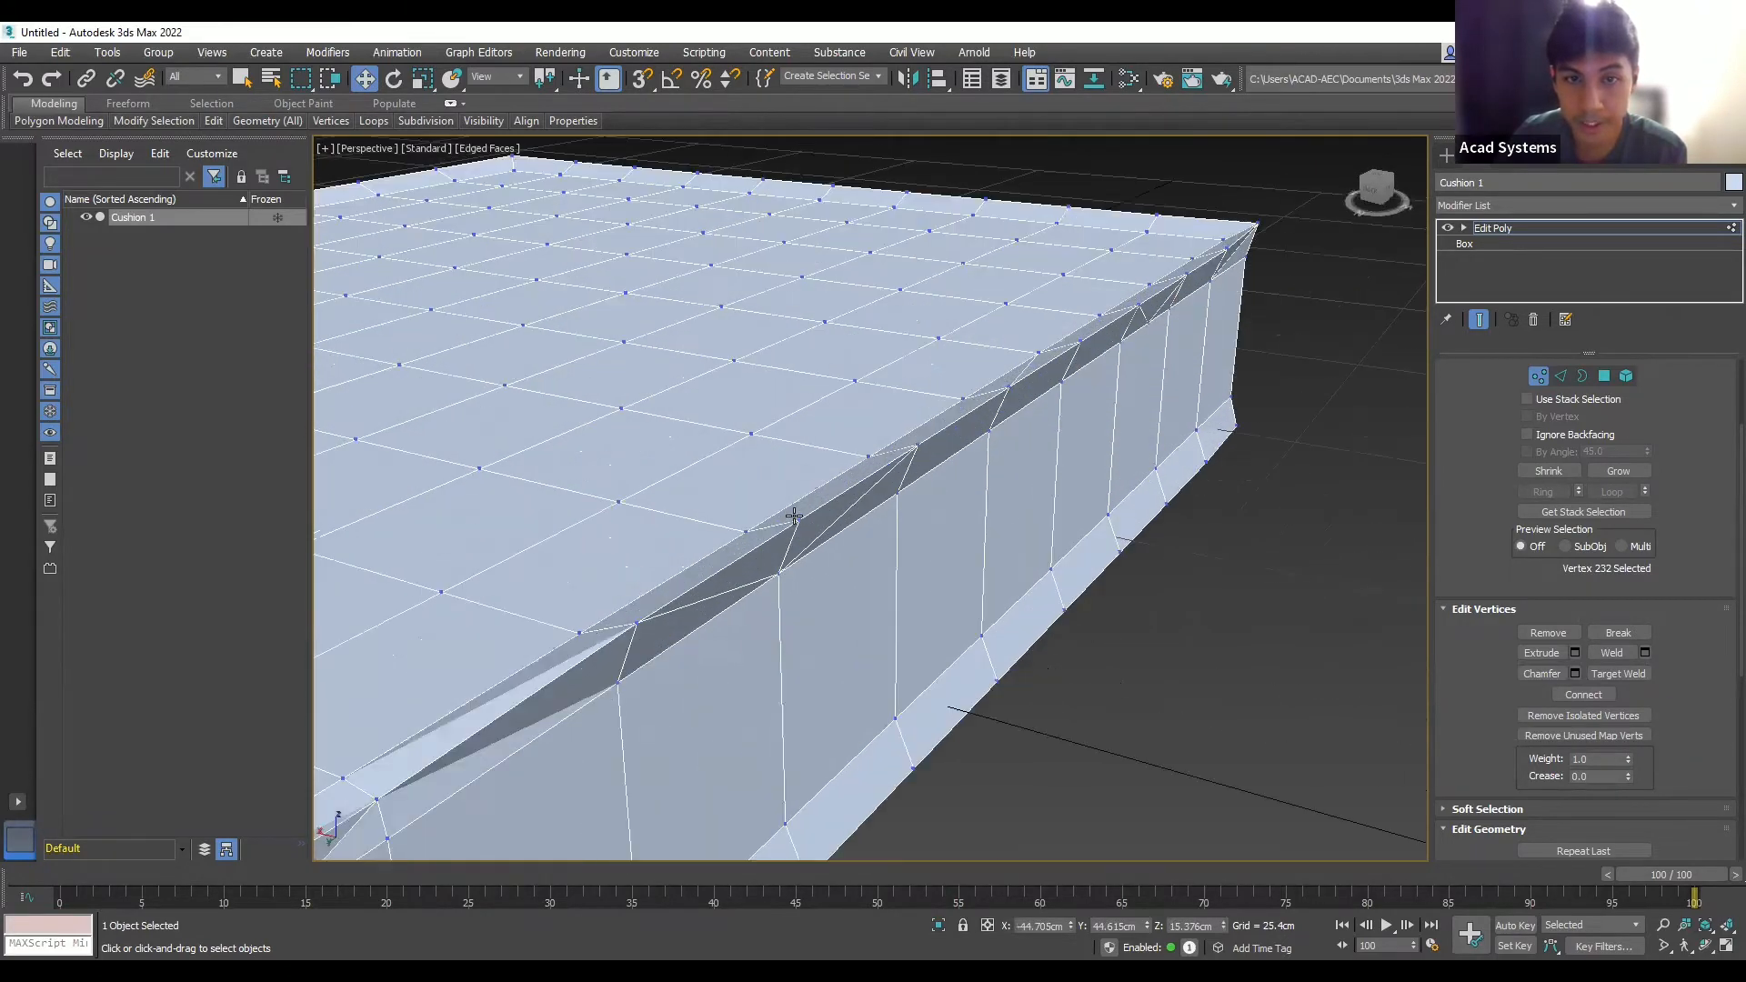
{"action": "scroll", "coordinate": [794, 516], "scroll_direction": "up", "scroll_amount": 2}
{"action": "left_click", "coordinate": [798, 522]}
{"action": "left_click_drag", "start_coordinate": [788, 496], "coordinate": [729, 526]}
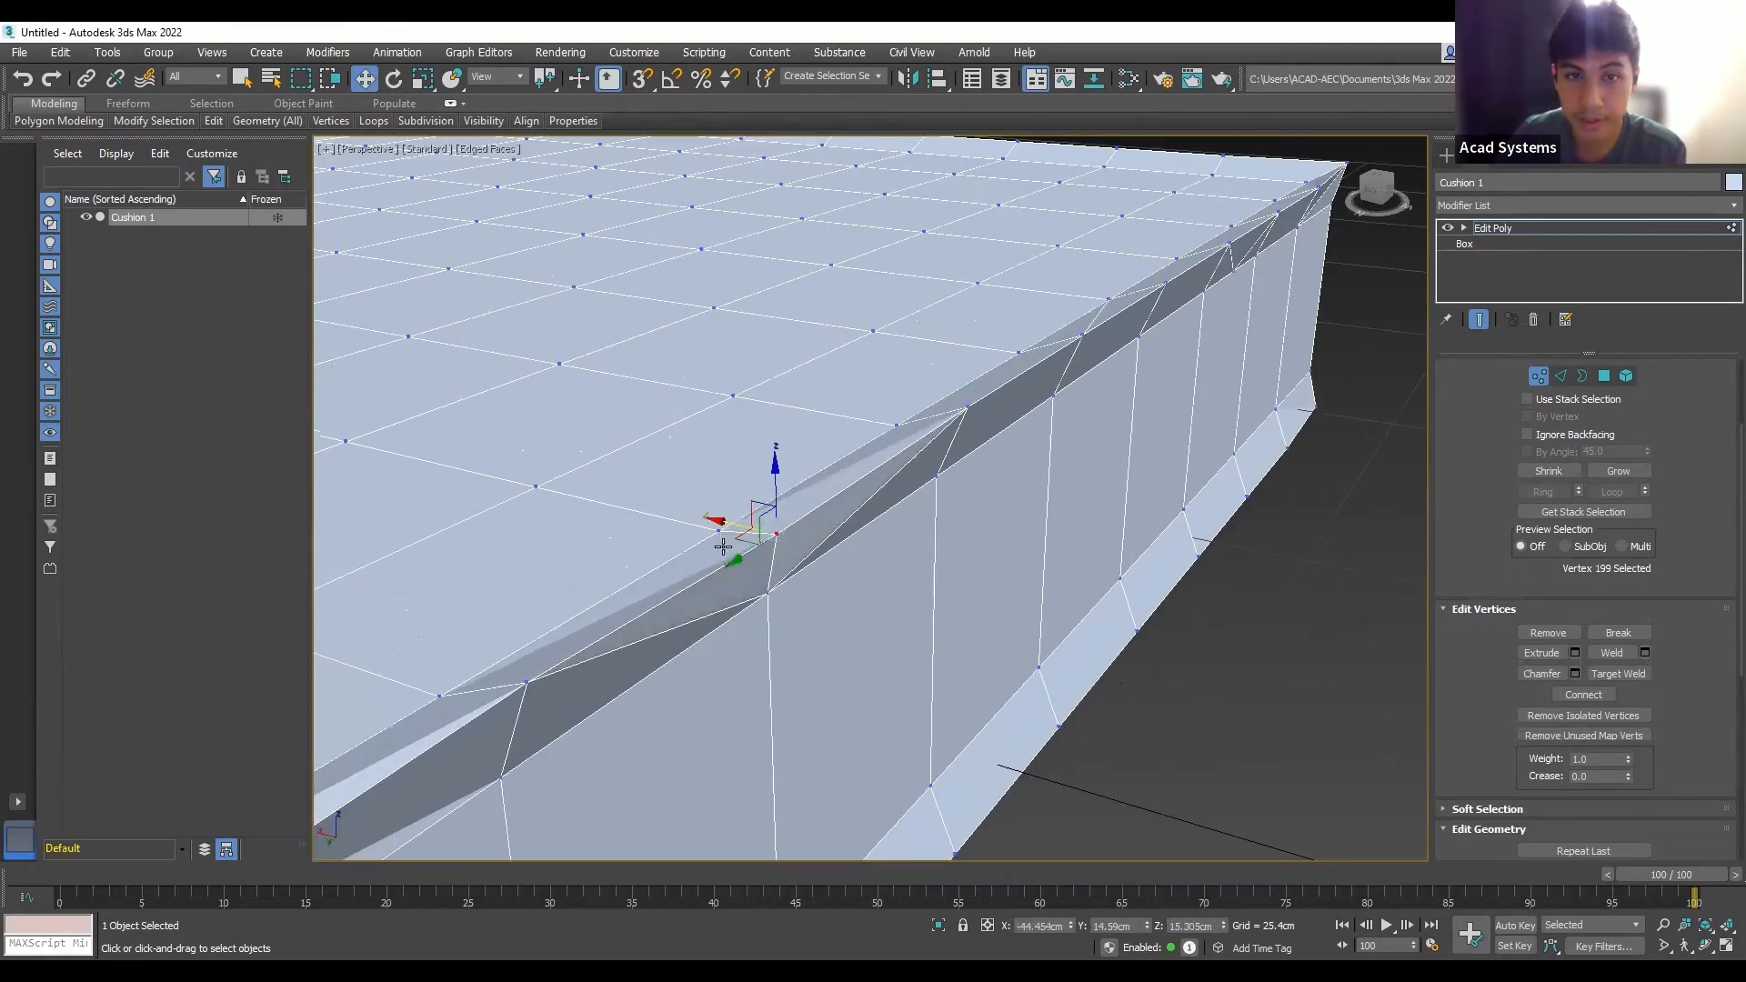
{"action": "scroll", "coordinate": [722, 545], "scroll_direction": "down", "scroll_amount": 2}
{"action": "middle_click_drag", "start_coordinate": [835, 614], "coordinate": [1049, 538], "text": "alt"}
{"action": "scroll", "coordinate": [1049, 537], "scroll_direction": "down", "scroll_amount": 5}
{"action": "scroll", "coordinate": [1049, 537], "scroll_direction": "up", "scroll_amount": 4}
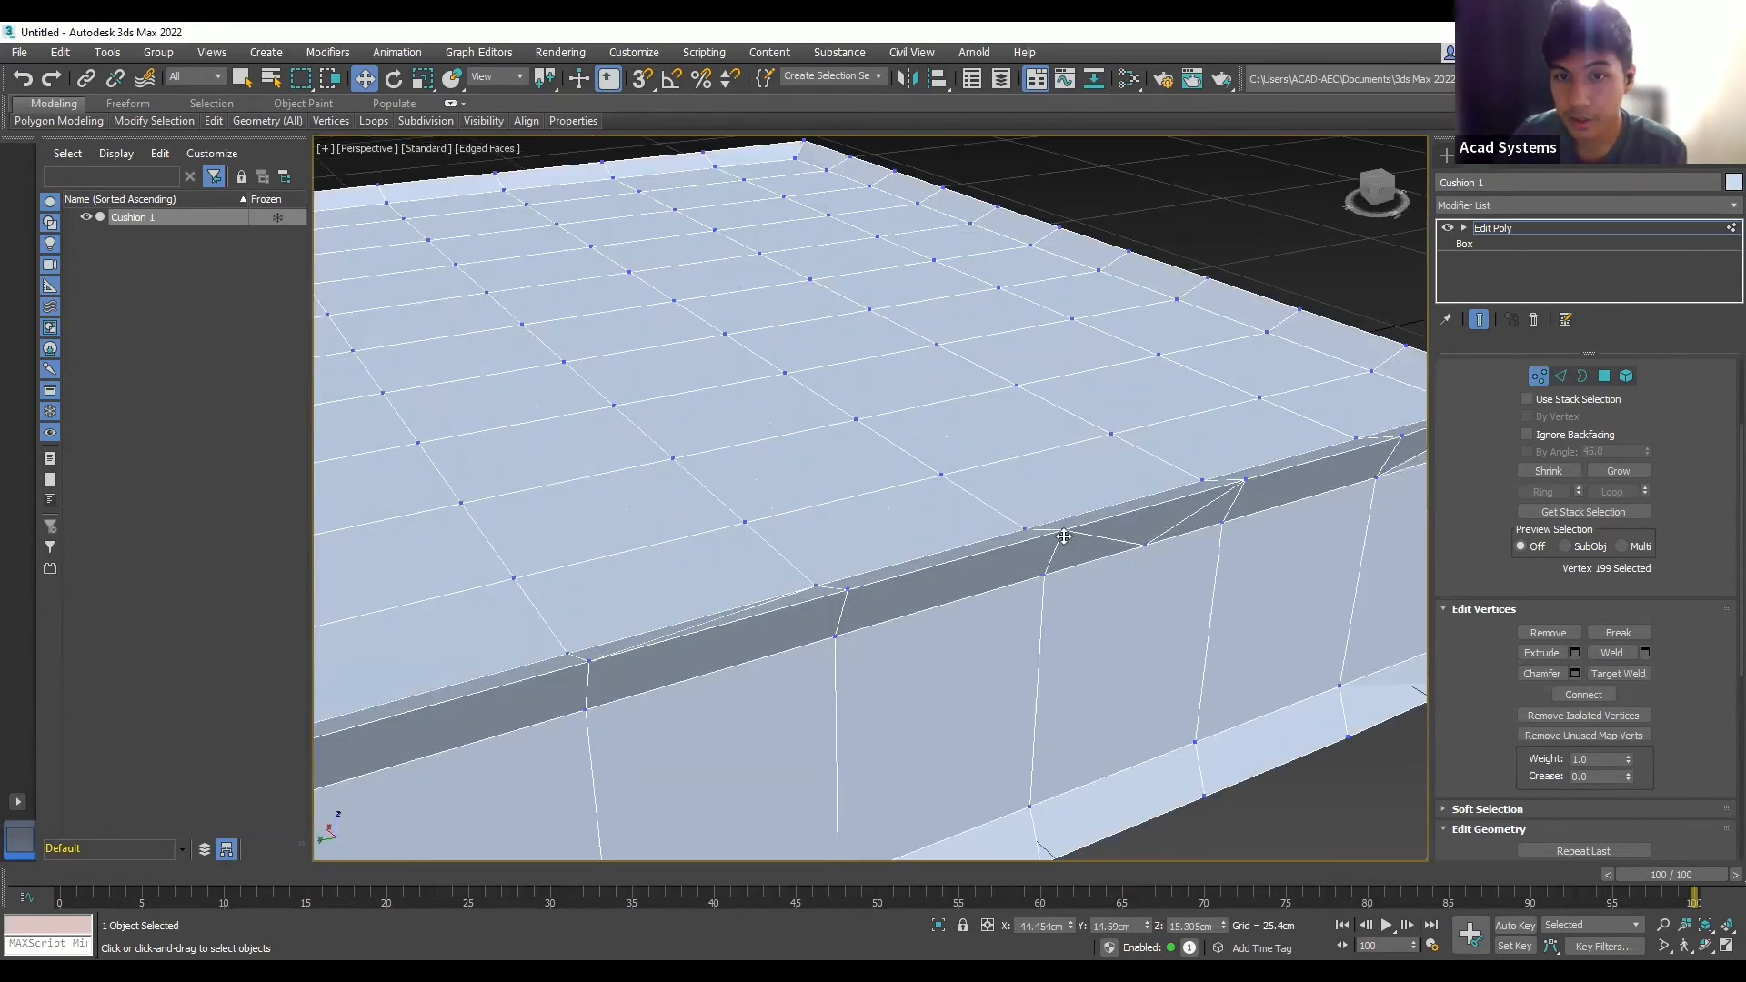
{"action": "left_click", "coordinate": [1063, 531]}
{"action": "left_click_drag", "start_coordinate": [1070, 485], "coordinate": [966, 568]}
{"action": "scroll", "coordinate": [915, 570], "scroll_direction": "down", "scroll_amount": 3}
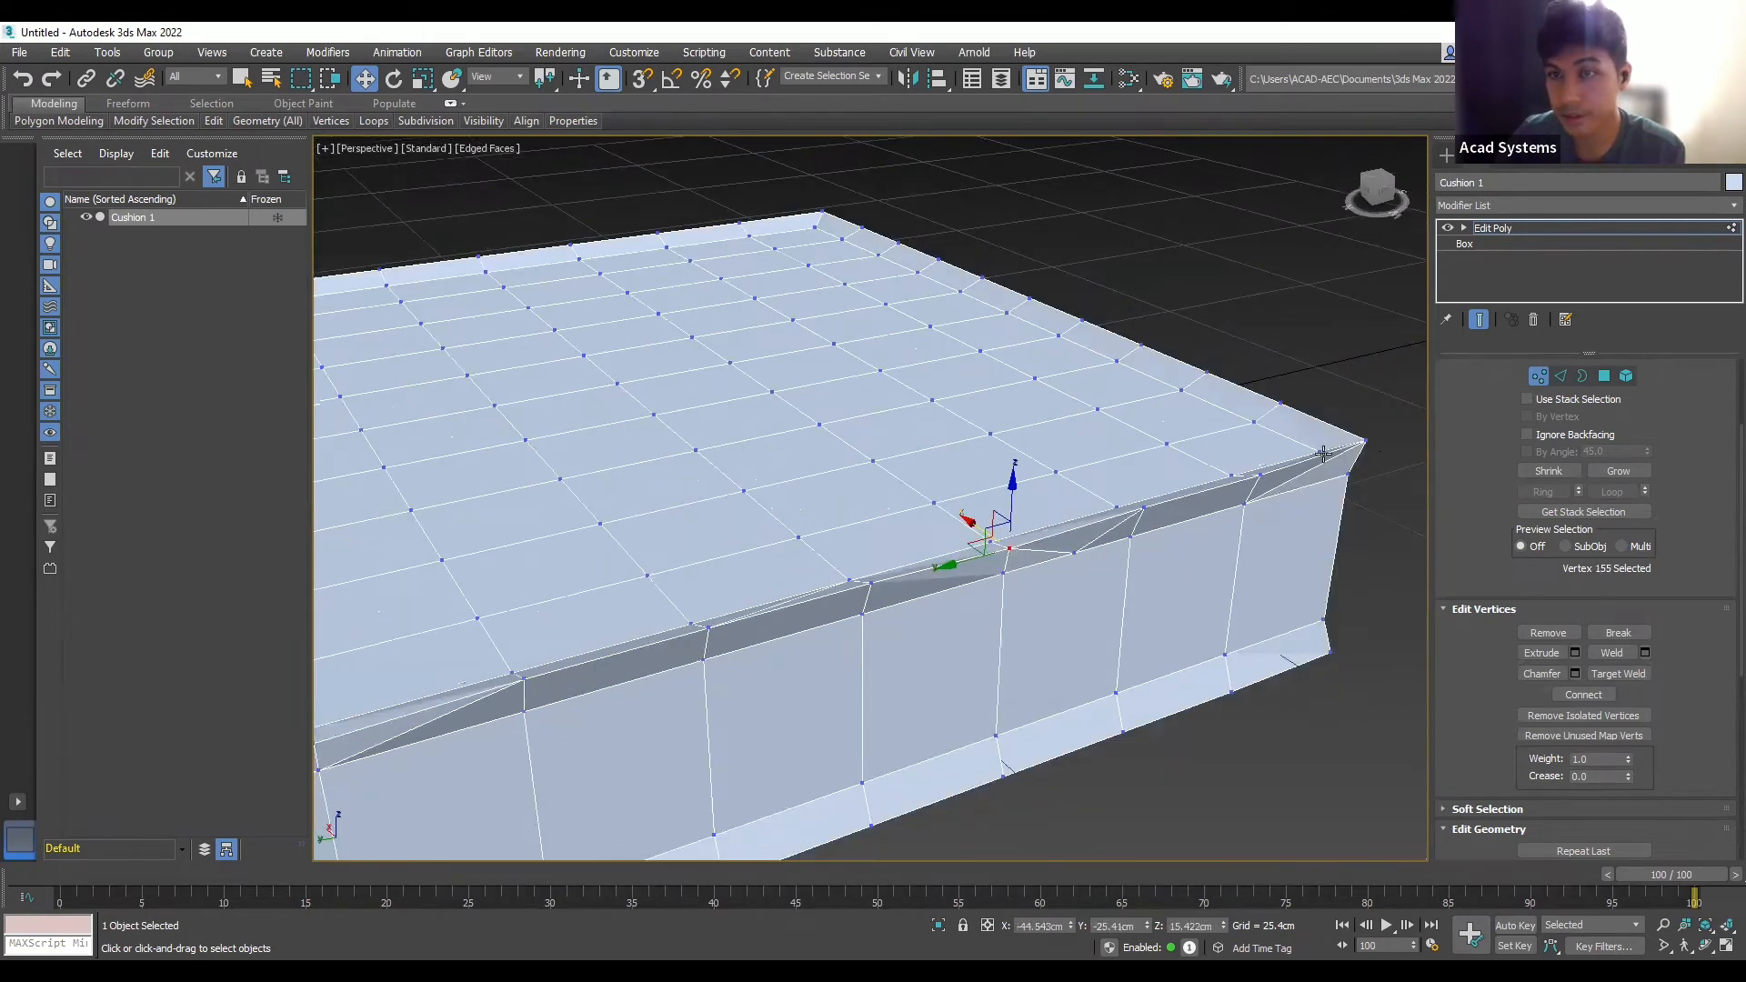
{"action": "scroll", "coordinate": [1297, 475], "scroll_direction": "up", "scroll_amount": 3}
- Lower the right-corner vertices and a front-edge vertex, then deselect
{"action": "left_click", "coordinate": [1222, 490]}
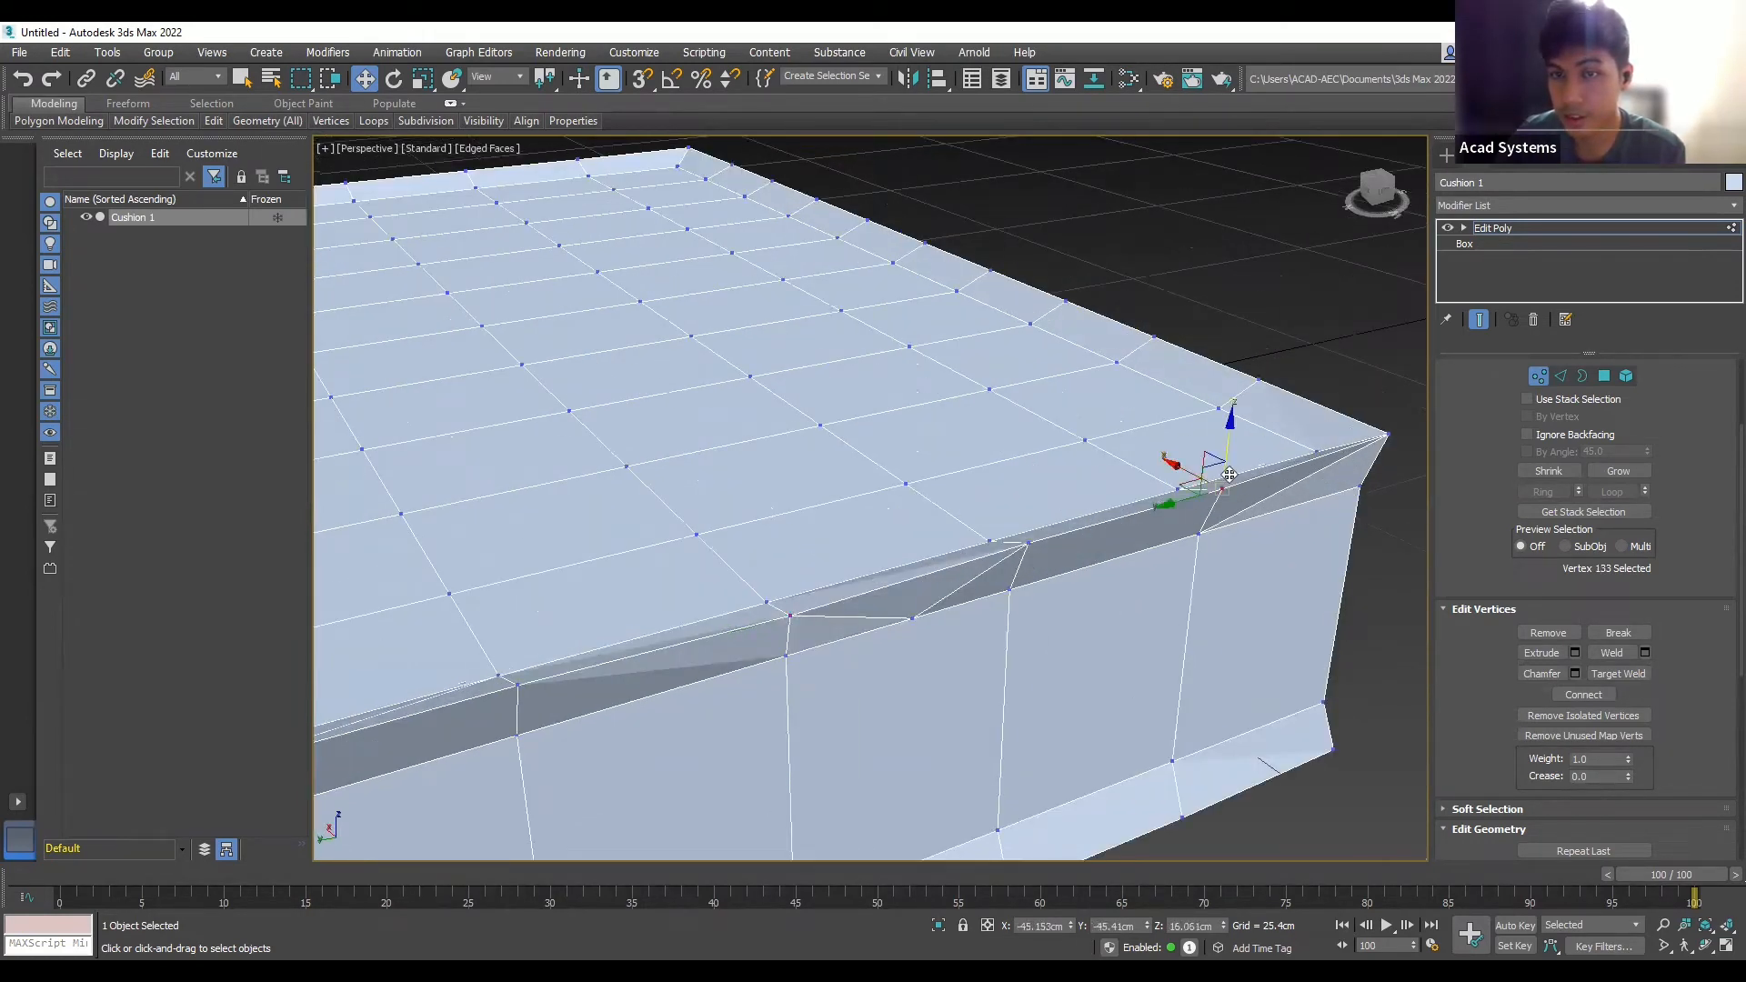
{"action": "left_click_drag", "start_coordinate": [1212, 470], "coordinate": [1155, 478]}
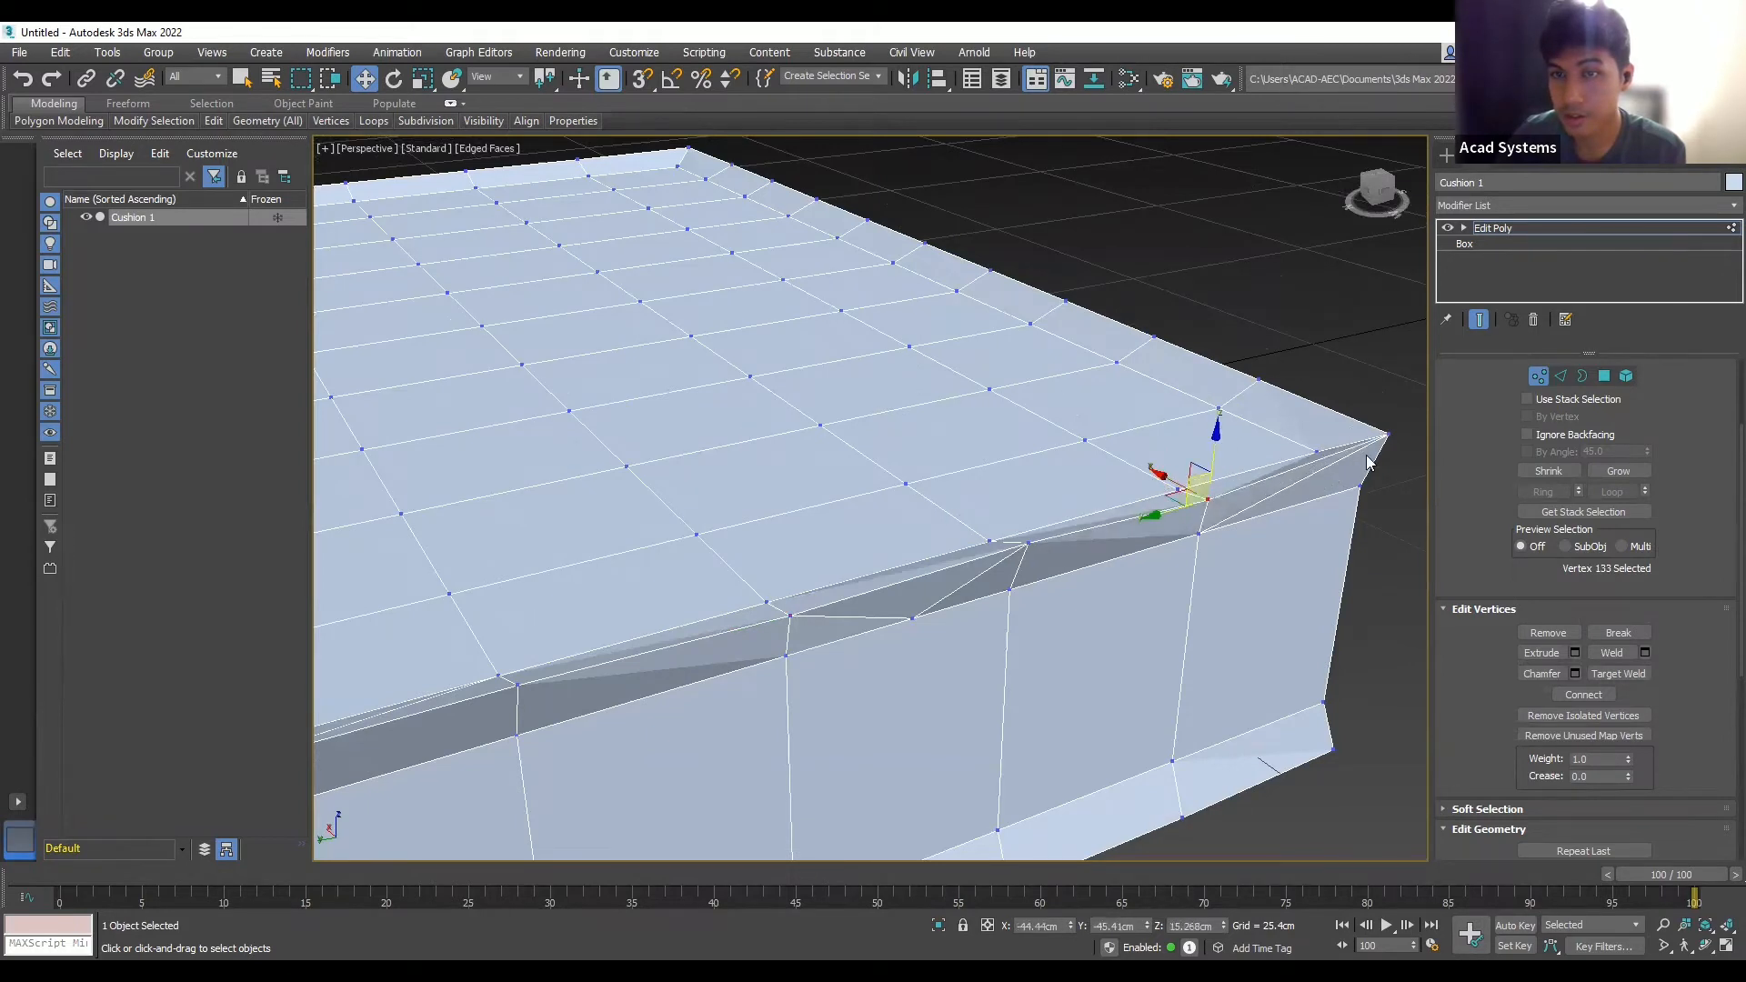
{"action": "left_click", "coordinate": [1380, 435]}
{"action": "left_click_drag", "start_coordinate": [1356, 425], "coordinate": [1334, 443]}
{"action": "scroll", "coordinate": [1153, 354], "scroll_direction": "down", "scroll_amount": 5}
{"action": "scroll", "coordinate": [721, 534], "scroll_direction": "up", "scroll_amount": 4}
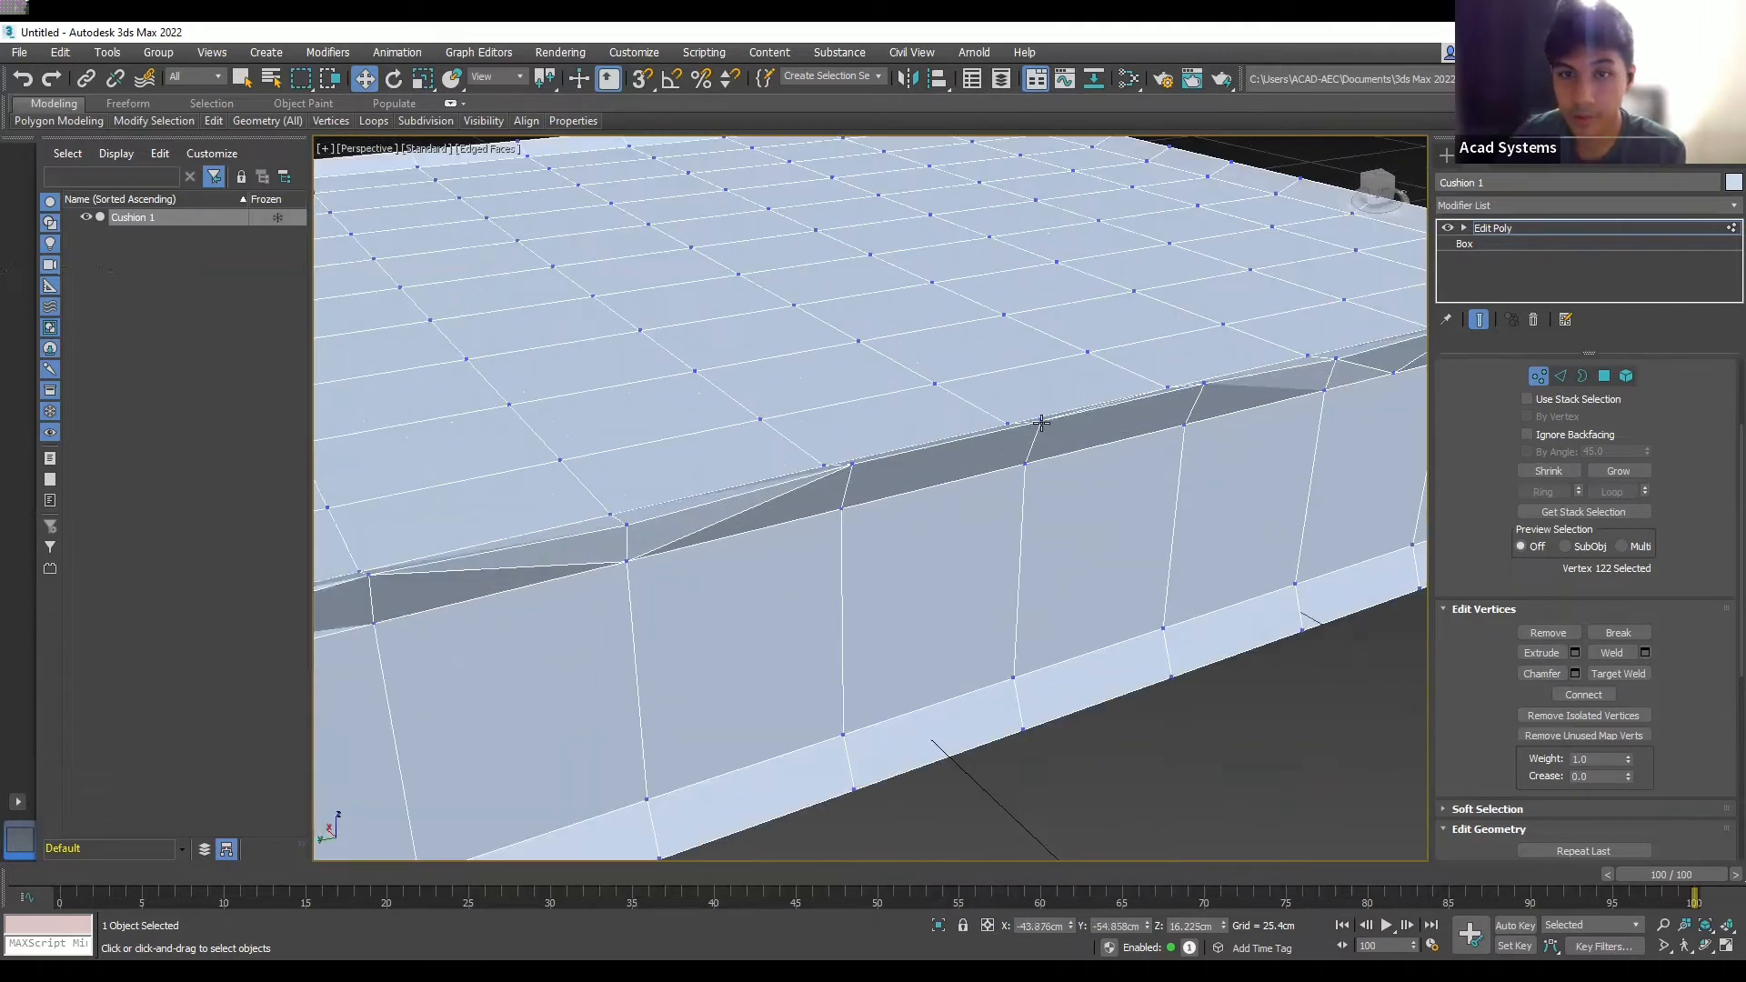
{"action": "left_click", "coordinate": [1042, 422]}
{"action": "left_click_drag", "start_coordinate": [1043, 405], "coordinate": [1036, 428]}
{"action": "scroll", "coordinate": [1065, 581], "scroll_direction": "down", "scroll_amount": 4}
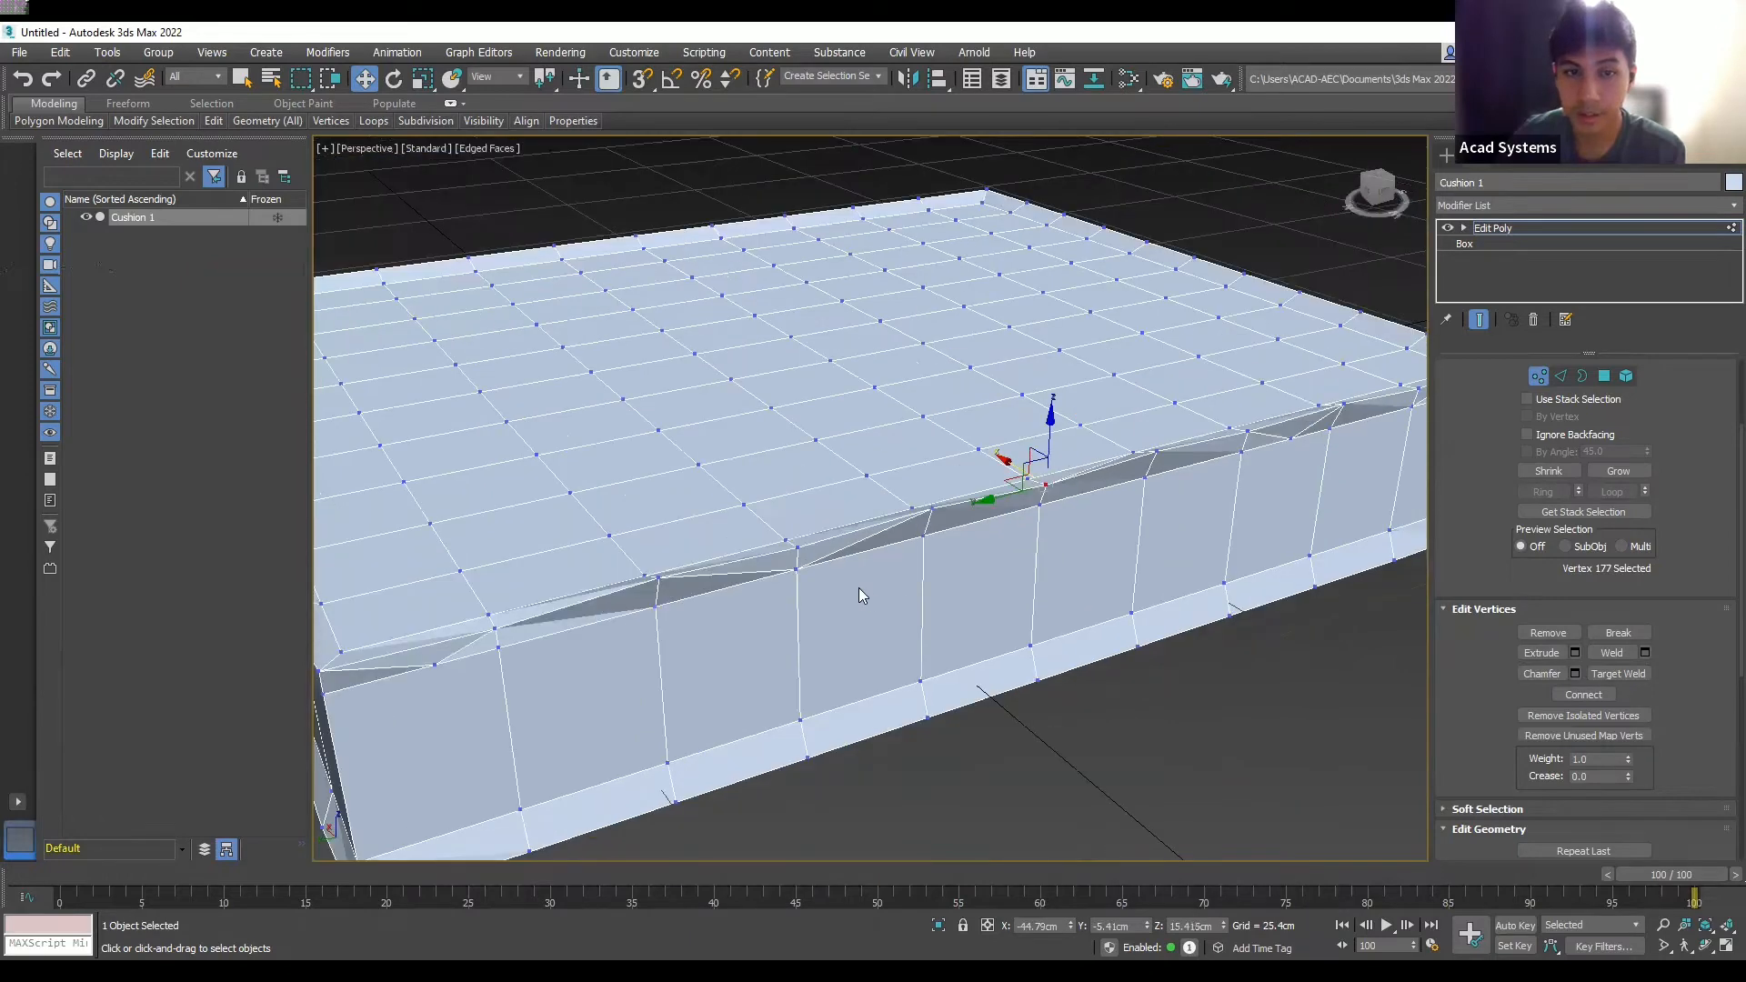
{"action": "middle_click_drag", "start_coordinate": [859, 583], "coordinate": [961, 614], "text": "alt"}
{"action": "scroll", "coordinate": [1086, 617], "scroll_direction": "down", "scroll_amount": 3}
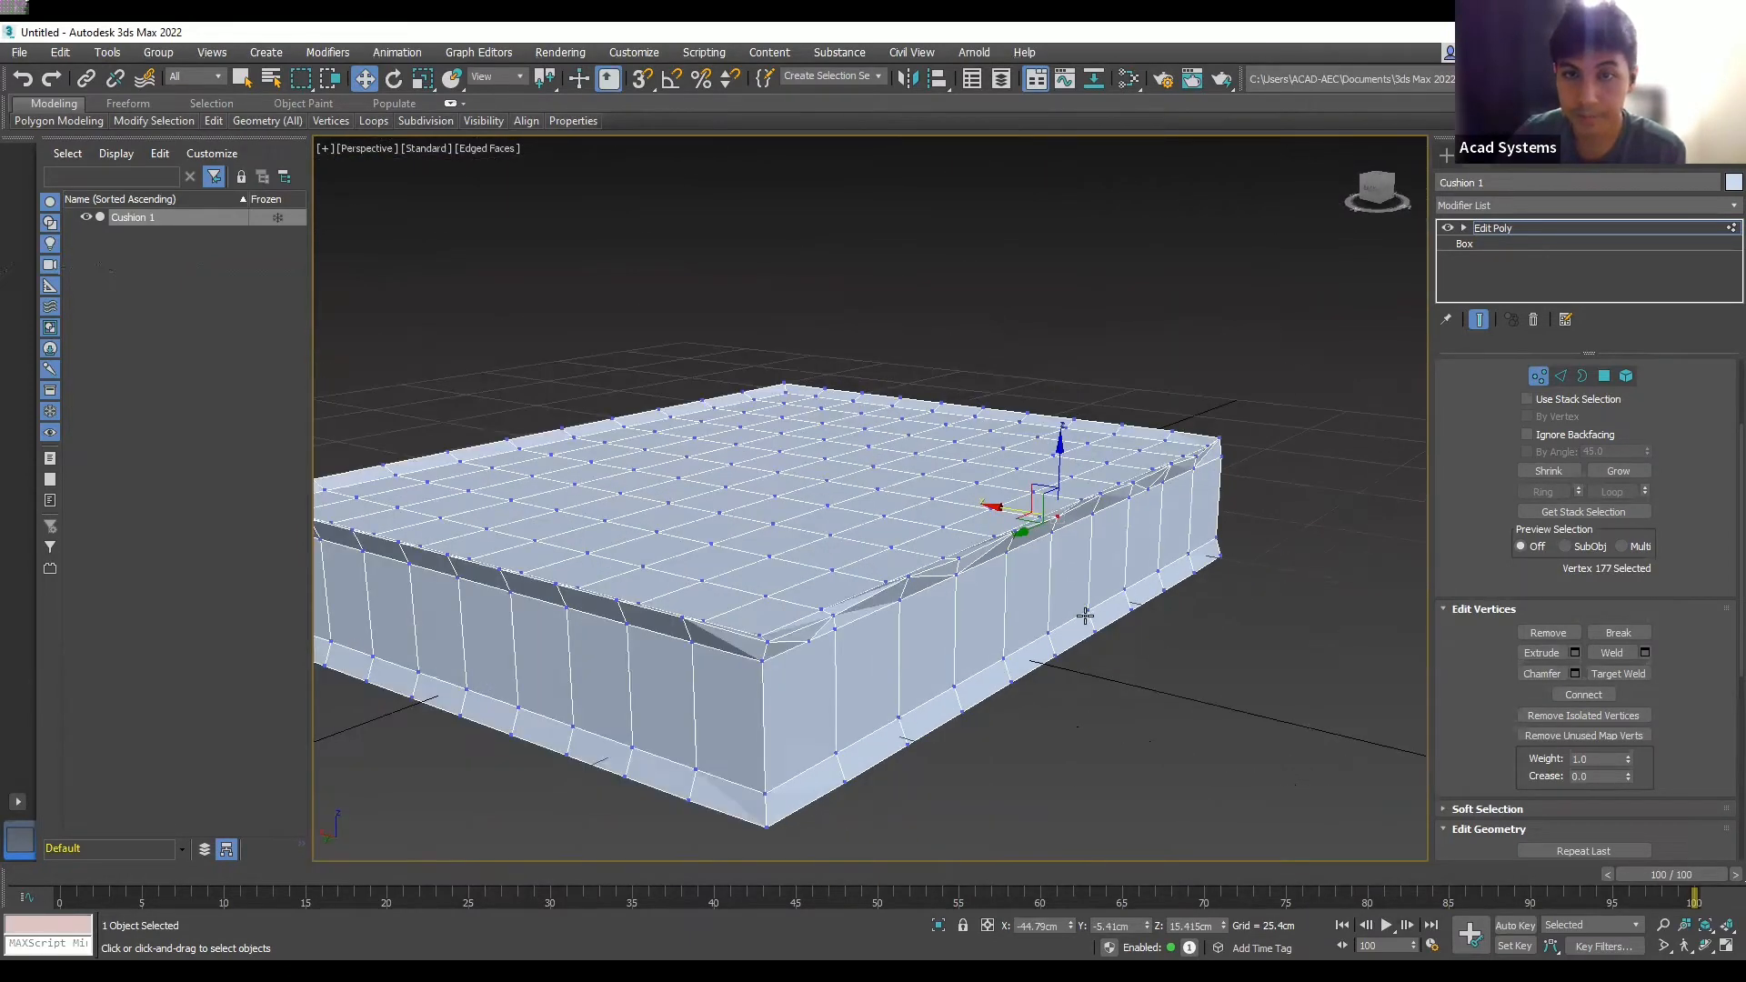
{"action": "middle_click_drag", "start_coordinate": [1067, 621], "coordinate": [1111, 604], "text": "alt"}
{"action": "left_click", "coordinate": [1319, 441]}
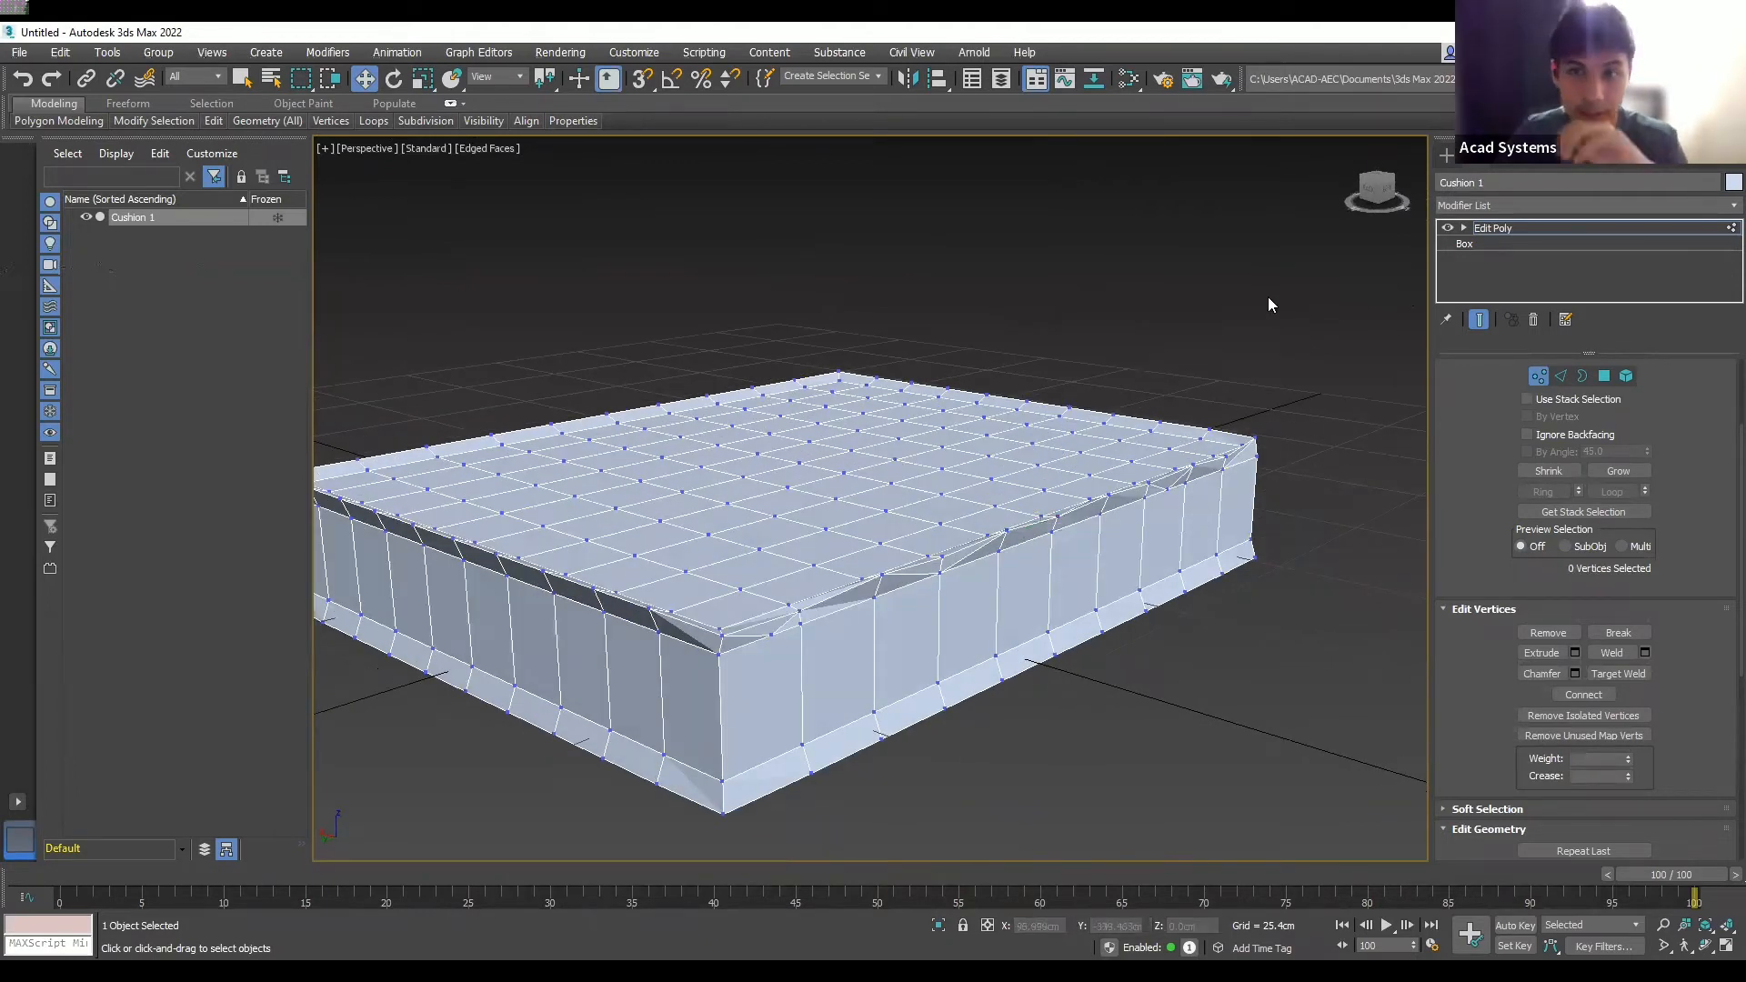
{"action": "left_click", "coordinate": [1544, 204]}
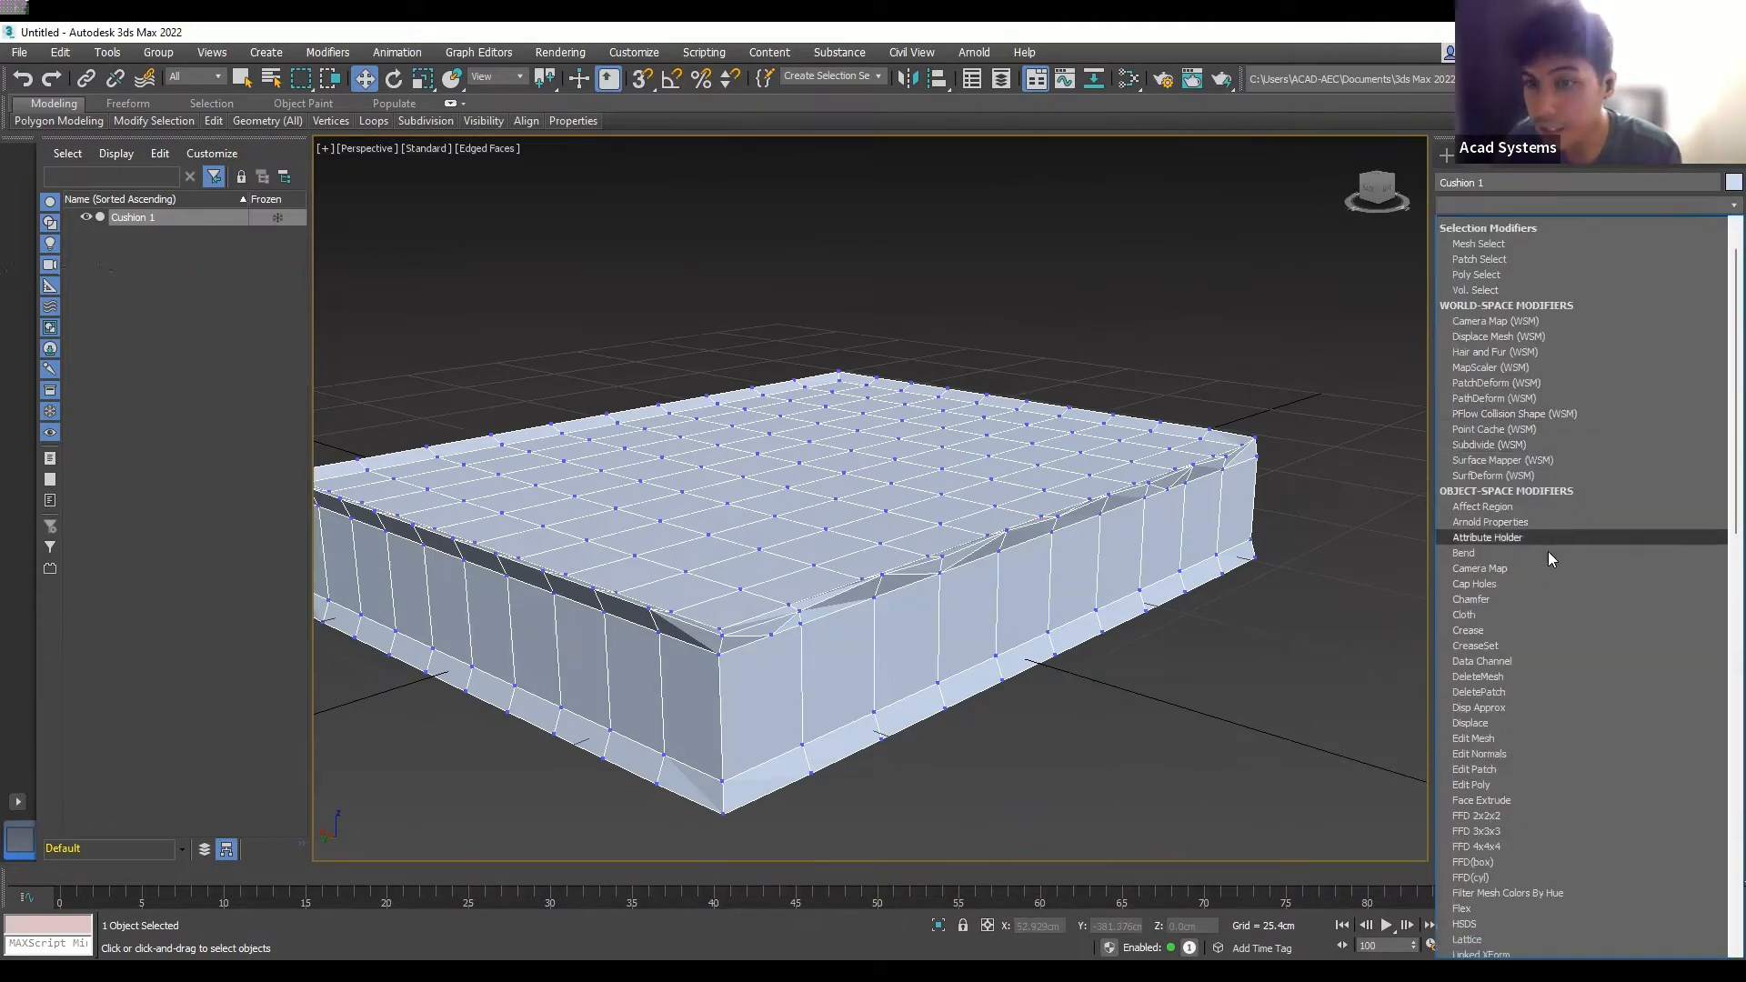
{"action": "scroll", "coordinate": [1548, 551], "scroll_direction": "down", "scroll_amount": 3}
{"action": "scroll", "coordinate": [1548, 552], "scroll_direction": "down", "scroll_amount": 11}
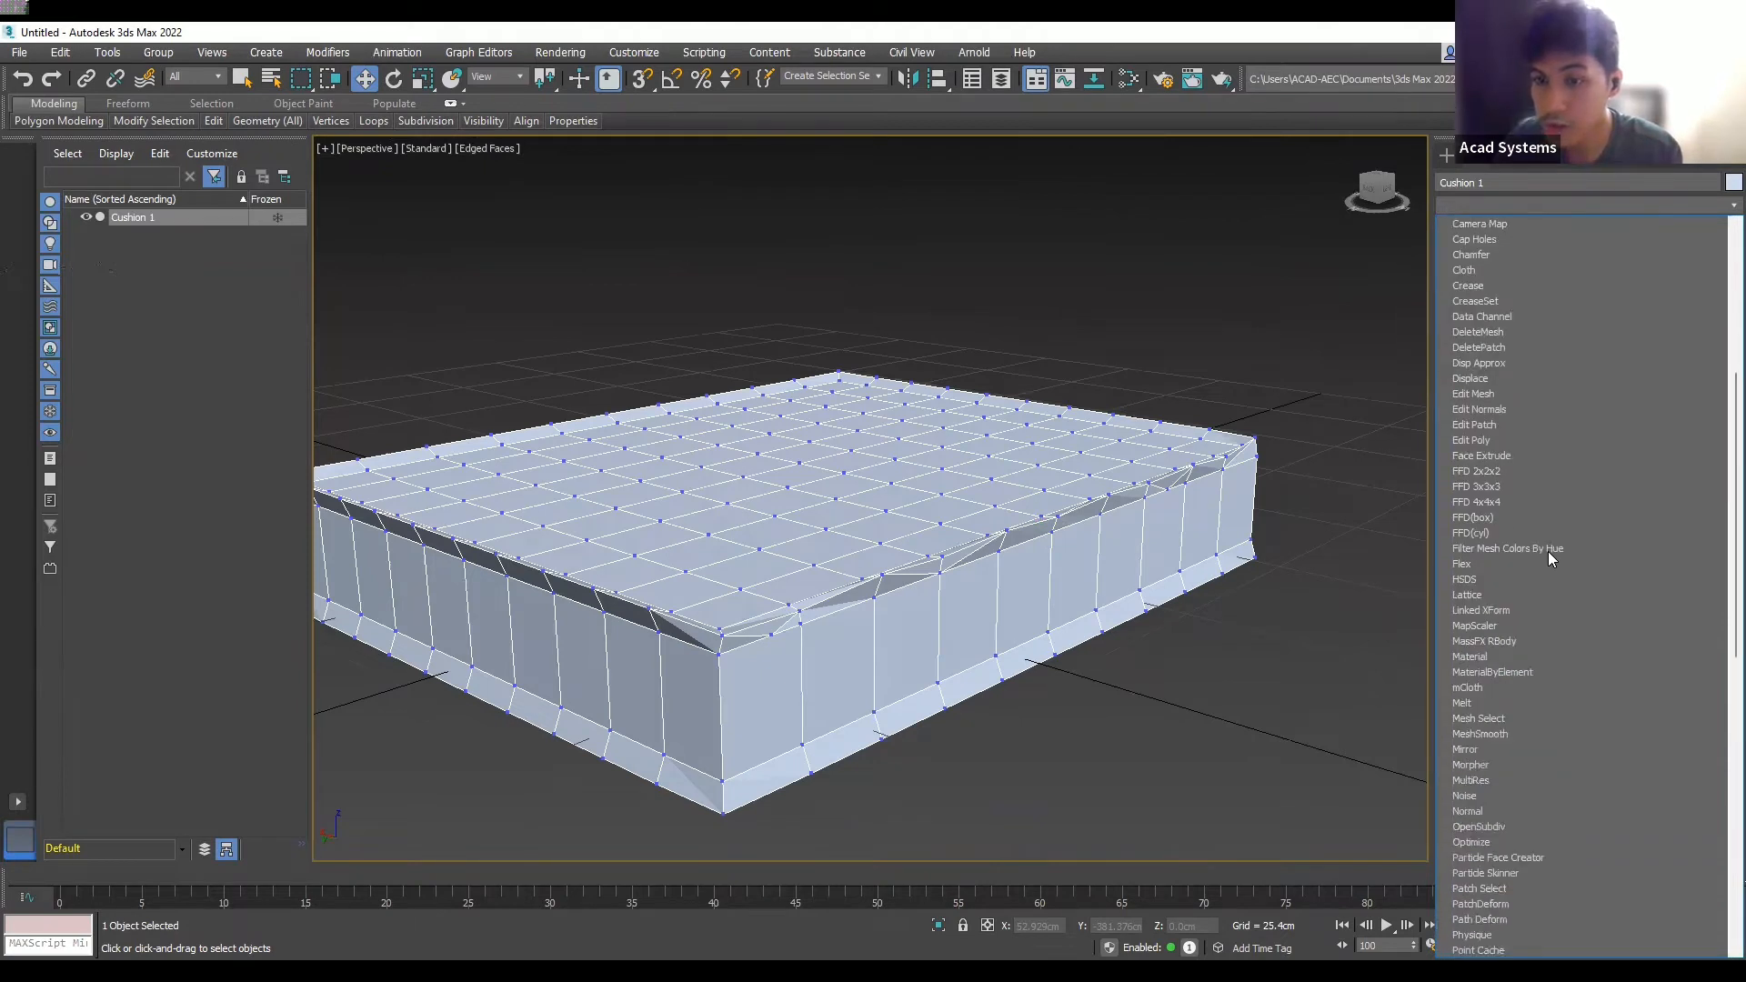
{"action": "scroll", "coordinate": [1548, 551], "scroll_direction": "down", "scroll_amount": 10}
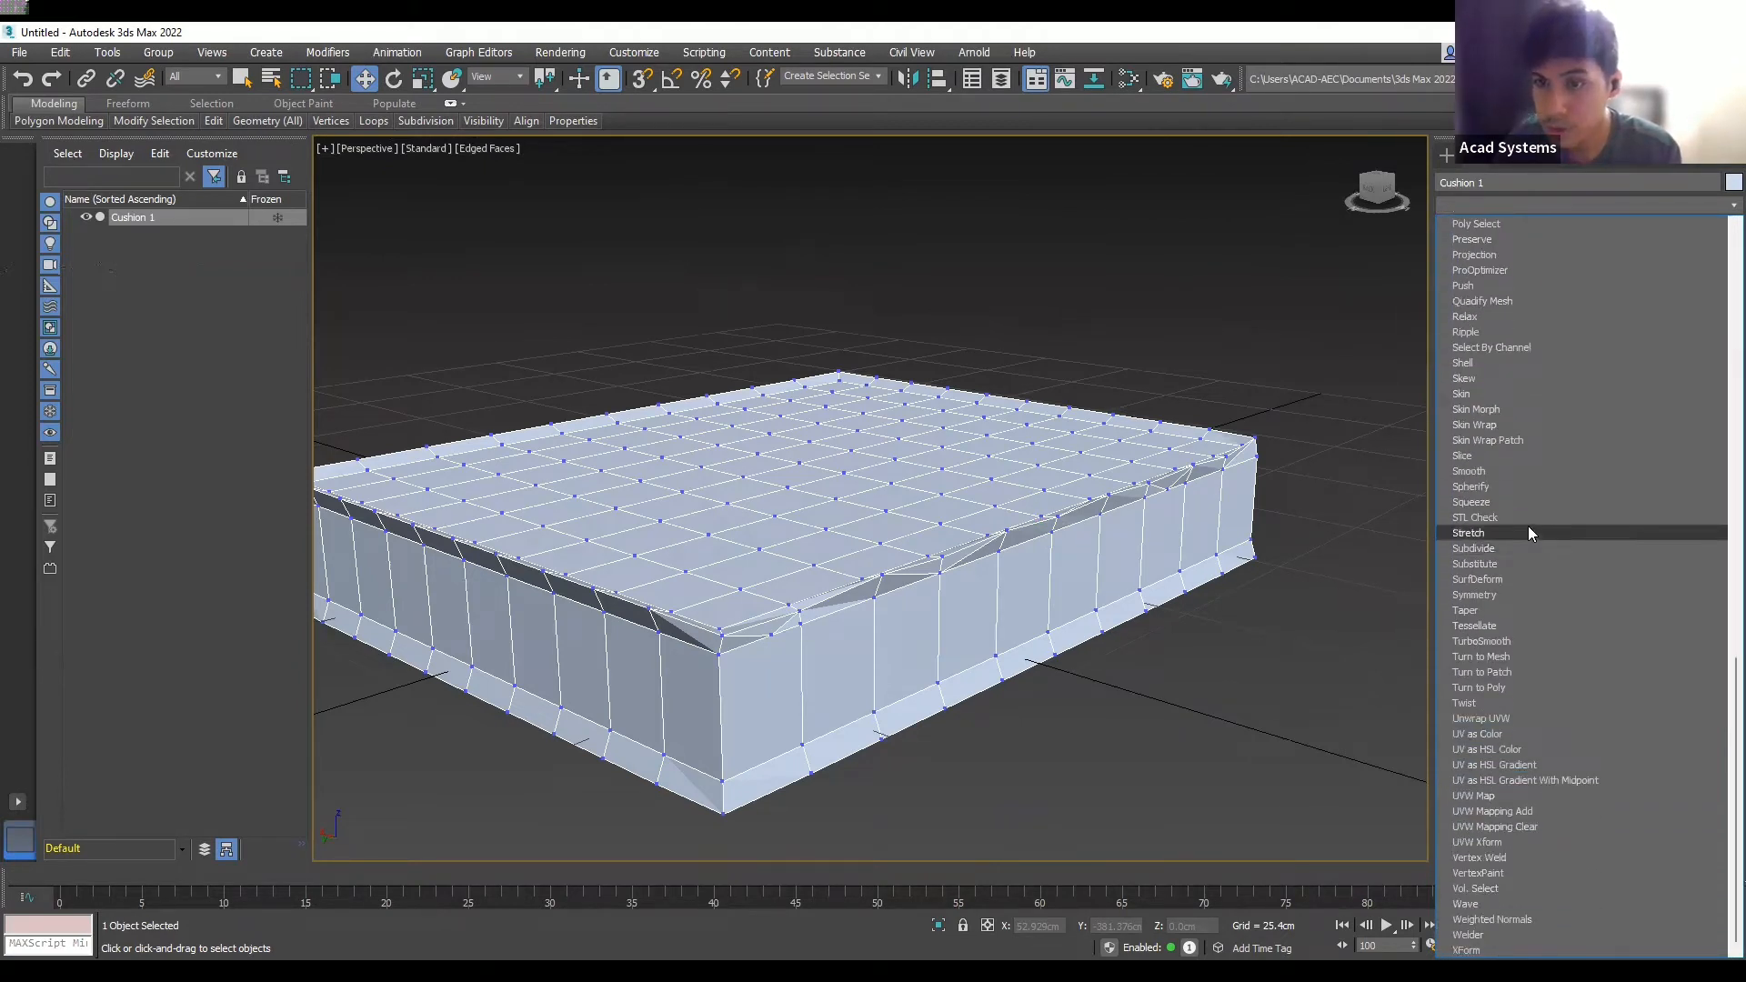
{"action": "left_click", "coordinate": [1479, 642]}
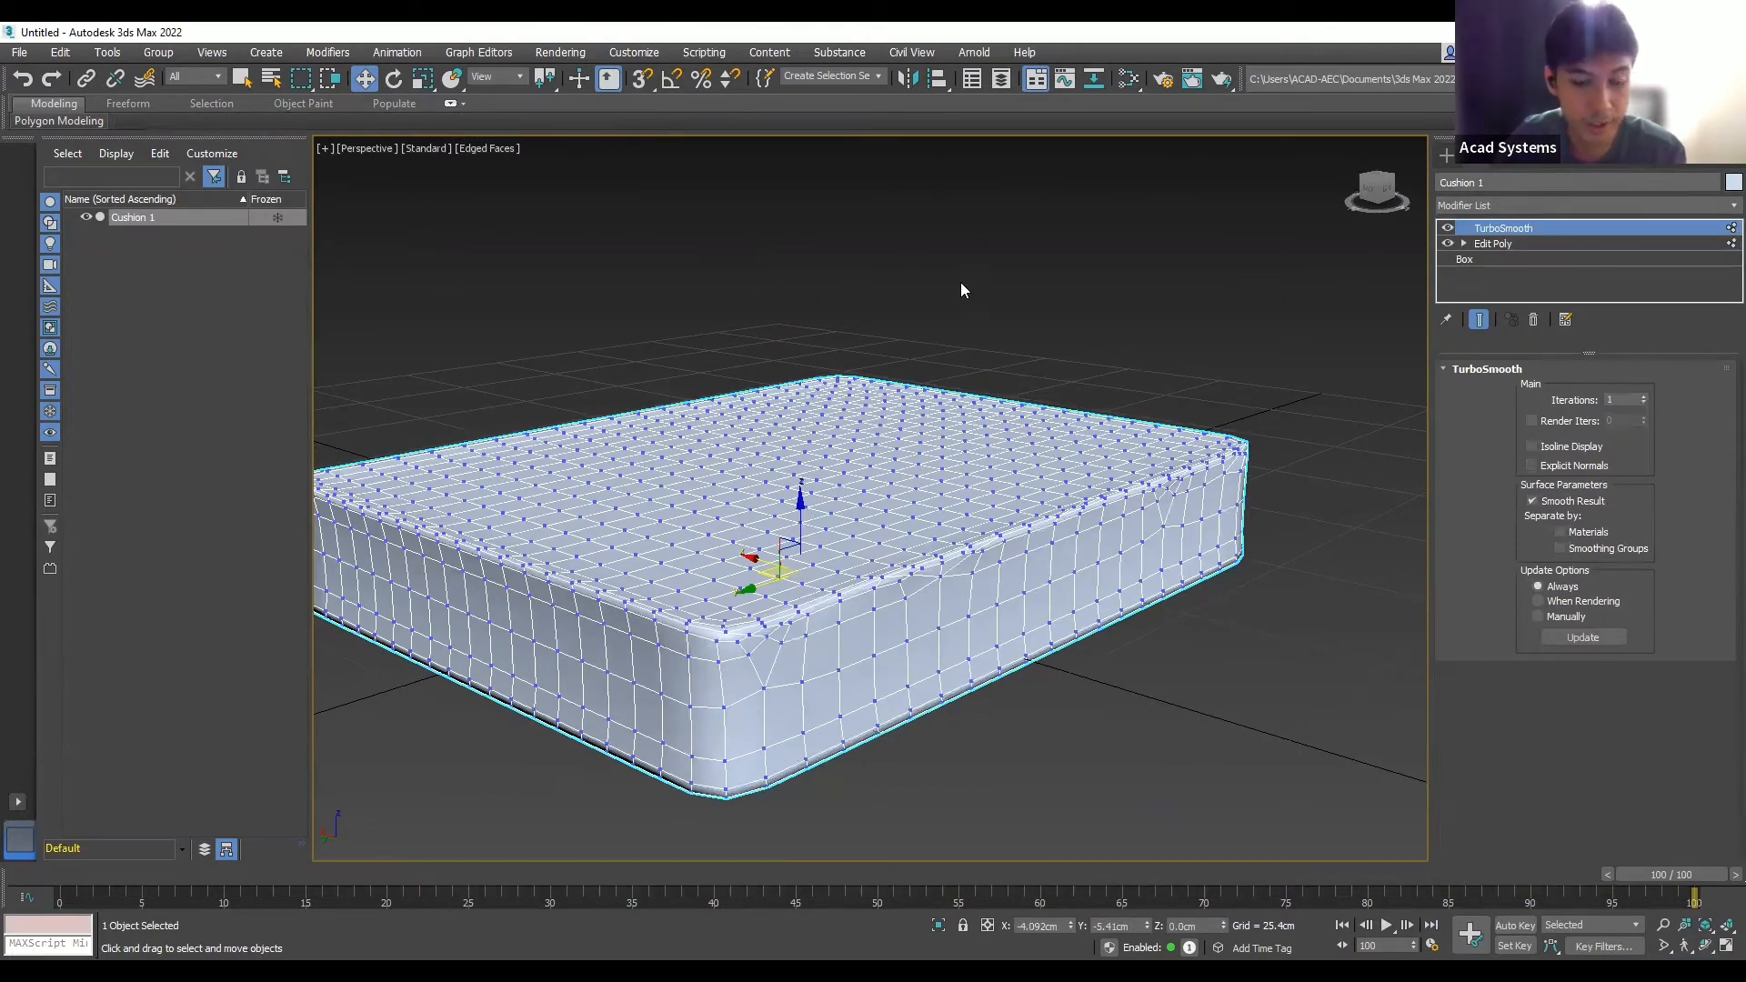
{"action": "left_click", "coordinate": [974, 262]}
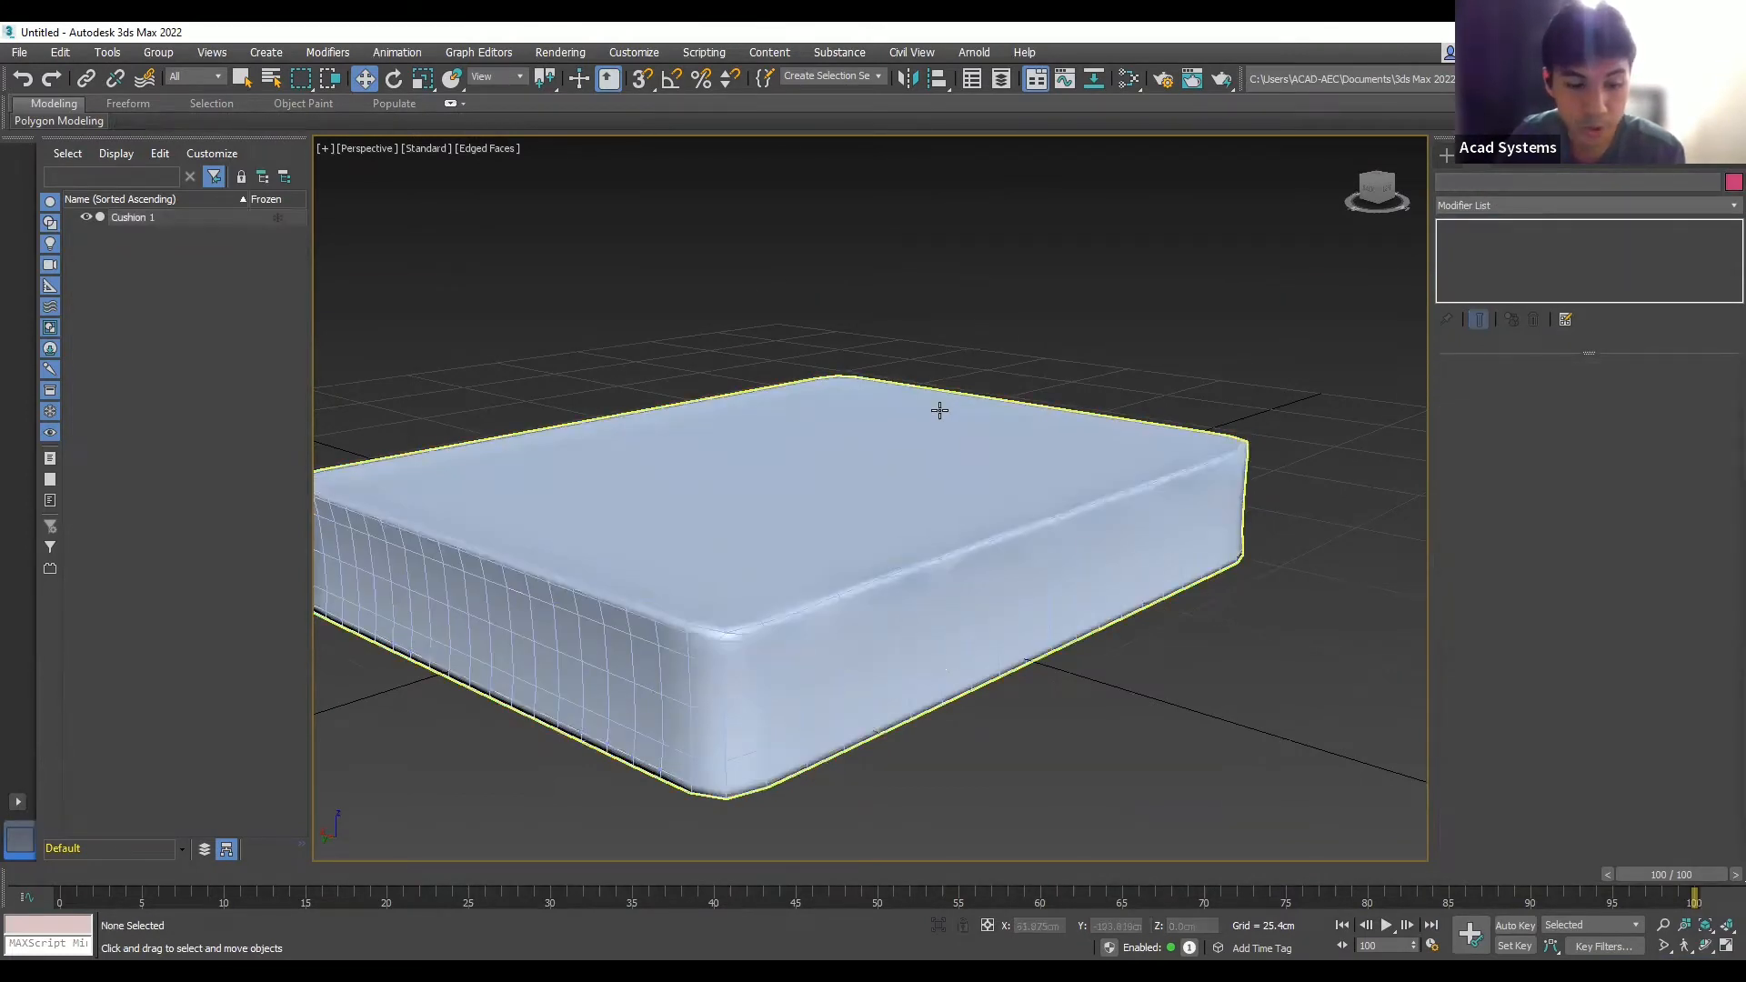
{"action": "scroll", "coordinate": [940, 411], "scroll_direction": "up", "scroll_amount": 4}
{"action": "scroll", "coordinate": [967, 634], "scroll_direction": "down", "scroll_amount": 3}
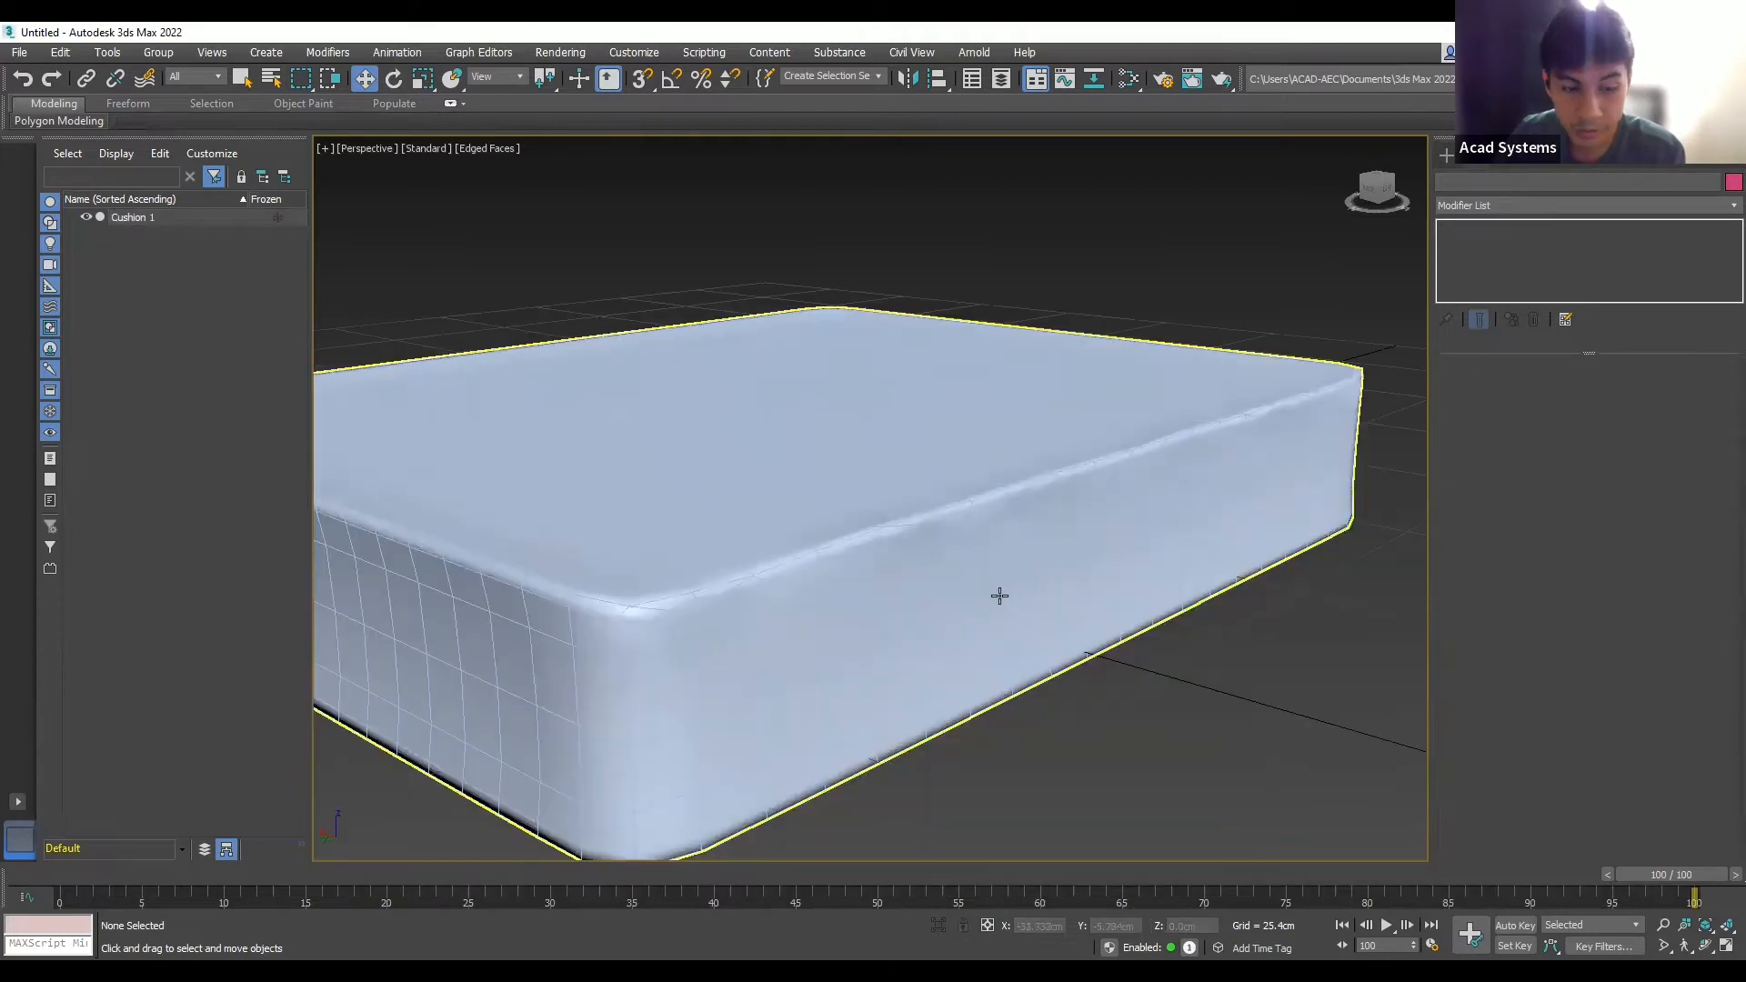
{"action": "middle_click_drag", "start_coordinate": [1014, 585], "coordinate": [845, 534], "text": "alt"}
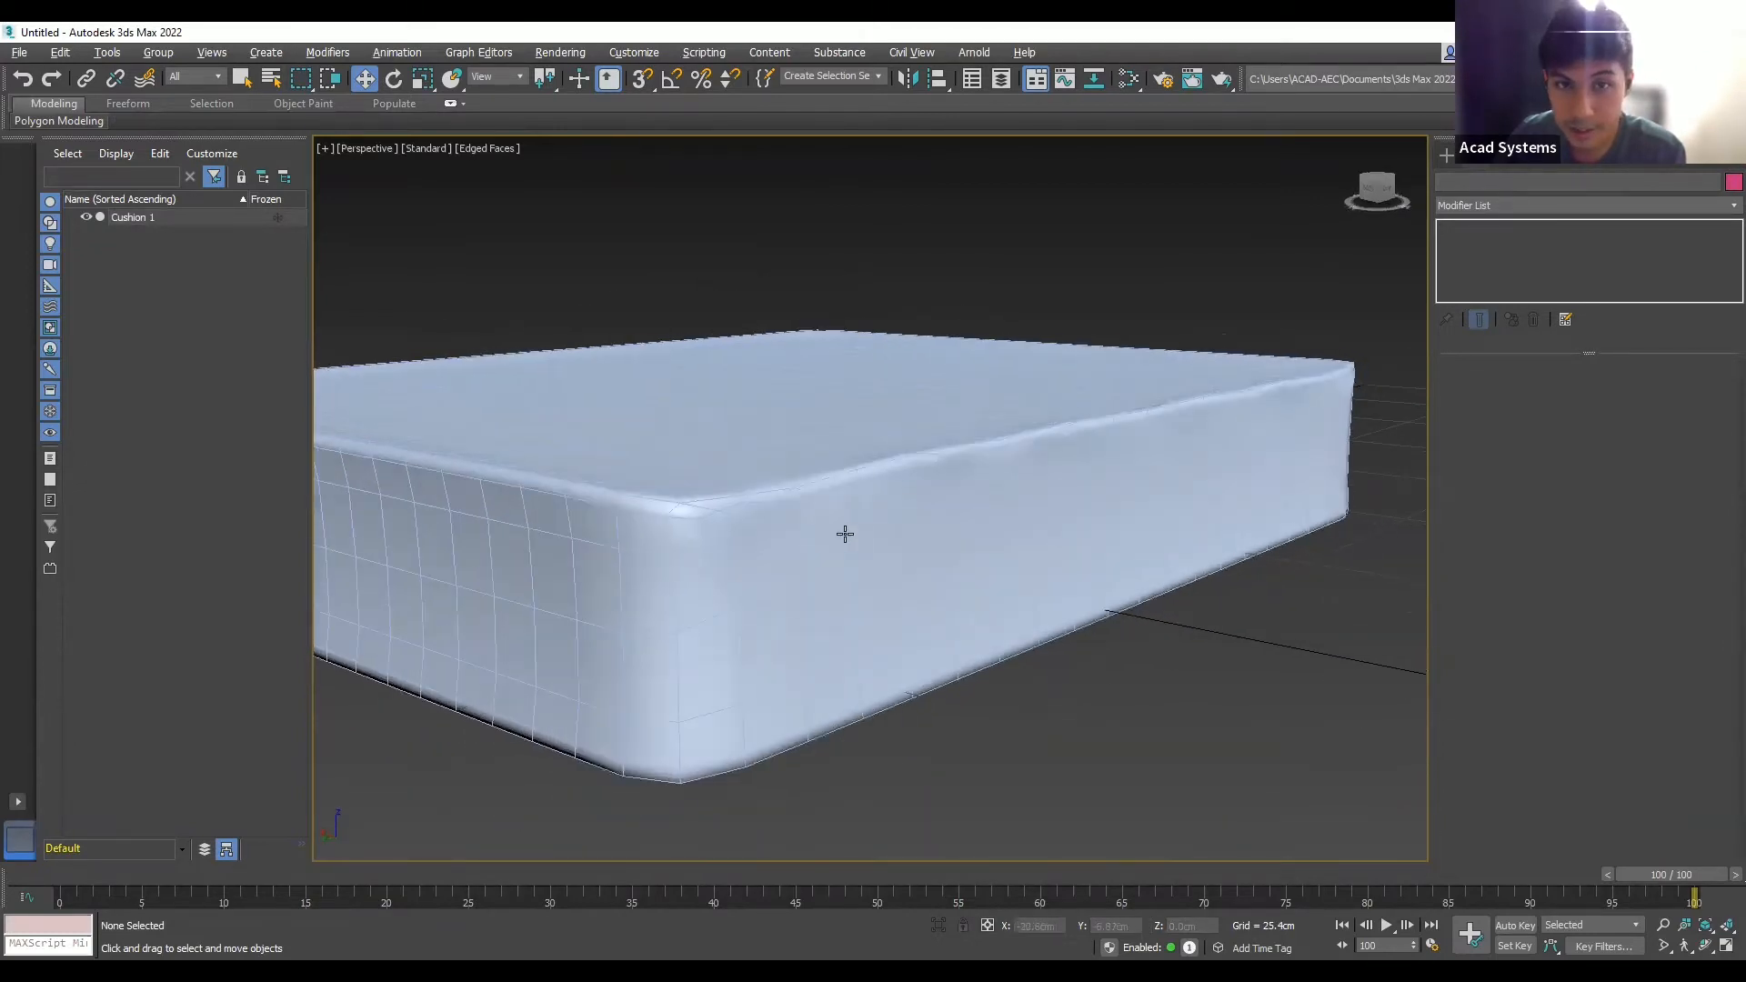
{"action": "middle_click_drag", "start_coordinate": [1032, 457], "coordinate": [1049, 491], "text": "alt"}
{"action": "middle_click_drag", "start_coordinate": [940, 432], "coordinate": [724, 425], "text": "alt"}
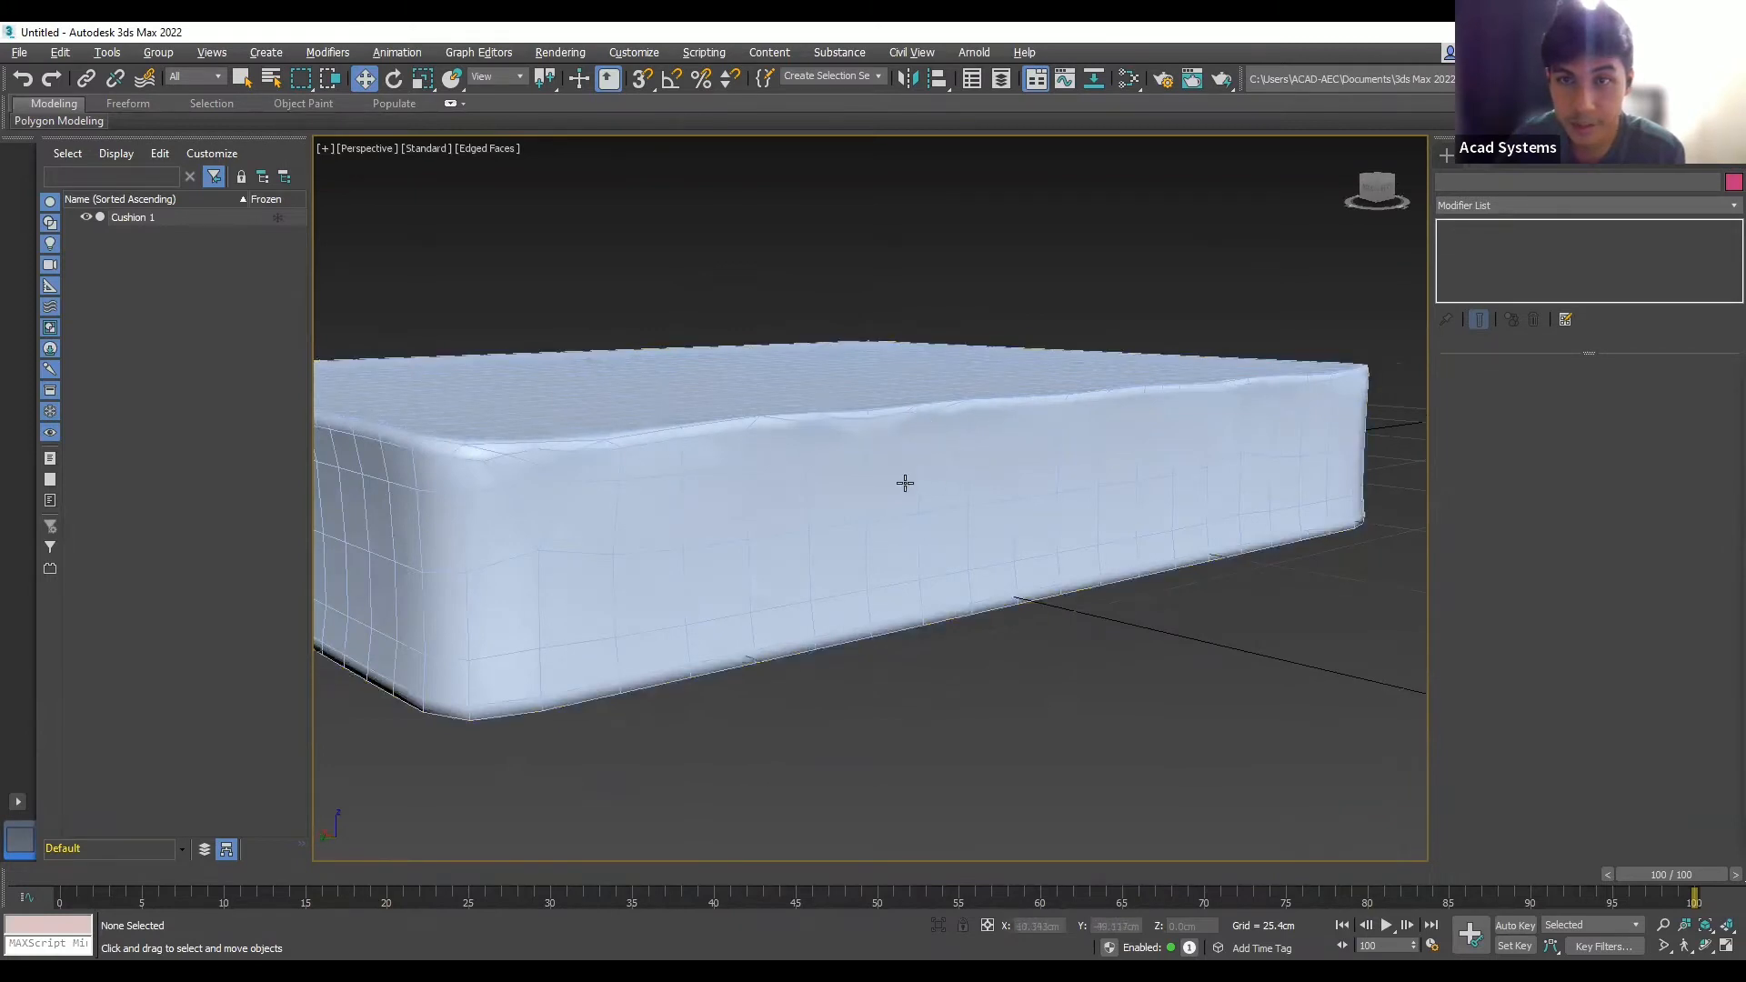
{"action": "middle_click_drag", "start_coordinate": [905, 483], "coordinate": [979, 479], "text": "alt"}
{"action": "scroll", "coordinate": [983, 489], "scroll_direction": "down", "scroll_amount": 3}
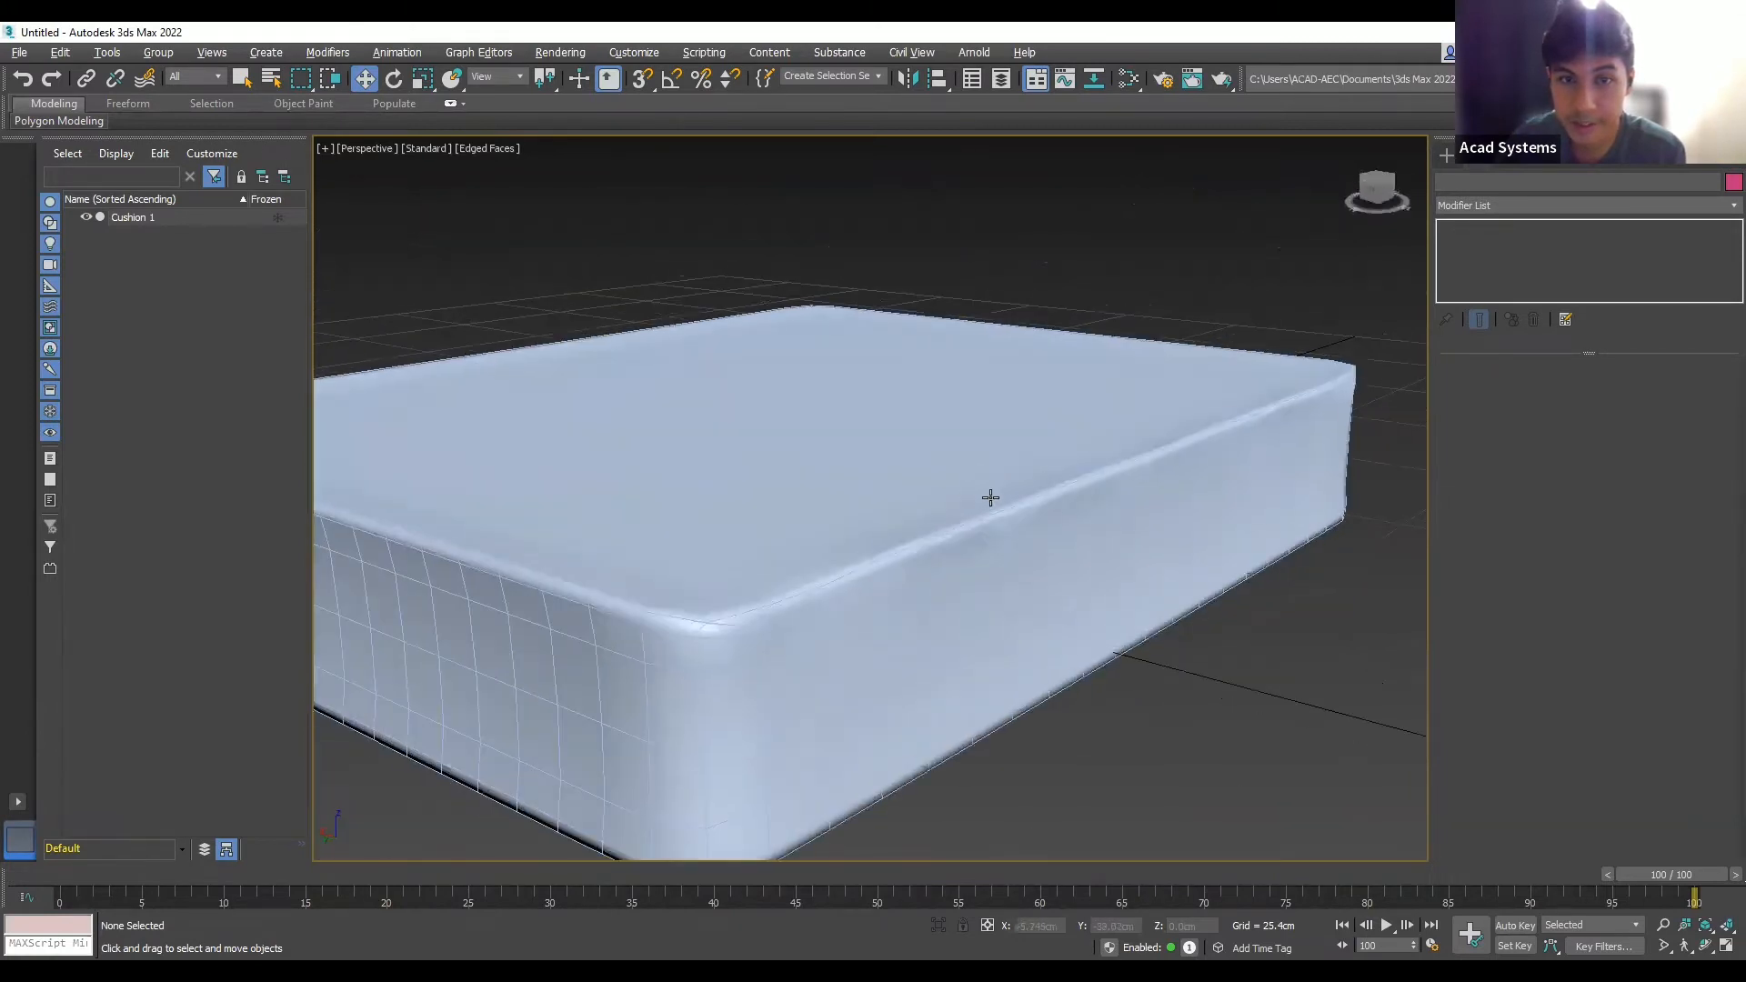
{"action": "middle_click_drag", "start_coordinate": [990, 545], "coordinate": [1023, 523], "text": "alt"}
{"action": "scroll", "coordinate": [1057, 543], "scroll_direction": "up", "scroll_amount": 5}
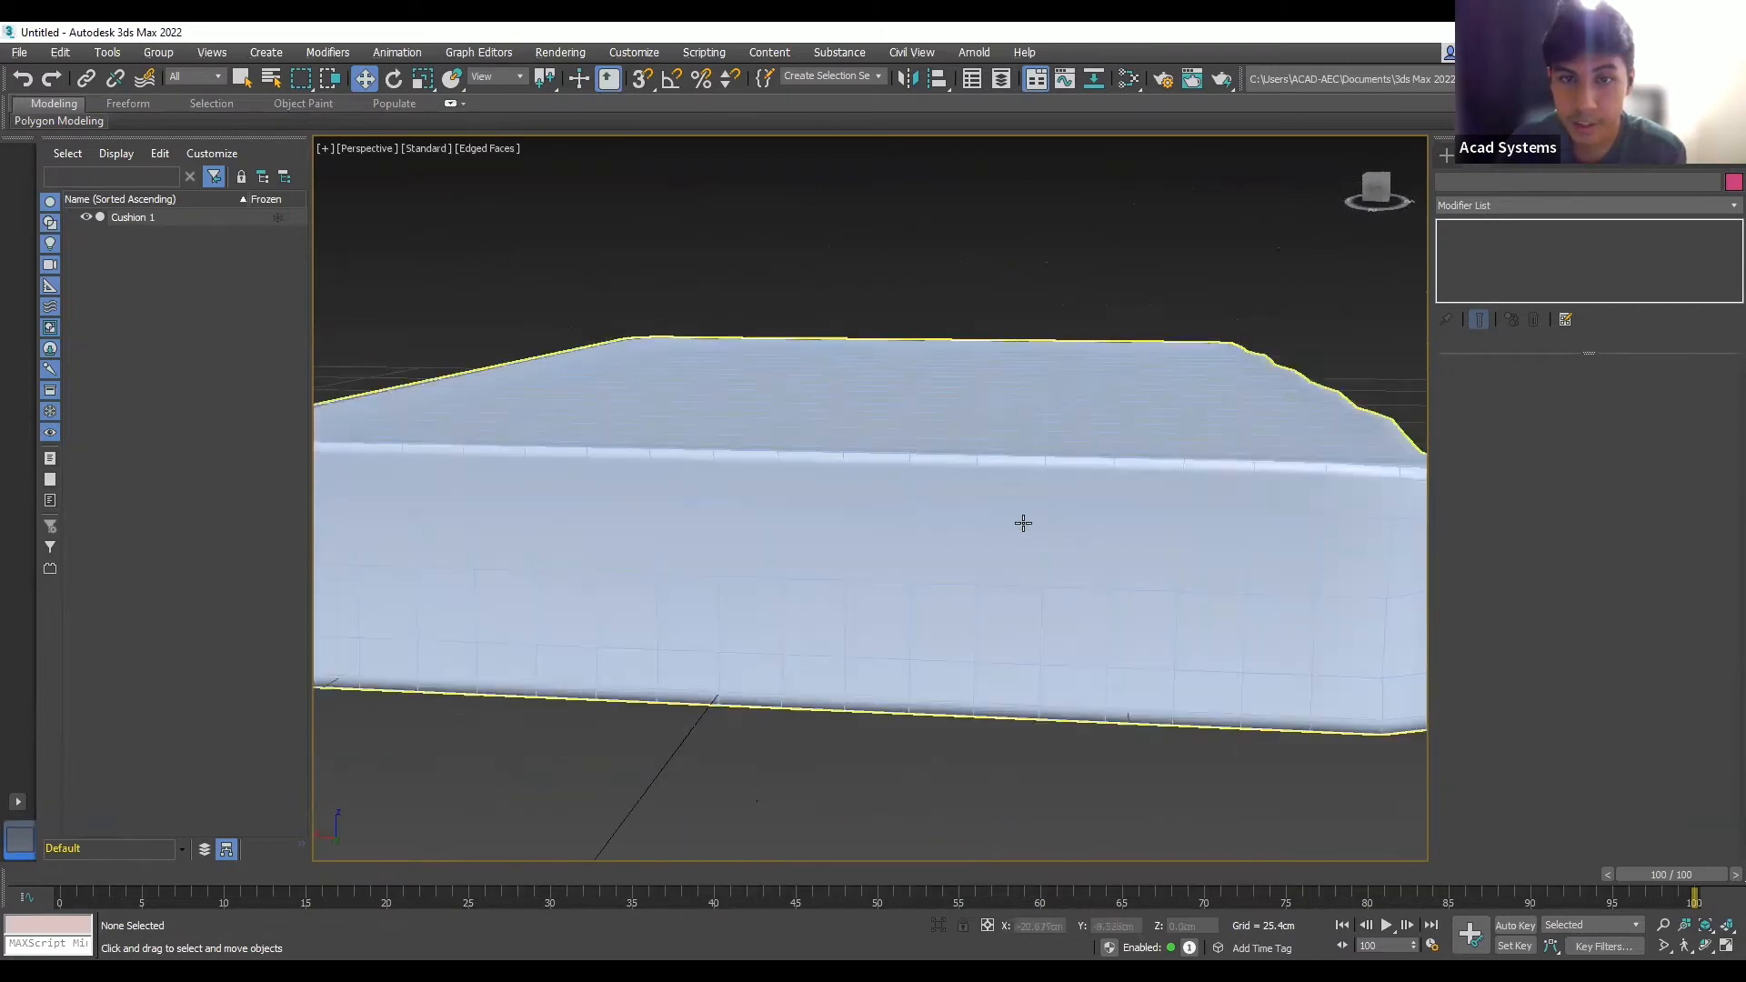
{"action": "scroll", "coordinate": [1041, 545], "scroll_direction": "down", "scroll_amount": 5}
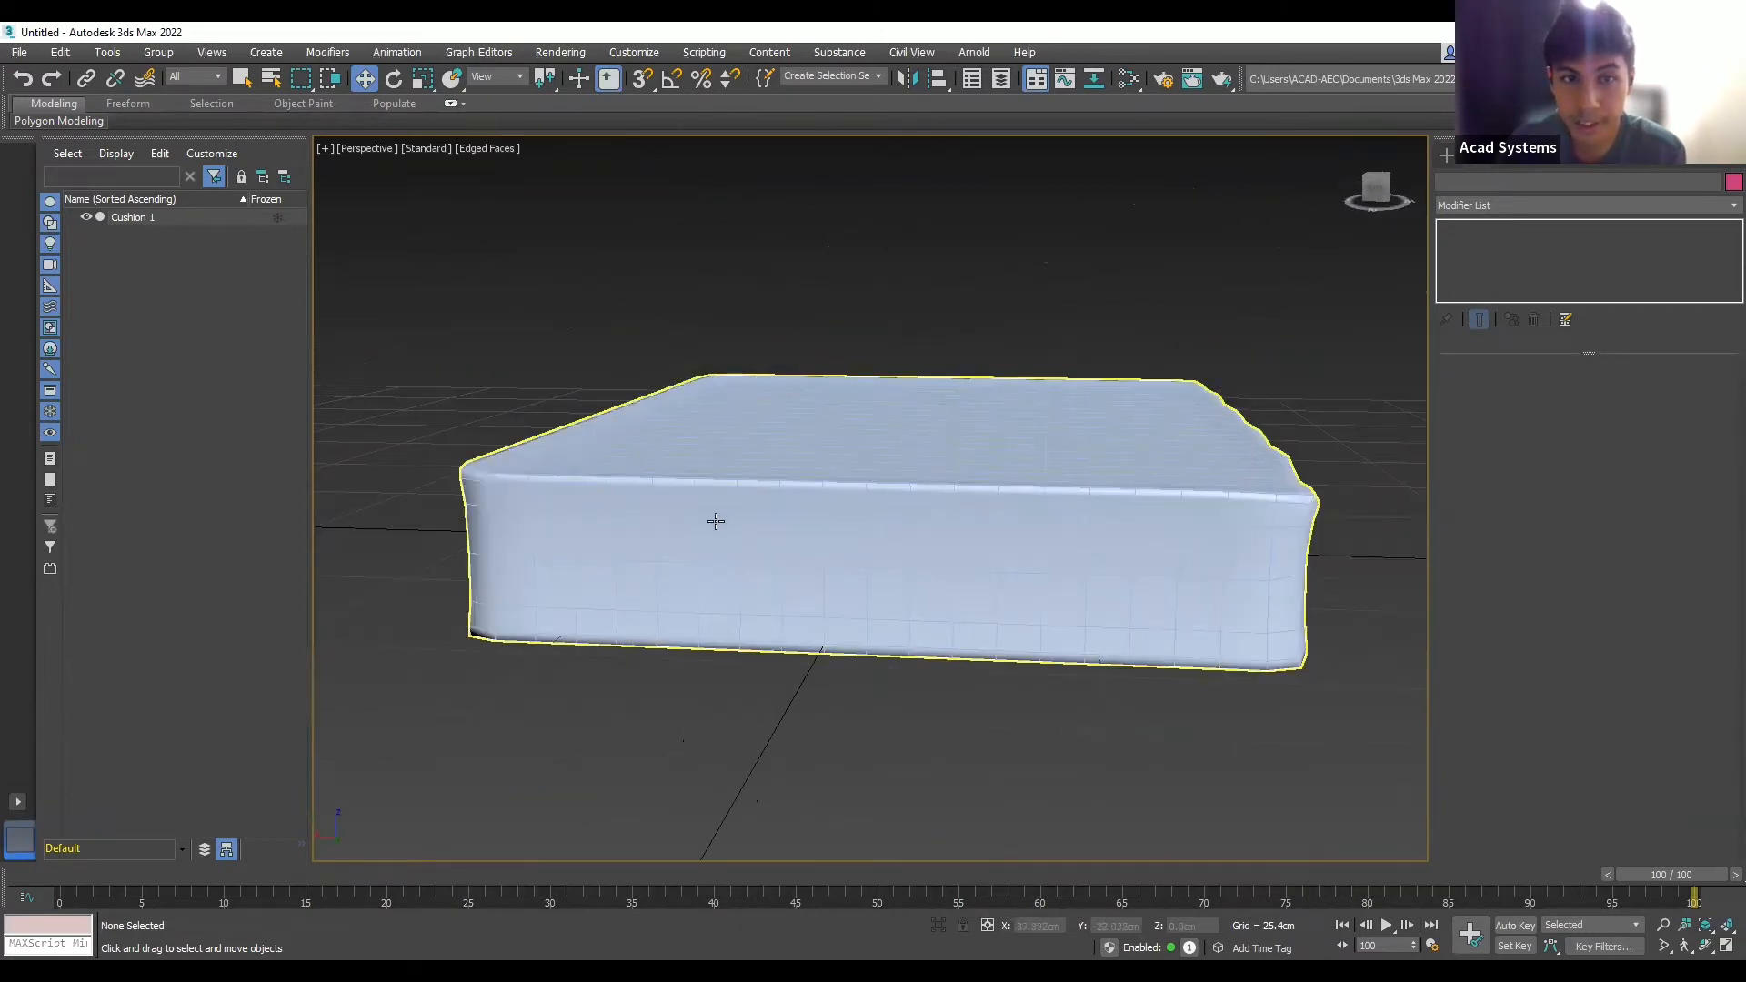
{"action": "middle_click_drag", "start_coordinate": [713, 518], "coordinate": [1161, 510], "text": "alt"}
{"action": "scroll", "coordinate": [1148, 519], "scroll_direction": "up", "scroll_amount": 4}
{"action": "scroll", "coordinate": [1121, 536], "scroll_direction": "up", "scroll_amount": 3}
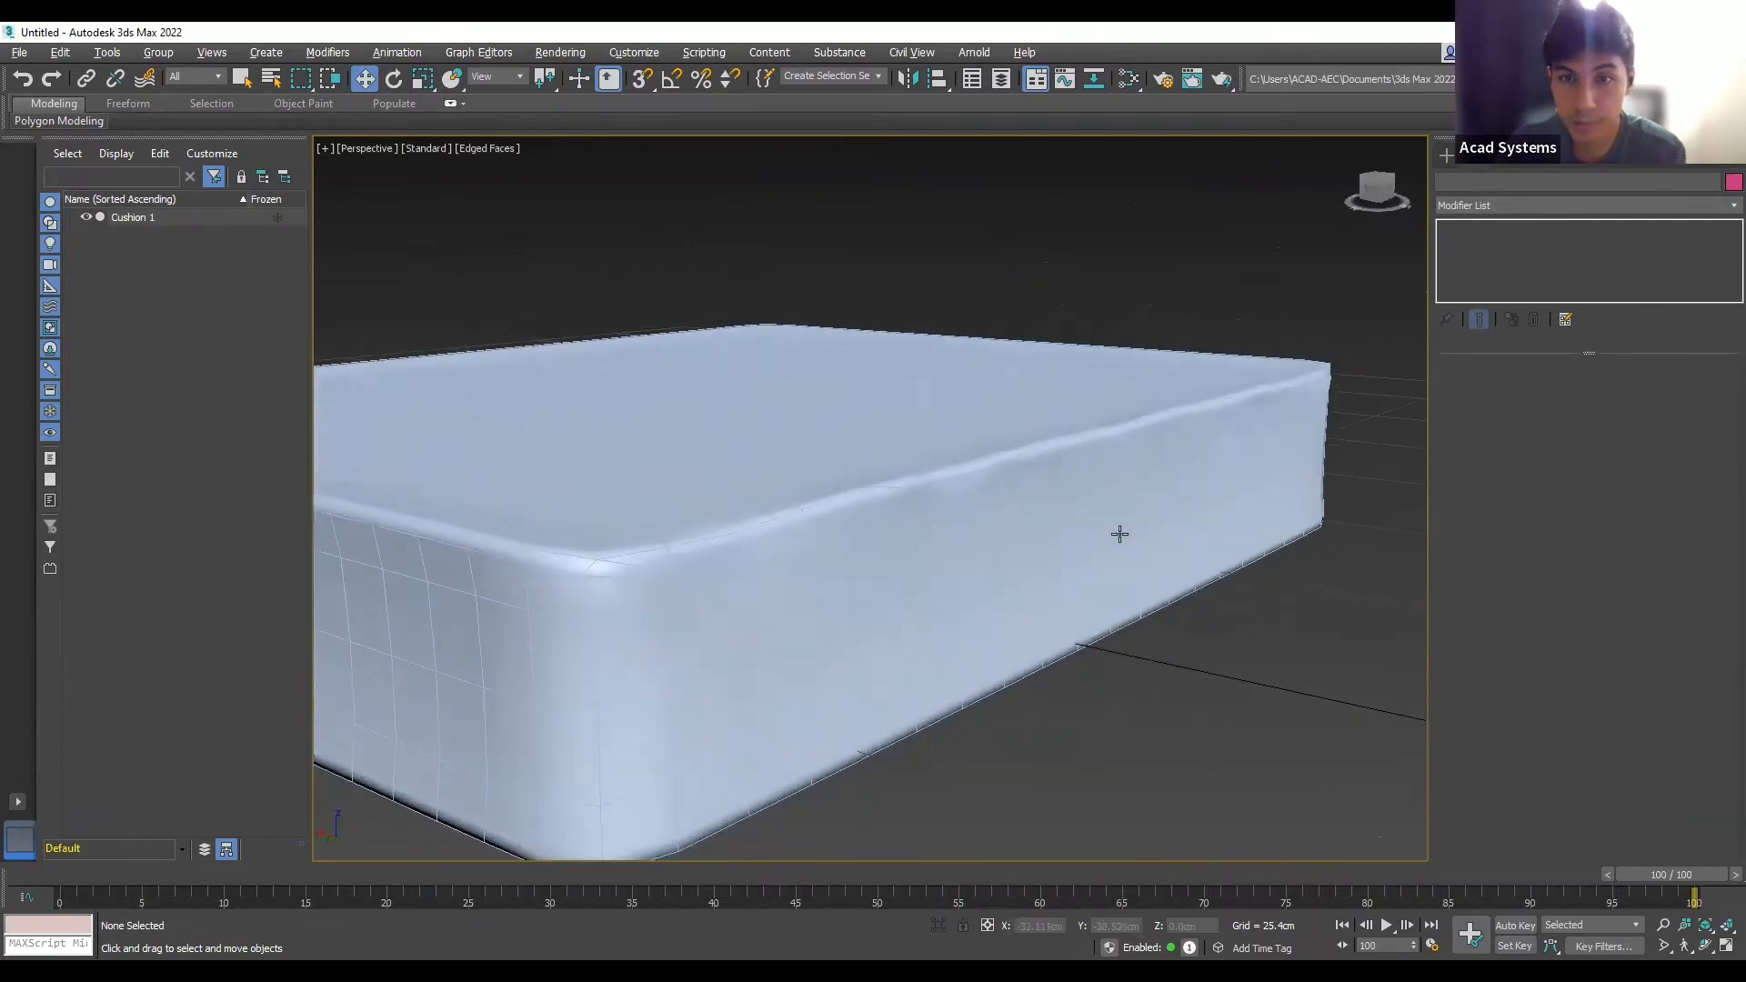
{"action": "scroll", "coordinate": [1141, 455], "scroll_direction": "down", "scroll_amount": 4}
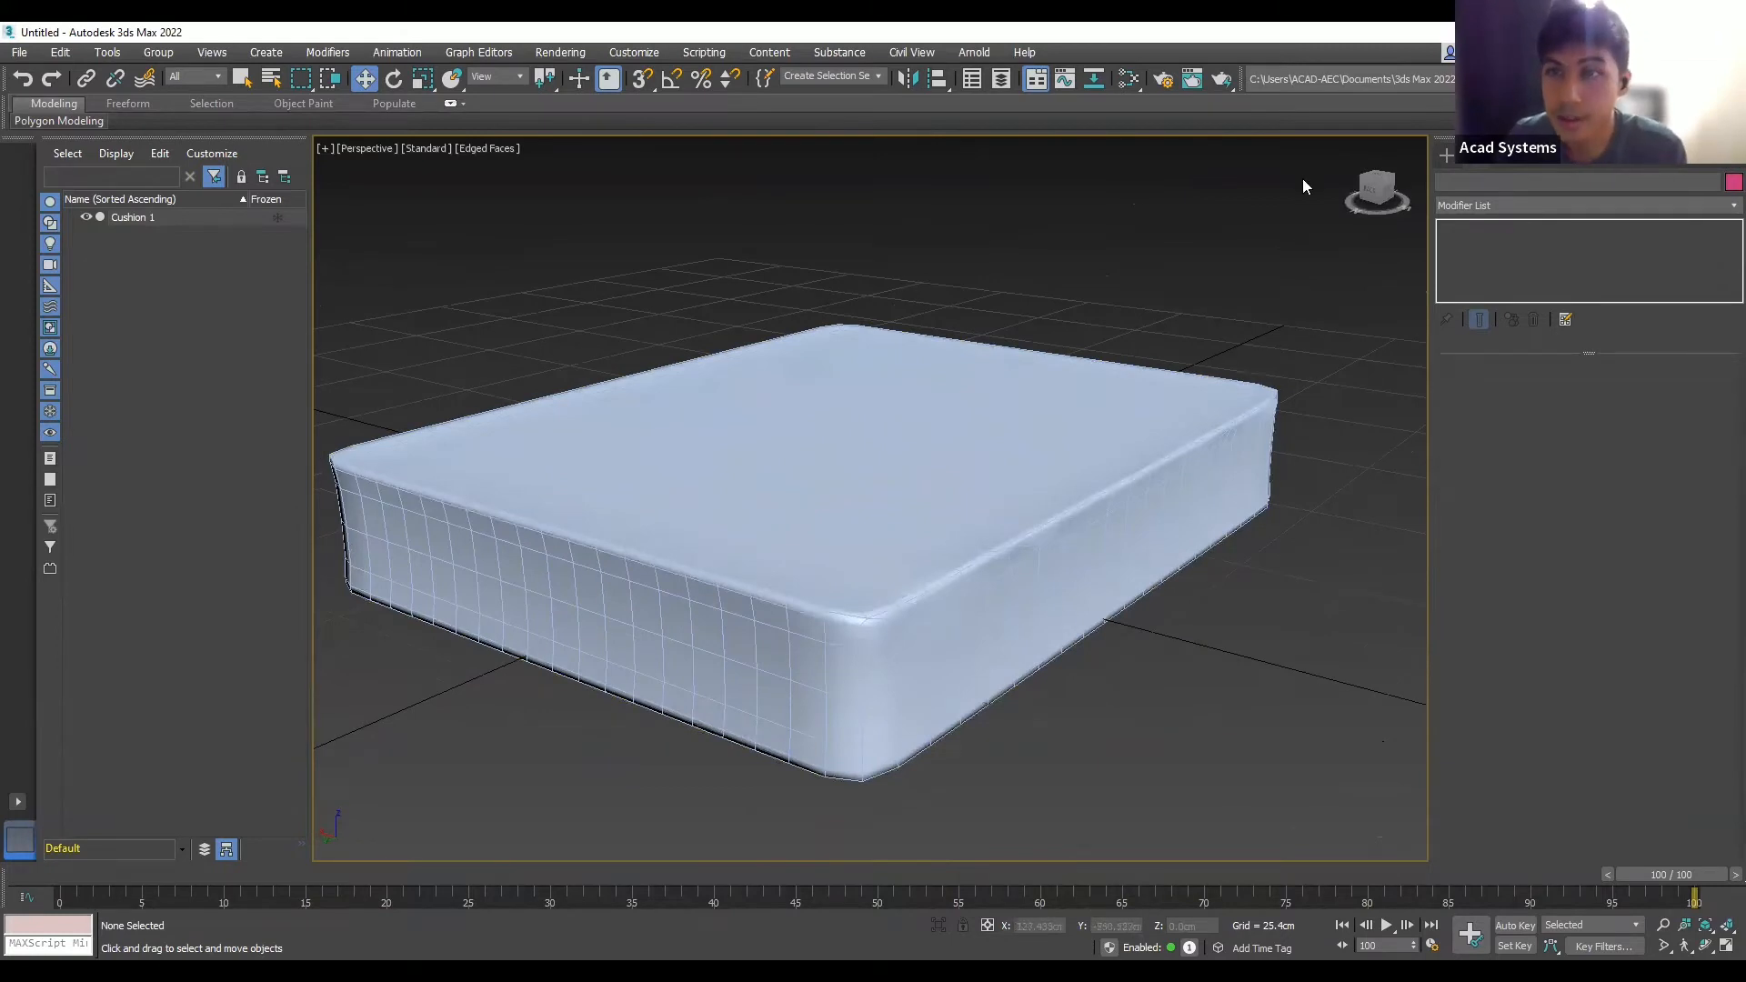
{"action": "left_click", "coordinate": [1504, 205]}
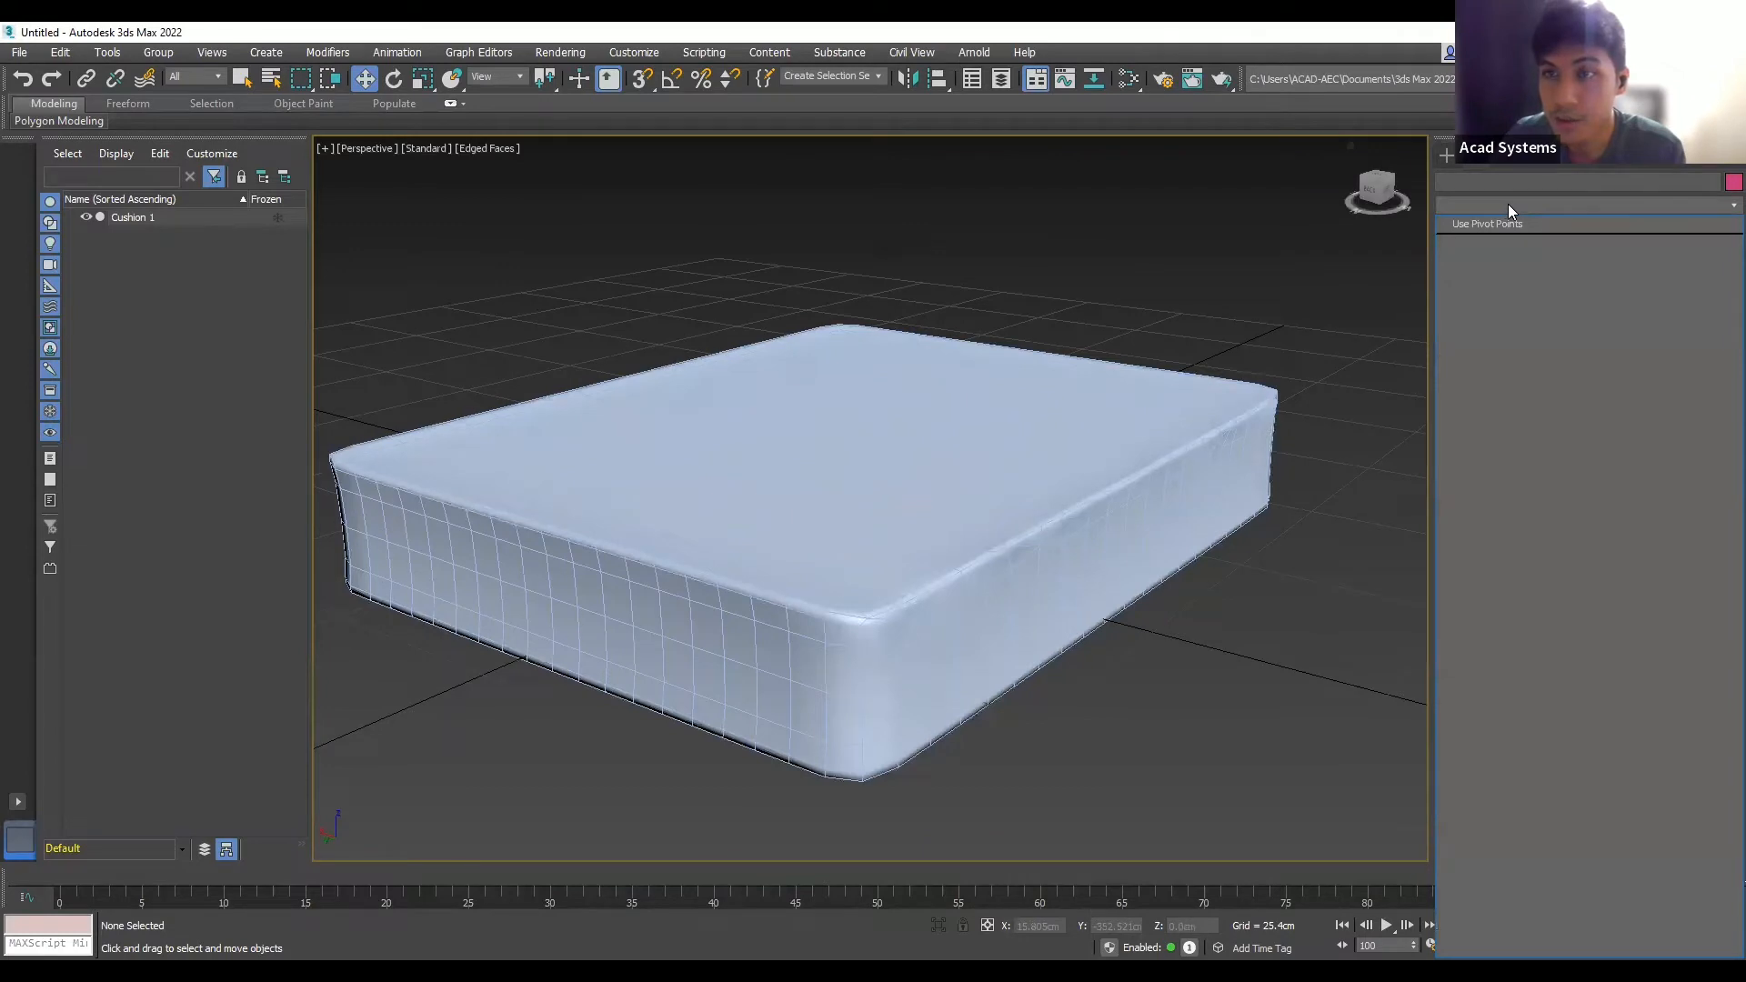
- Select Cushion 1 and add a Cloth modifier from the Modifier List
{"action": "left_click", "coordinate": [1508, 203]}
{"action": "left_click", "coordinate": [1073, 430]}
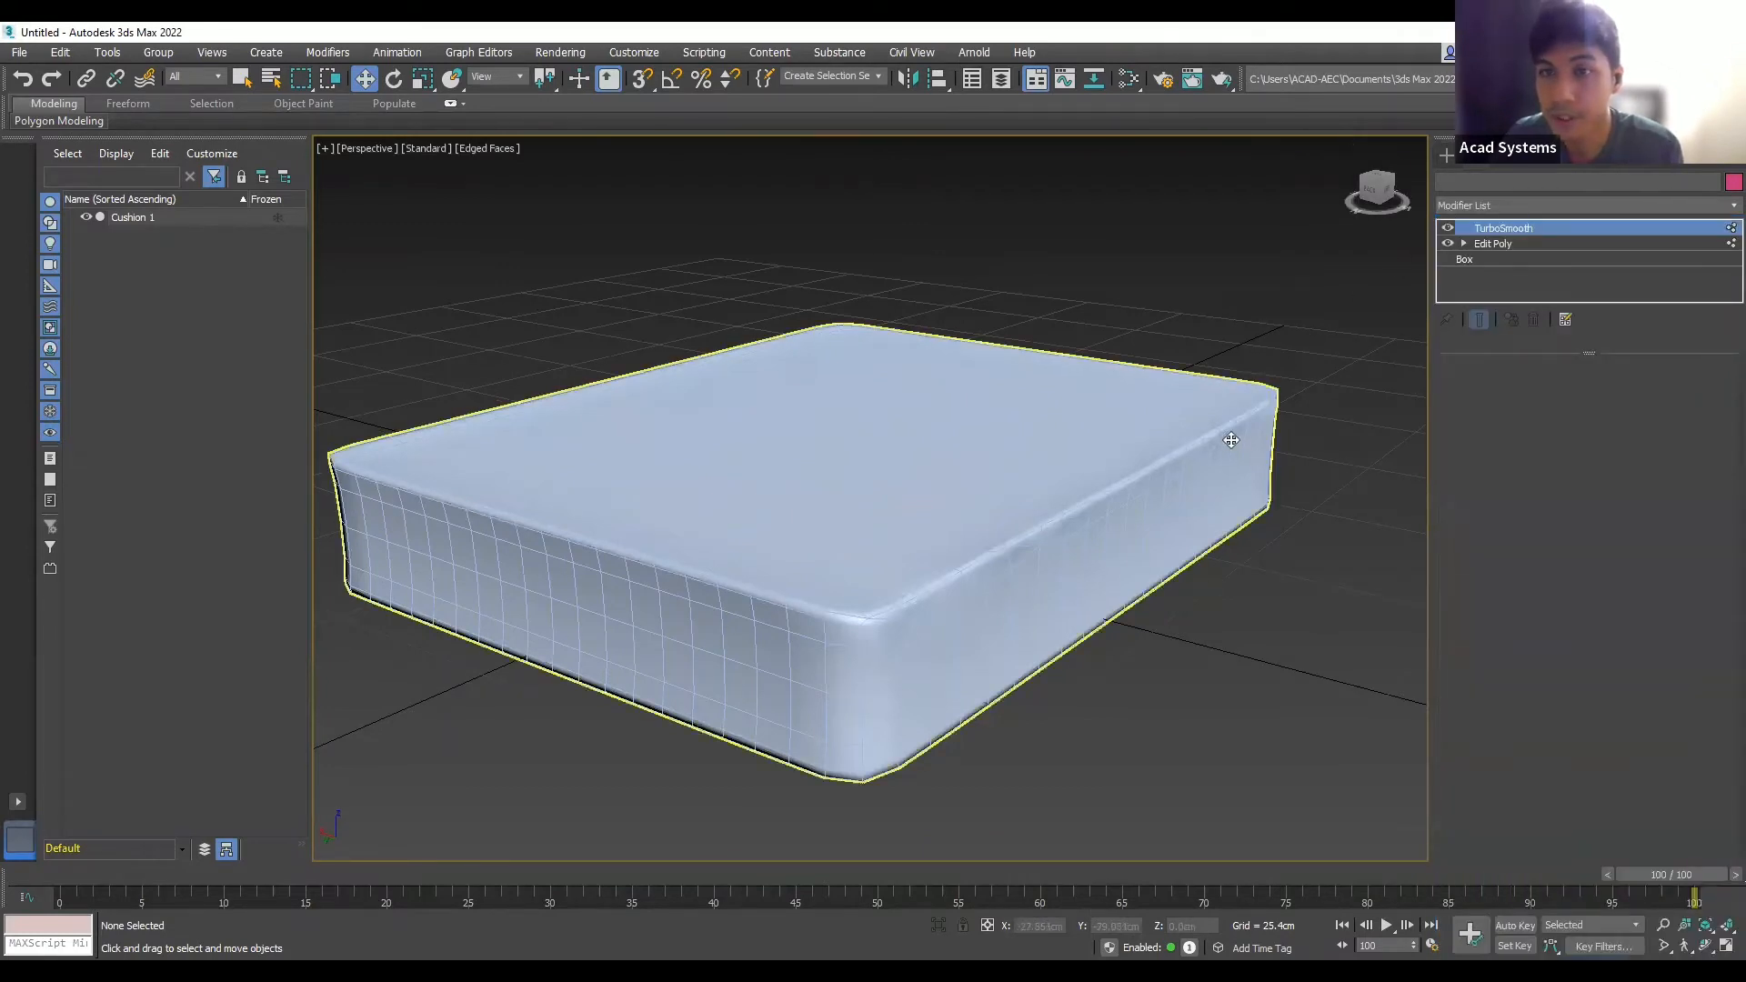
{"action": "left_click", "coordinate": [1502, 207]}
{"action": "scroll", "coordinate": [1492, 418], "scroll_direction": "down", "scroll_amount": 8}
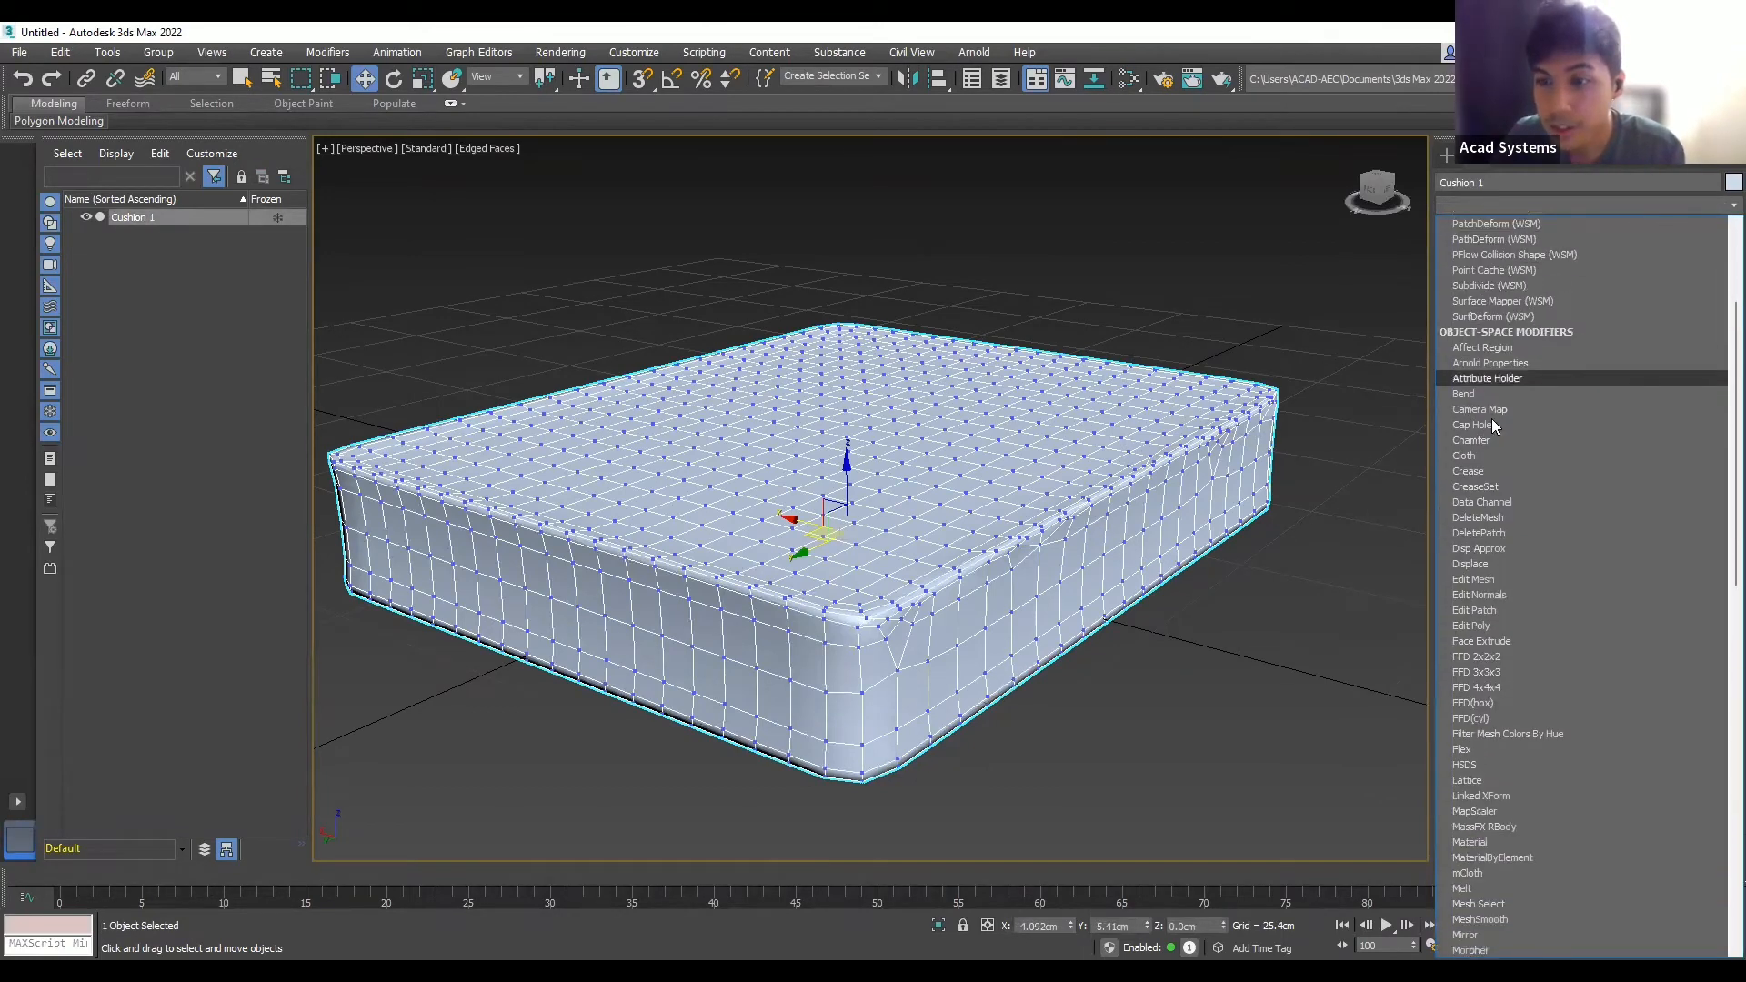
{"action": "scroll", "coordinate": [1492, 419], "scroll_direction": "up", "scroll_amount": 3}
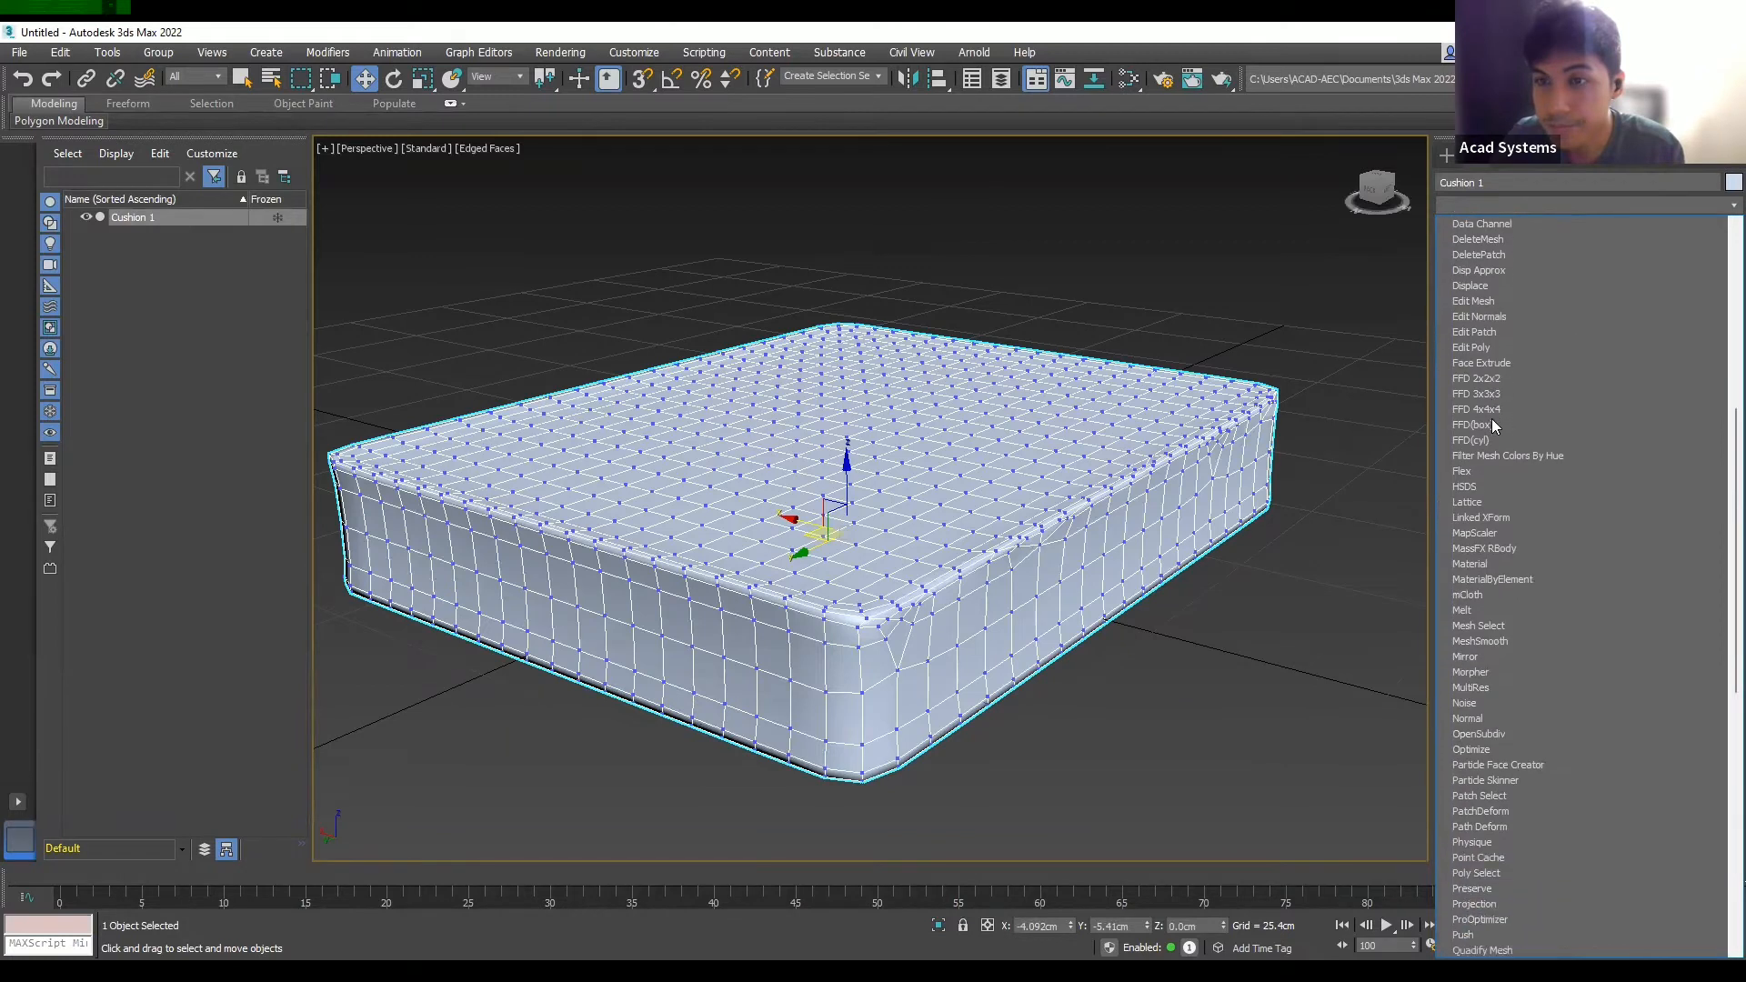
{"action": "scroll", "coordinate": [1492, 423], "scroll_direction": "up", "scroll_amount": 2}
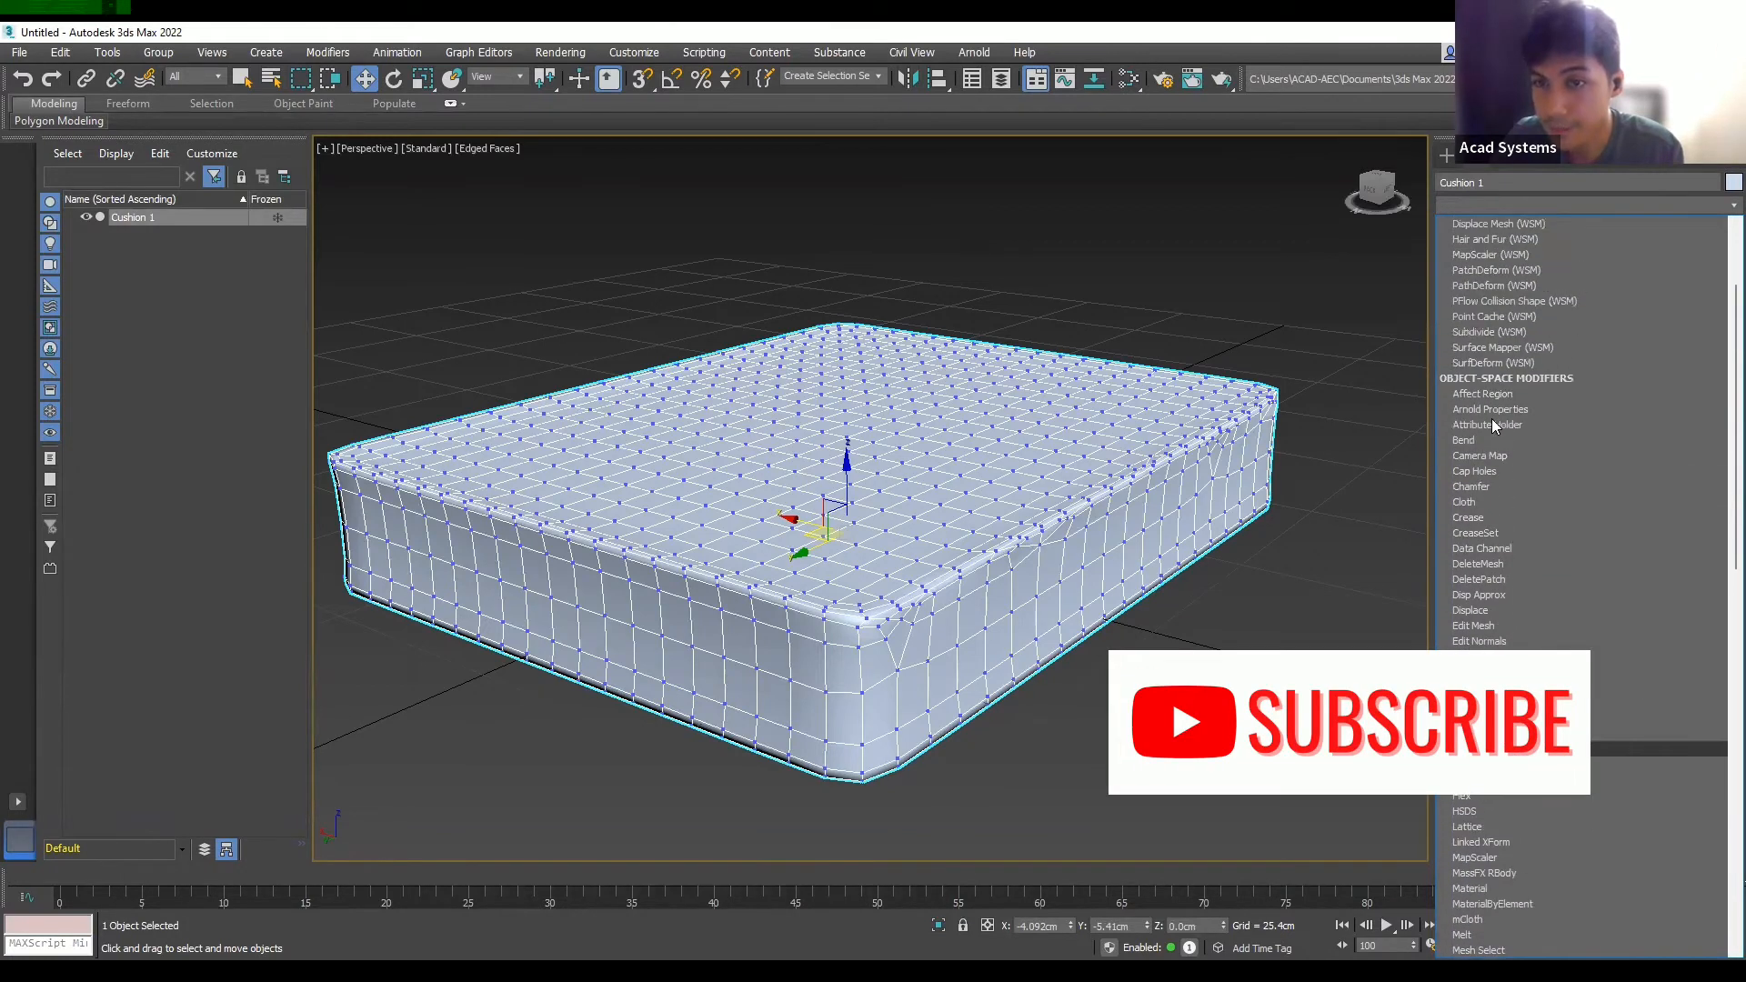
{"action": "left_click", "coordinate": [1465, 502]}
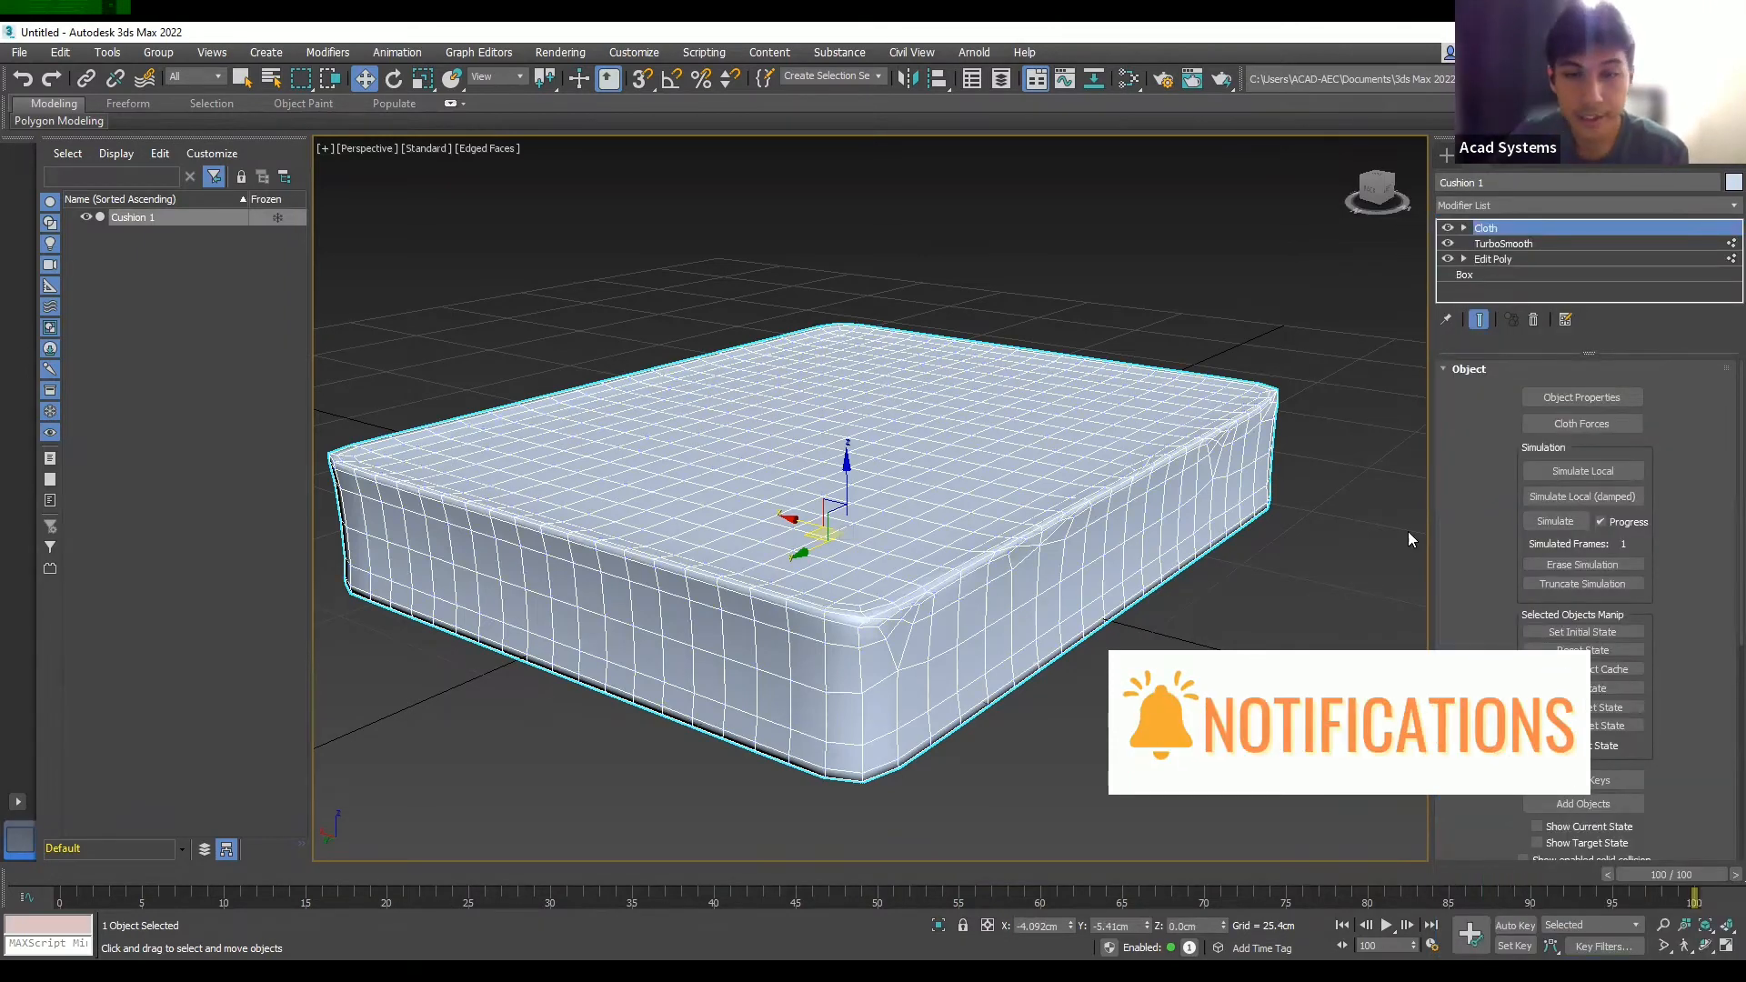
- Open the Cloth modifier's Object Properties dialog
{"action": "scroll", "coordinate": [1275, 544], "scroll_direction": "down", "scroll_amount": 5}
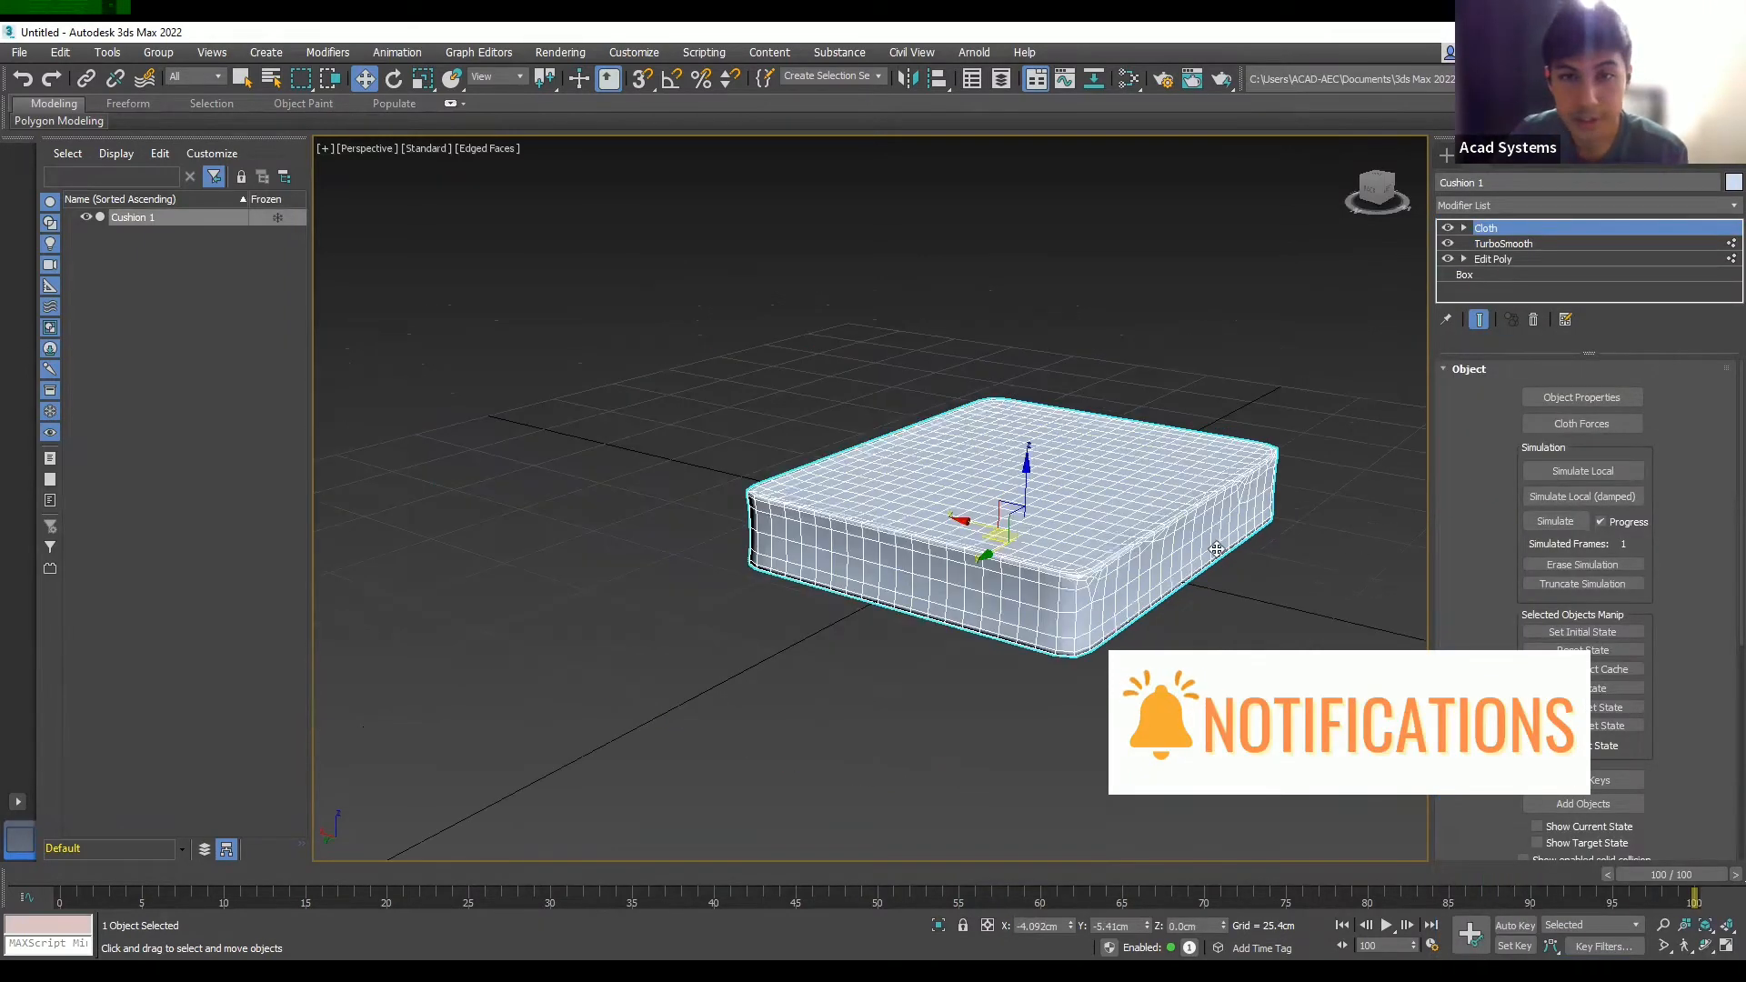
{"action": "scroll", "coordinate": [1217, 549], "scroll_direction": "up", "scroll_amount": 5}
{"action": "scroll", "coordinate": [1182, 551], "scroll_direction": "up", "scroll_amount": 2}
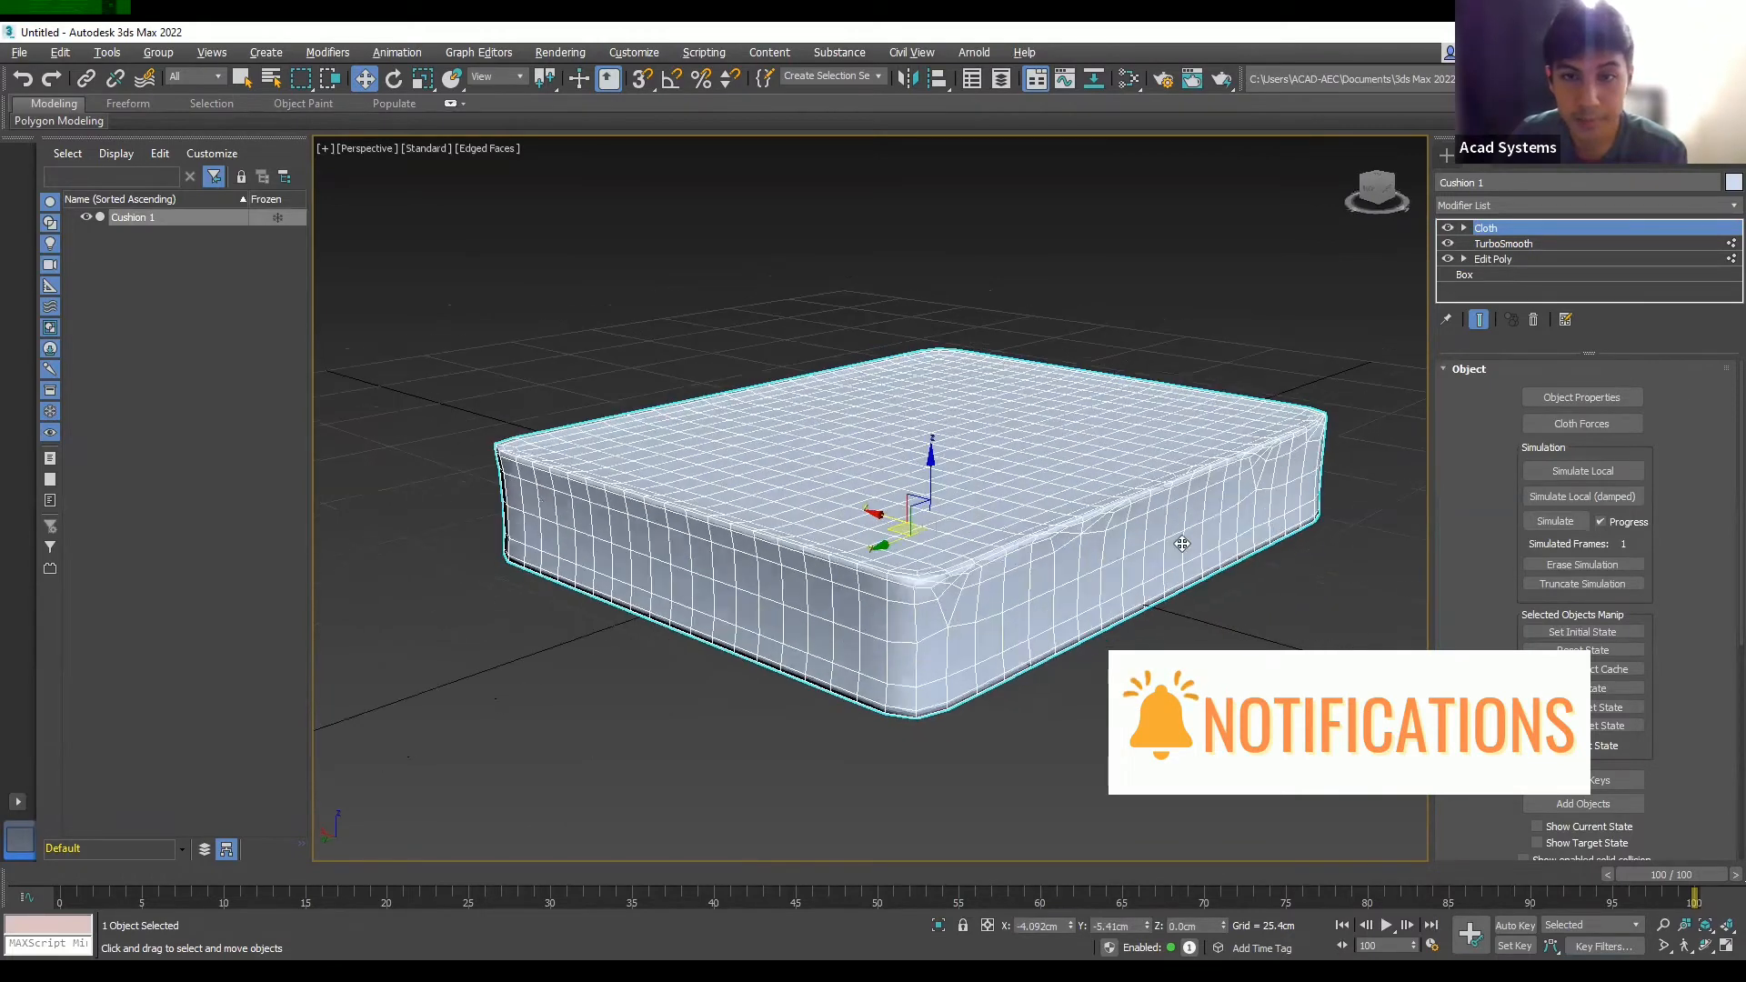
{"action": "middle_click_drag", "start_coordinate": [1177, 553], "coordinate": [1181, 534], "text": "alt"}
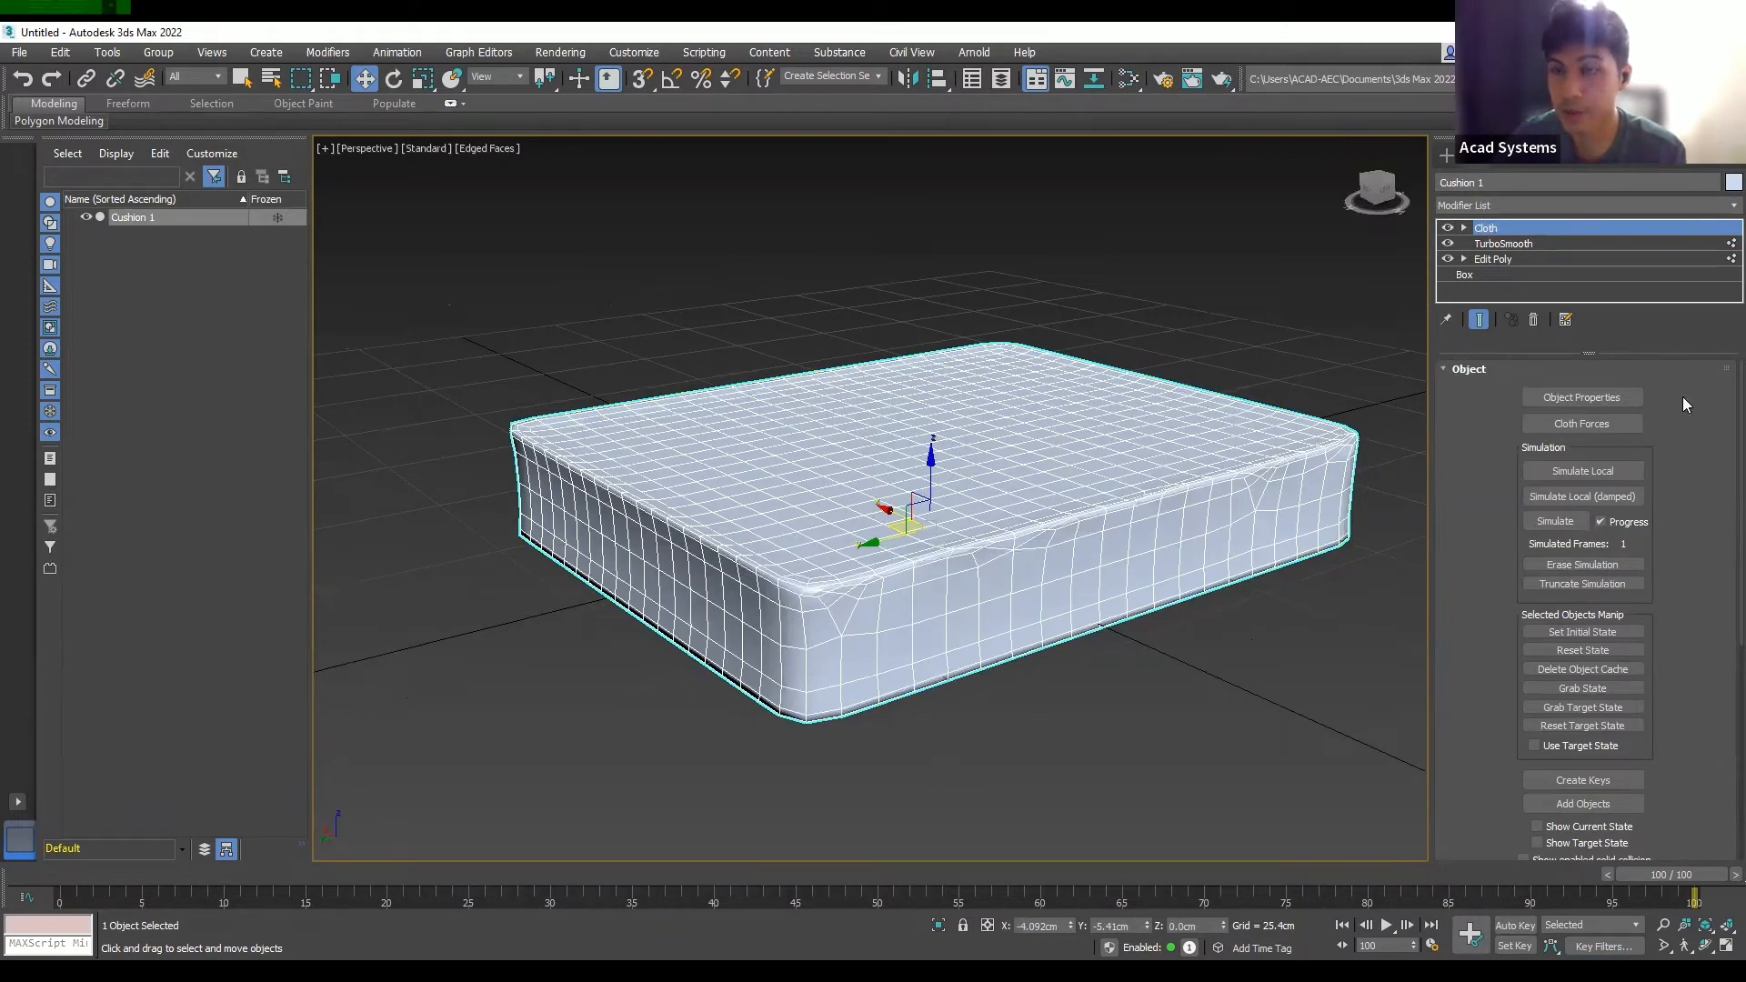
{"action": "left_click", "coordinate": [1585, 398]}
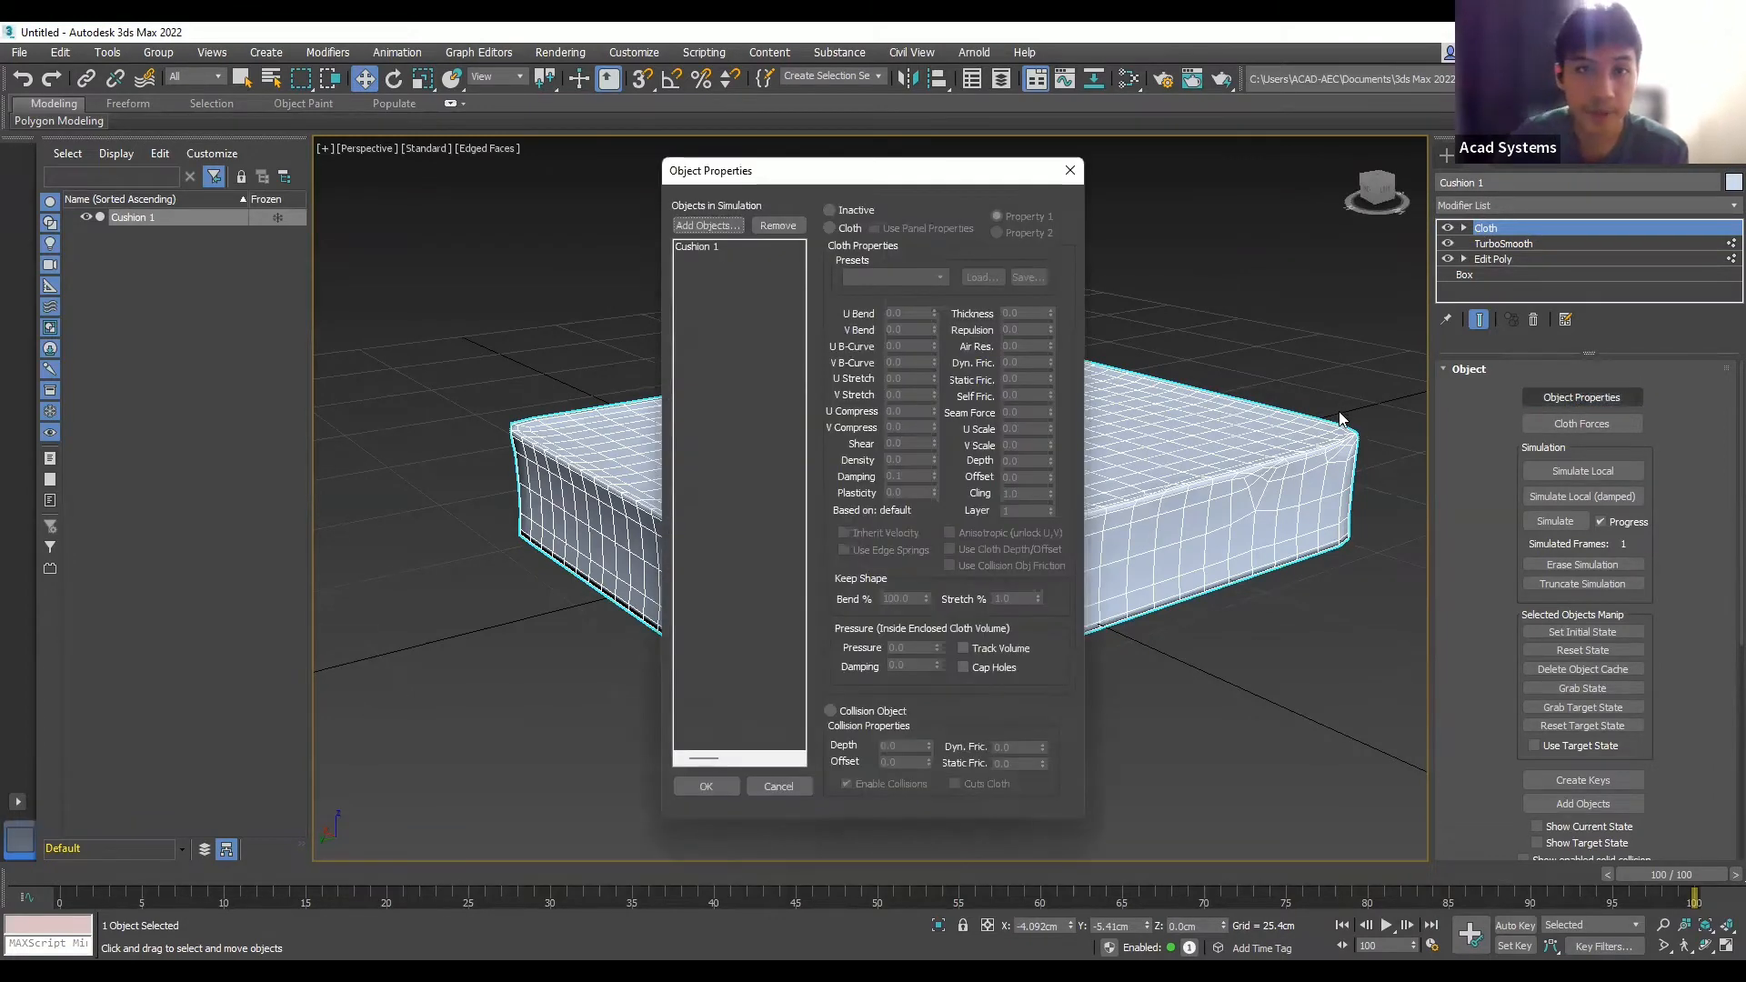
- Set Cushion 1 as a Cloth object with the Cotton preset and confirm
{"action": "left_click", "coordinate": [693, 246]}
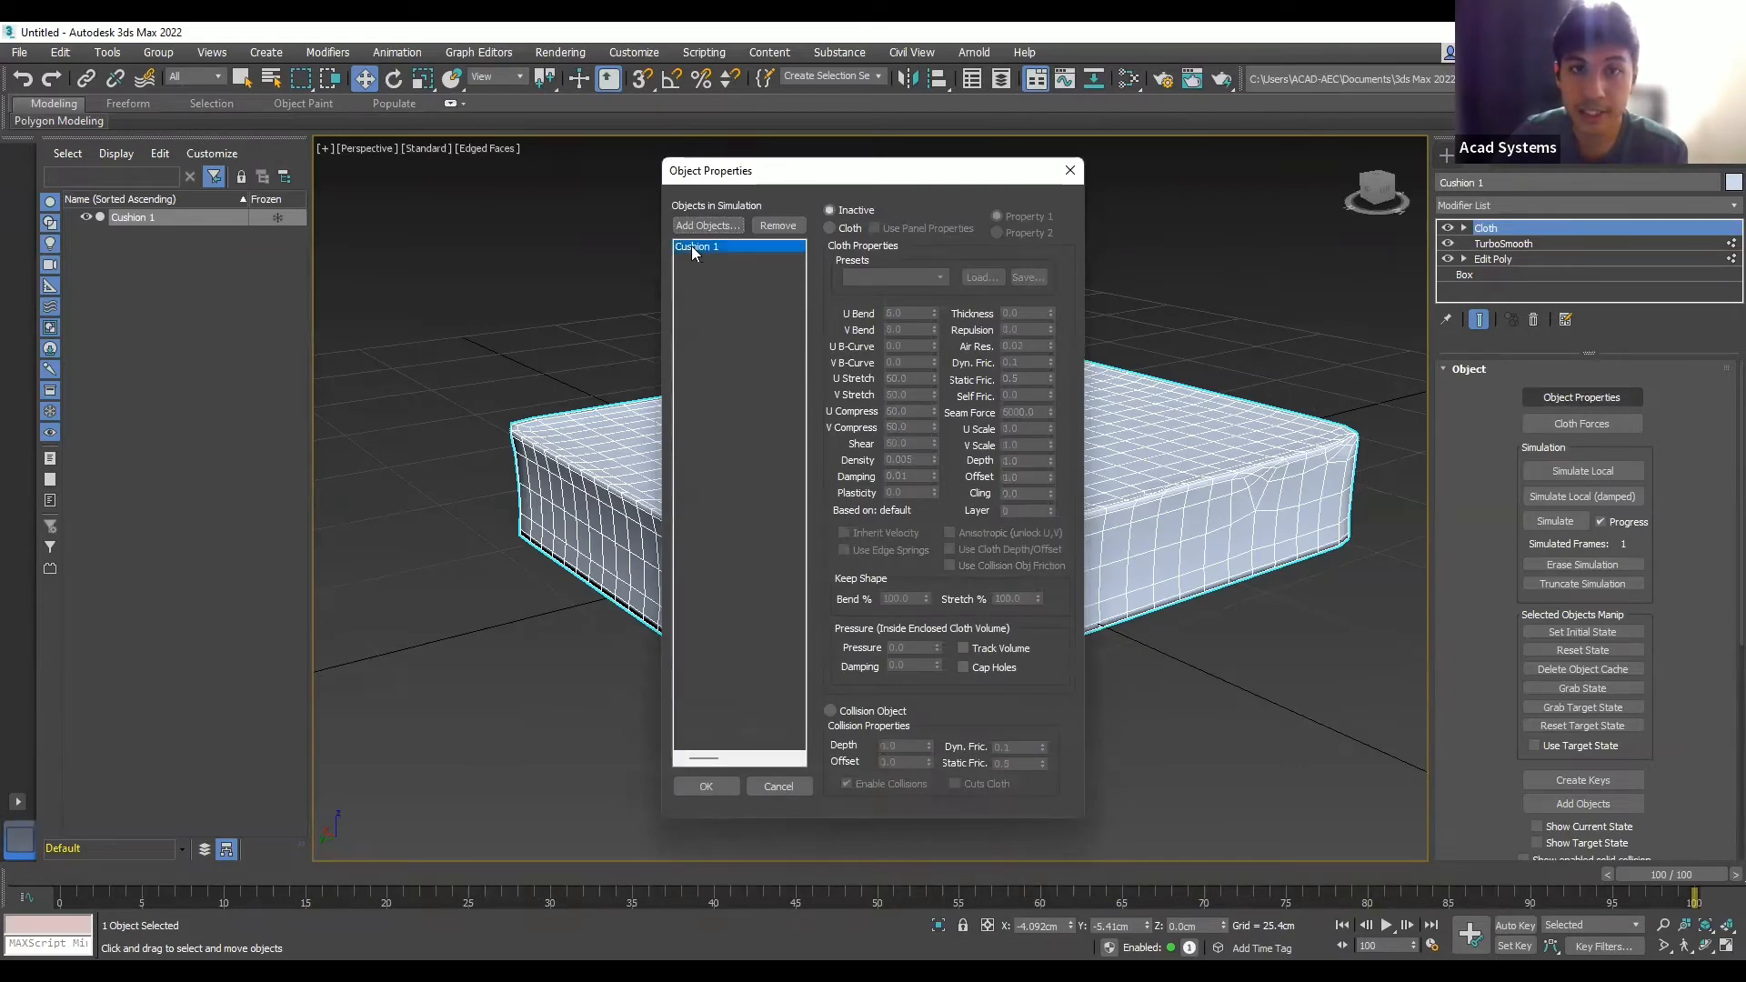
{"action": "left_click", "coordinate": [830, 227]}
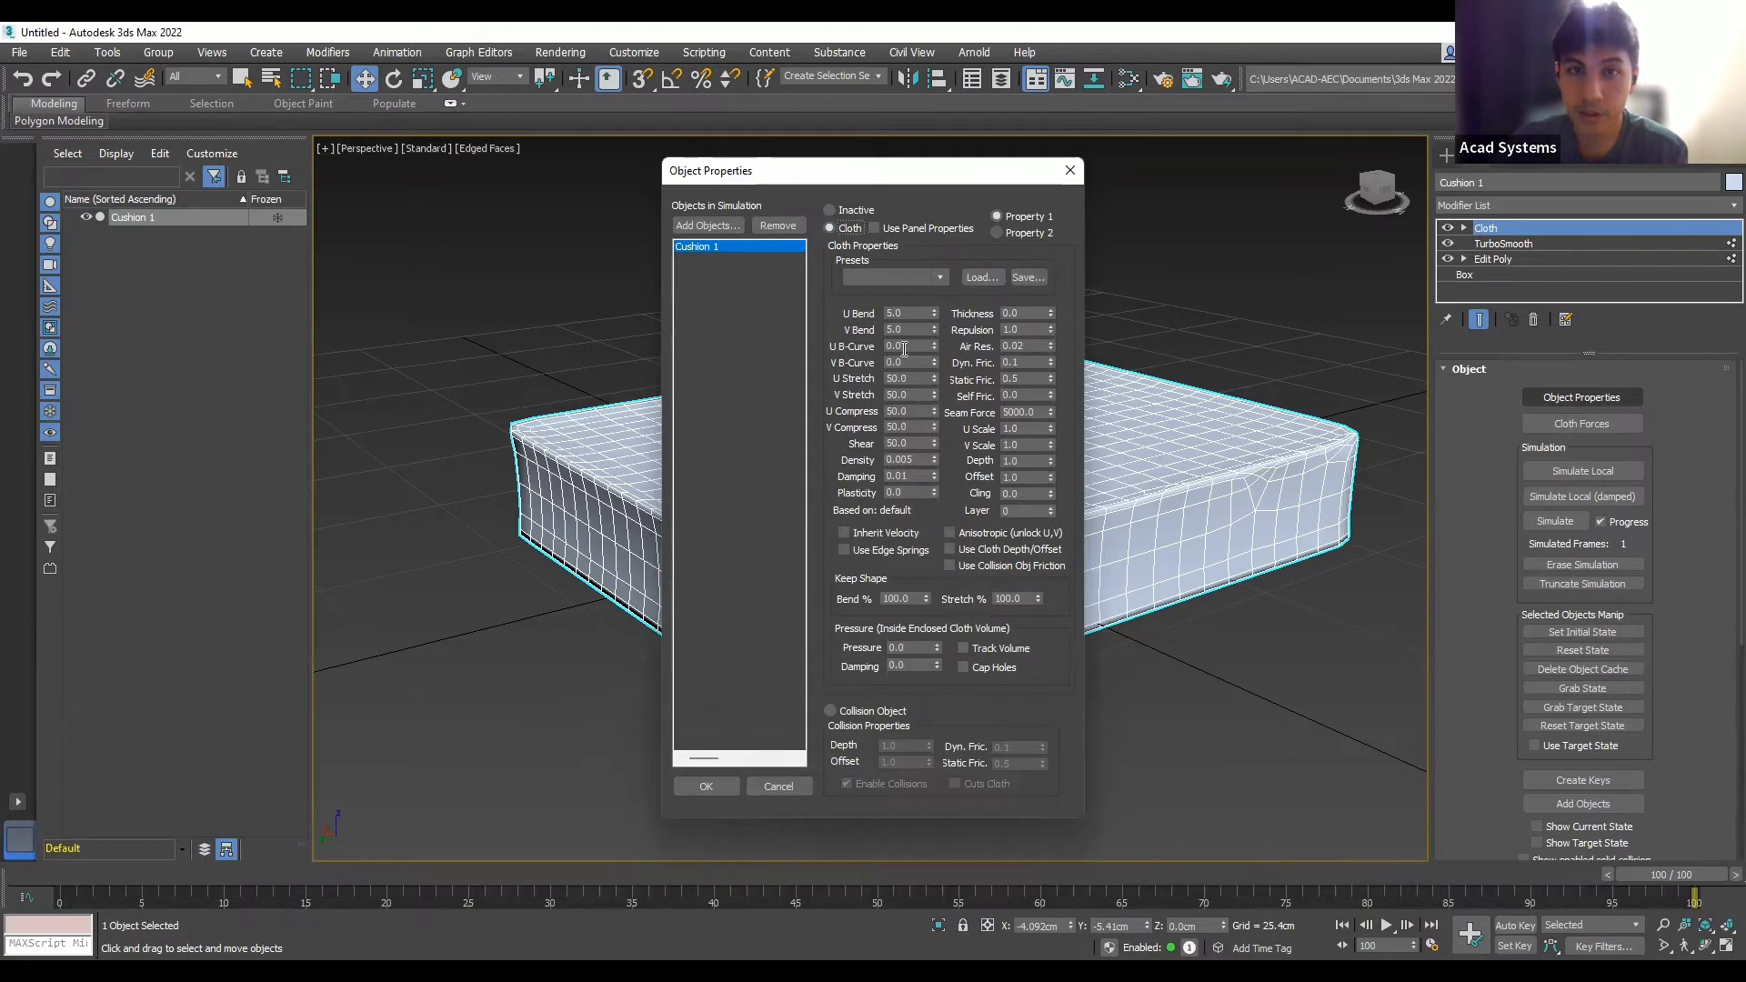
{"action": "left_click", "coordinate": [937, 276]}
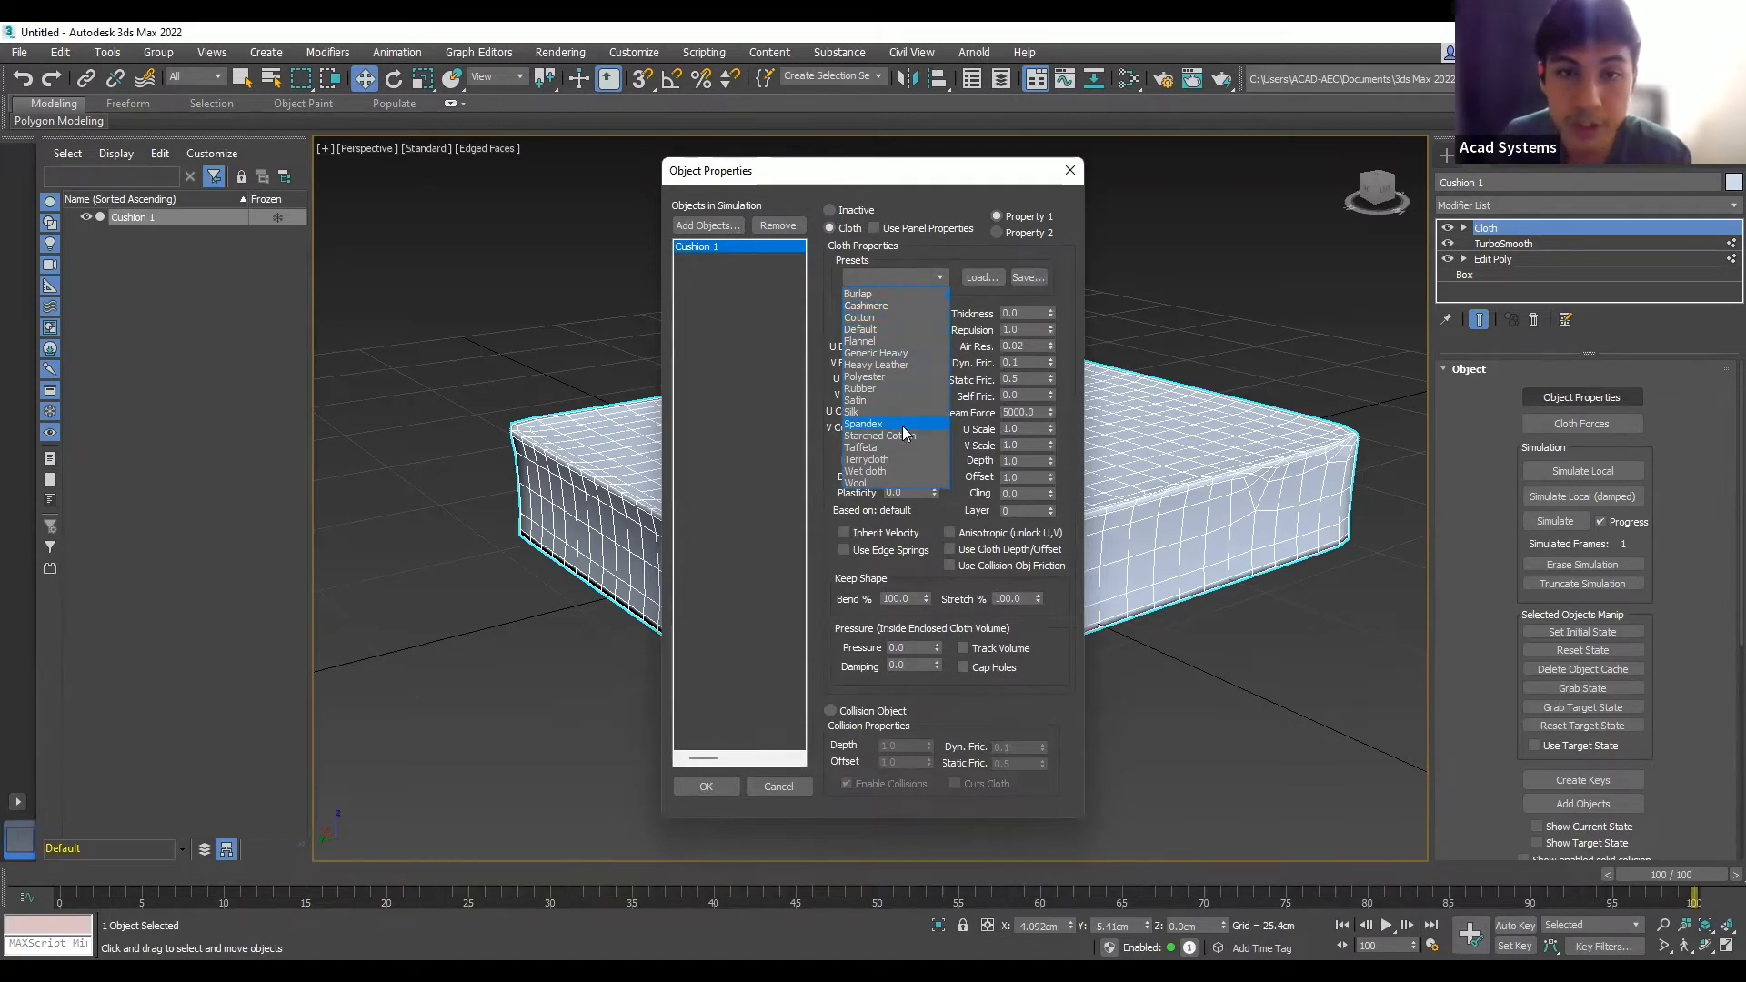
{"action": "left_click", "coordinate": [884, 321]}
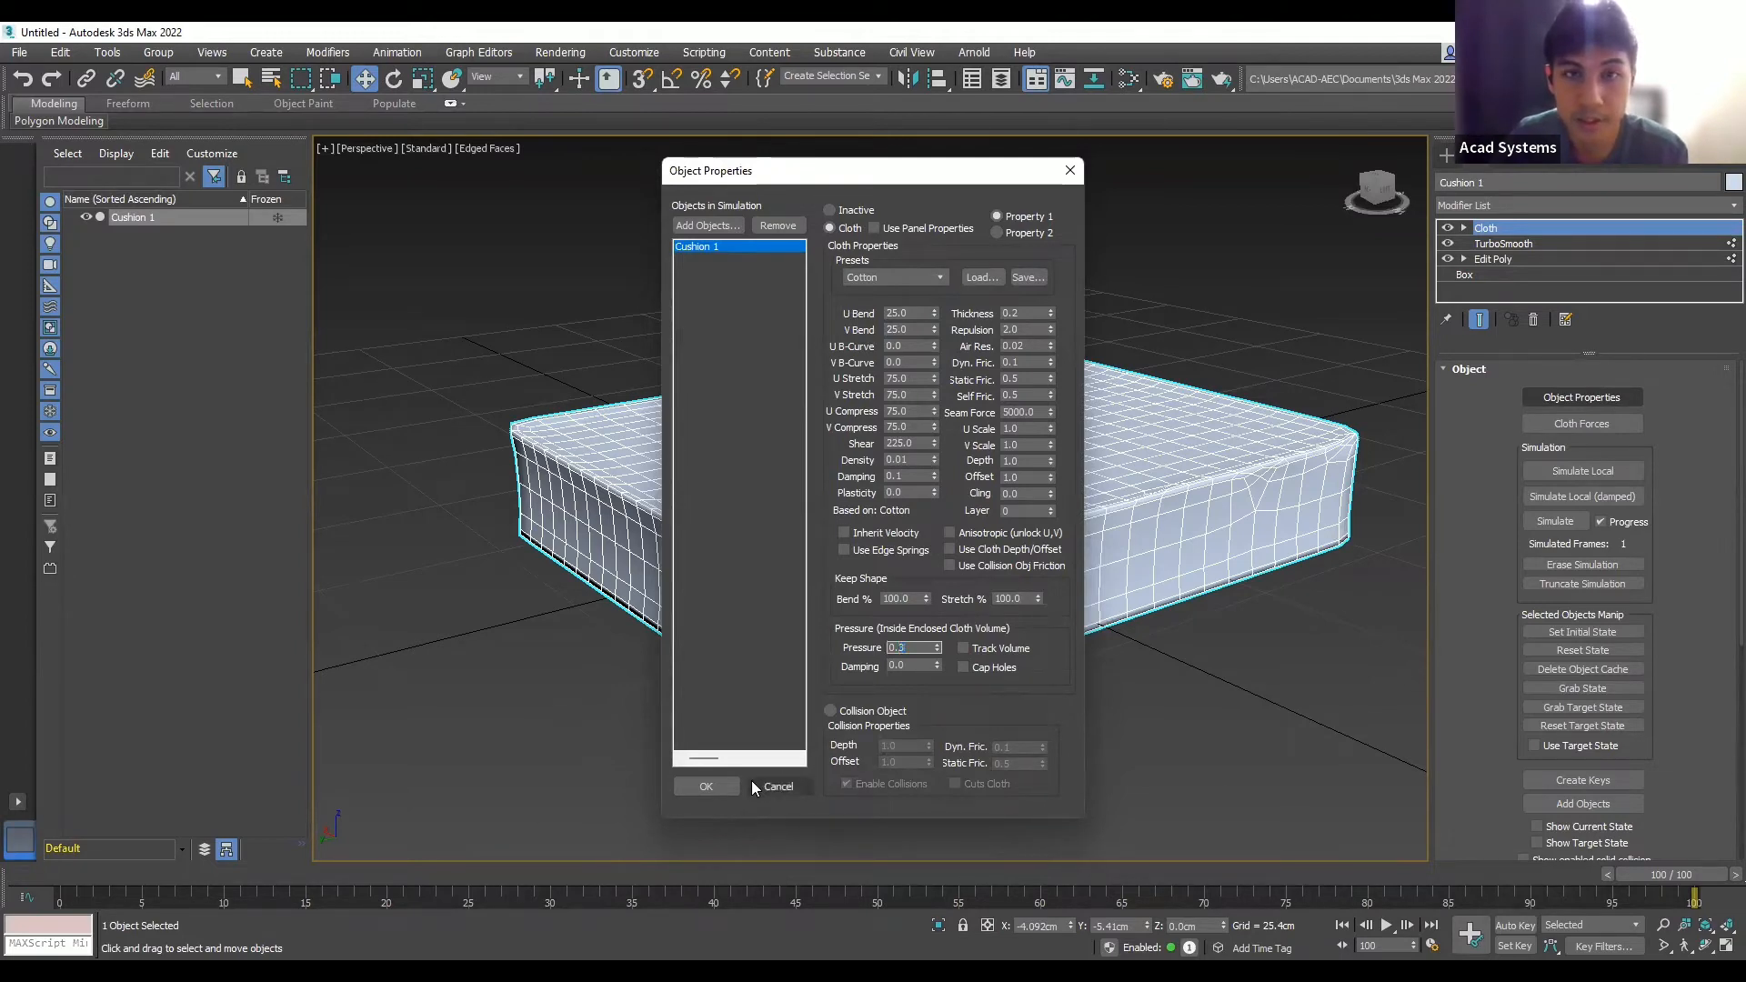
{"action": "left_click", "coordinate": [724, 786]}
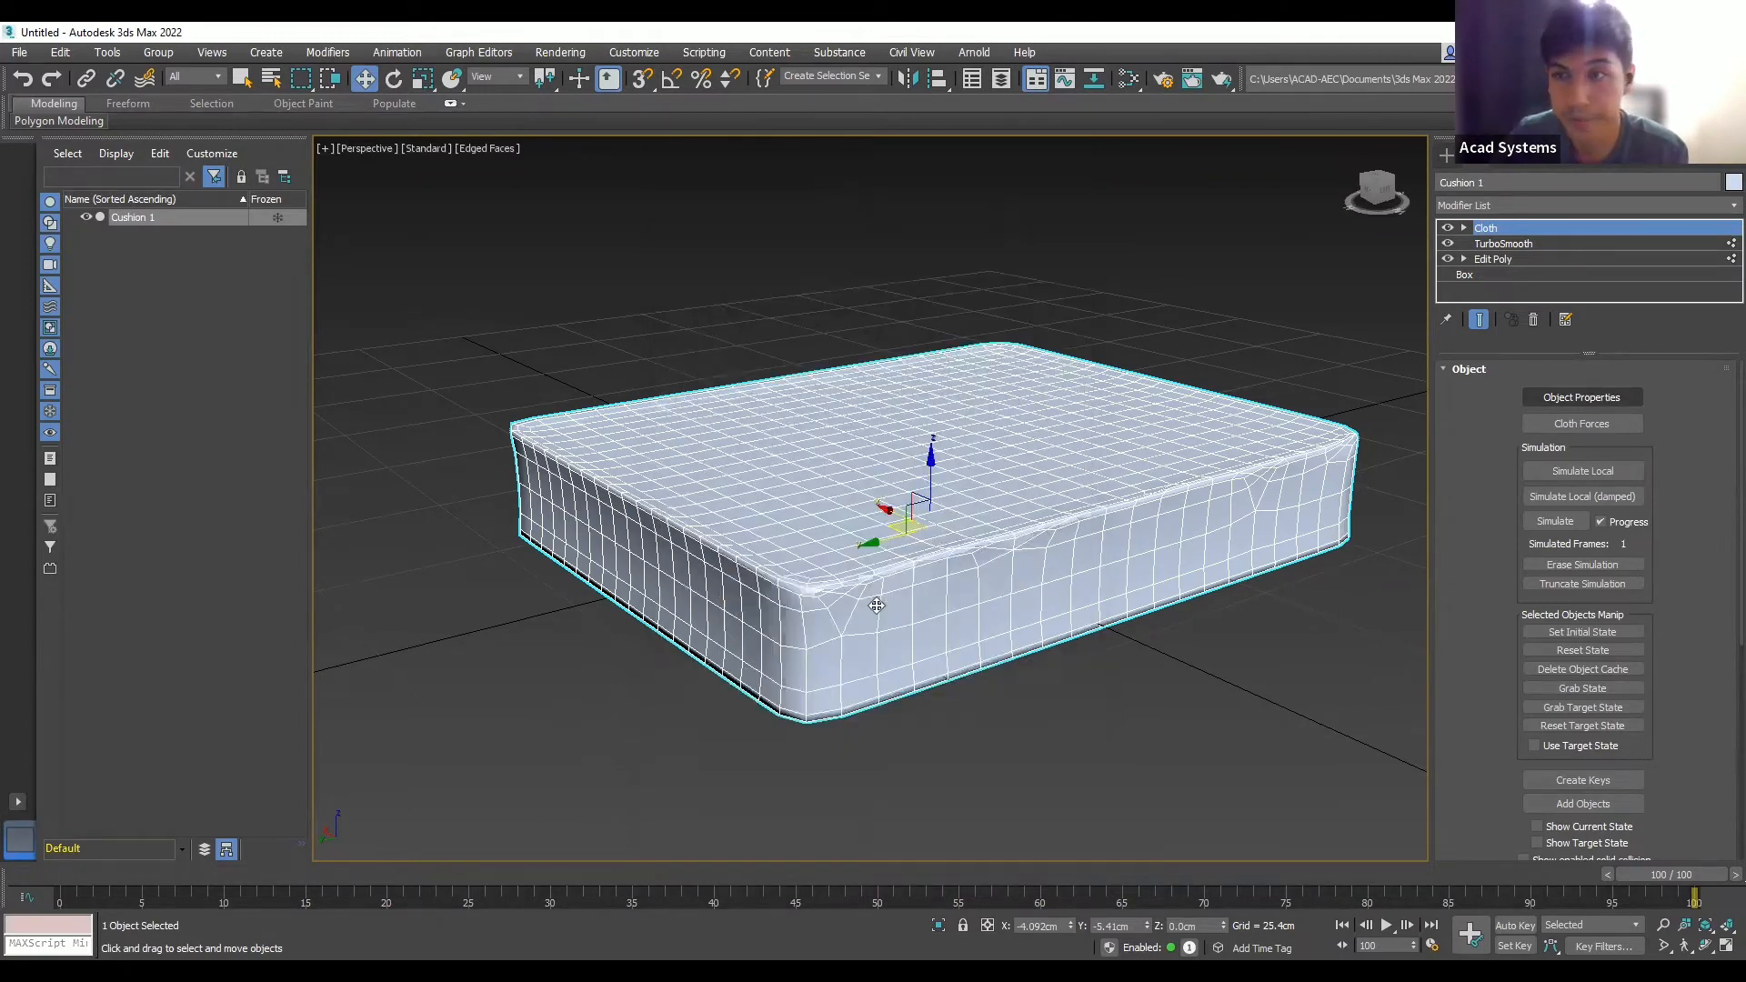
- Change the cloth simulation's Earth gravity from -980 to 0
{"action": "scroll", "coordinate": [881, 608], "scroll_direction": "down", "scroll_amount": 3}
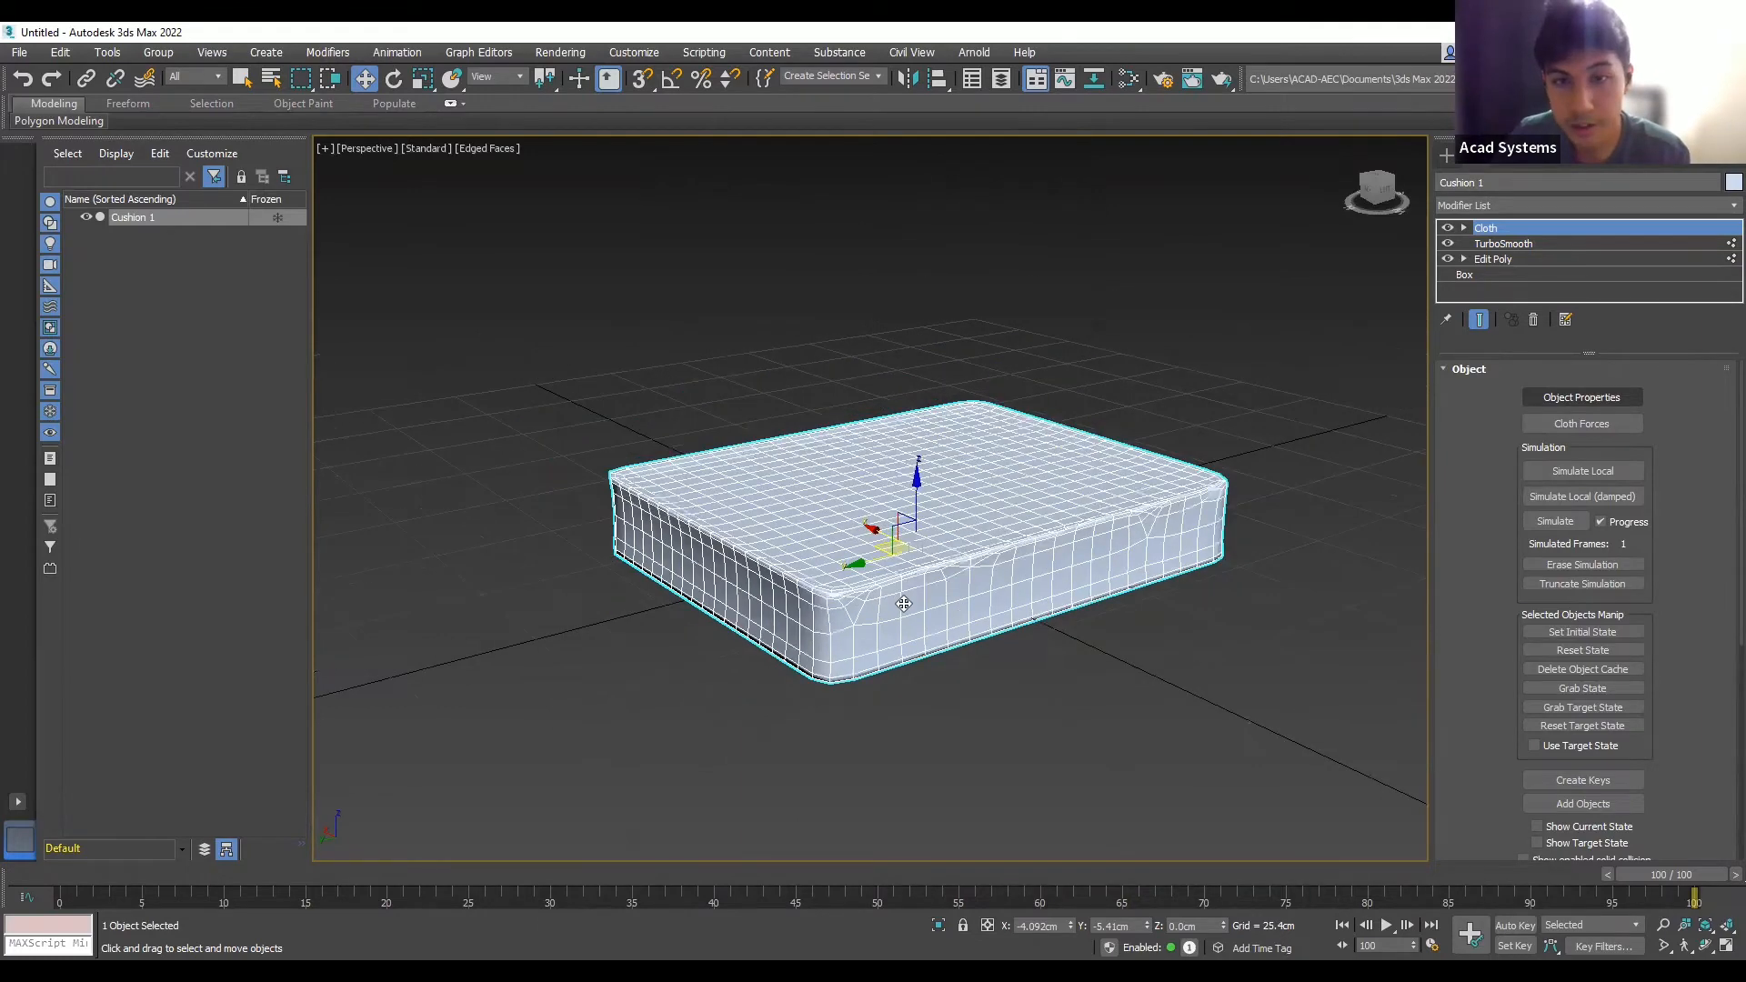
{"action": "scroll", "coordinate": [910, 604], "scroll_direction": "up", "scroll_amount": 3}
{"action": "middle_click_drag", "start_coordinate": [937, 607], "coordinate": [973, 607], "text": "alt"}
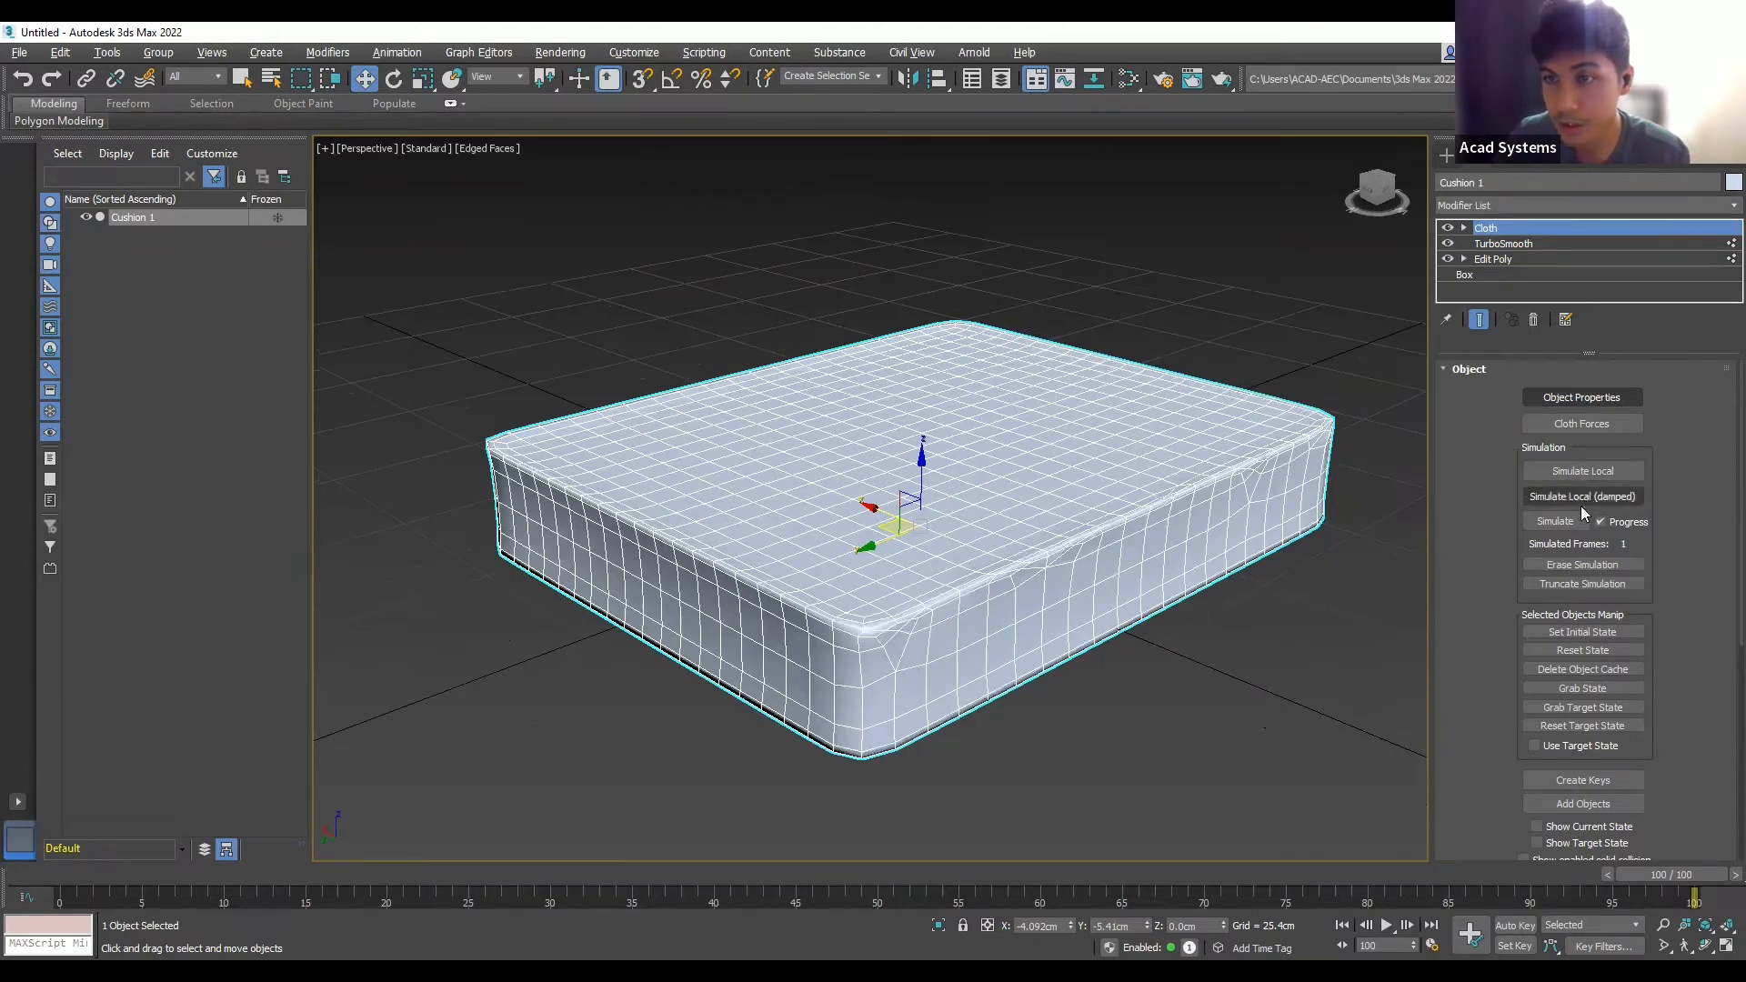
{"action": "scroll", "coordinate": [1679, 657], "scroll_direction": "down", "scroll_amount": 5}
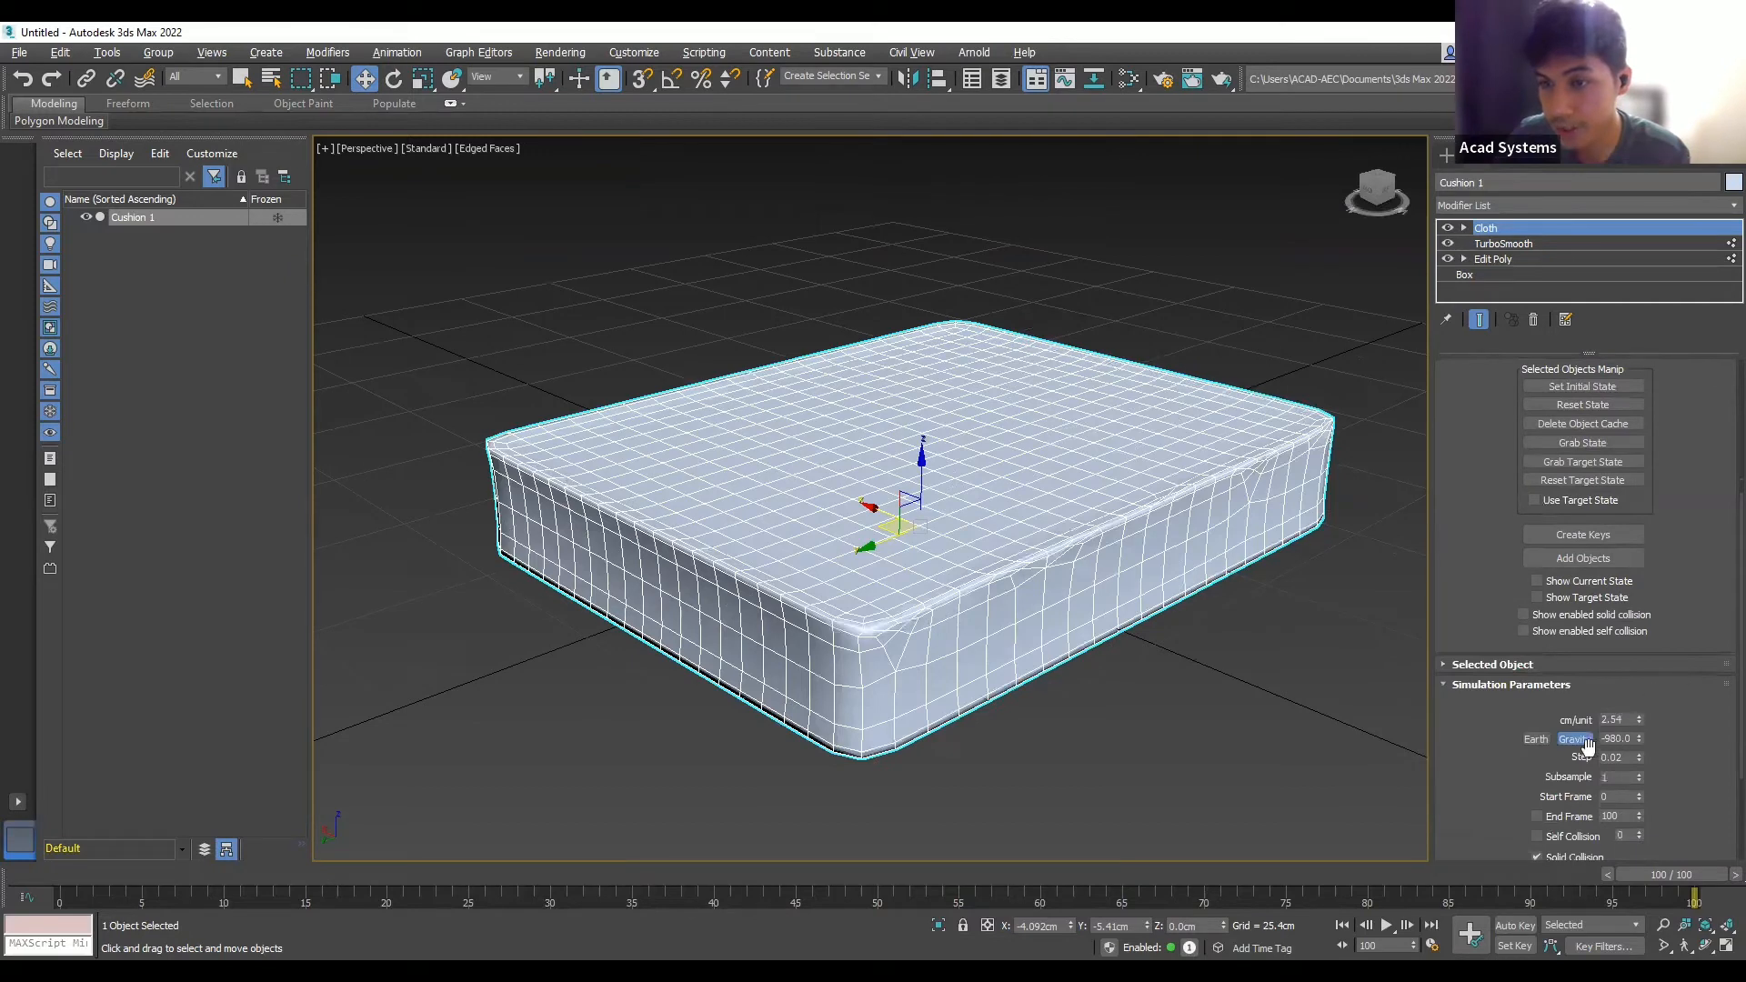
{"action": "left_click", "coordinate": [1626, 740]}
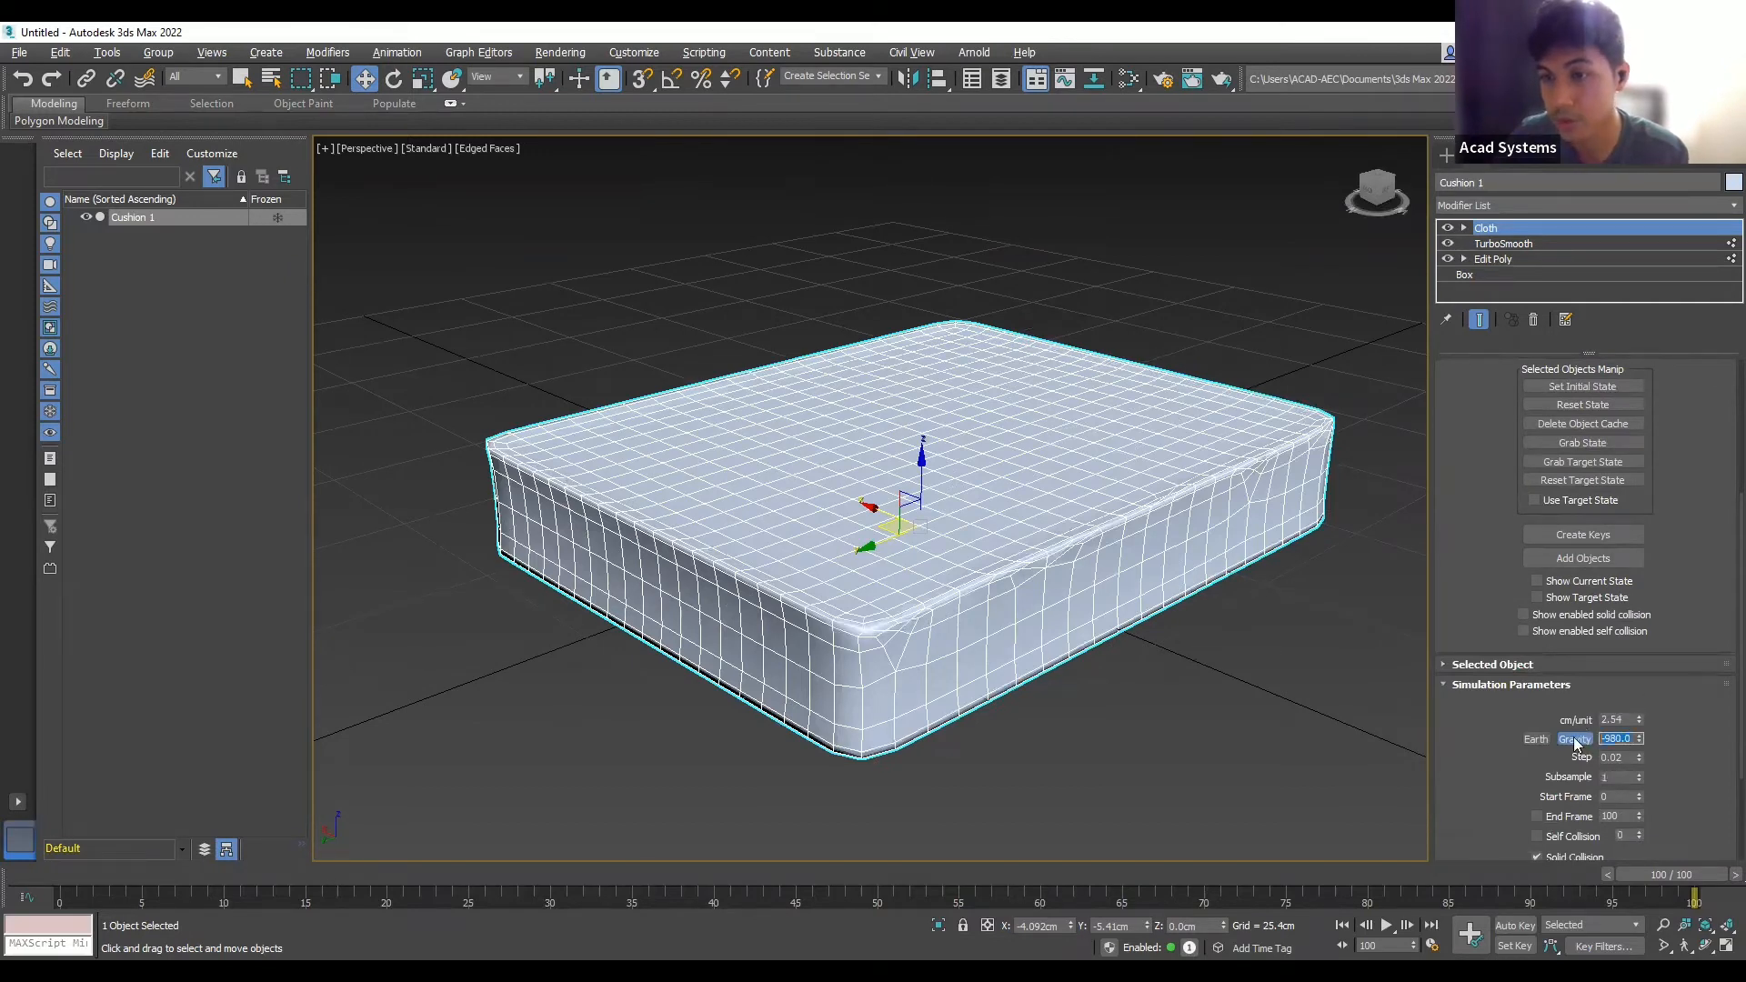
{"action": "type", "text": "0"}
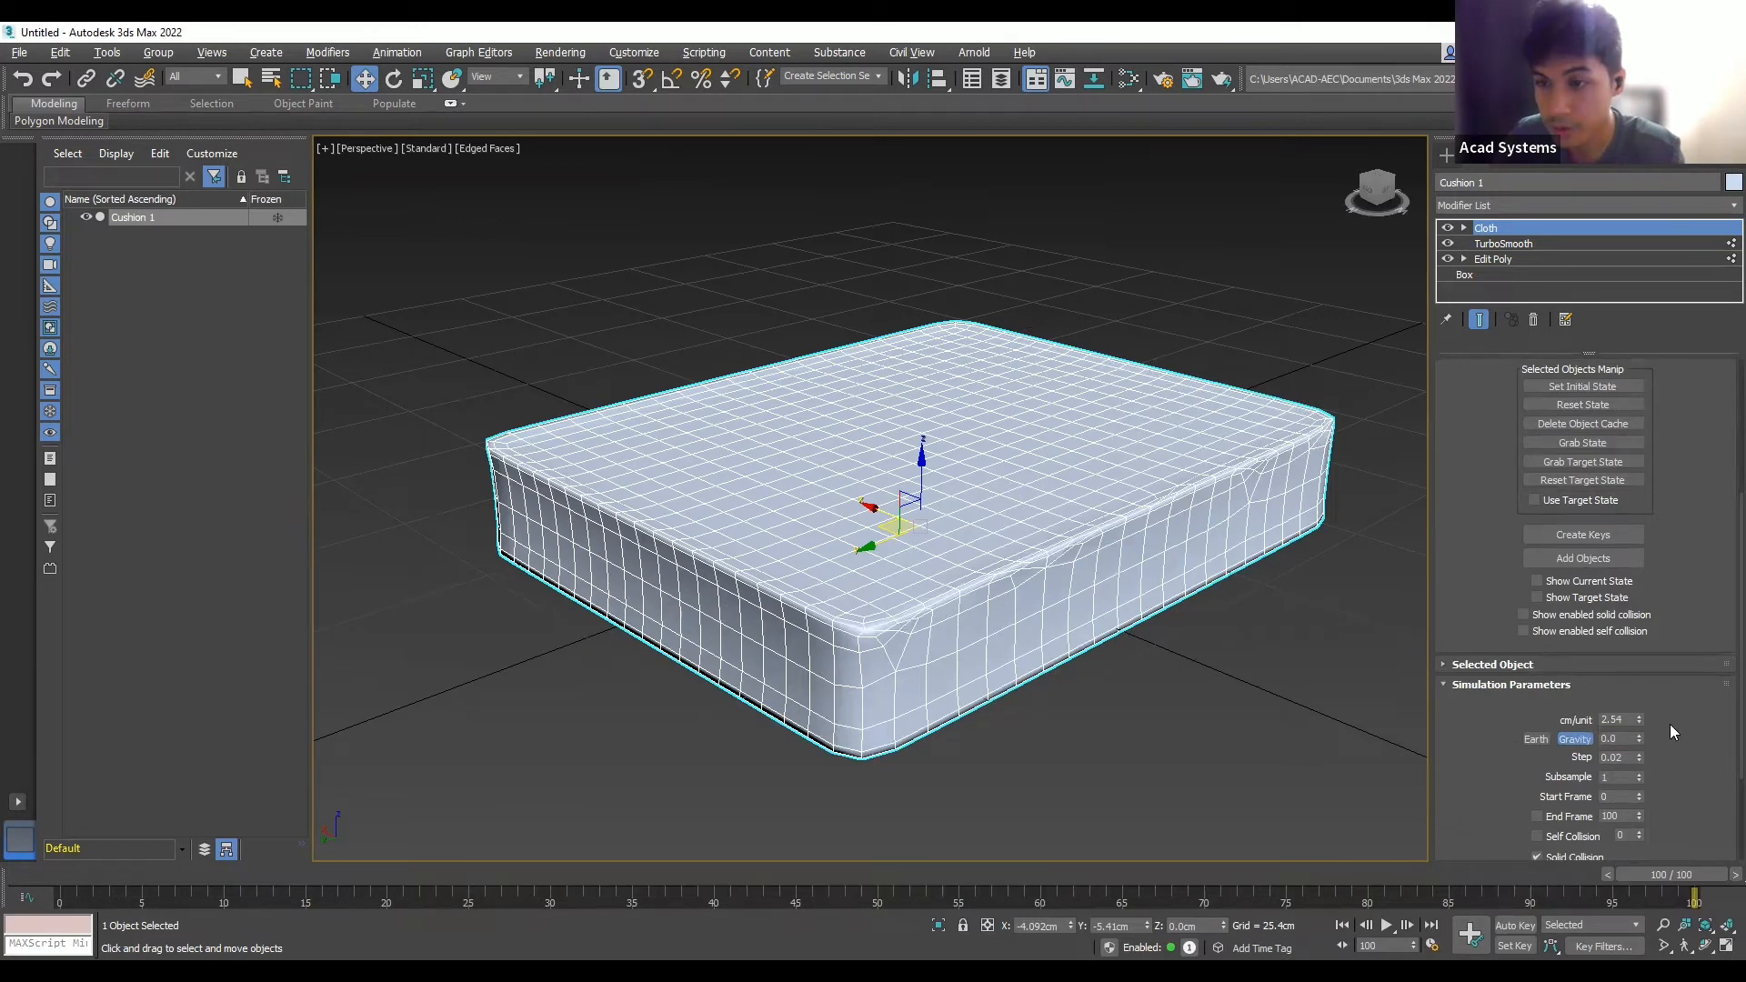
{"action": "scroll", "coordinate": [1599, 642], "scroll_direction": "up", "scroll_amount": 3}
{"action": "scroll", "coordinate": [1599, 642], "scroll_direction": "up", "scroll_amount": 5}
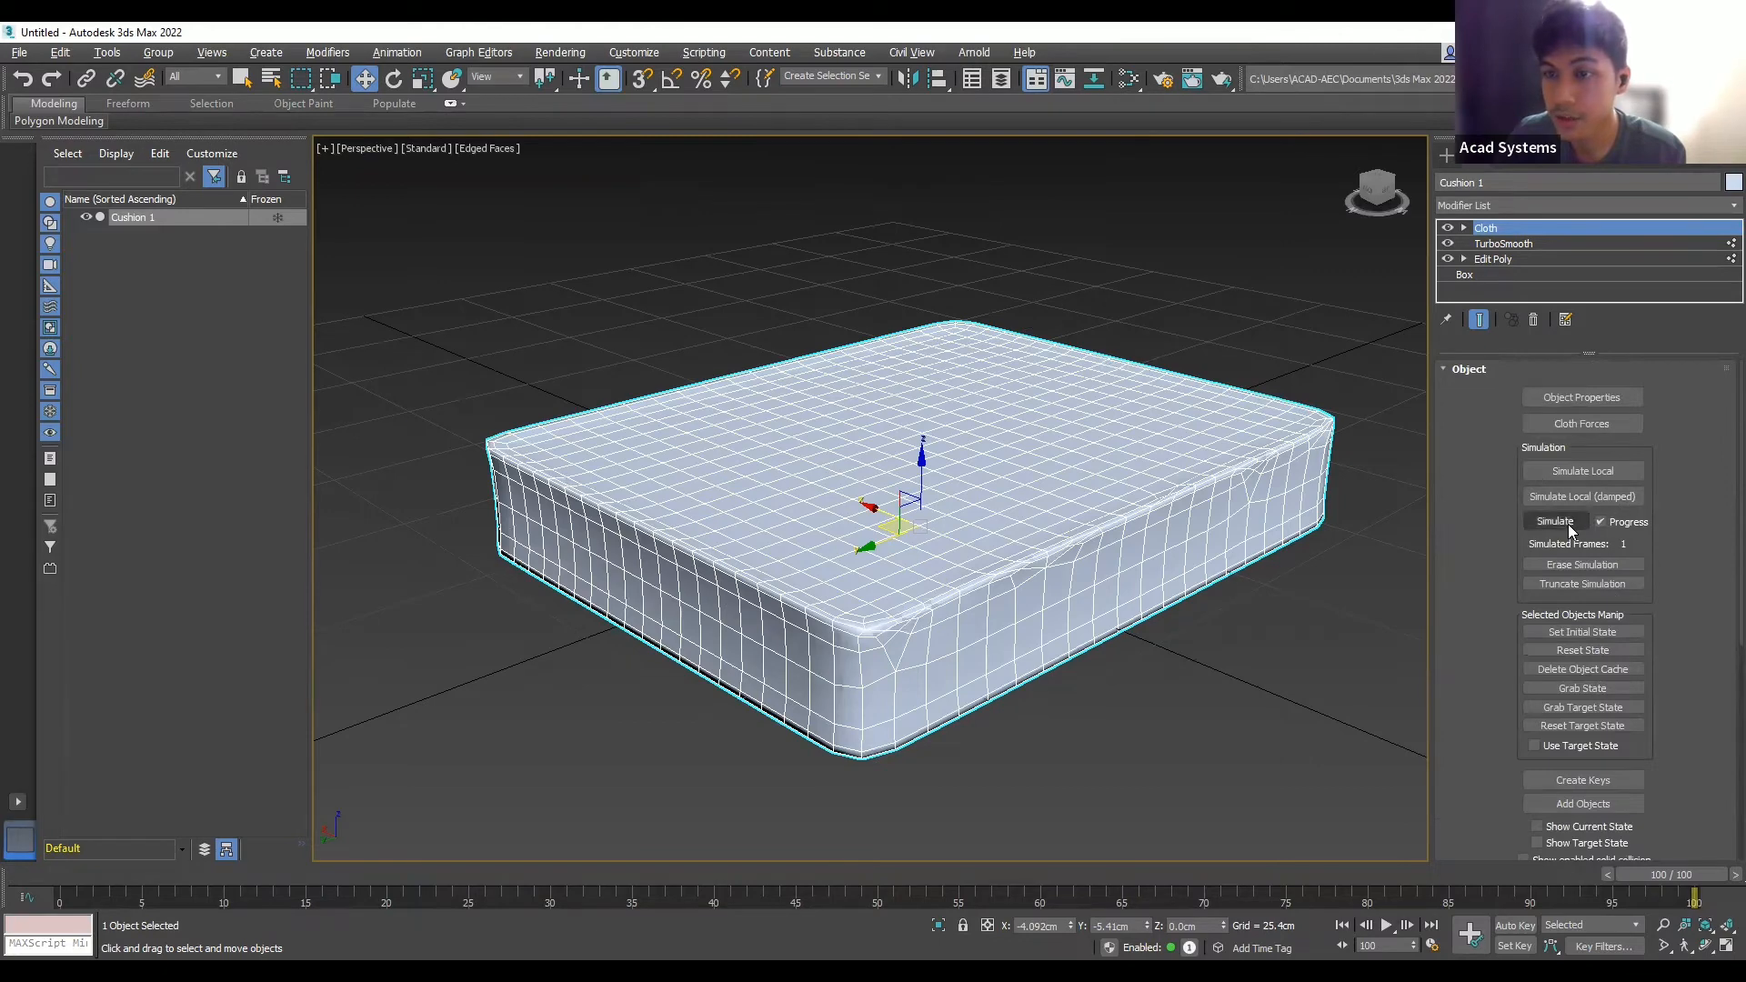
- Run the cloth simulation to inflate Cushion 1, then deselect it
{"action": "left_click", "coordinate": [1568, 526]}
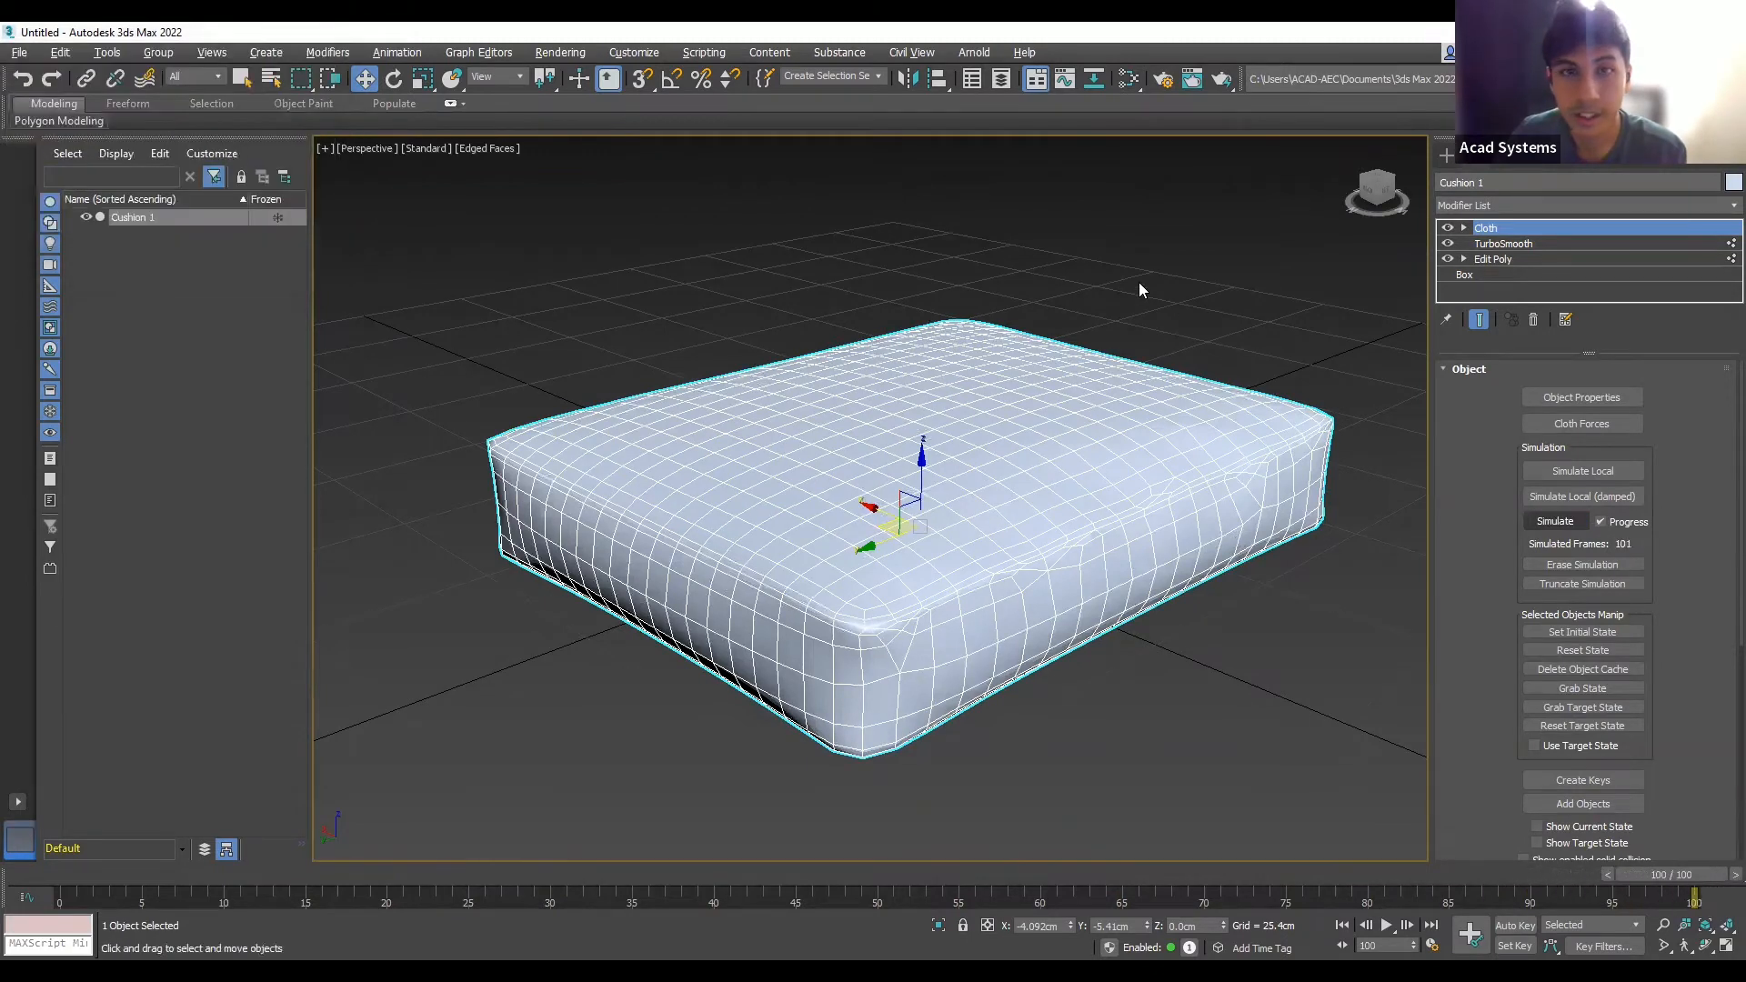
{"action": "left_click", "coordinate": [1152, 340]}
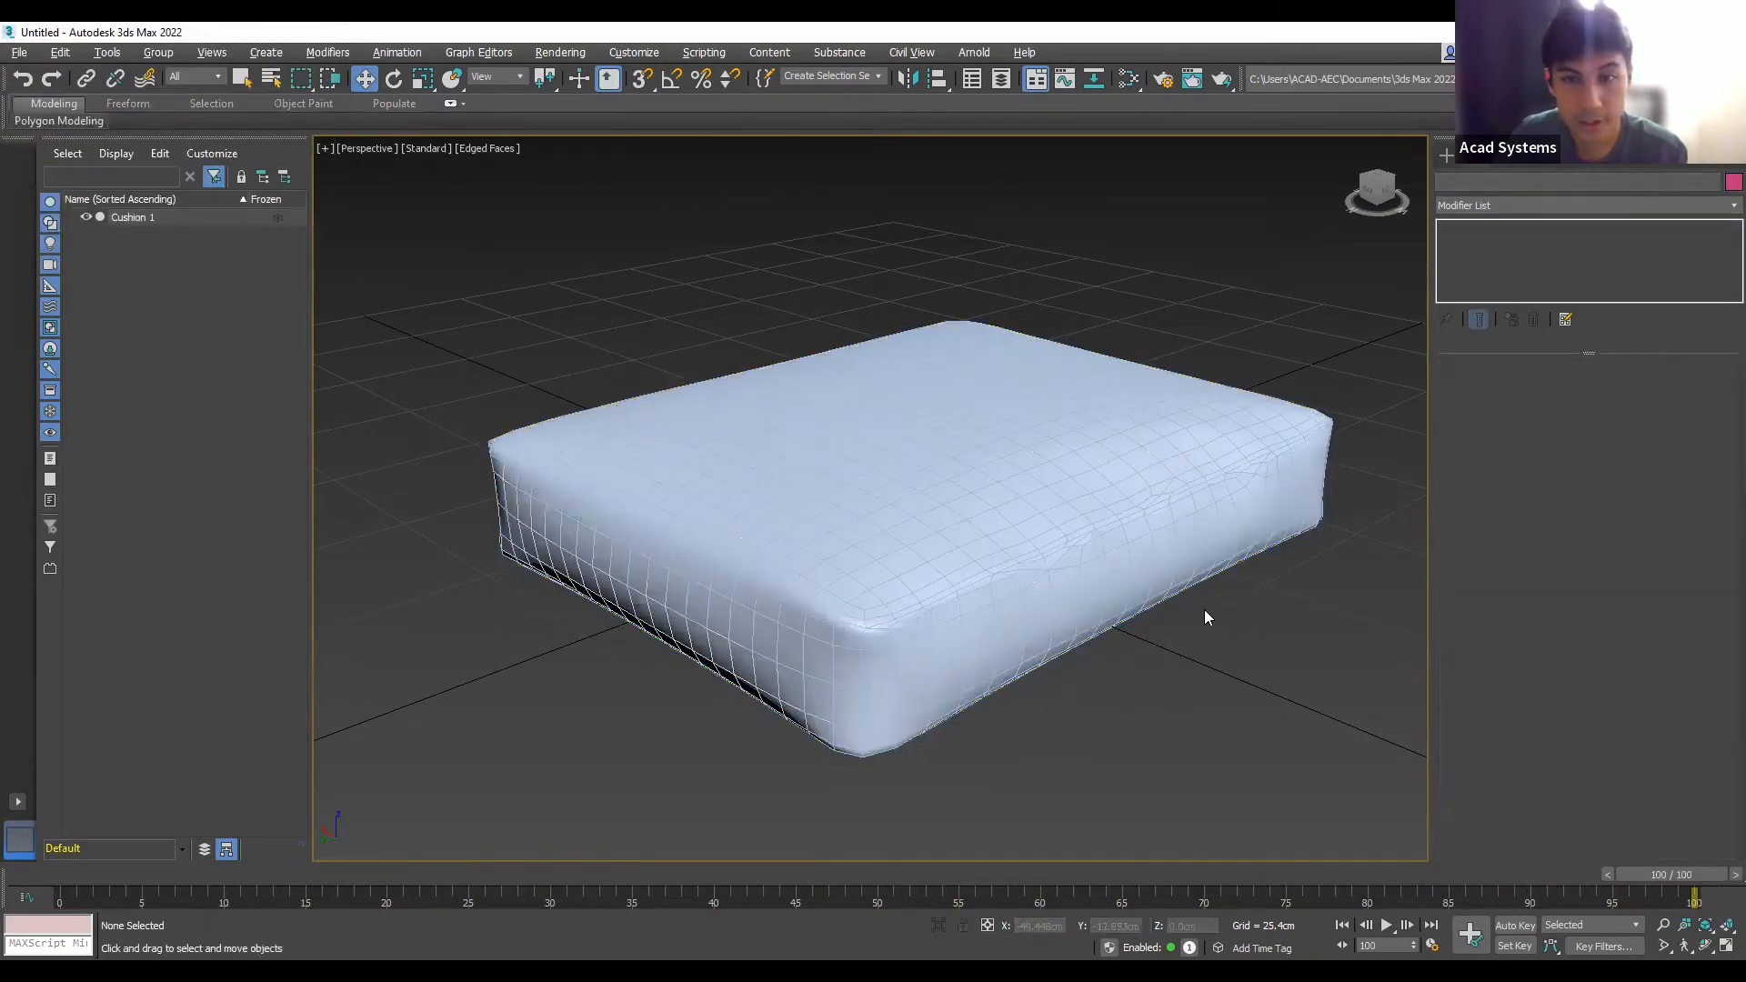
{"action": "middle_click_drag", "start_coordinate": [1216, 577], "coordinate": [1184, 600], "text": "alt"}
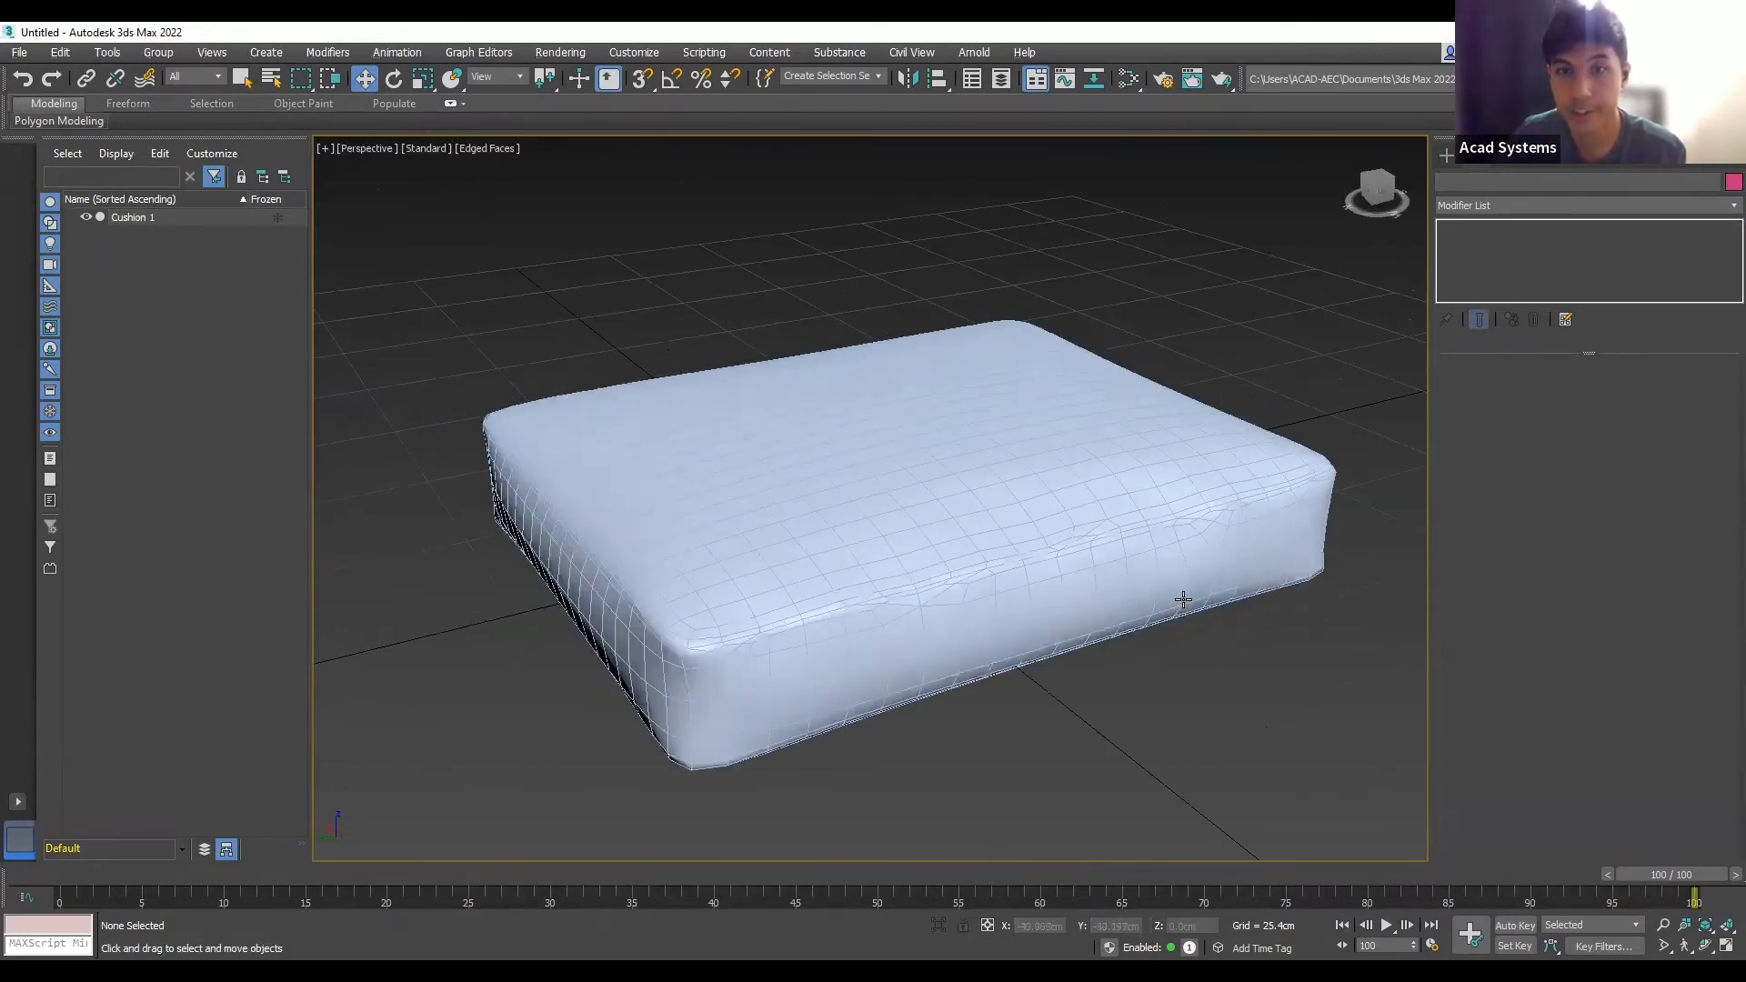
- Look at the cushion from the ViewCube's Top view and reselect it
{"action": "scroll", "coordinate": [1081, 659], "scroll_direction": "down", "scroll_amount": 5}
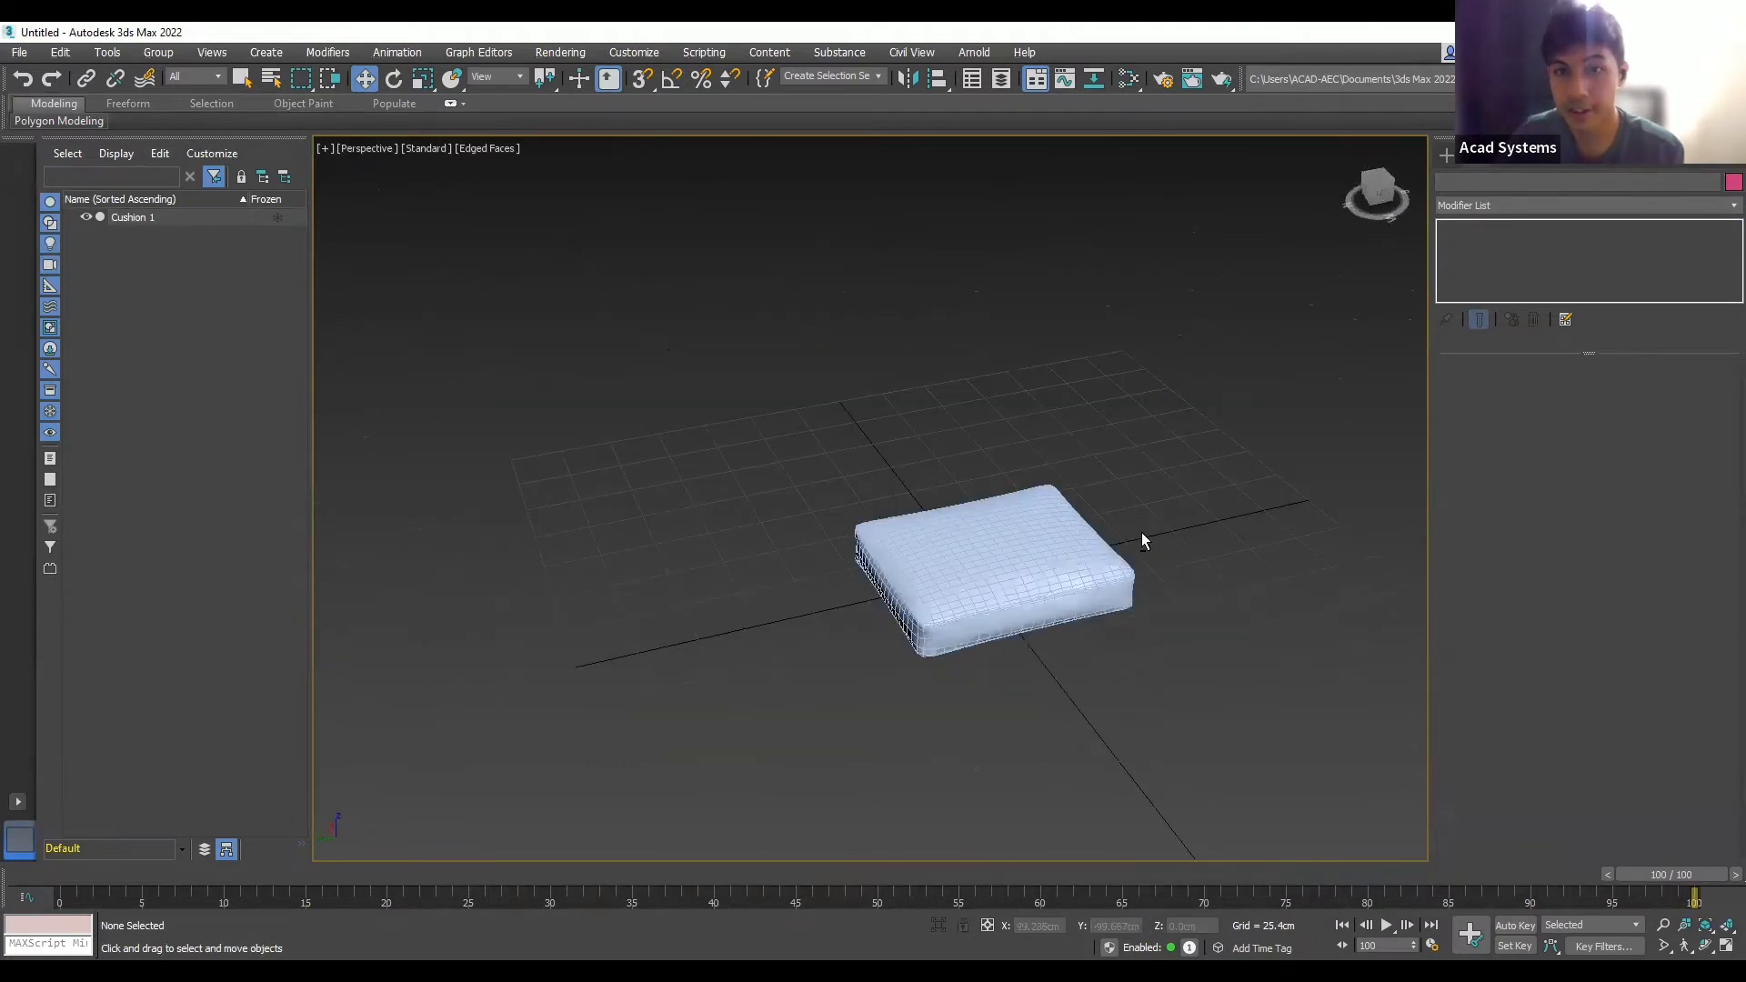
{"action": "middle_click_drag", "start_coordinate": [1142, 536], "coordinate": [1278, 341], "text": "alt"}
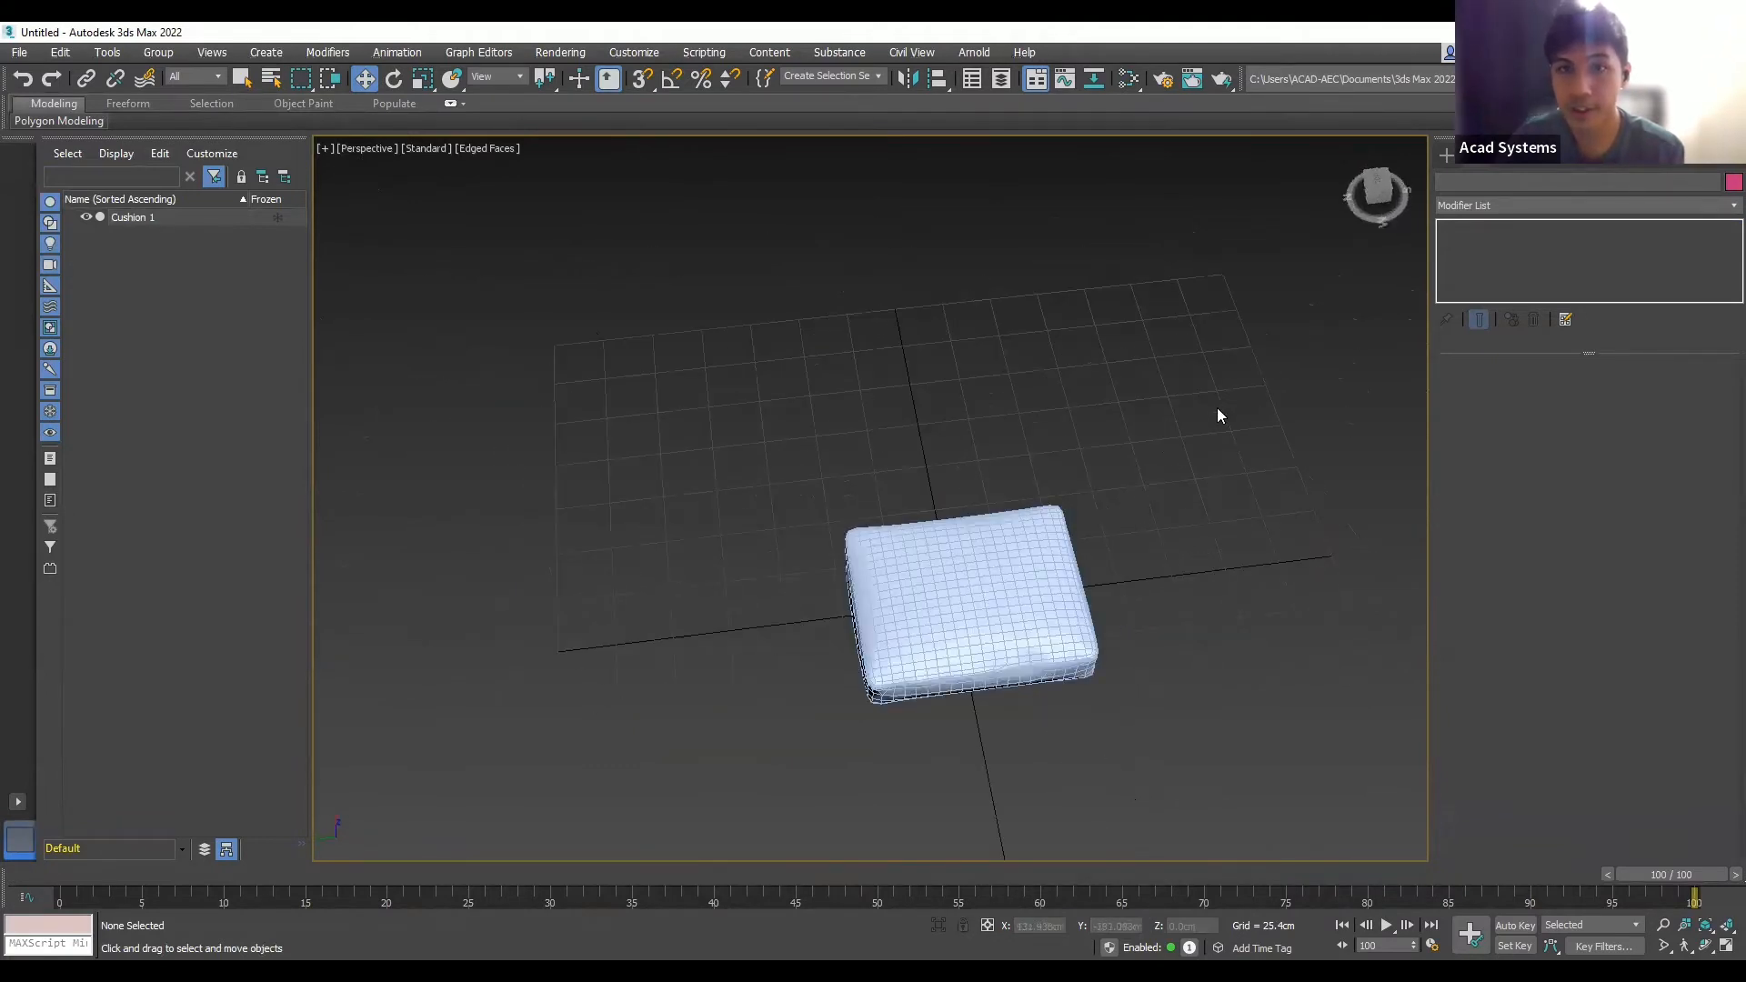
{"action": "left_click", "coordinate": [1375, 174]}
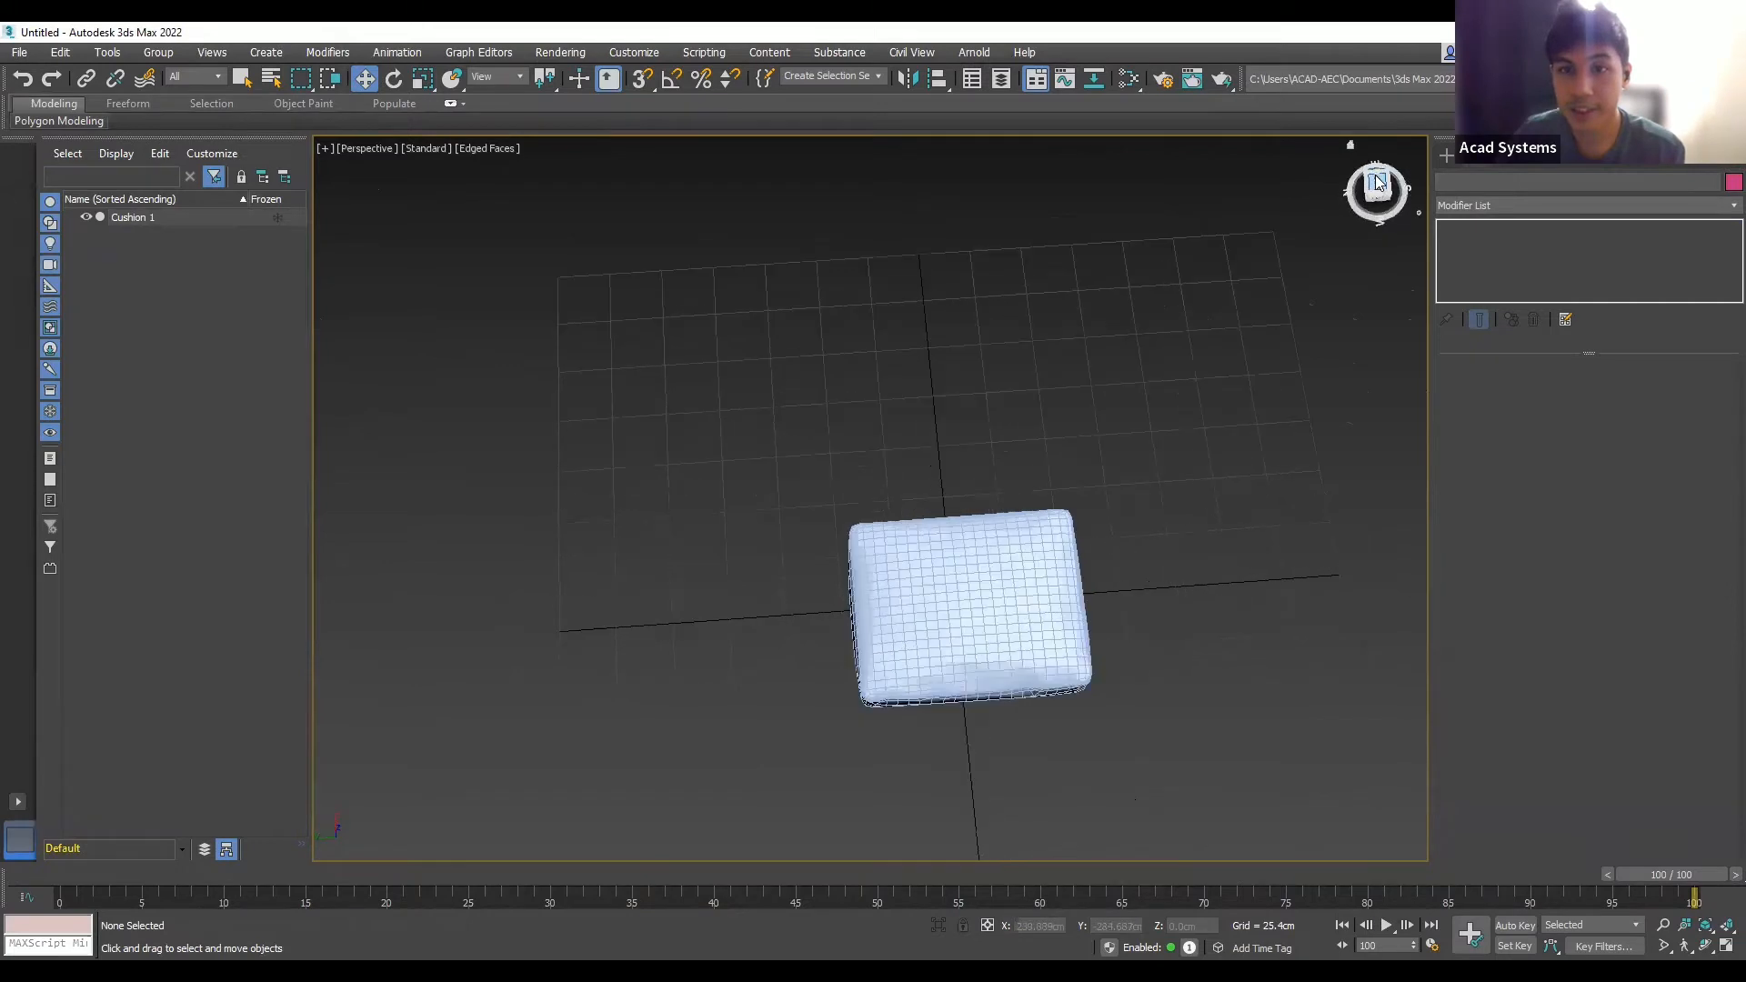
{"action": "scroll", "coordinate": [866, 460], "scroll_direction": "down", "scroll_amount": 4}
{"action": "scroll", "coordinate": [923, 514], "scroll_direction": "up", "scroll_amount": 4}
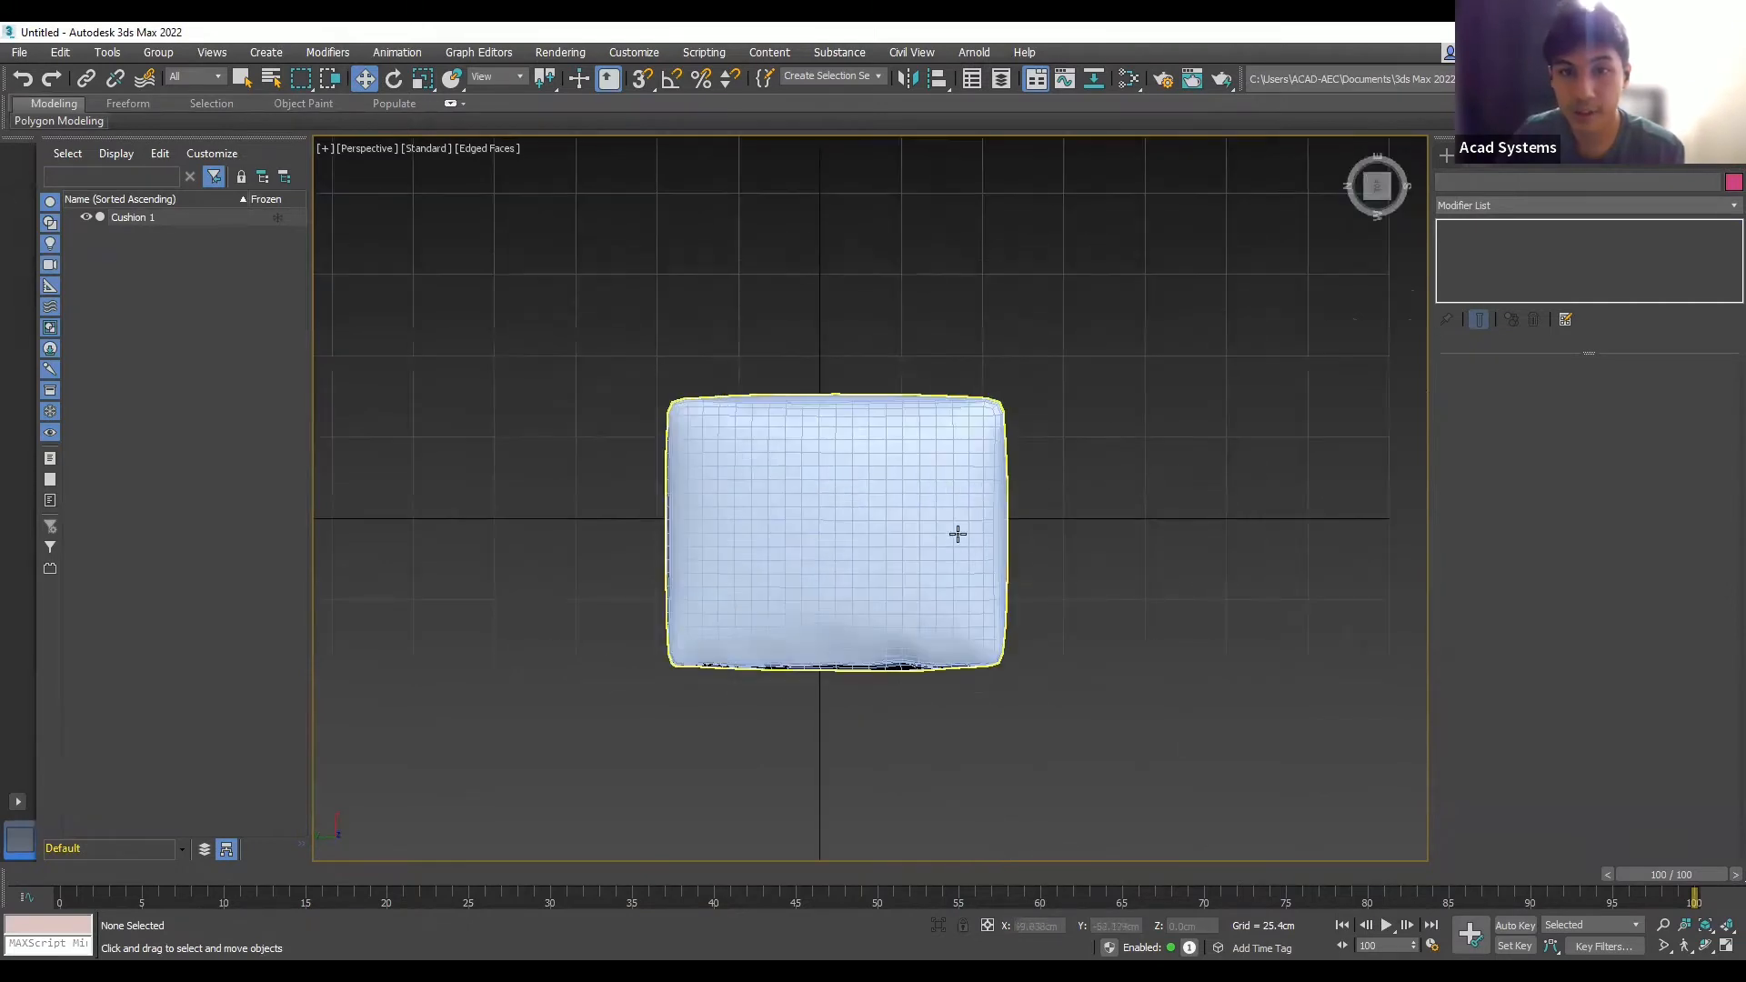
{"action": "left_click", "coordinate": [884, 513]}
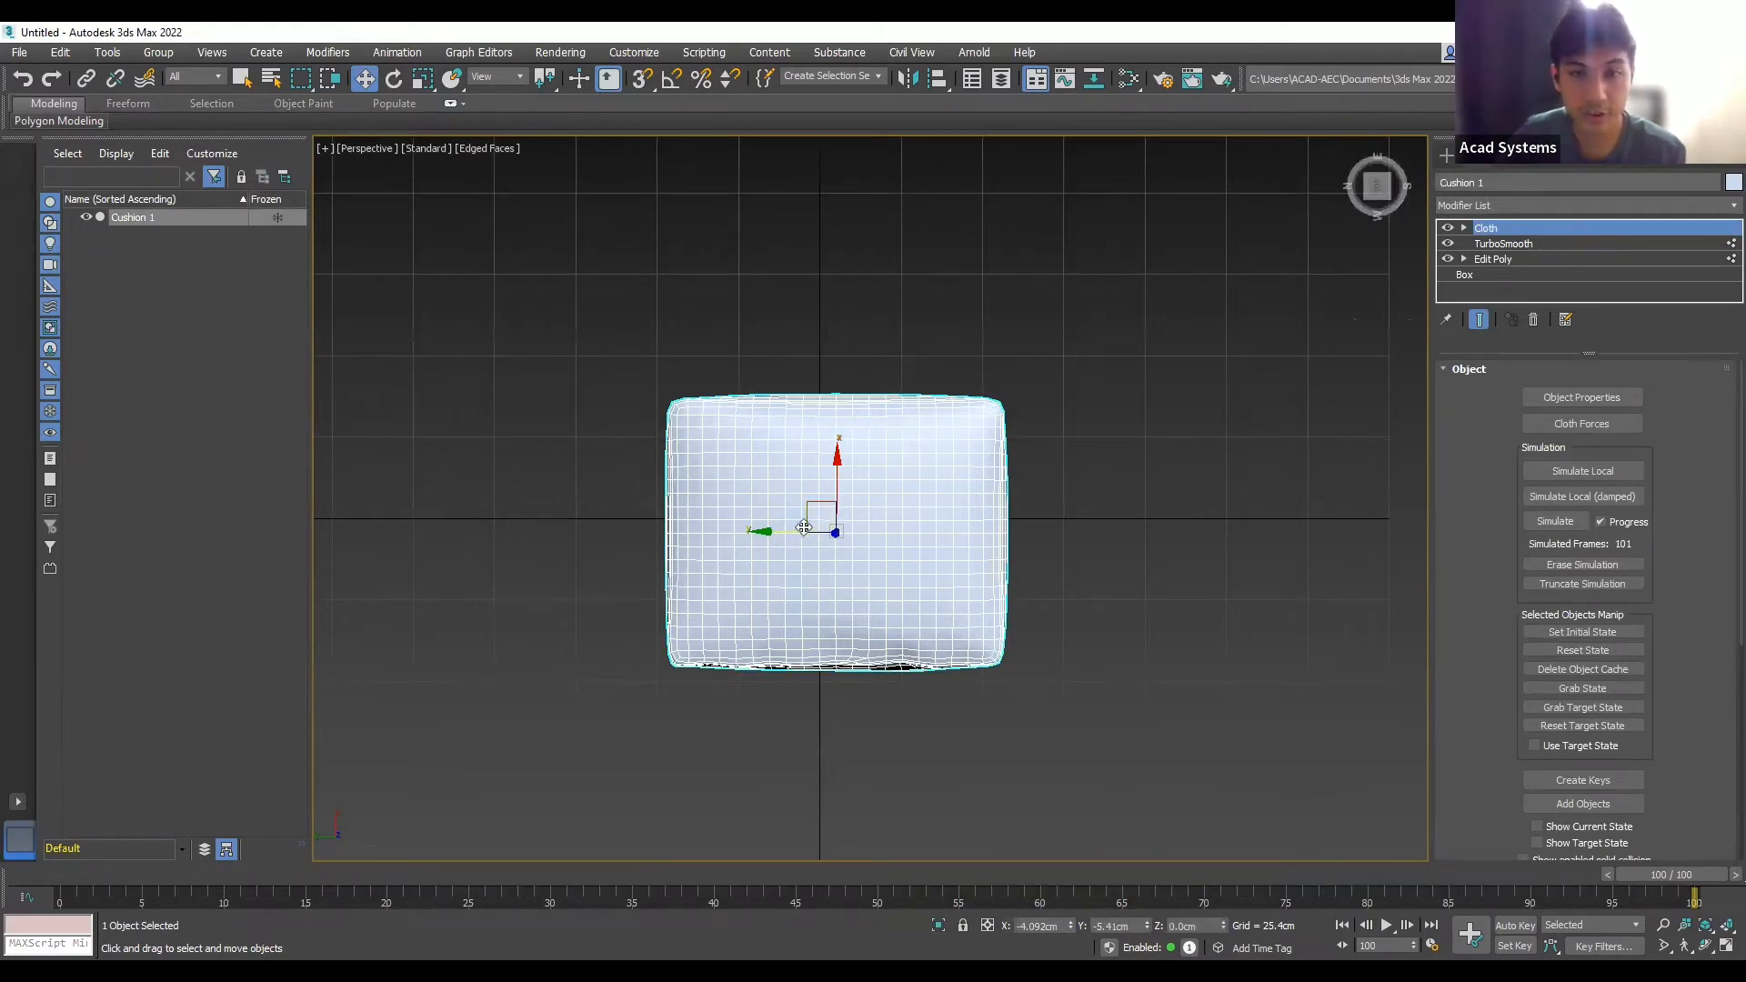
- Shift-drag Cushion 1 into an instanced Cushion 002 beside it and check both cushions
{"action": "mouse_move", "coordinate": [804, 527]}
{"action": "left_mouse_down", "text": "shift"}
{"action": "mouse_move", "coordinate": [1190, 539]}
{"action": "mouse_move", "coordinate": [1110, 541]}
{"action": "left_mouse_up", "text": "shift"}
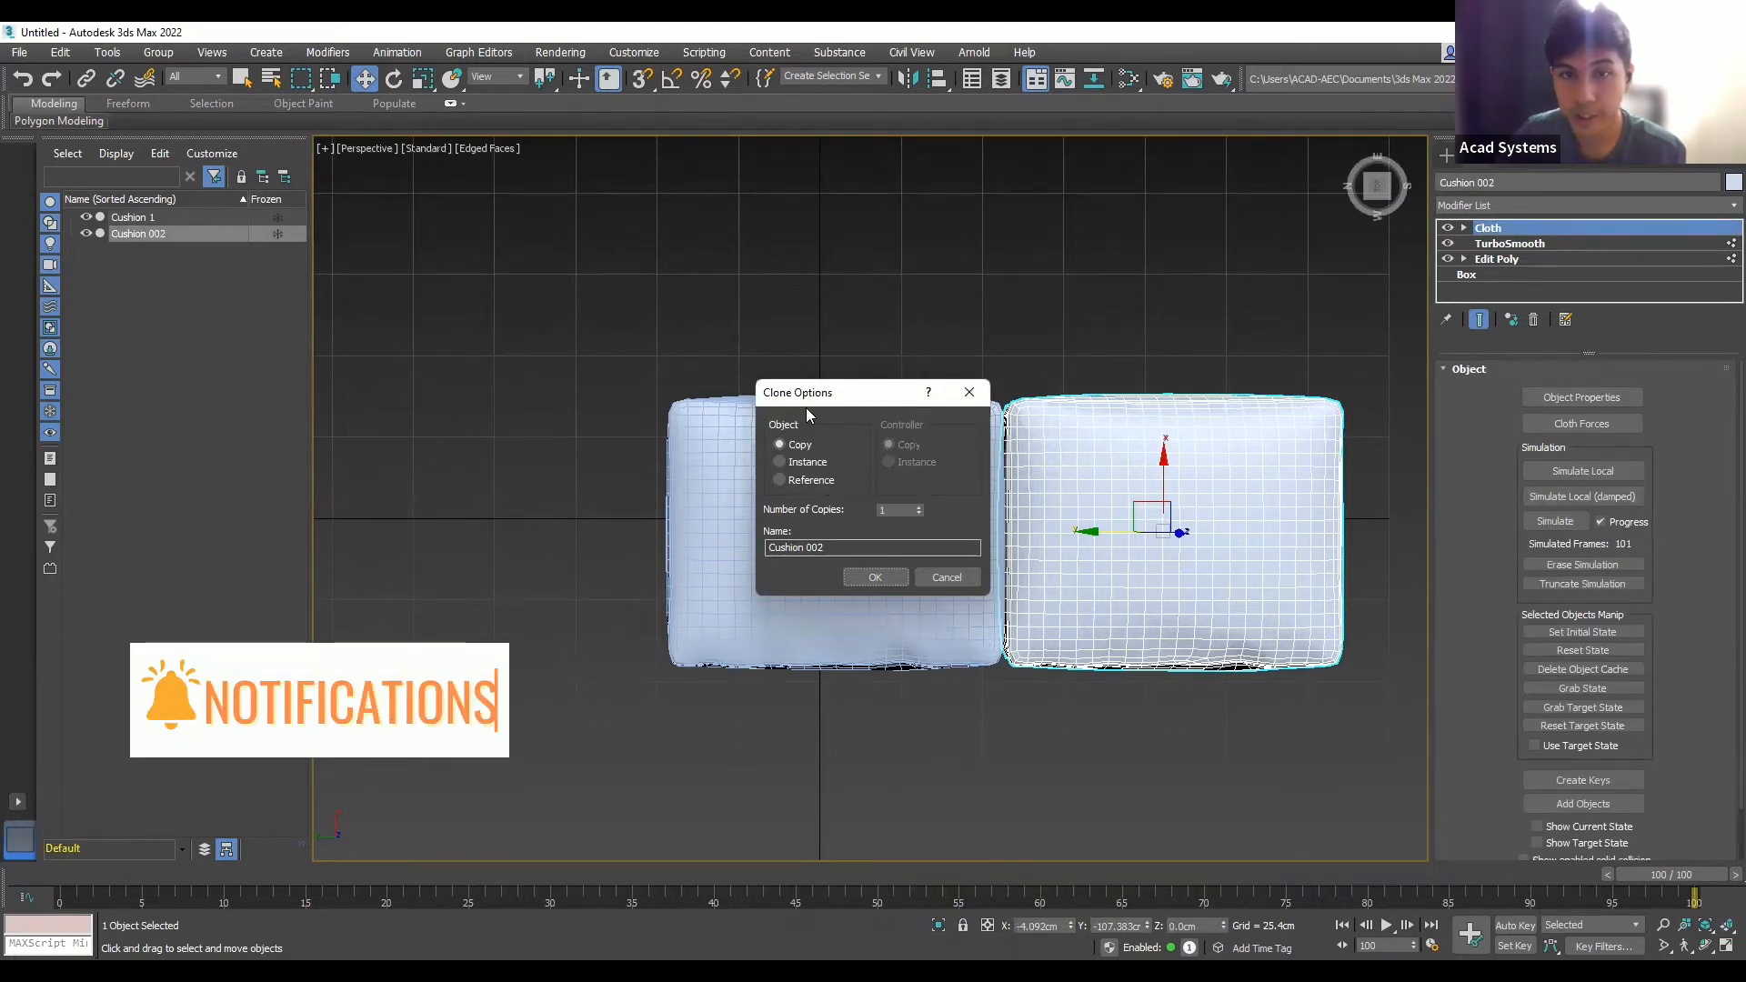
{"action": "left_click", "coordinate": [779, 462]}
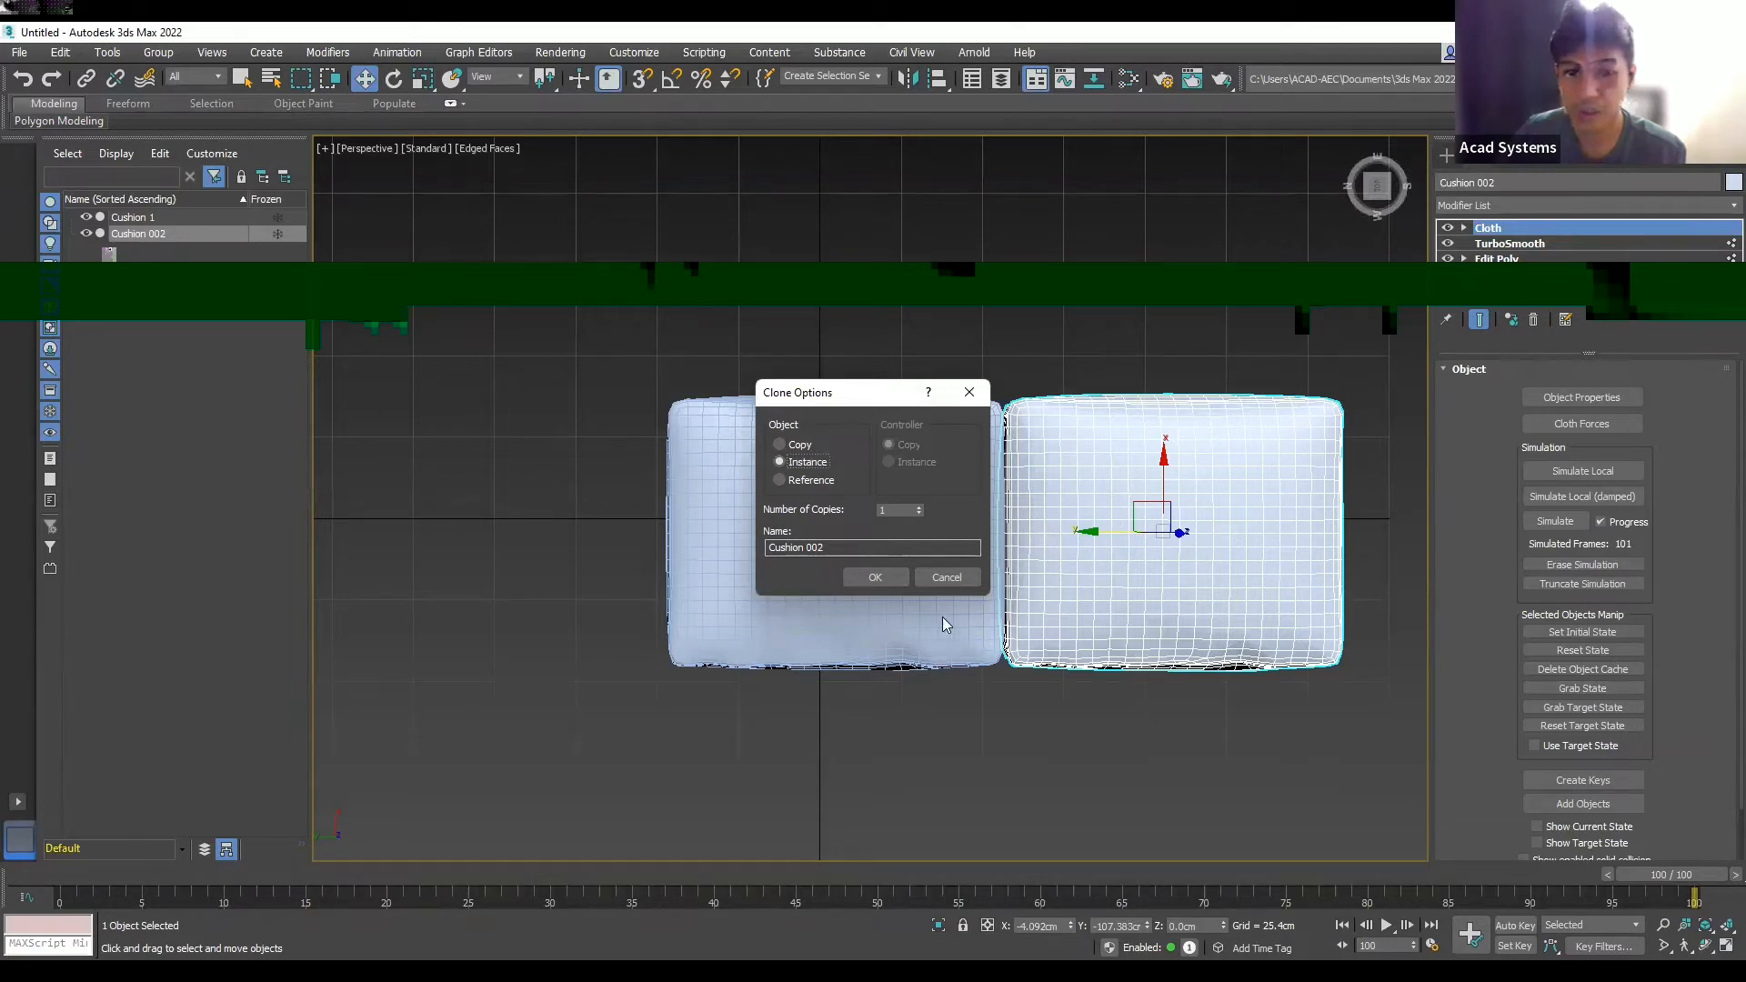
{"action": "left_click", "coordinate": [866, 584]}
{"action": "mouse_move", "coordinate": [1137, 717]}
{"action": "middle_mouse_down", "text": "alt"}
{"action": "mouse_move", "coordinate": [1166, 598]}
{"action": "mouse_move", "coordinate": [1119, 564]}
{"action": "mouse_move", "coordinate": [1152, 631]}
{"action": "middle_mouse_up", "text": "alt"}
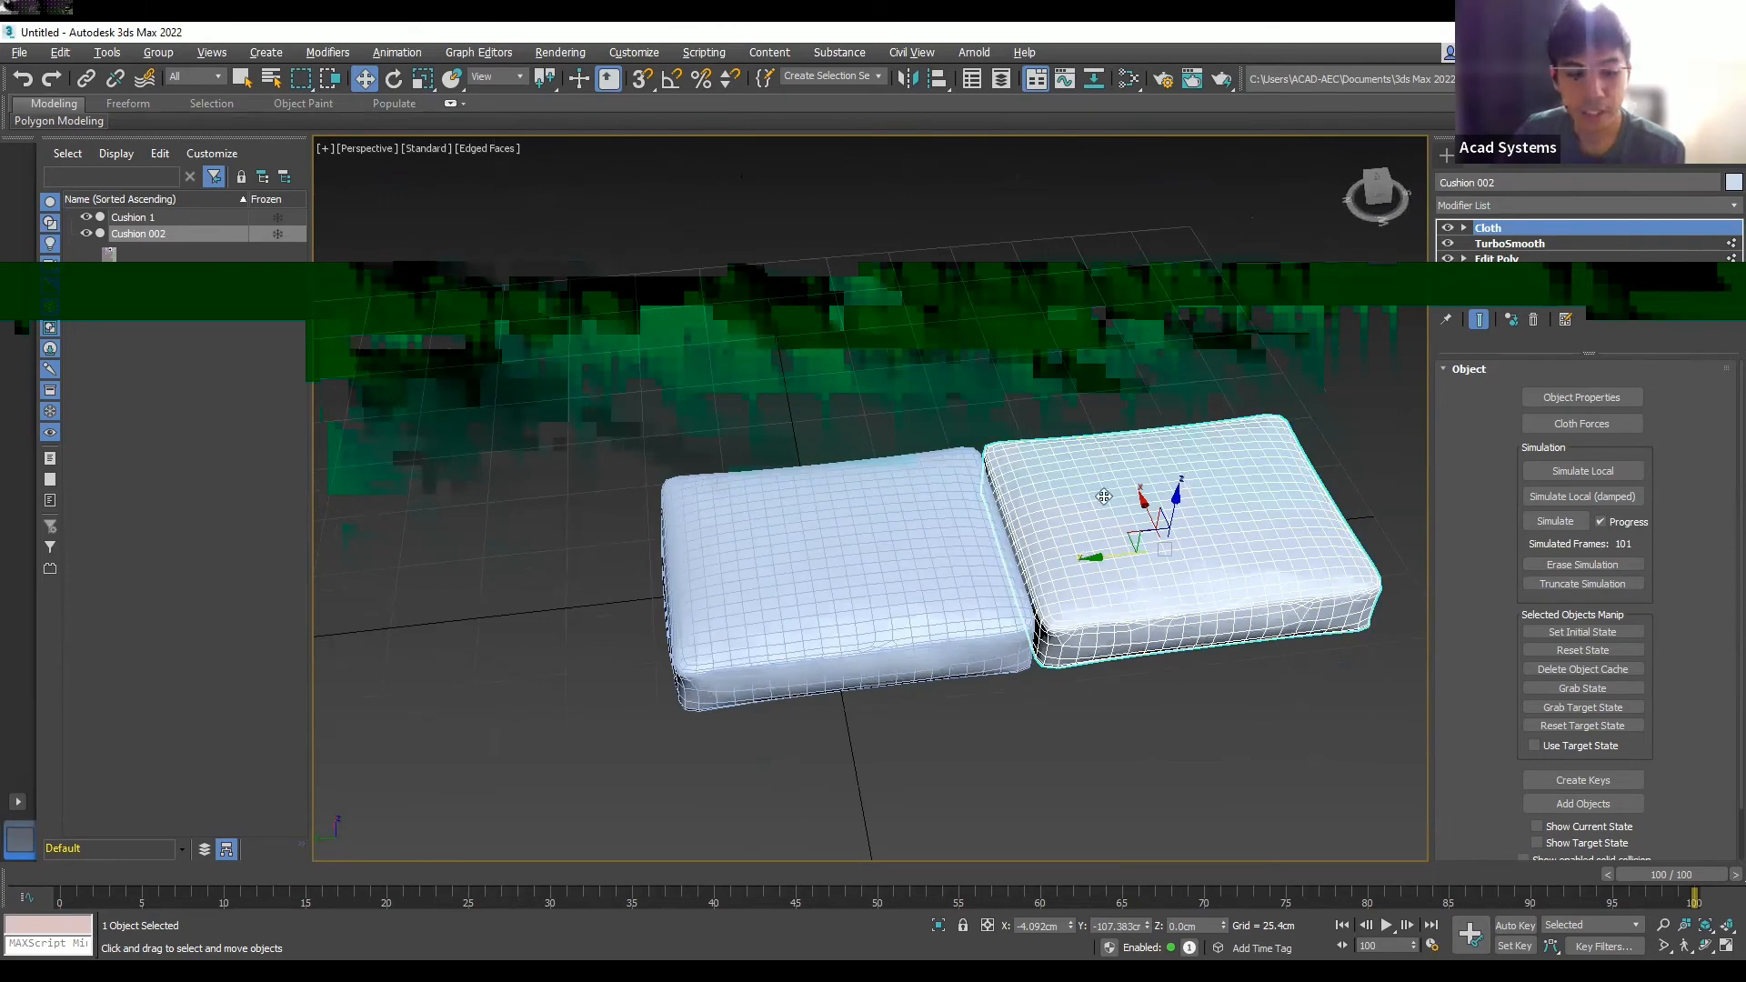
{"action": "middle_click_drag", "start_coordinate": [1135, 470], "coordinate": [1138, 413], "text": "alt"}
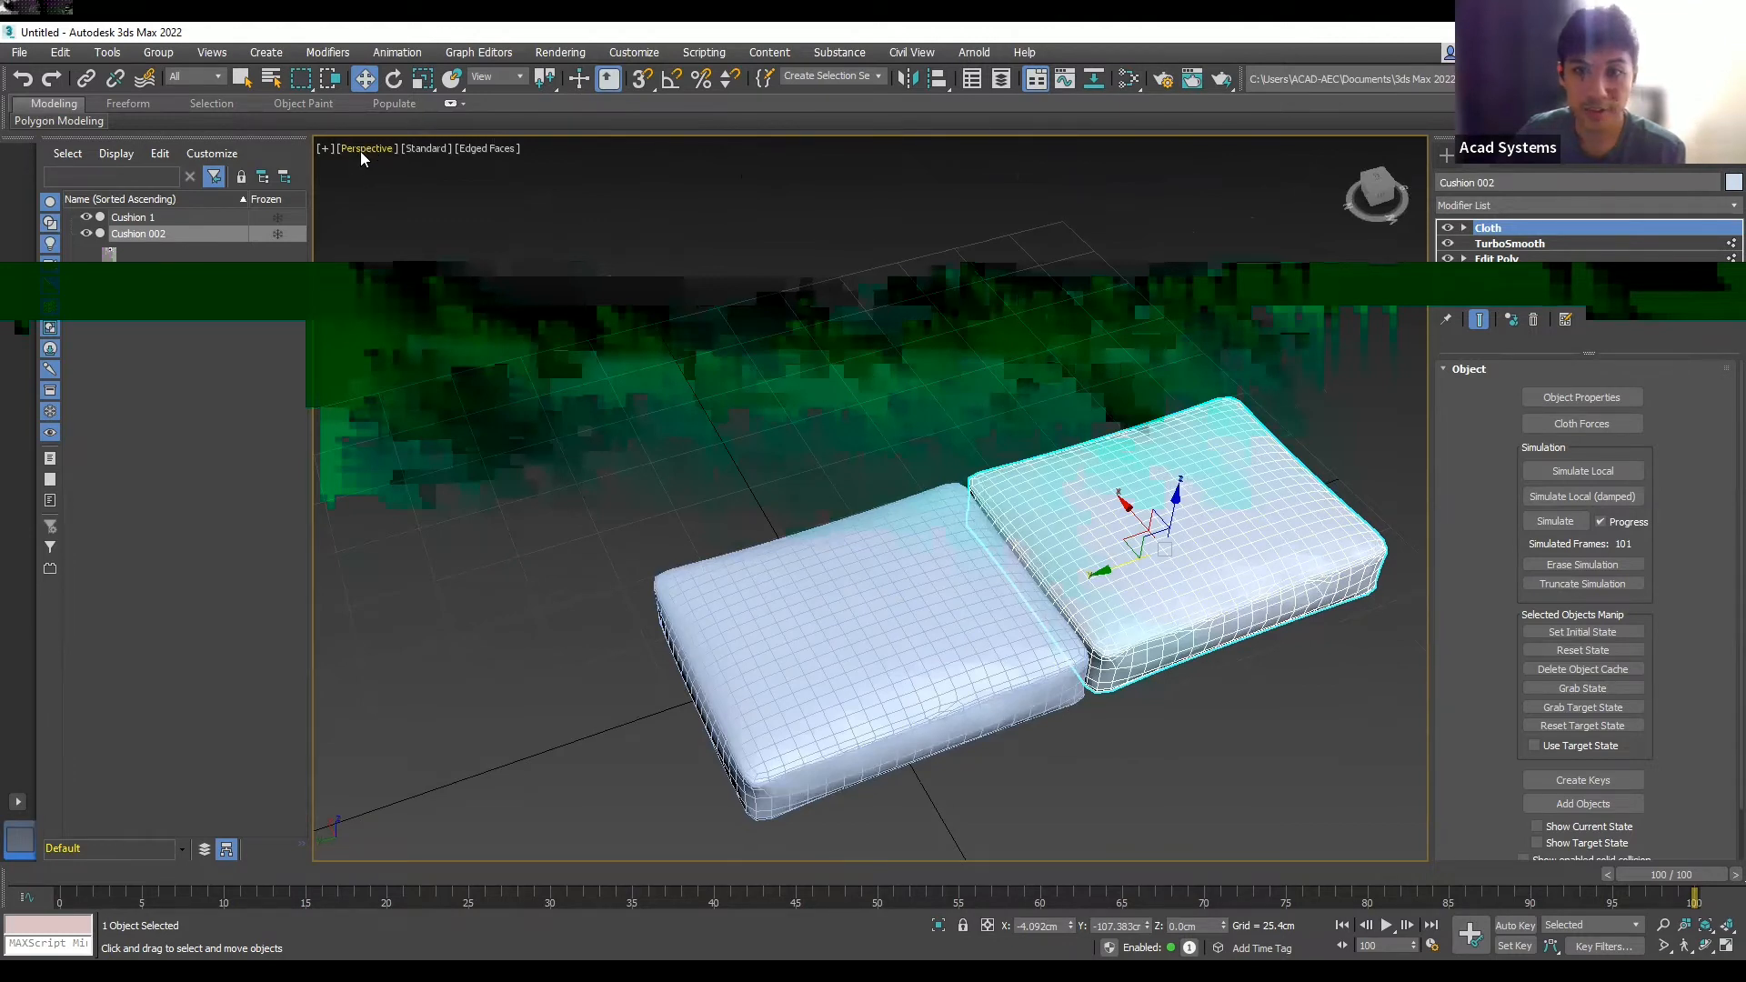
{"action": "key", "text": "l"}
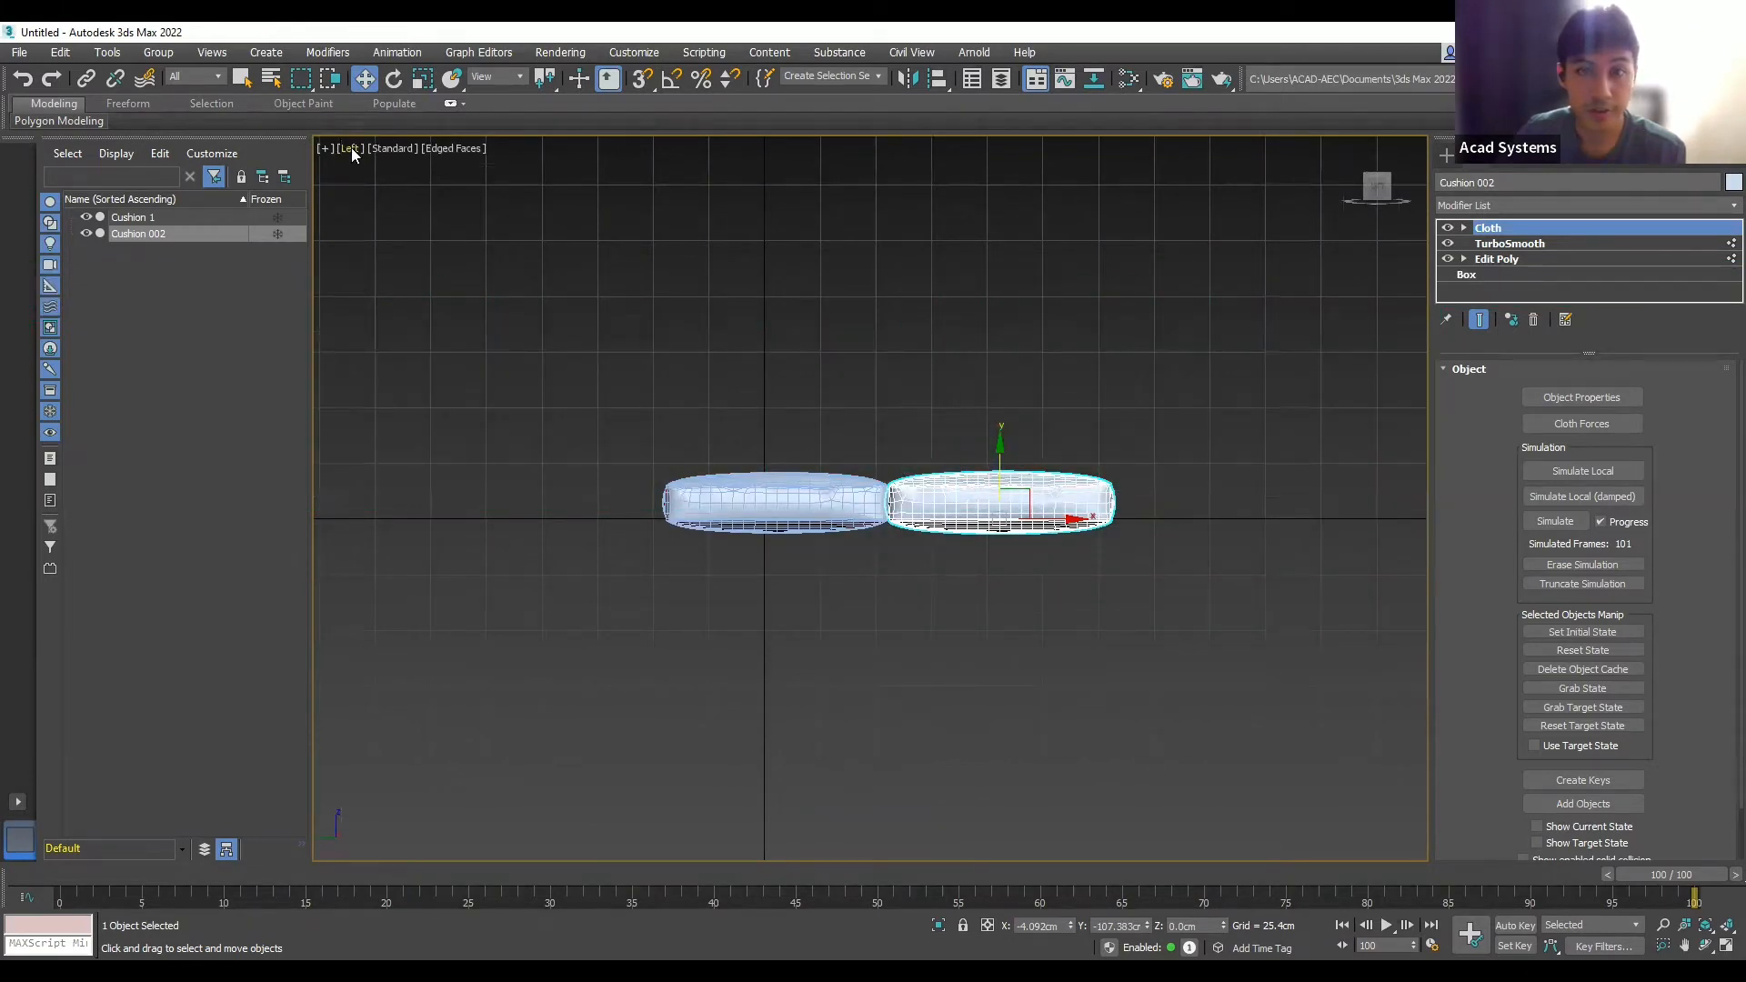
- In Front view, Shift-rotate the cushion 90° into an upright instanced copy
{"action": "key", "text": "f"}
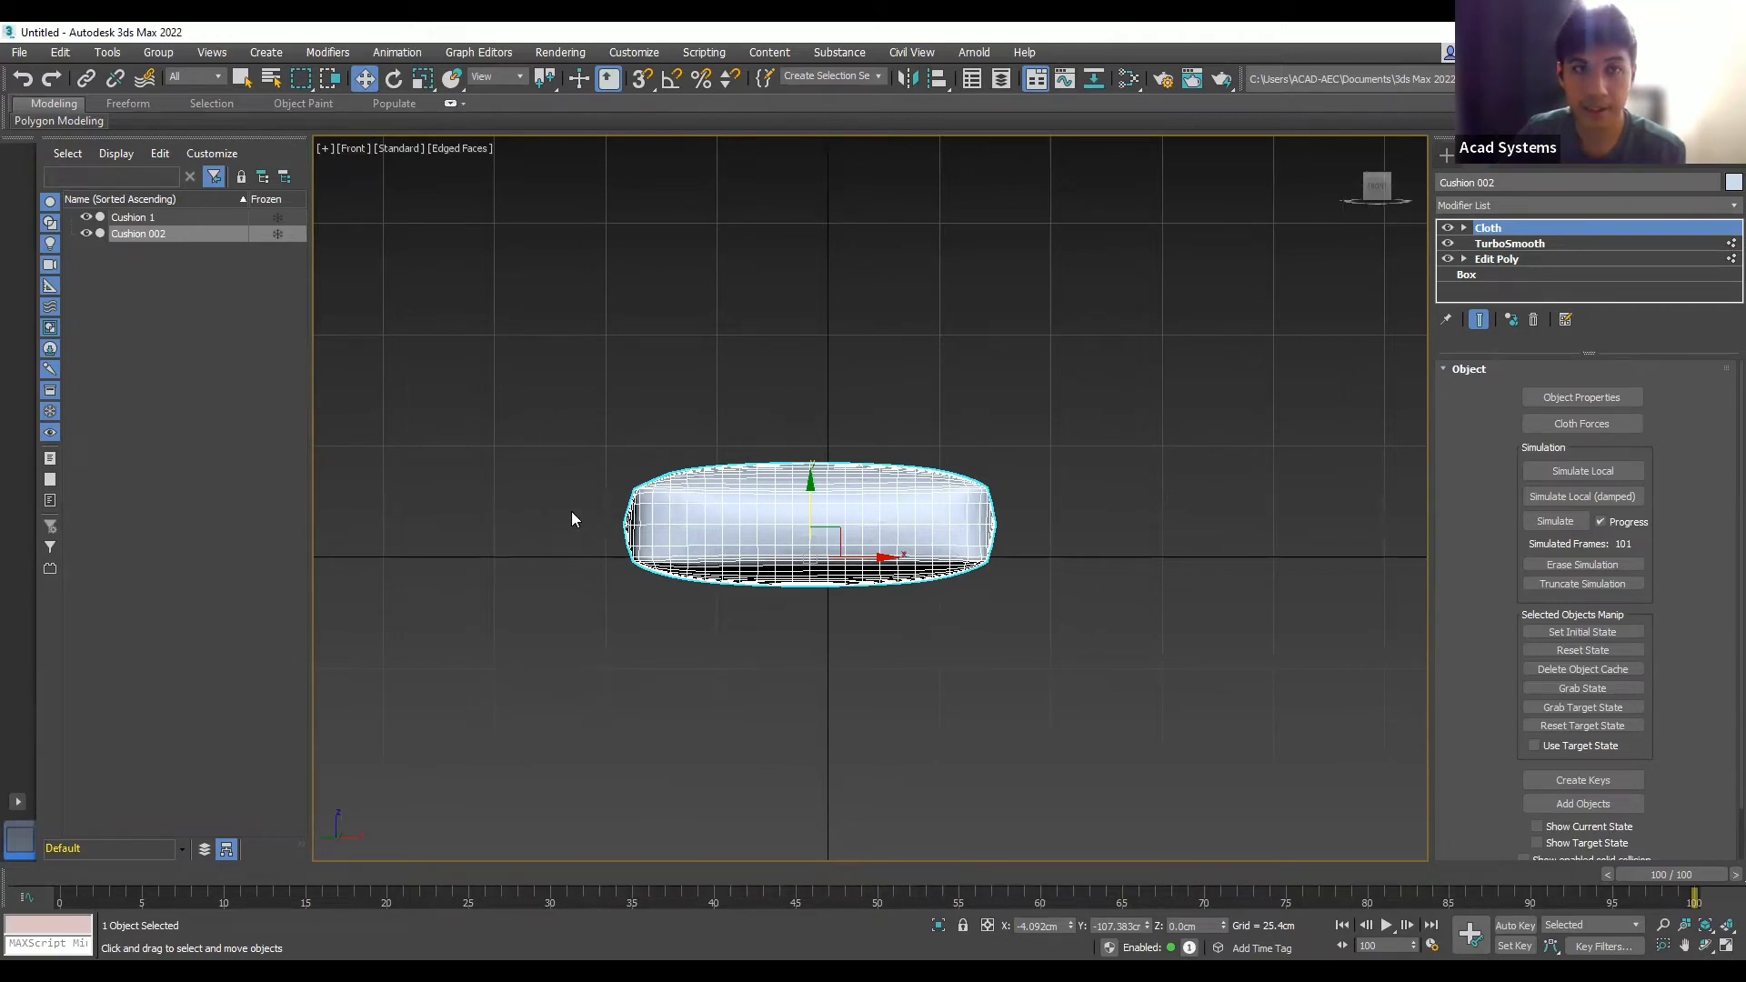
{"action": "left_click", "coordinate": [394, 80]}
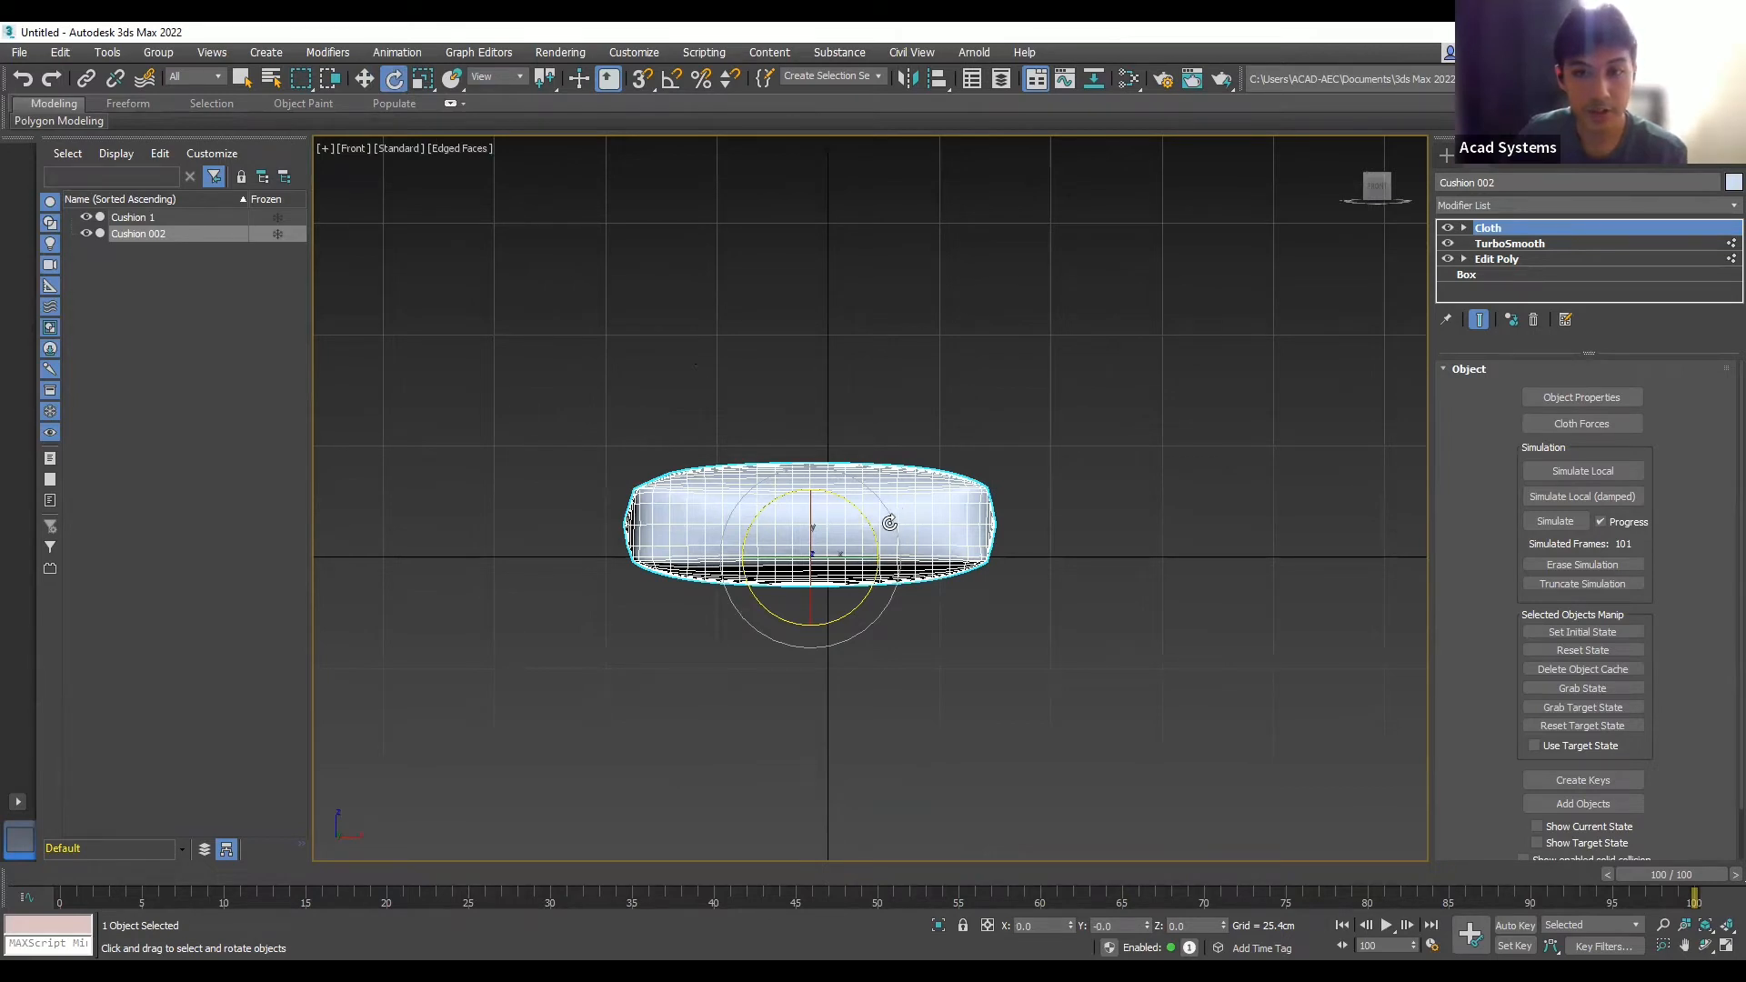
{"action": "mouse_move", "coordinate": [891, 520]}
{"action": "left_mouse_down"}
{"action": "mouse_move", "coordinate": [801, 448]}
{"action": "mouse_move", "coordinate": [735, 427]}
{"action": "mouse_move", "coordinate": [755, 434]}
{"action": "left_mouse_up"}
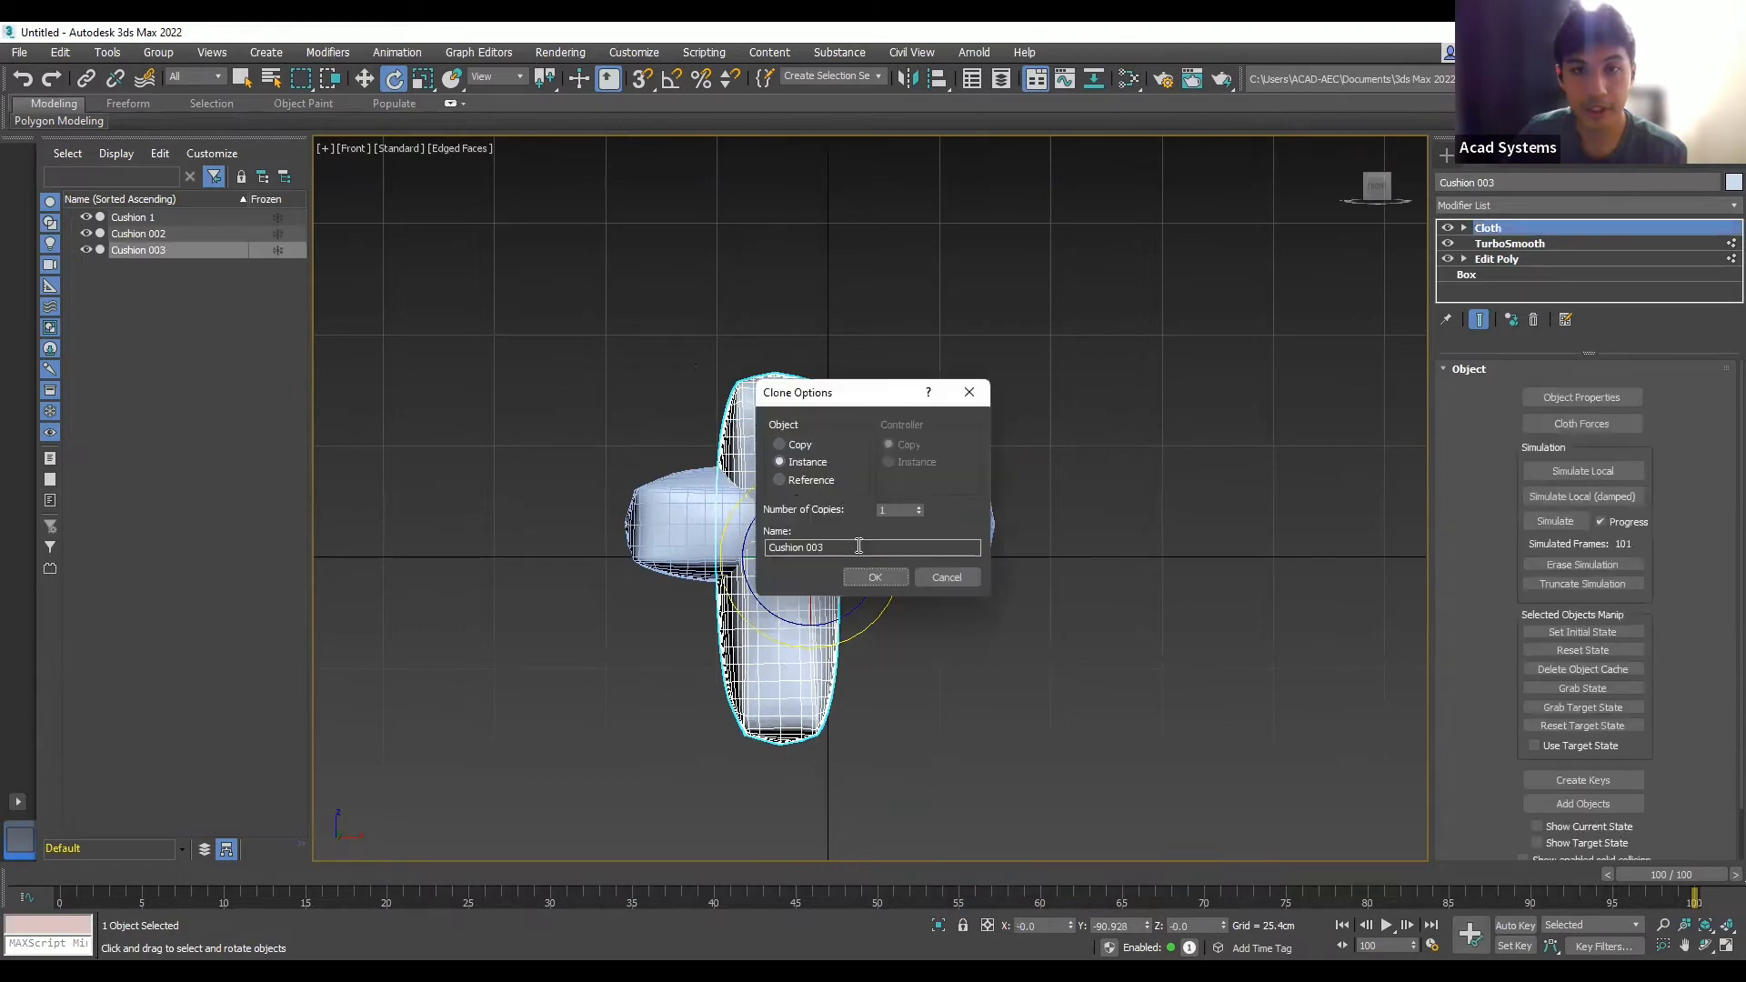
- Create Cushion 003 and move it to the left of the seat cushions
{"action": "left_click", "coordinate": [875, 576]}
{"action": "left_click", "coordinate": [931, 393]}
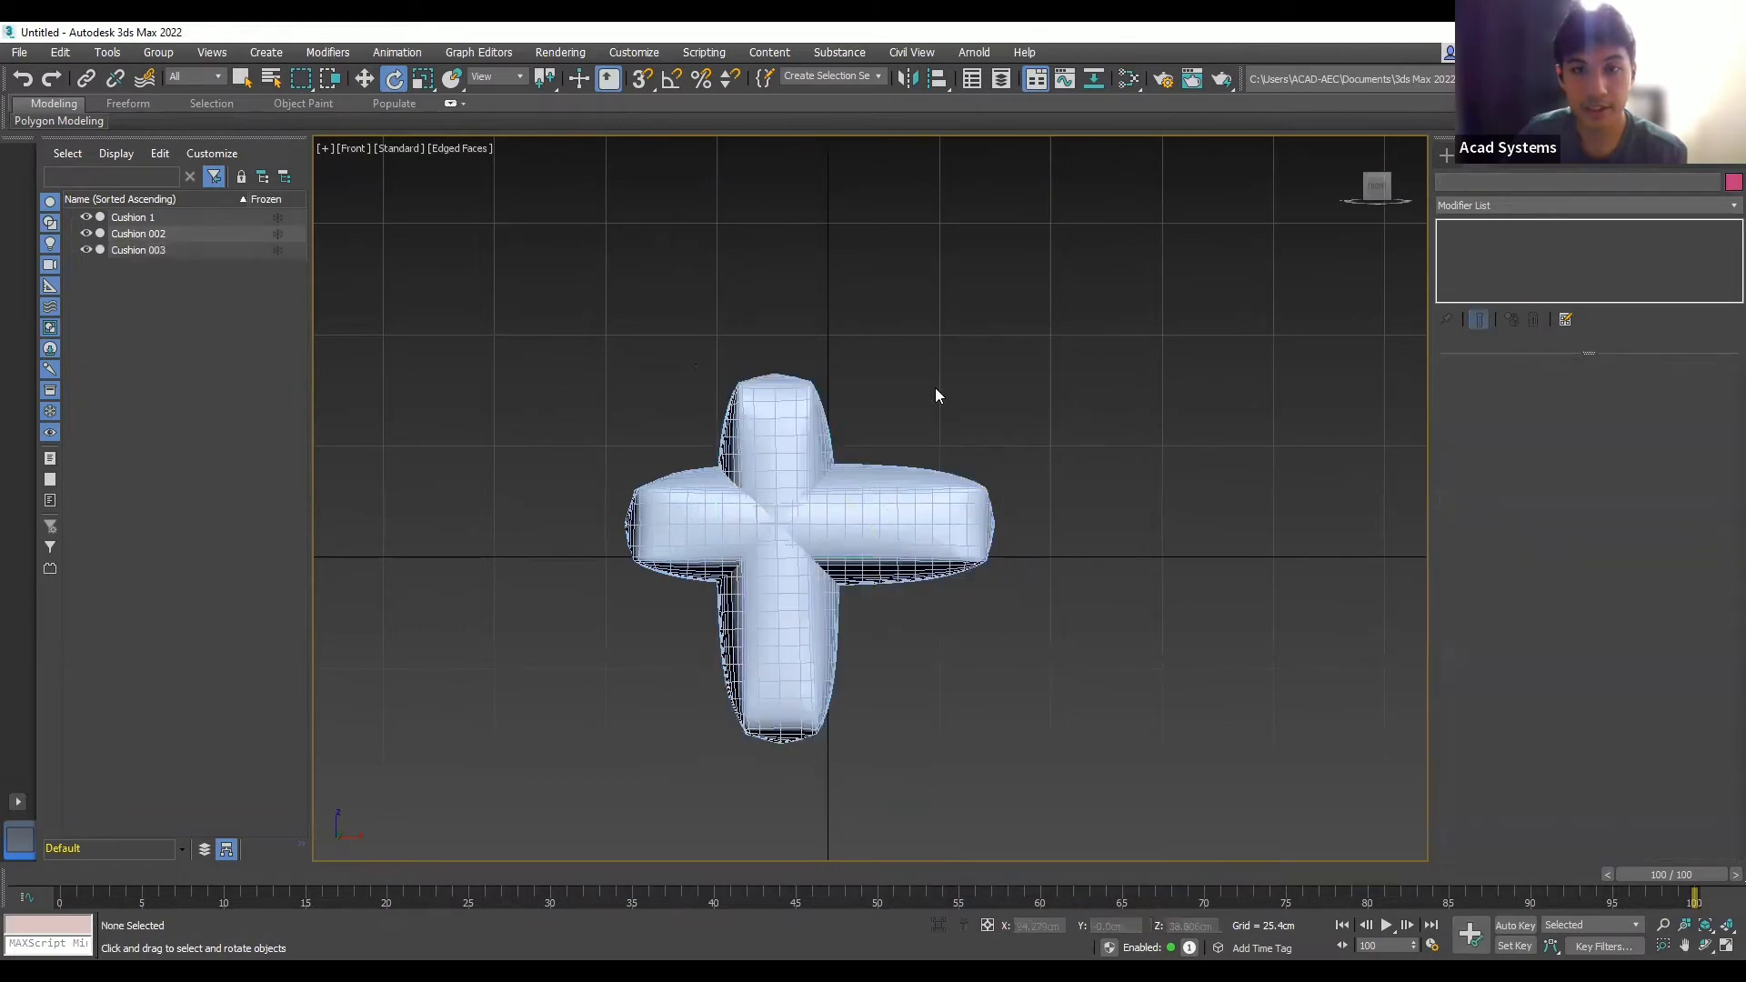
{"action": "left_click_drag", "start_coordinate": [969, 776], "coordinate": [740, 678]}
{"action": "left_click_drag", "start_coordinate": [602, 625], "coordinate": [602, 626]}
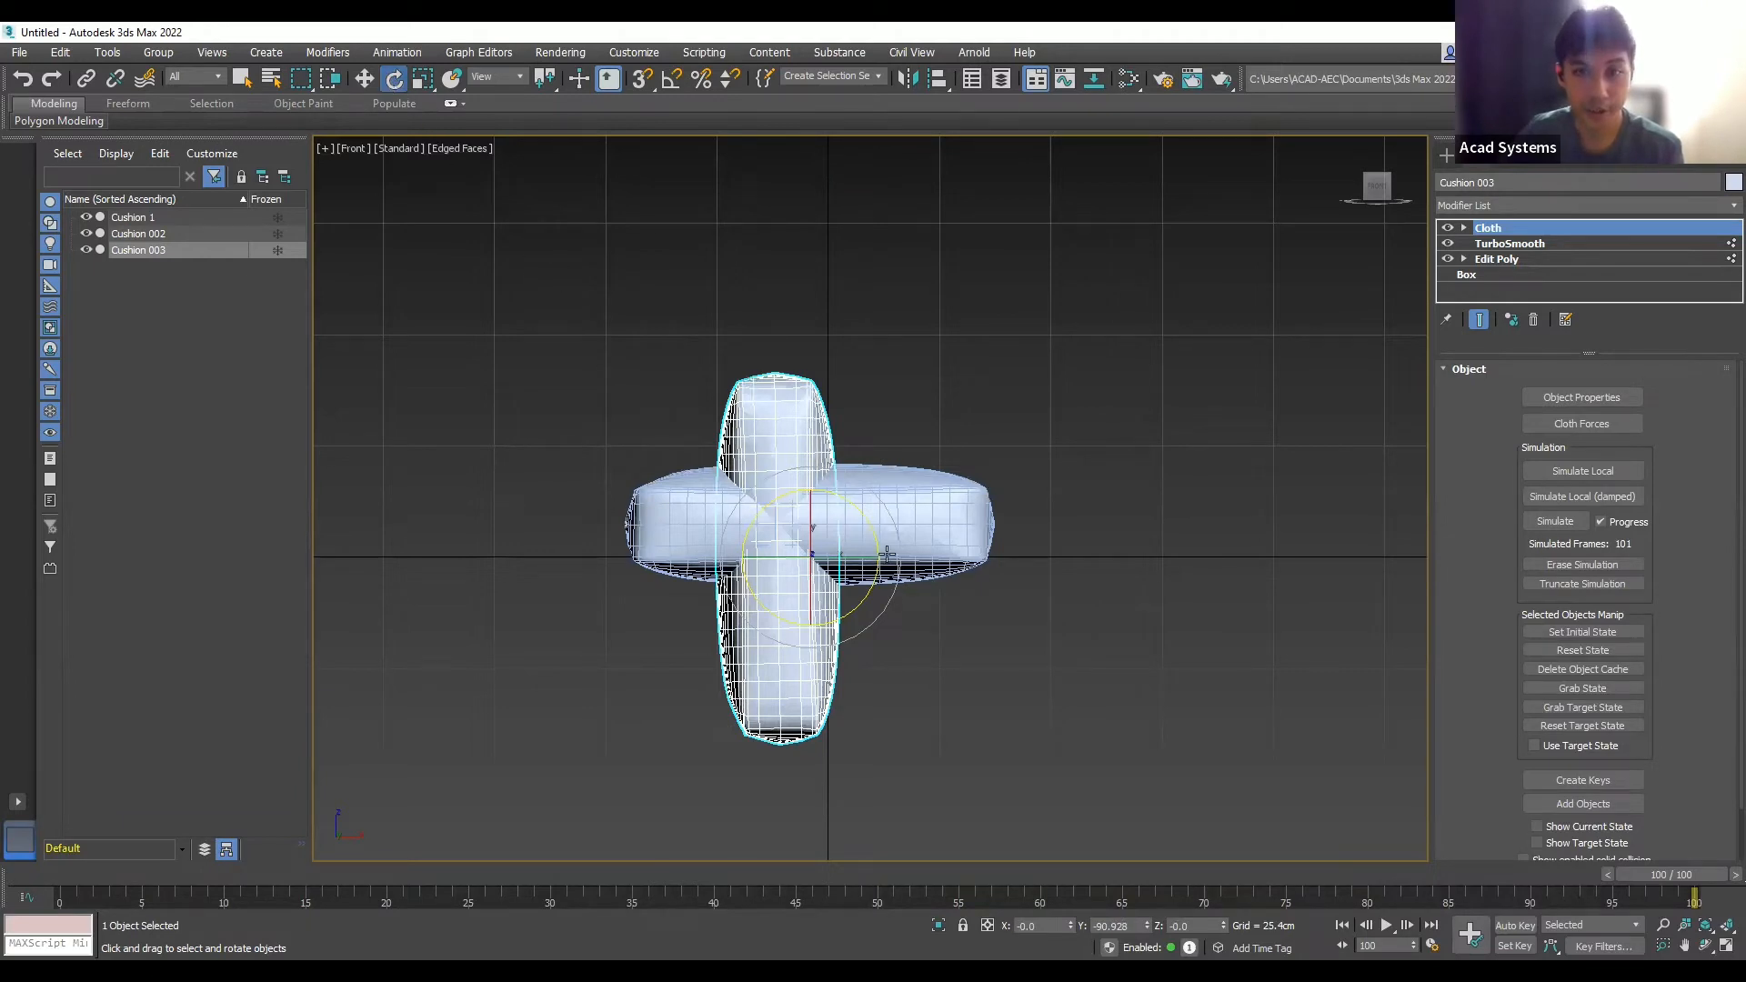
{"action": "key", "text": "w"}
{"action": "left_click_drag", "start_coordinate": [853, 515], "coordinate": [609, 331]}
{"action": "left_click", "coordinate": [620, 407]}
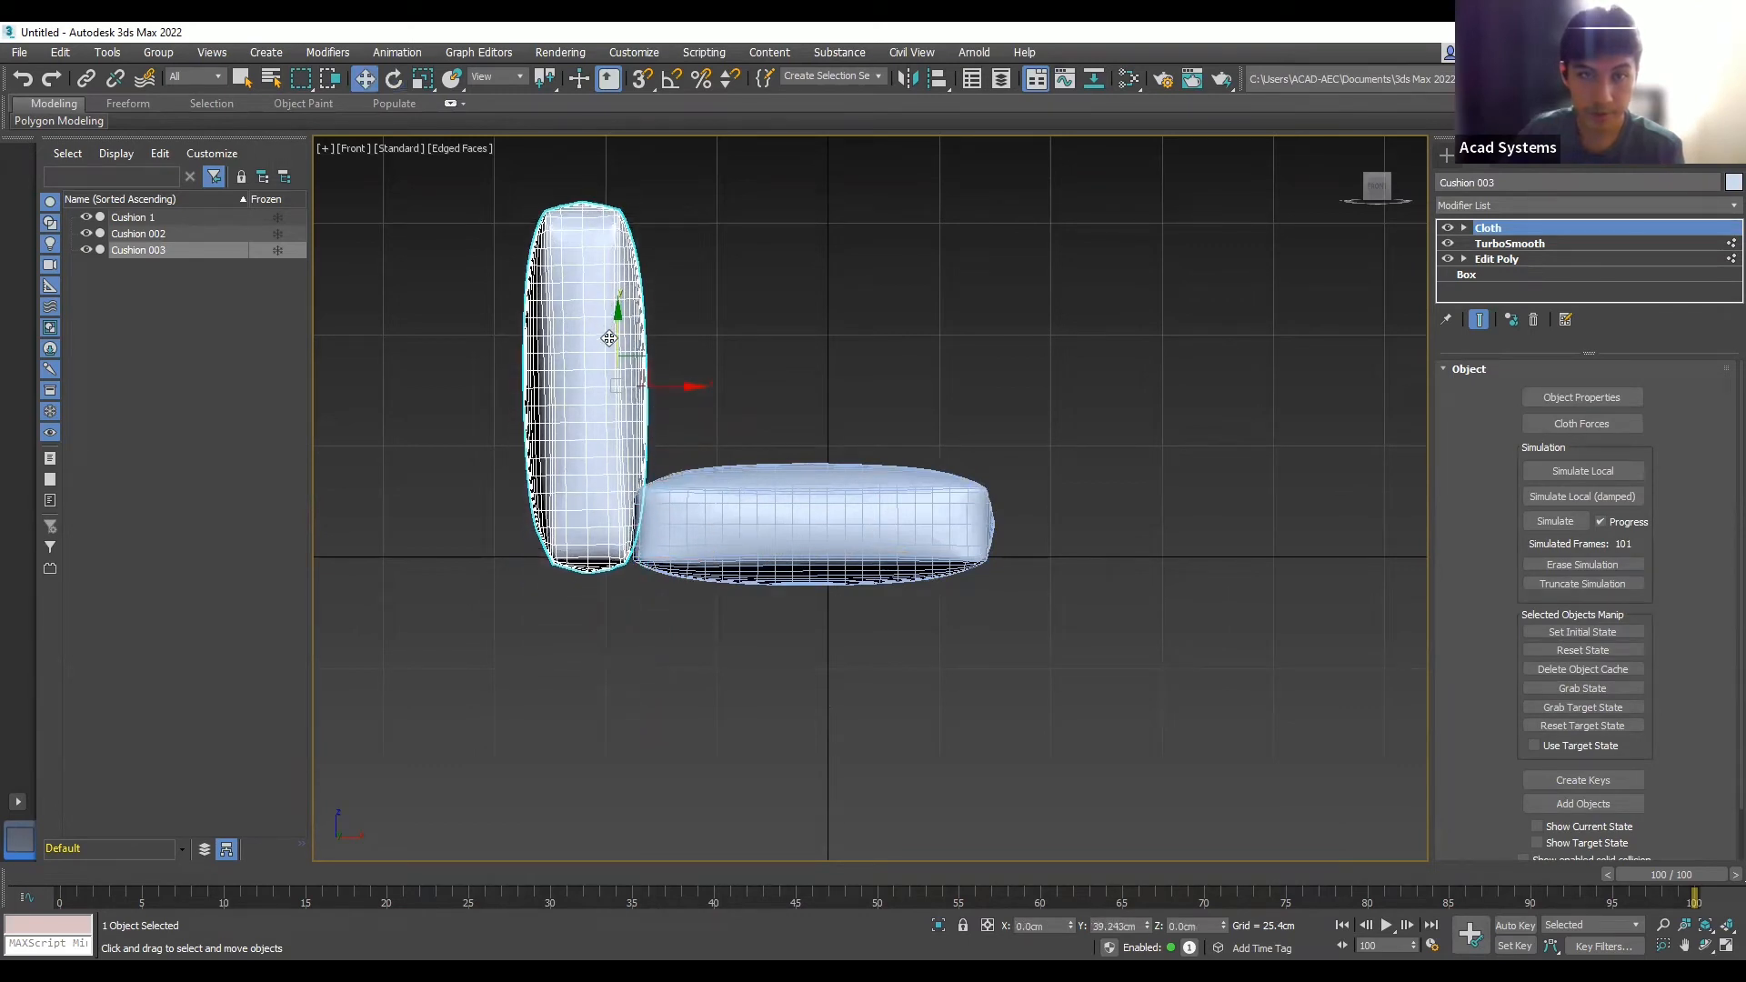
{"action": "scroll", "coordinate": [1144, 487], "scroll_direction": "down", "scroll_amount": 2}
{"action": "scroll", "coordinate": [923, 414], "scroll_direction": "up", "scroll_amount": 4}
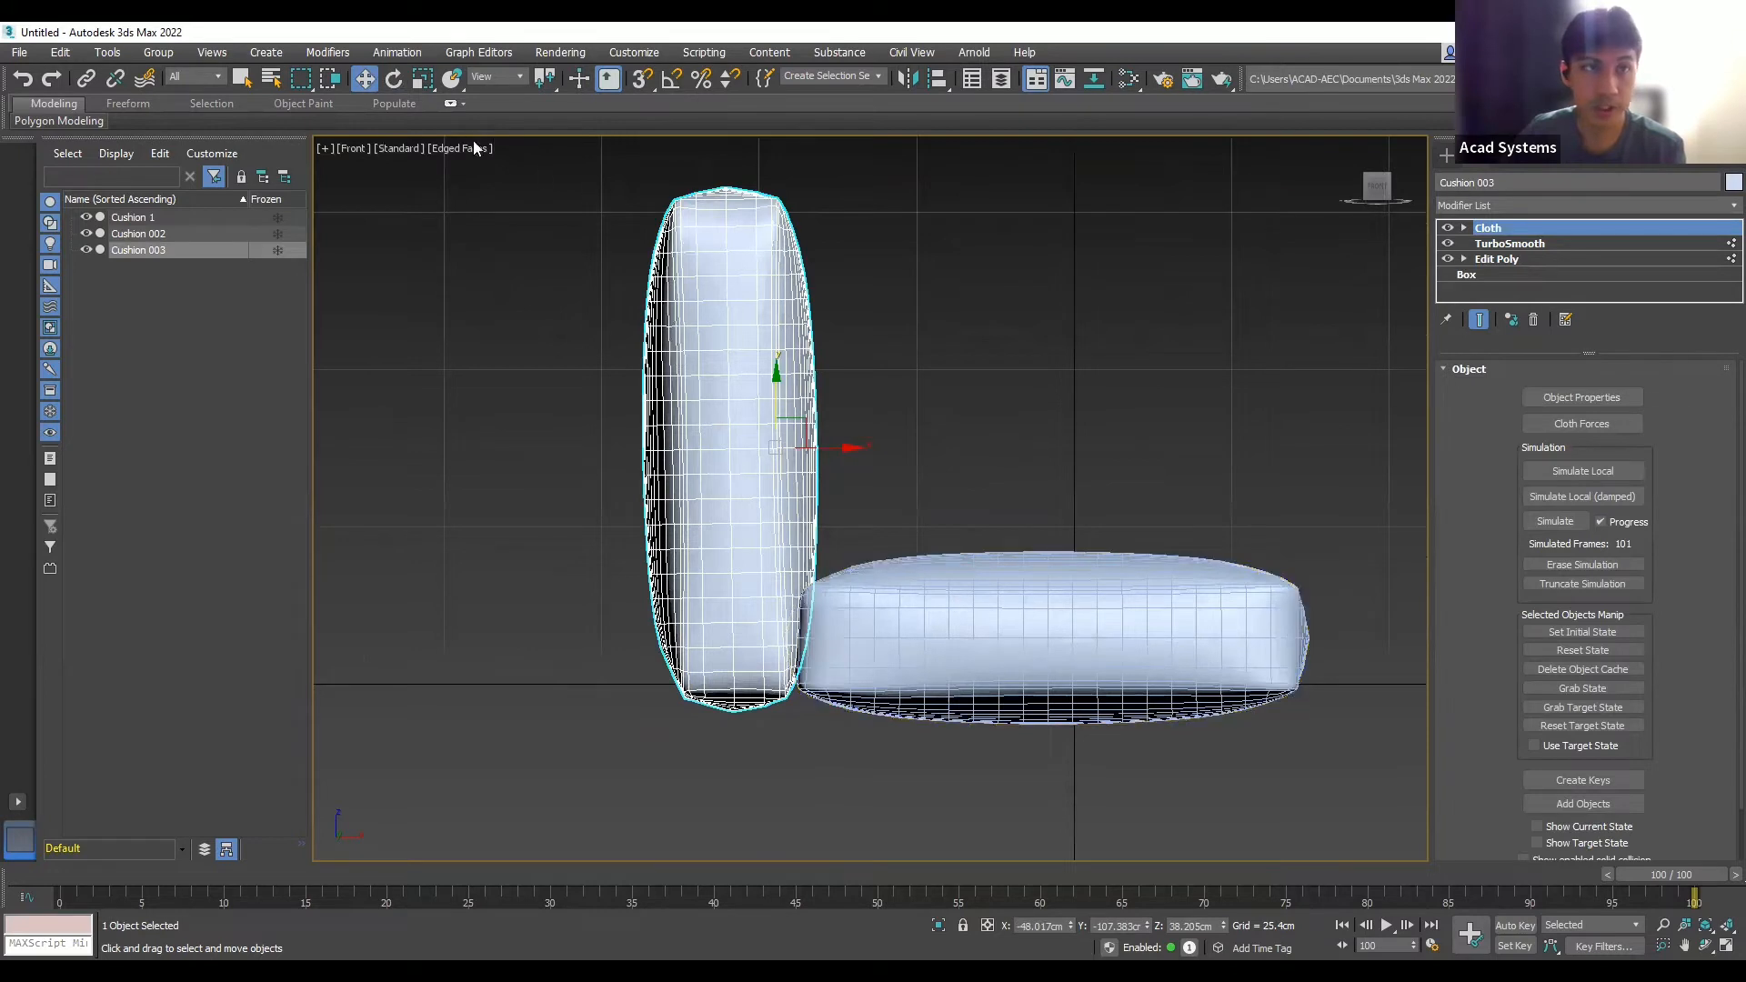
- Scale Cushion 003 narrower and to 70% height, then lower it level with the seats
{"action": "left_click", "coordinate": [423, 82]}
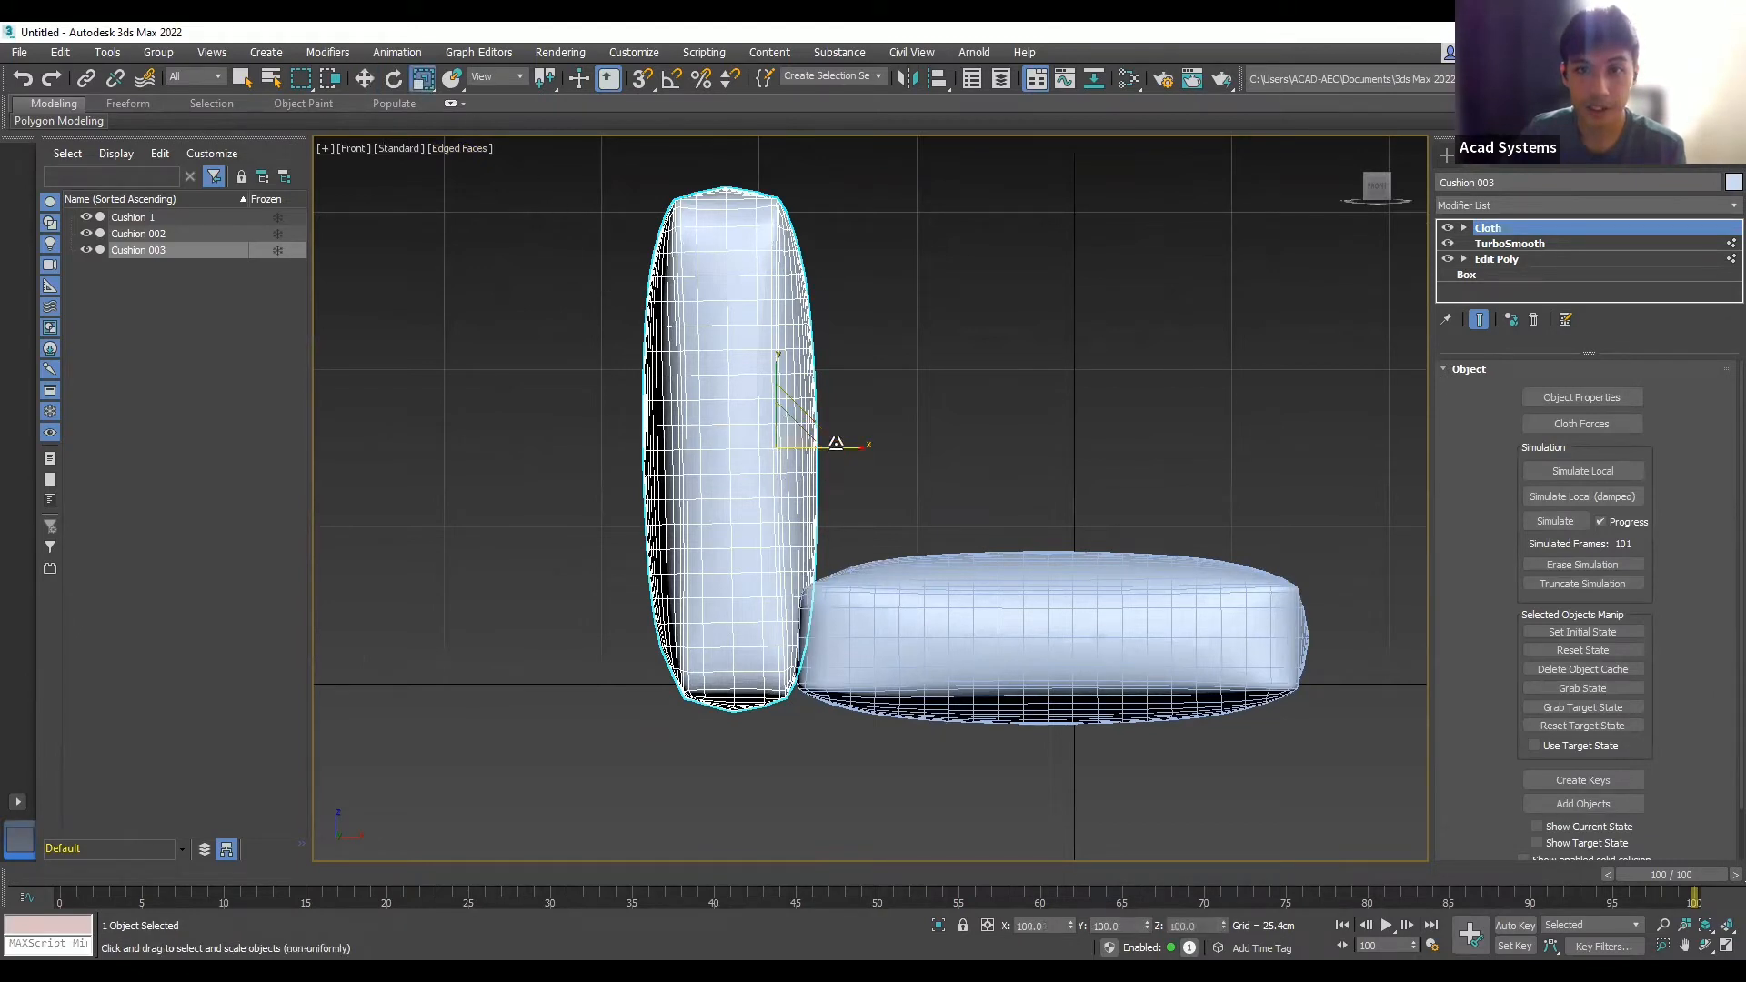
{"action": "left_click_drag", "start_coordinate": [839, 443], "coordinate": [821, 445]}
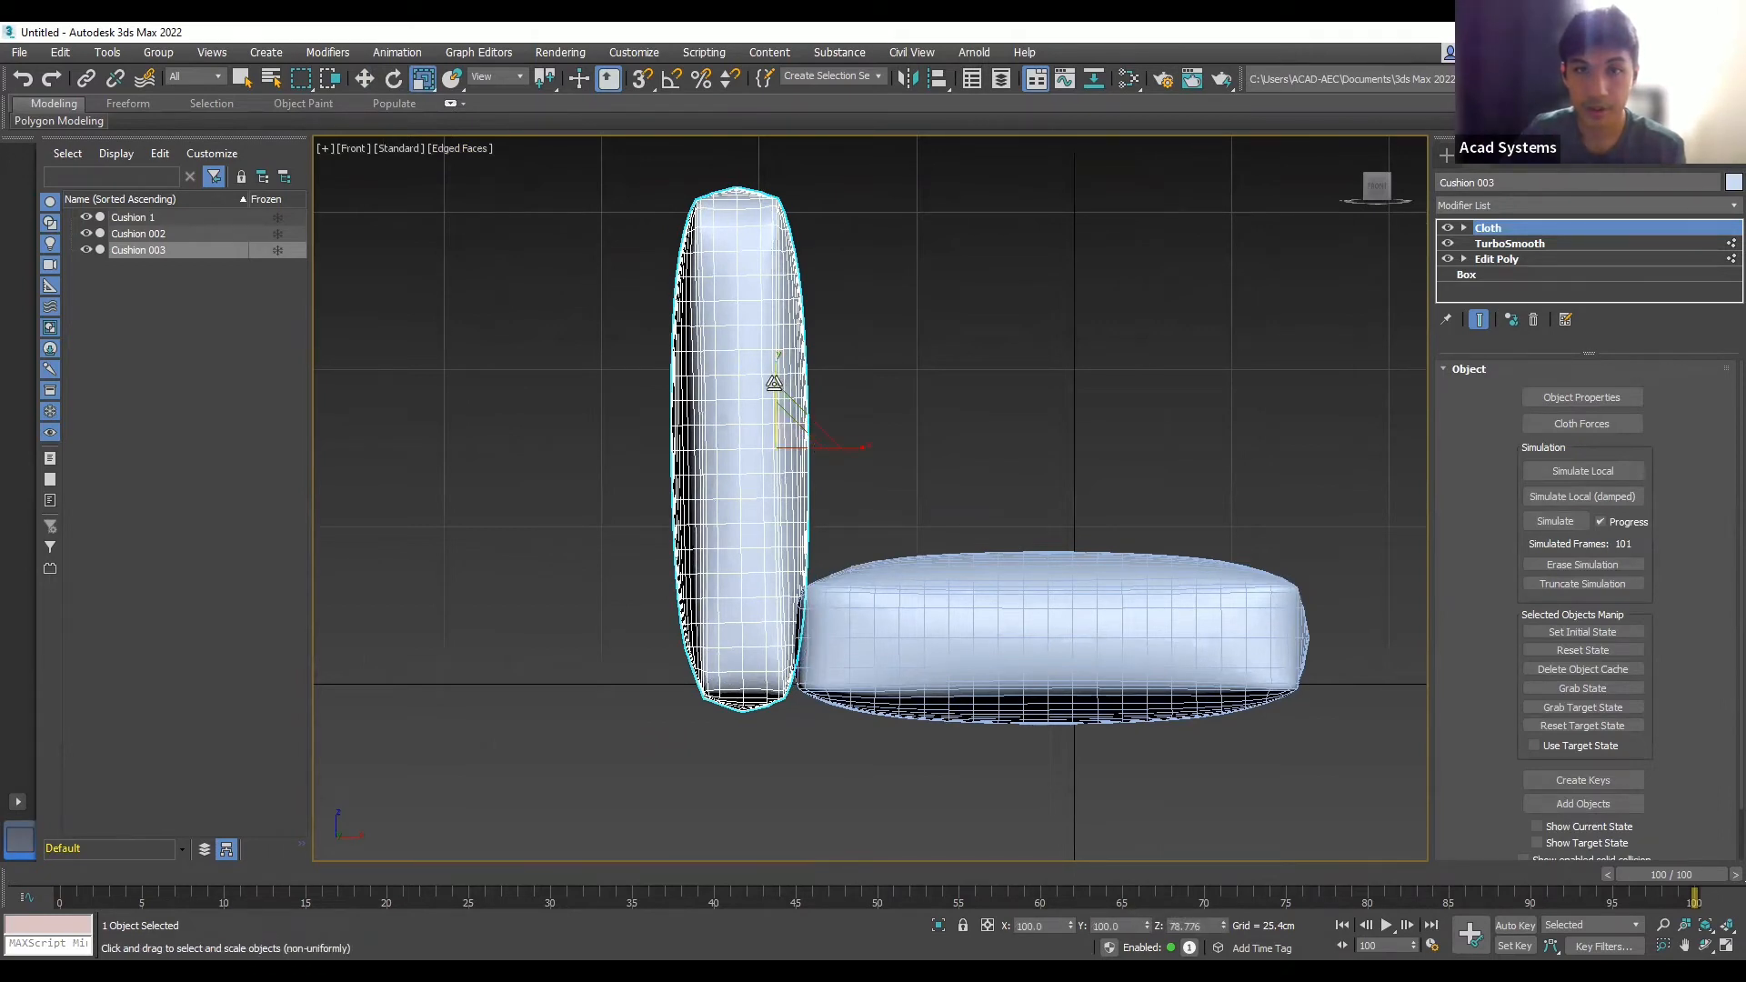
{"action": "left_click_drag", "start_coordinate": [775, 383], "coordinate": [774, 410]}
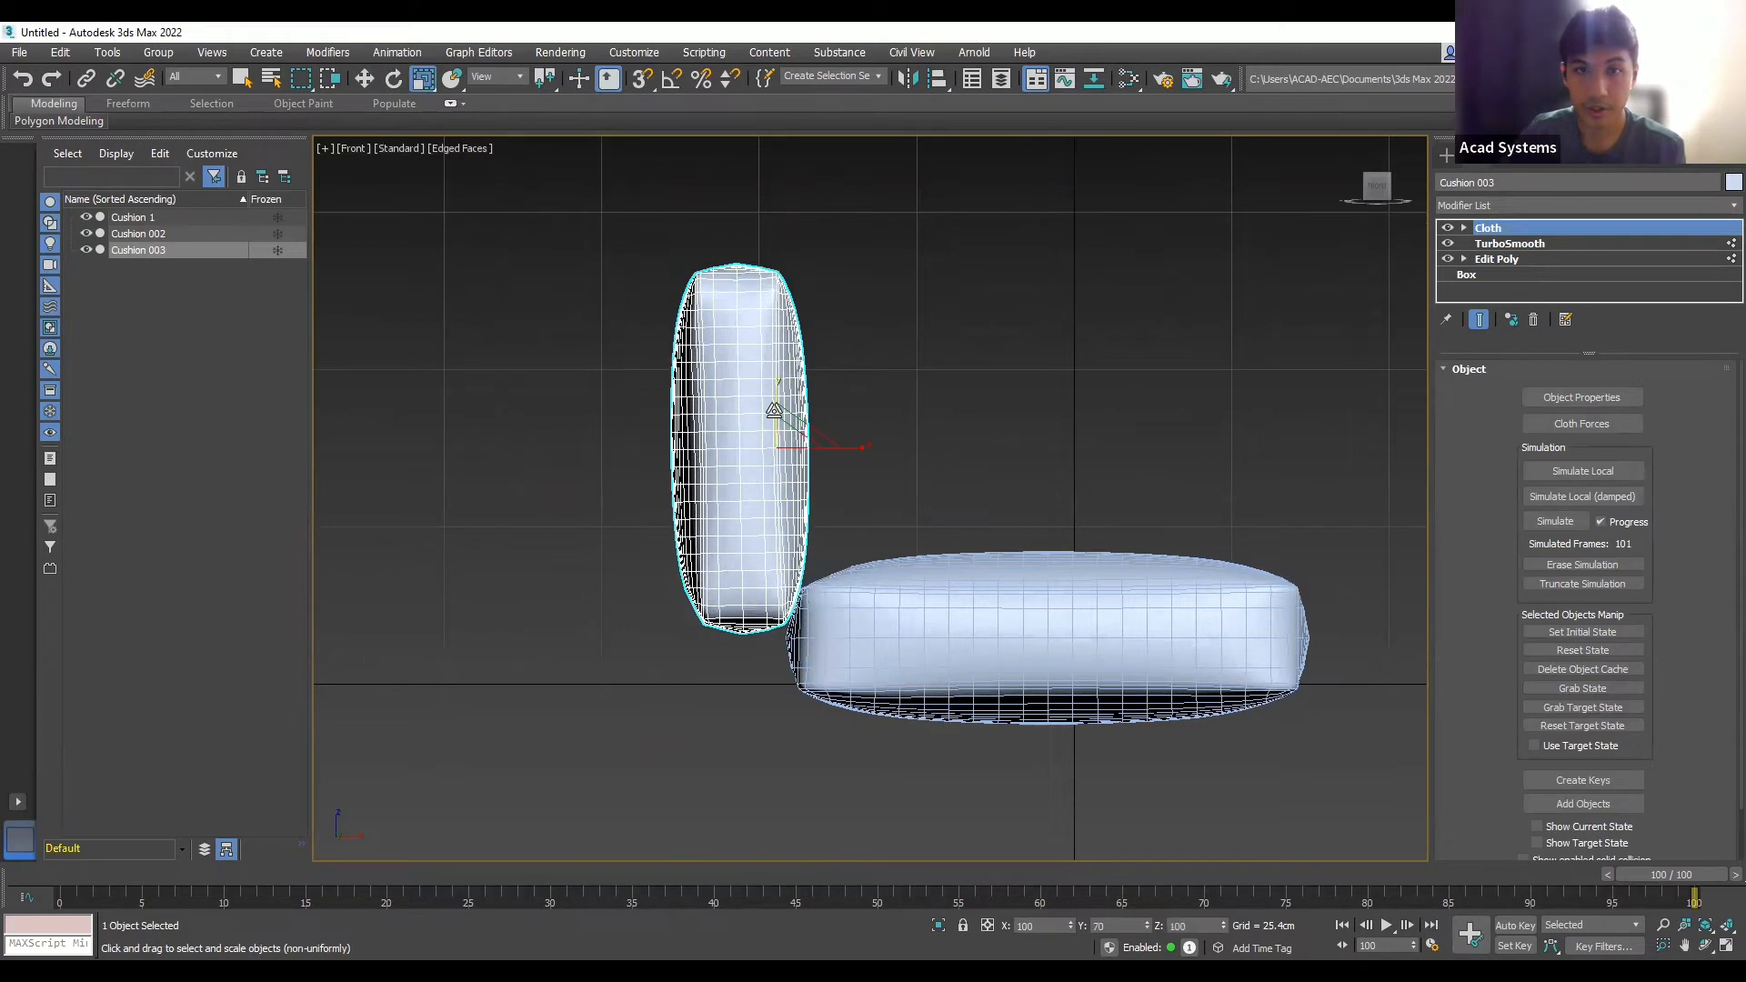
{"action": "left_click_drag", "start_coordinate": [827, 445], "coordinate": [823, 448]}
{"action": "left_click", "coordinate": [888, 335]}
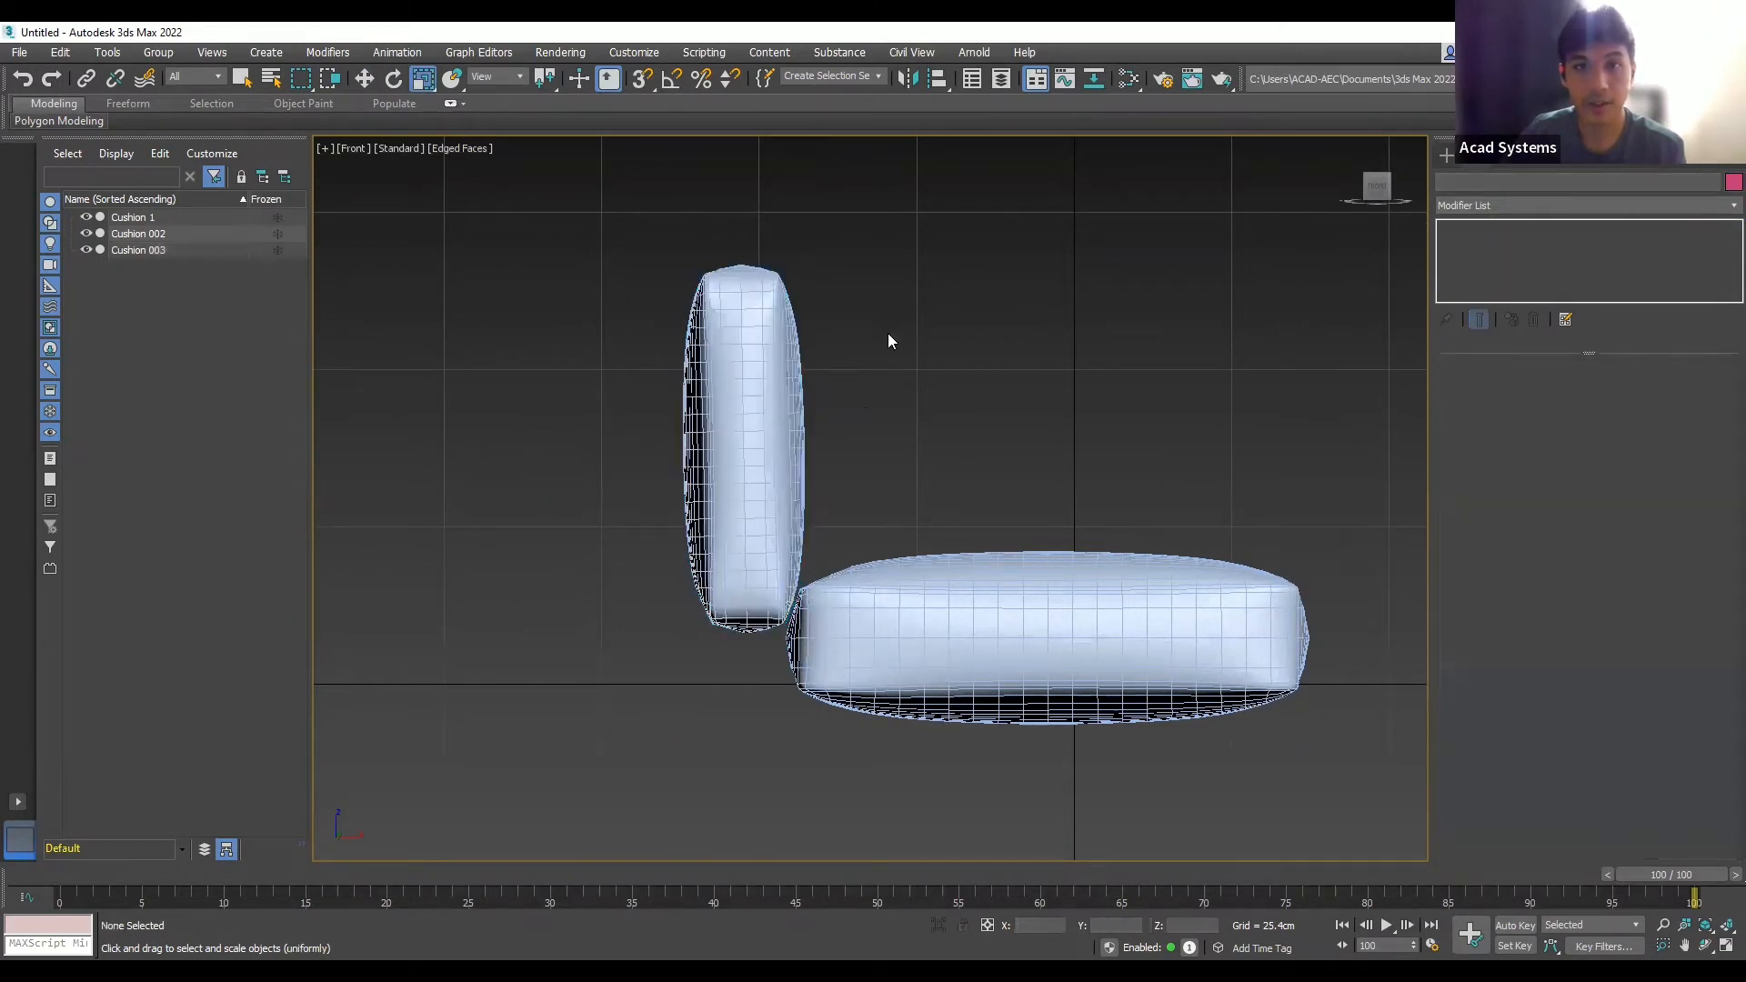
{"action": "left_click_drag", "start_coordinate": [1006, 401], "coordinate": [562, 240]}
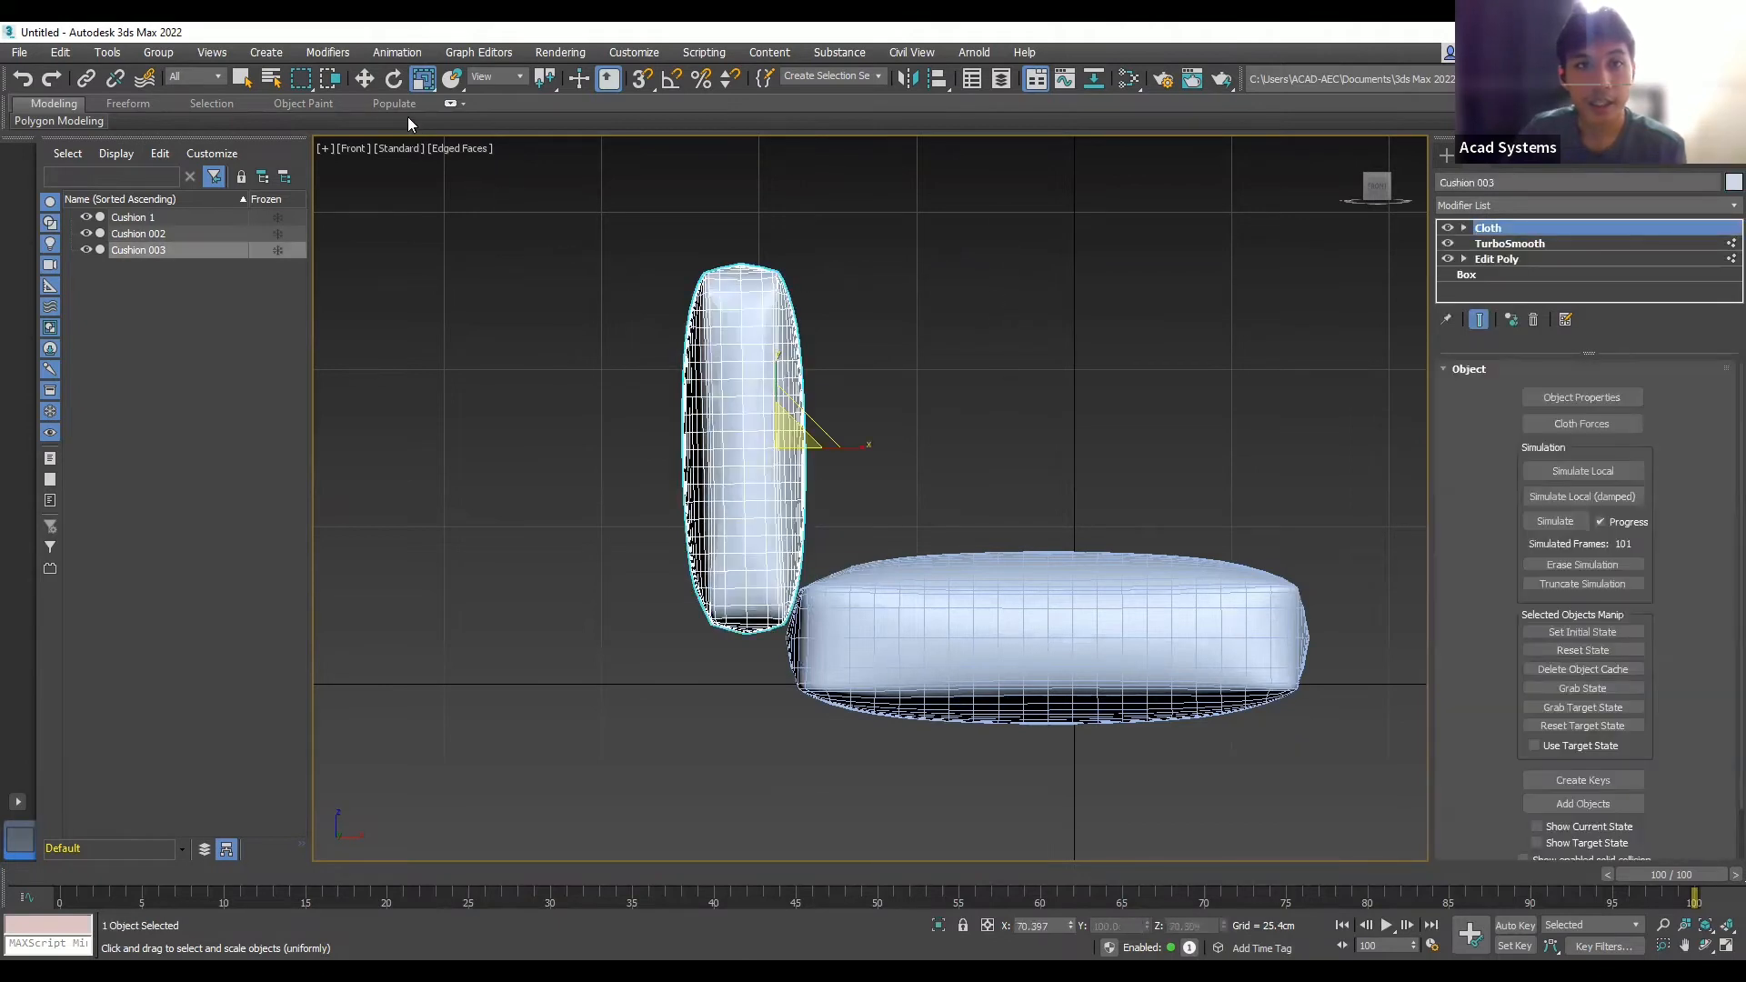
{"action": "left_click", "coordinate": [364, 82]}
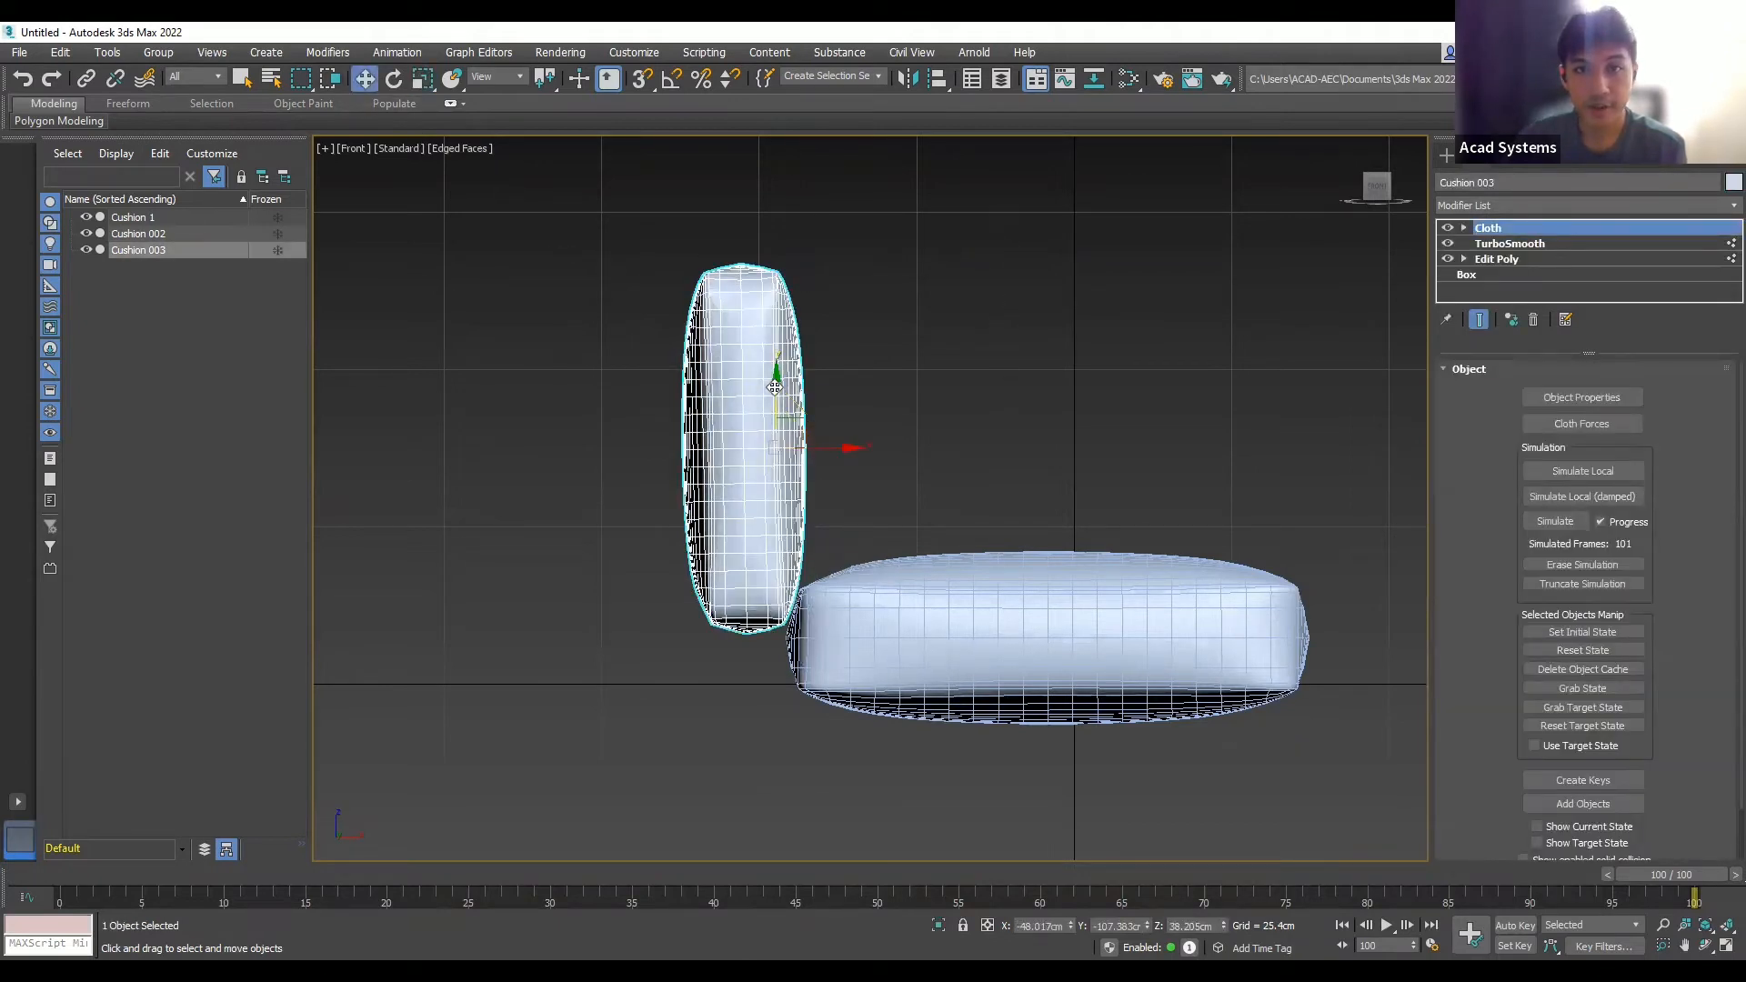
{"action": "left_click_drag", "start_coordinate": [774, 387], "coordinate": [773, 467]}
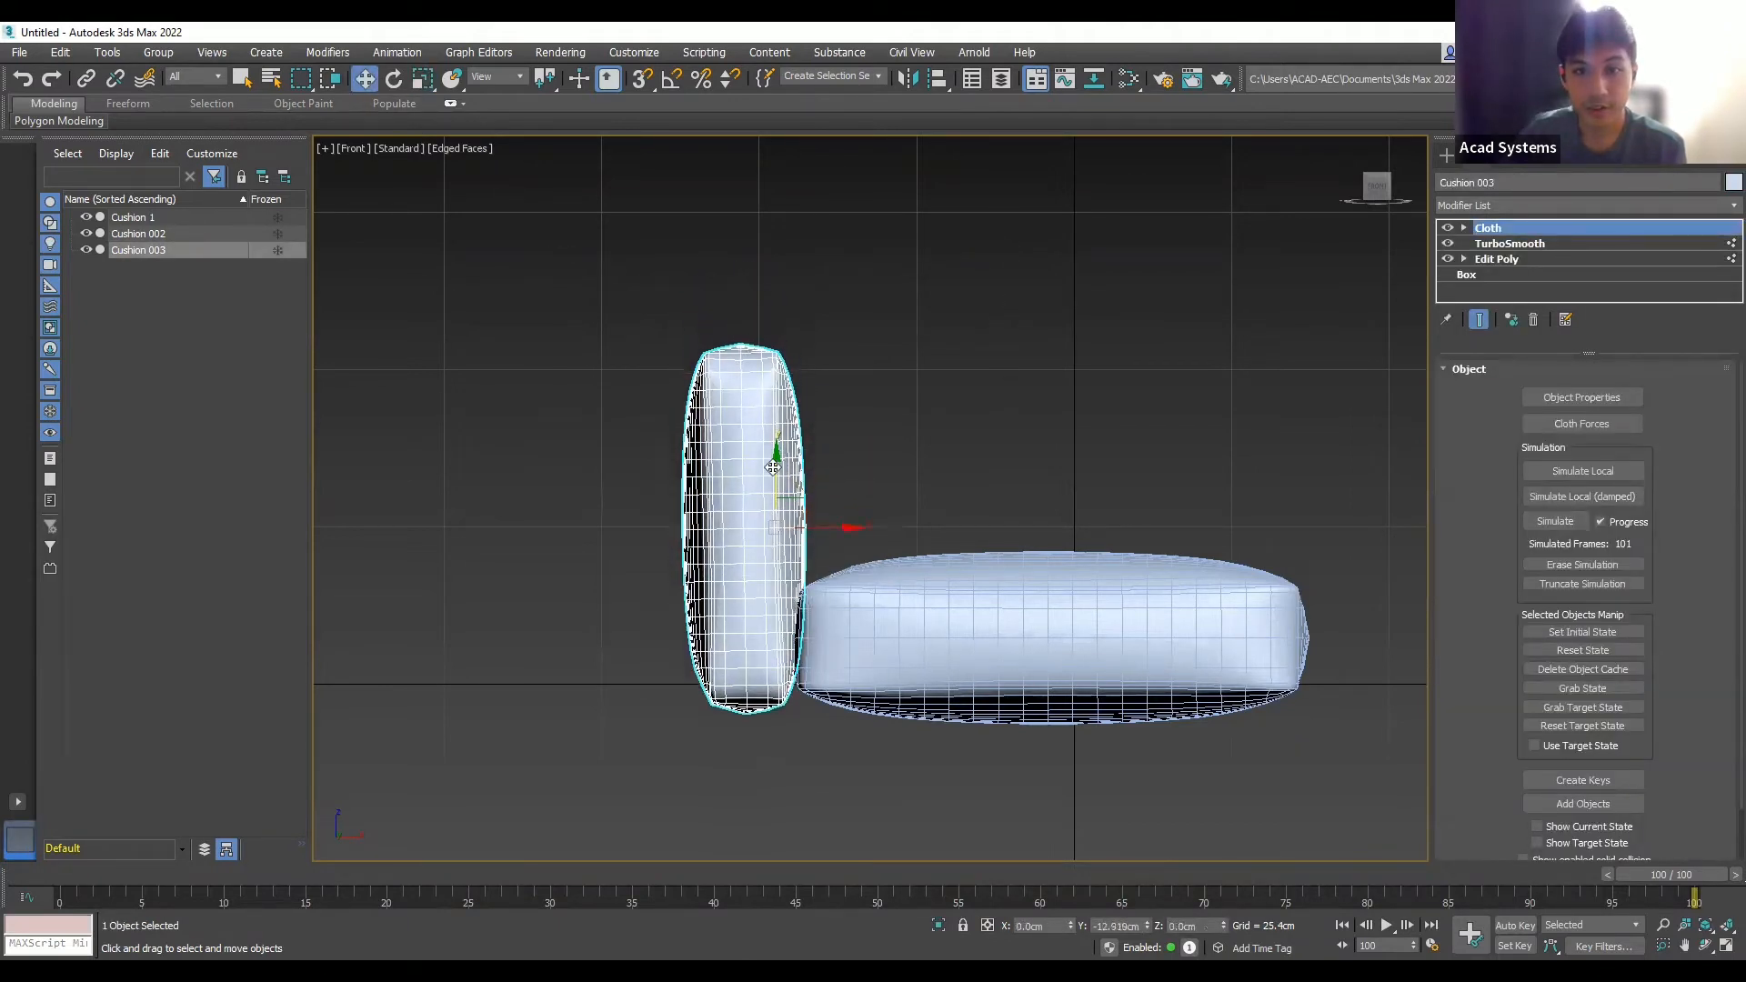
{"action": "left_click", "coordinate": [939, 398]}
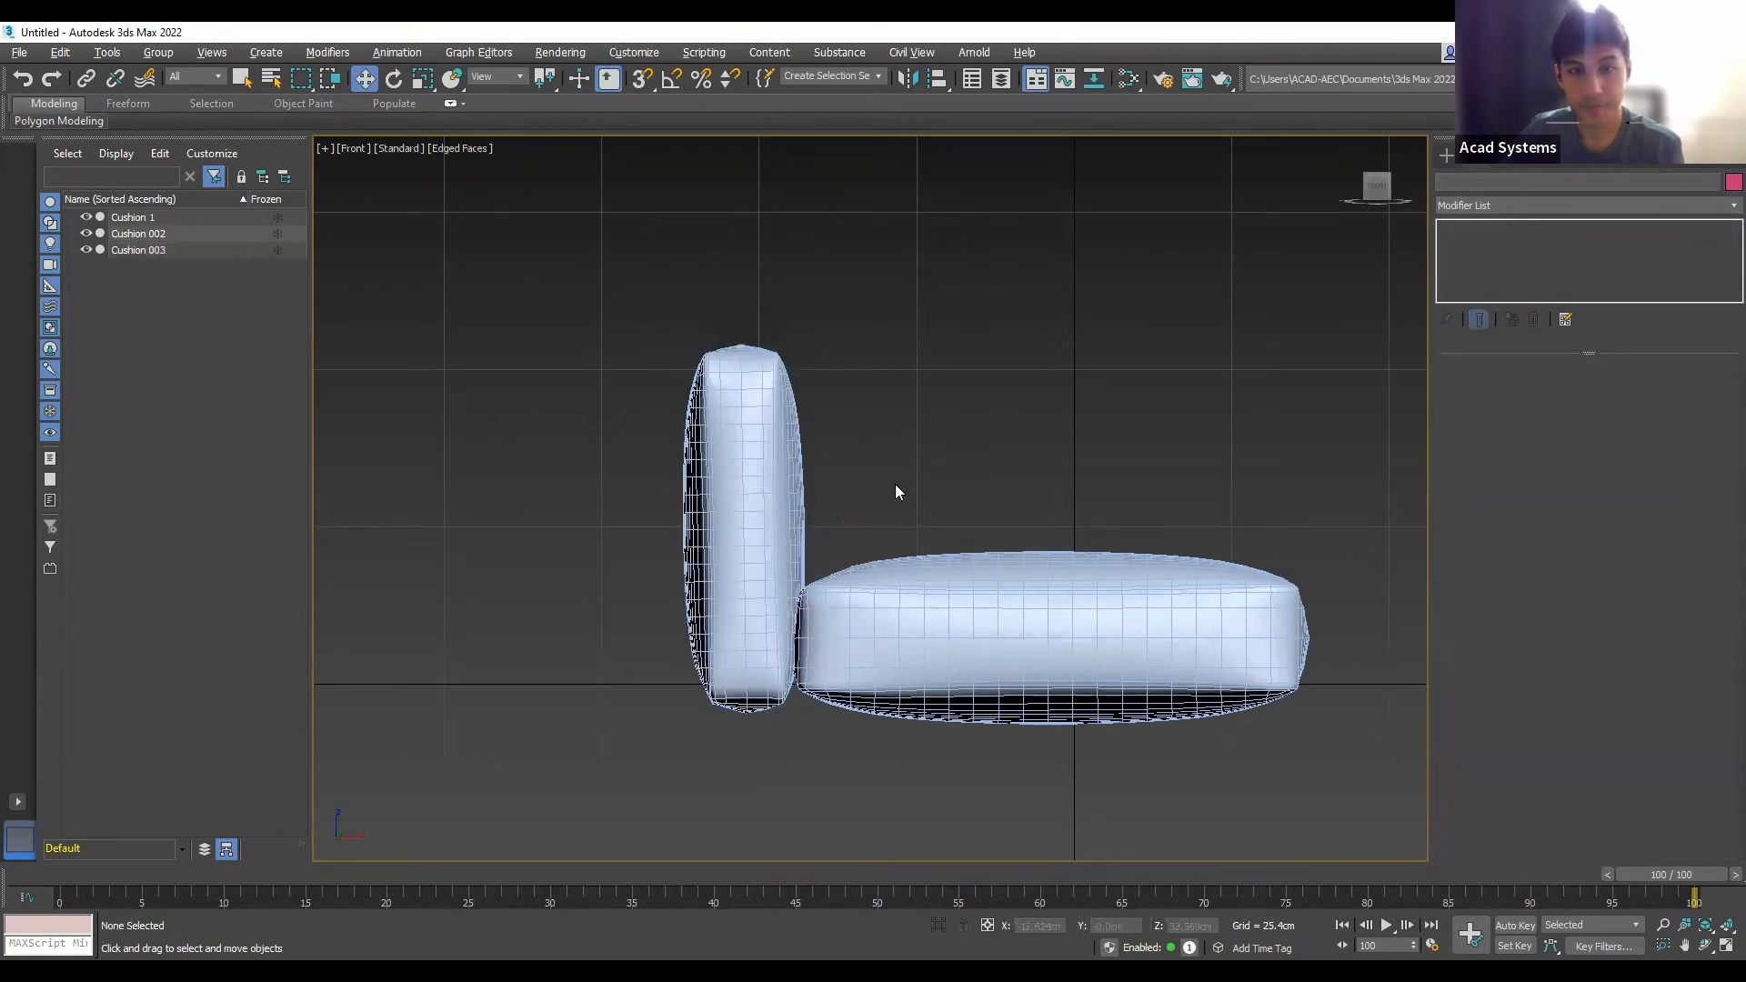
{"action": "key", "text": "u"}
{"action": "scroll", "coordinate": [895, 484], "scroll_direction": "down", "scroll_amount": 5}
{"action": "scroll", "coordinate": [753, 484], "scroll_direction": "up", "scroll_amount": 4}
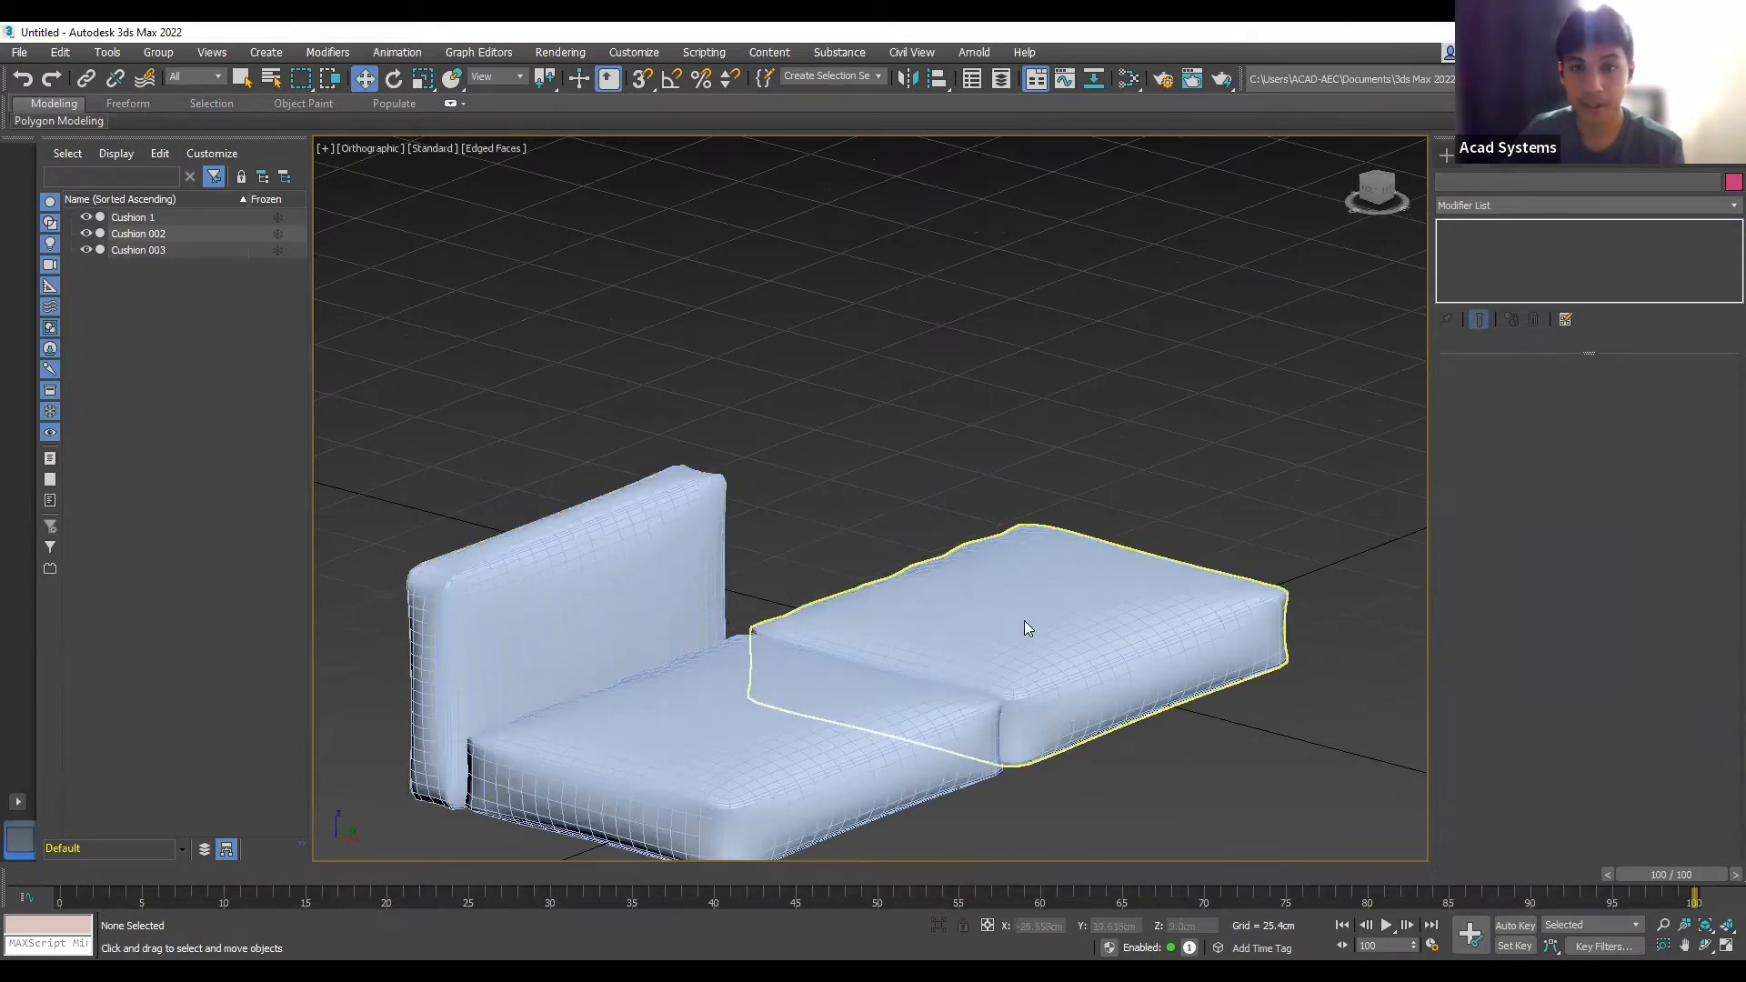
- Move Cushion 003 behind the seat cushions and Shift-clone it as instance Cushion 004 beside it
{"action": "scroll", "coordinate": [1091, 534], "scroll_direction": "down", "scroll_amount": 2}
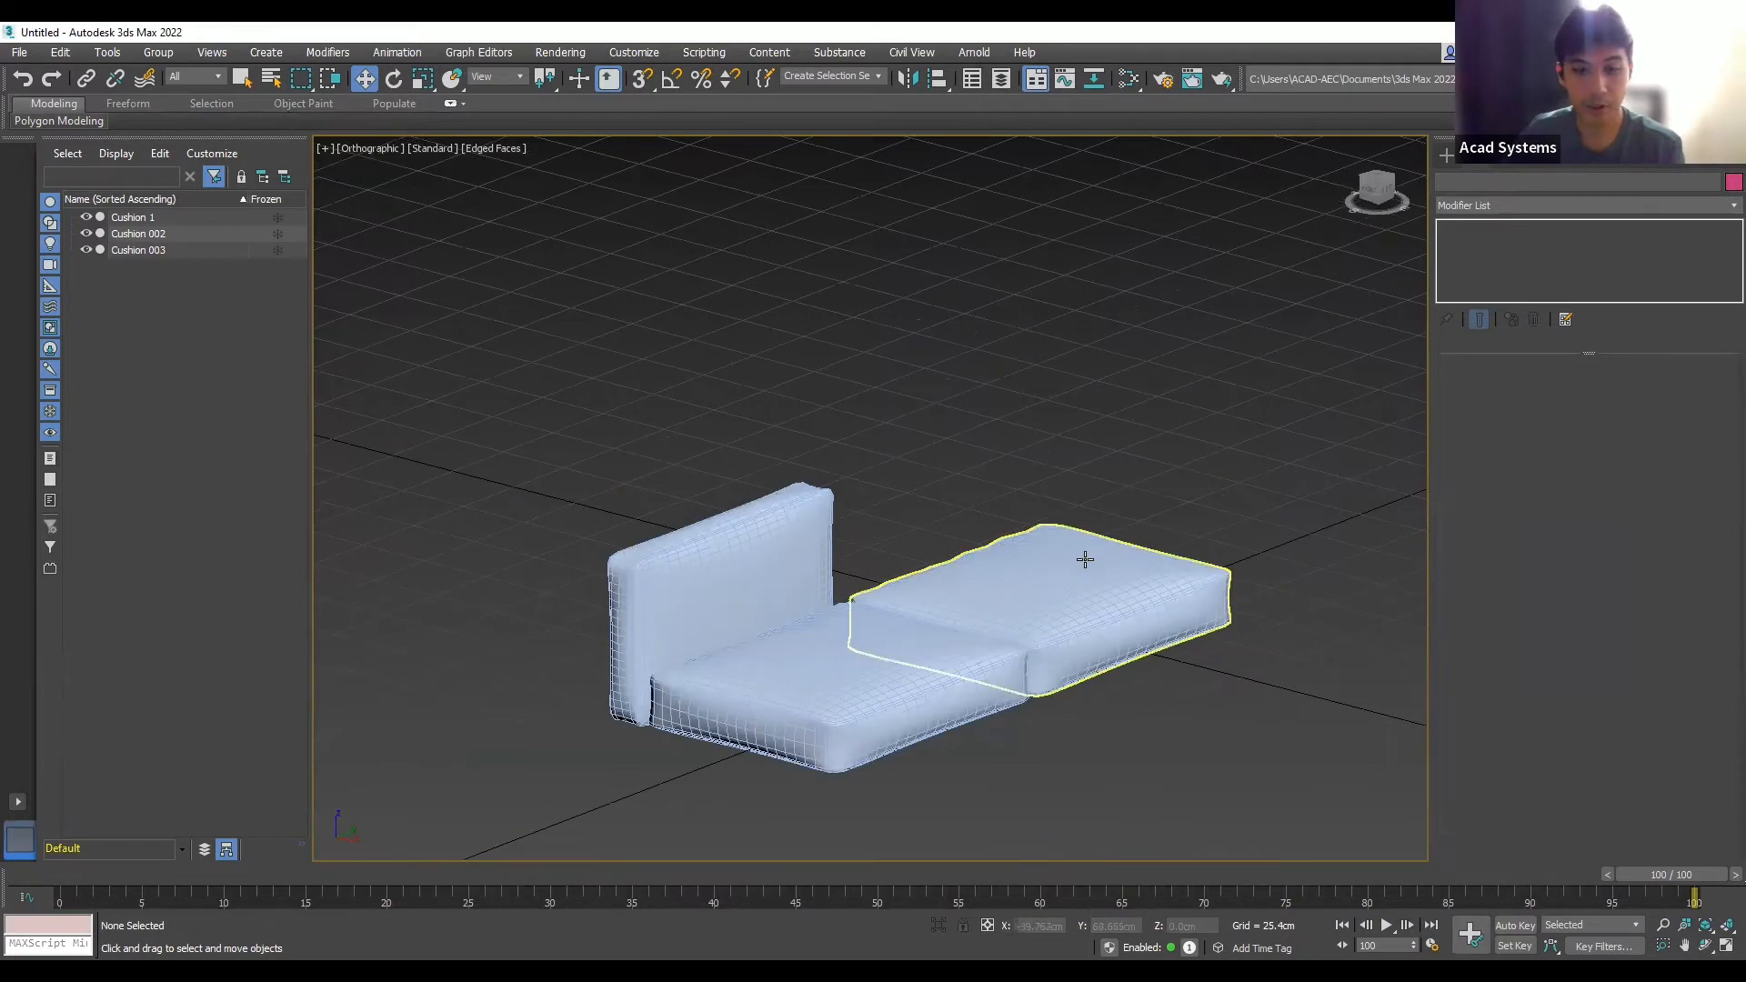
{"action": "middle_click_drag", "start_coordinate": [1084, 559], "coordinate": [1076, 559]}
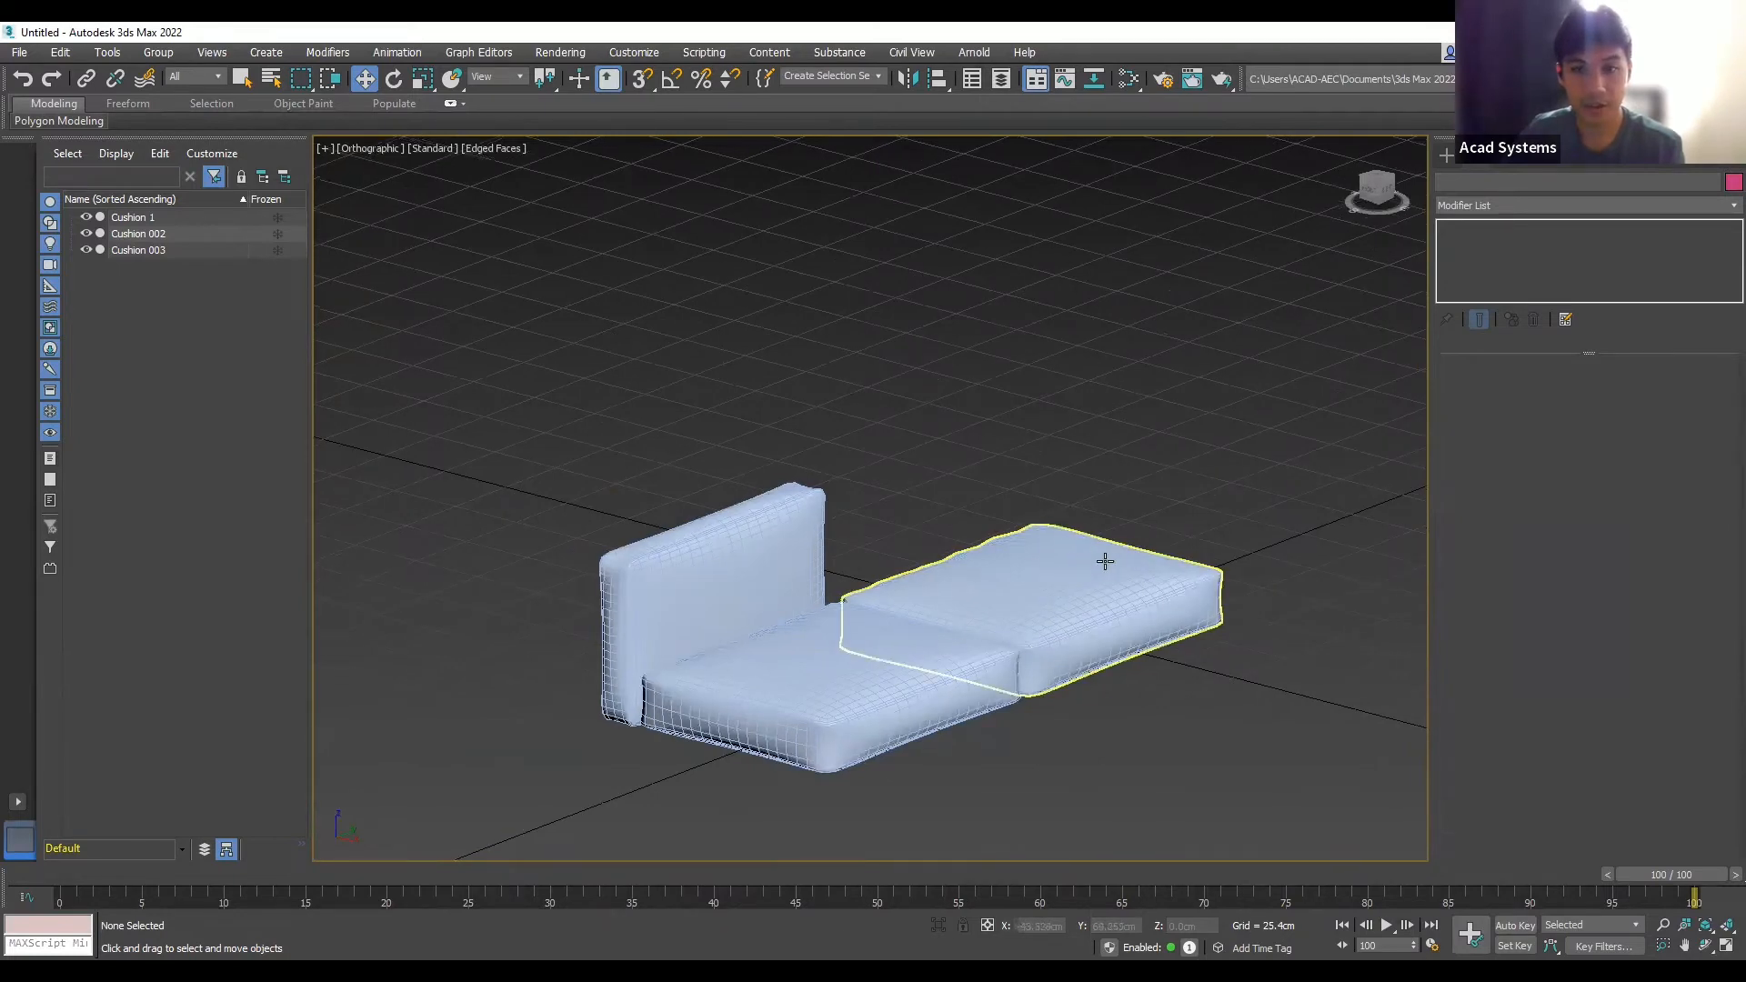
{"action": "left_click", "coordinate": [802, 558]}
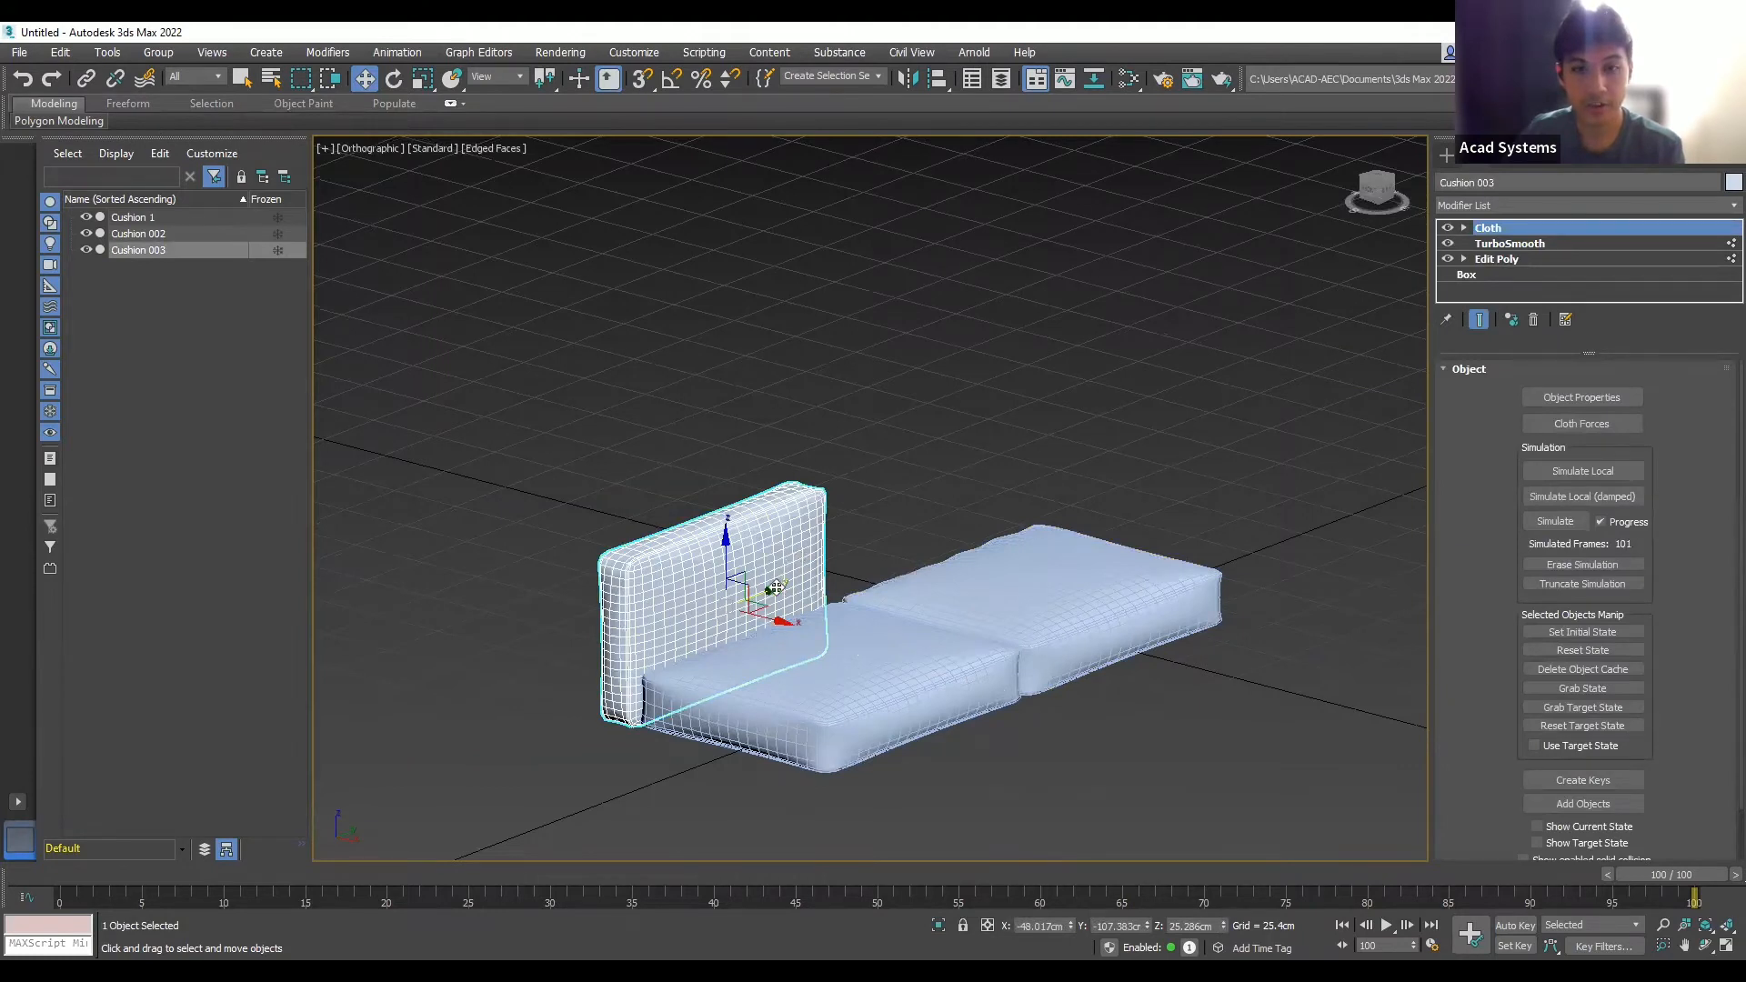
{"action": "mouse_move", "coordinate": [775, 588]}
{"action": "left_mouse_down"}
{"action": "mouse_move", "coordinate": [914, 511]}
{"action": "mouse_move", "coordinate": [989, 518]}
{"action": "mouse_move", "coordinate": [979, 528]}
{"action": "left_mouse_up"}
{"action": "left_click", "coordinate": [875, 579]}
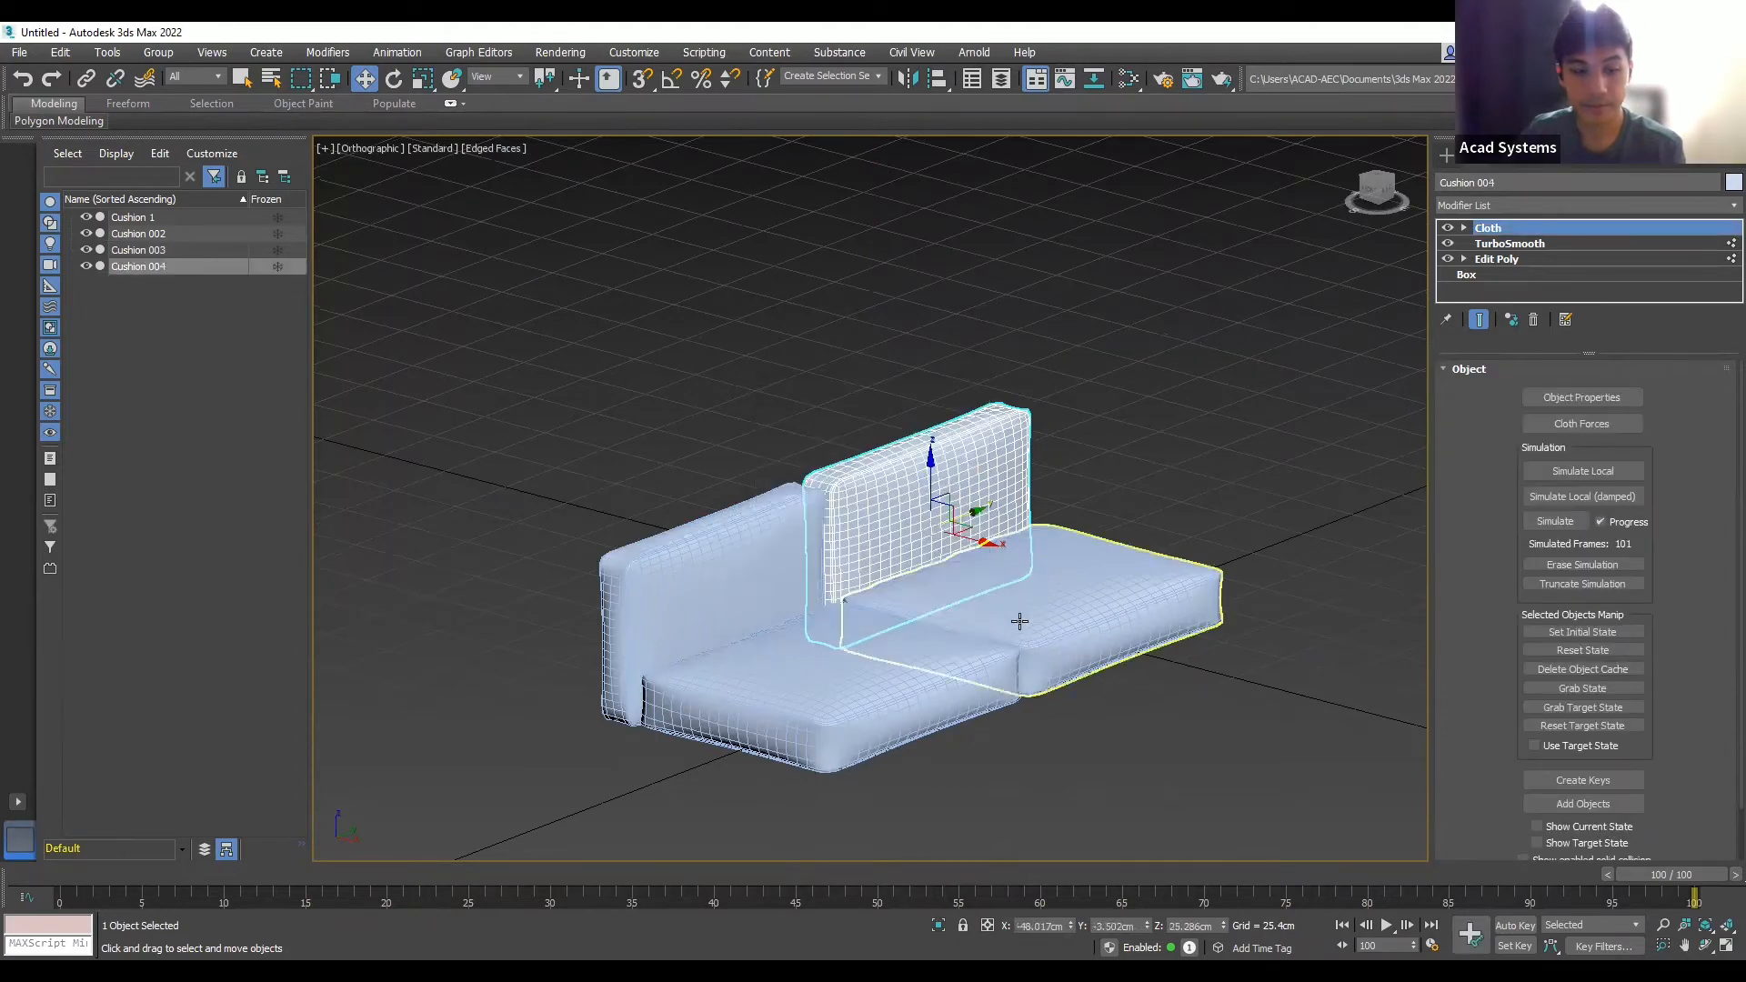
{"action": "mouse_move", "coordinate": [1021, 636]}
{"action": "middle_mouse_down", "text": "alt"}
{"action": "mouse_move", "coordinate": [897, 646]}
{"action": "mouse_move", "coordinate": [920, 635]}
{"action": "mouse_move", "coordinate": [905, 610]}
{"action": "middle_mouse_up", "text": "alt"}
{"action": "left_click_drag", "start_coordinate": [992, 531], "coordinate": [987, 532]}
{"action": "left_click", "coordinate": [1152, 405]}
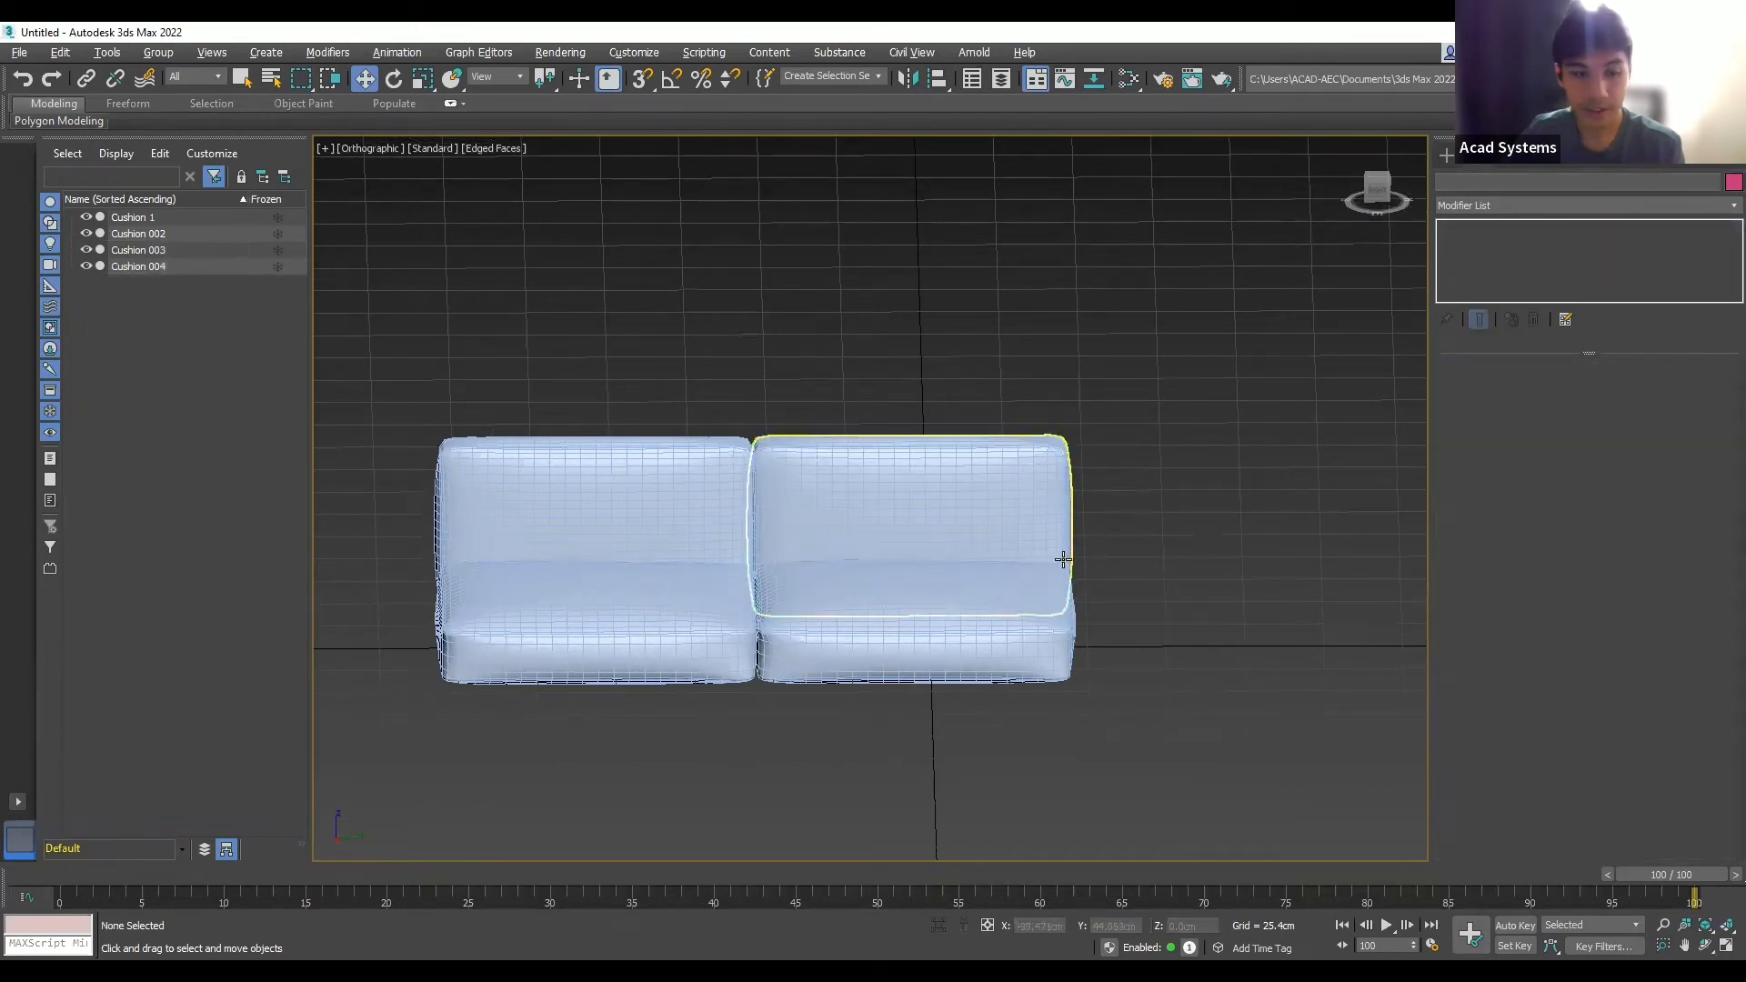
{"action": "middle_click_drag", "start_coordinate": [1053, 591], "coordinate": [1157, 647]}
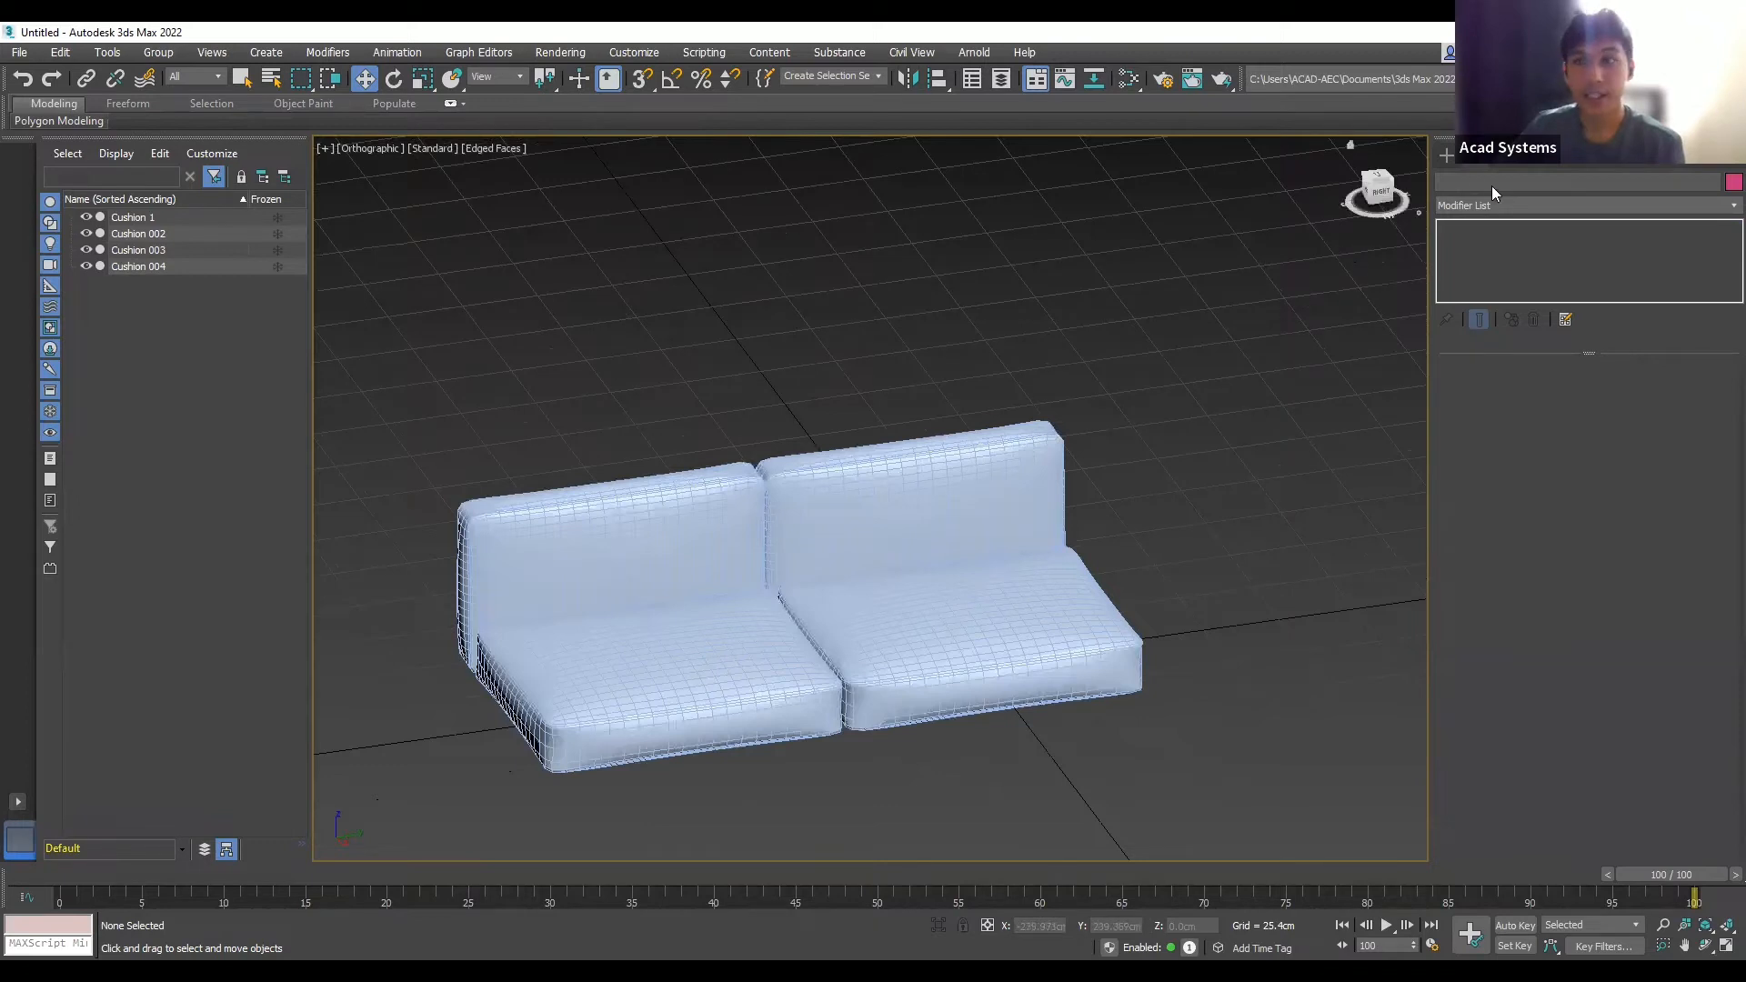
- Switch to the Top view, zoom in, and set the Create panel's object type to Extended Primitives
{"action": "left_click", "coordinate": [1382, 182]}
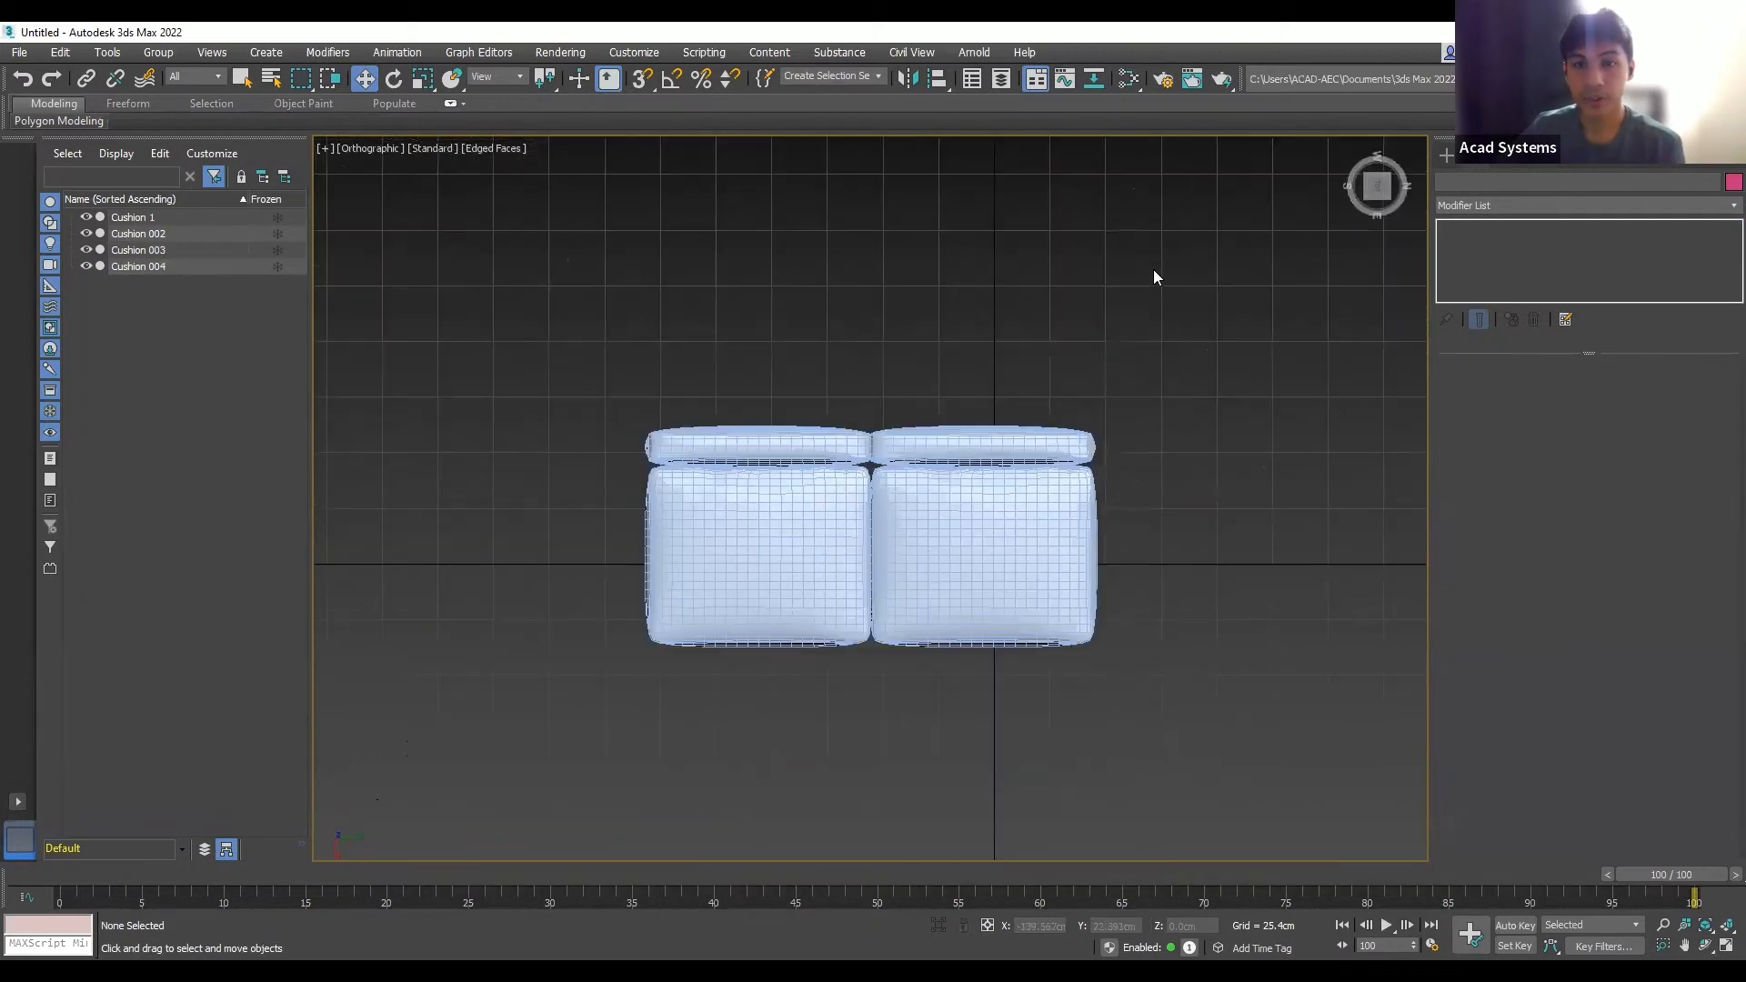
{"action": "scroll", "coordinate": [1132, 382], "scroll_direction": "up", "scroll_amount": 3}
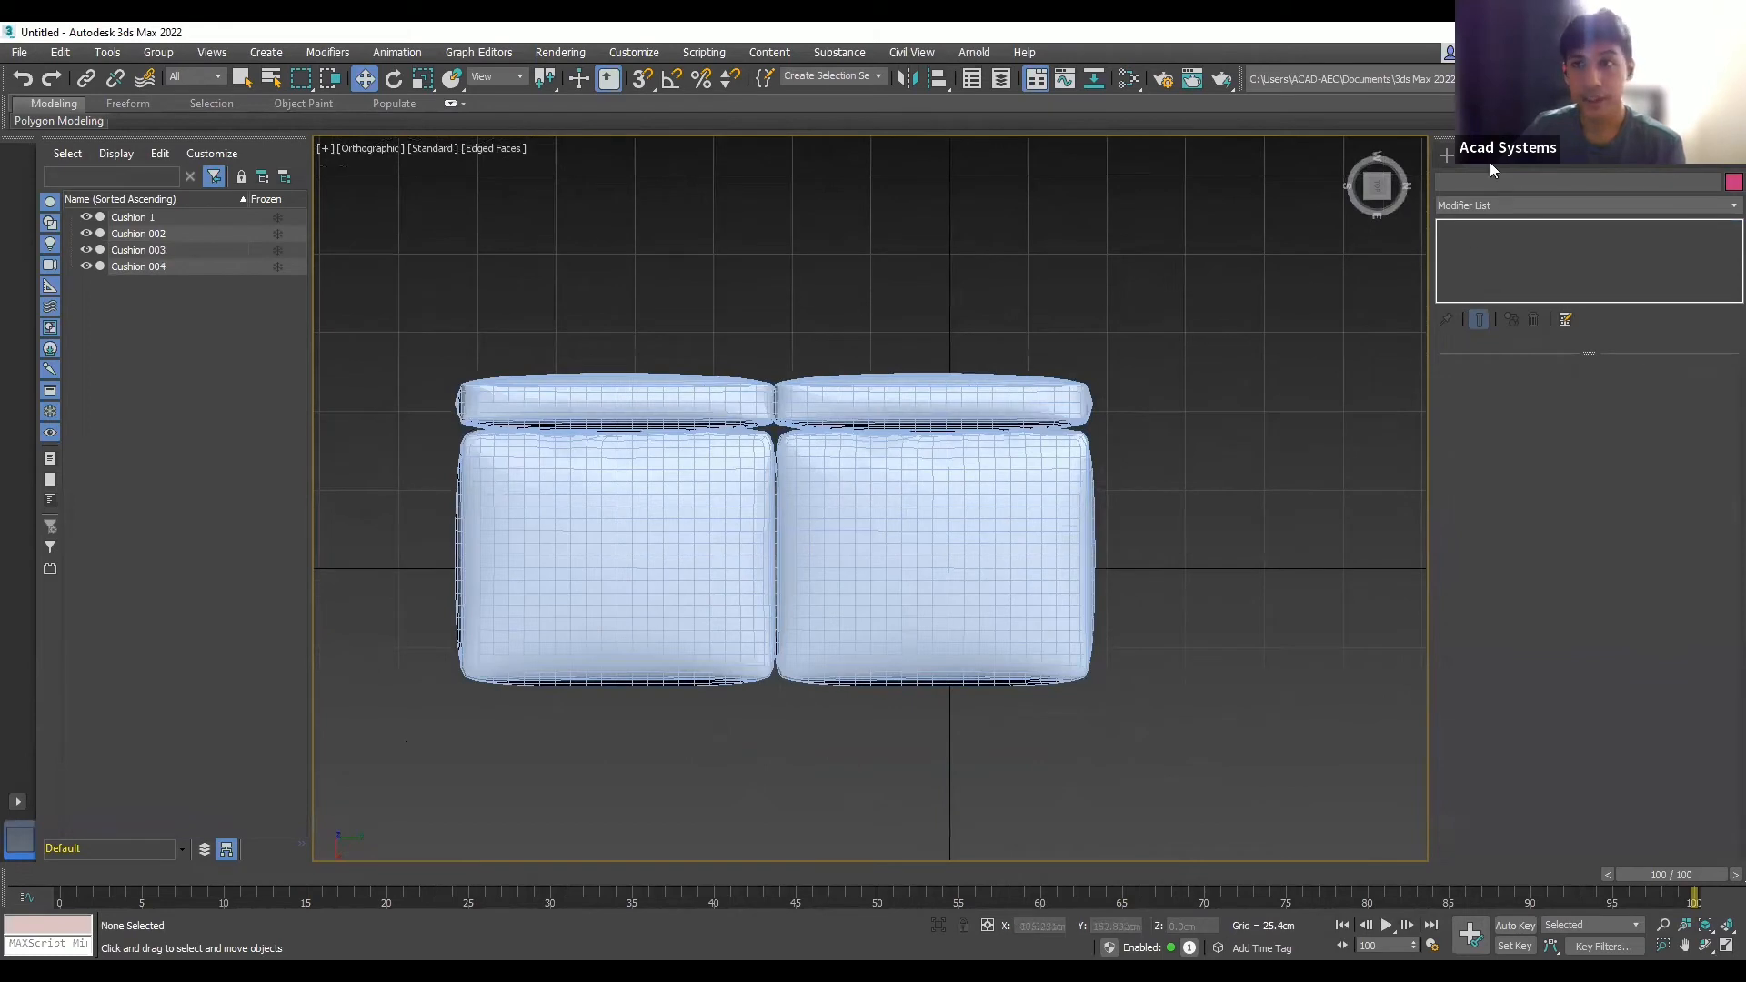
{"action": "left_click", "coordinate": [1448, 156]}
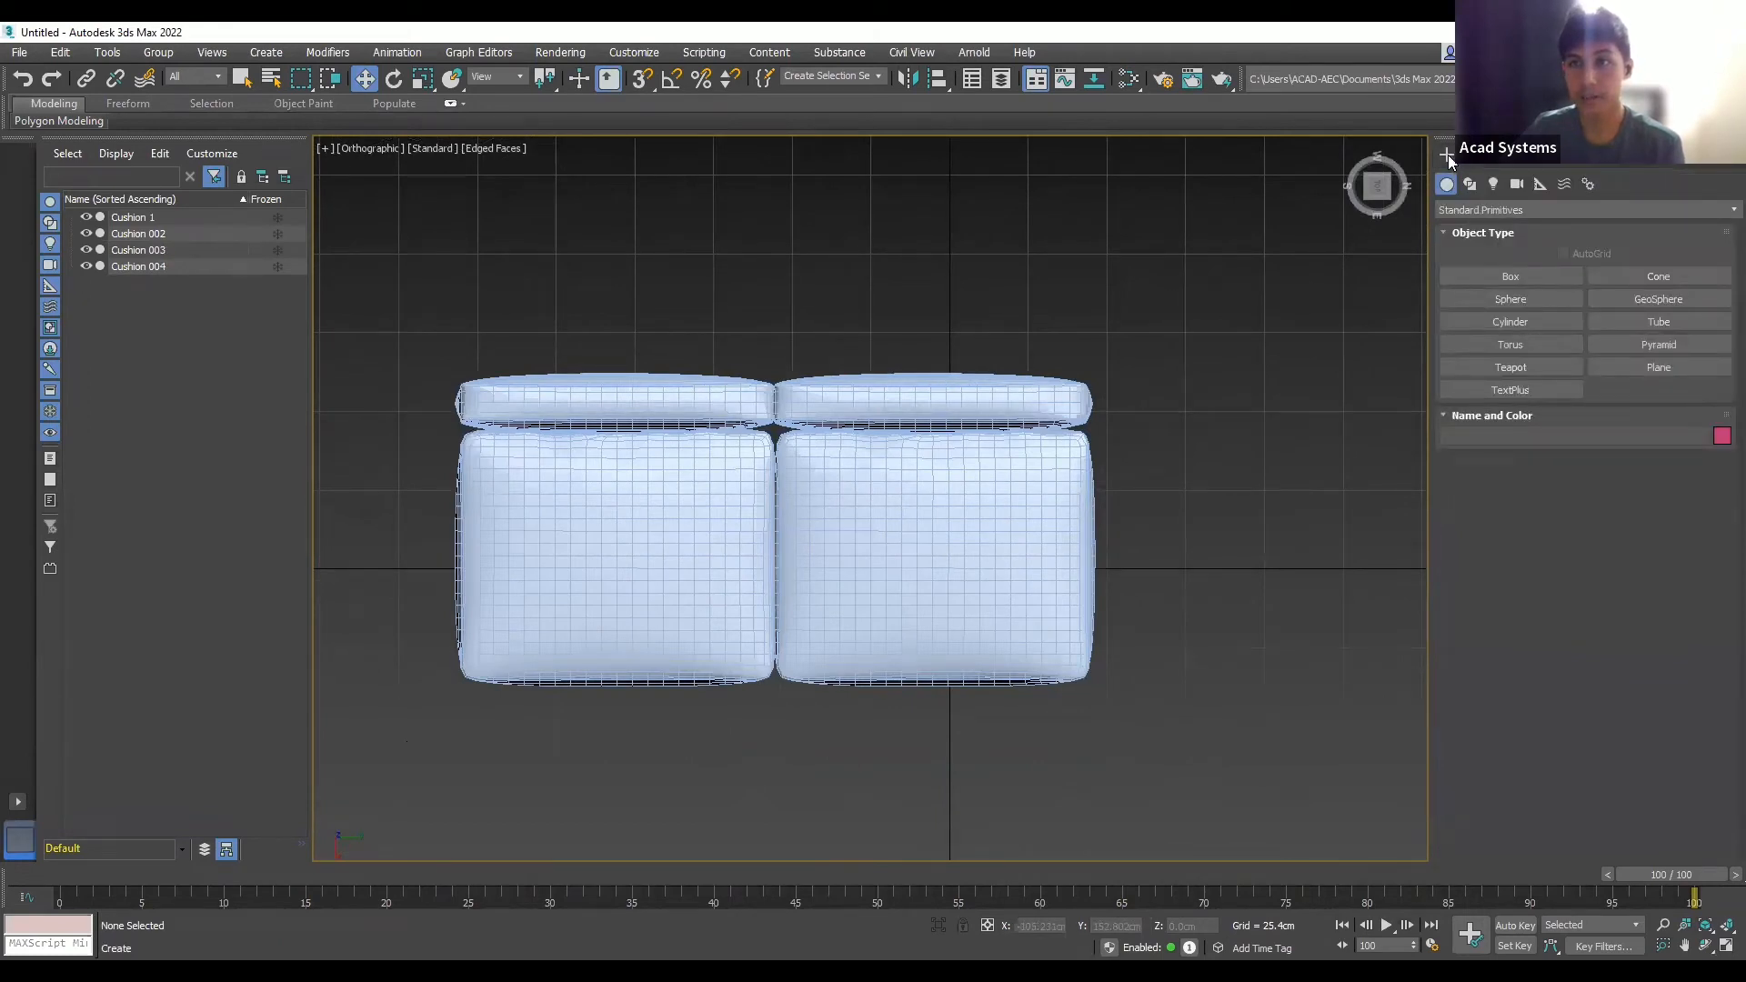
{"action": "left_click", "coordinate": [1511, 277]}
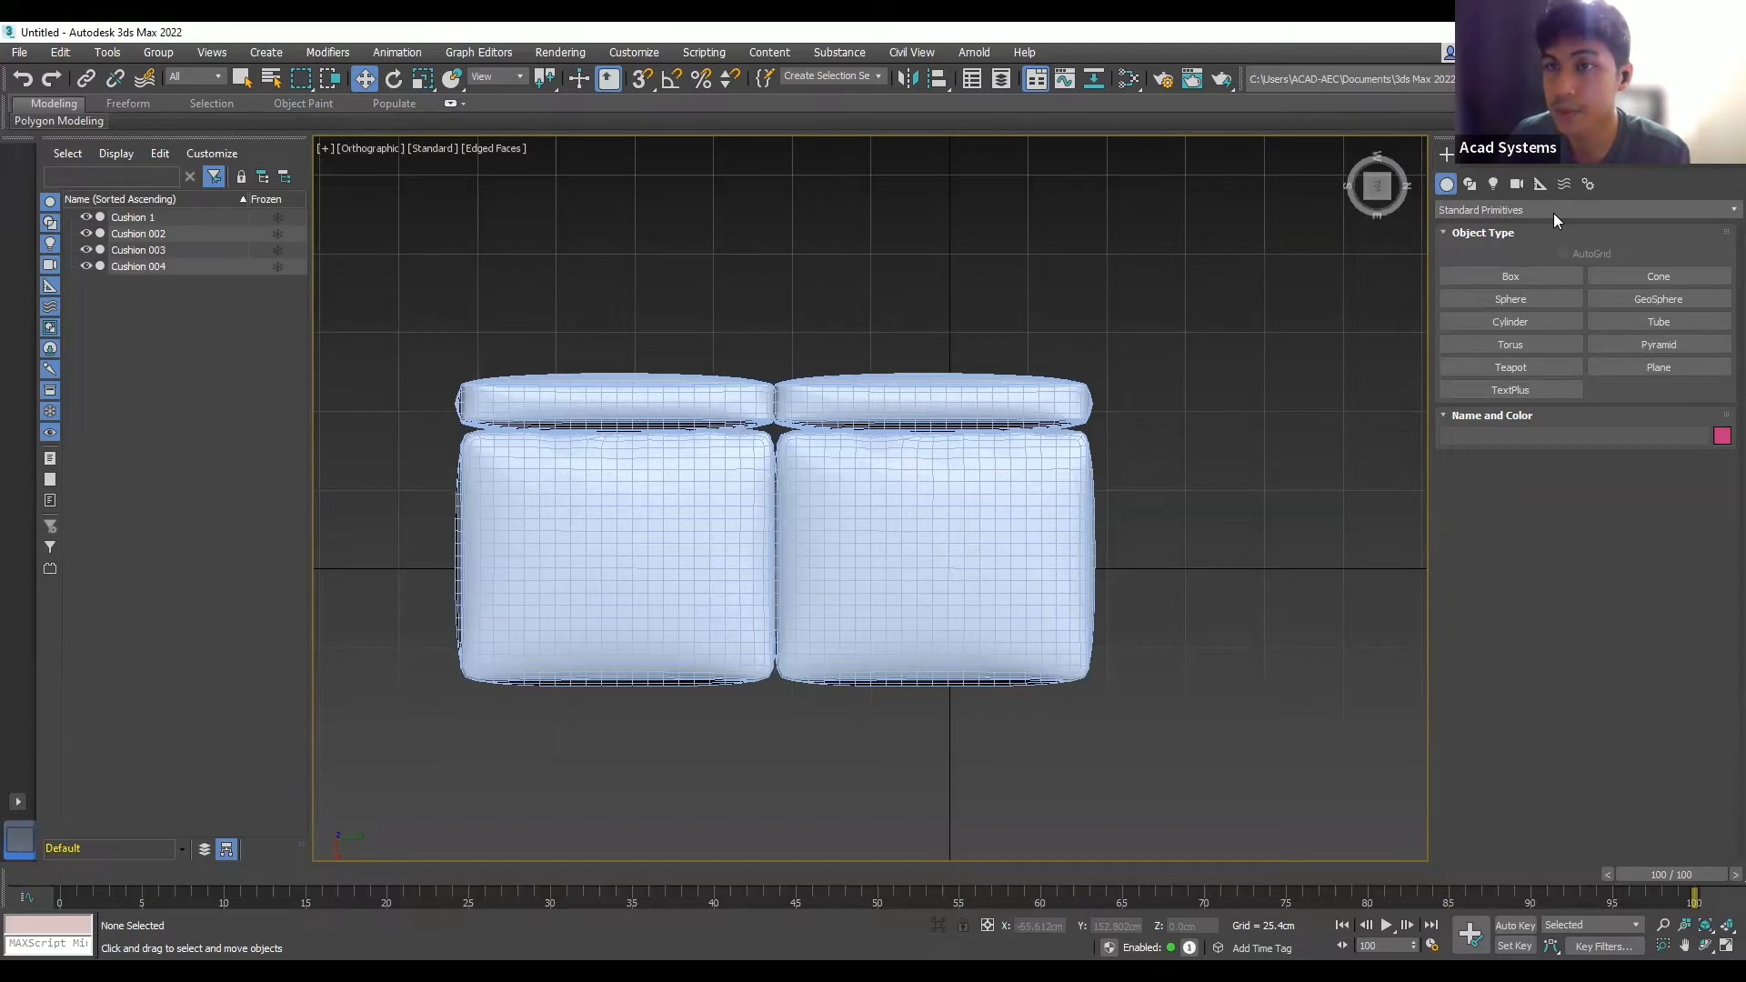
{"action": "scroll", "coordinate": [1554, 213], "scroll_direction": "down", "scroll_amount": 1}
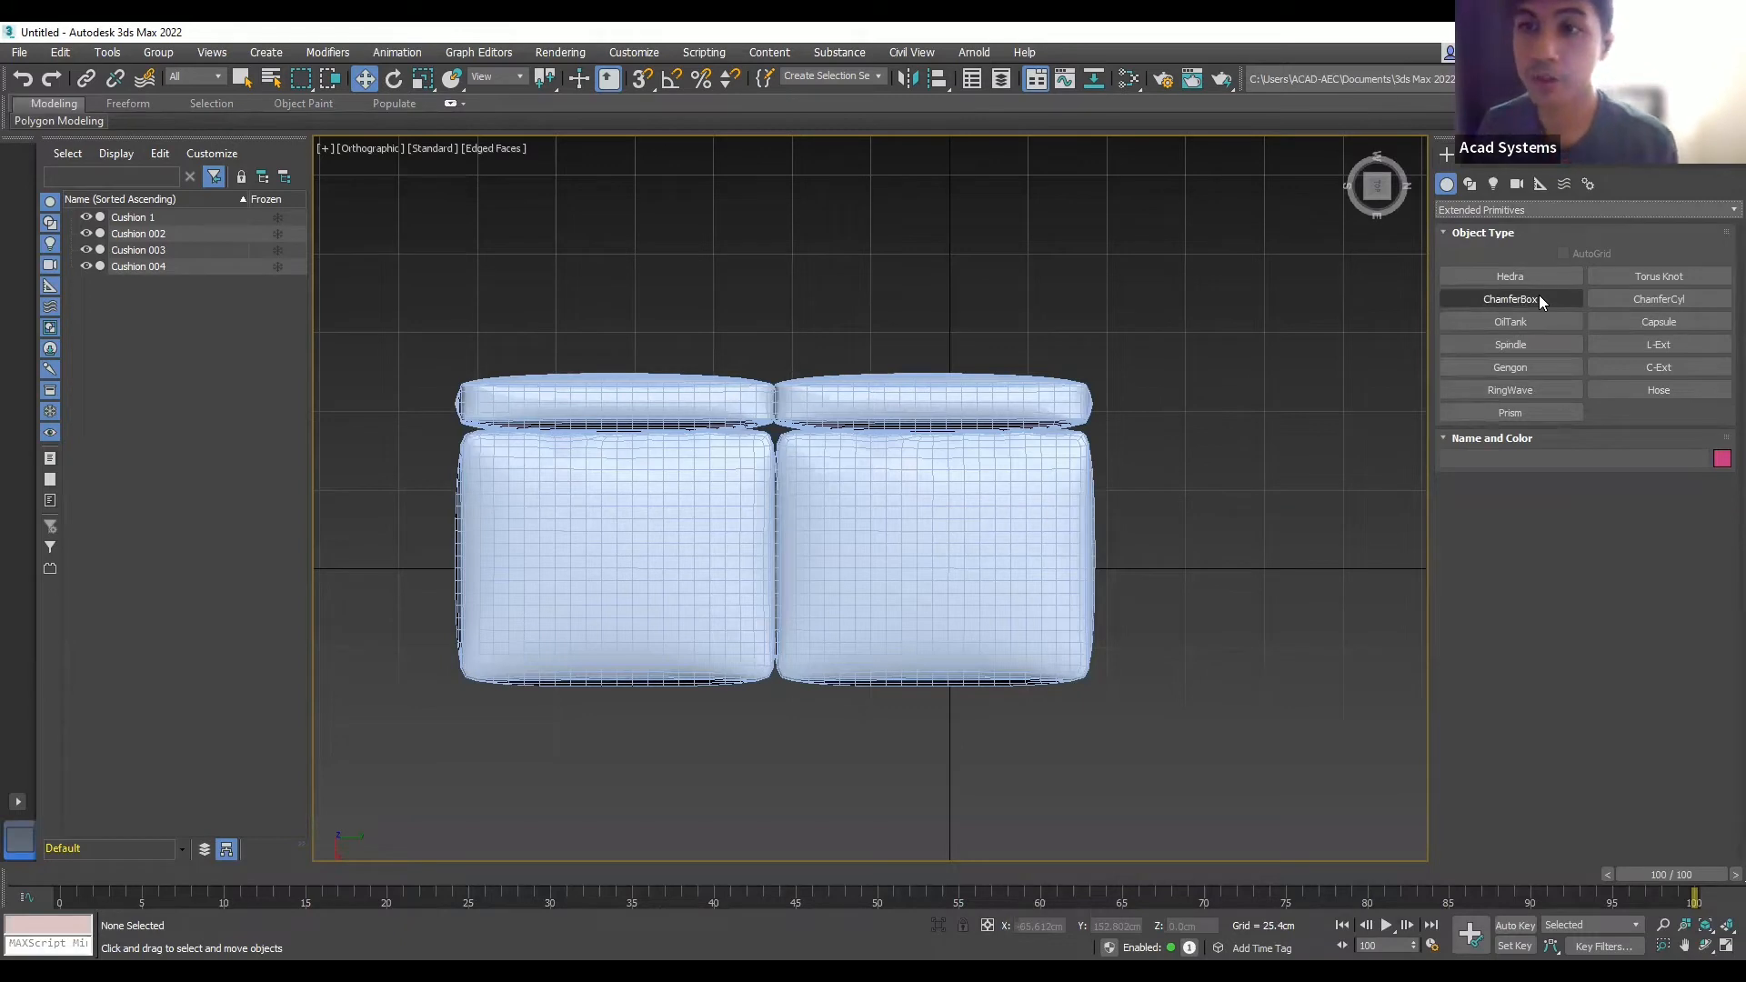
- Draw a flat ChamferBox base, about 246.8 × 103.889 cm, covering both cushions
{"action": "left_click", "coordinate": [1539, 298]}
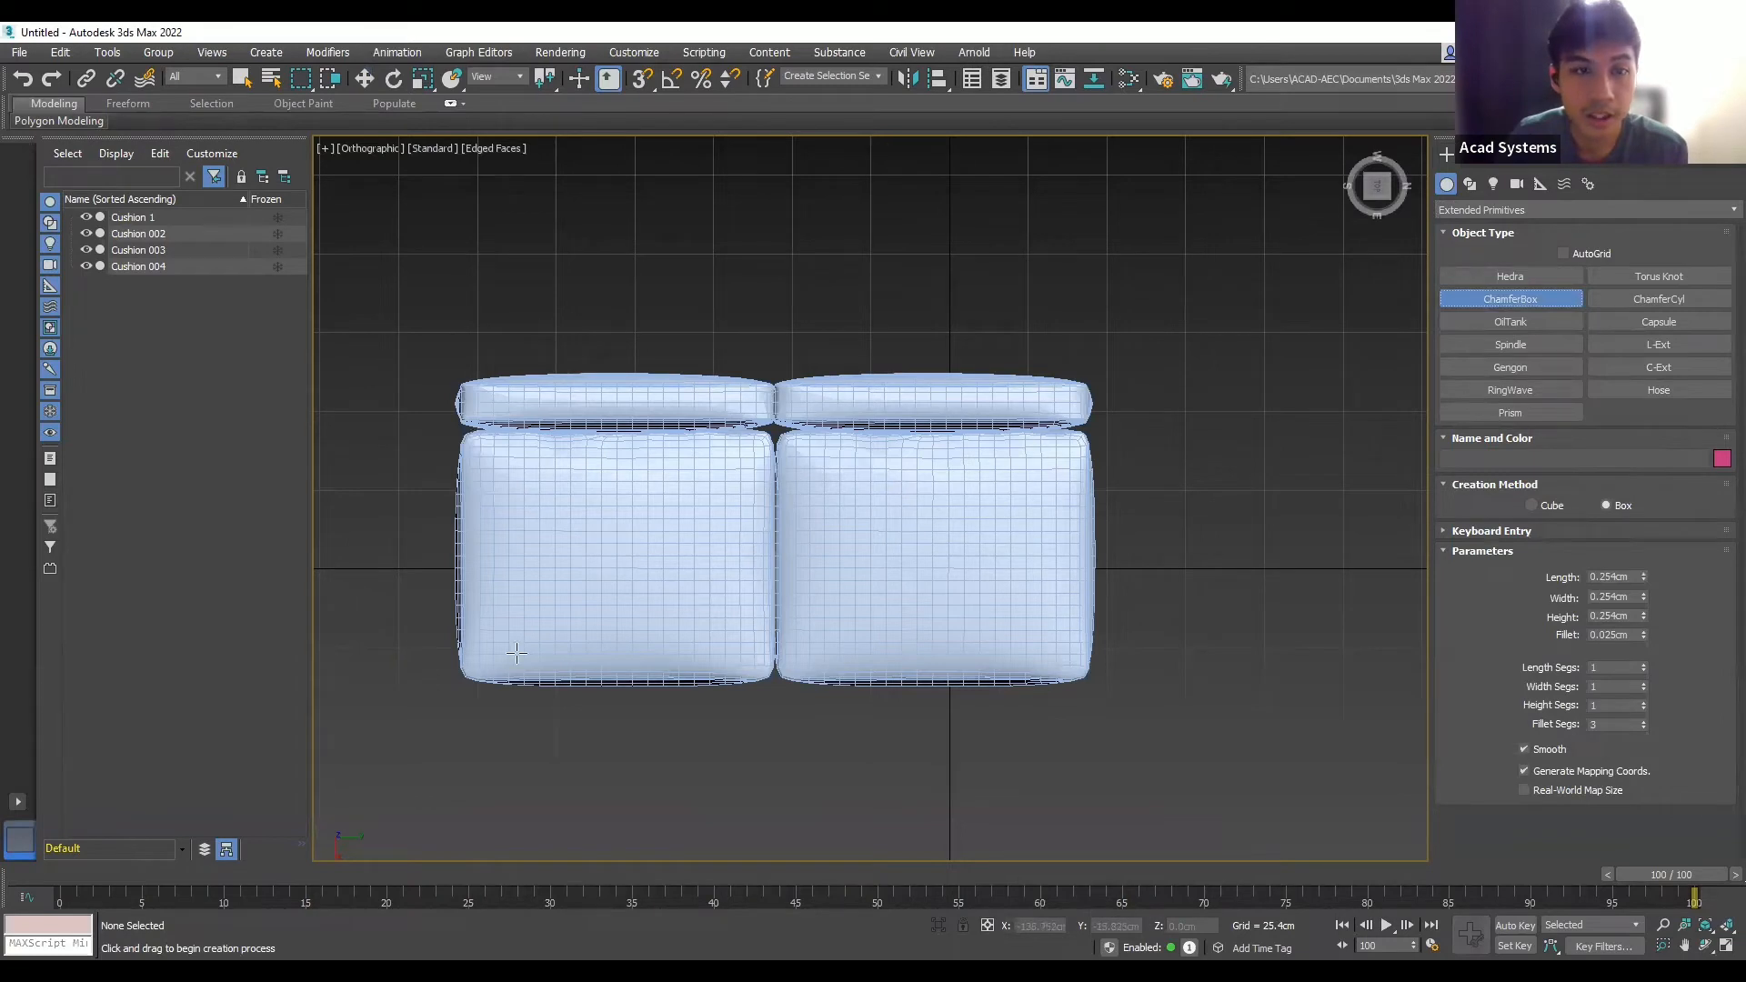
{"action": "scroll", "coordinate": [508, 584], "scroll_direction": "down", "scroll_amount": 2}
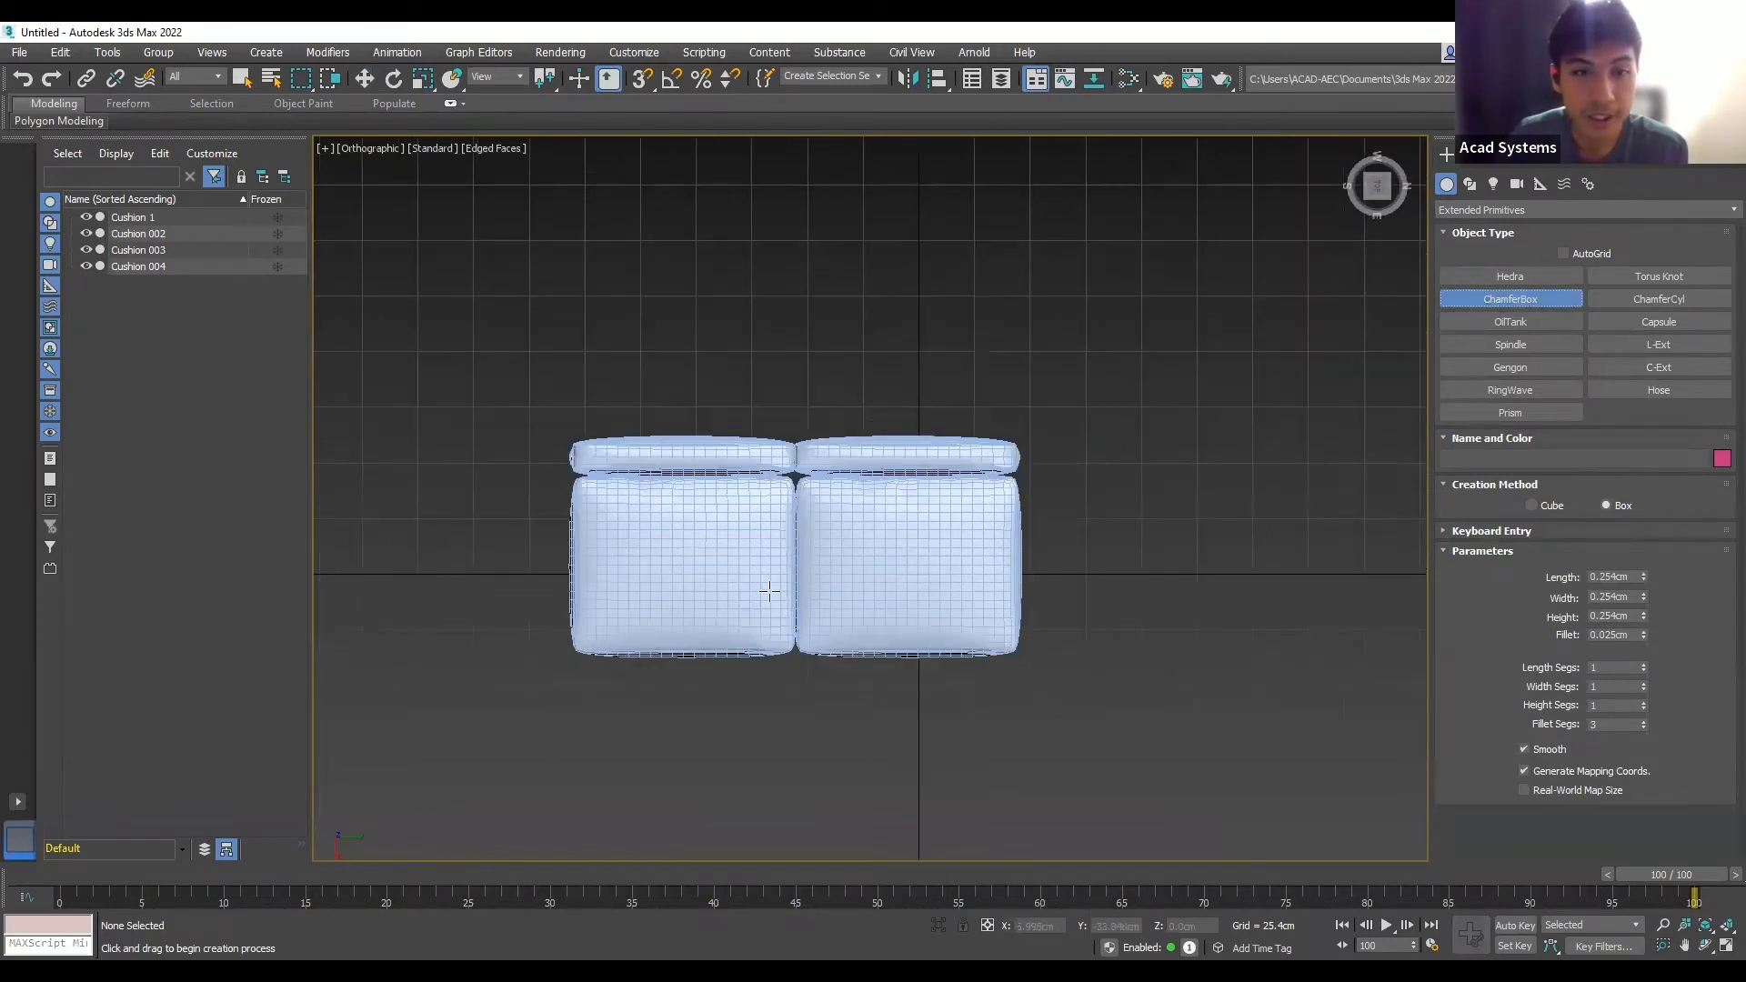
{"action": "scroll", "coordinate": [510, 642], "scroll_direction": "up", "scroll_amount": 2}
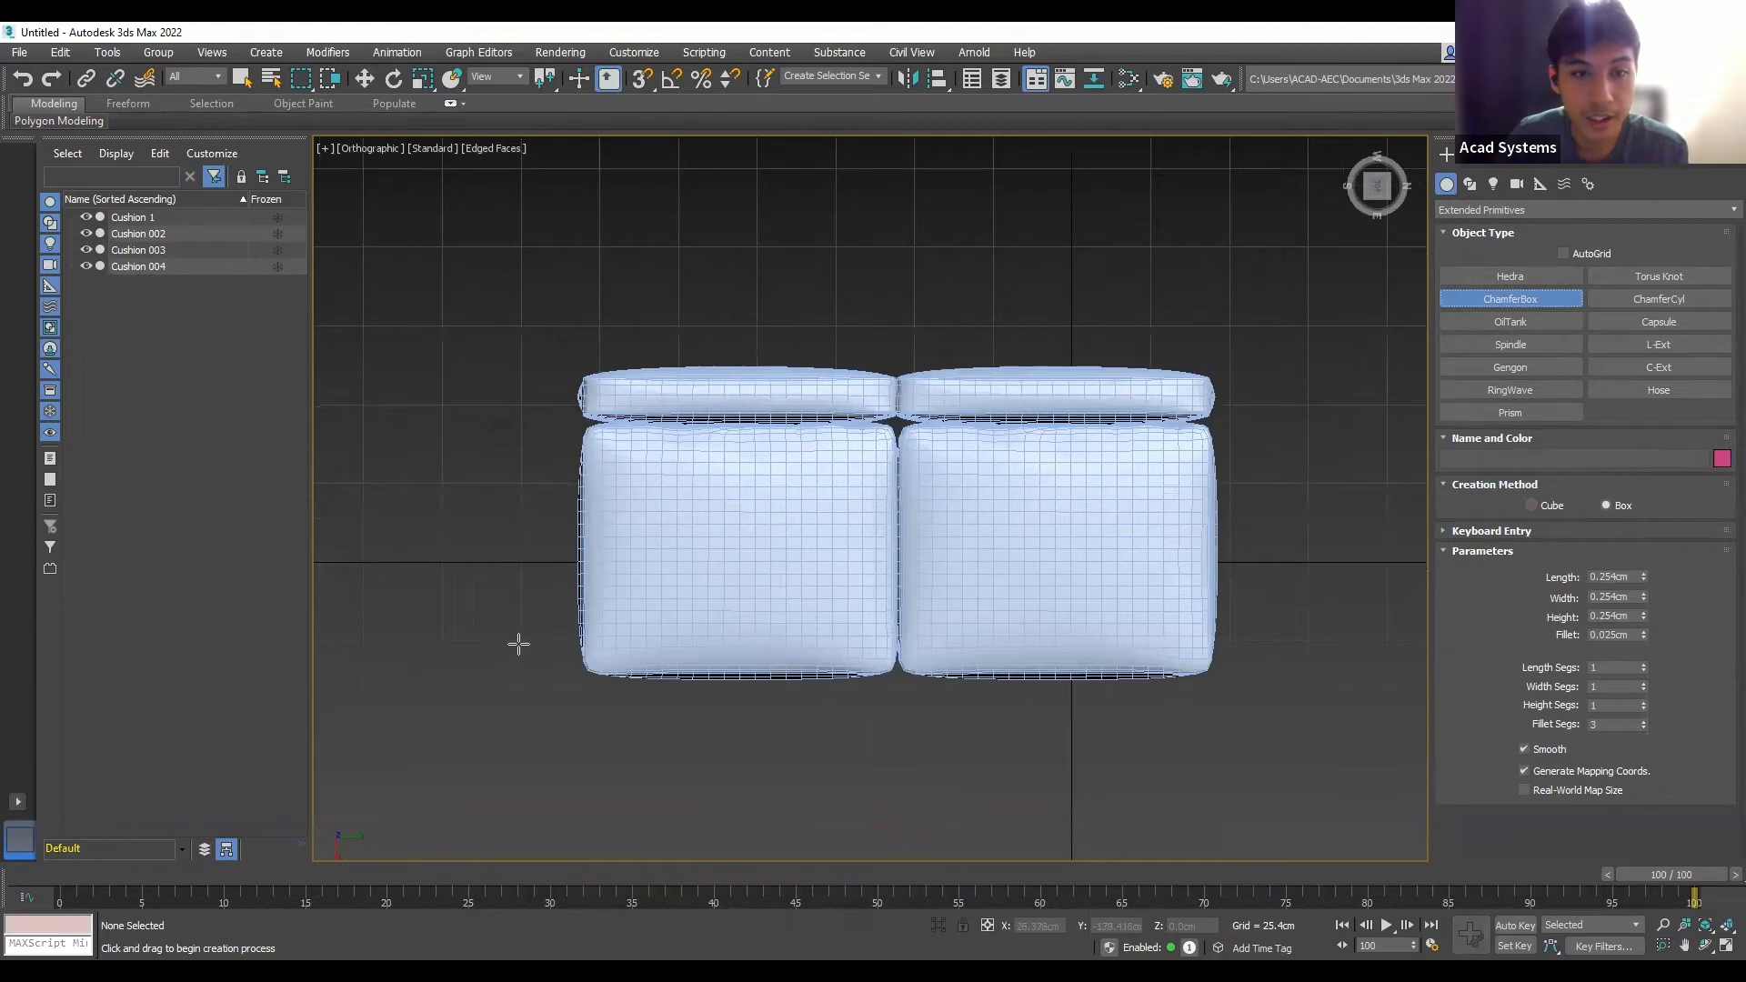
{"action": "left_click_drag", "start_coordinate": [517, 649], "coordinate": [1283, 326]}
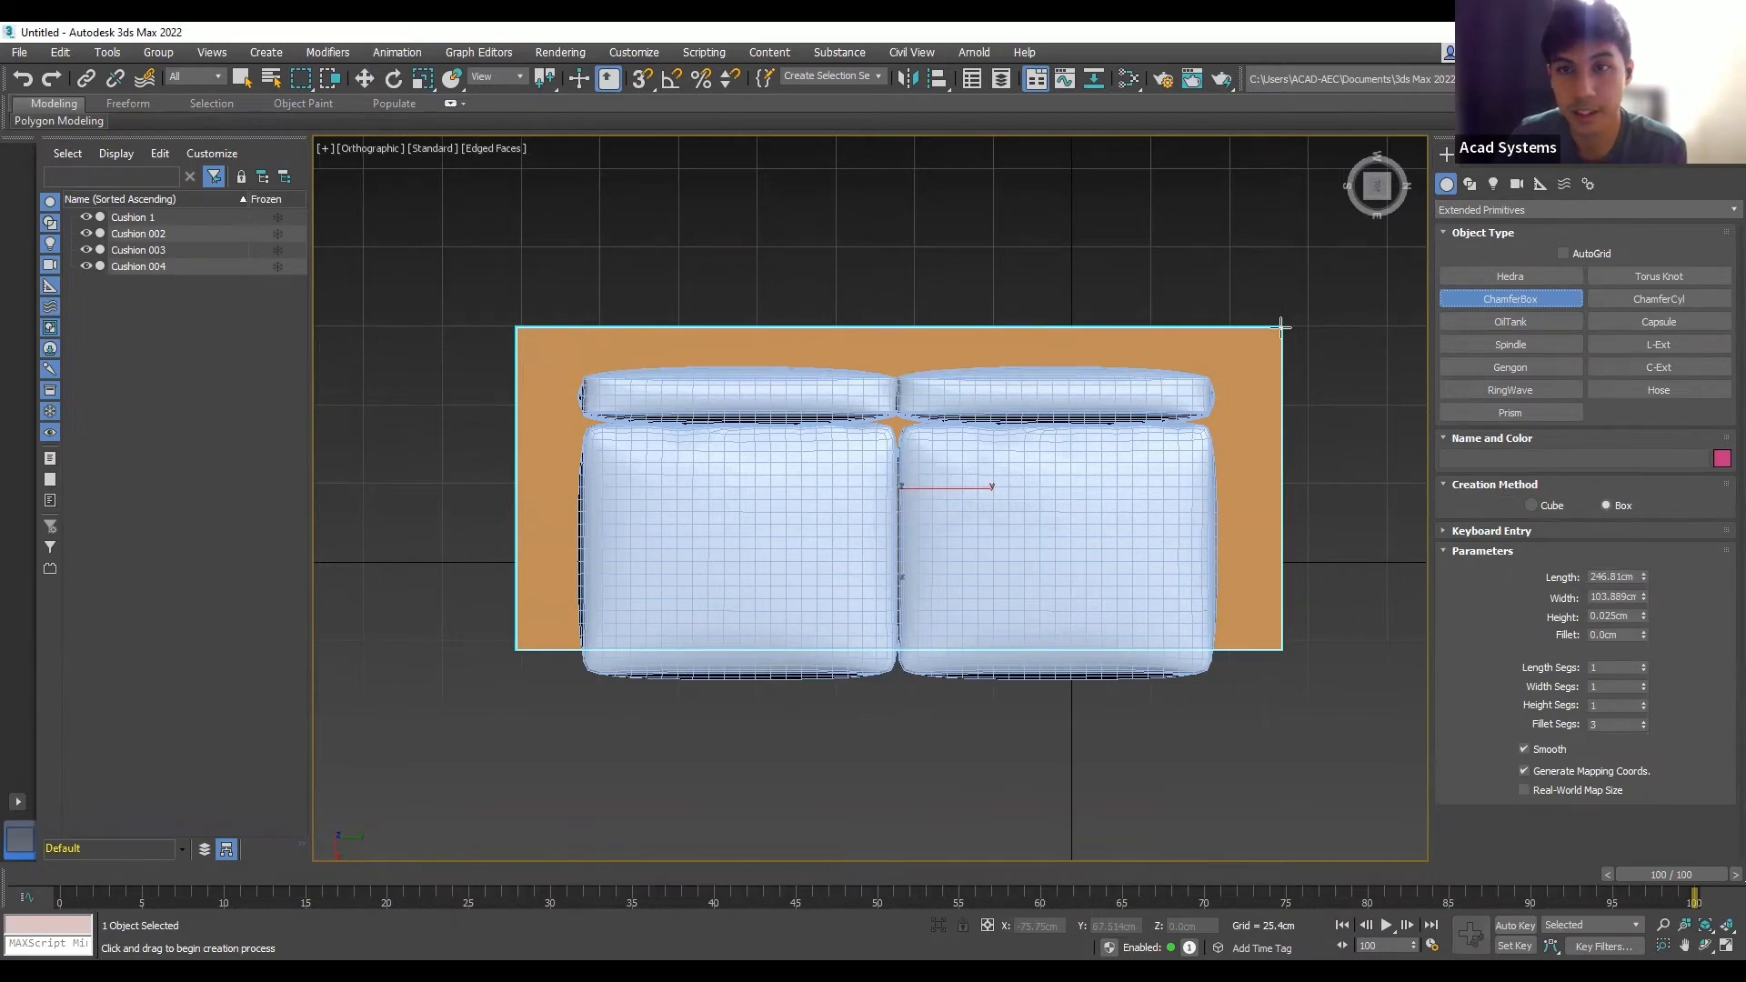
{"action": "left_click_drag", "start_coordinate": [1281, 326], "coordinate": [1283, 326]}
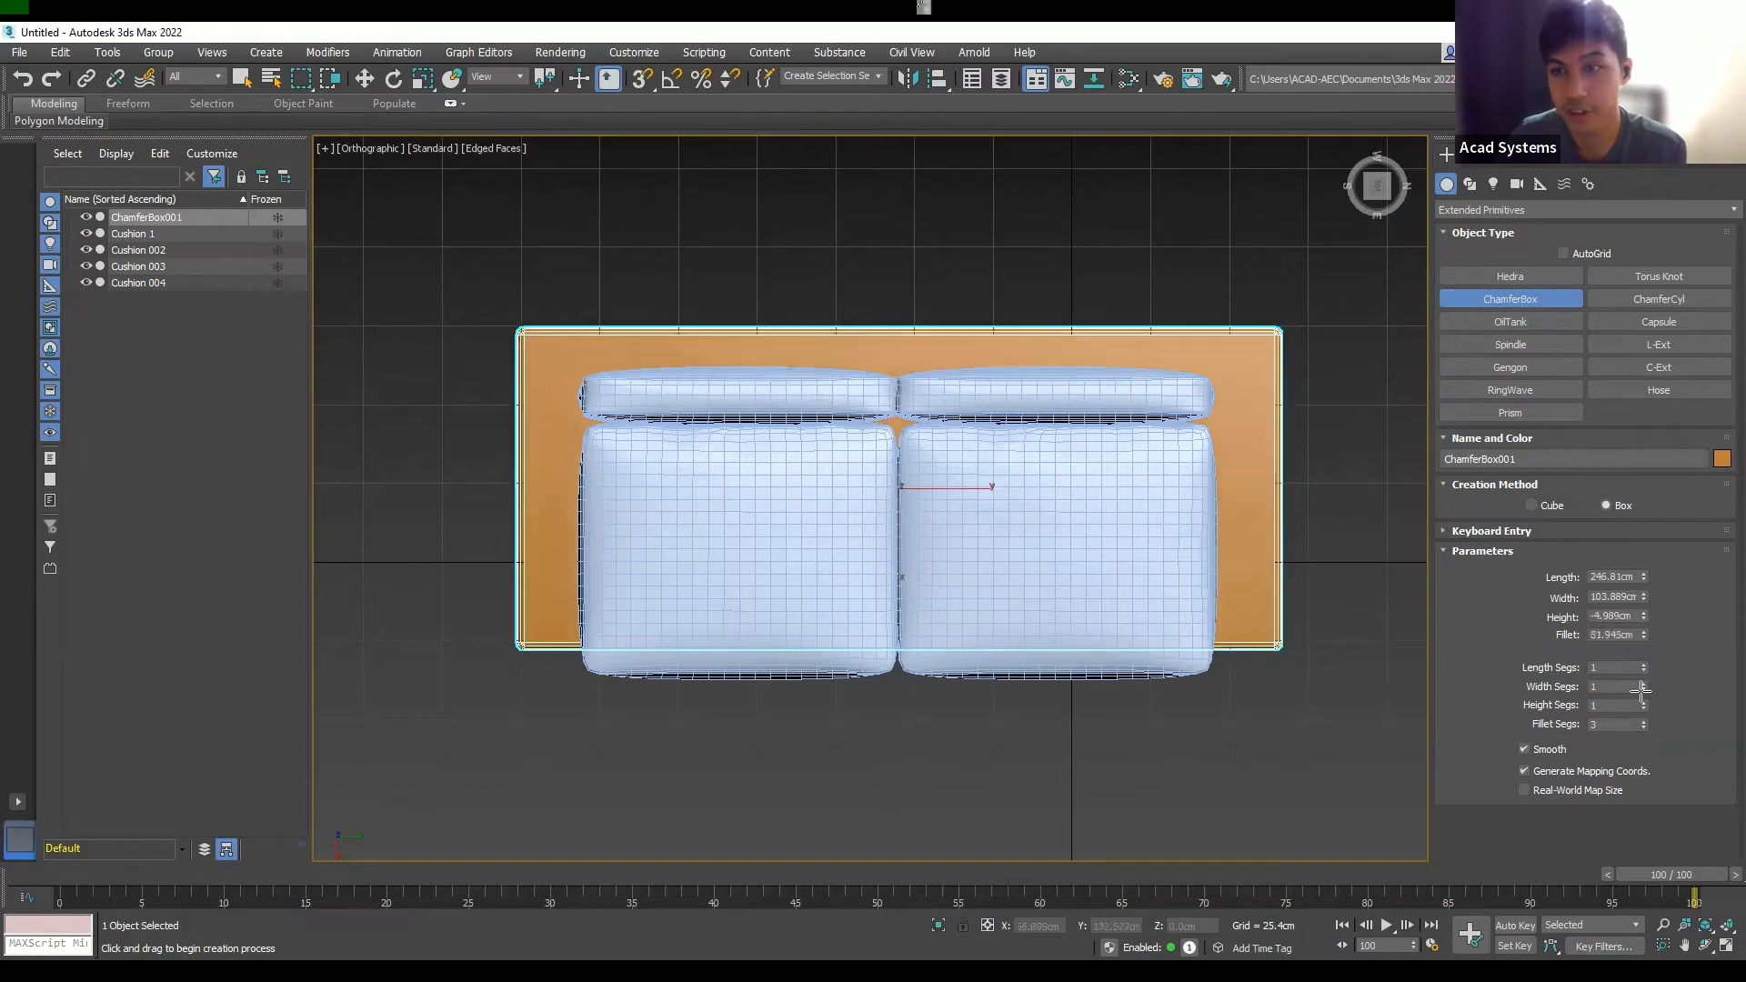
{"action": "middle_click_drag", "start_coordinate": [1253, 661], "coordinate": [963, 550]}
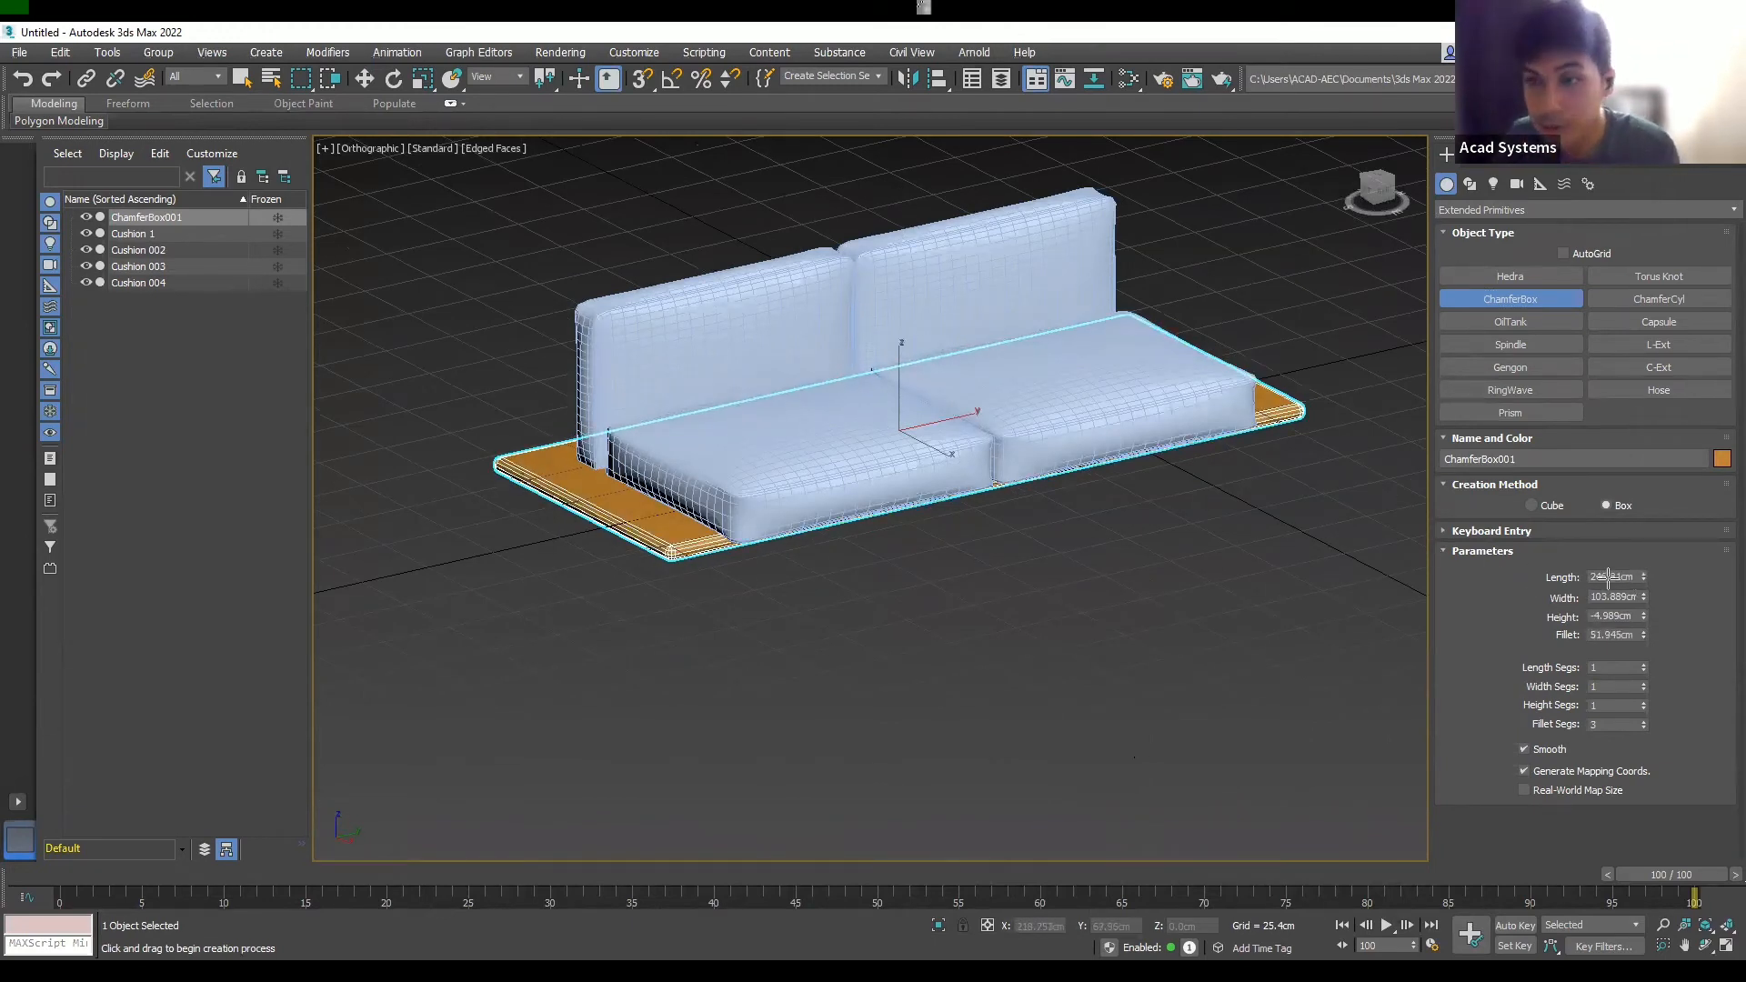
- Enter Length 250, Width 100, Height 10 and Fillet 2 for ChamferBox001
{"action": "left_click", "coordinate": [1628, 576]}
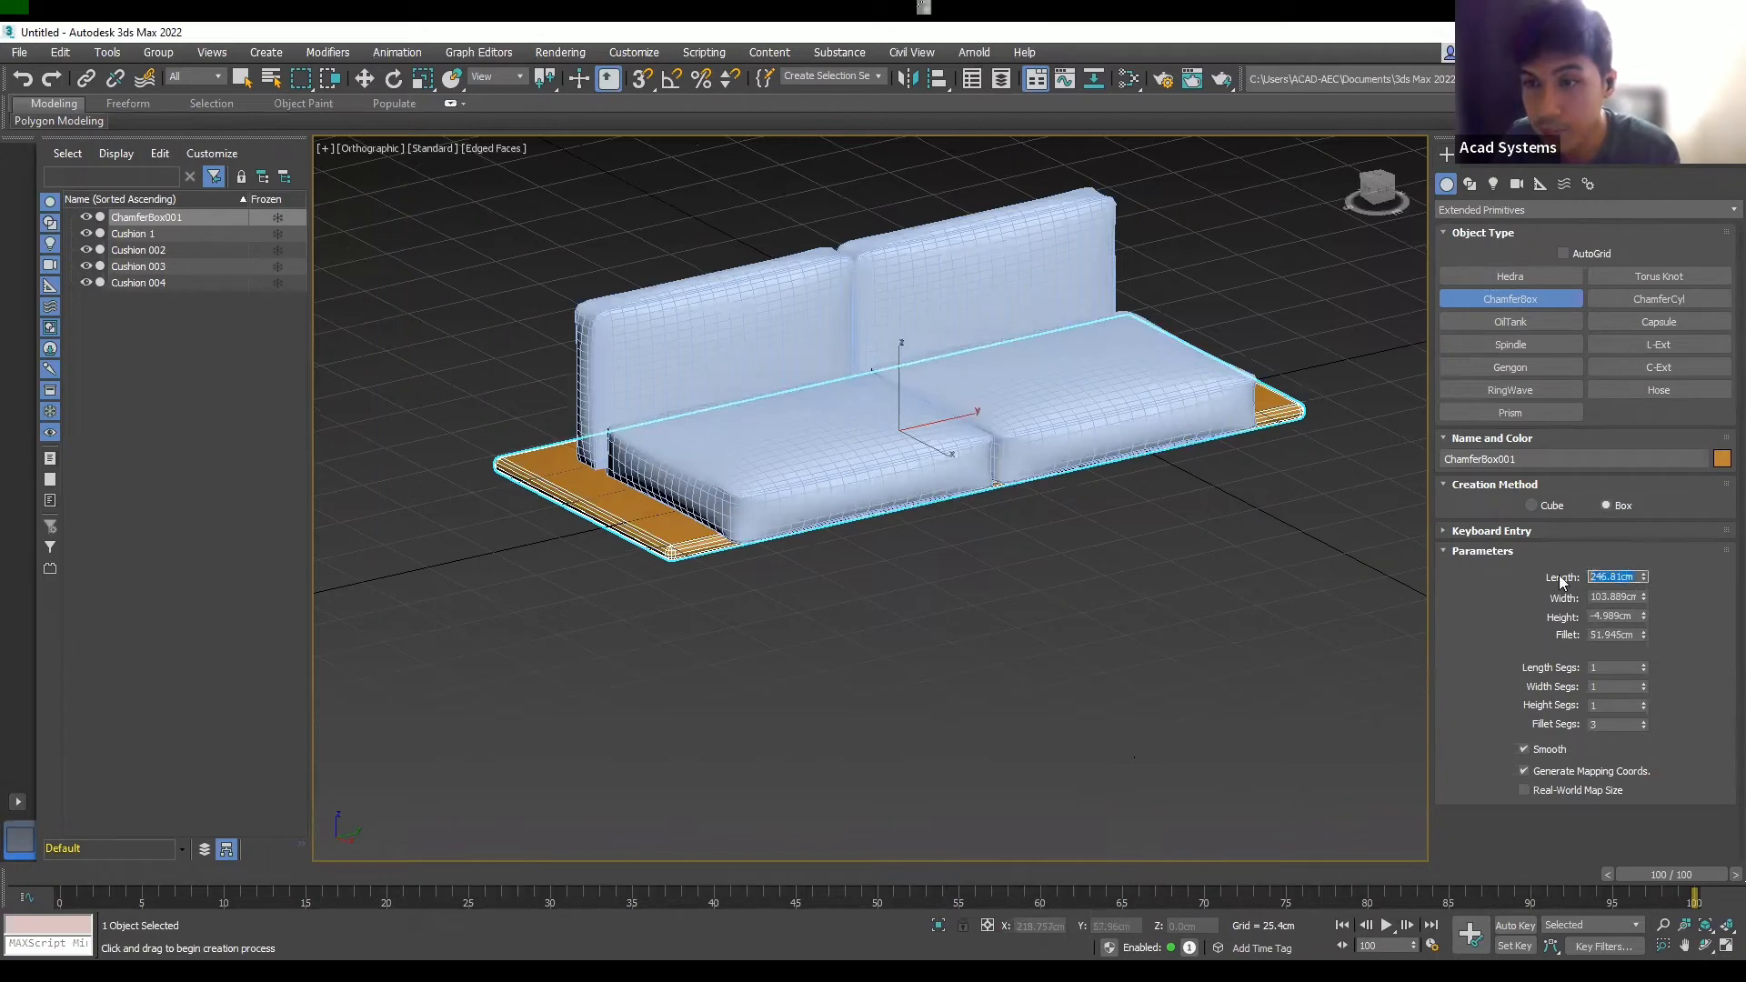
{"action": "type", "text": "250"}
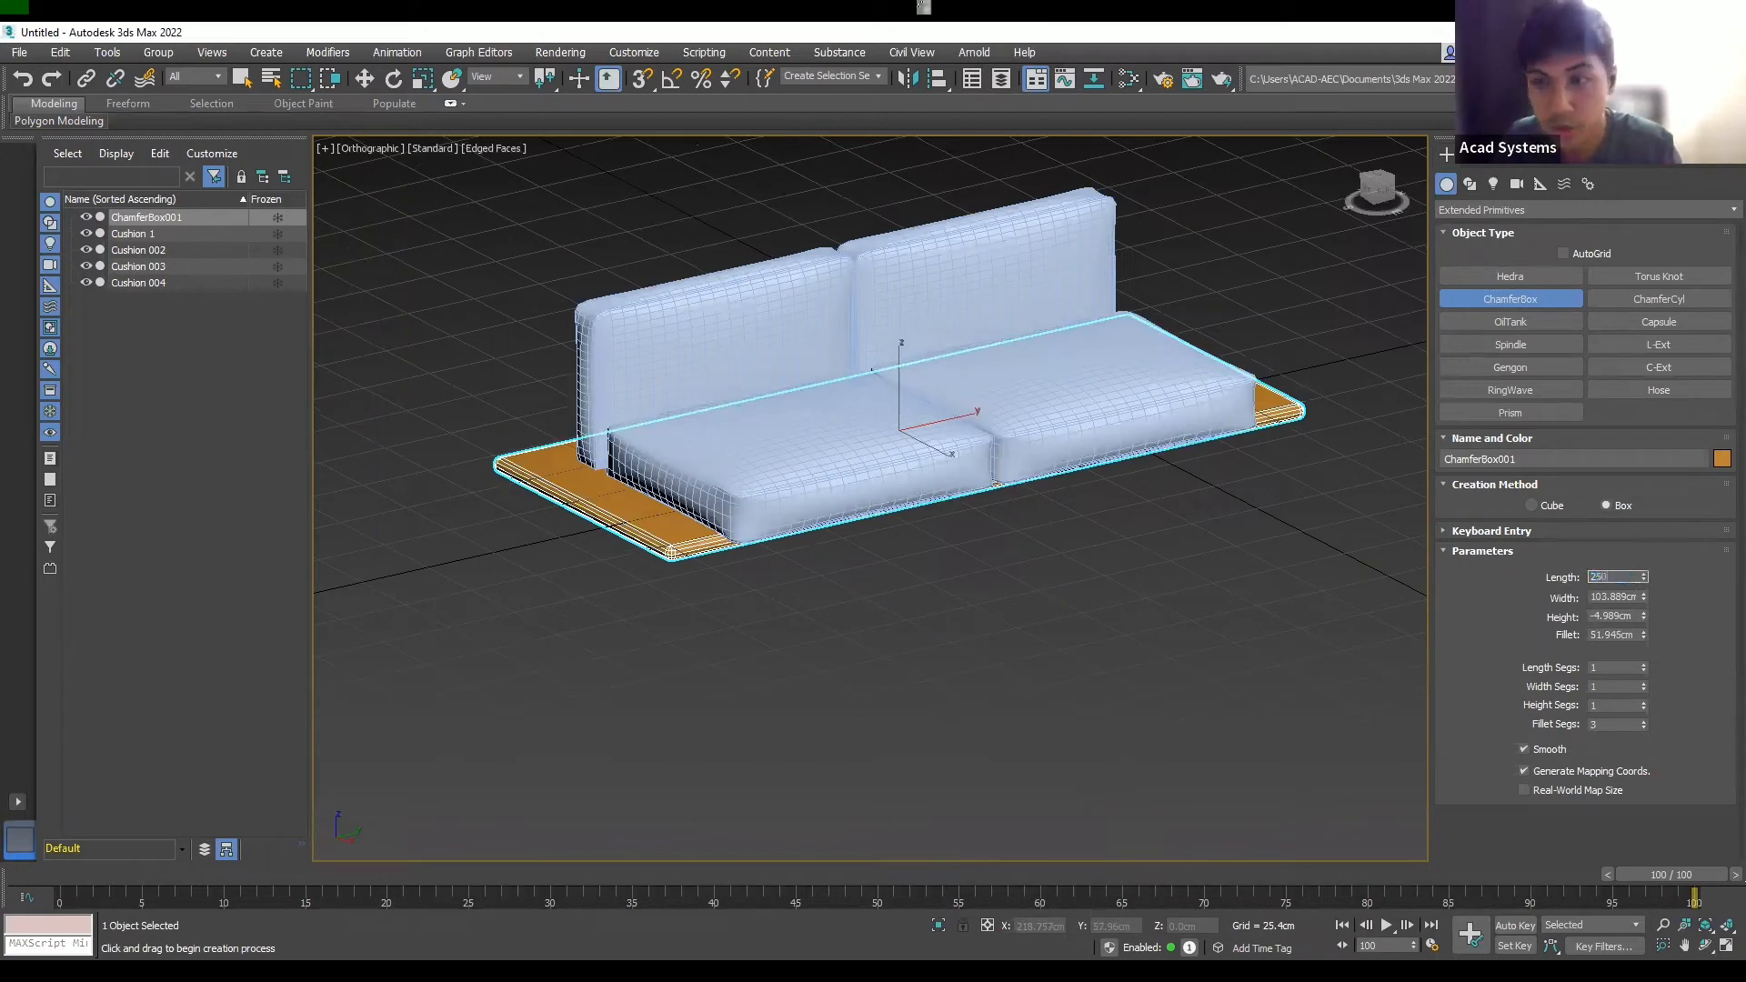
{"action": "left_click", "coordinate": [1629, 597]}
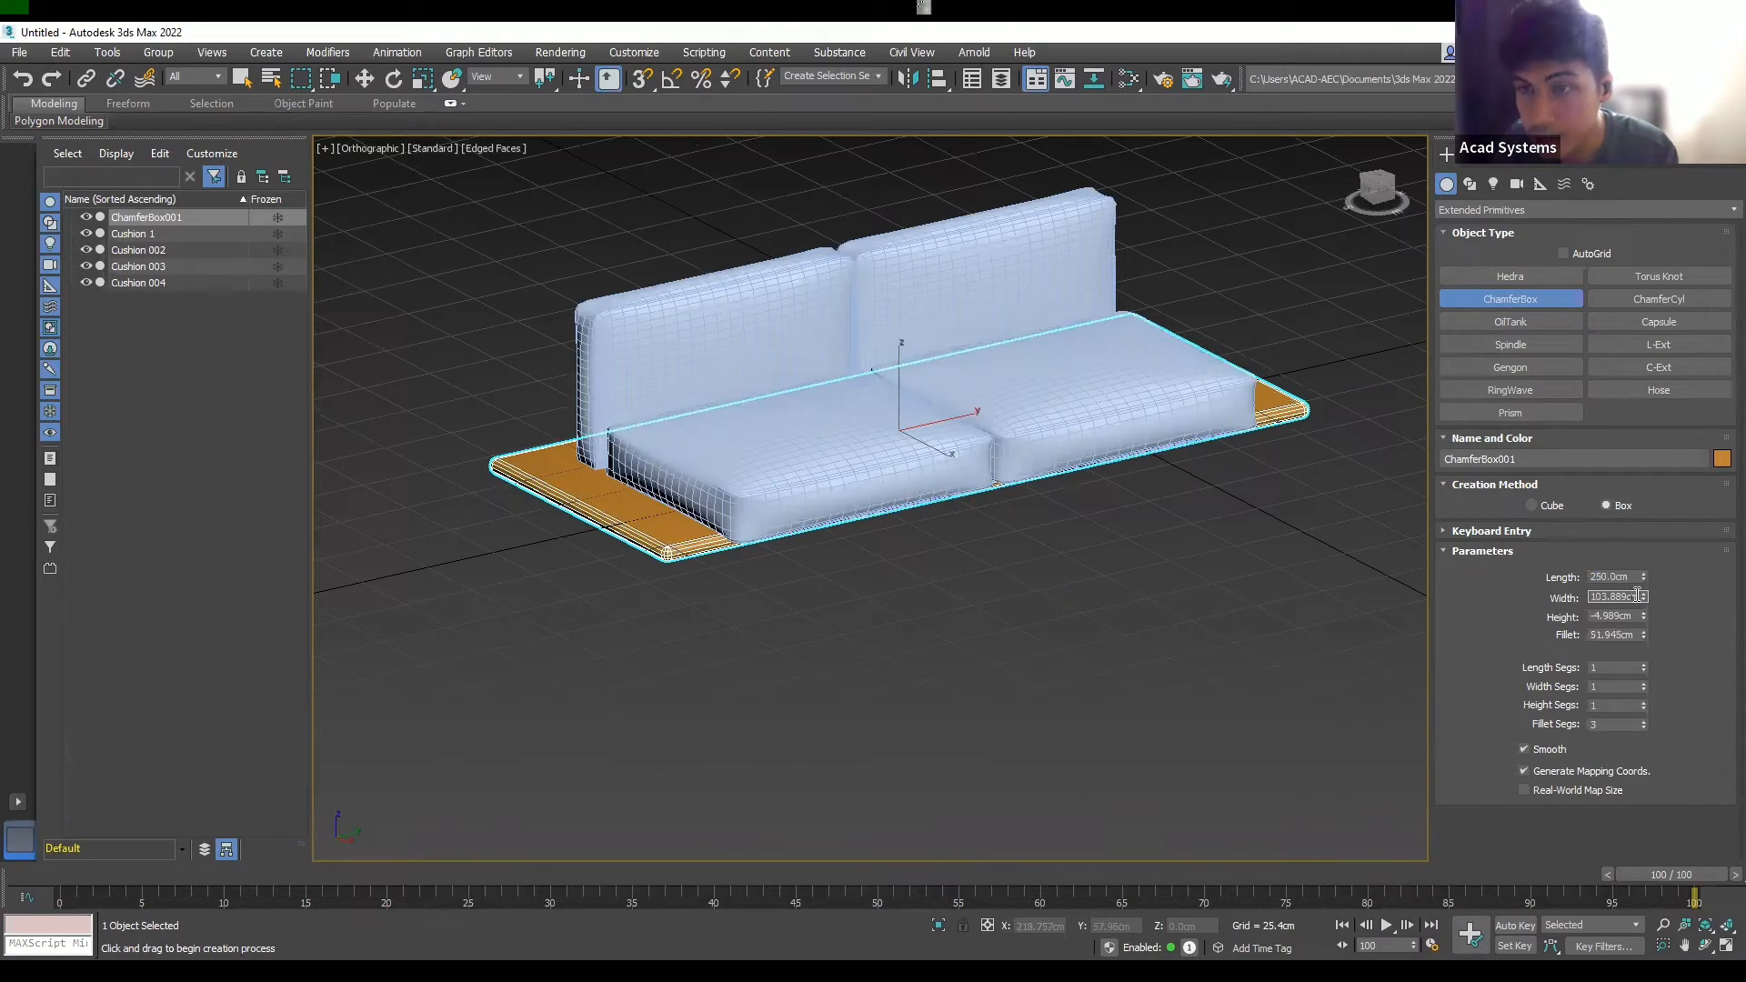
{"action": "type", "text": "1"}
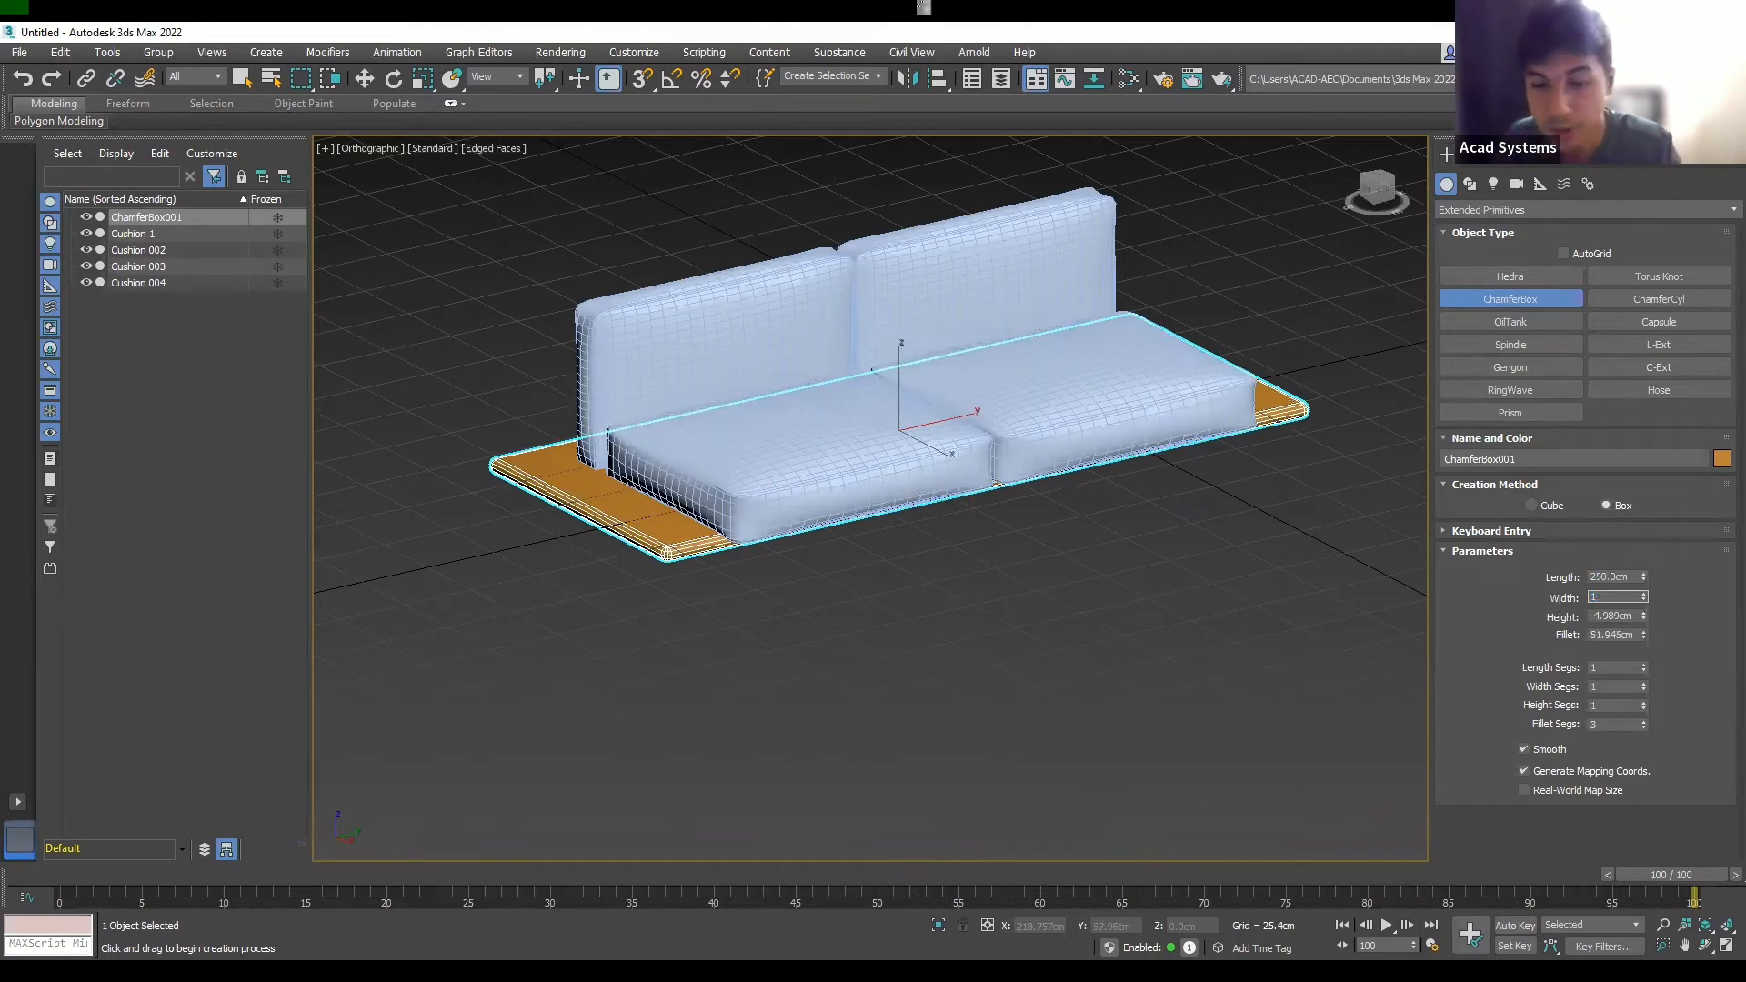
{"action": "type", "text": "00"}
{"action": "key", "text": "Tab"}
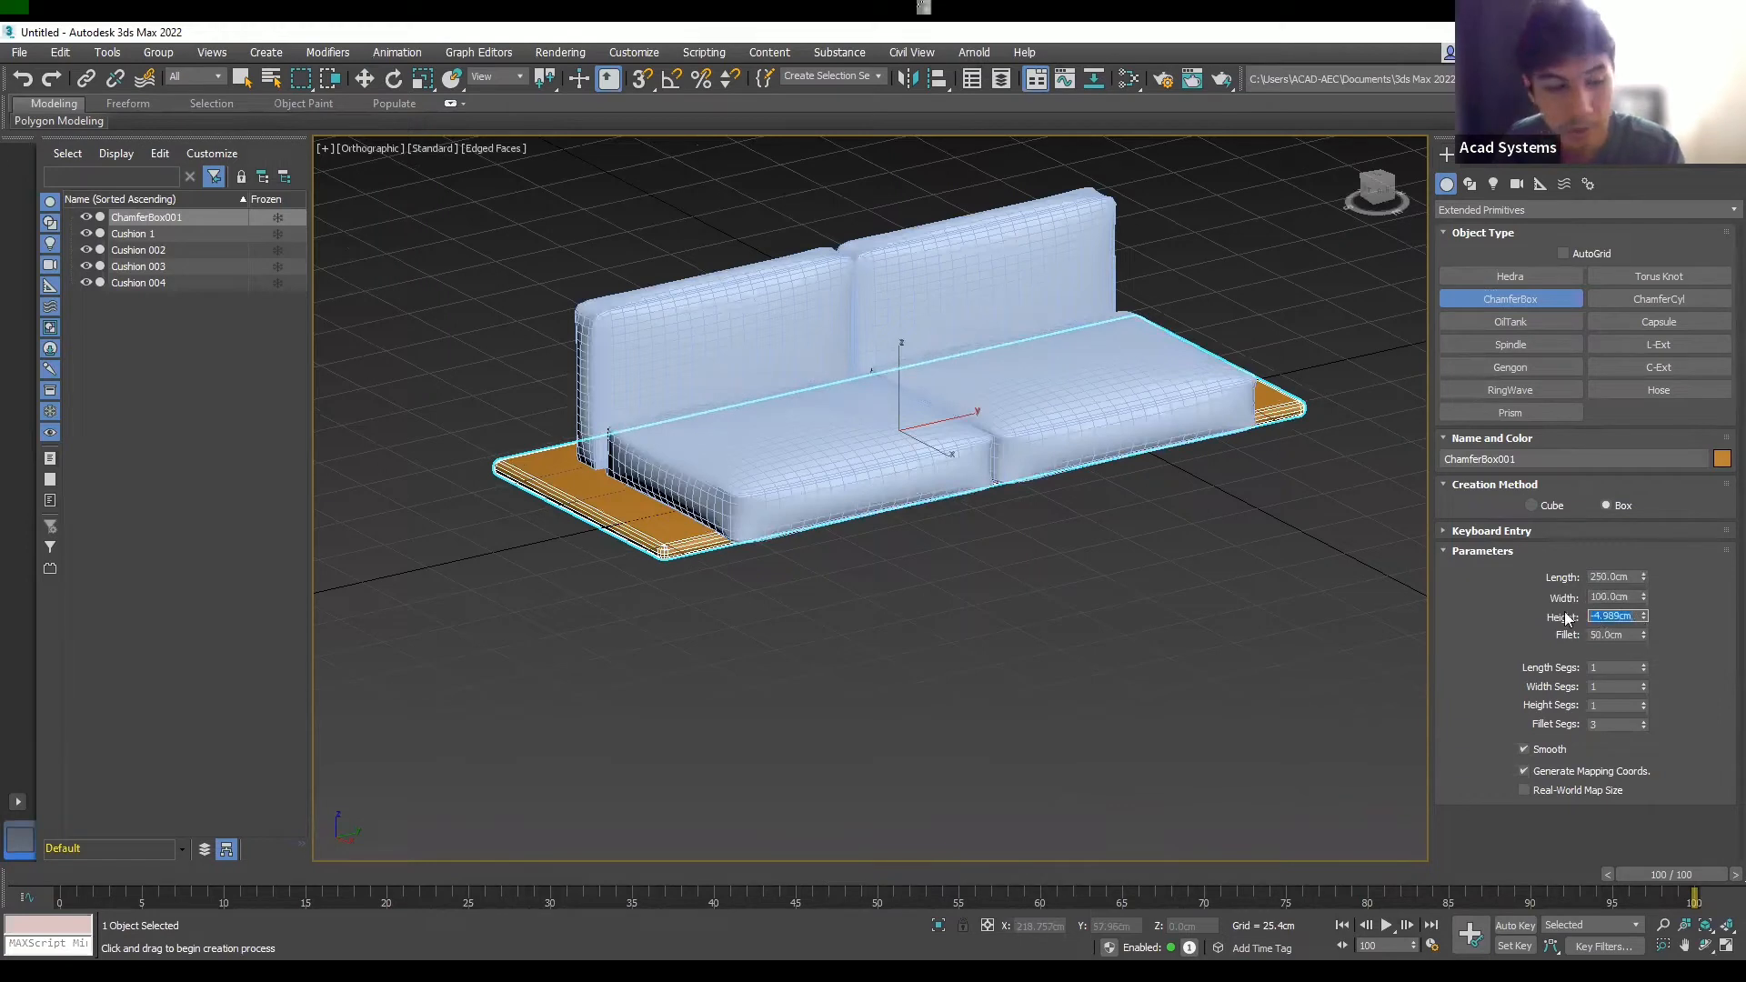
{"action": "key", "text": "BackSpace"}
{"action": "type", "text": "1"}
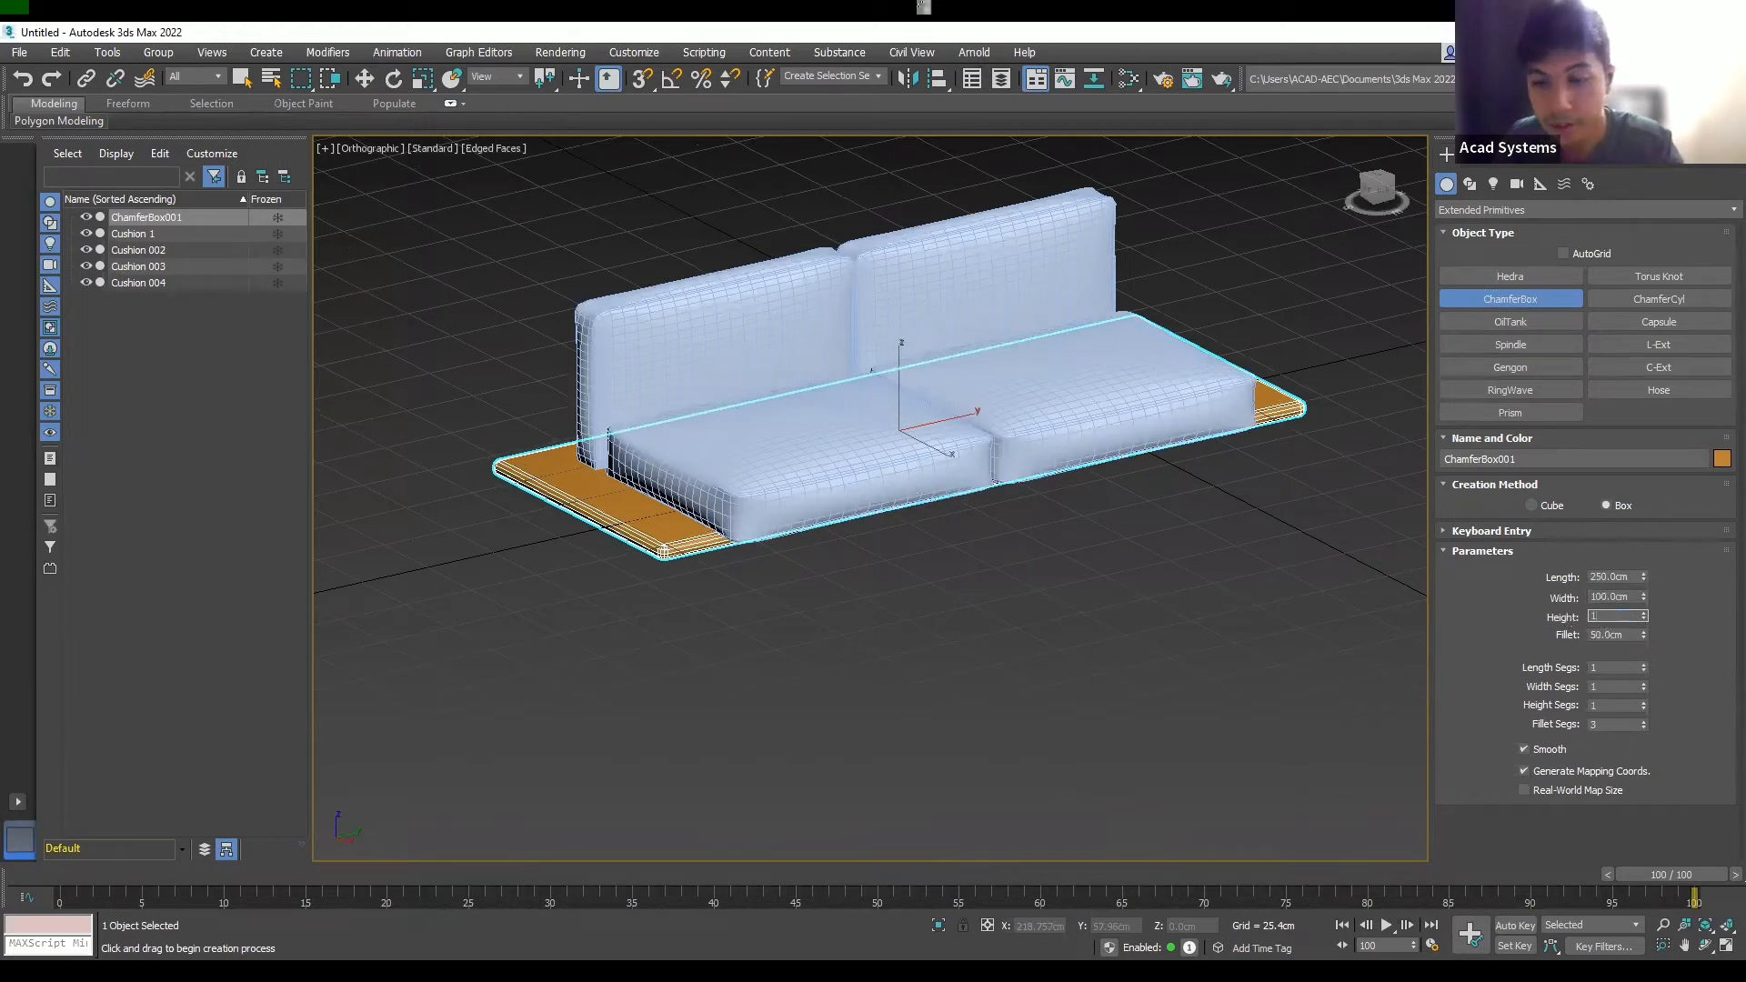
{"action": "type", "text": "0"}
{"action": "key", "text": "Tab"}
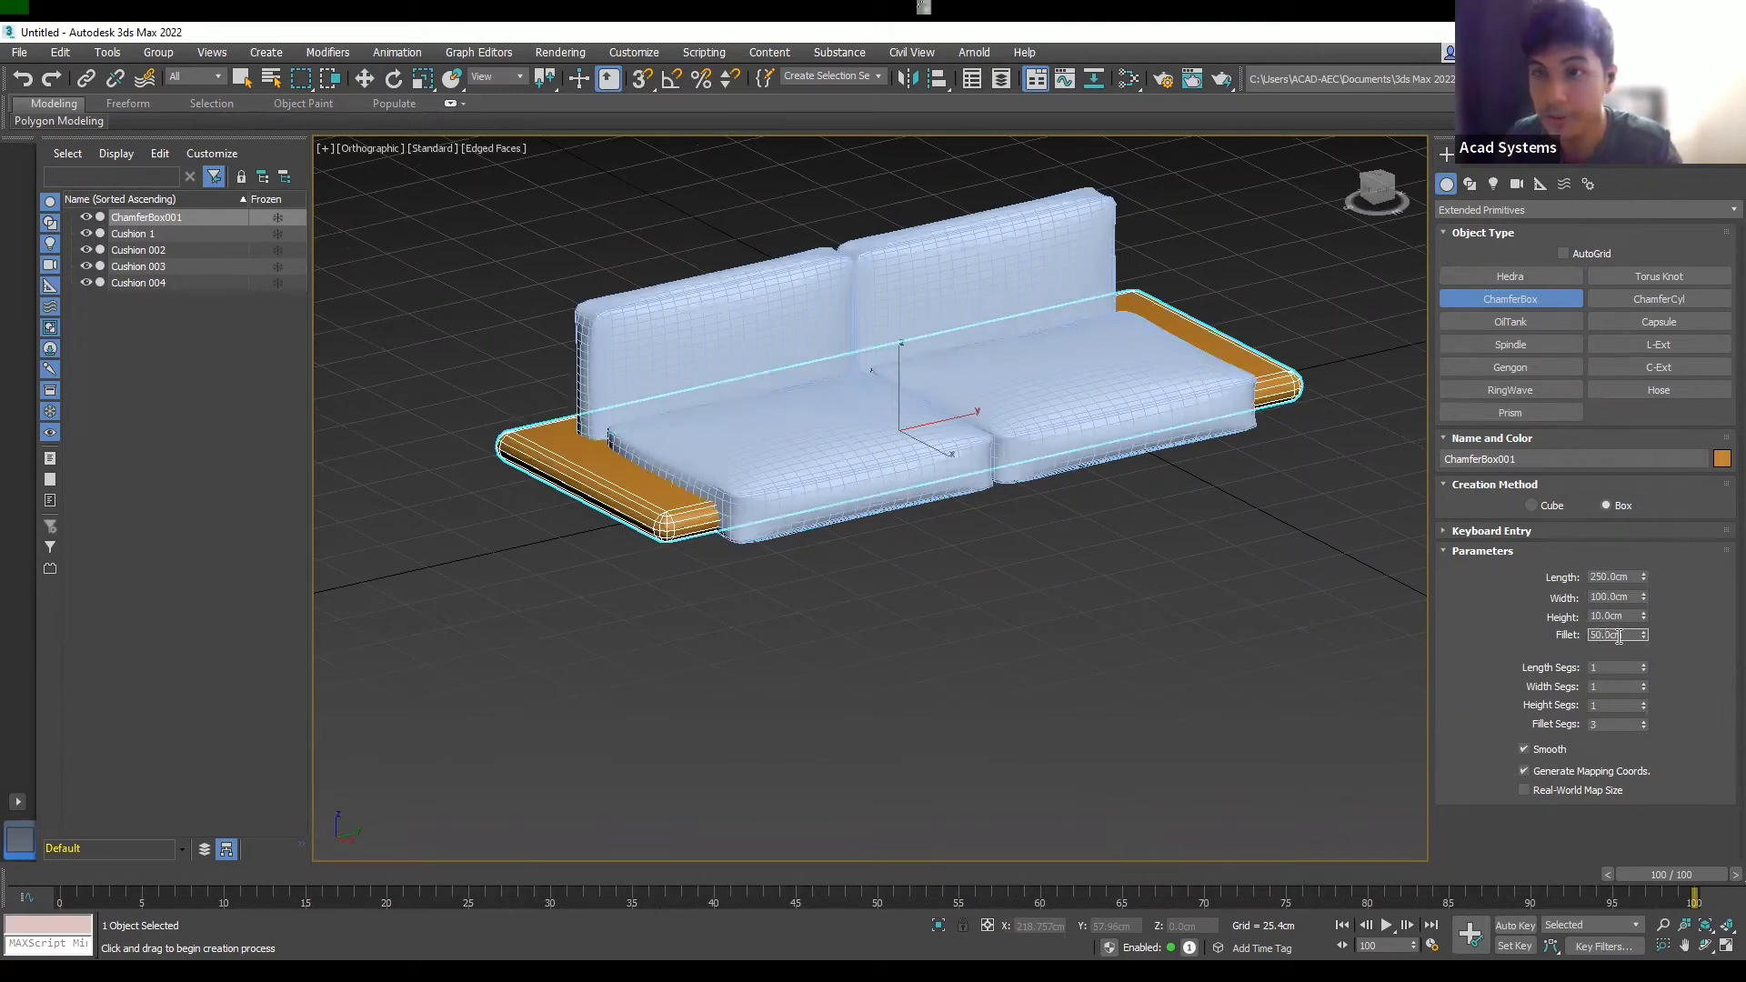
{"action": "key", "text": "BackSpace"}
{"action": "key", "text": "BackSpace"}
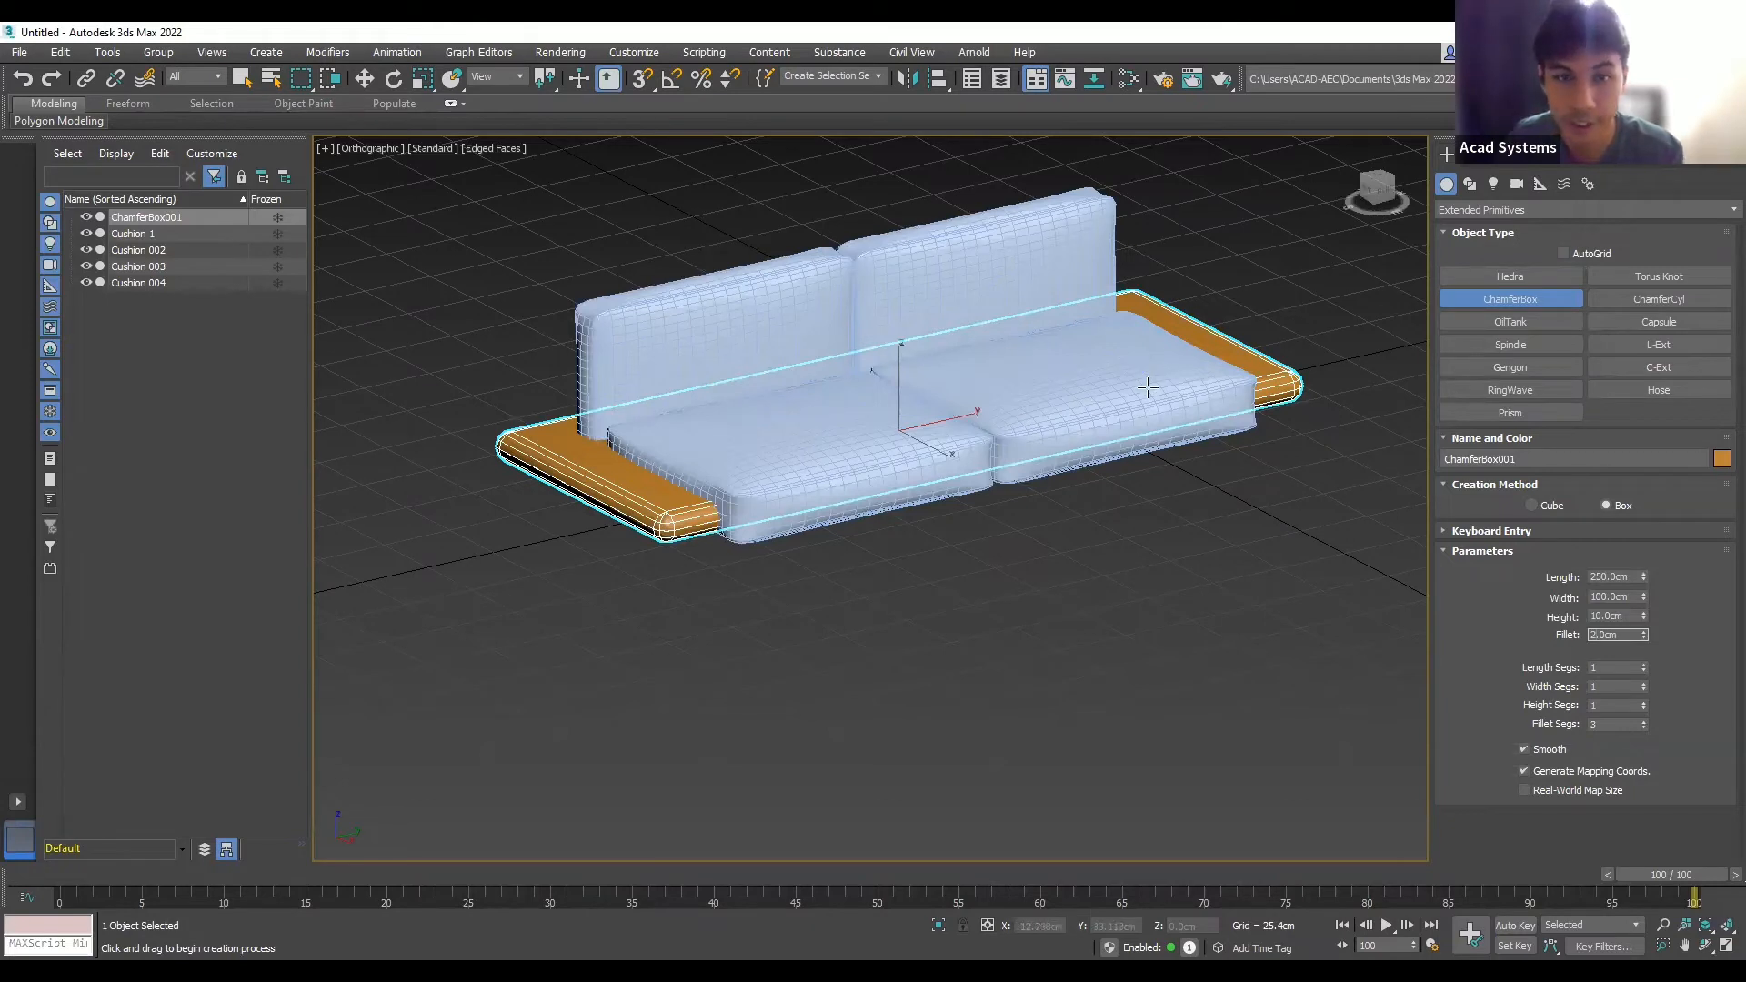
{"action": "left_click", "coordinate": [1215, 556]}
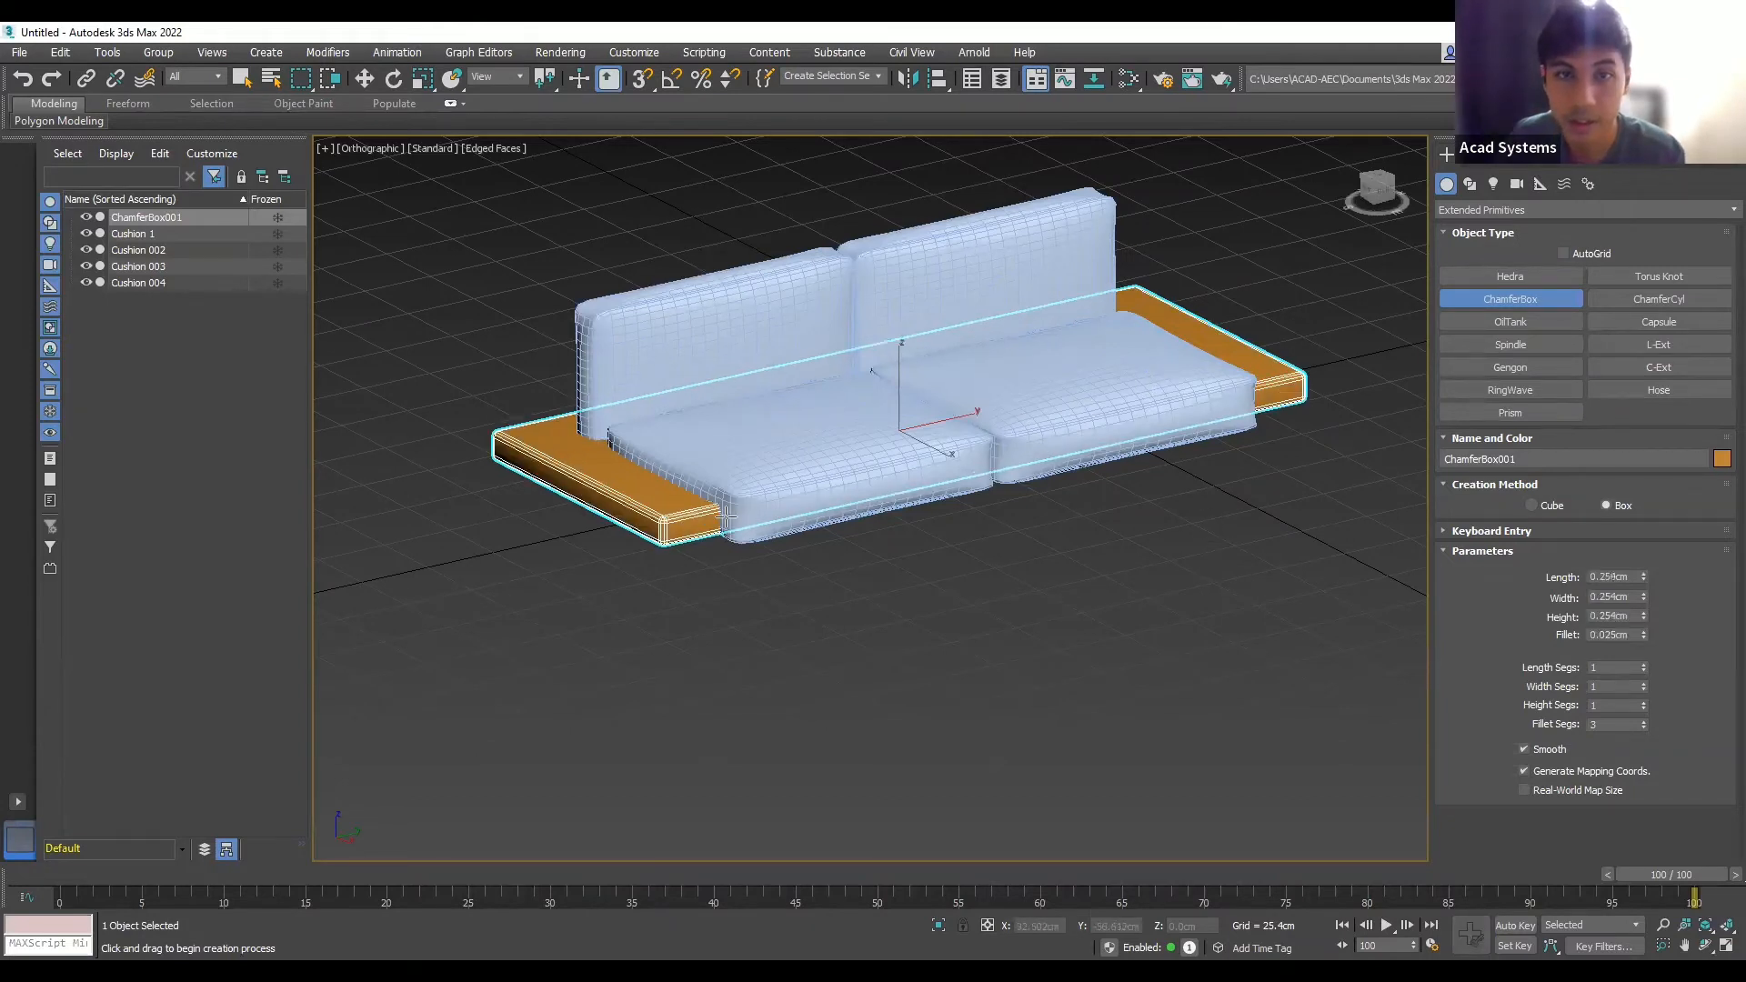
{"action": "middle_click_drag", "start_coordinate": [743, 594], "coordinate": [788, 598]}
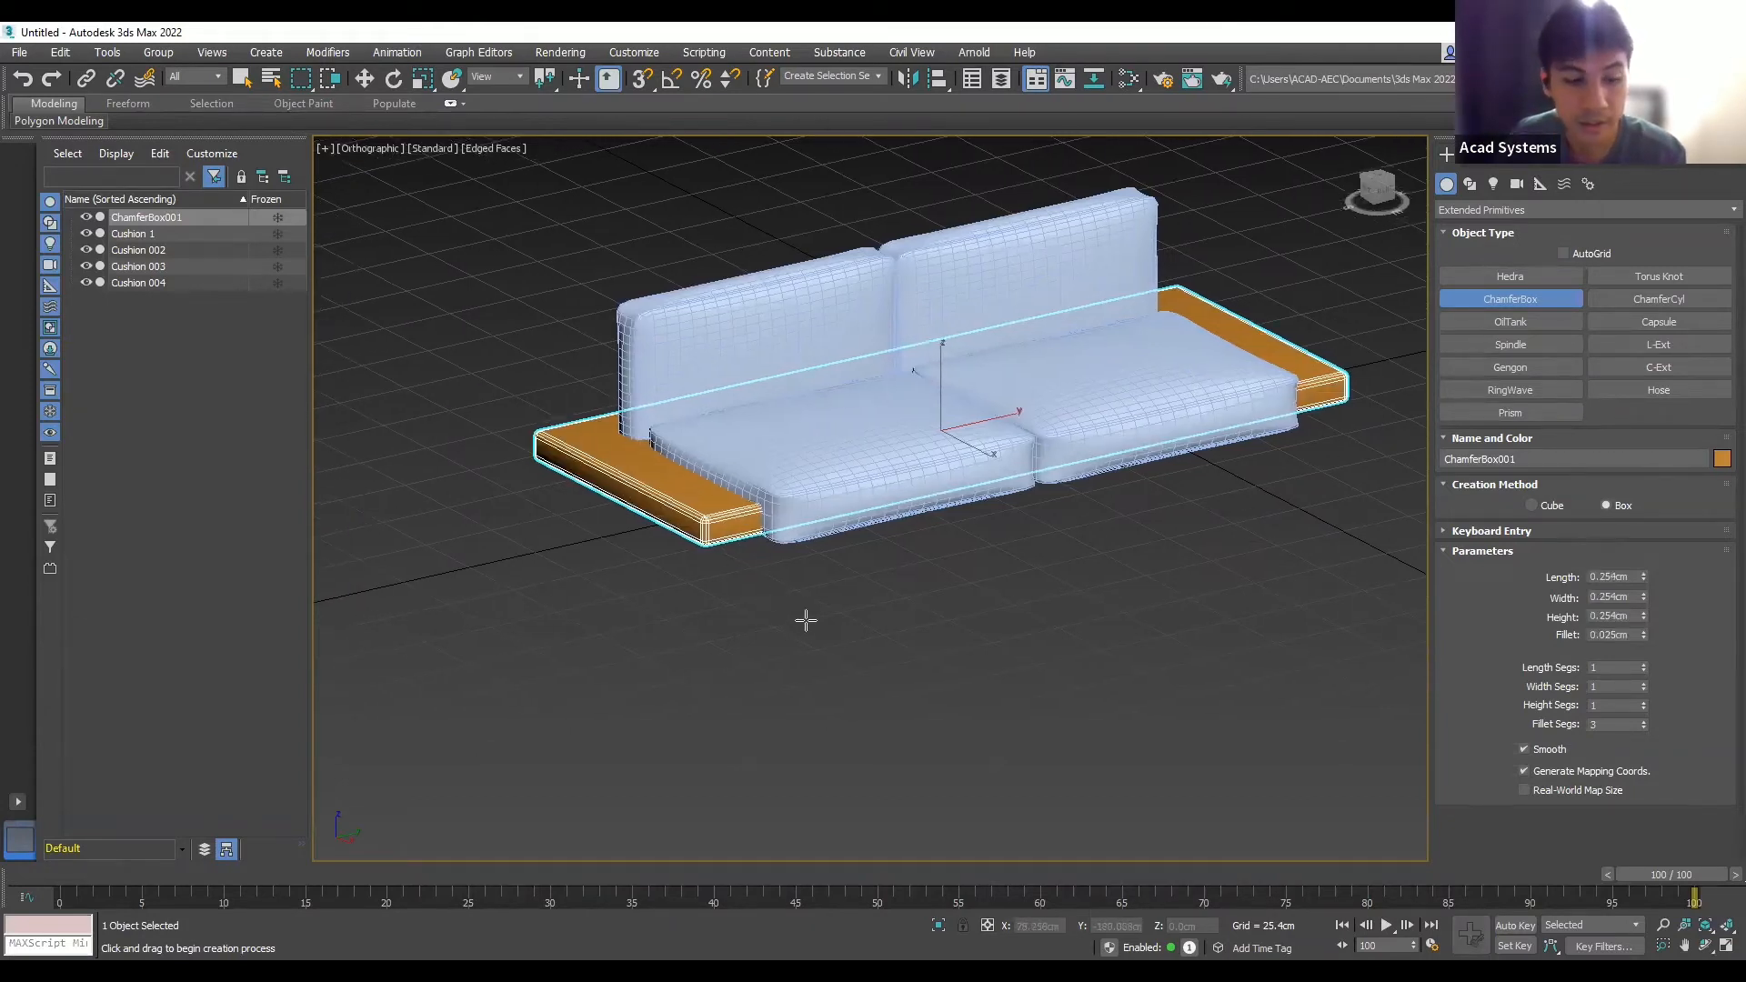
- In the Front view, lower the orange base beneath the cushions and slide it along its length
{"action": "middle_click_drag", "start_coordinate": [864, 646], "coordinate": [946, 629], "text": "alt"}
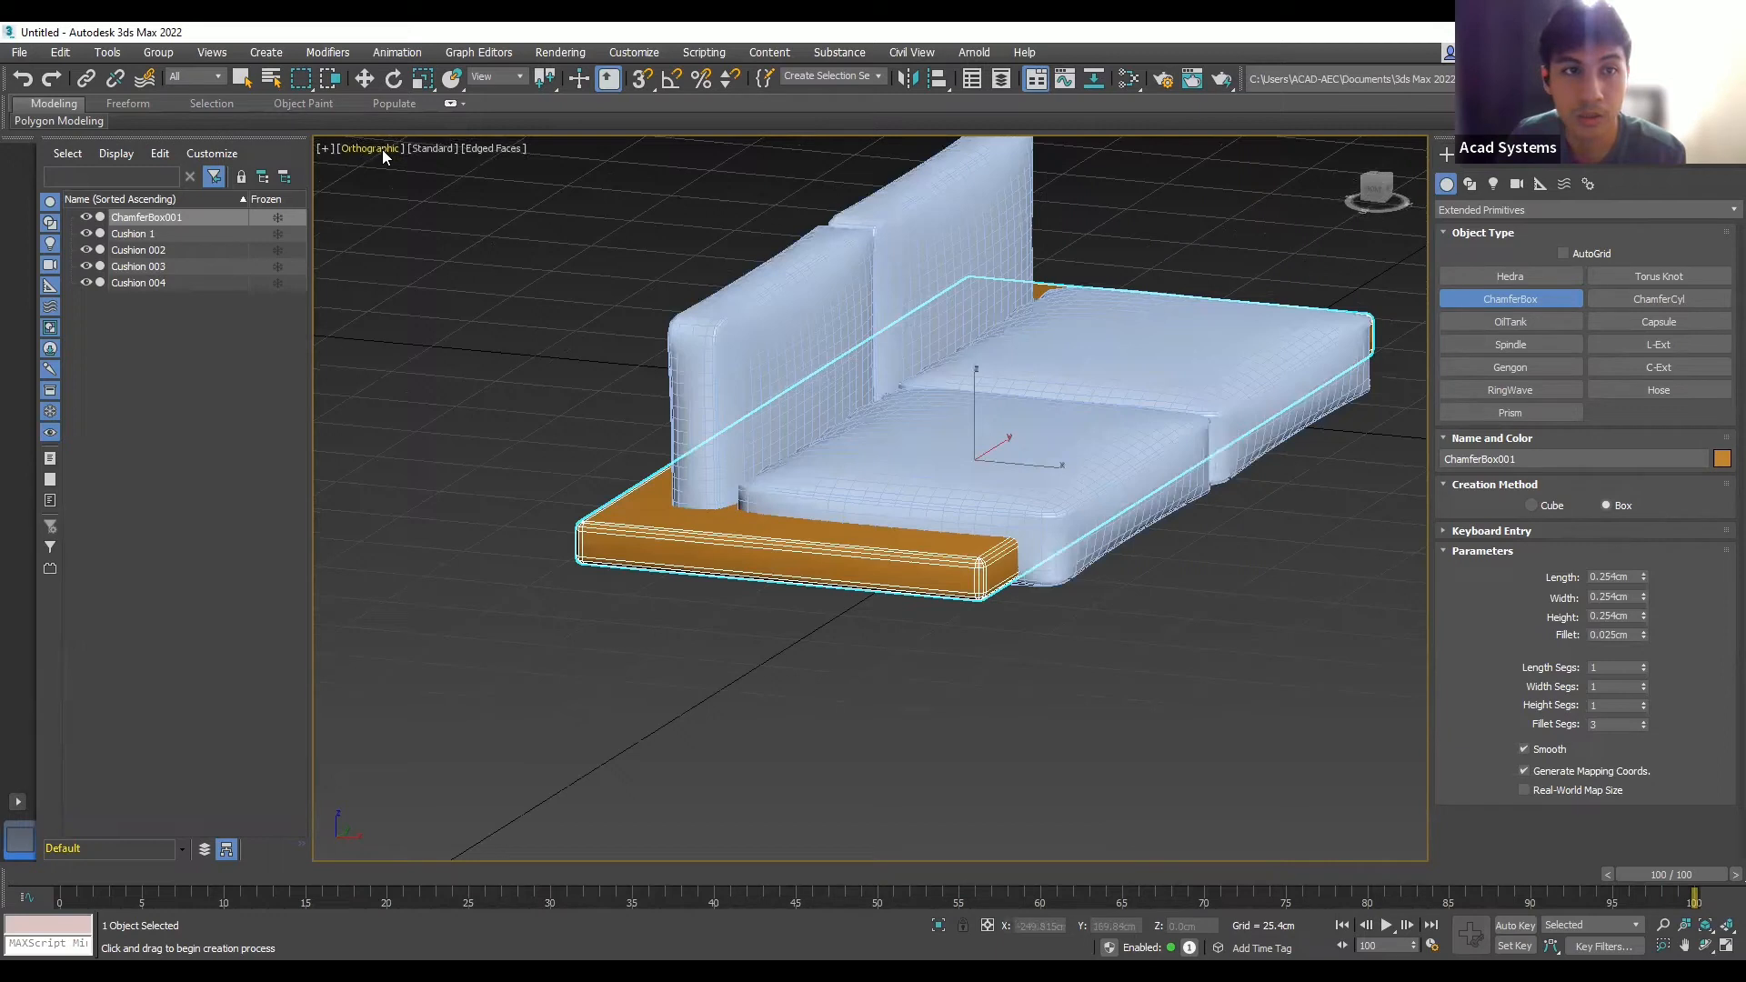
{"action": "key", "text": "f"}
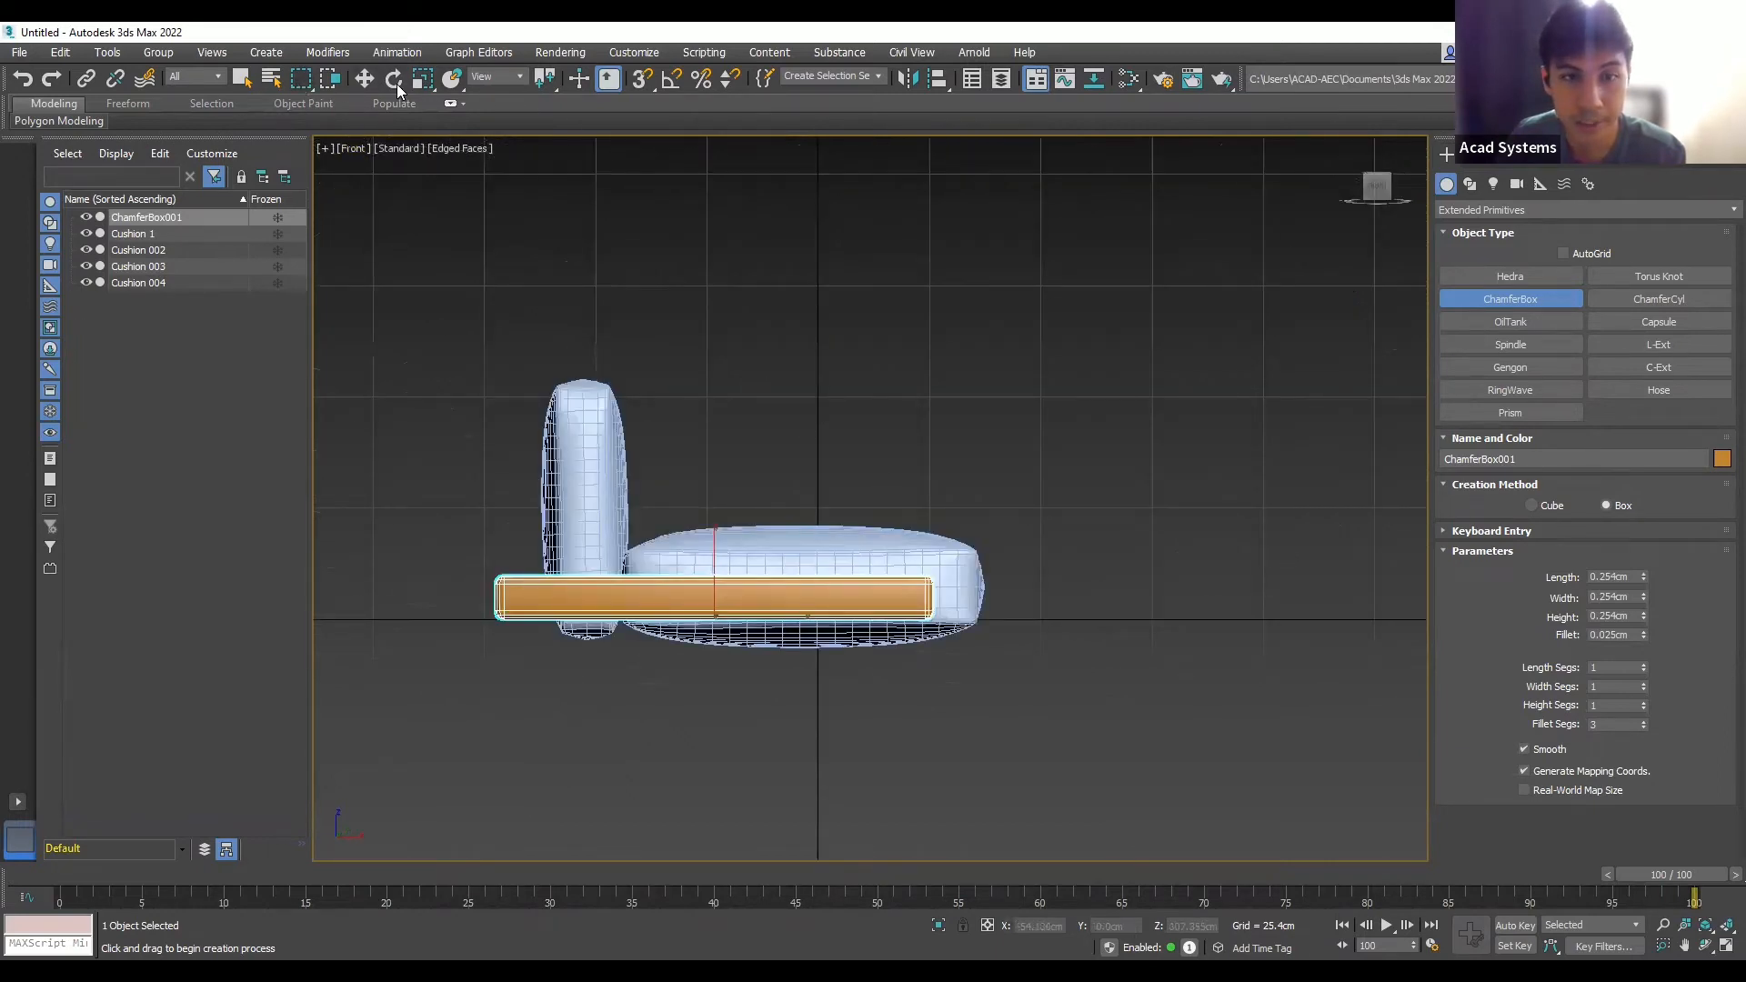
{"action": "key", "text": "w"}
{"action": "left_click_drag", "start_coordinate": [723, 551], "coordinate": [720, 614]}
{"action": "mouse_move", "coordinate": [796, 686]}
{"action": "left_mouse_down"}
{"action": "mouse_move", "coordinate": [846, 694]}
{"action": "mouse_move", "coordinate": [788, 691]}
{"action": "left_mouse_up"}
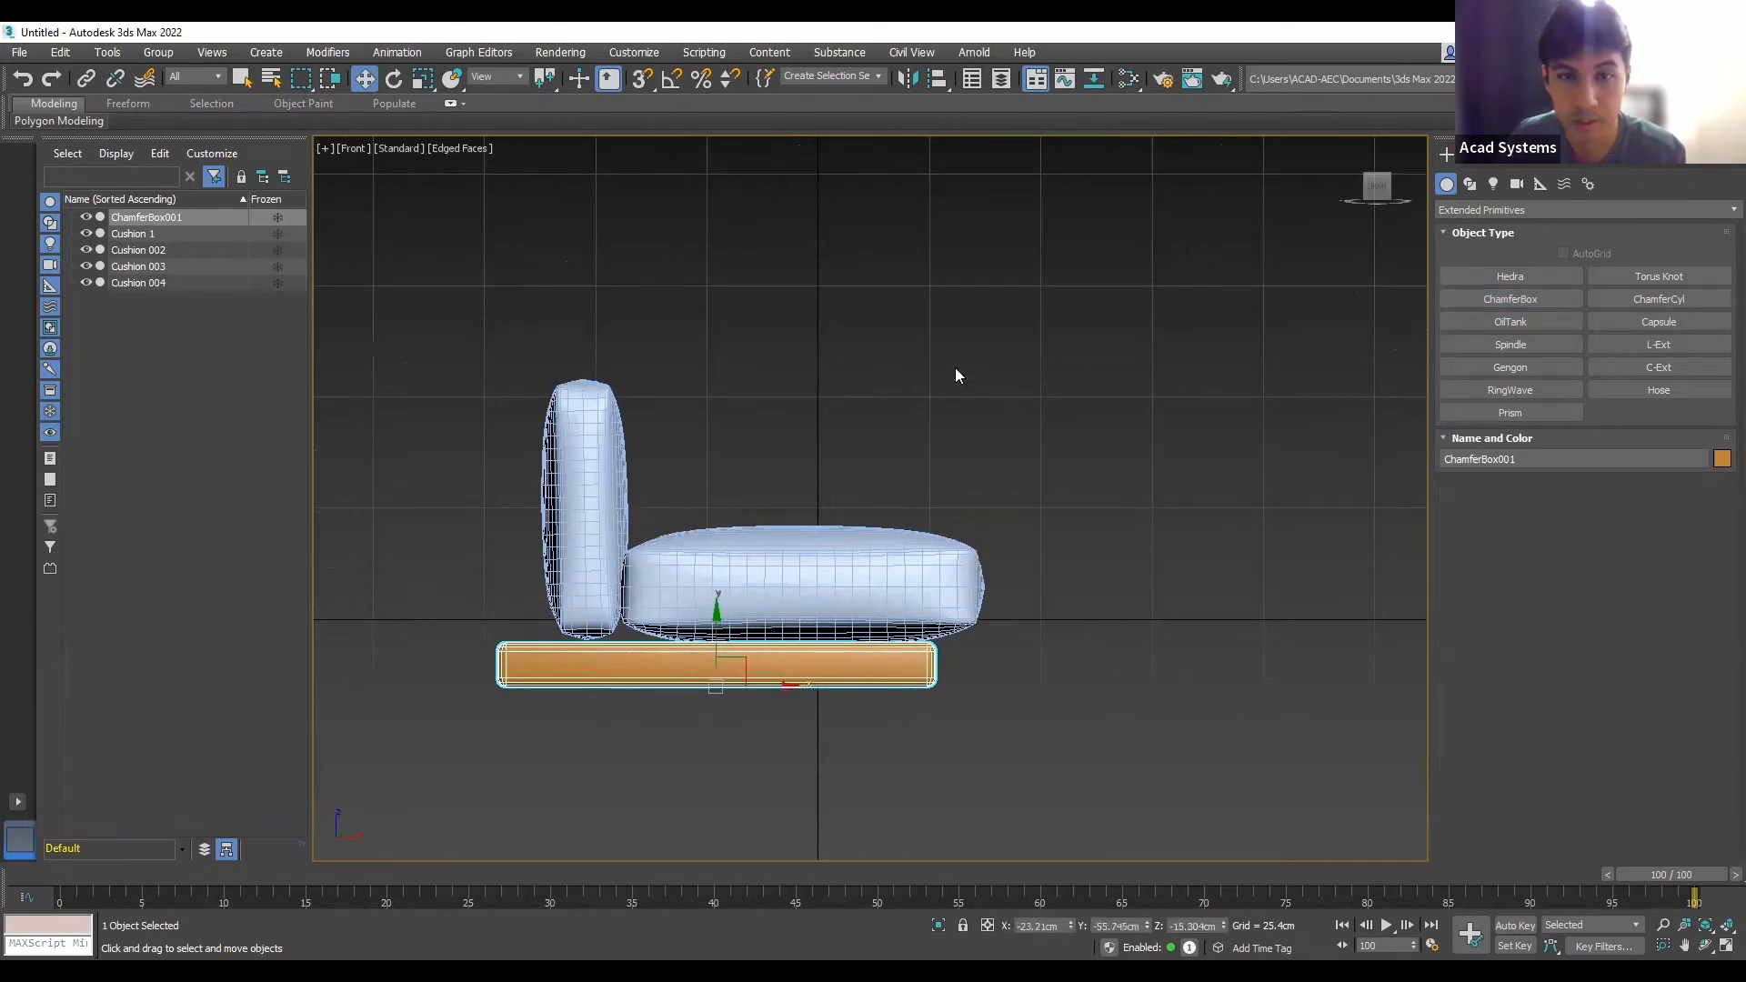
{"action": "left_click", "coordinate": [956, 369]}
- Return to a top-down view rotated so the sofa lies horizontal
{"action": "middle_click_drag", "start_coordinate": [1018, 501], "coordinate": [688, 368], "text": "alt"}
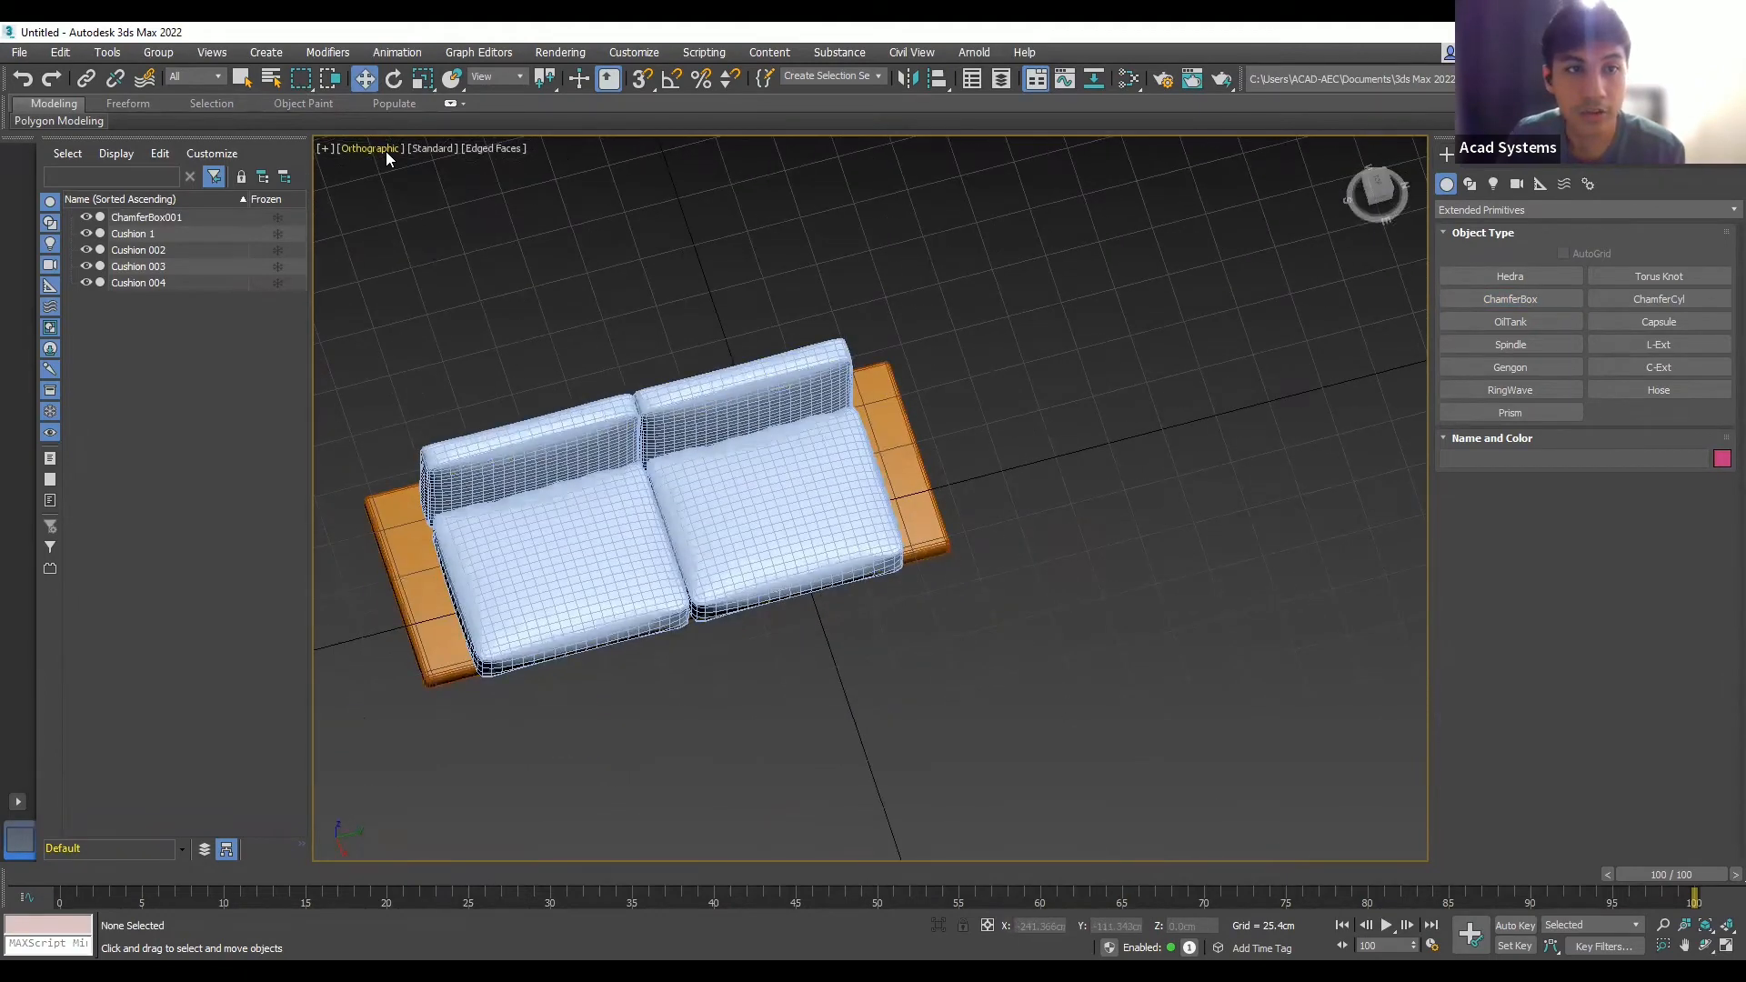
{"action": "key", "text": "t"}
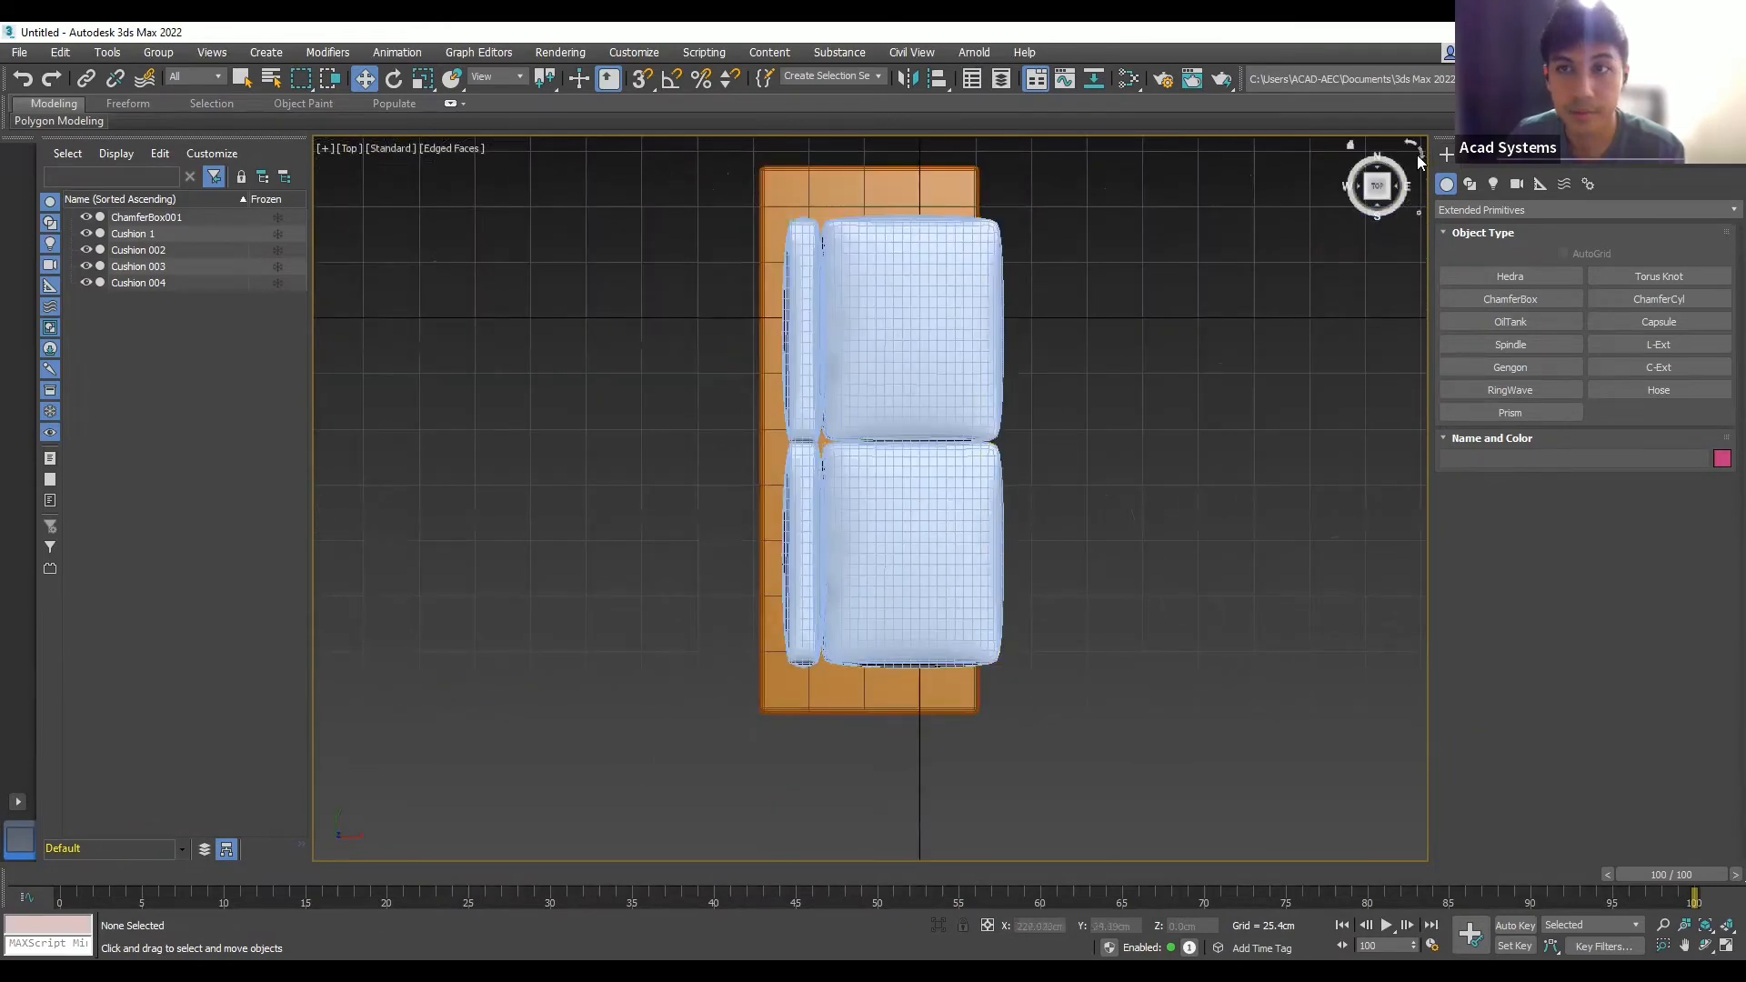
{"action": "left_click", "coordinate": [1418, 154]}
{"action": "scroll", "coordinate": [1012, 447], "scroll_direction": "down", "scroll_amount": 2}
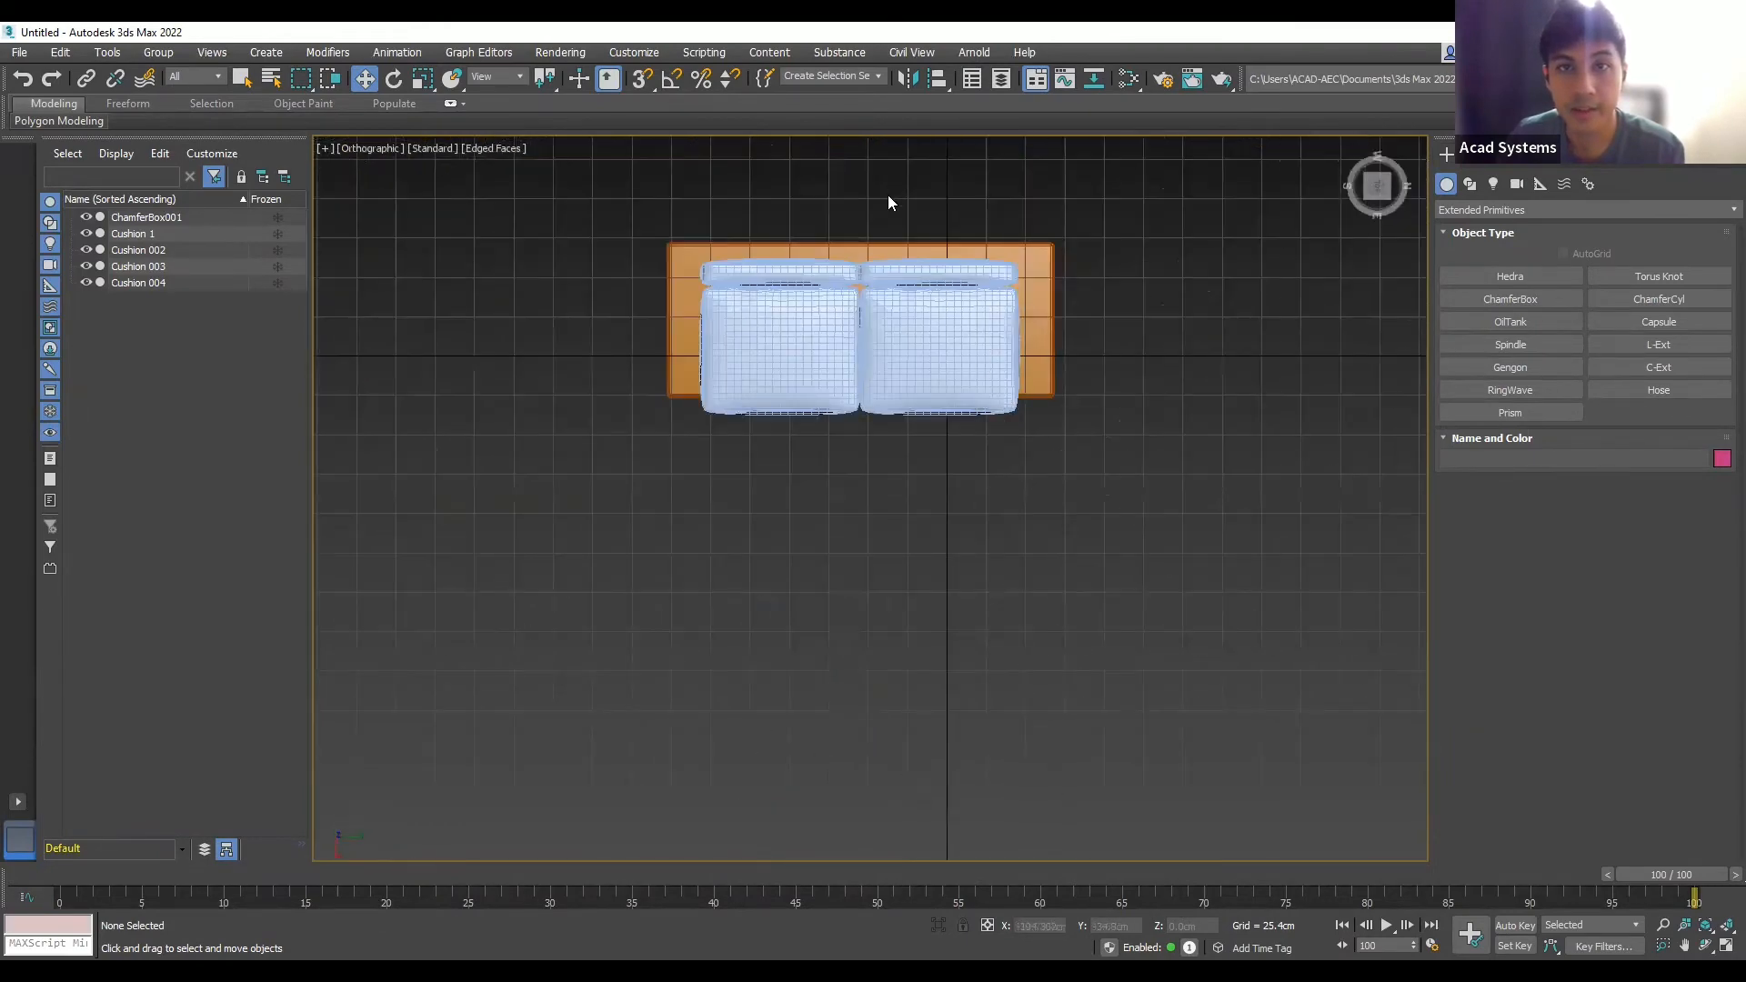
{"action": "scroll", "coordinate": [888, 195], "scroll_direction": "up", "scroll_amount": 4}
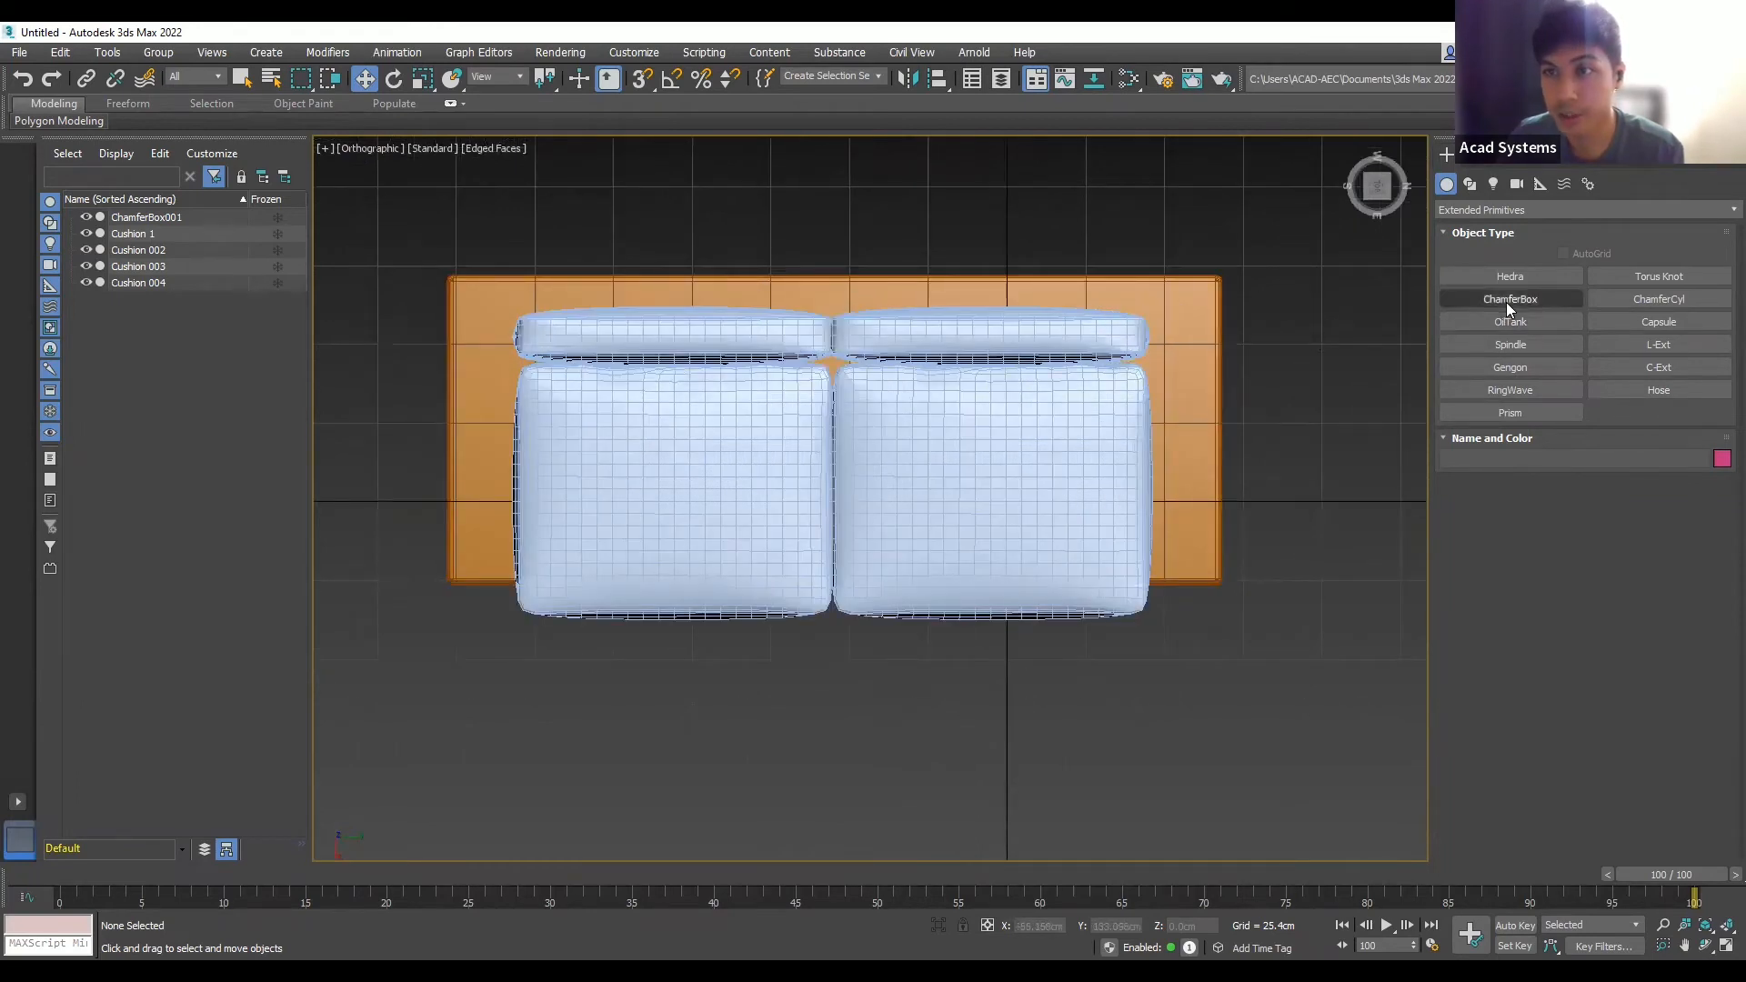
- Draw ChamferBox002, about 247.984 × 12.326 × 12.326 cm, along the base's back edge
{"action": "left_click", "coordinate": [1506, 300]}
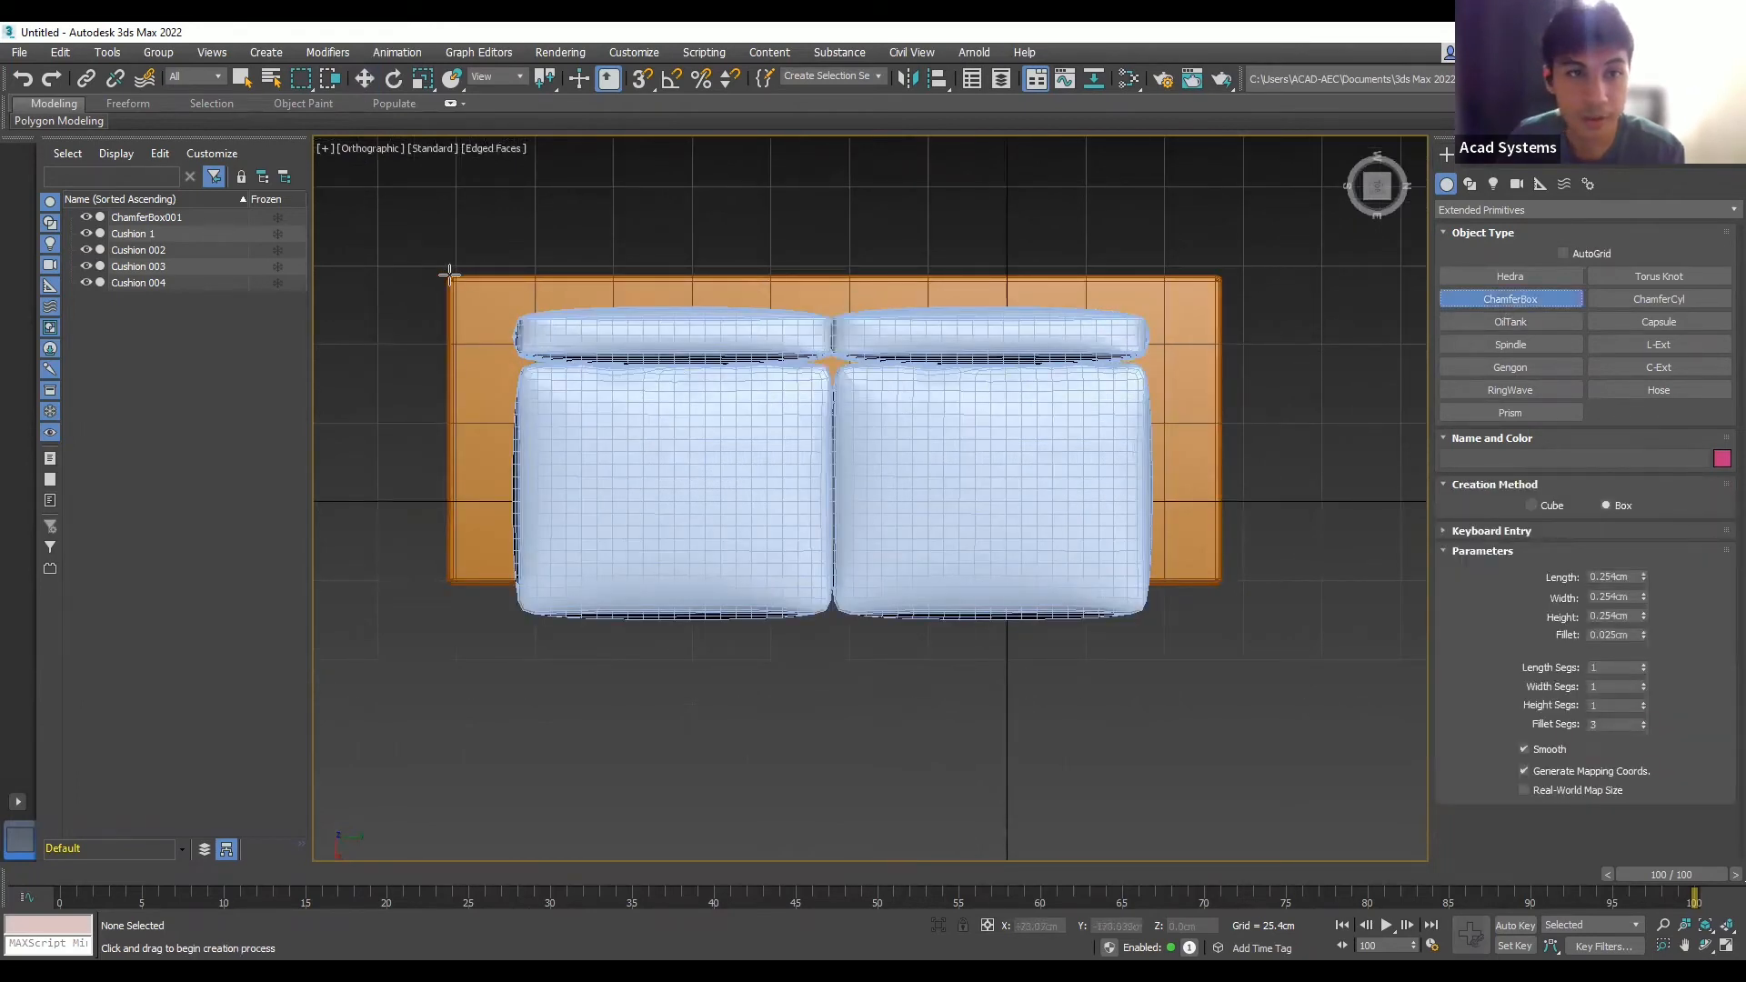
{"action": "left_click_drag", "start_coordinate": [450, 276], "coordinate": [1221, 316]}
{"action": "left_click", "coordinate": [1231, 277]}
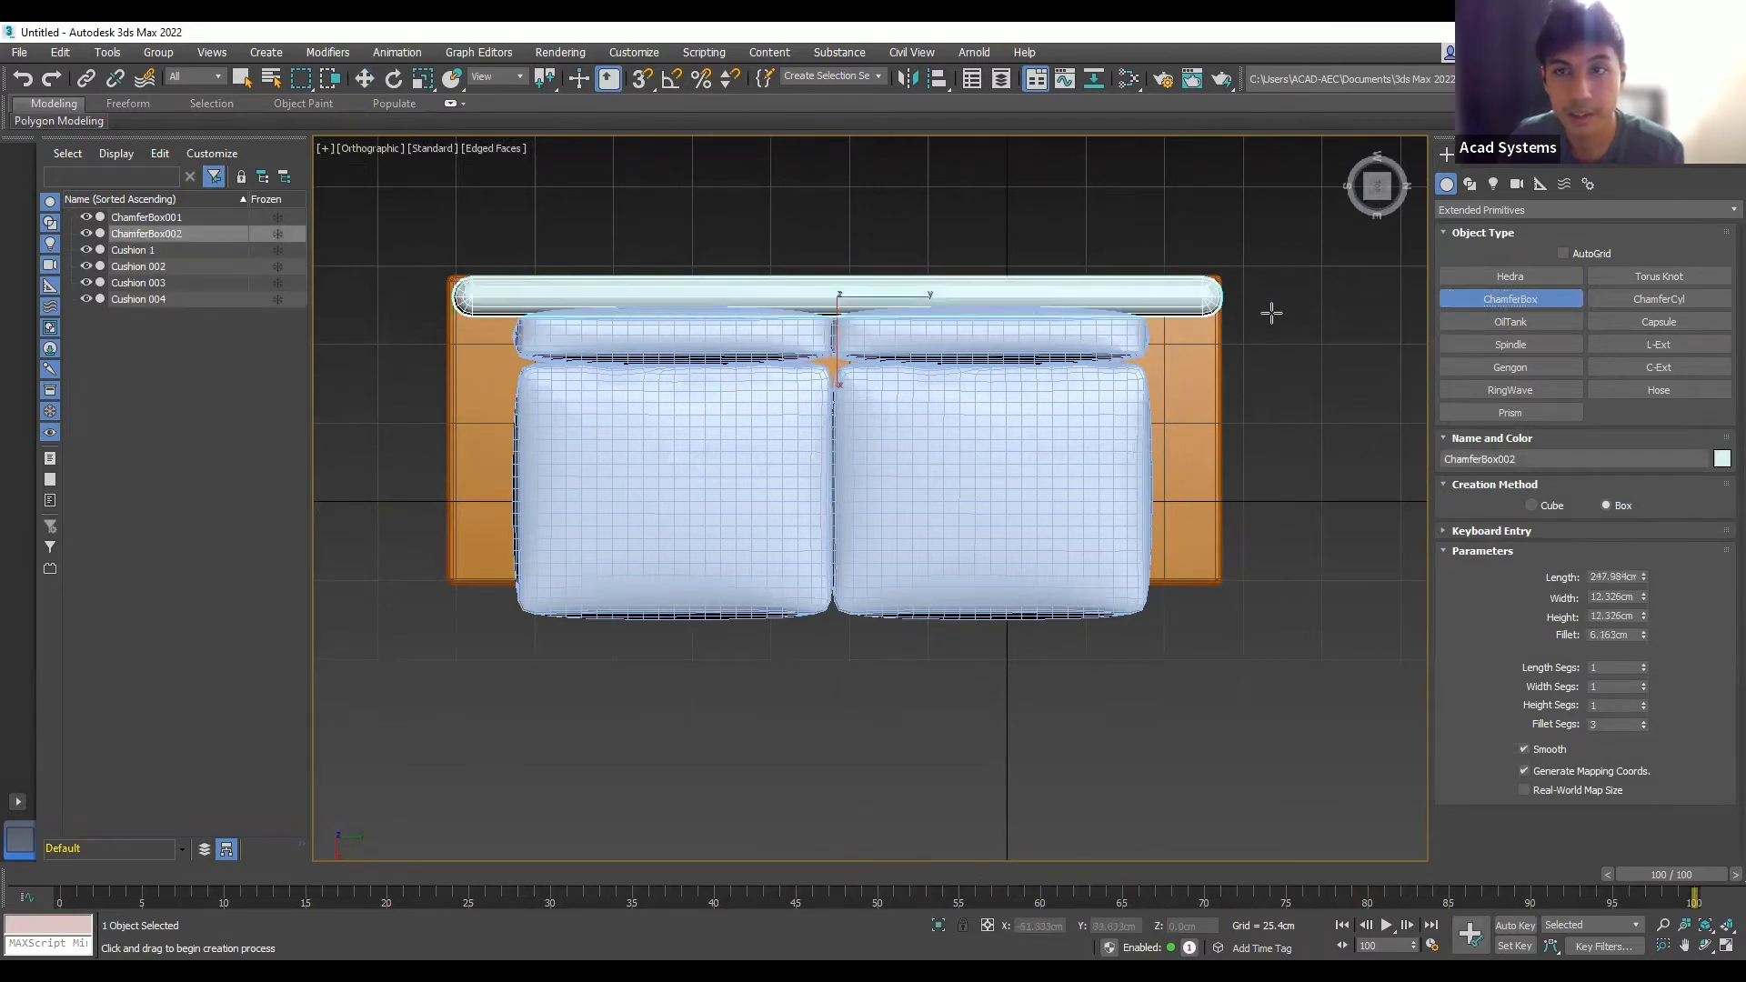
{"action": "middle_click_drag", "start_coordinate": [1298, 421], "coordinate": [1219, 428]}
{"action": "left_click", "coordinate": [1267, 409]}
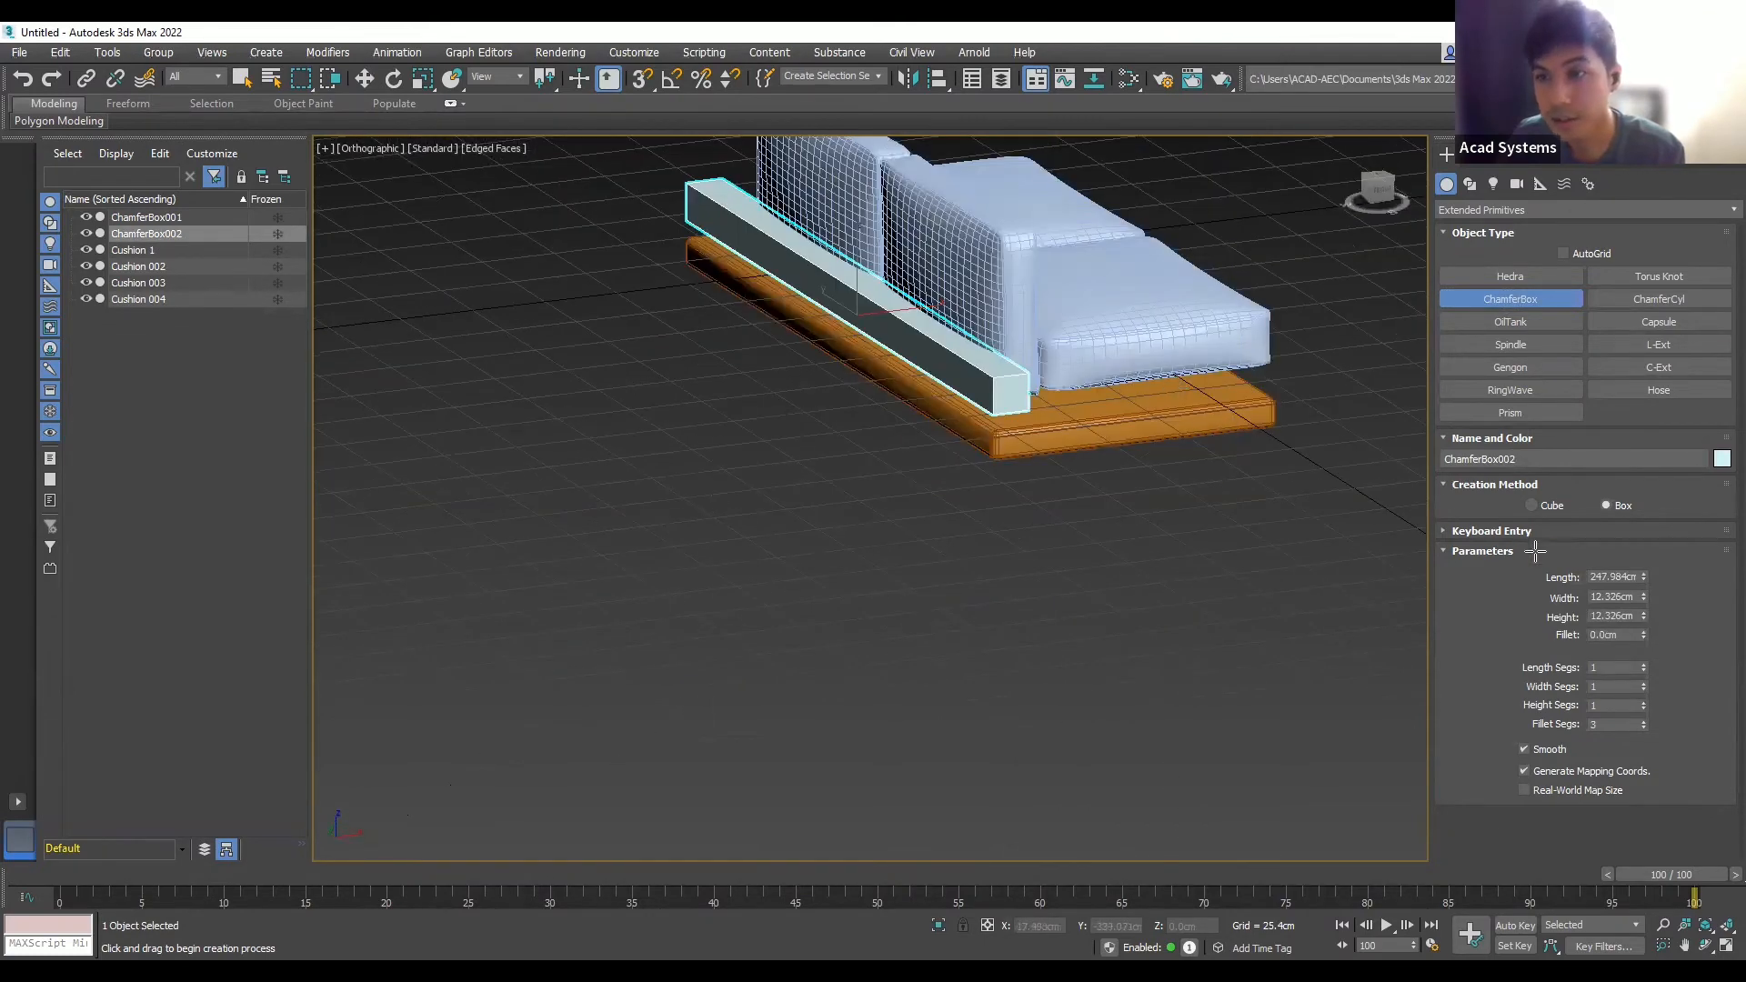
- Set ChamferBox002 to Length 250, Width 12, Height 30 and Fillet 2
{"action": "left_click", "coordinate": [1618, 577]}
{"action": "type", "text": "2"}
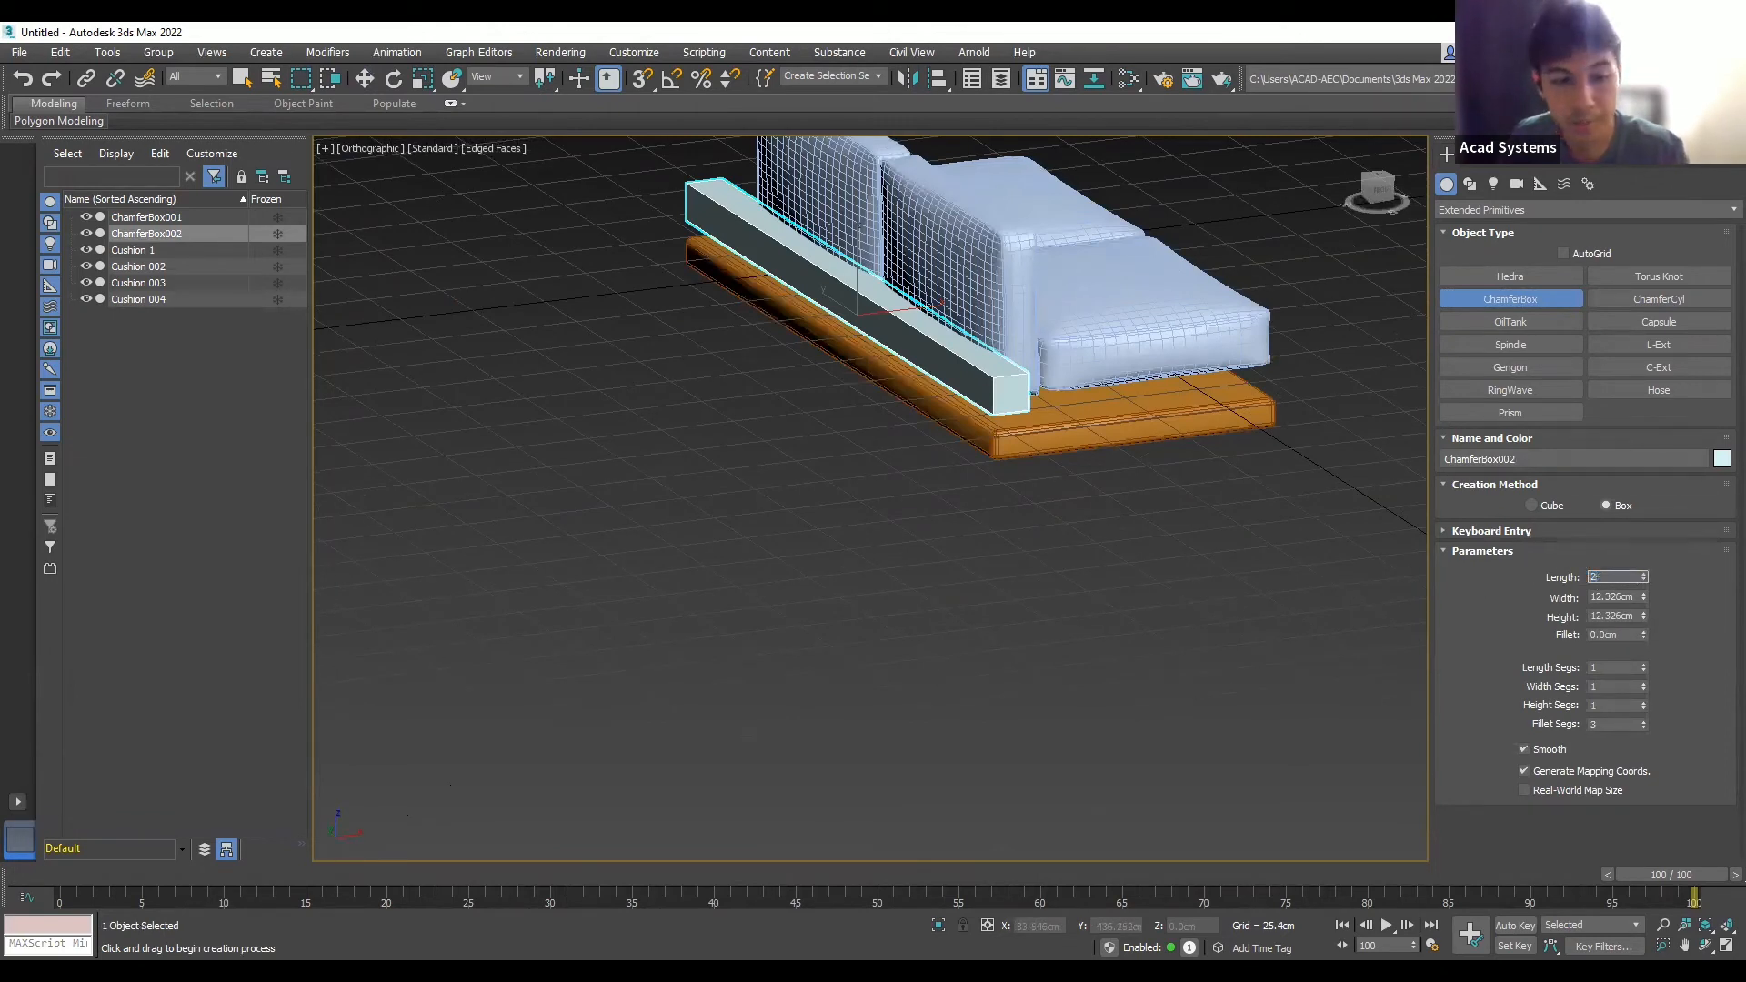
{"action": "type", "text": "50"}
{"action": "left_click", "coordinate": [1634, 597]}
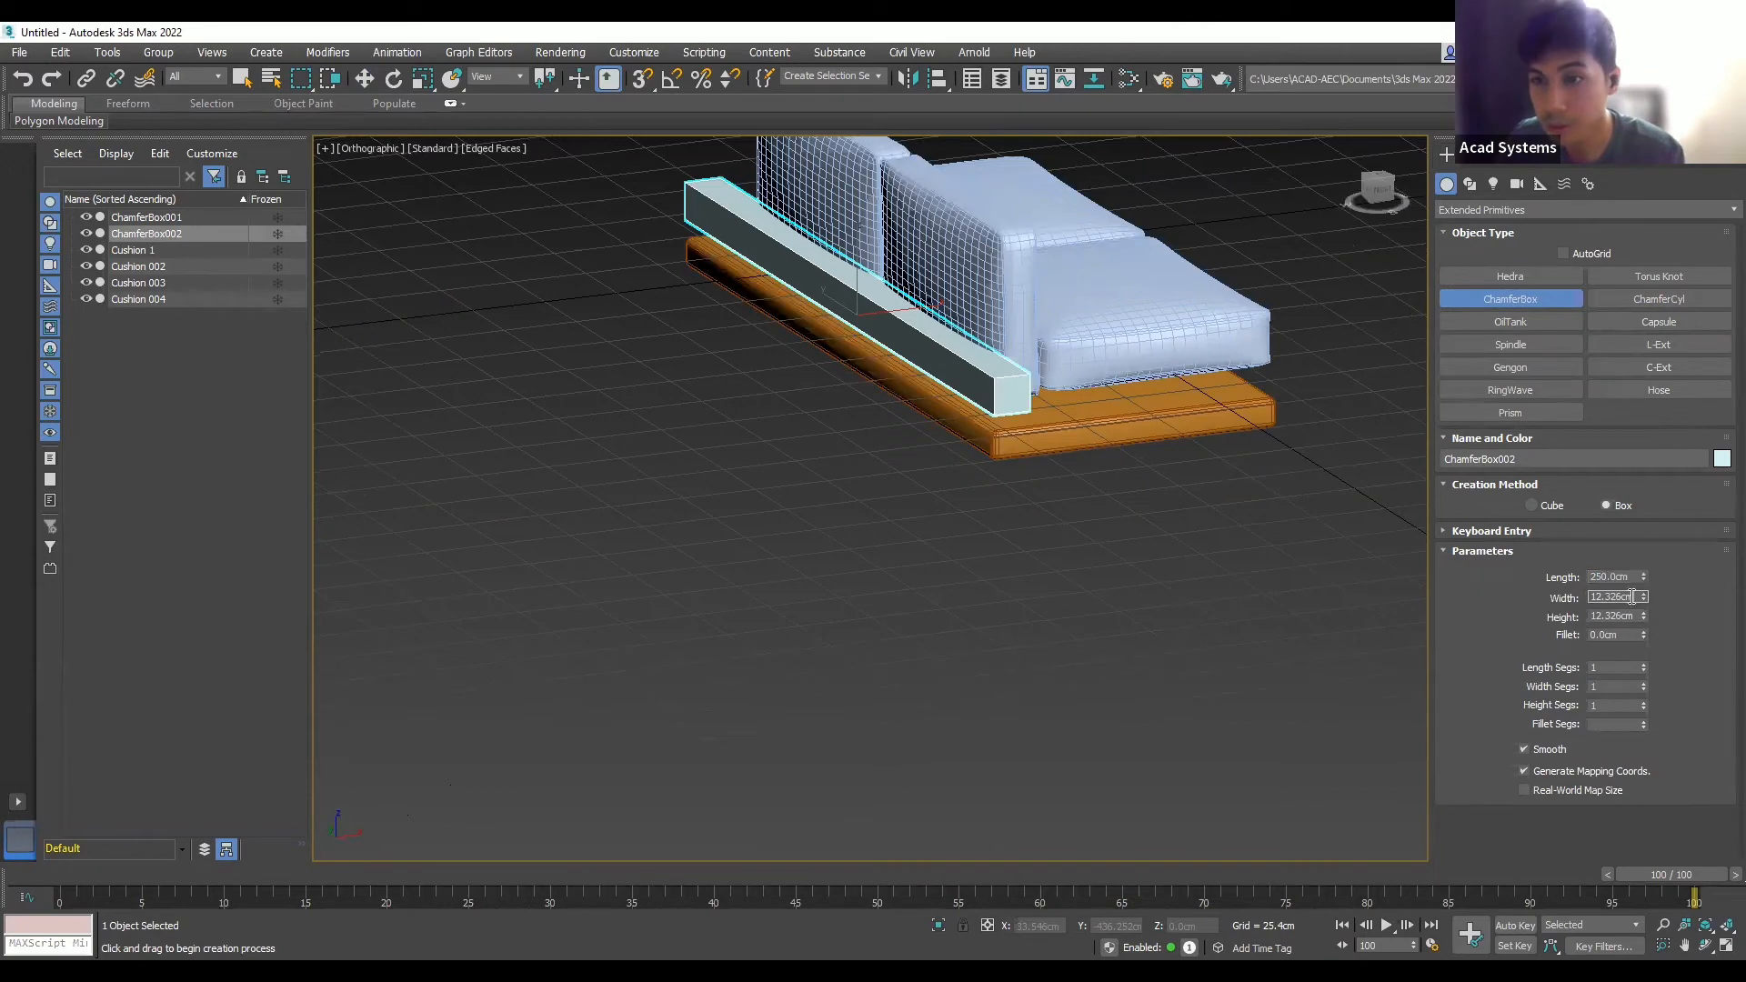
{"action": "left_click_drag", "start_coordinate": [1599, 599], "coordinate": [1543, 596]}
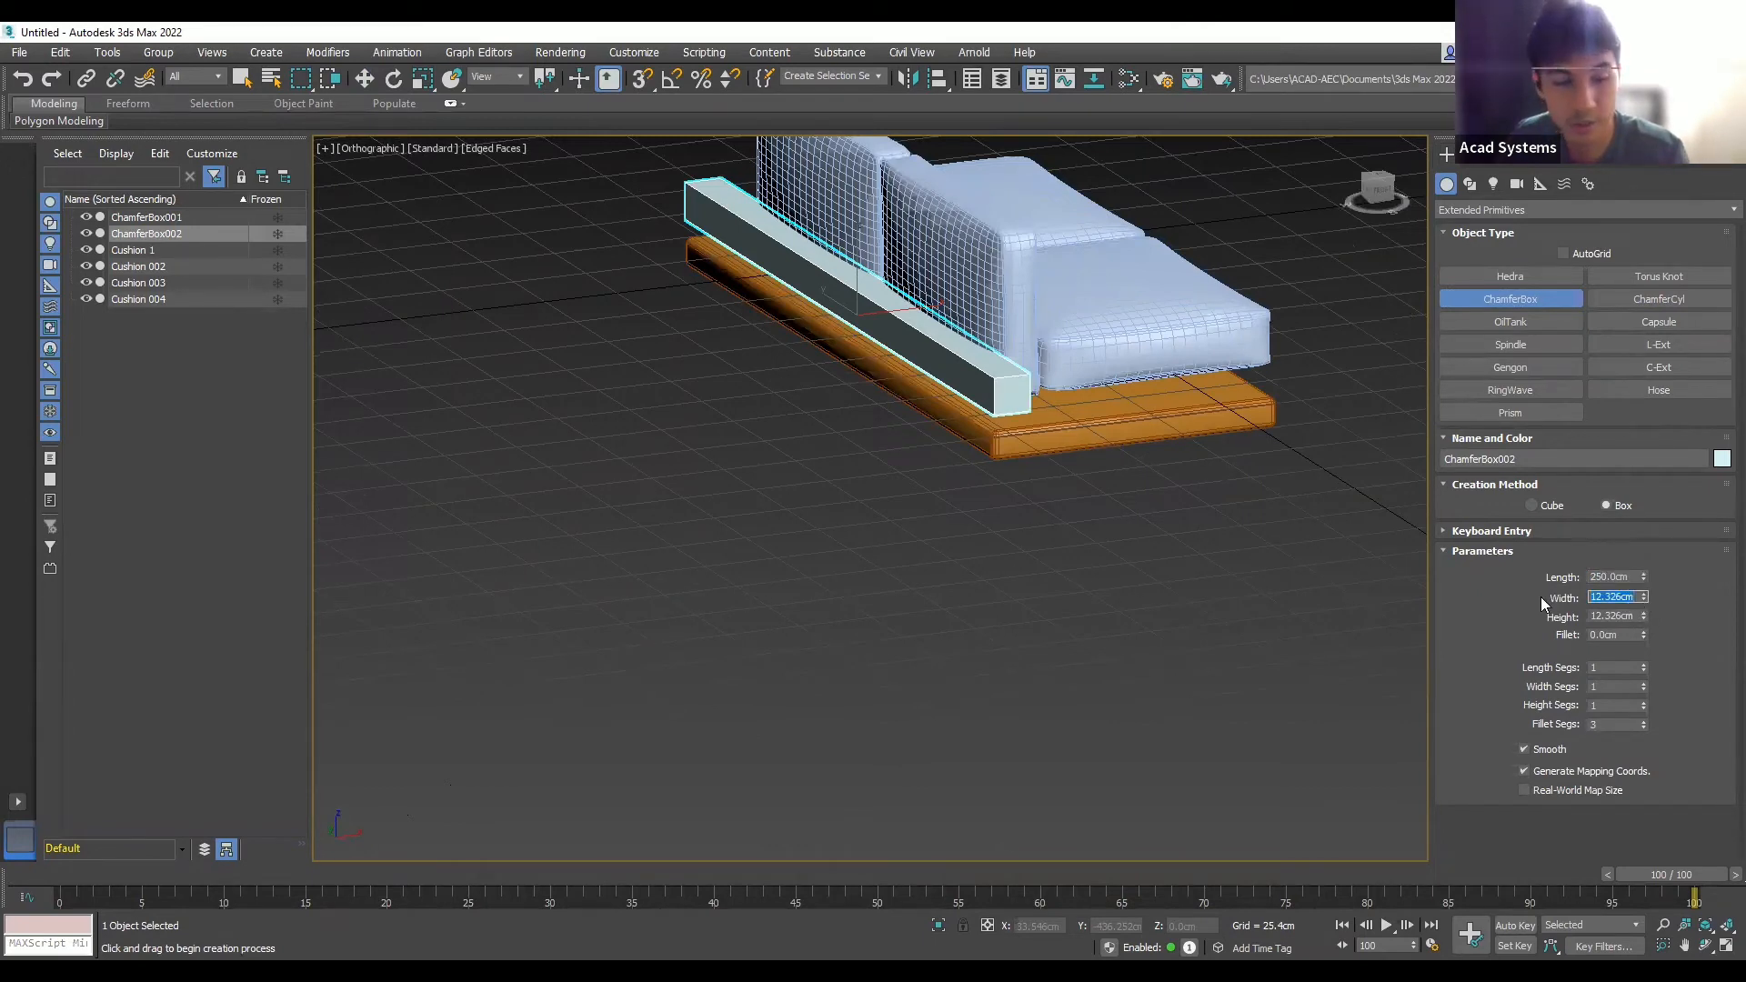
{"action": "type", "text": "12"}
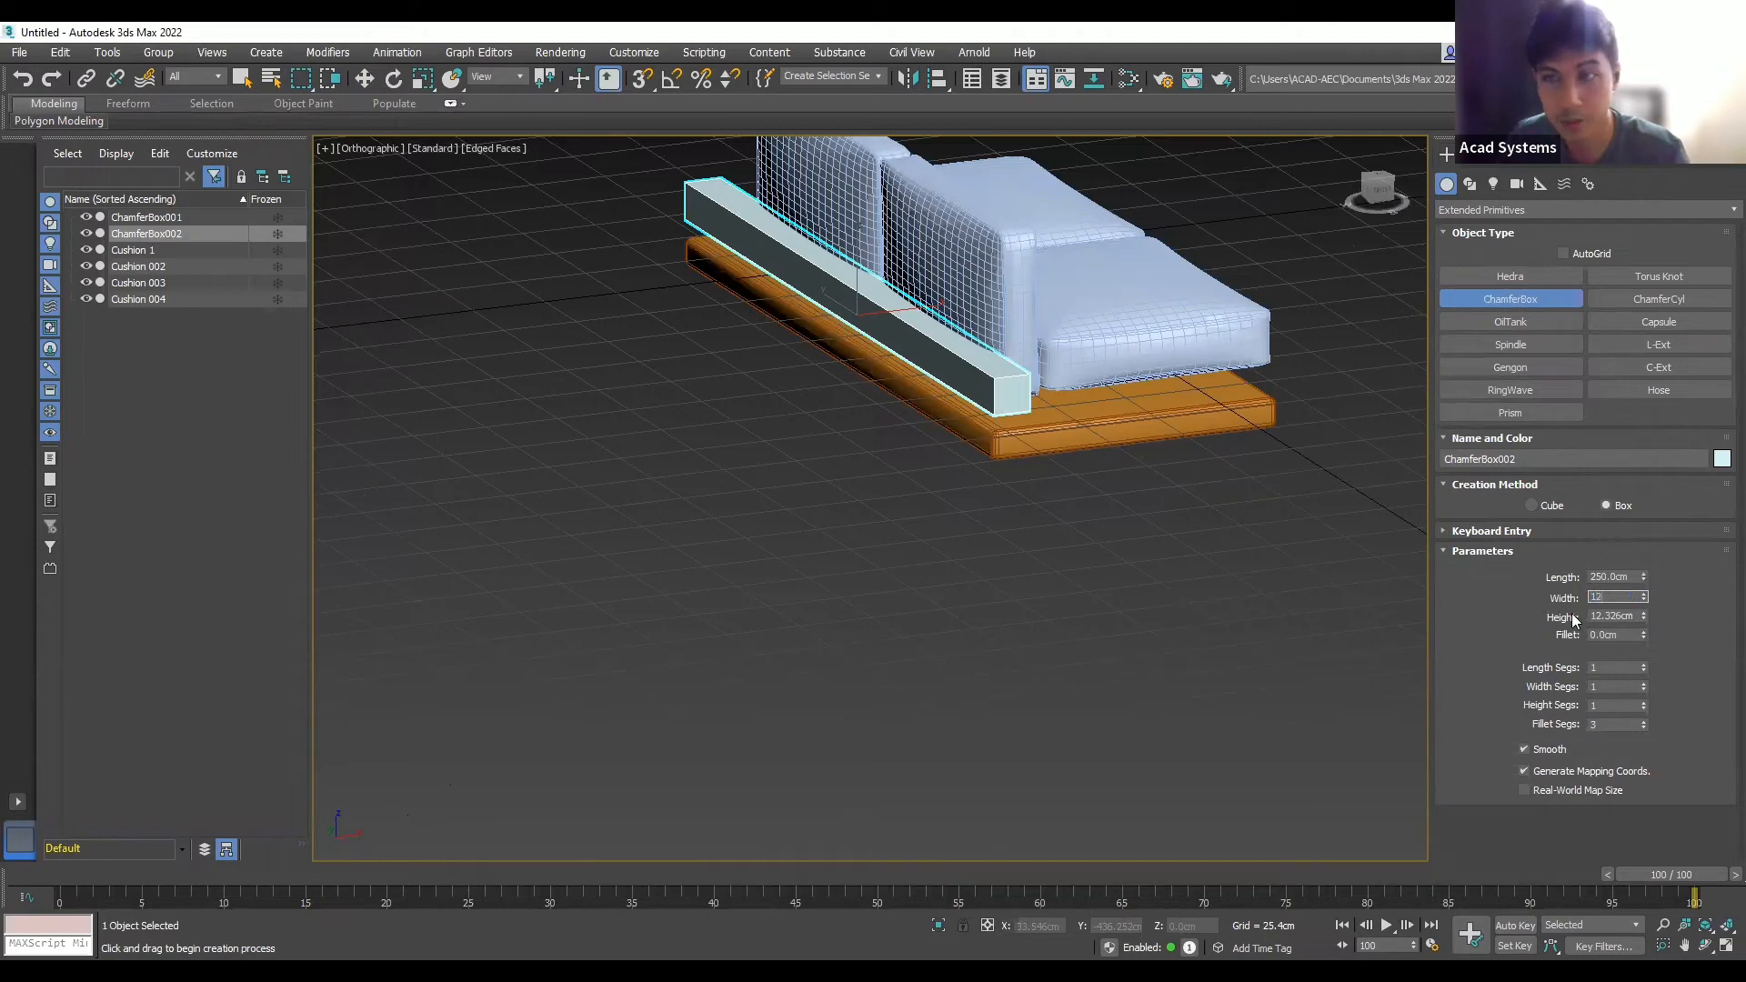
{"action": "left_click", "coordinate": [1626, 616]}
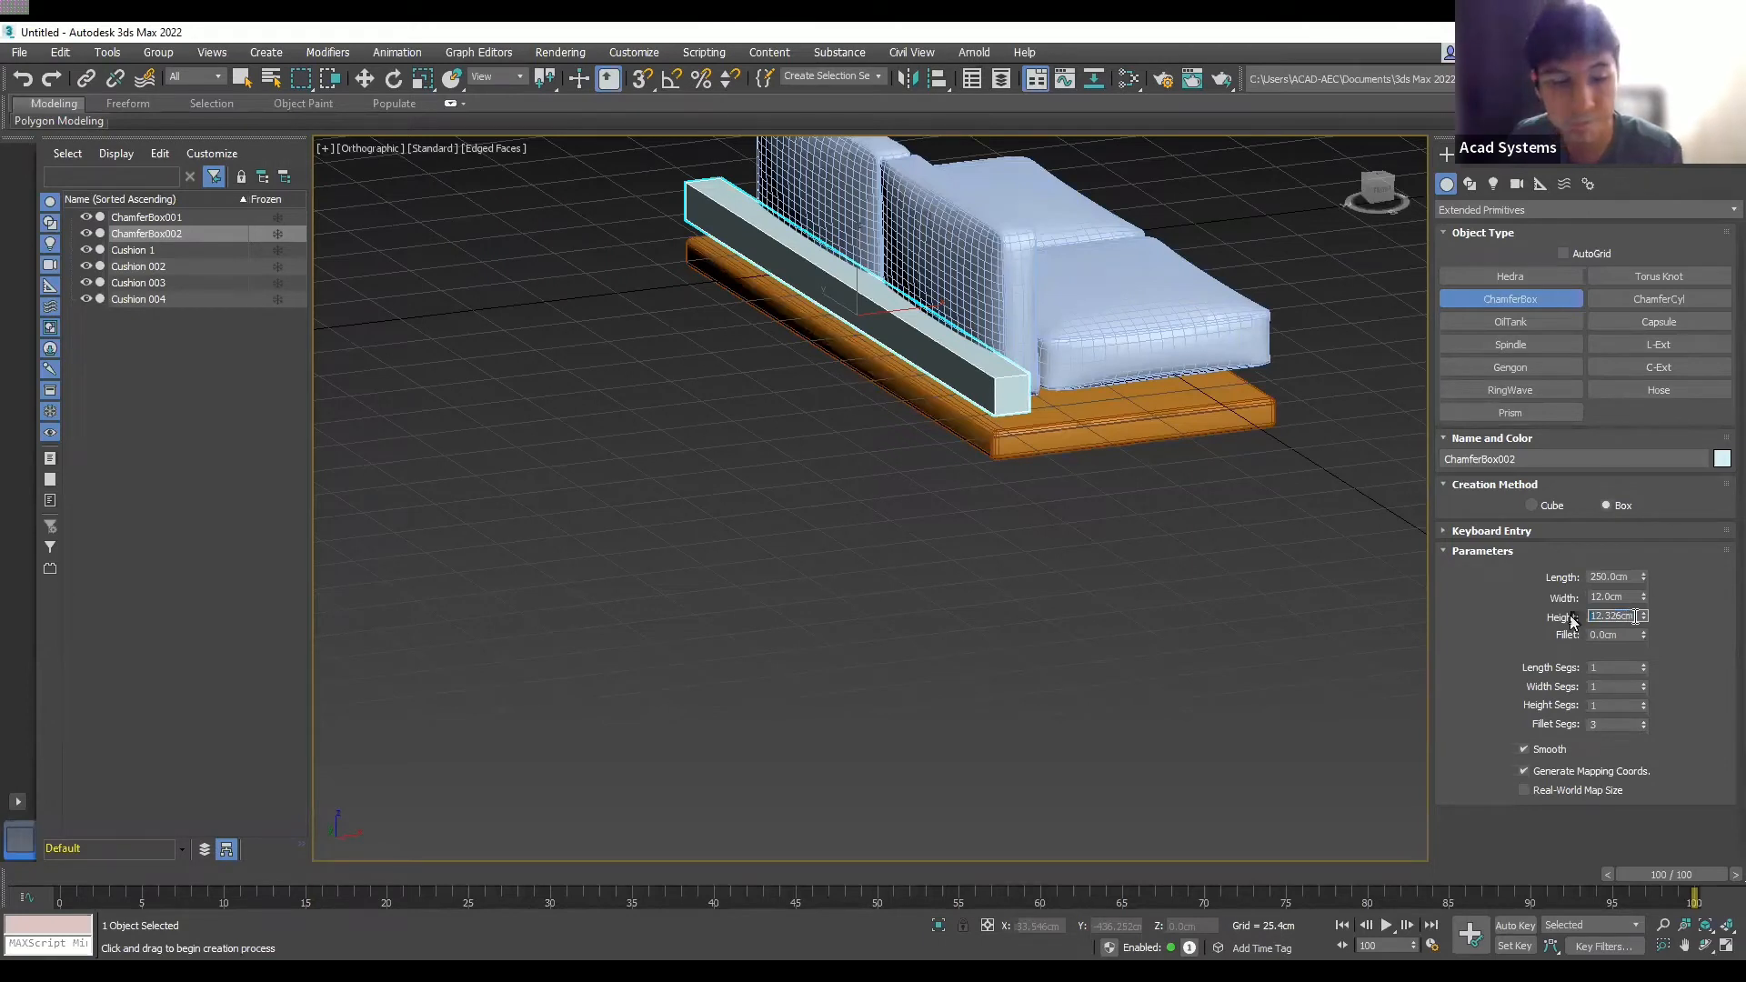
{"action": "type", "text": "30"}
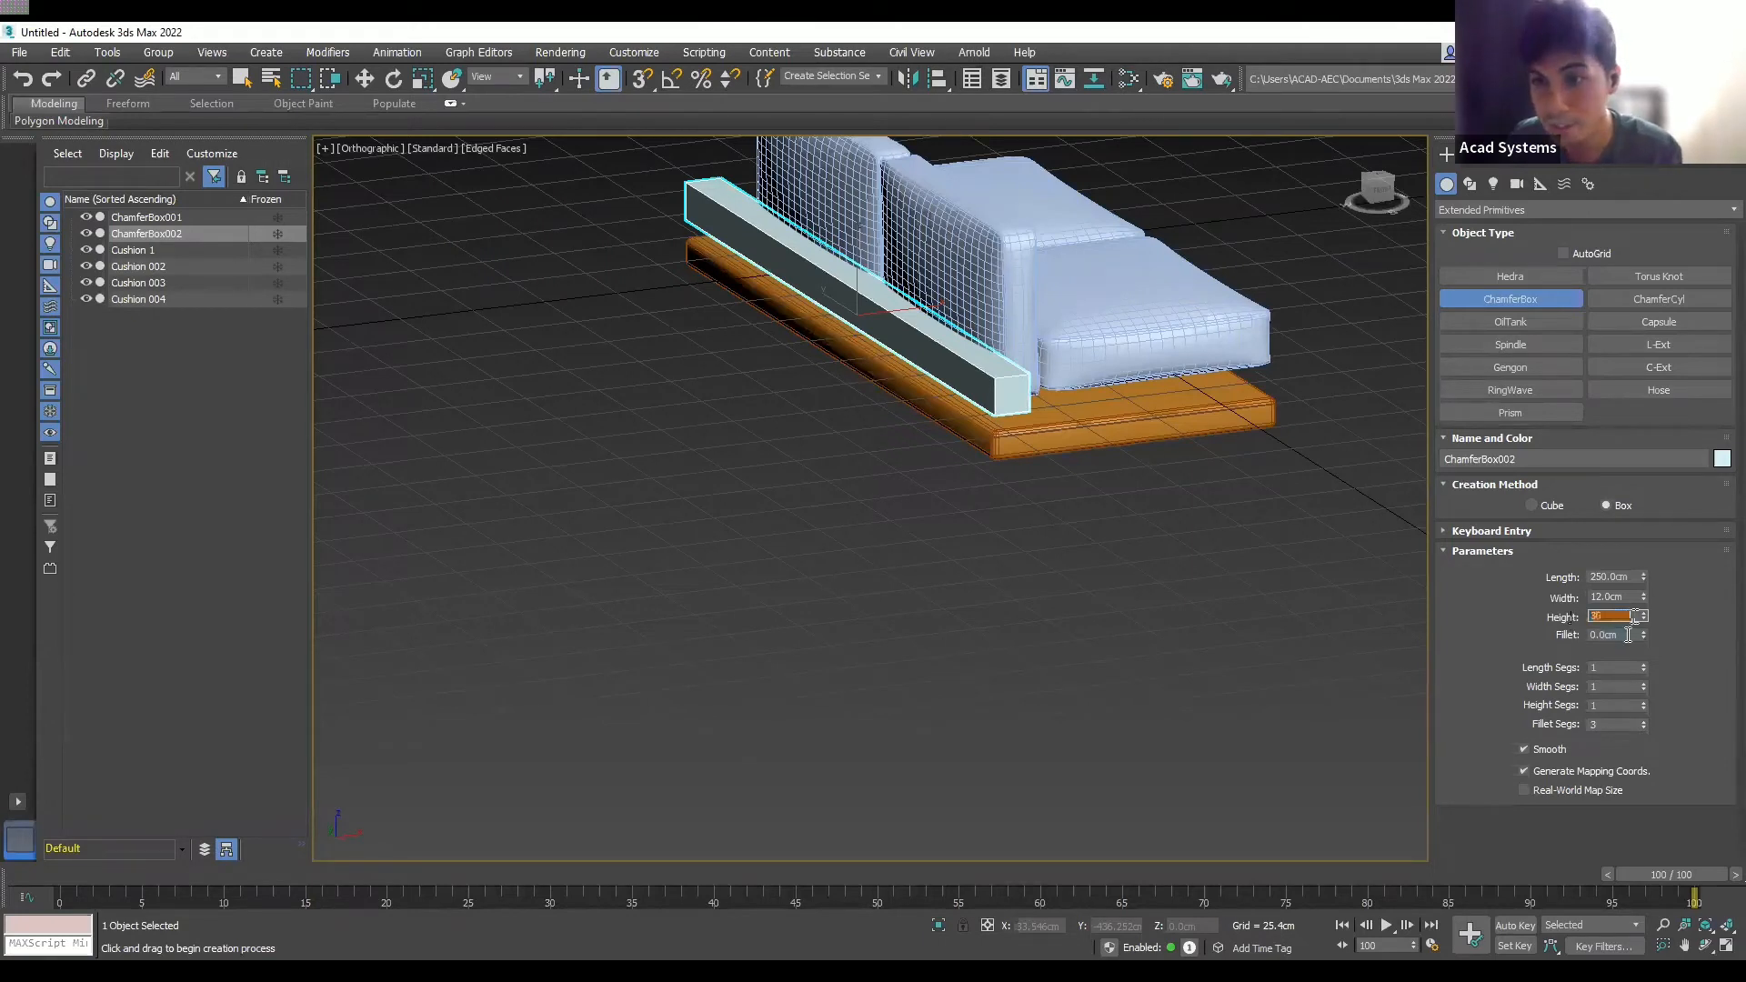
{"action": "left_click", "coordinate": [1628, 635]}
{"action": "type", "text": "2"}
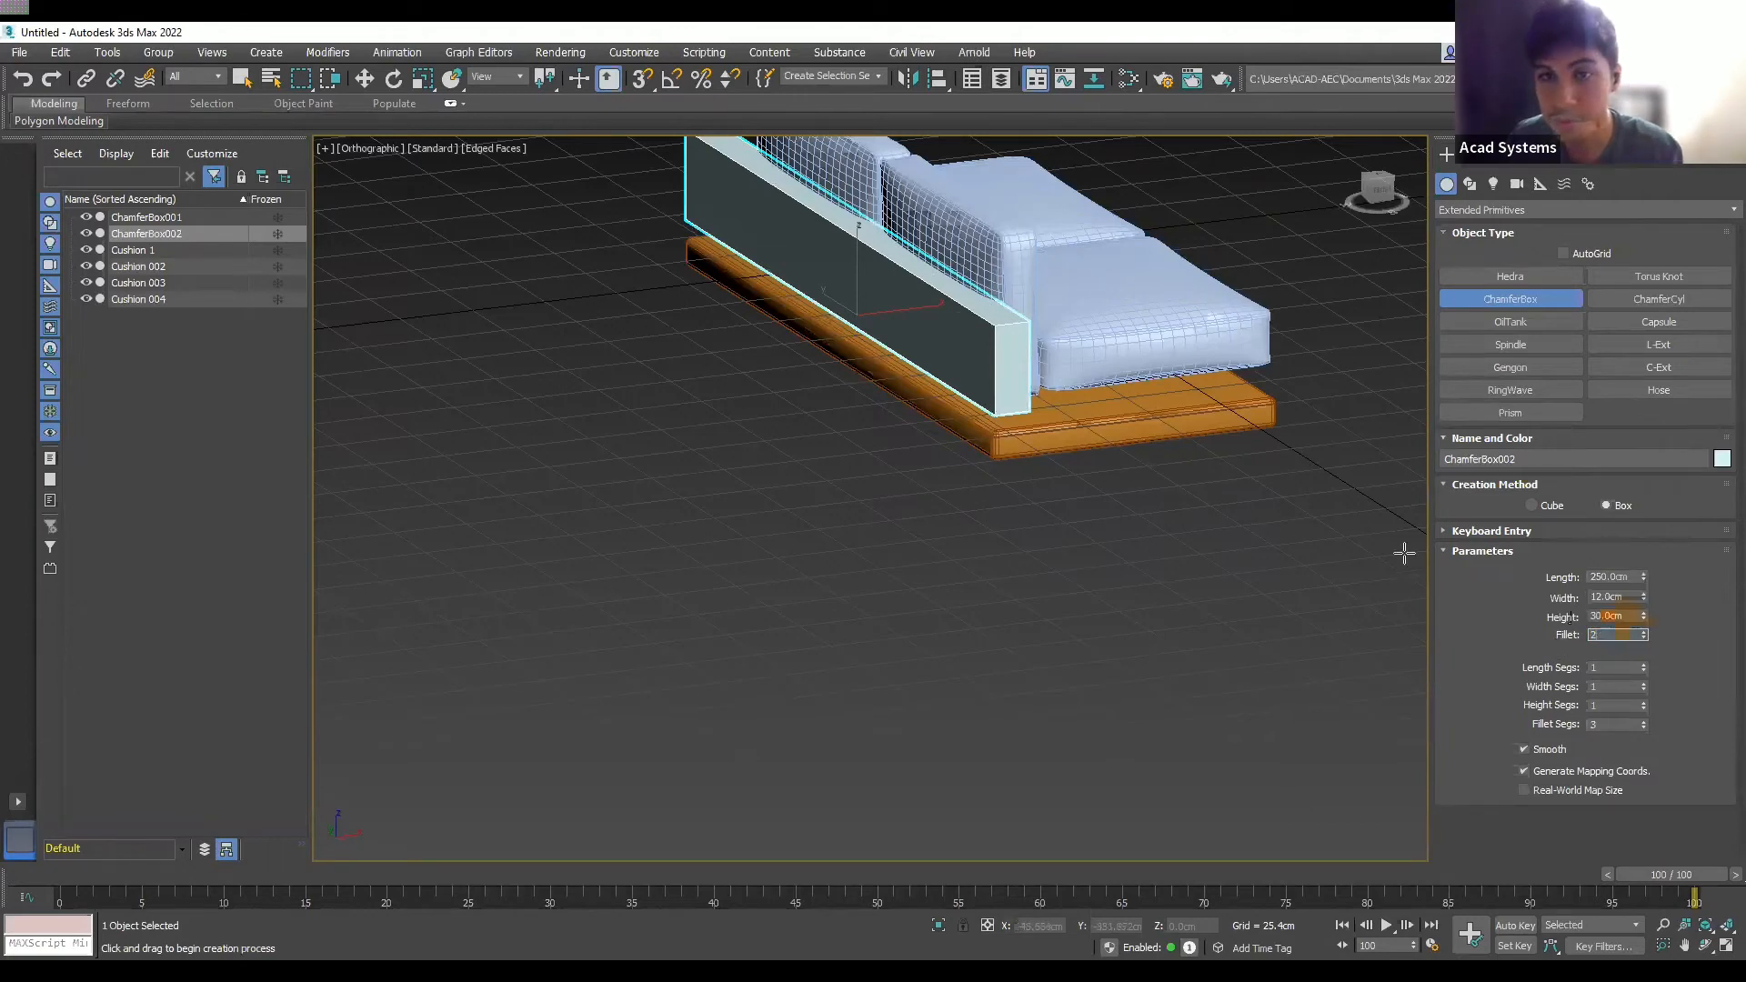
{"action": "left_click", "coordinate": [1320, 496]}
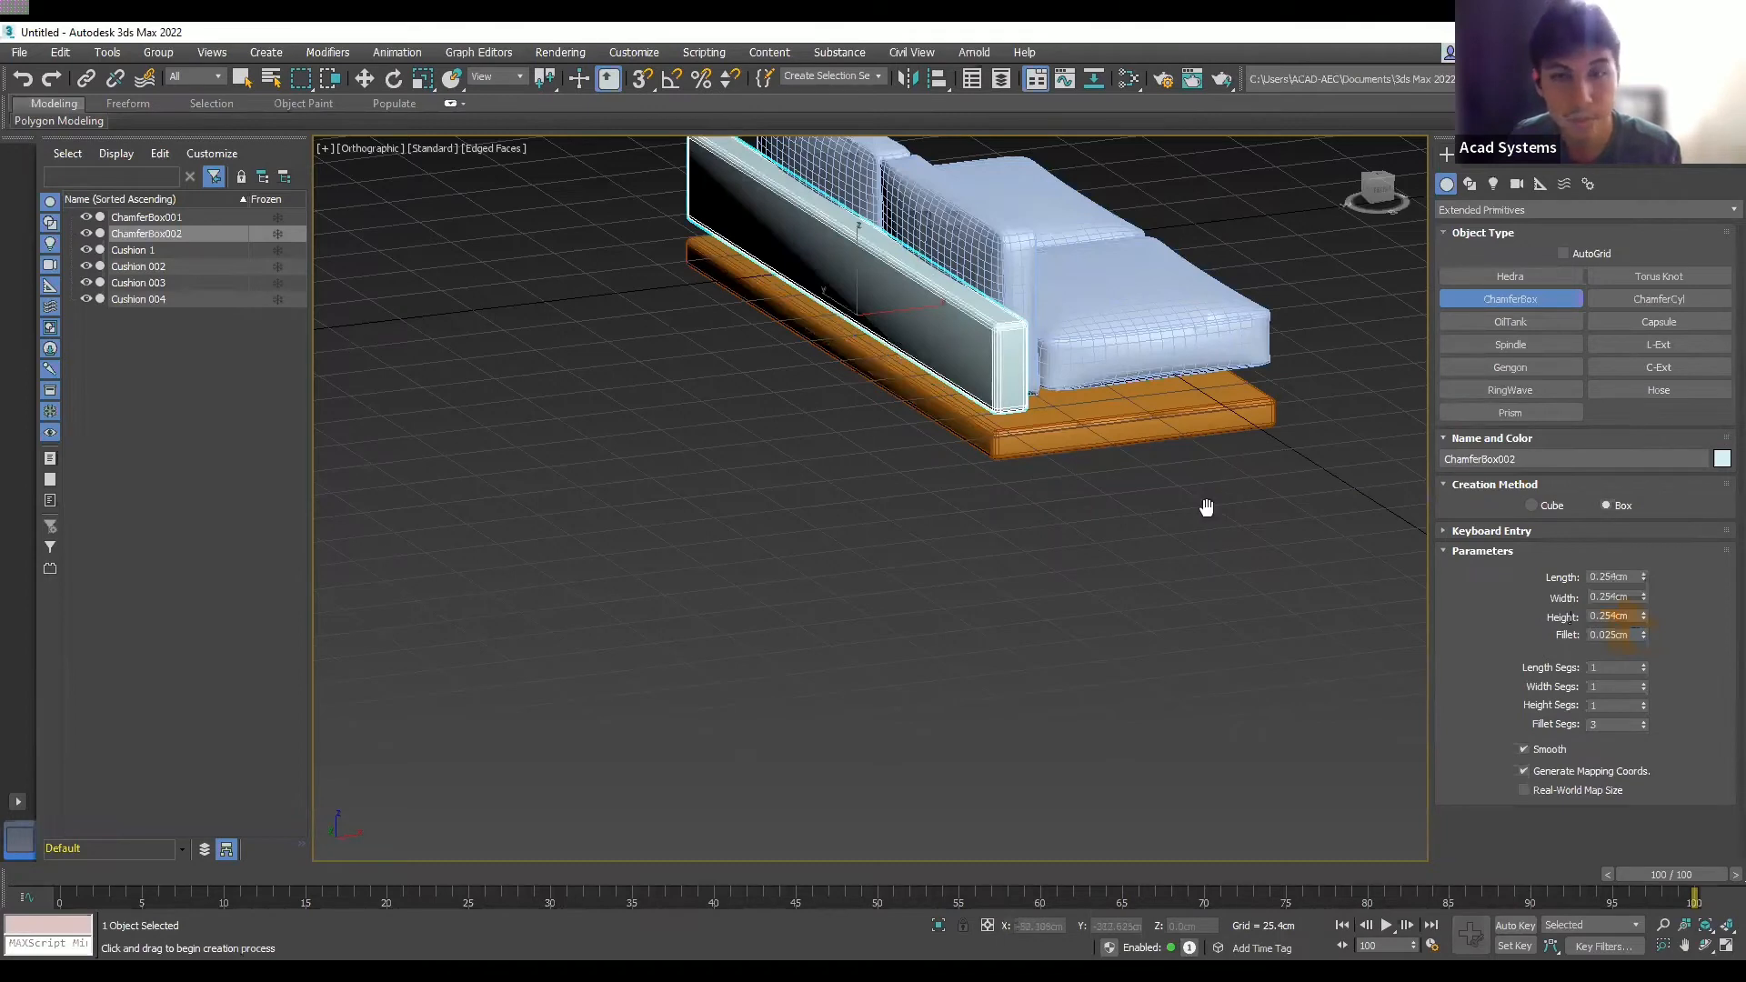
{"action": "middle_click_drag", "start_coordinate": [1206, 507], "coordinate": [1195, 499]}
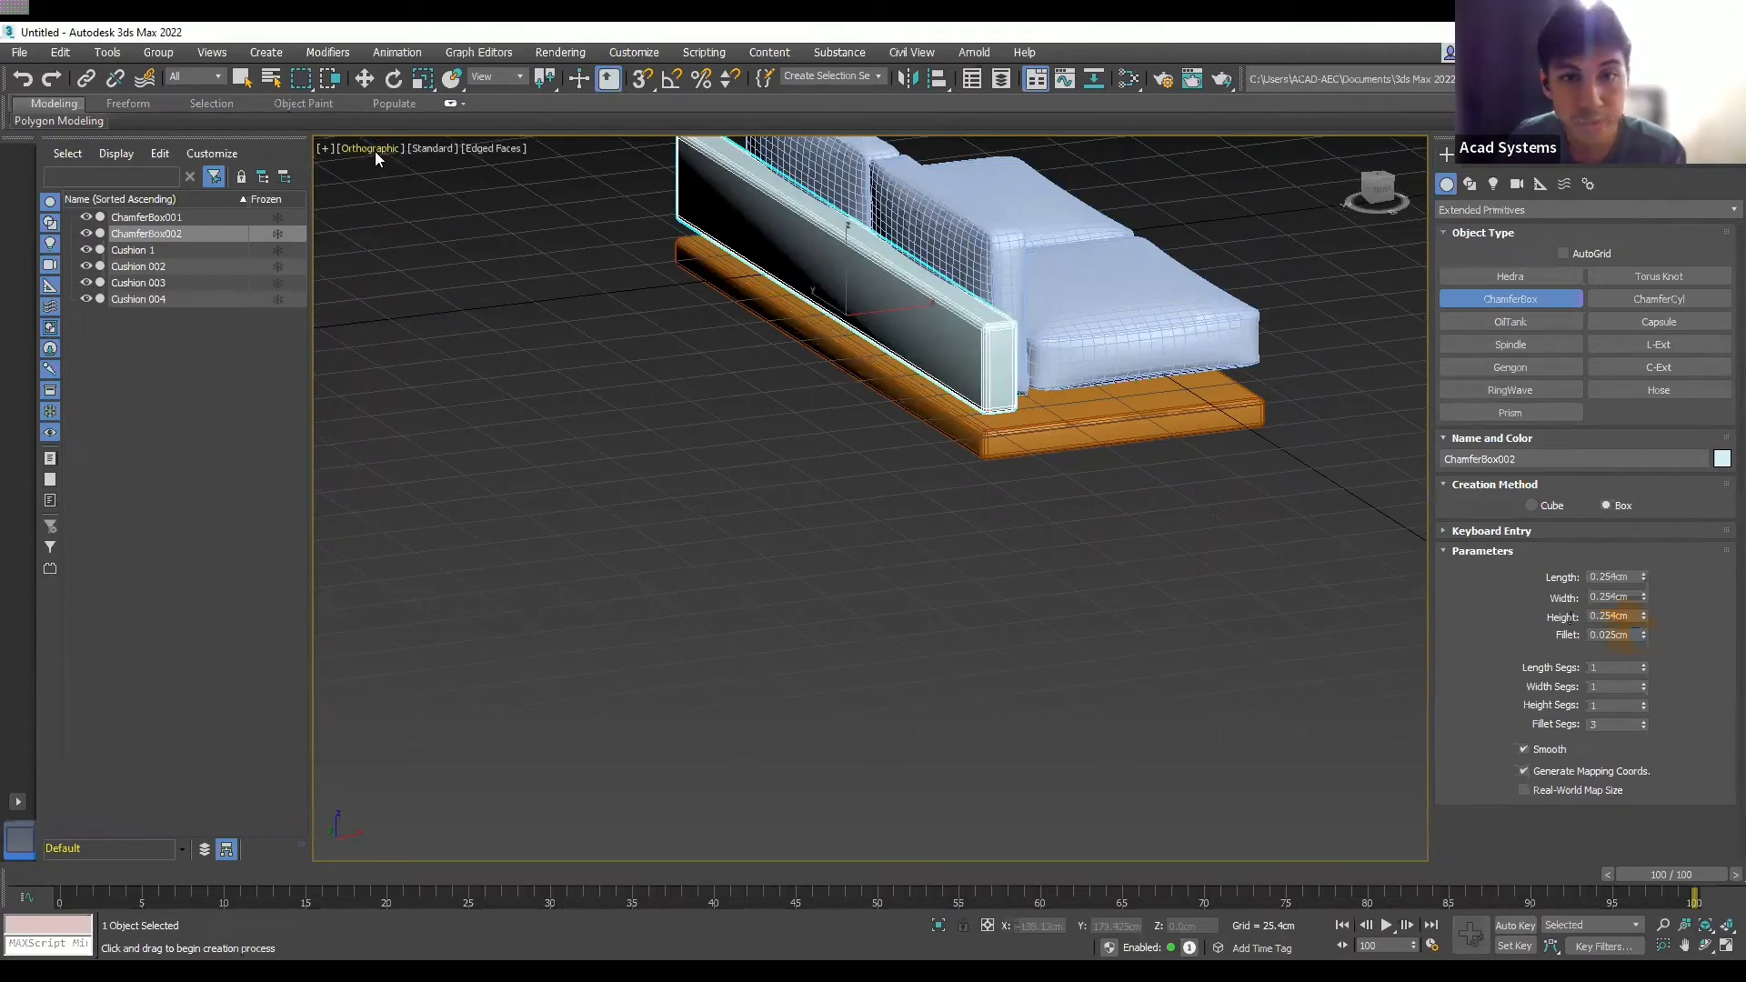
- In the Front view, lower the back panel onto the orange base, nudging it slightly left
{"action": "key", "text": "f"}
{"action": "scroll", "coordinate": [791, 418], "scroll_direction": "down", "scroll_amount": 2}
{"action": "scroll", "coordinate": [820, 440], "scroll_direction": "up", "scroll_amount": 2}
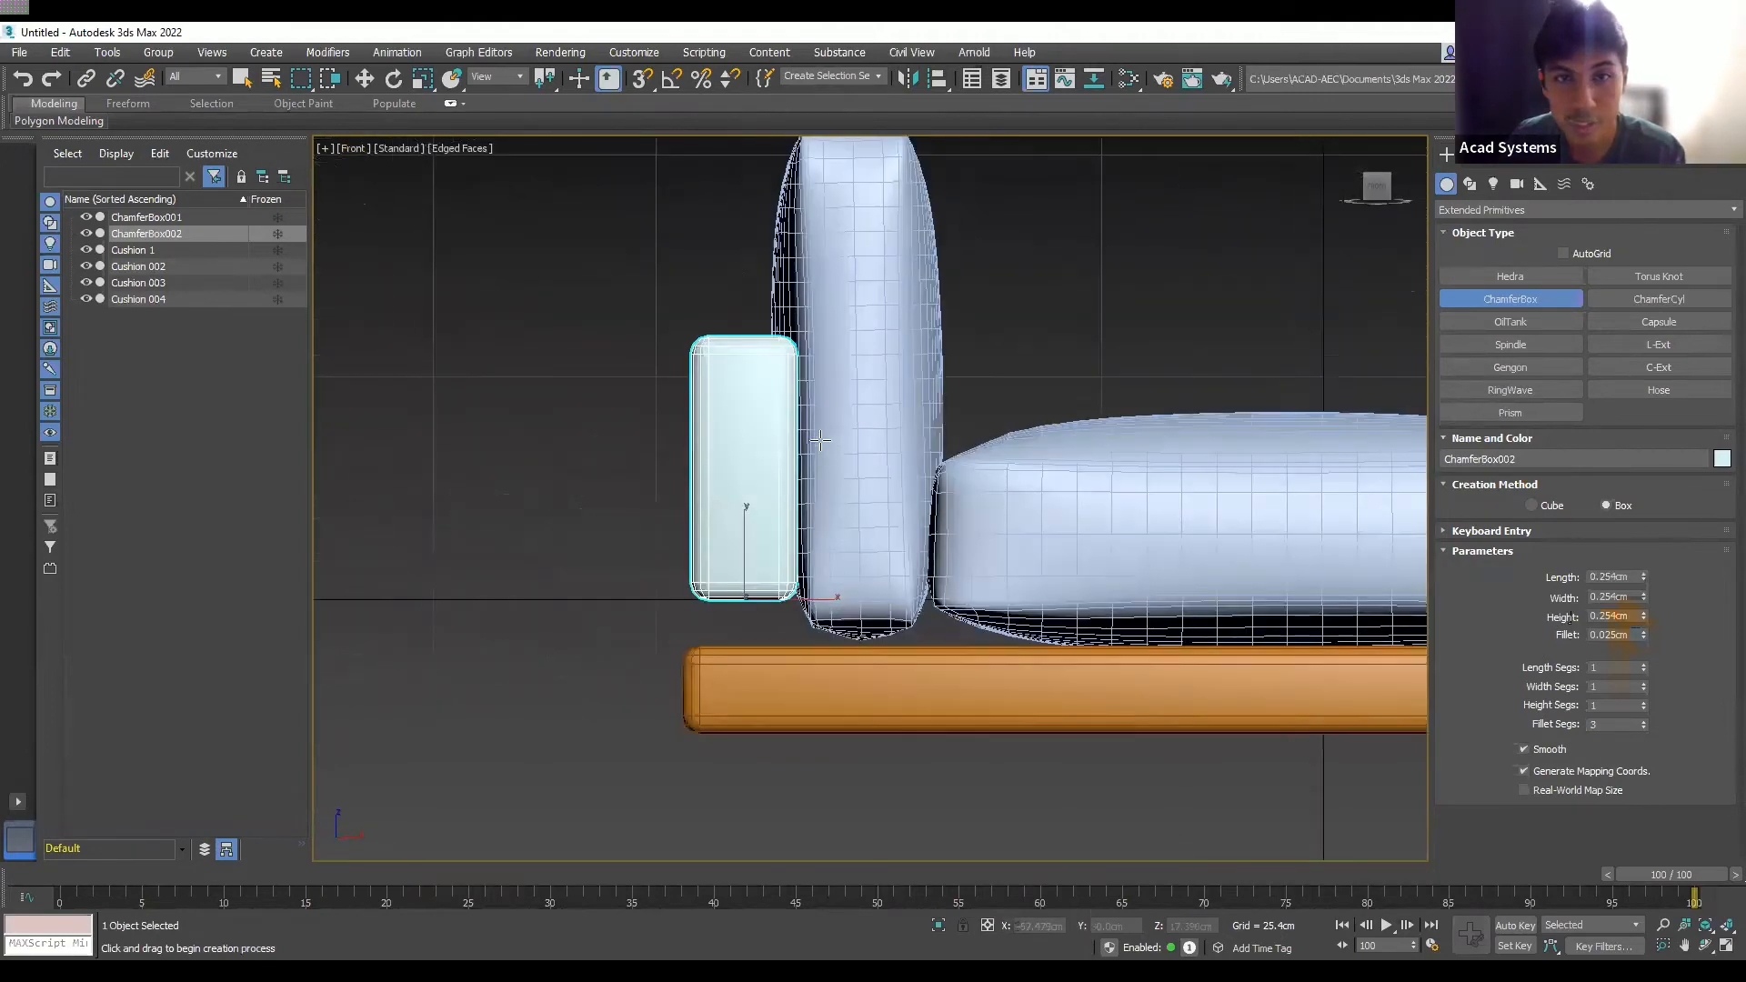
{"action": "right_click", "coordinate": [664, 357]}
{"action": "left_click", "coordinate": [363, 80]}
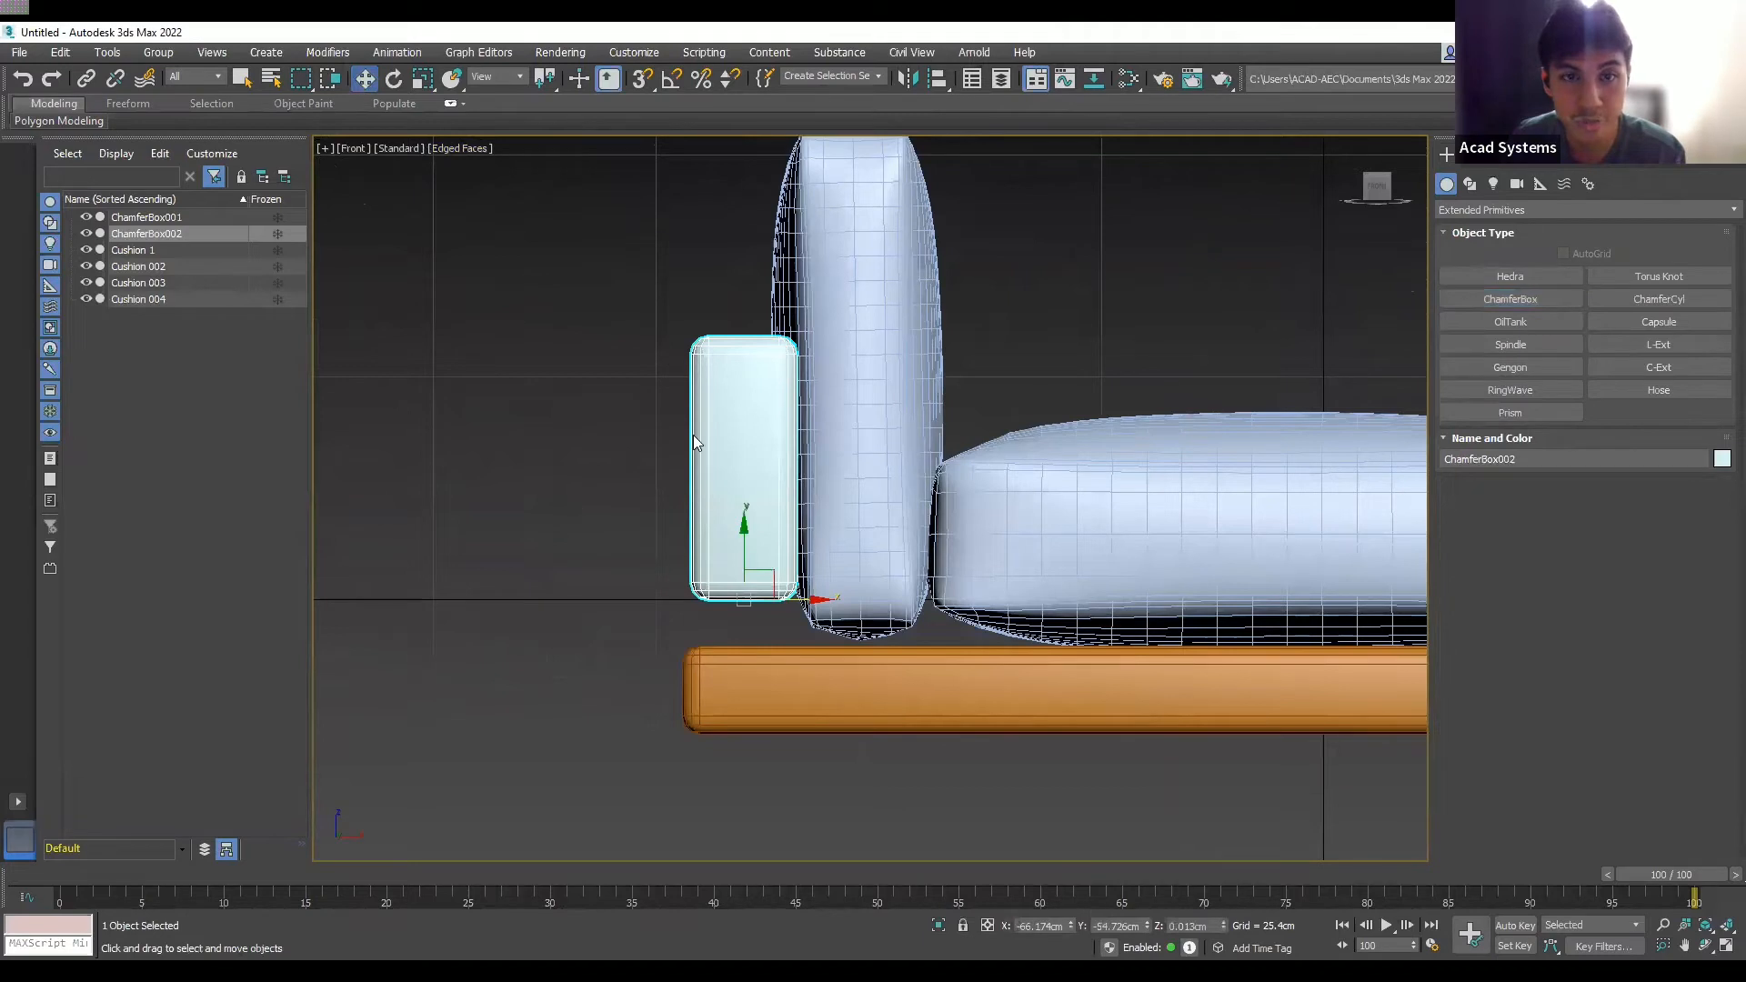
{"action": "left_click_drag", "start_coordinate": [745, 535], "coordinate": [745, 580]}
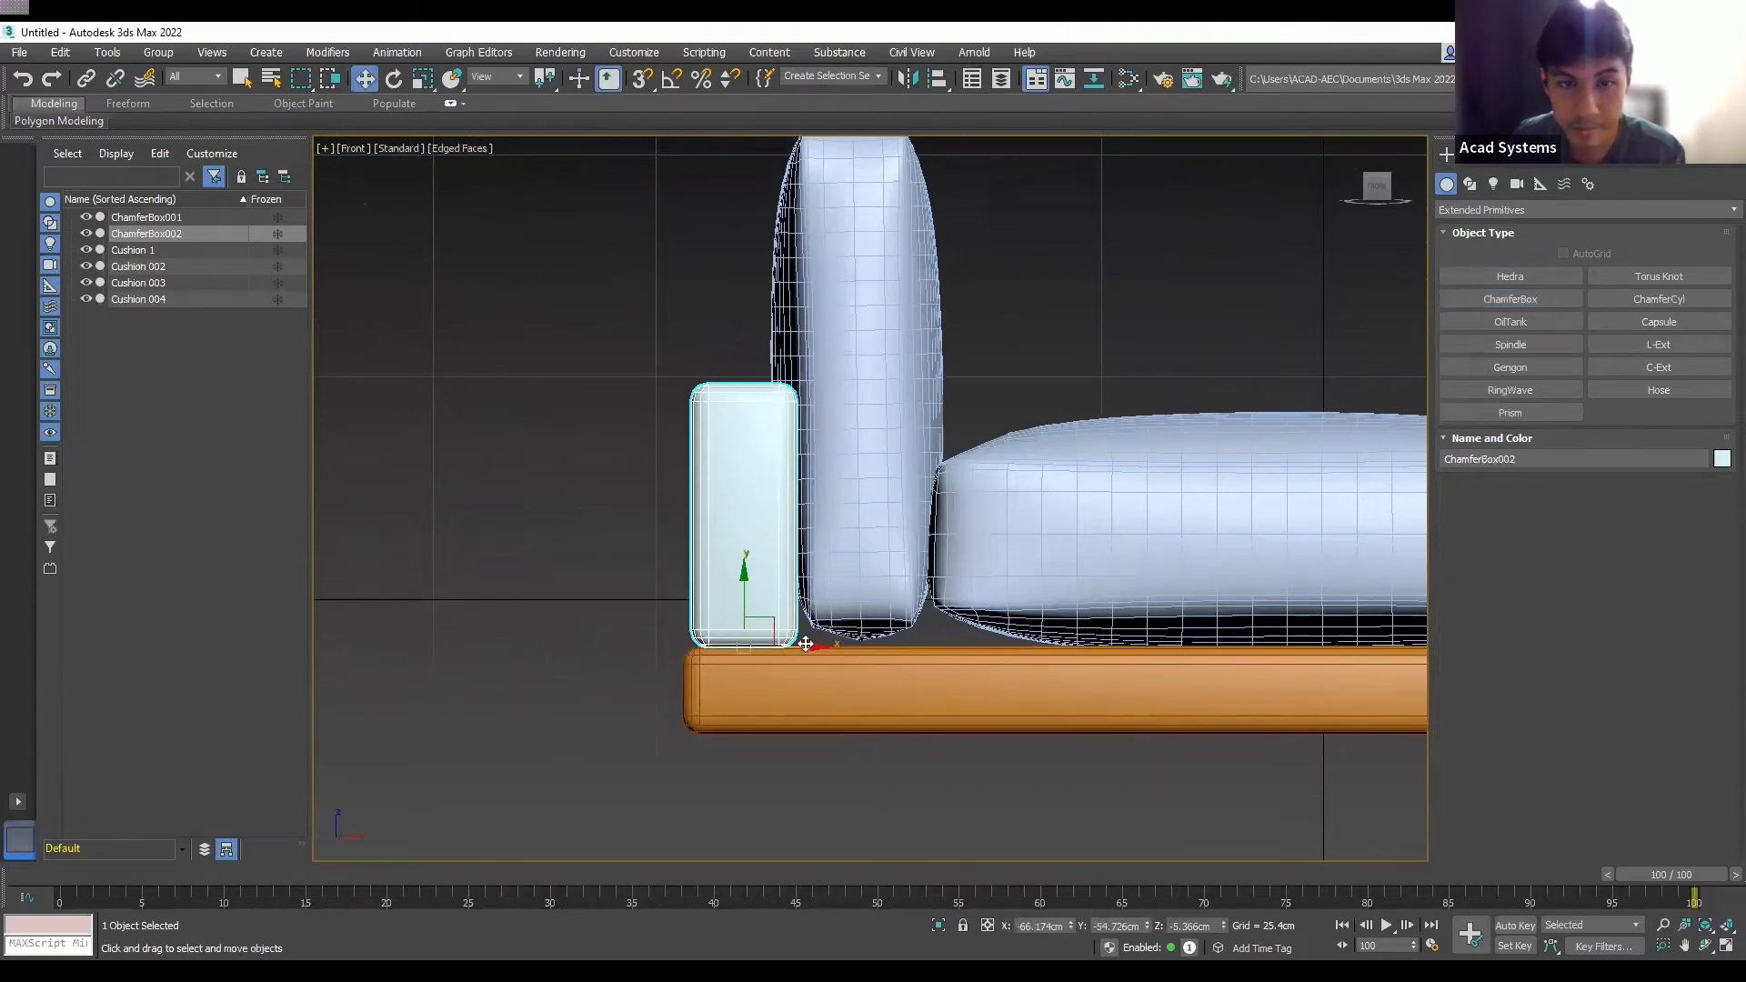
{"action": "left_click_drag", "start_coordinate": [806, 644], "coordinate": [799, 644]}
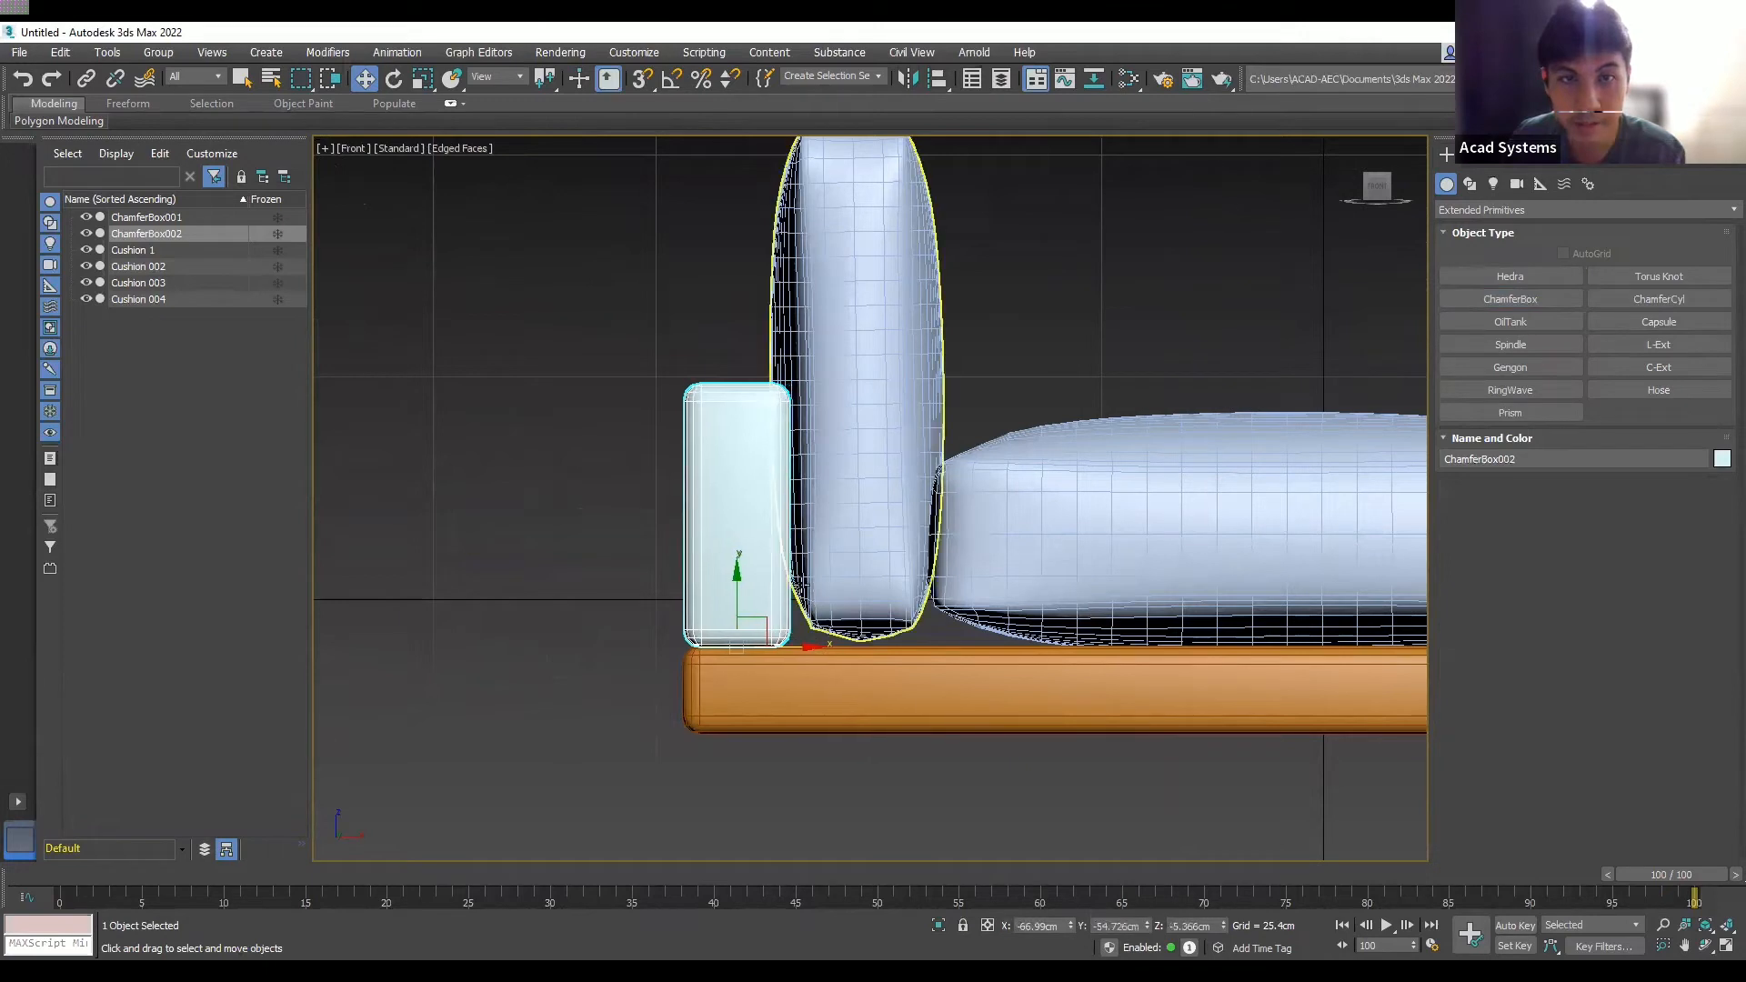
{"action": "scroll", "coordinate": [800, 582], "scroll_direction": "down", "scroll_amount": 2}
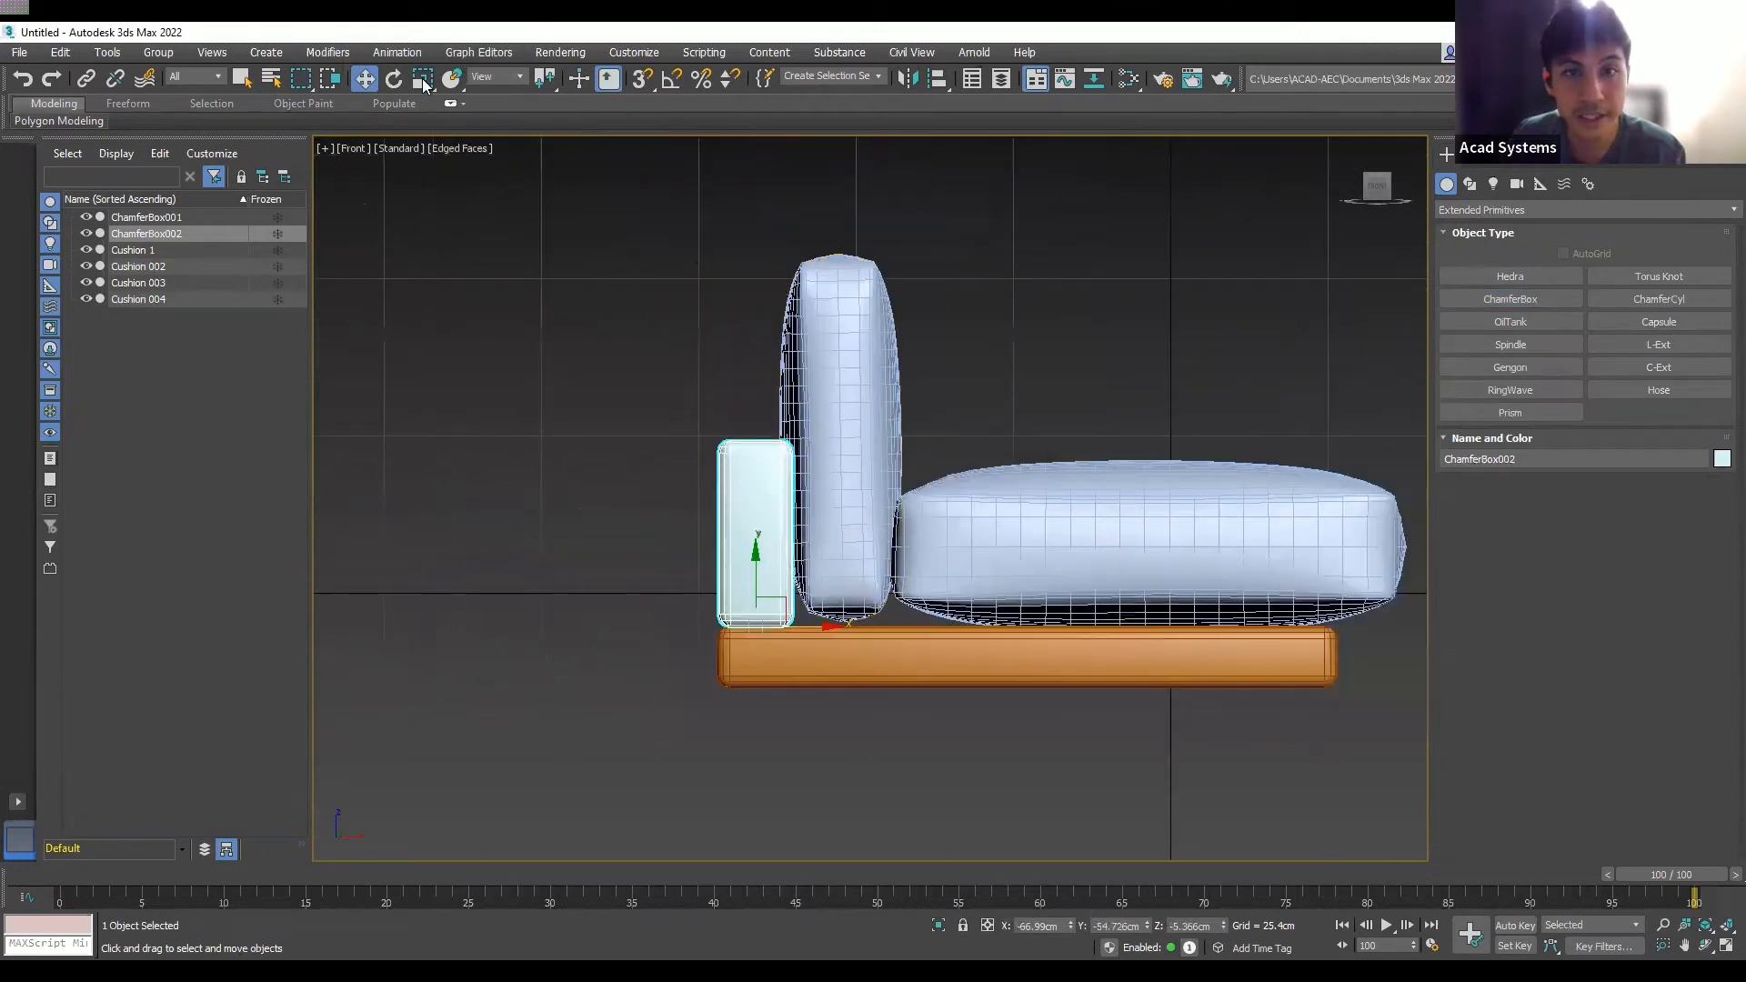
- Scale the back panel taller along Y so it rises two-thirds up the back cushions
{"action": "key", "text": "r"}
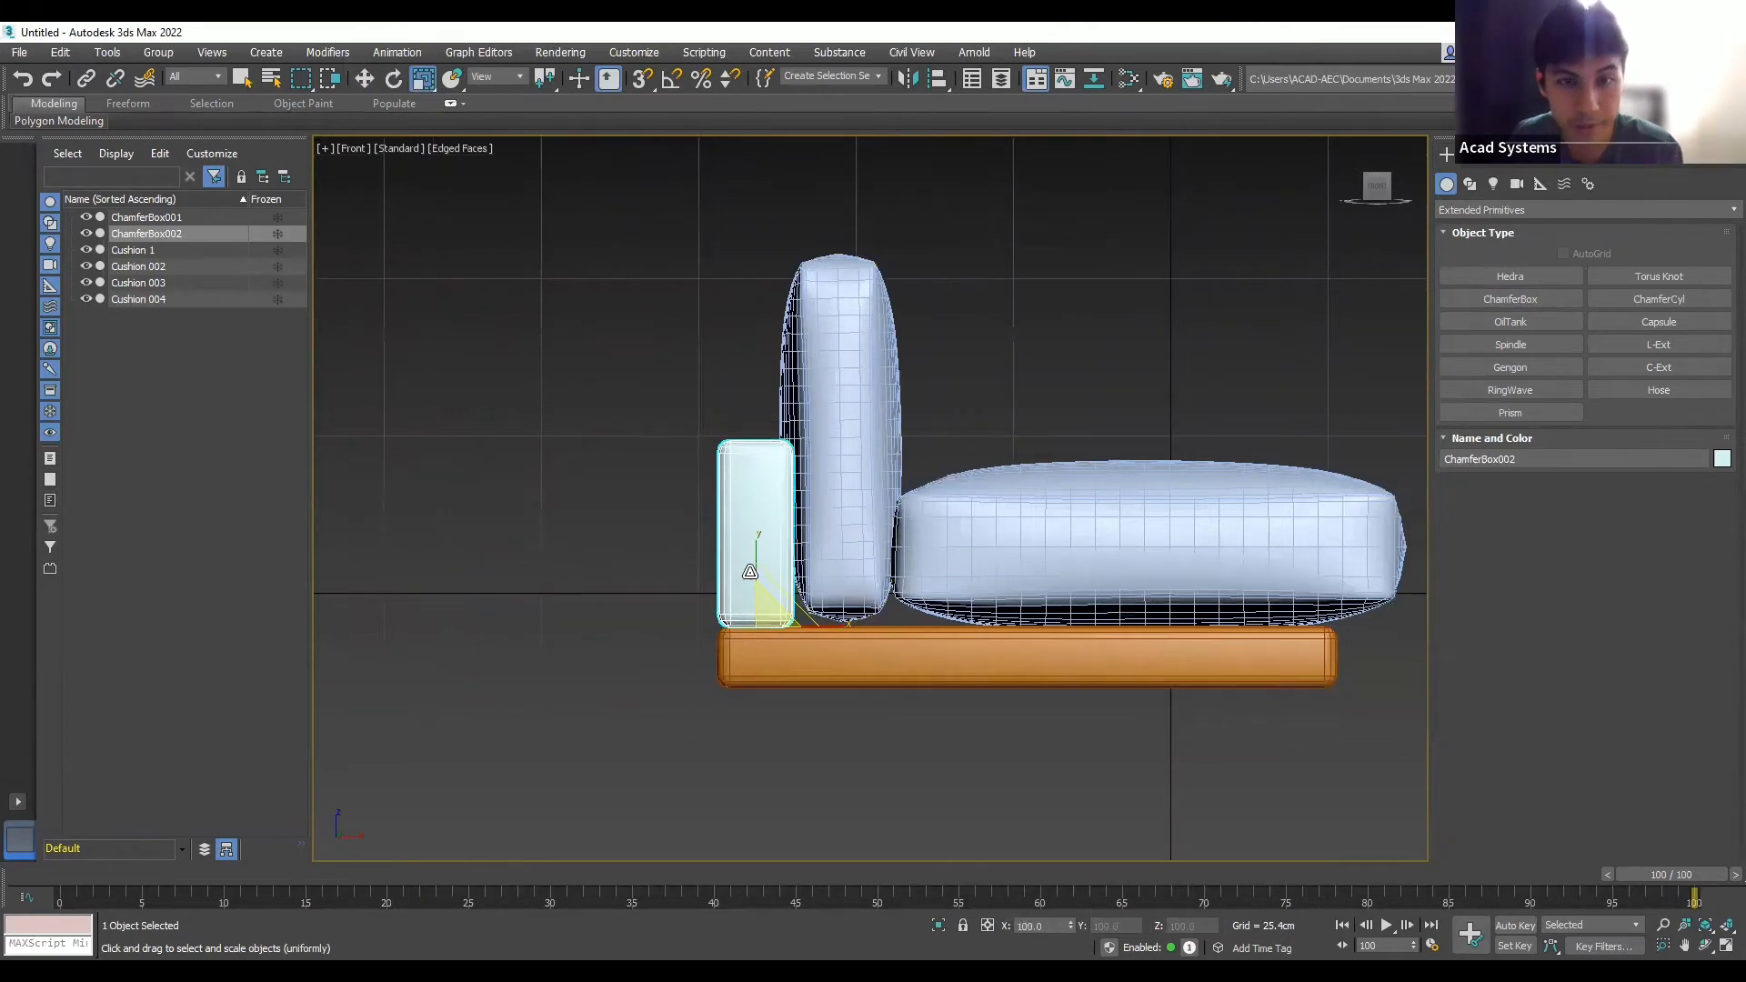
{"action": "left_click_drag", "start_coordinate": [758, 552], "coordinate": [758, 510]}
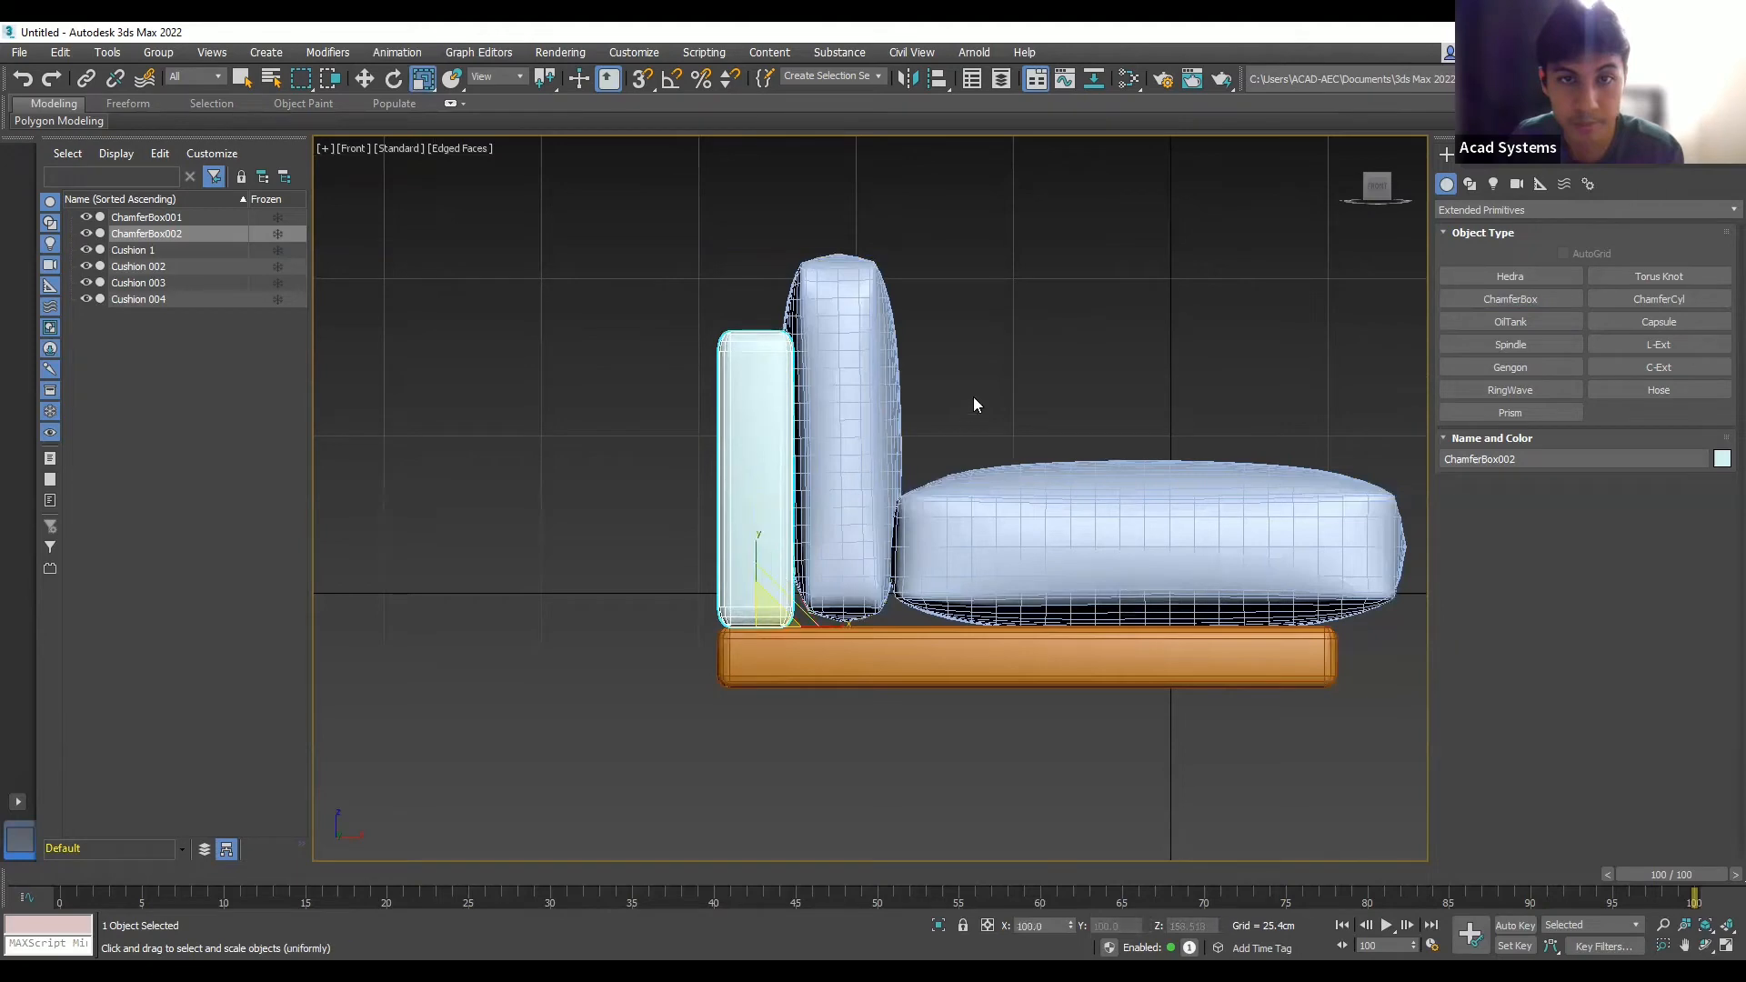
{"action": "left_click", "coordinate": [1015, 366]}
{"action": "scroll", "coordinate": [1083, 436], "scroll_direction": "down", "scroll_amount": 3}
{"action": "middle_click_drag", "start_coordinate": [1087, 441], "coordinate": [1228, 468], "text": "alt"}
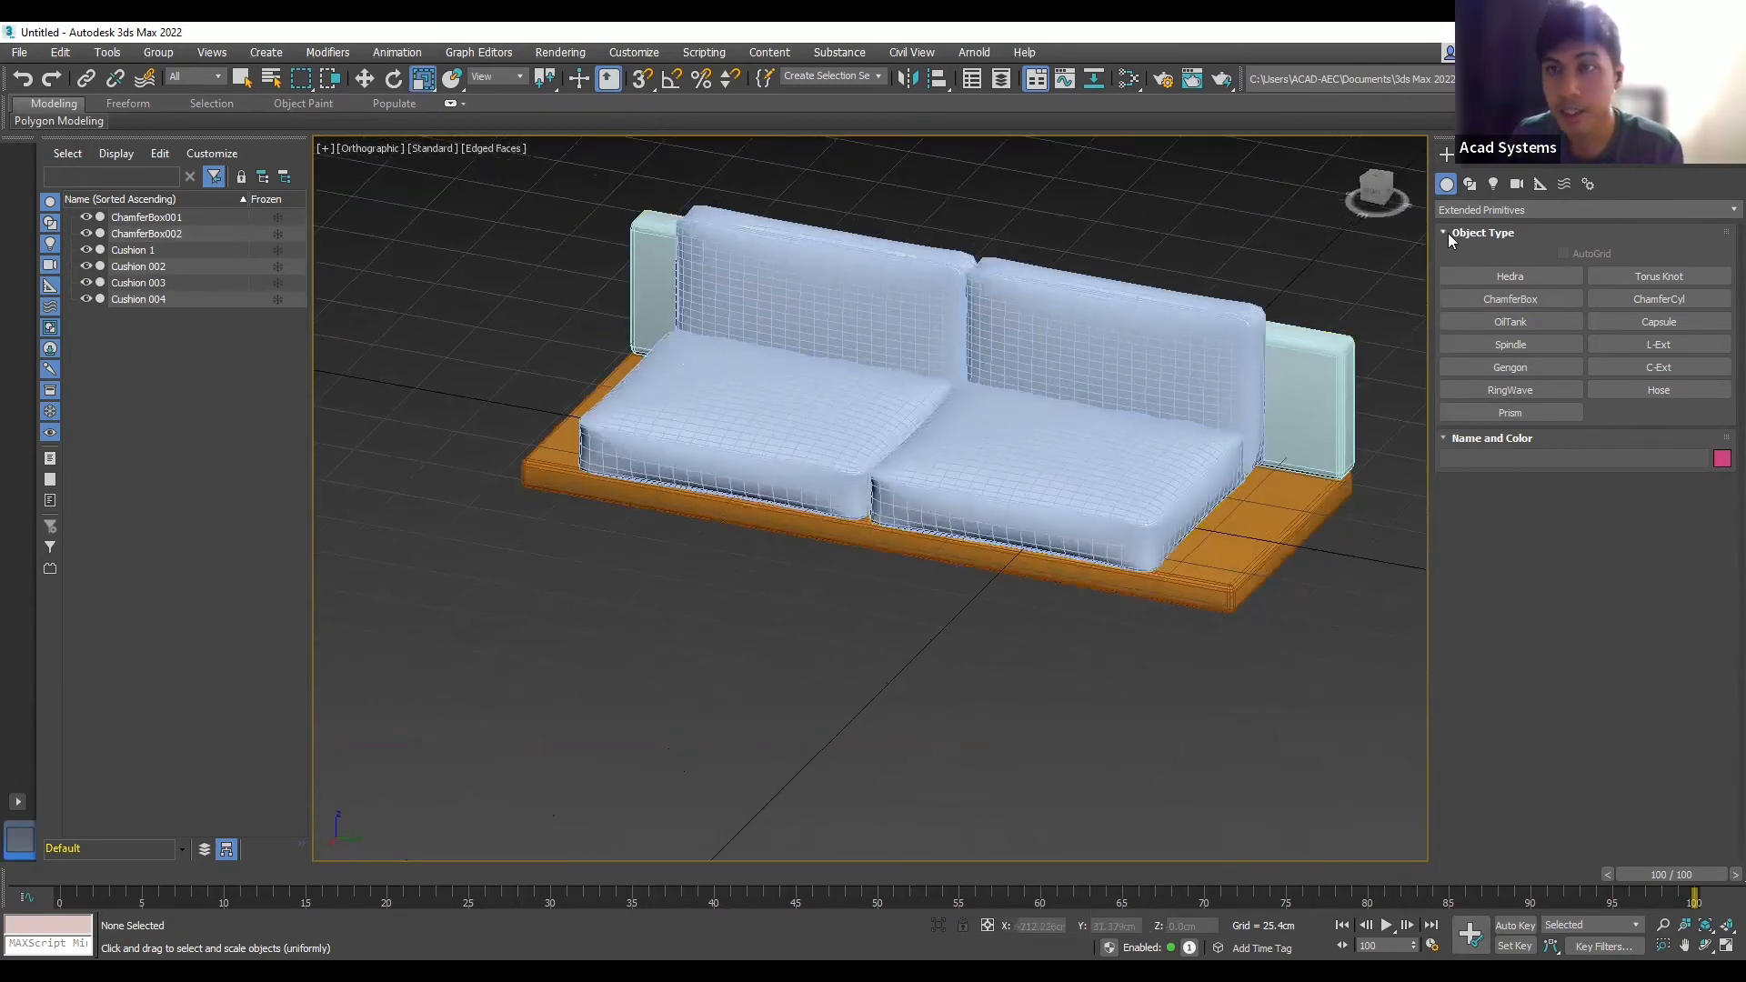
- From the Top view, draw ChamferBox003 over the sofa's left end, about 27.8 cm tall
{"action": "left_click", "coordinate": [1377, 181]}
{"action": "left_click", "coordinate": [1521, 297]}
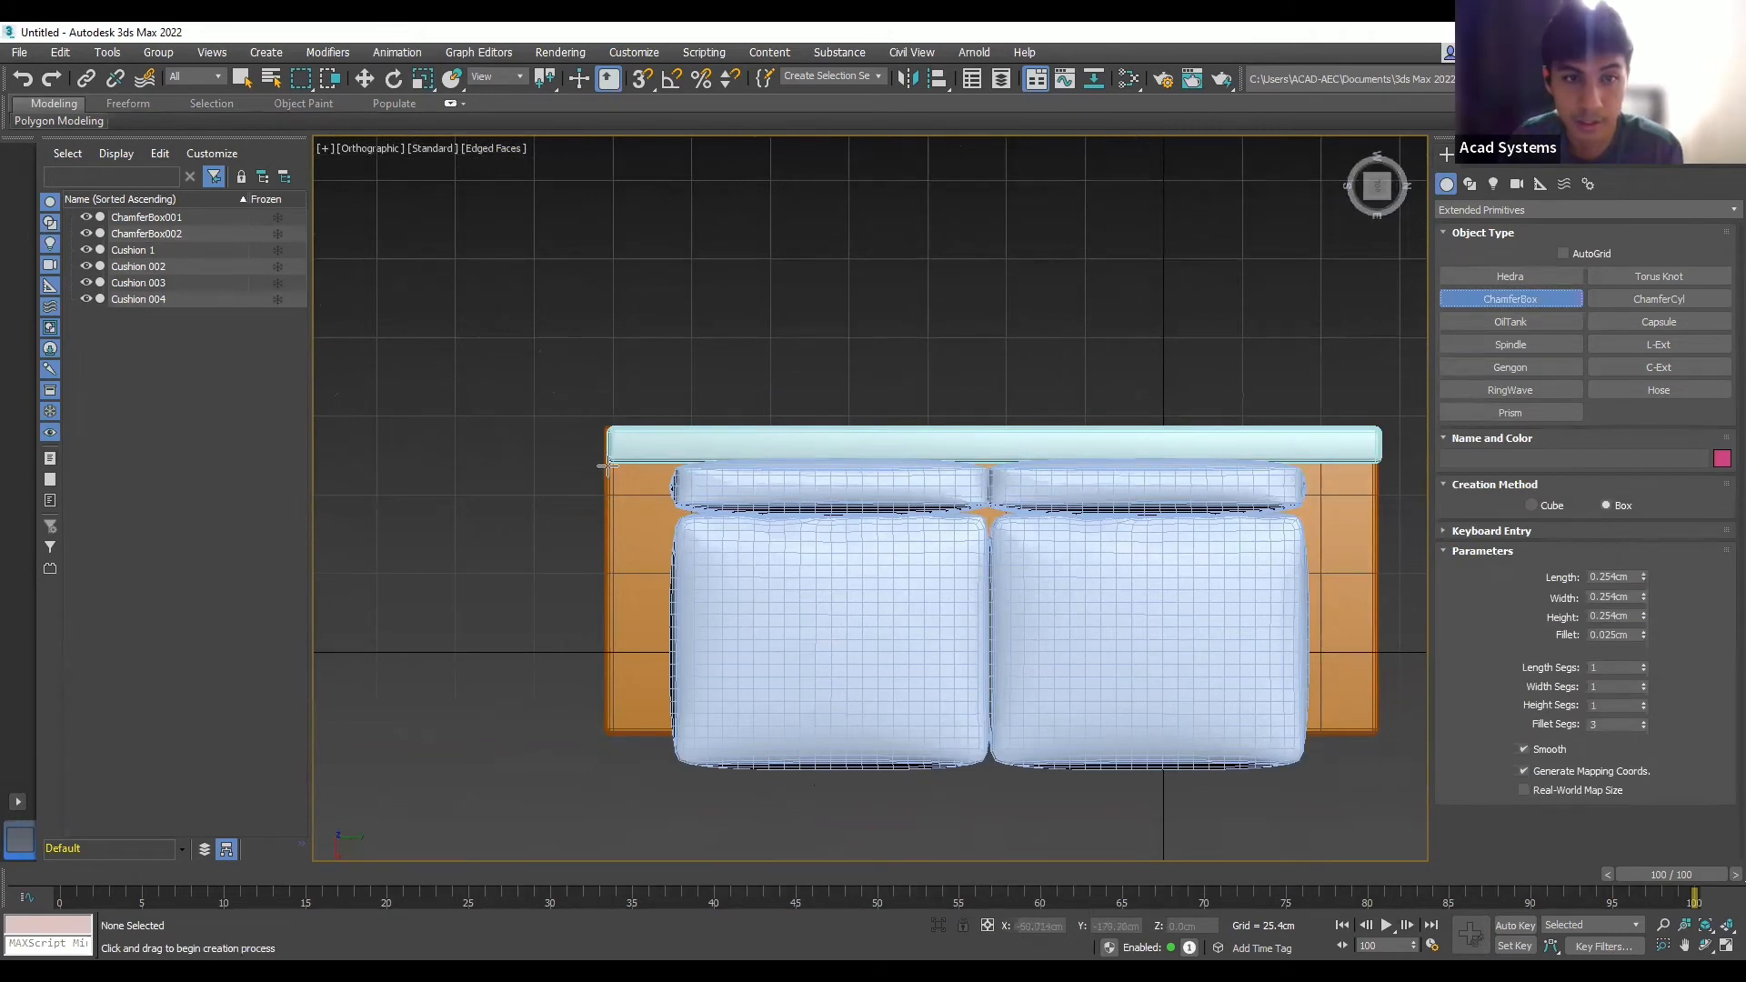
{"action": "left_click_drag", "start_coordinate": [611, 468], "coordinate": [673, 732]}
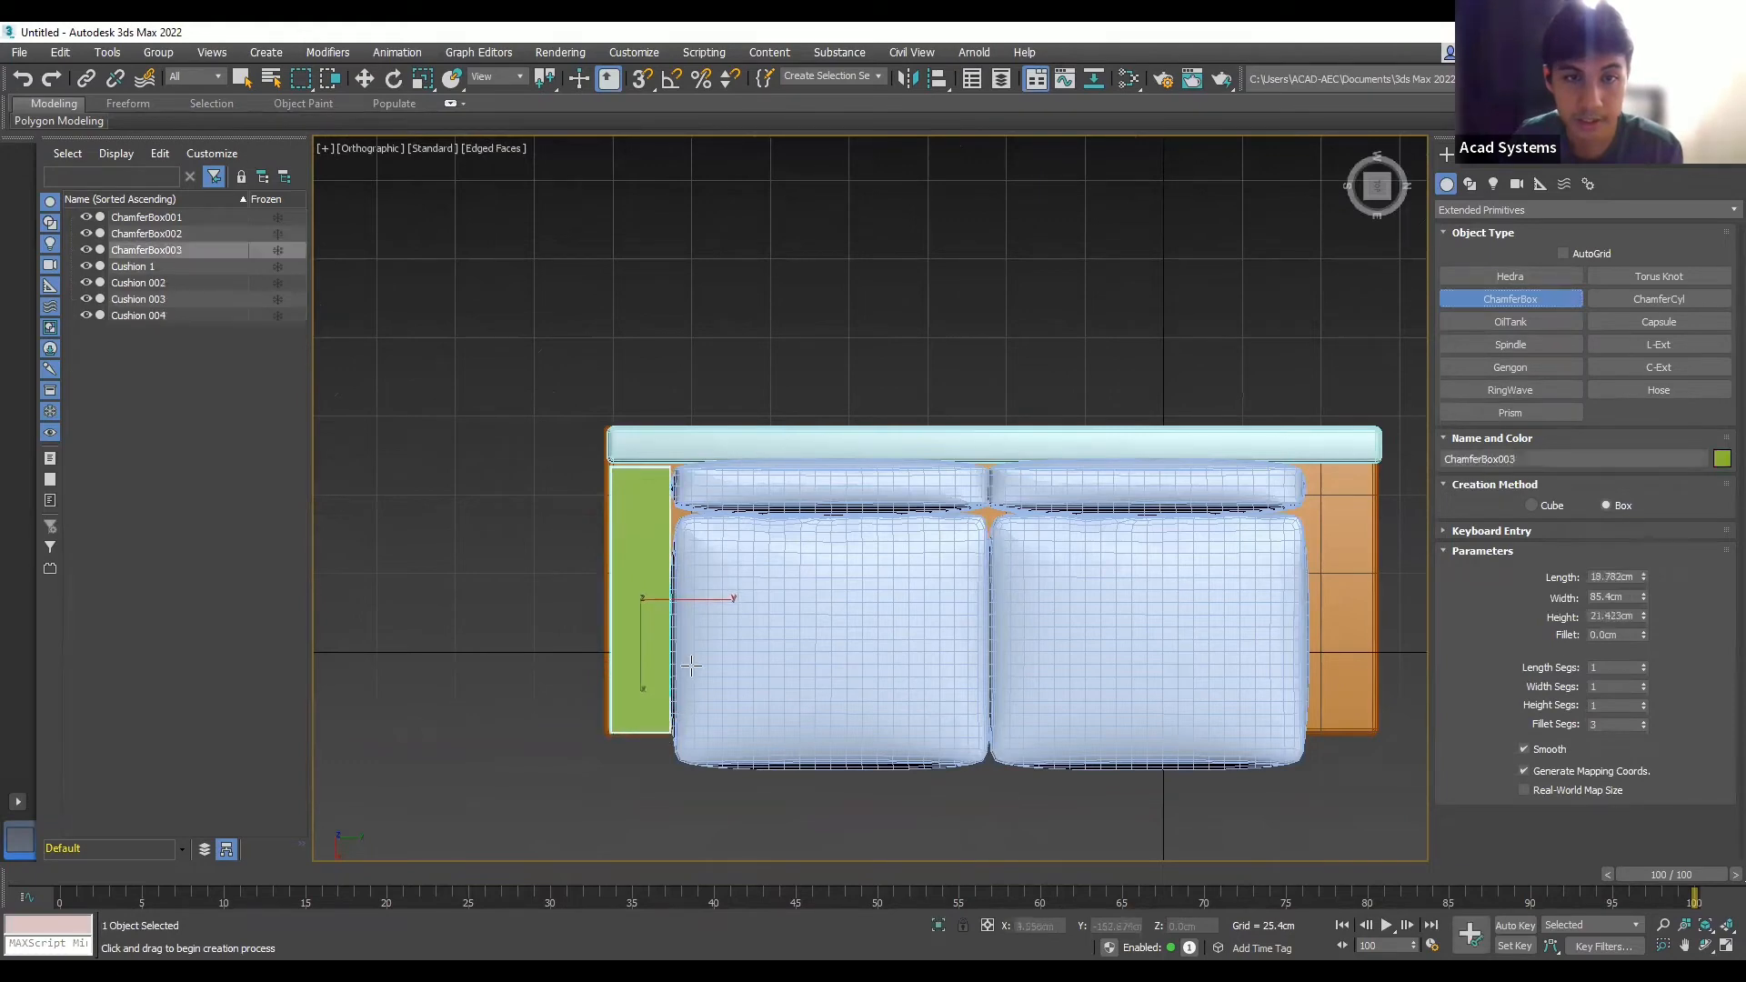
{"action": "middle_click_drag", "start_coordinate": [707, 623], "coordinate": [706, 622], "text": "alt"}
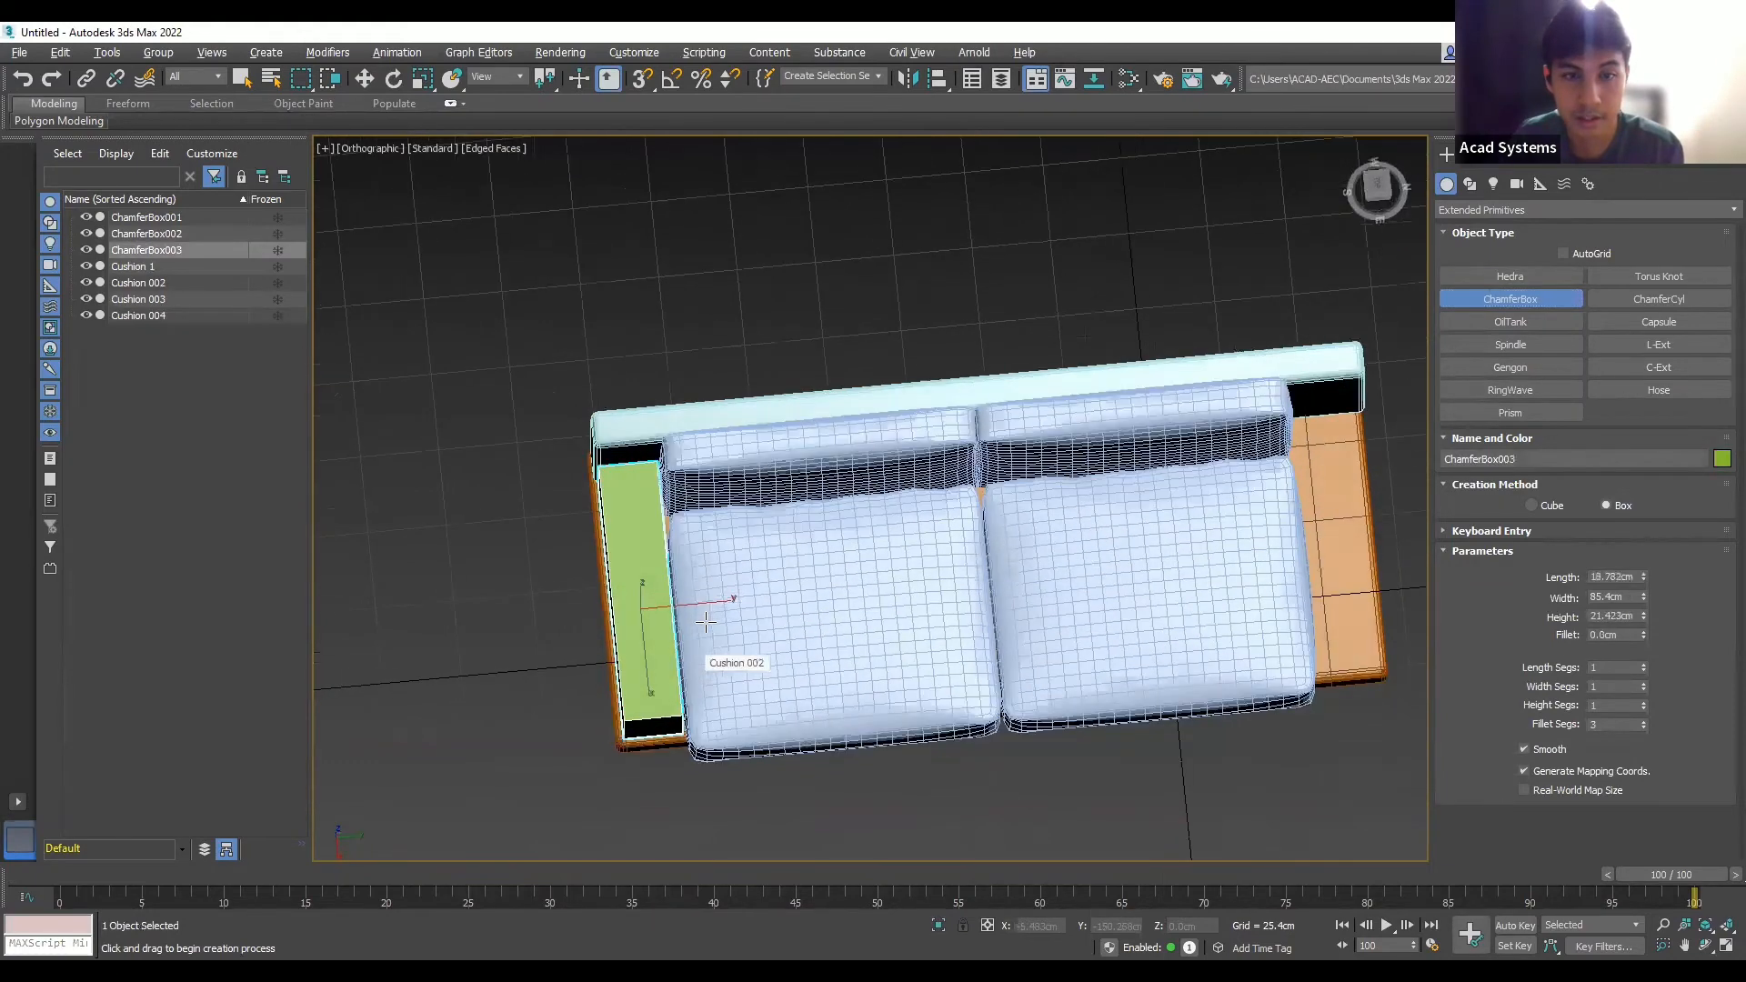
{"action": "middle_click_drag", "start_coordinate": [710, 557], "coordinate": [700, 582], "text": "alt"}
{"action": "scroll", "coordinate": [701, 582], "scroll_direction": "up", "scroll_amount": 4}
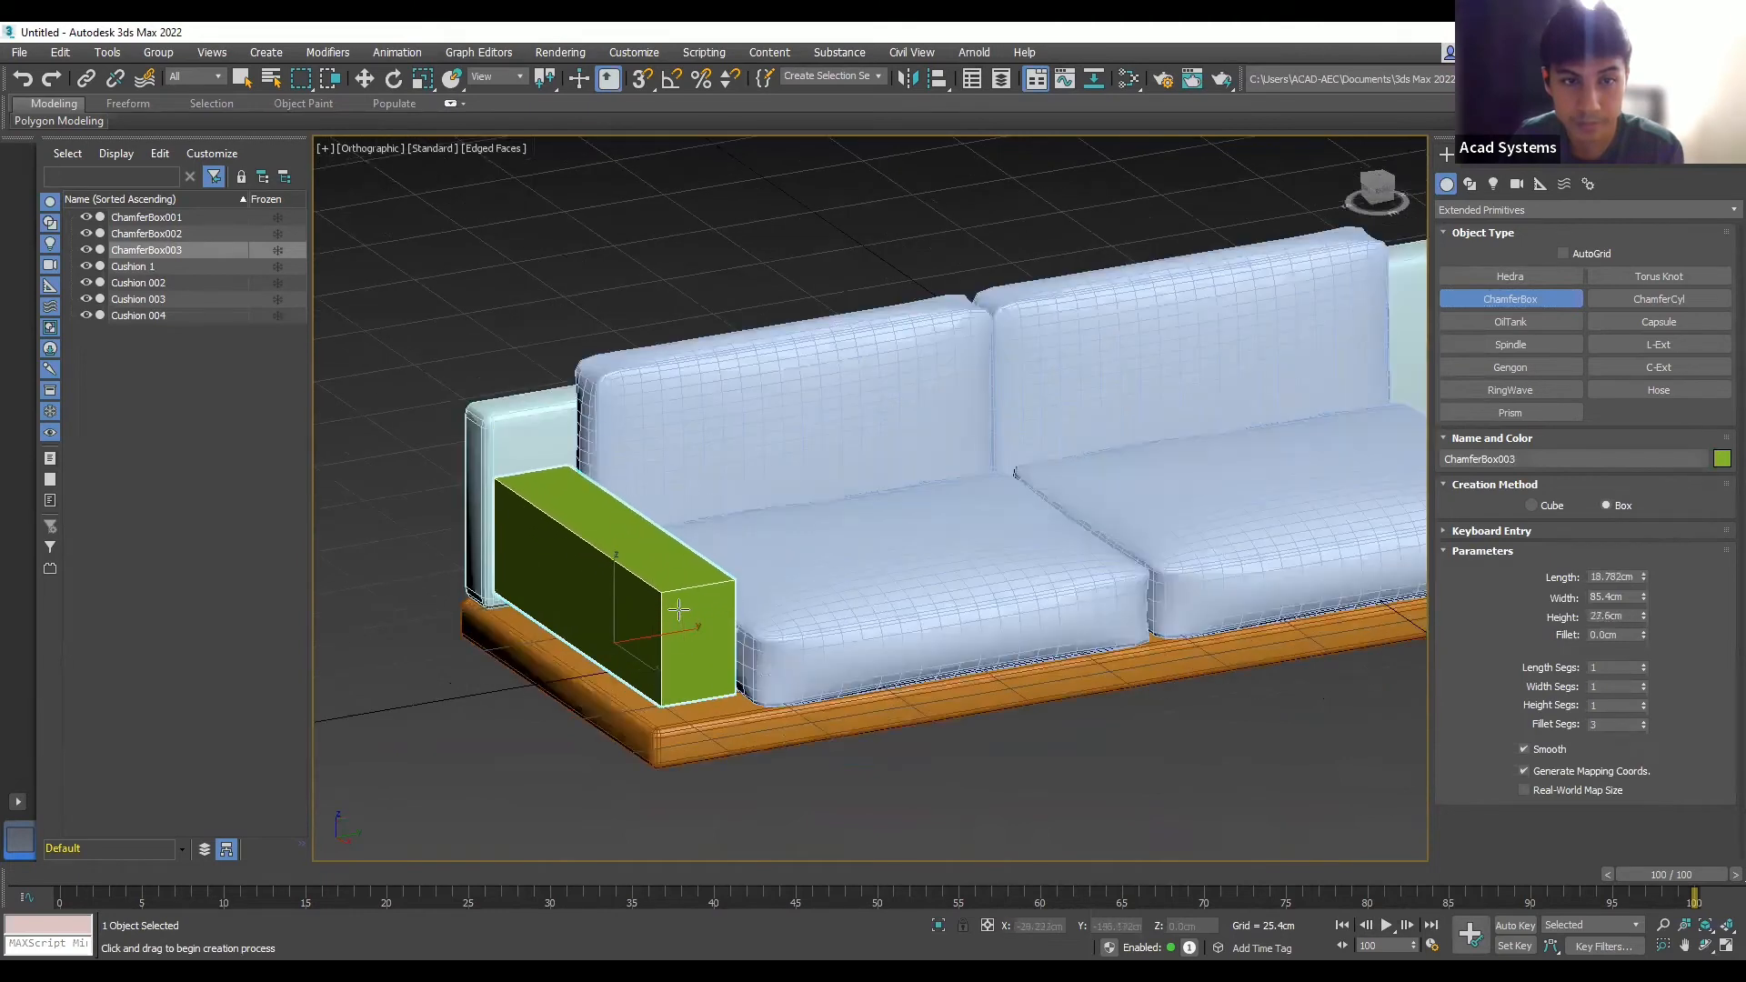
{"action": "left_click", "coordinate": [688, 614]}
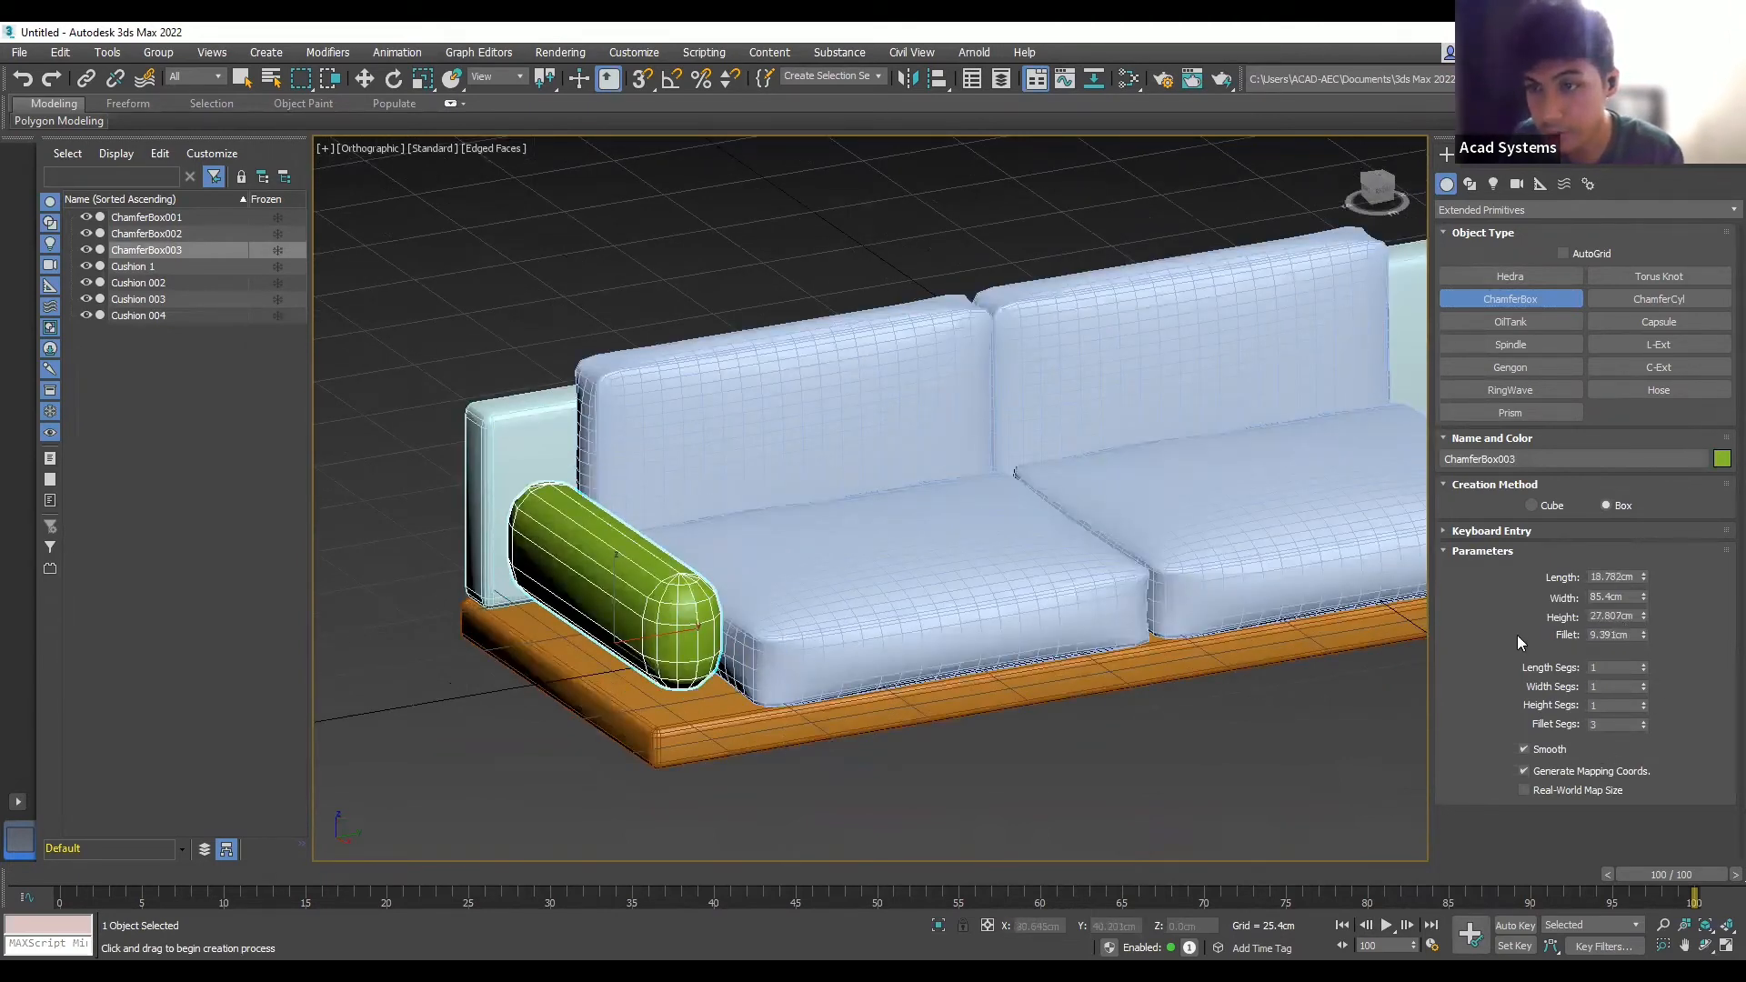
- Give the armrest a 2 cm fillet and finish the box
{"action": "left_click_drag", "start_coordinate": [1632, 635], "coordinate": [1516, 635]}
{"action": "type", "text": "2"}
{"action": "left_click", "coordinate": [1621, 616]}
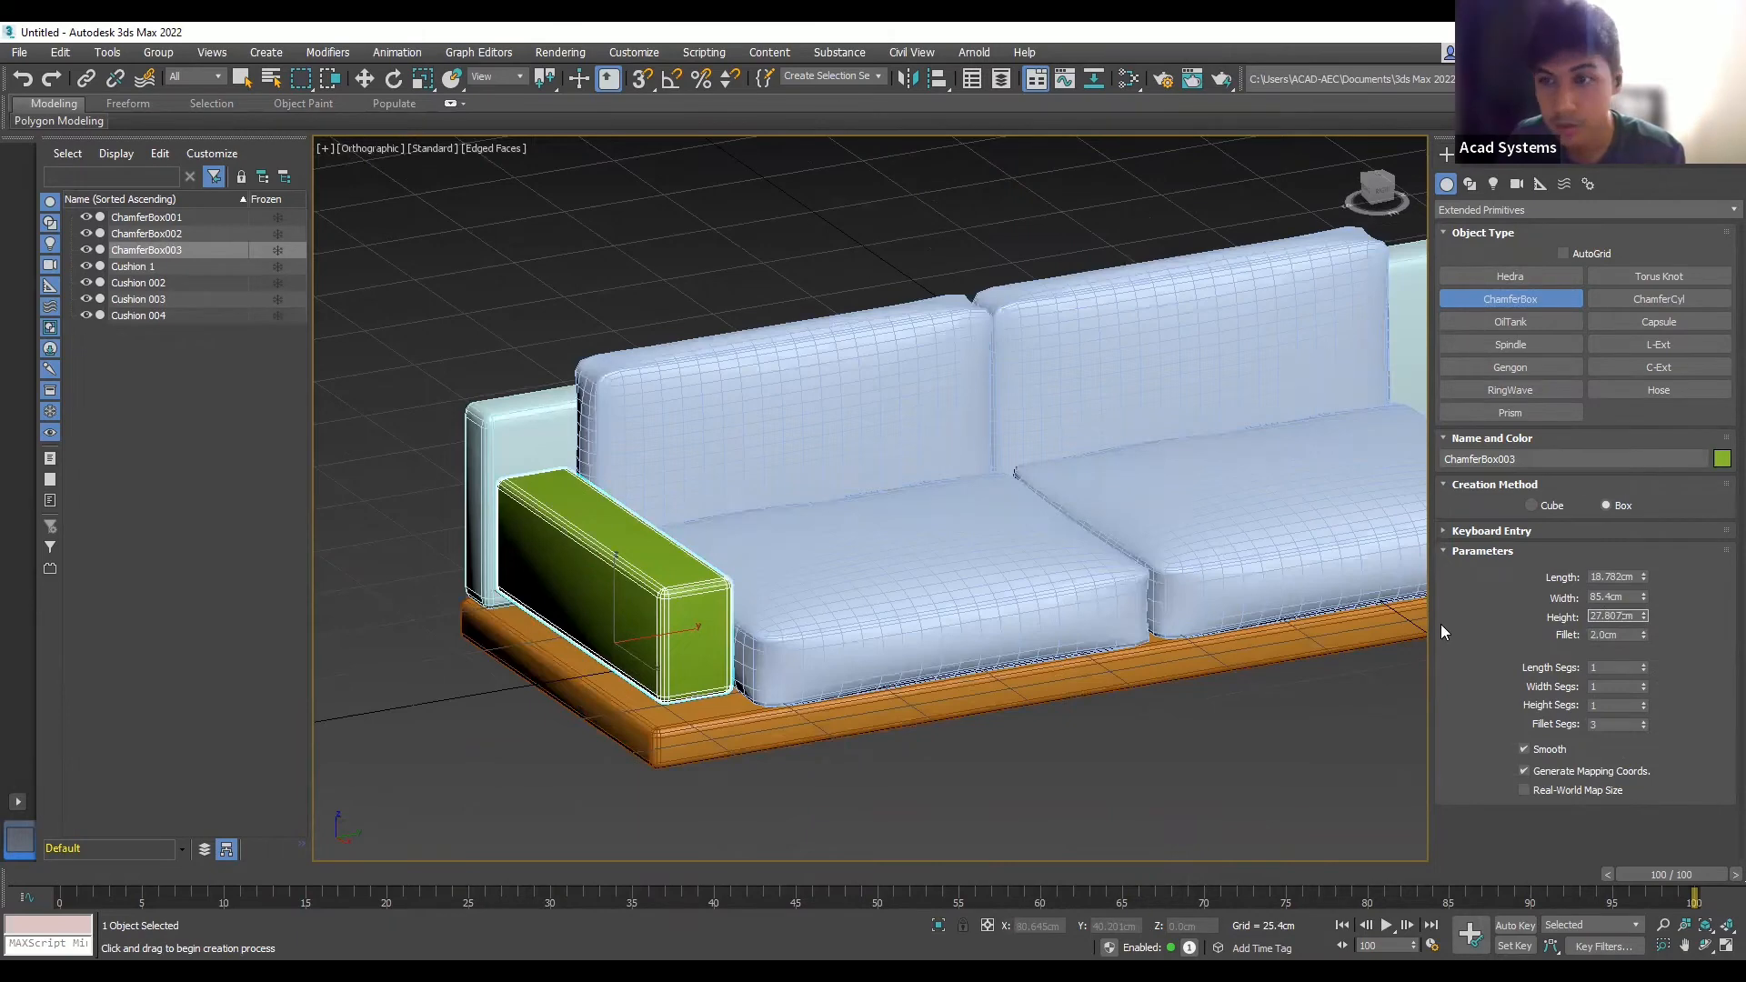
{"action": "left_click", "coordinate": [1294, 738]}
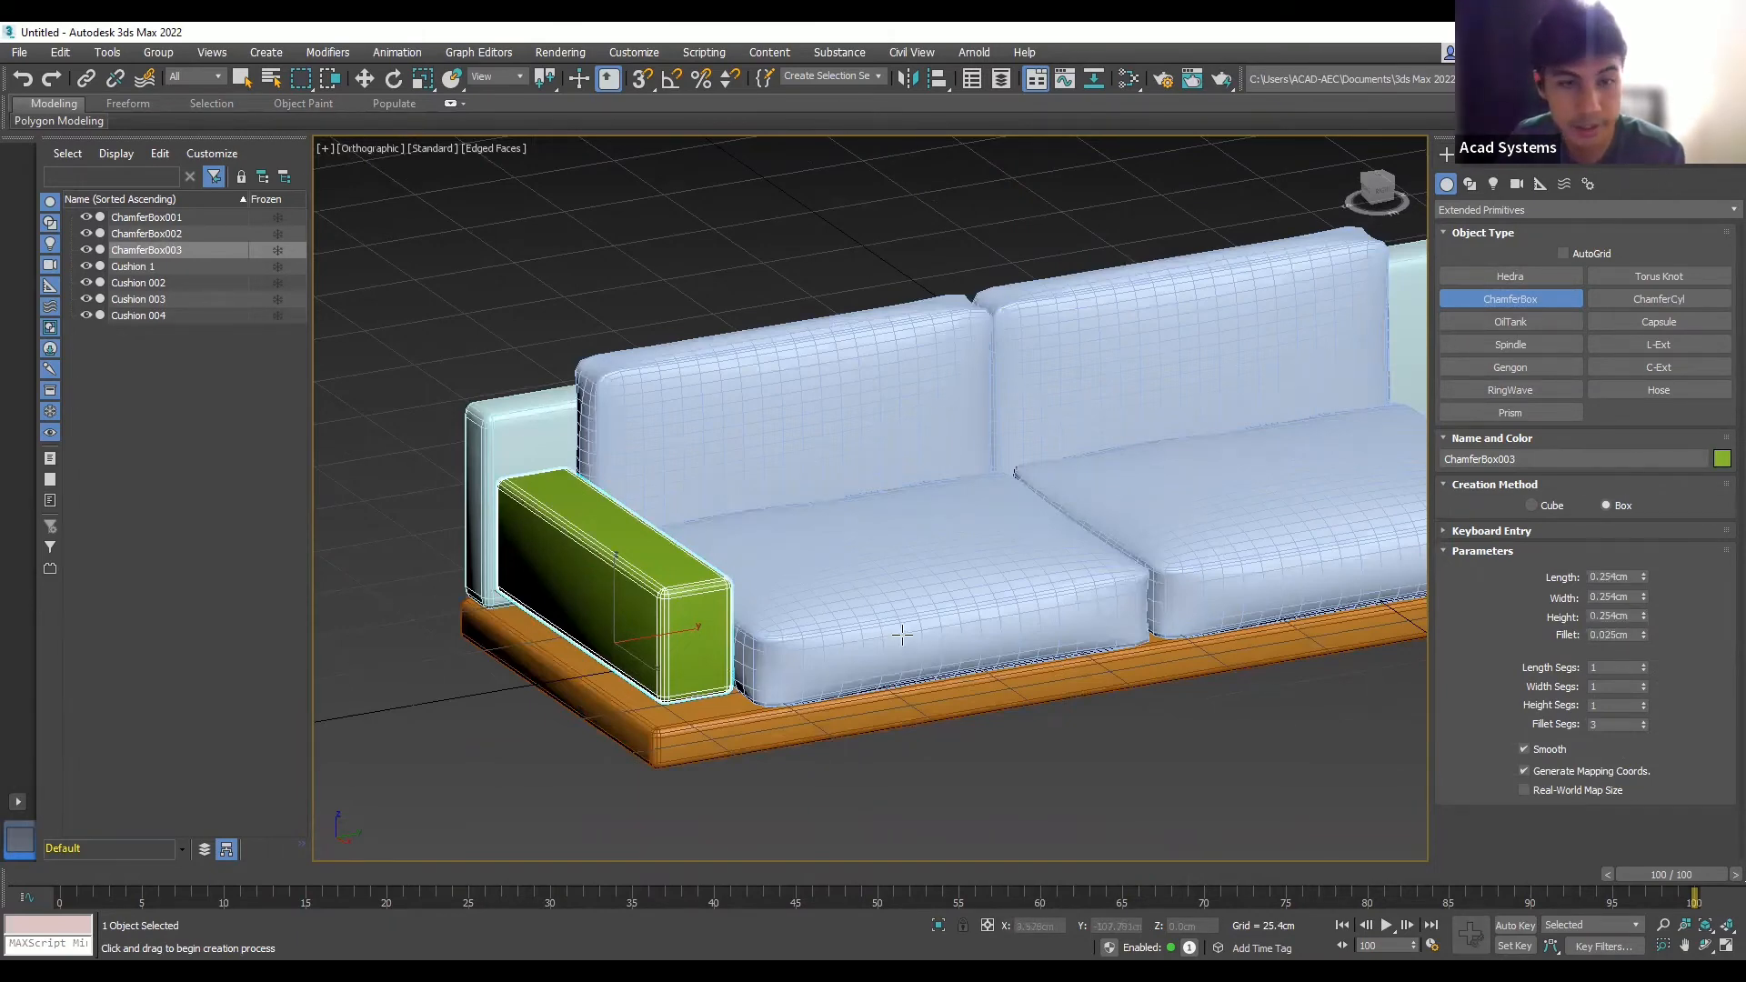
{"action": "middle_click_drag", "start_coordinate": [902, 635], "coordinate": [653, 322], "text": "alt"}
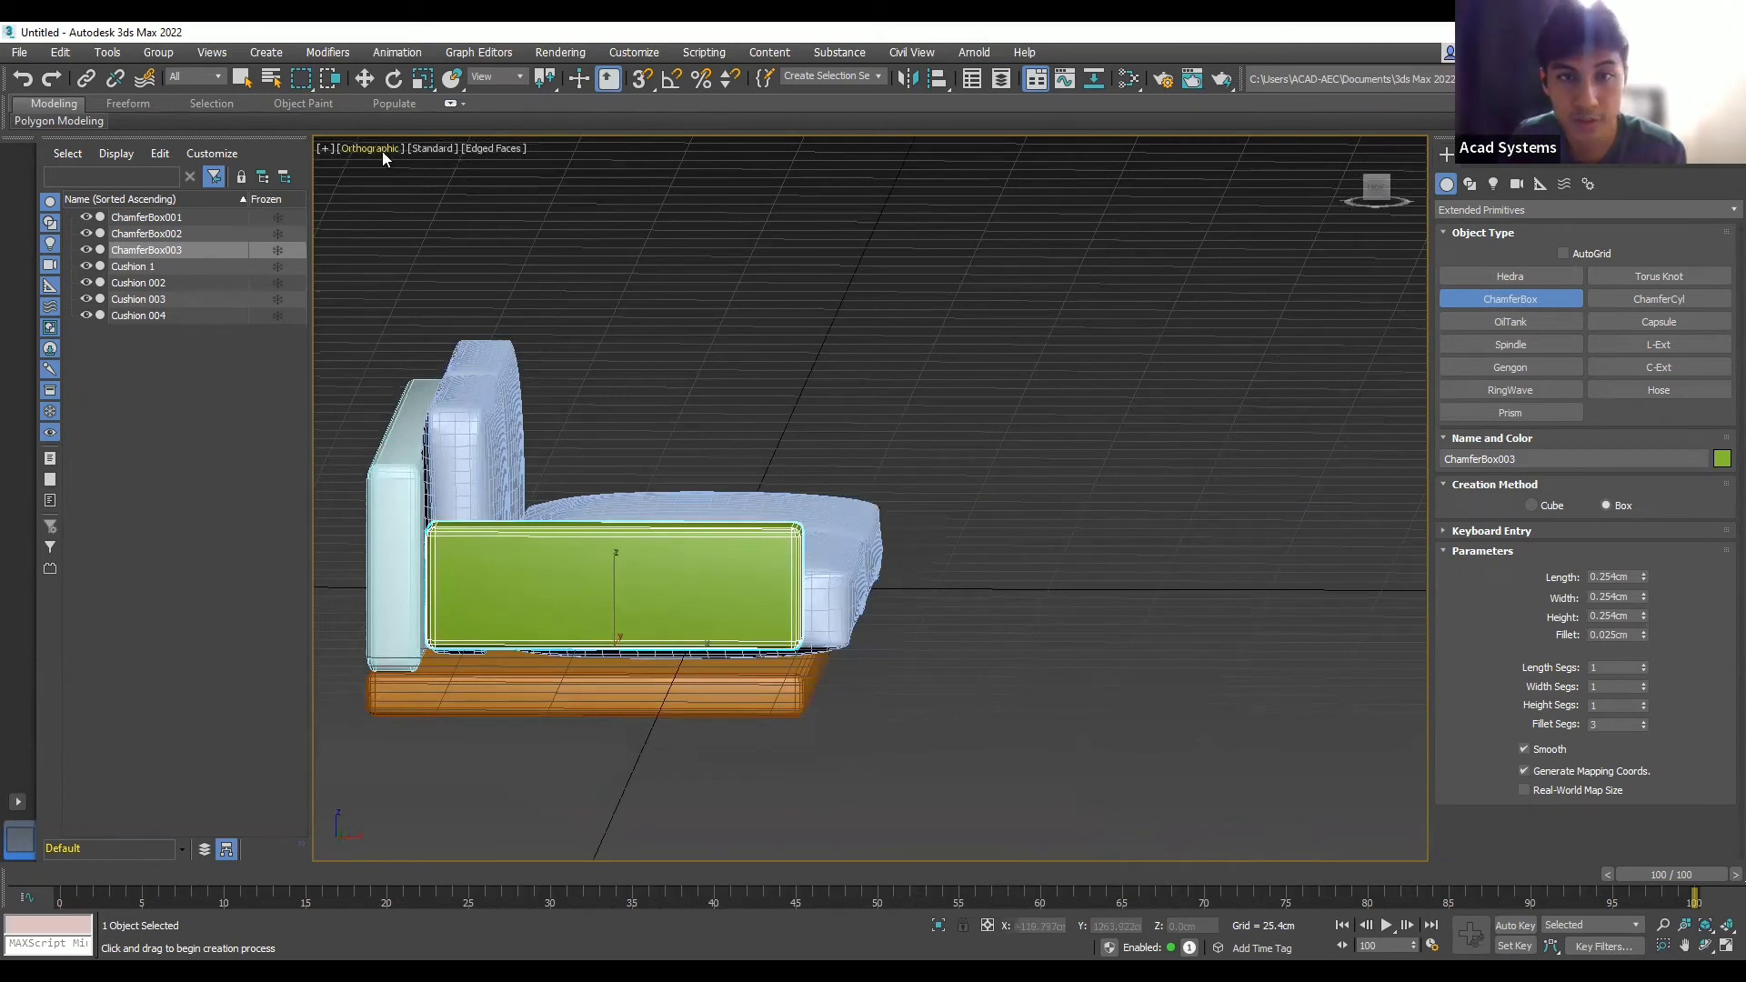
- Lower the green armrest onto the base and scale it to roughly 137% of its height
{"action": "key", "text": "f"}
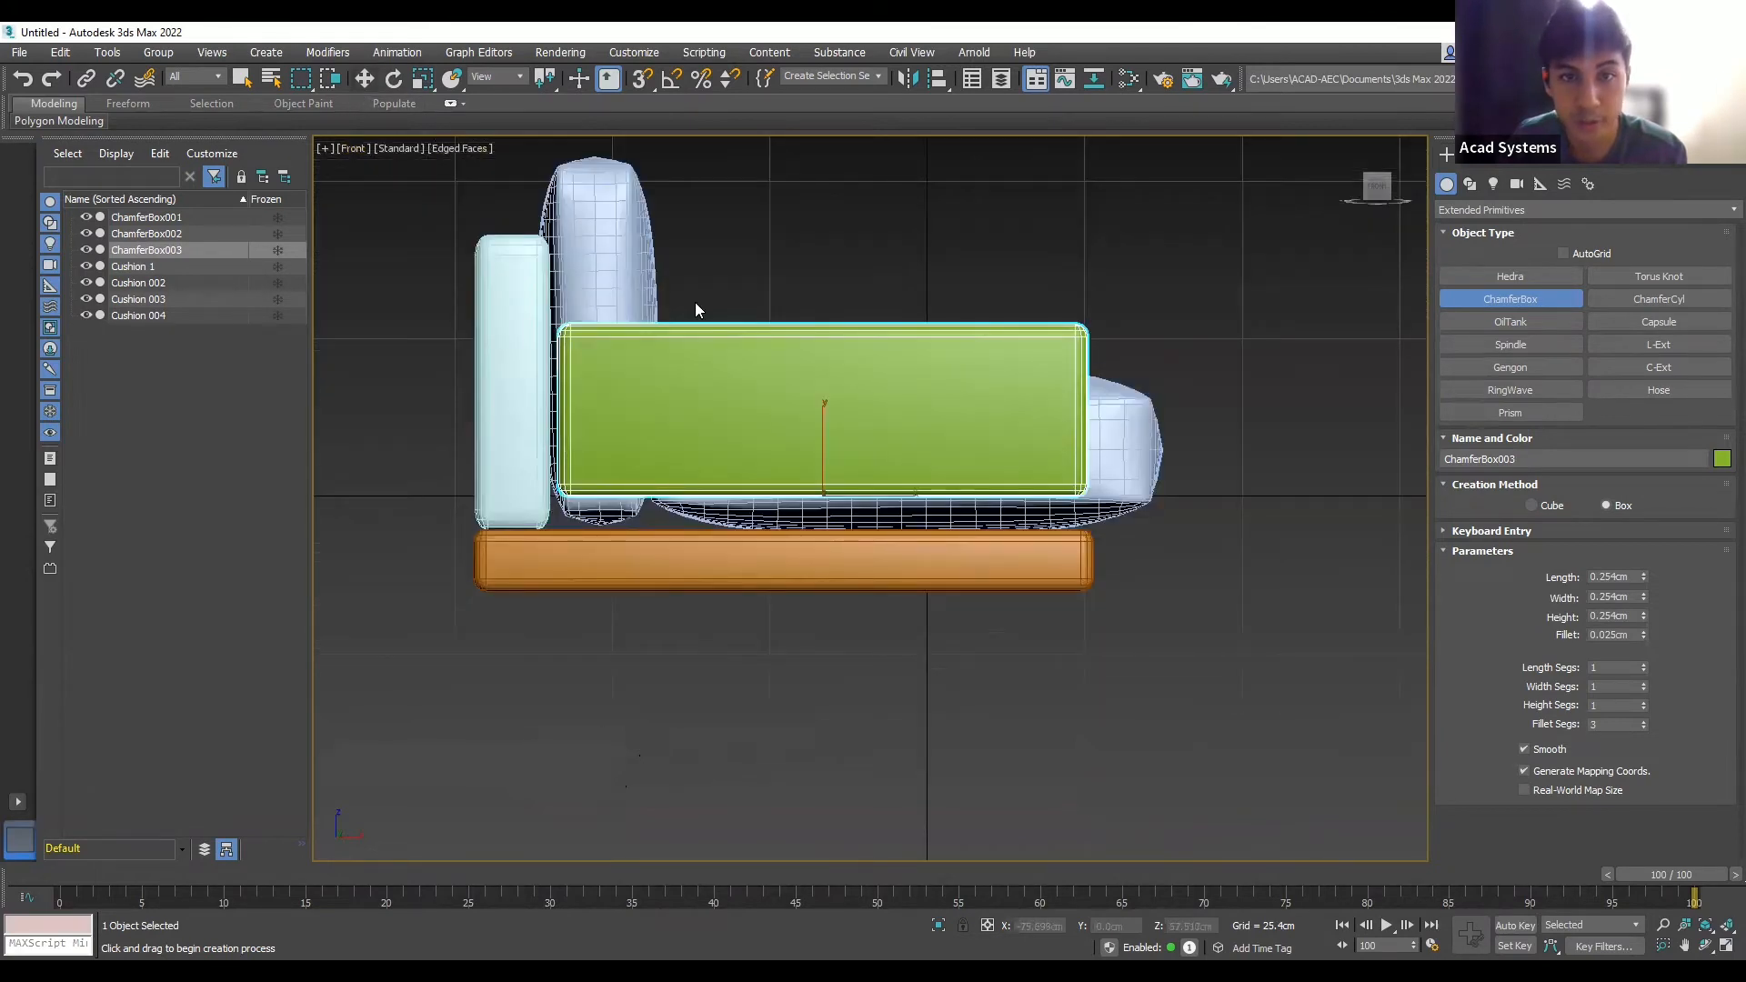
{"action": "key", "text": "w"}
{"action": "left_click_drag", "start_coordinate": [827, 433], "coordinate": [846, 487]}
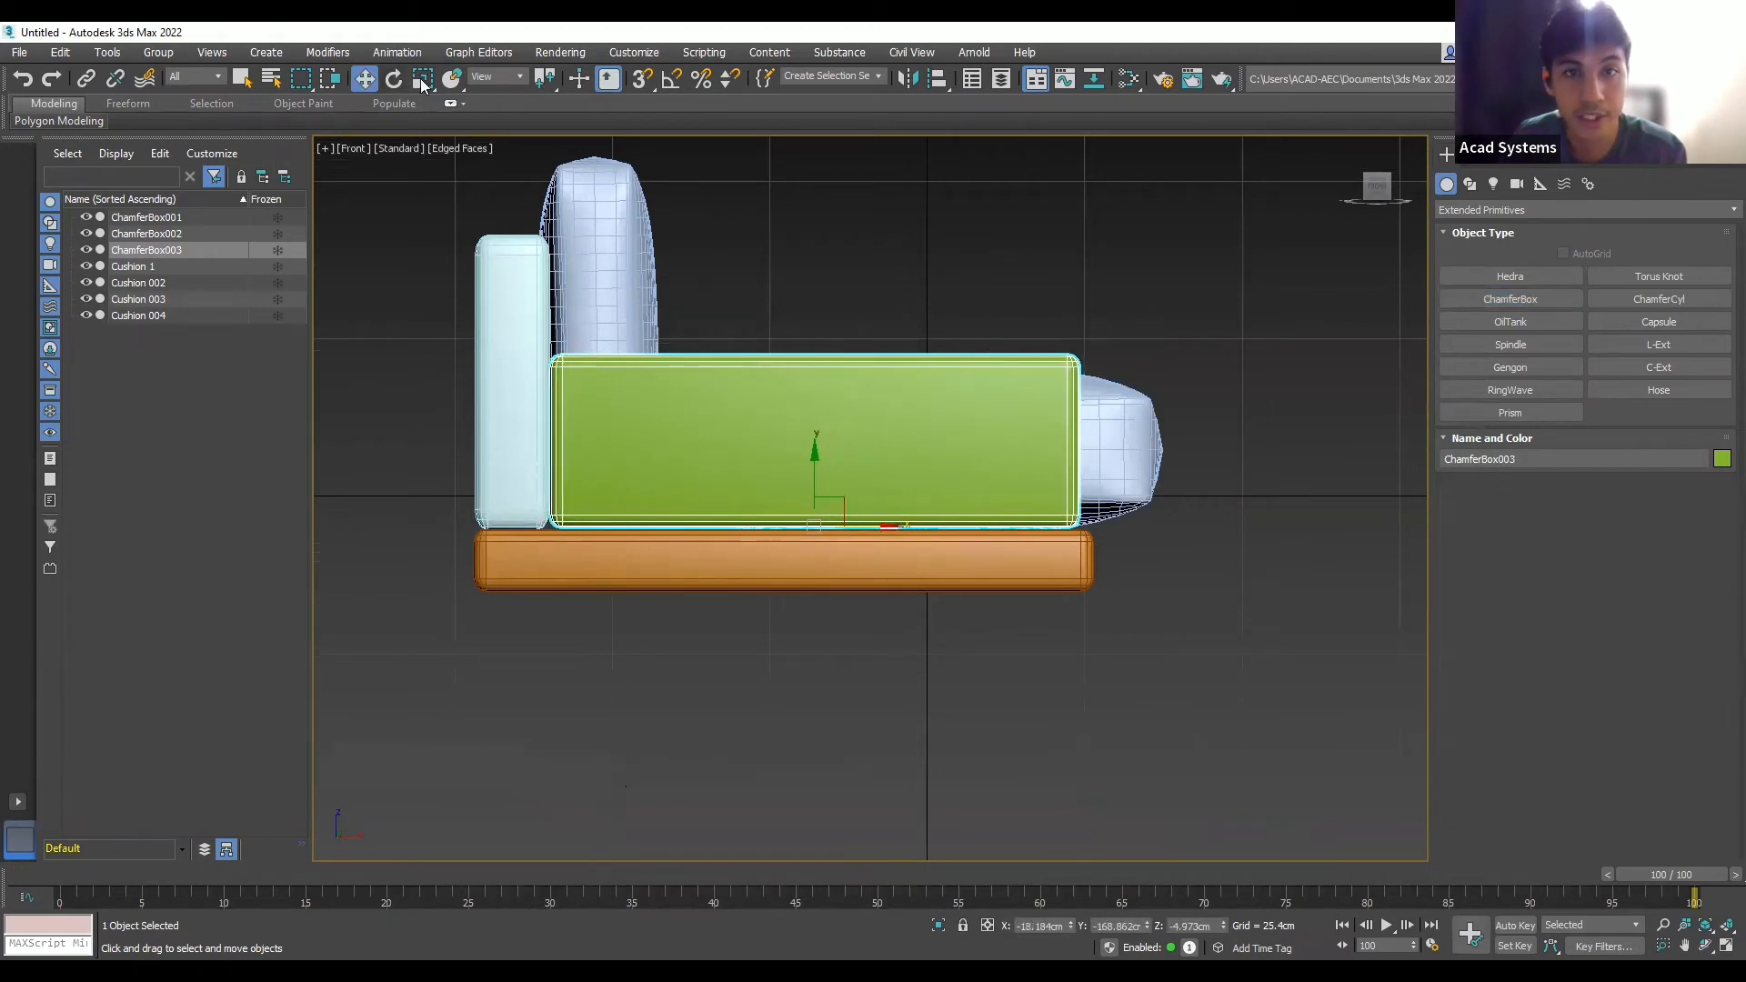
{"action": "key", "text": "r"}
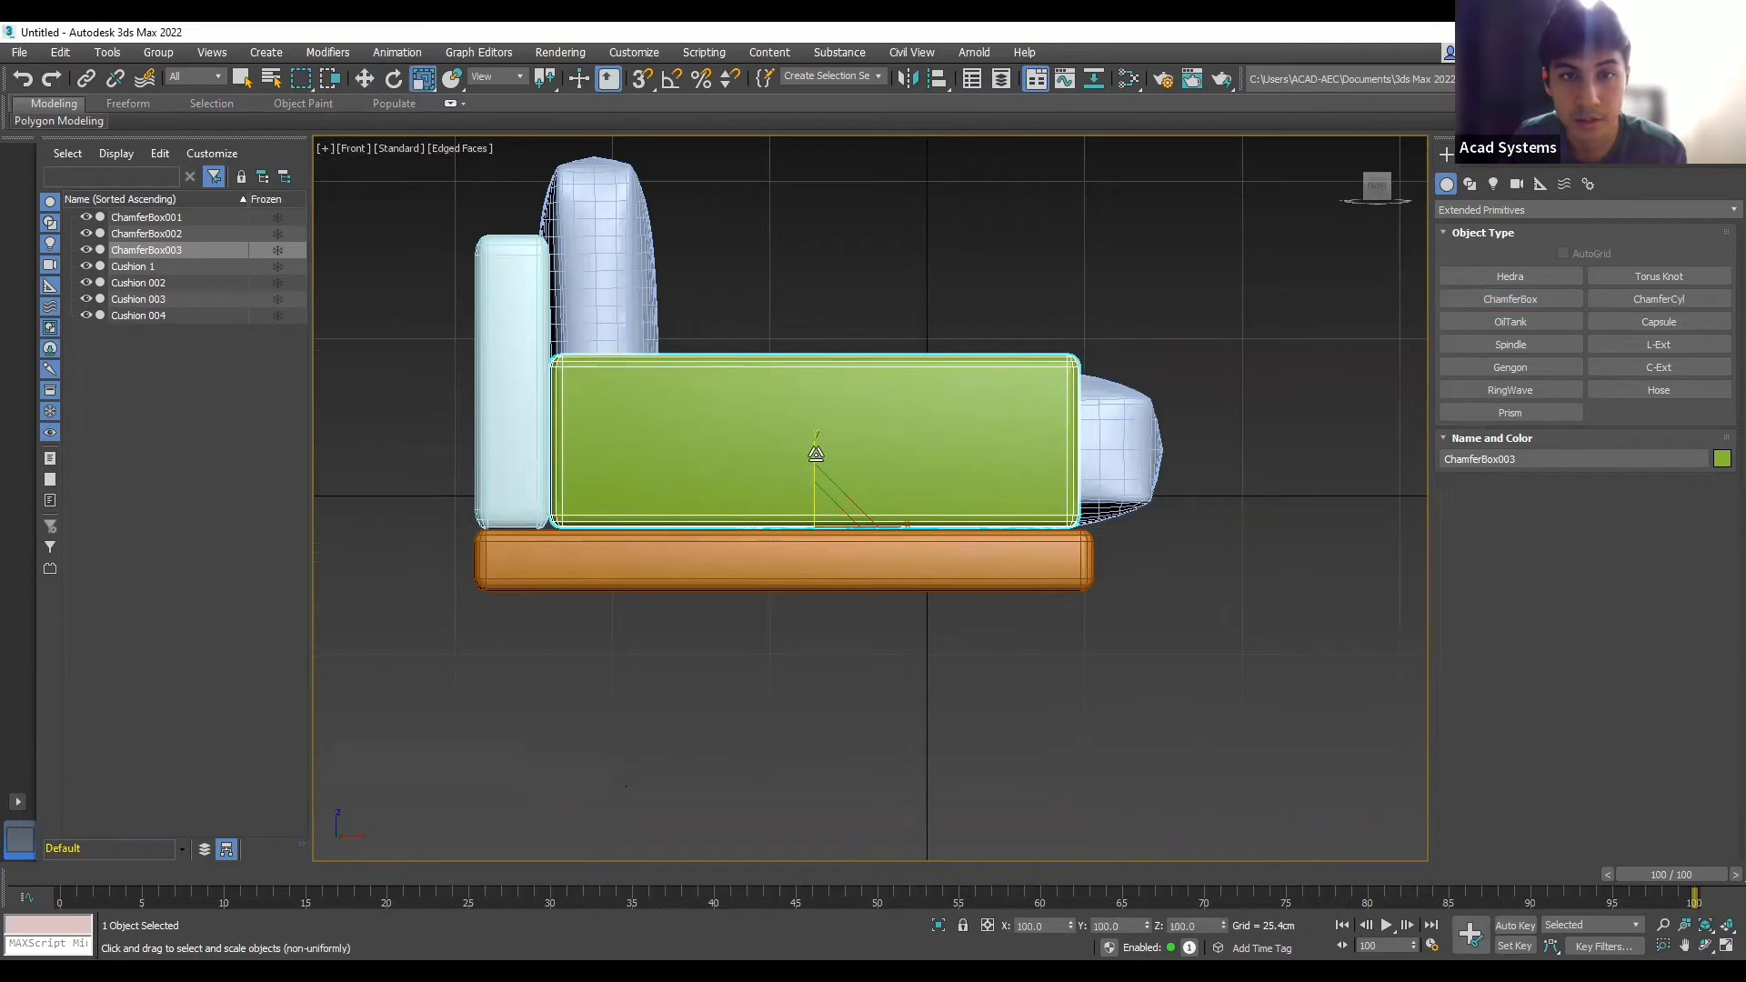
{"action": "left_click_drag", "start_coordinate": [816, 450], "coordinate": [818, 416]}
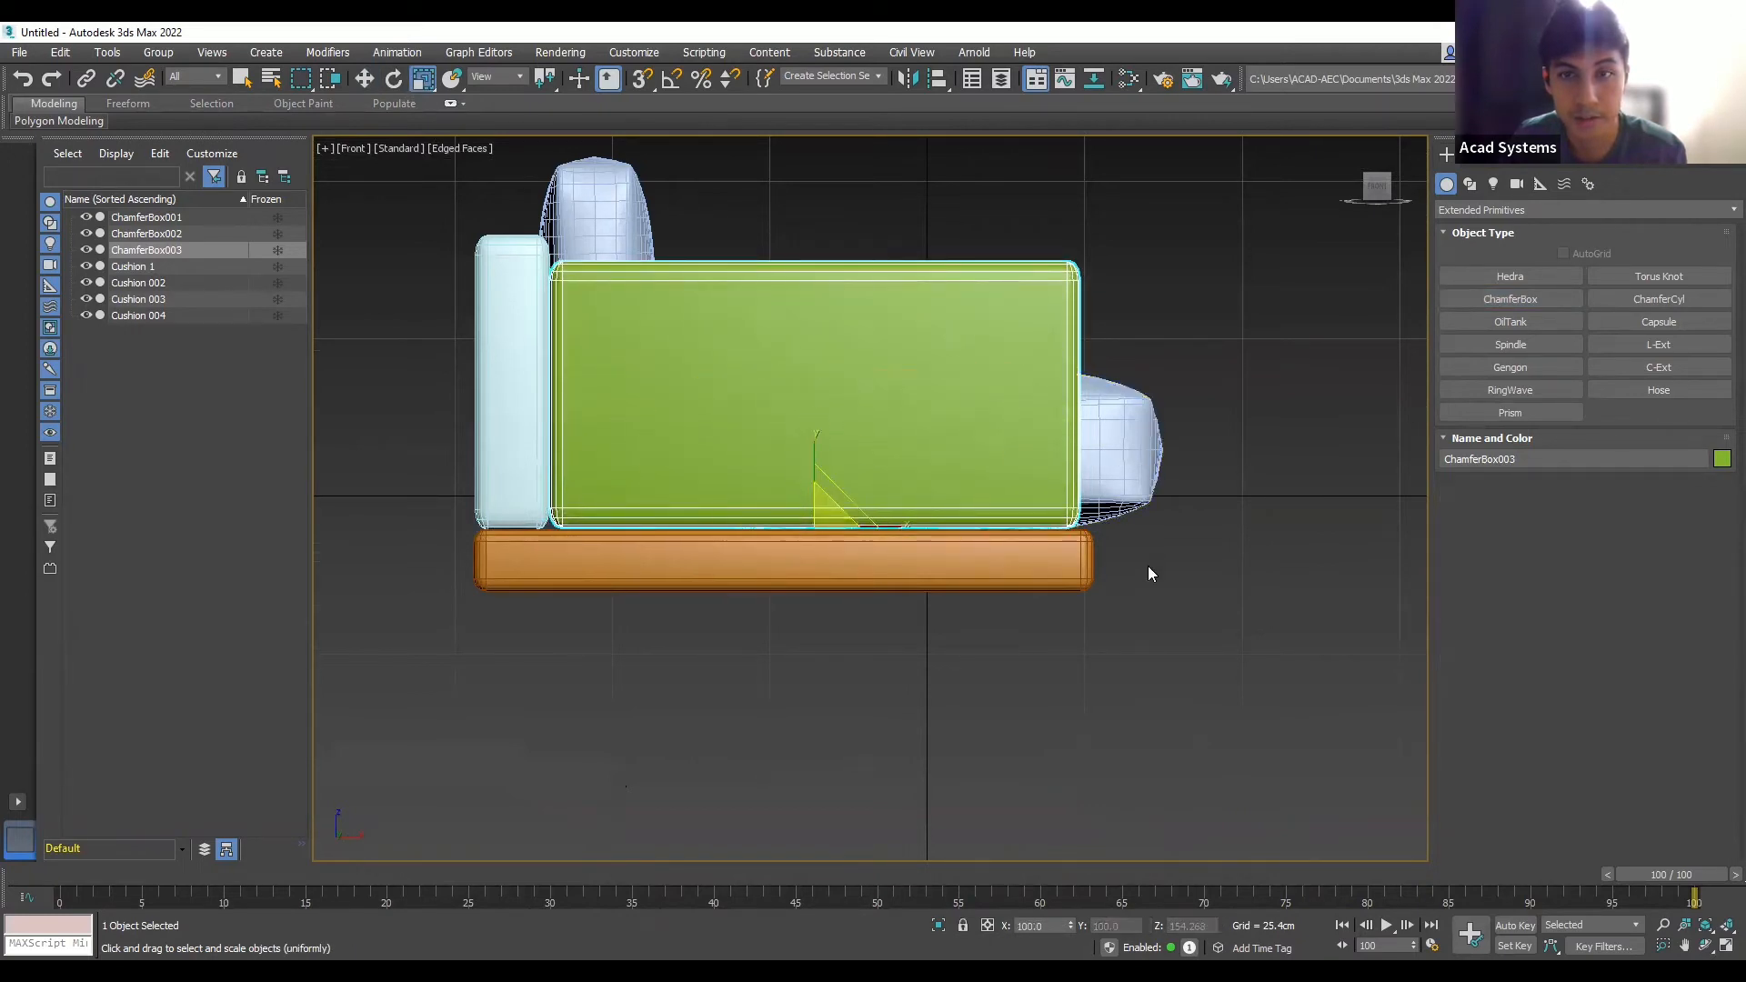
{"action": "middle_click_drag", "start_coordinate": [1144, 621], "coordinate": [859, 634], "text": "alt"}
{"action": "scroll", "coordinate": [624, 576], "scroll_direction": "down", "scroll_amount": 5}
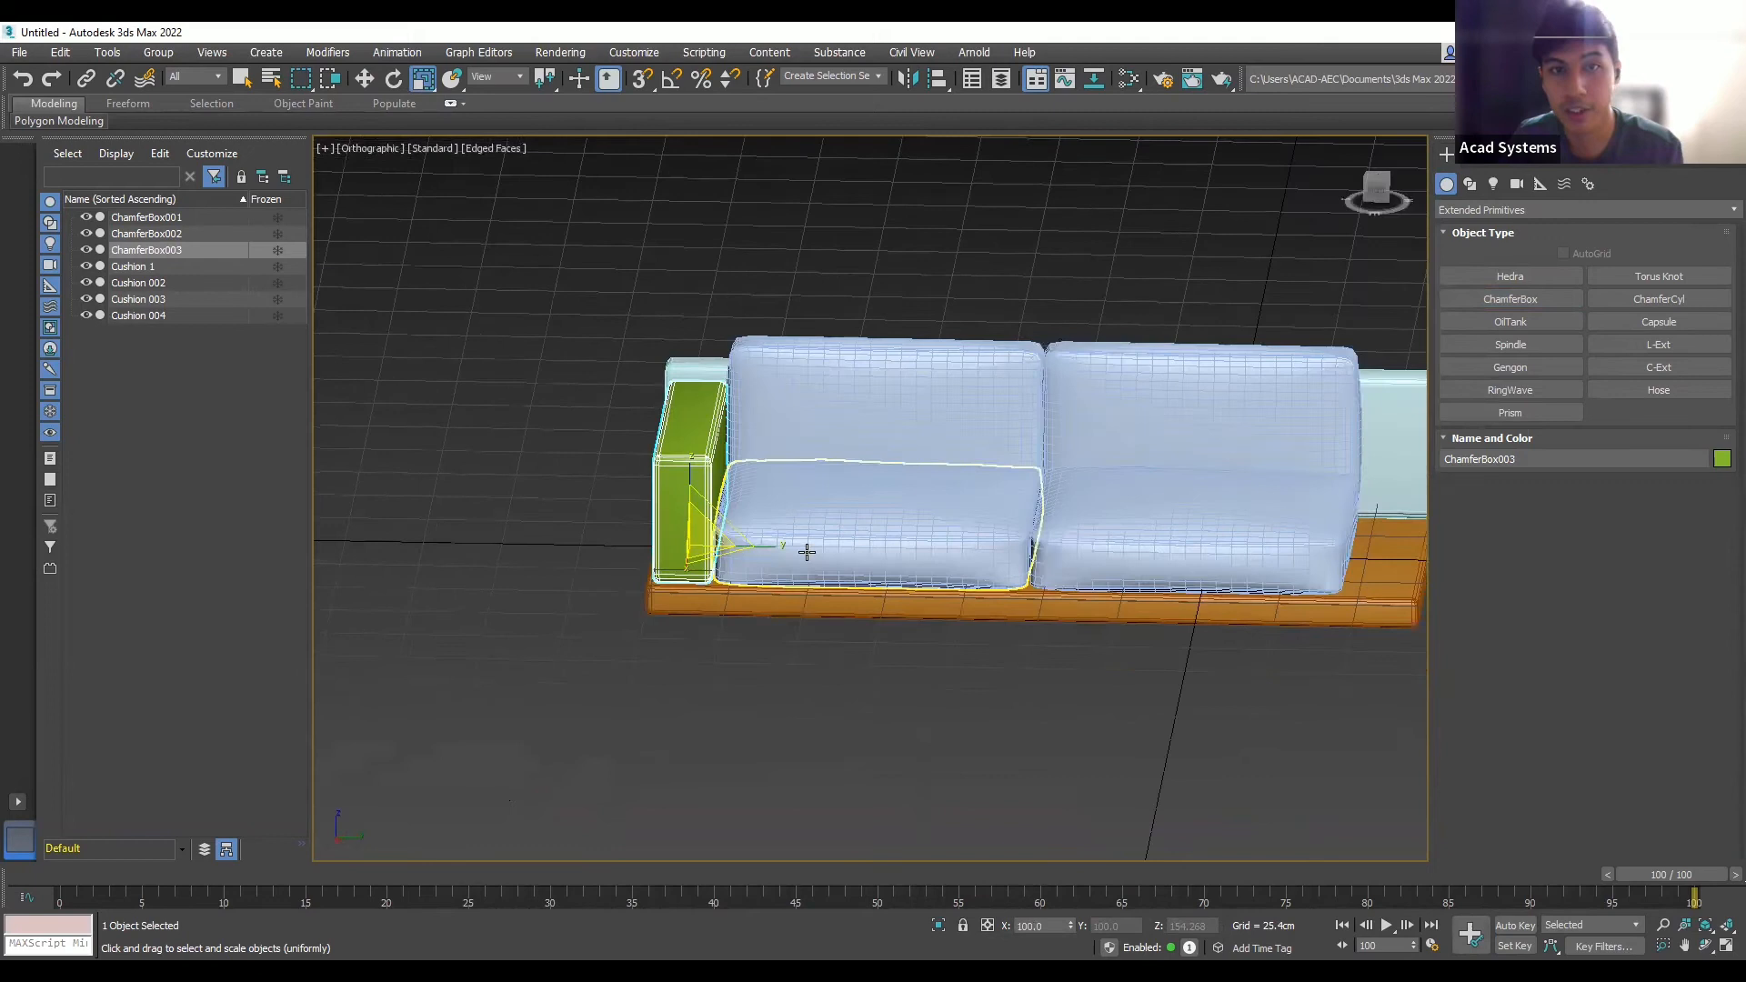
- Nudge the green armrest slightly to the left
{"action": "left_click", "coordinate": [593, 355]}
{"action": "scroll", "coordinate": [689, 559], "scroll_direction": "up", "scroll_amount": 4}
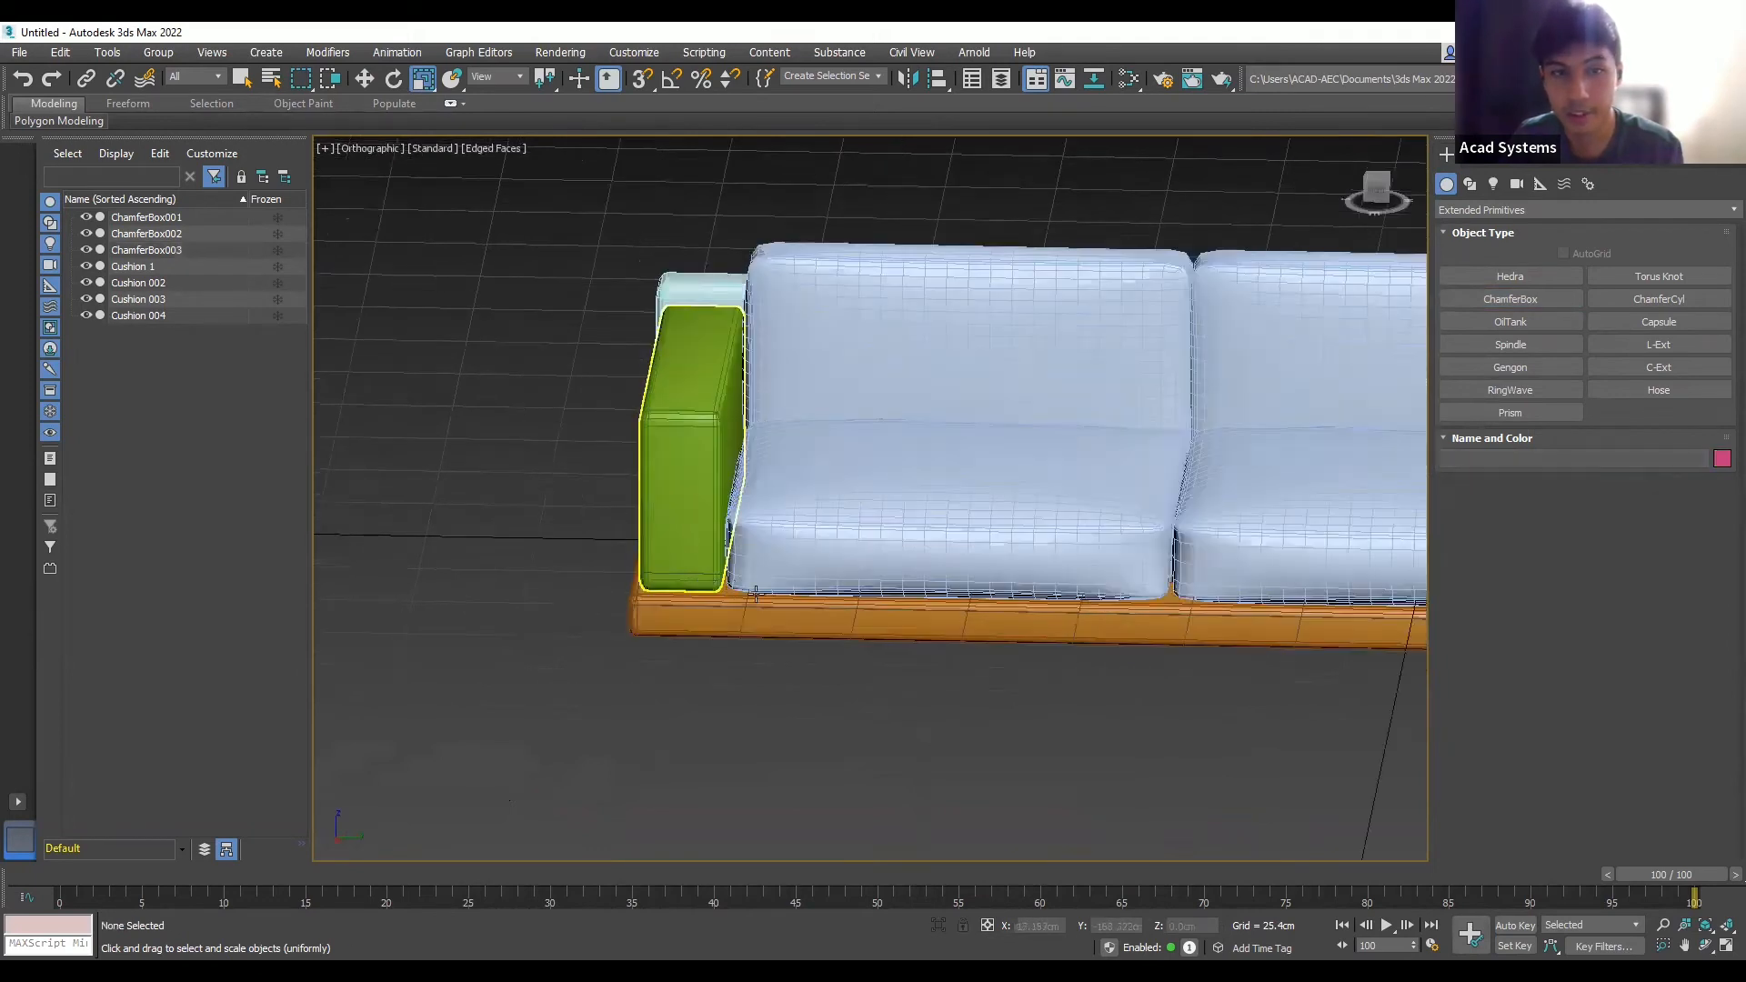
{"action": "left_click", "coordinate": [729, 515]}
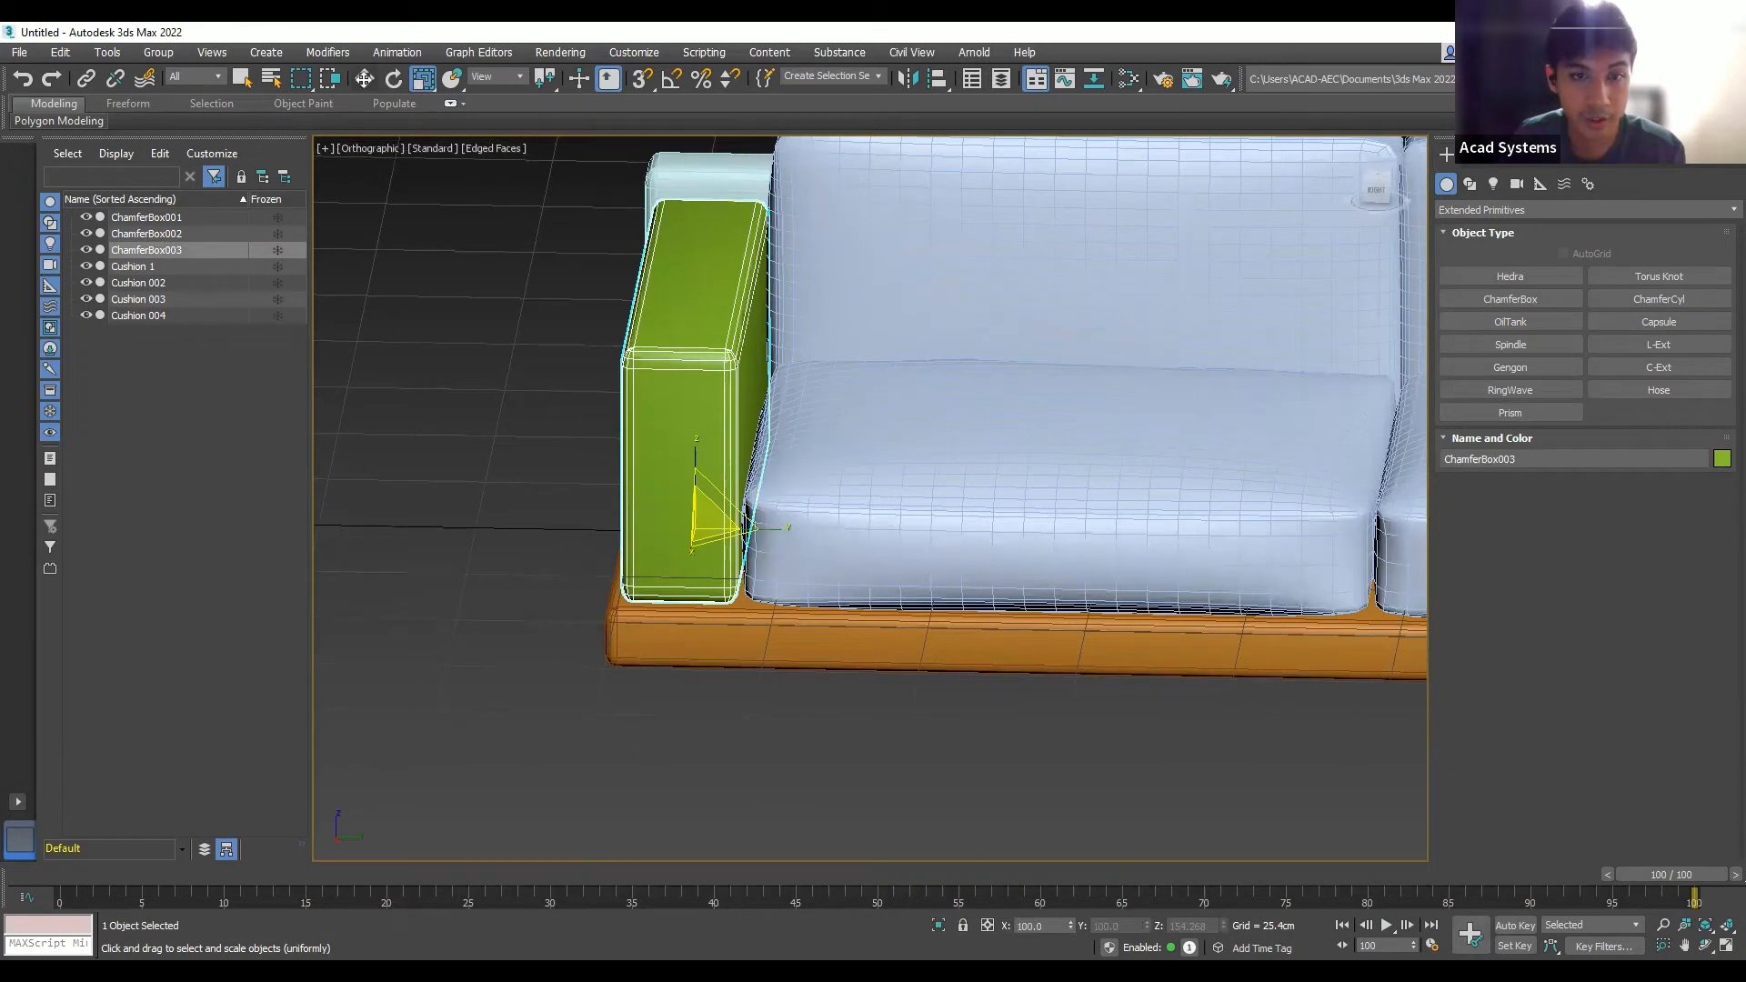
{"action": "left_click", "coordinate": [364, 78]}
{"action": "left_click_drag", "start_coordinate": [760, 531], "coordinate": [748, 532]}
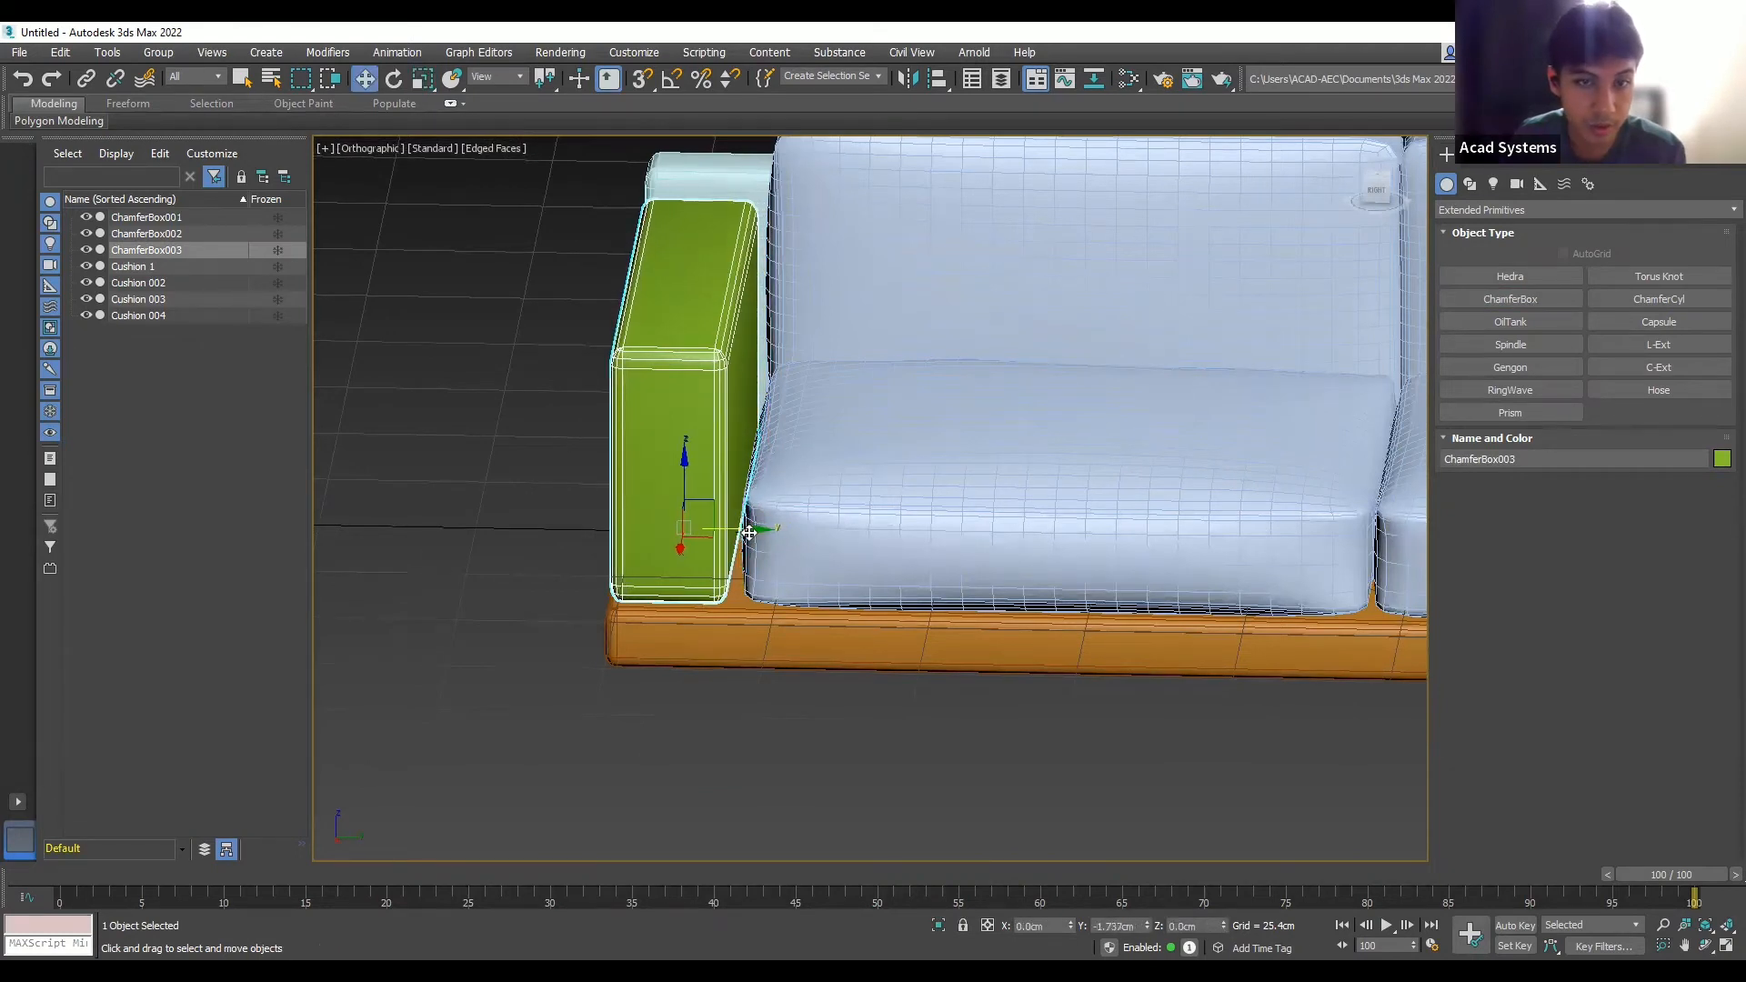
{"action": "left_click", "coordinate": [817, 768]}
- Stretch ChamferBox003 to 108% along Y and move it snugly against the cushions
{"action": "scroll", "coordinate": [818, 766], "scroll_direction": "down", "scroll_amount": 3}
{"action": "middle_click_drag", "start_coordinate": [819, 766], "coordinate": [875, 826], "text": "alt"}
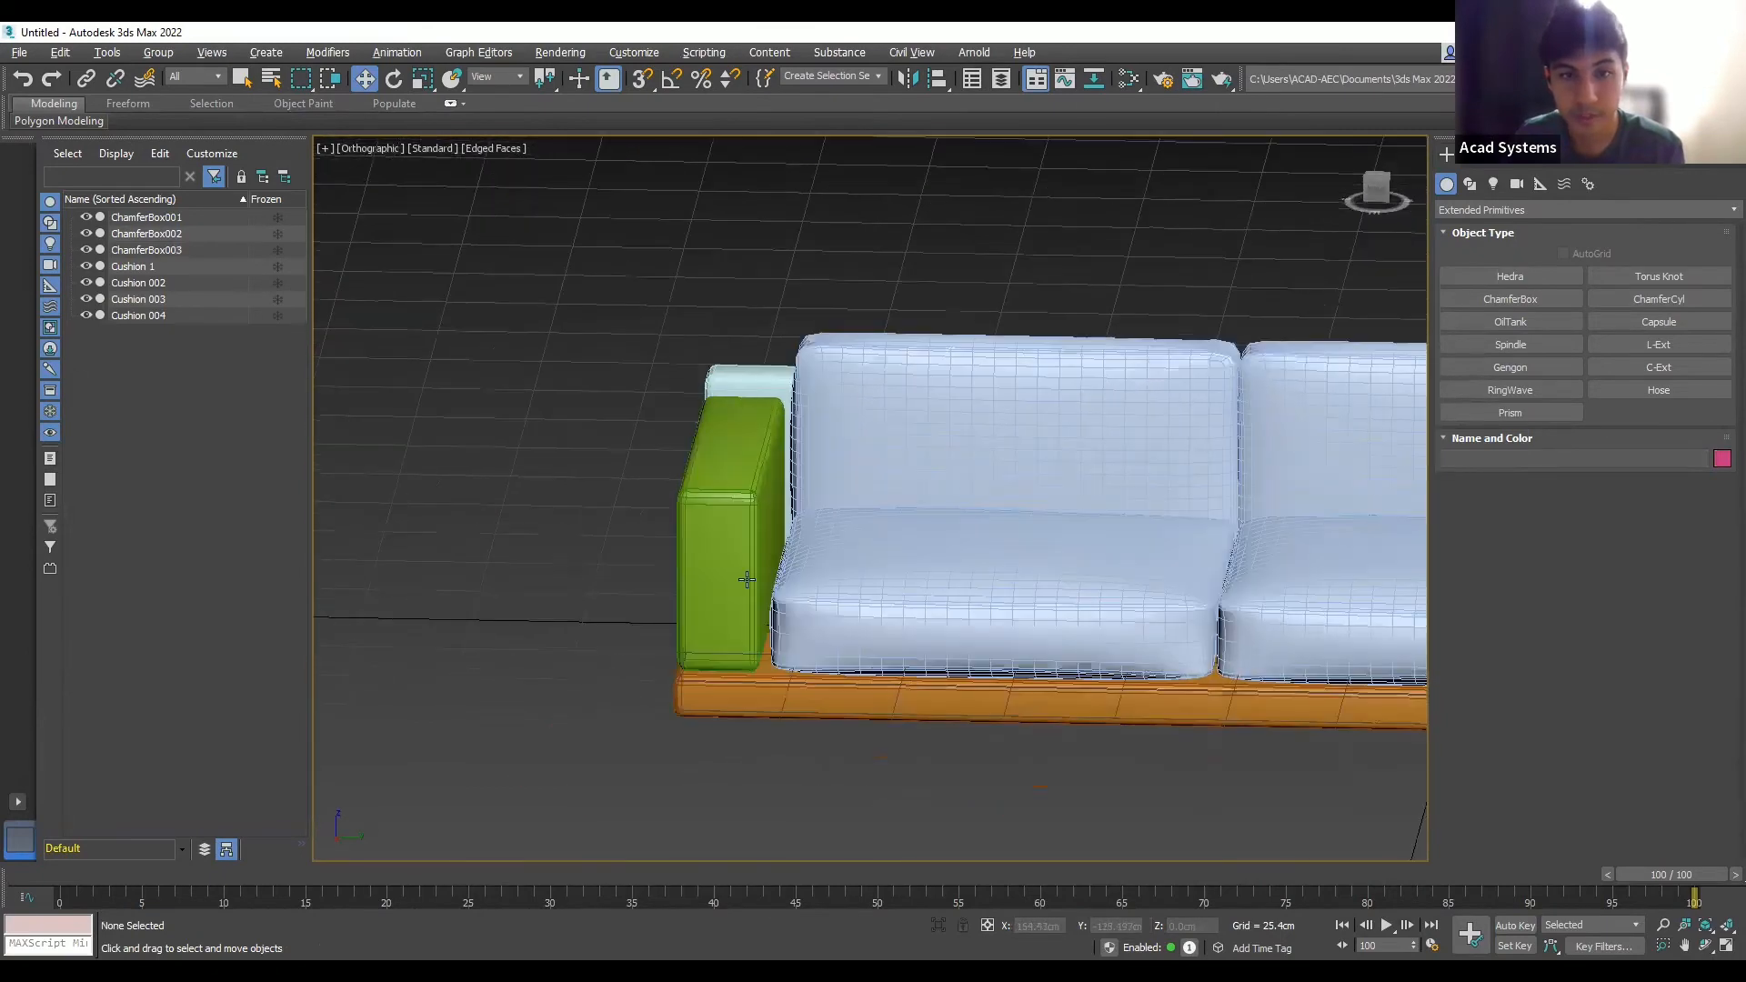
{"action": "scroll", "coordinate": [732, 562], "scroll_direction": "up", "scroll_amount": 3}
{"action": "left_click", "coordinate": [731, 562]}
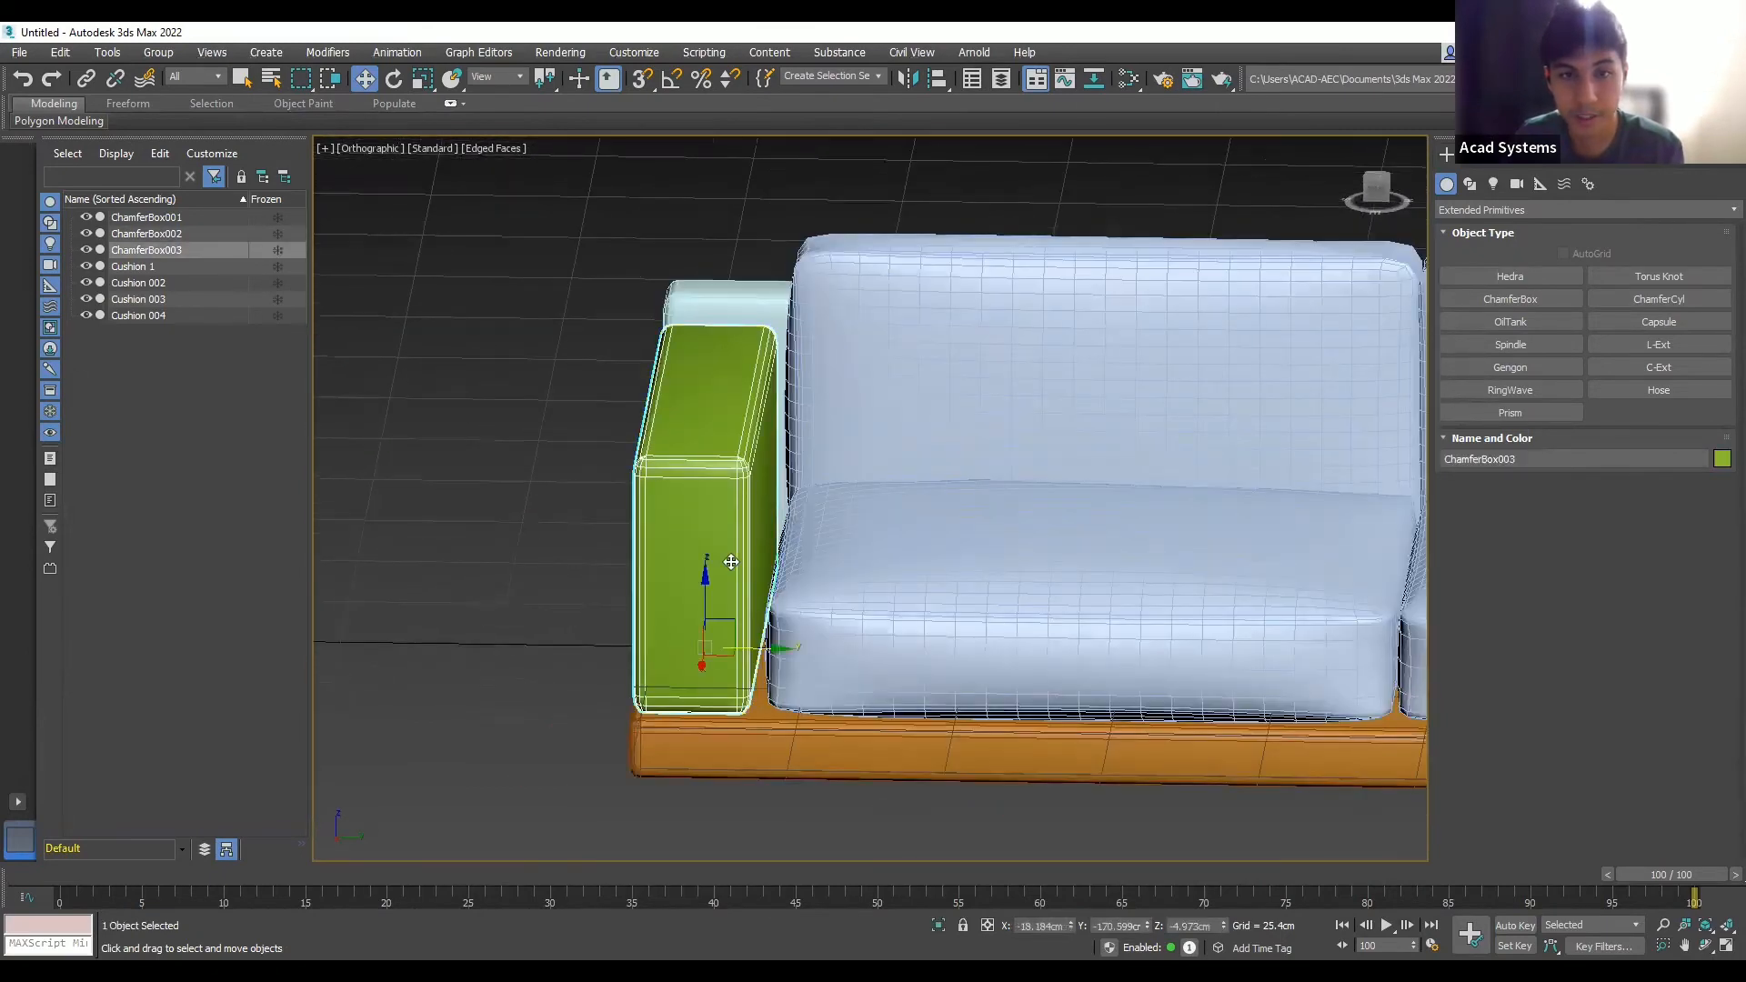
{"action": "left_click", "coordinate": [423, 78]}
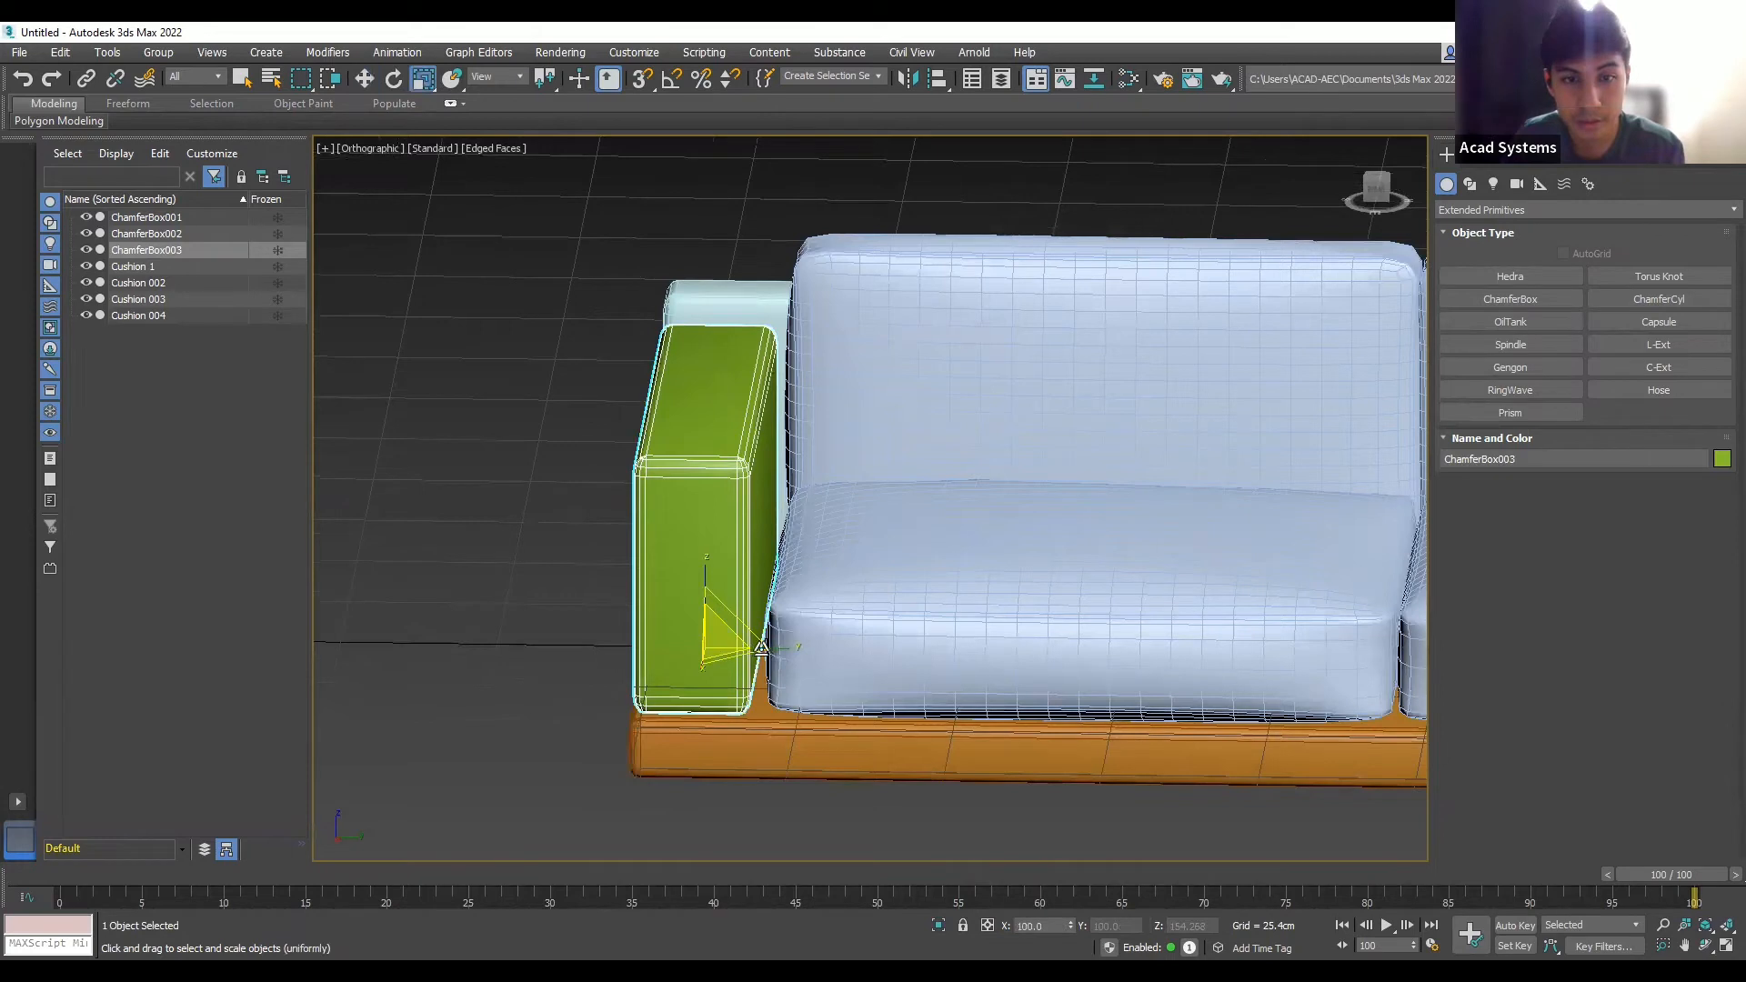
{"action": "left_click_drag", "start_coordinate": [767, 648], "coordinate": [786, 648]}
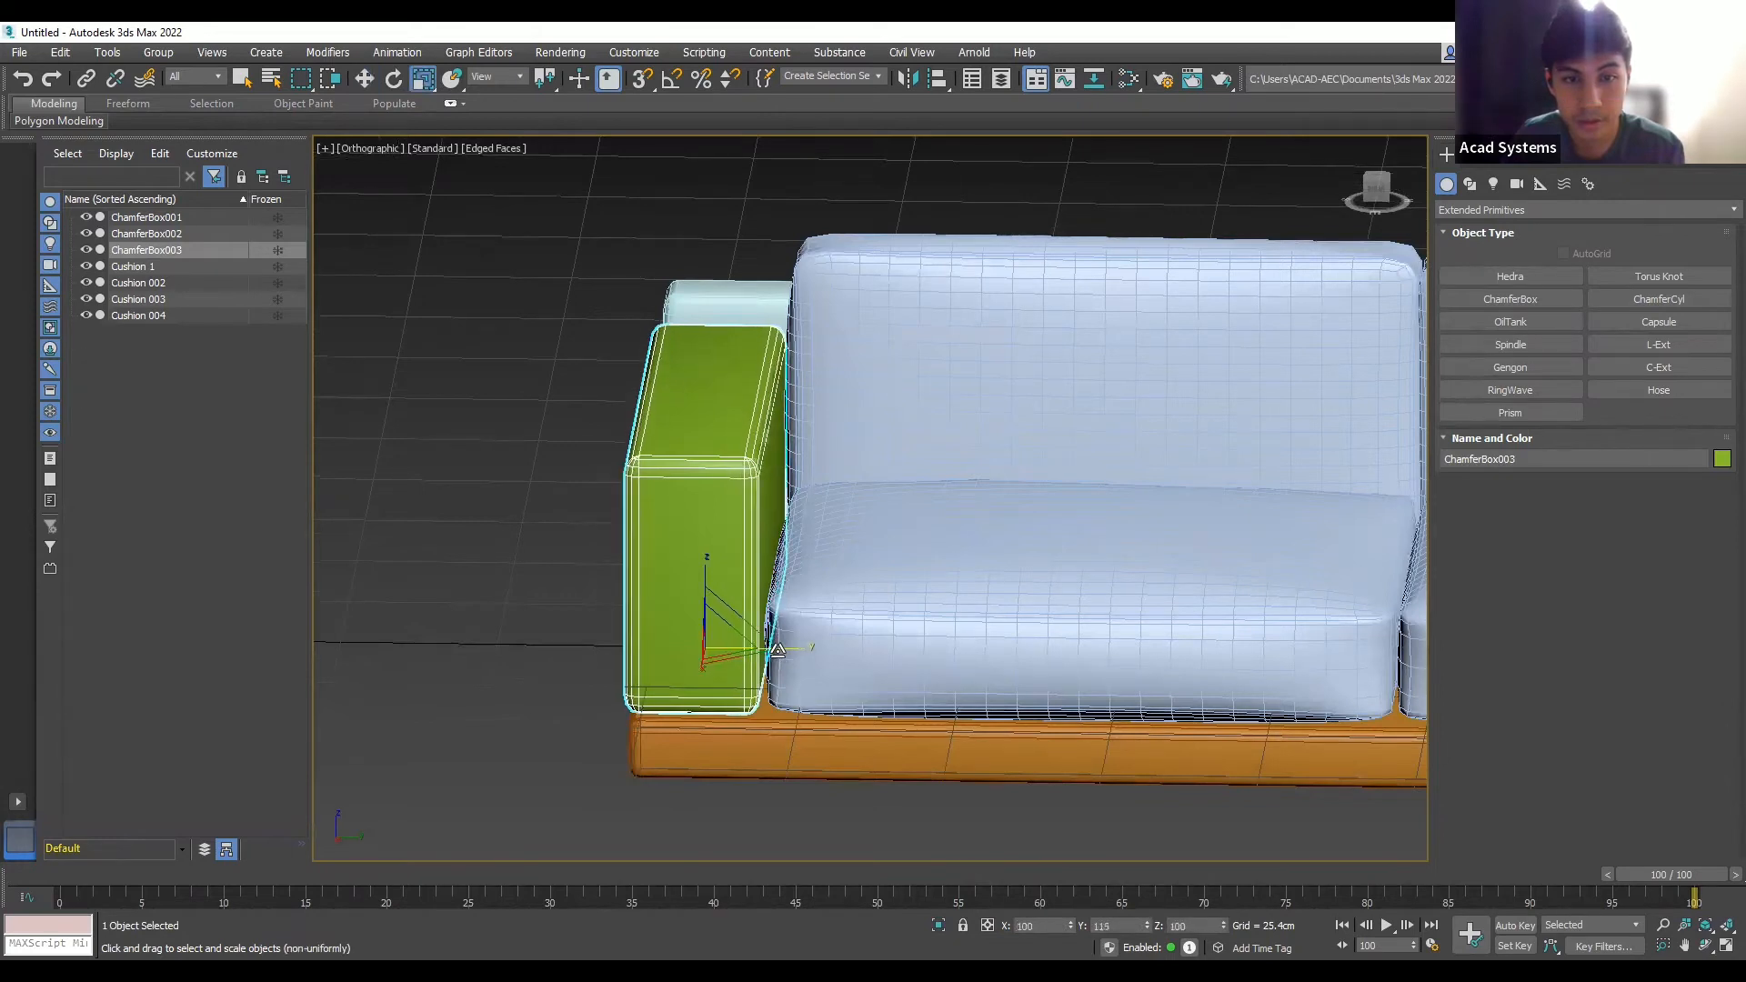
{"action": "left_click", "coordinate": [365, 79]}
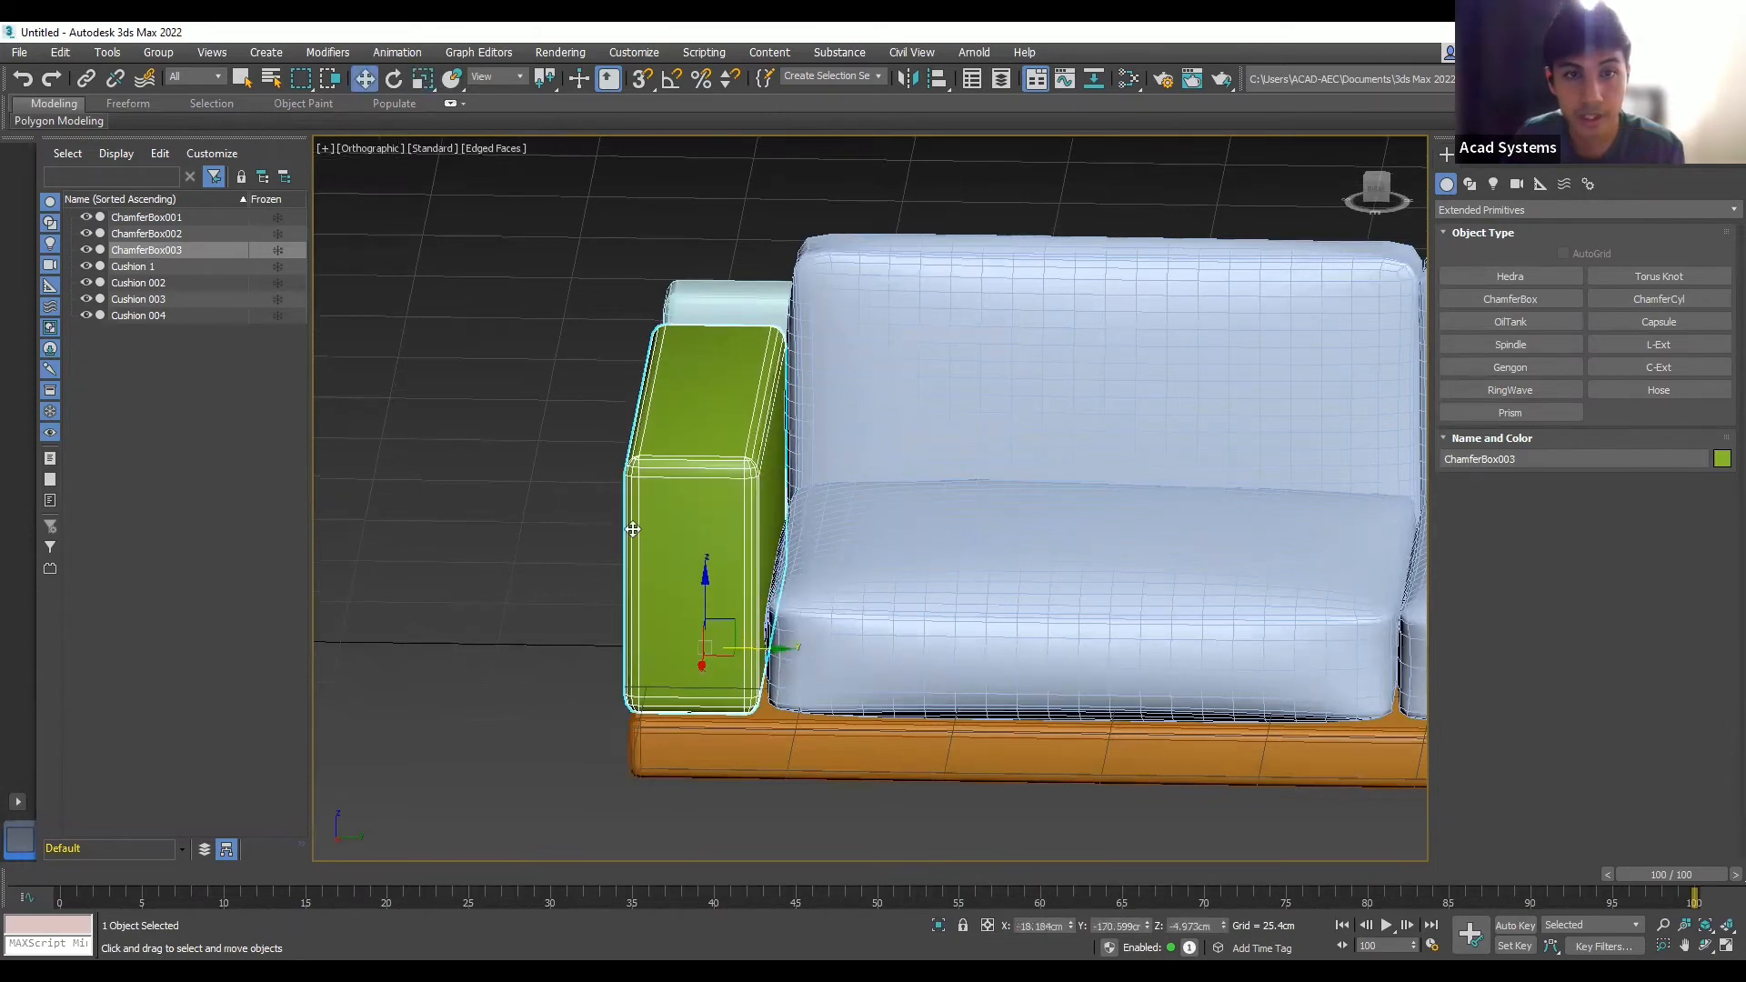
{"action": "left_click_drag", "start_coordinate": [762, 655], "coordinate": [773, 655]}
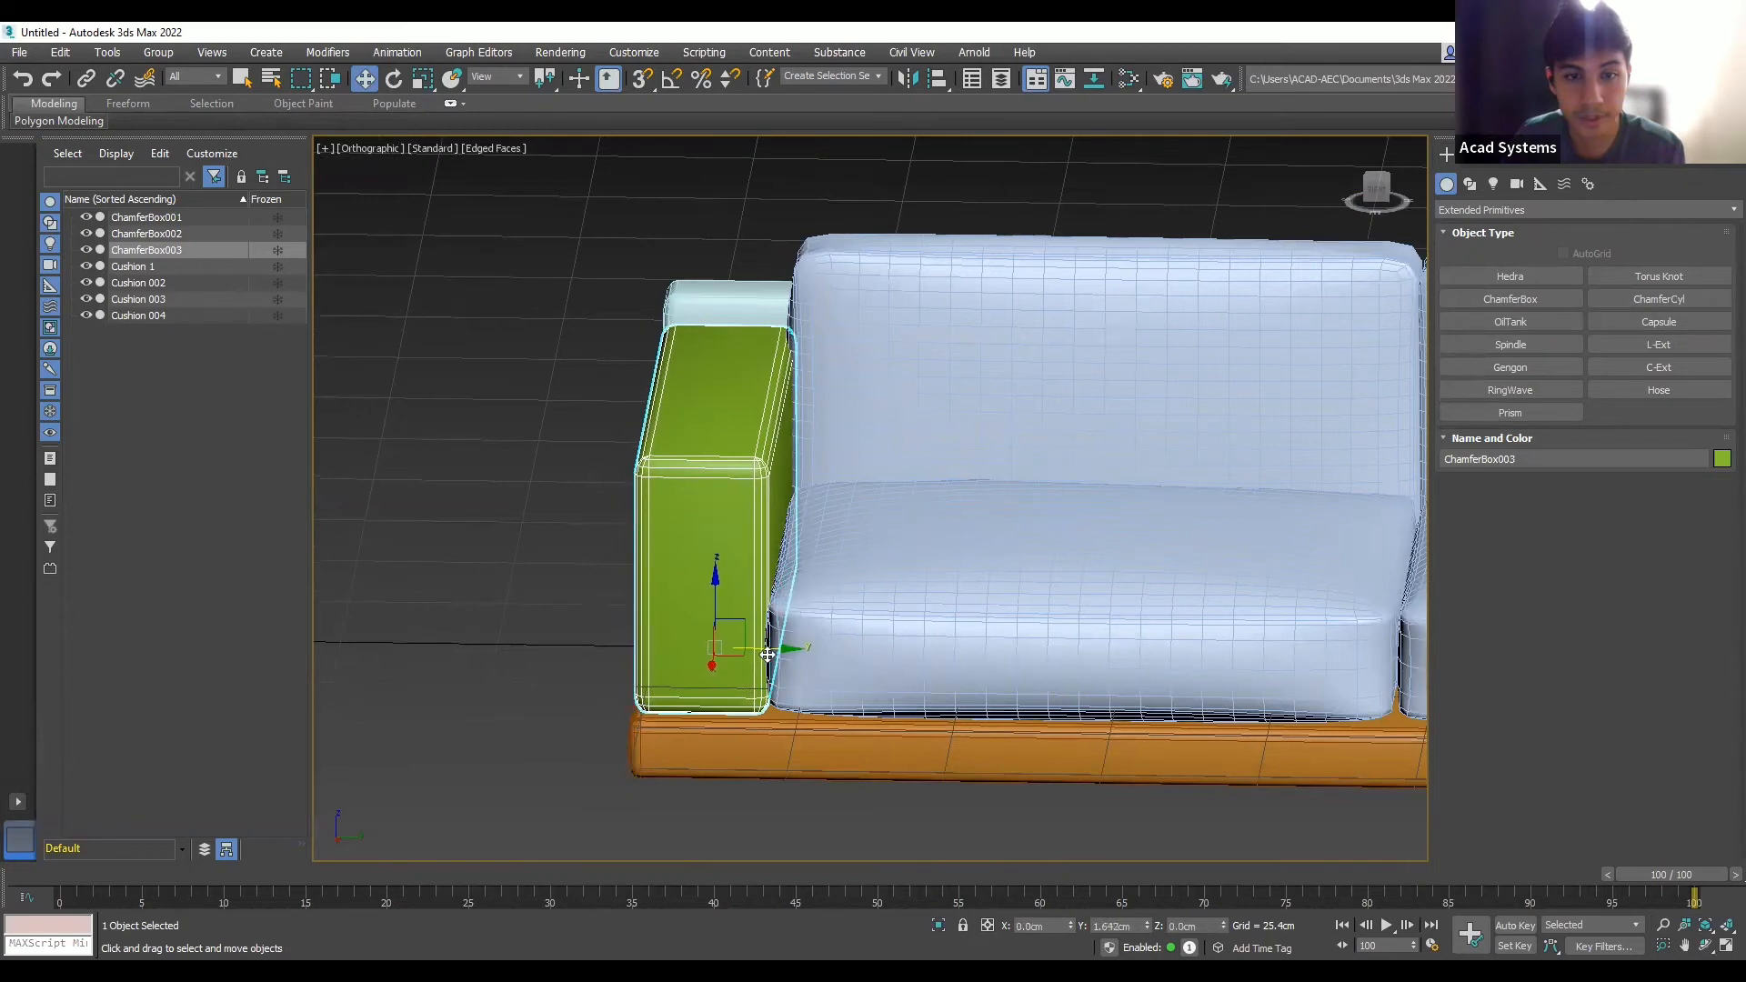
{"action": "left_click", "coordinate": [514, 420]}
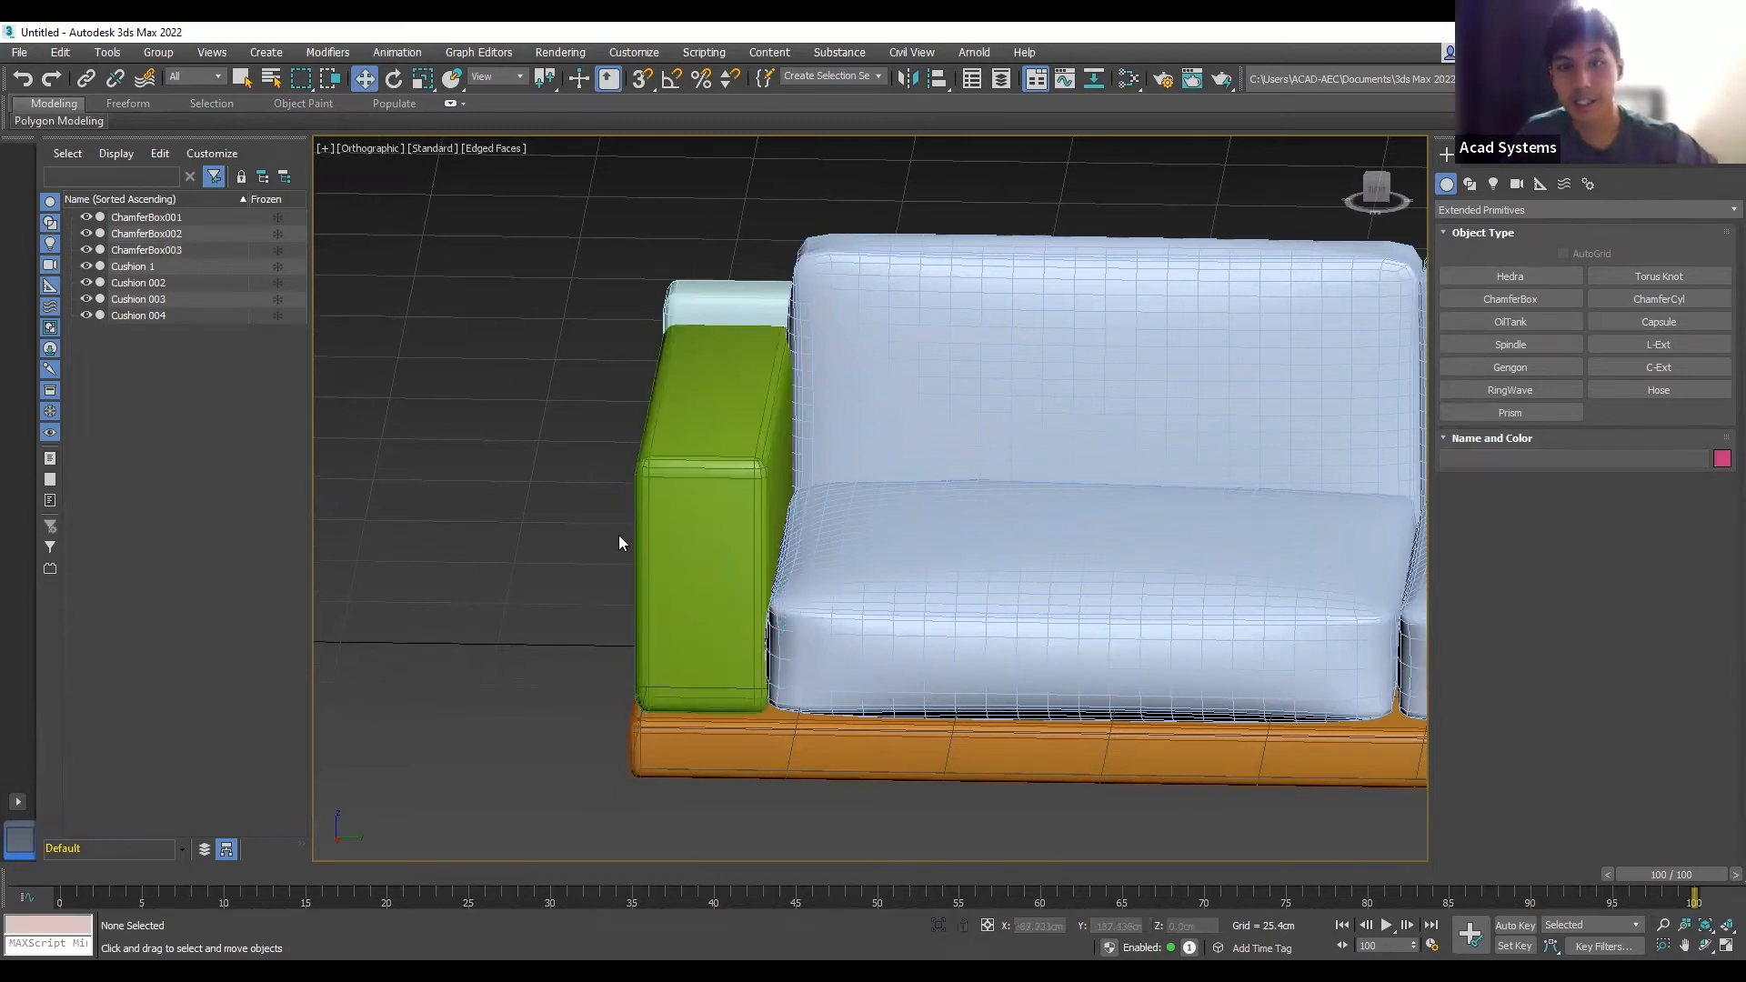
- Shift-drag a copy of the green armrest to the sofa's right end
{"action": "scroll", "coordinate": [620, 533], "scroll_direction": "down", "scroll_amount": 5}
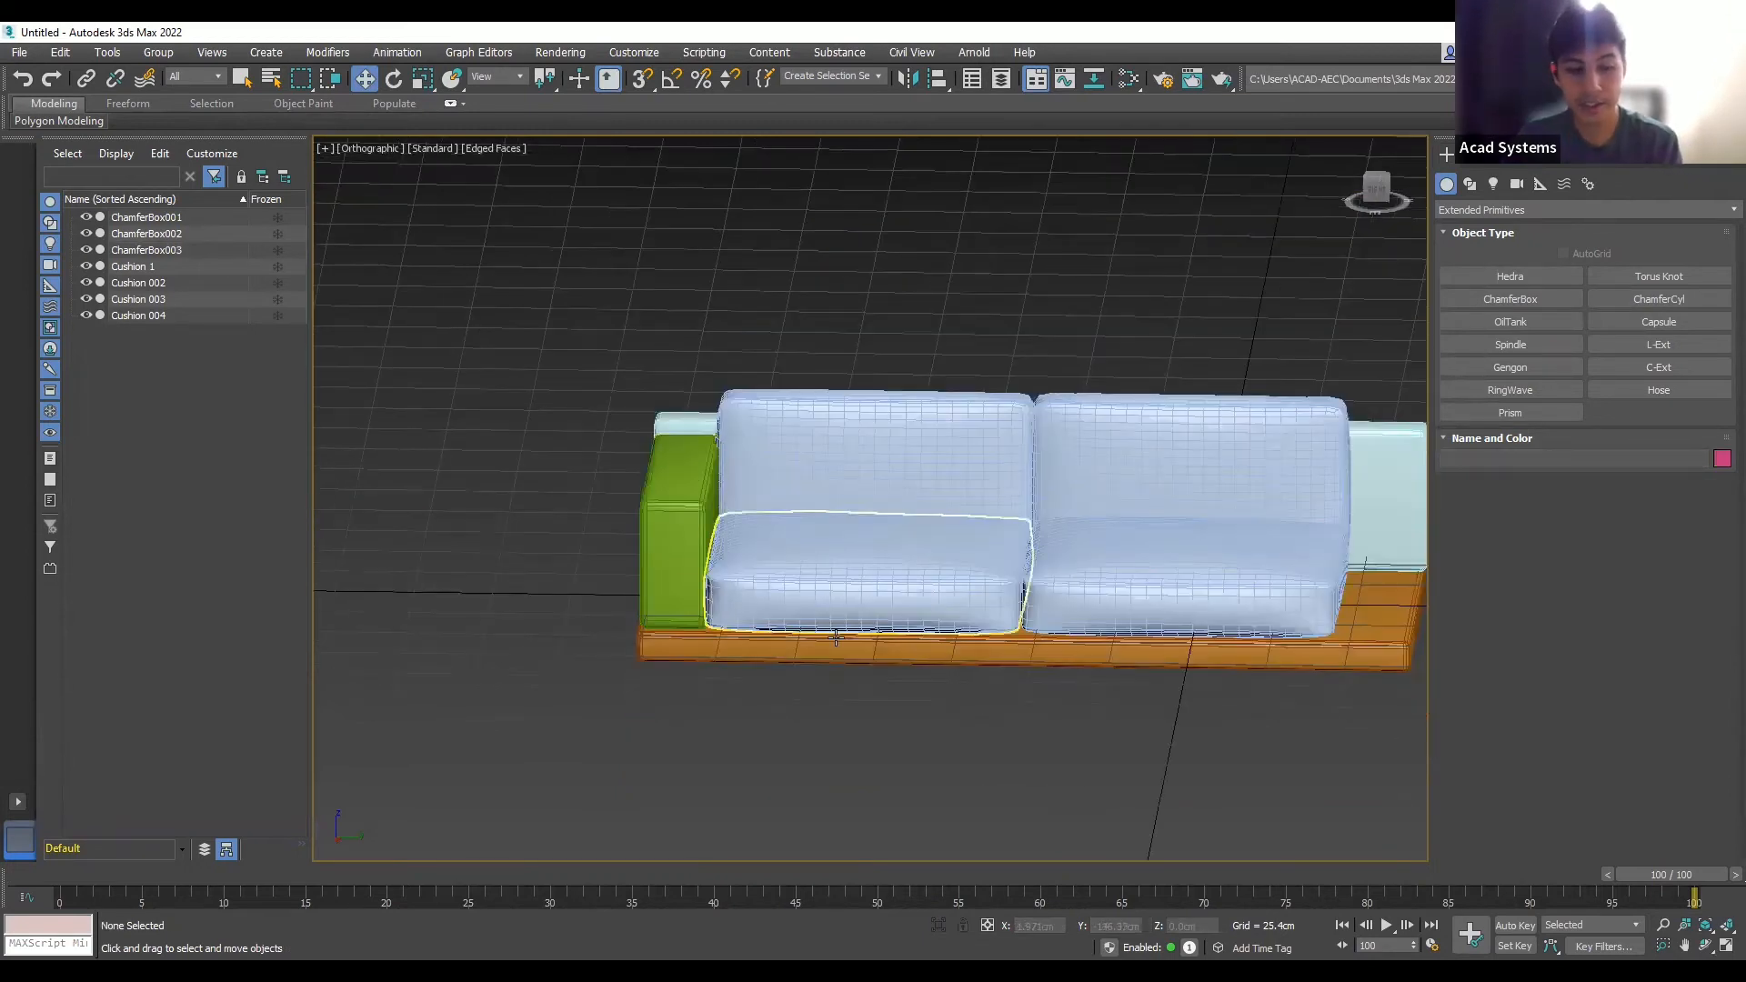
{"action": "left_click", "coordinate": [705, 528]}
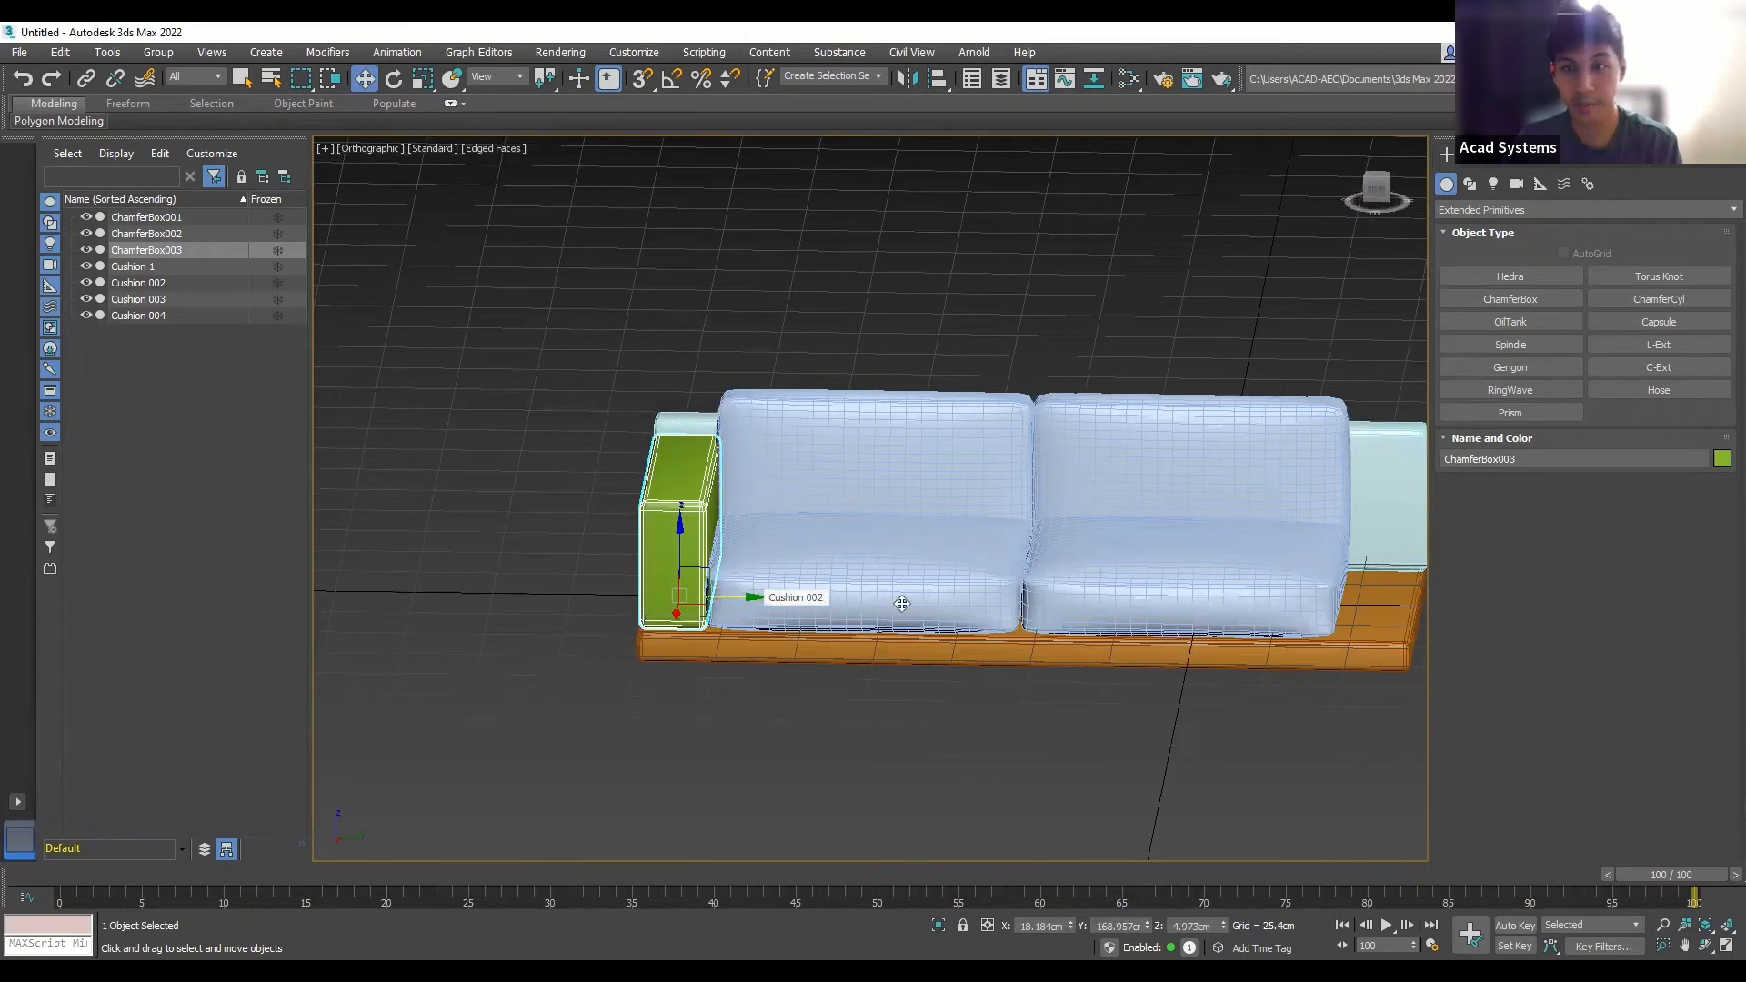
{"action": "left_click_drag", "start_coordinate": [744, 598], "coordinate": [1435, 615]}
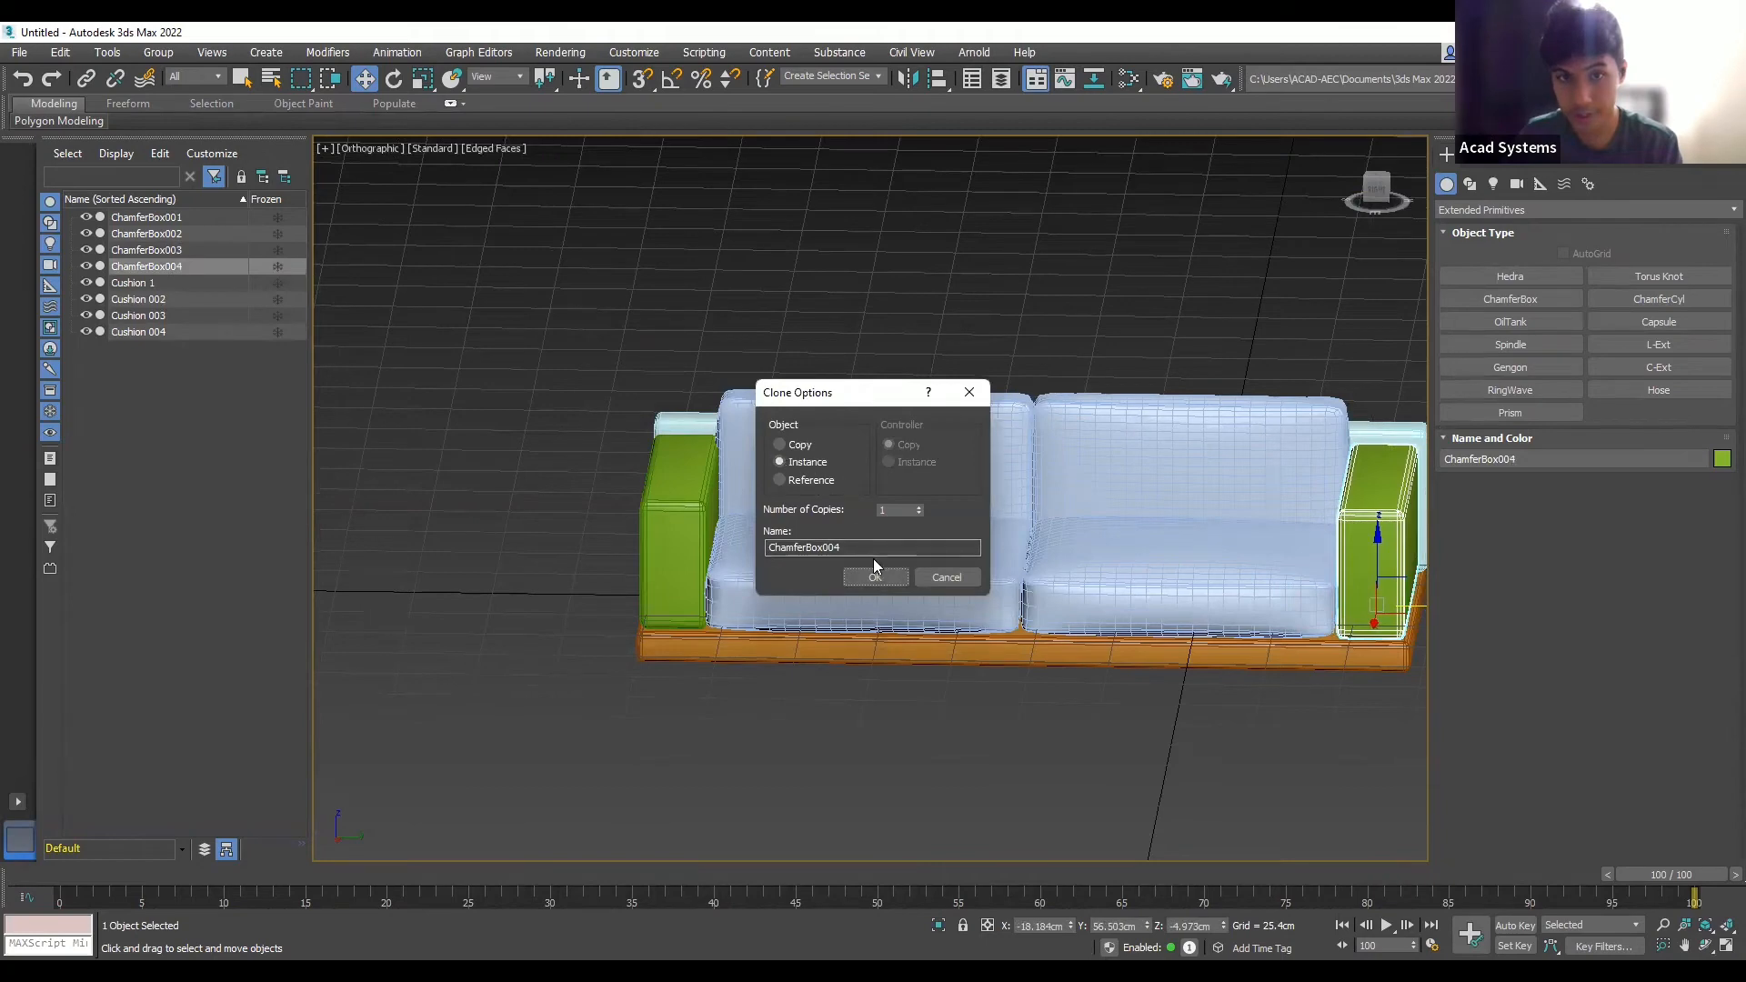
- Confirm the copy as Instance ChamferBox004 at the right end, then switch to Left view
{"action": "left_click", "coordinate": [873, 577]}
{"action": "scroll", "coordinate": [916, 515], "scroll_direction": "down", "scroll_amount": 2}
{"action": "scroll", "coordinate": [916, 515], "scroll_direction": "up", "scroll_amount": 1}
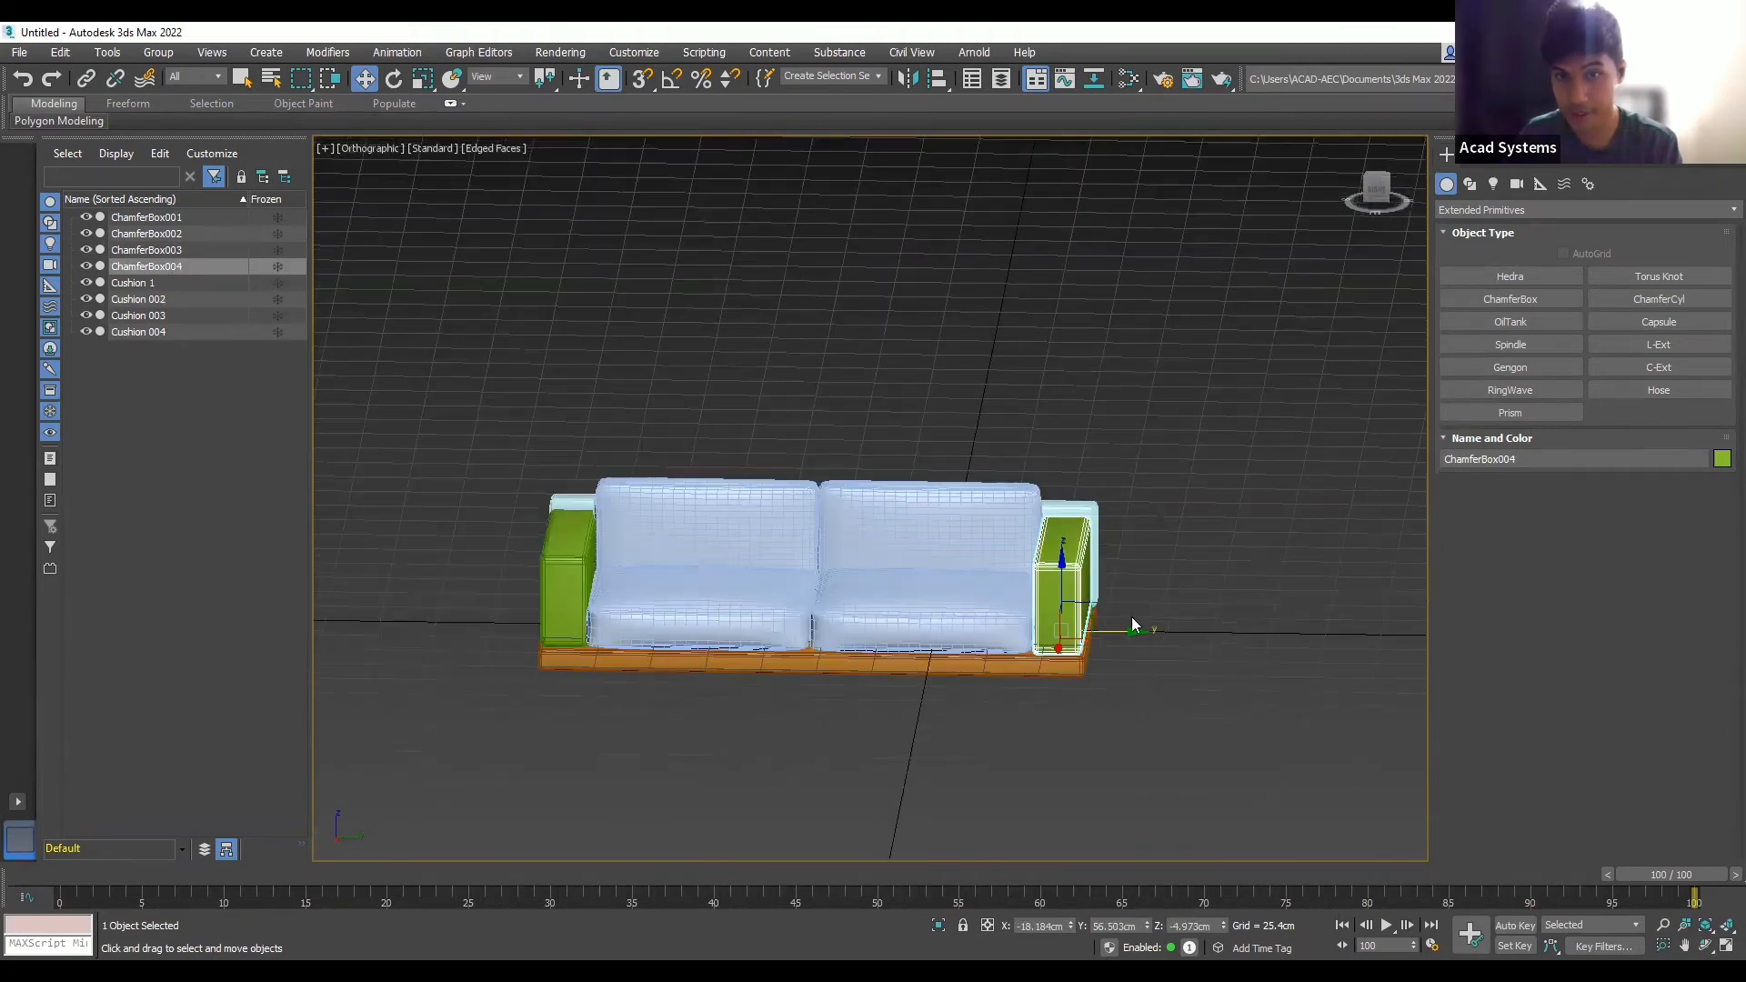
{"action": "scroll", "coordinate": [1135, 617], "scroll_direction": "up", "scroll_amount": 2}
{"action": "left_click", "coordinate": [1135, 619]}
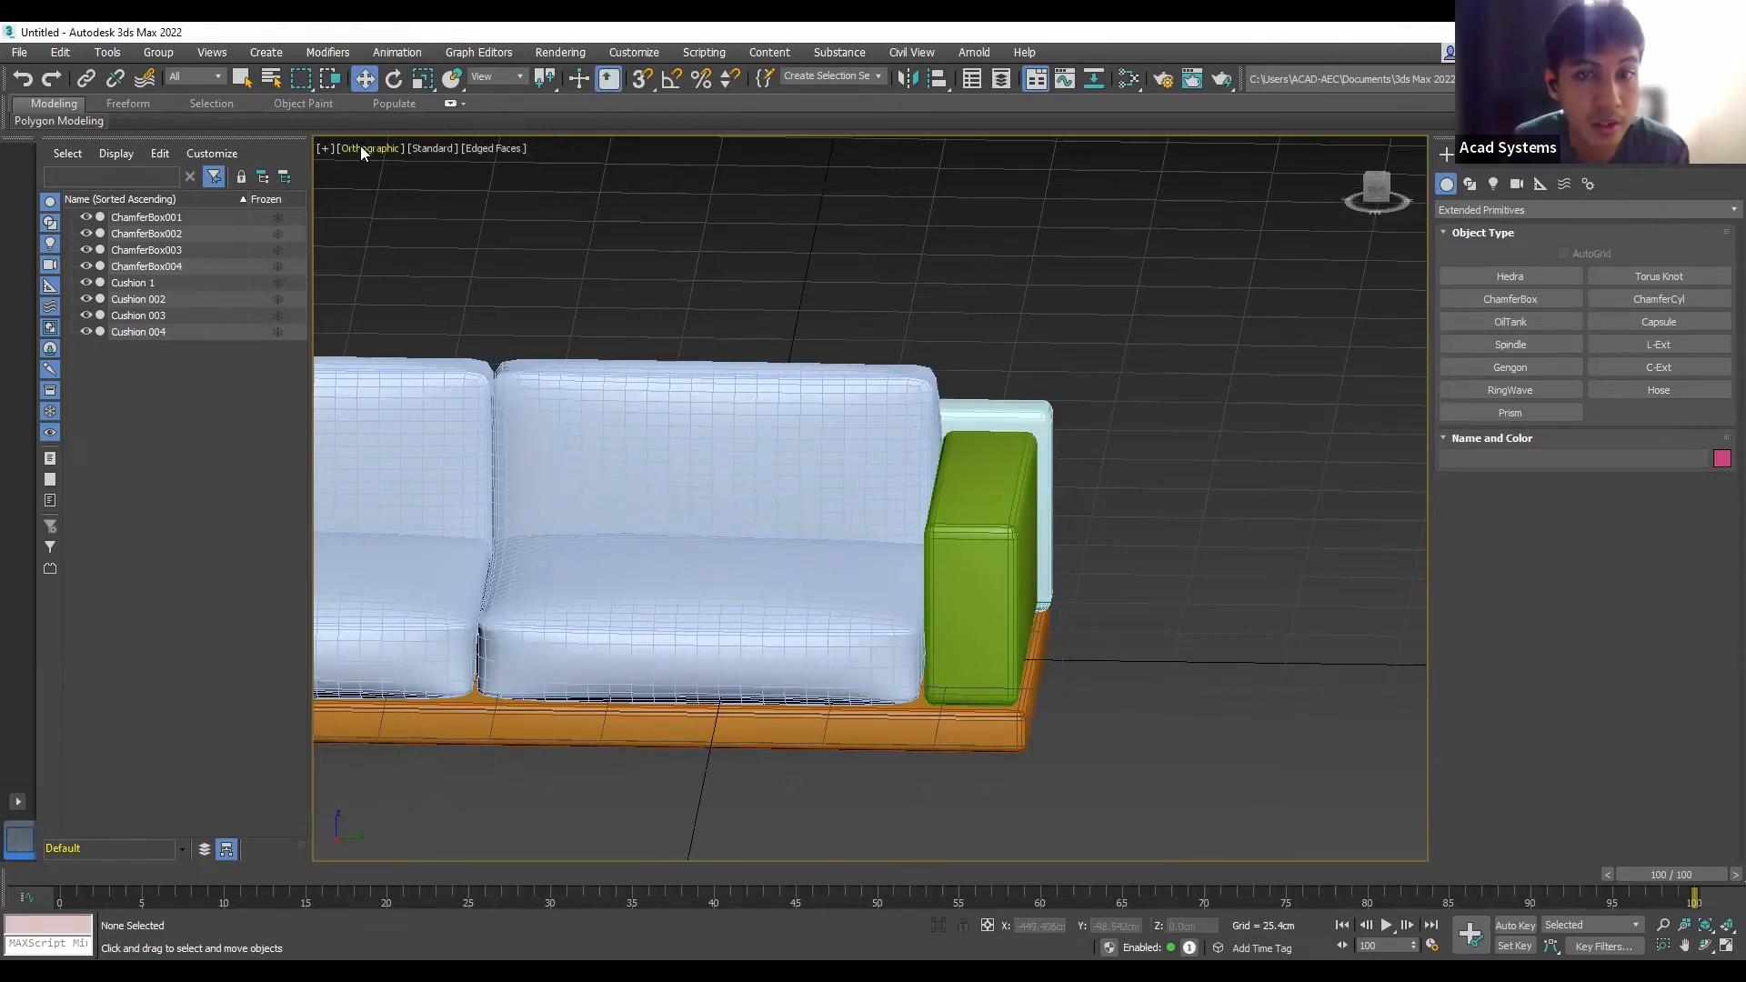
{"action": "key", "text": "l"}
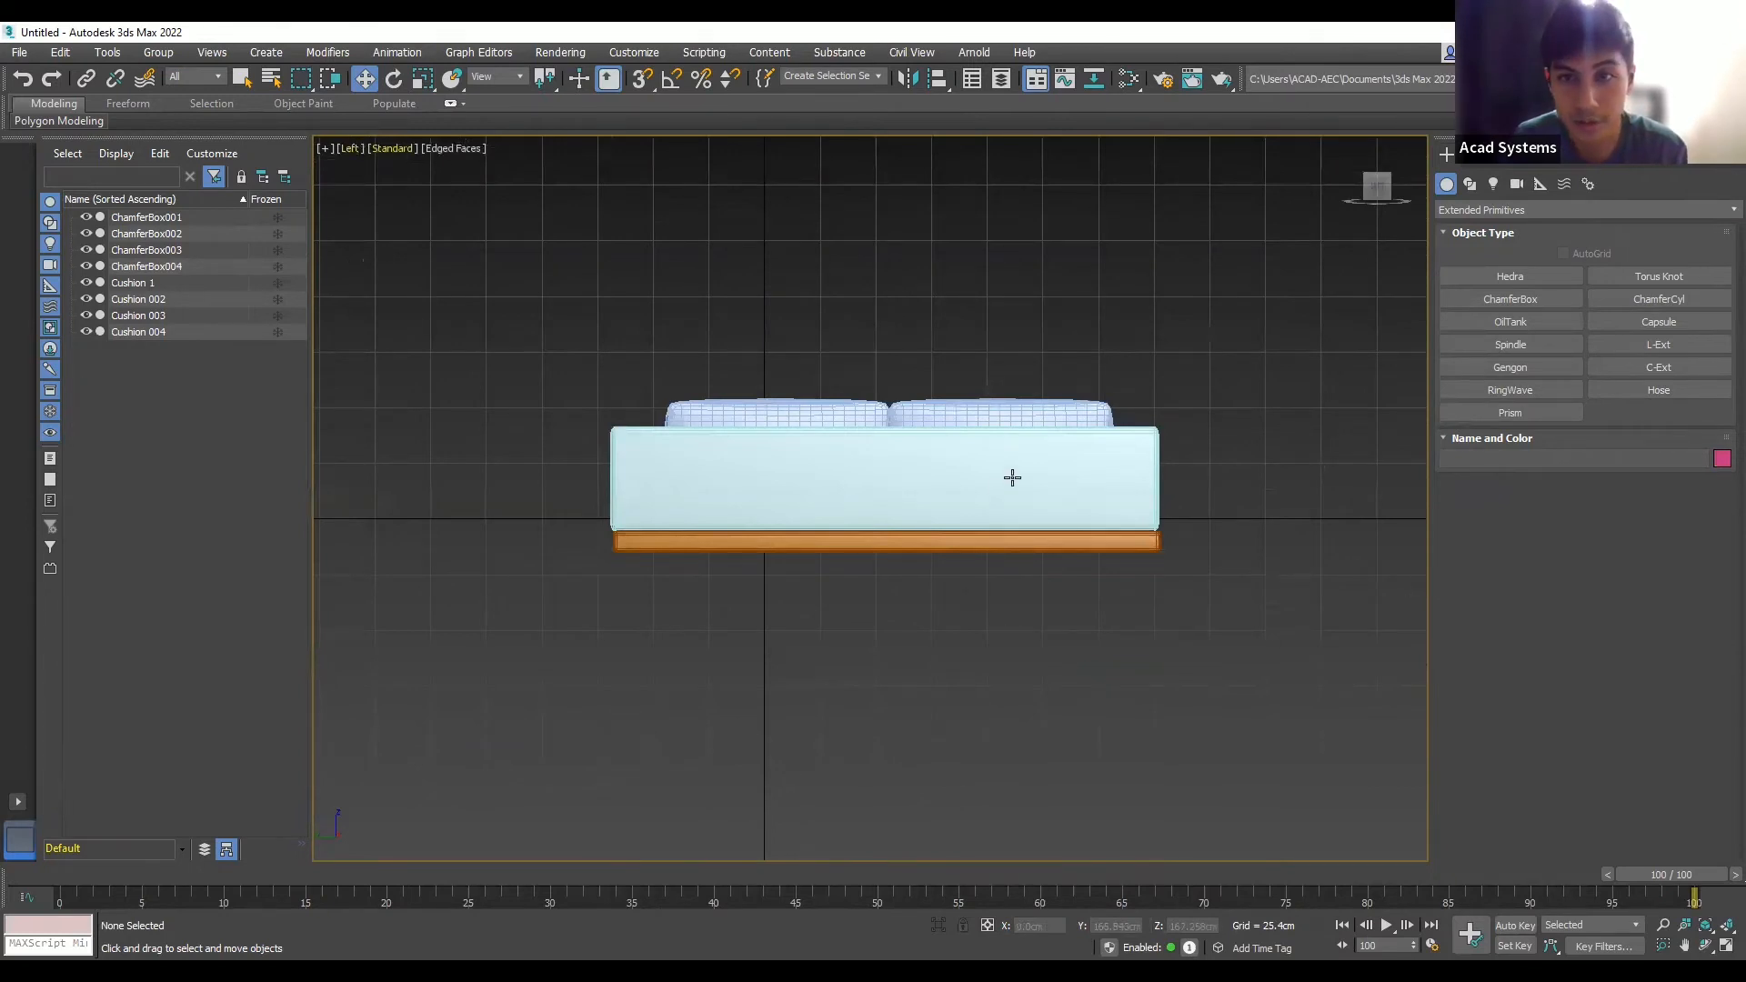
- In Right view, narrow back panel ChamferBox002 to 99% on X and re-centre it
{"action": "key", "text": "v"}
{"action": "key", "text": "r"}
{"action": "left_click", "coordinate": [1181, 412]}
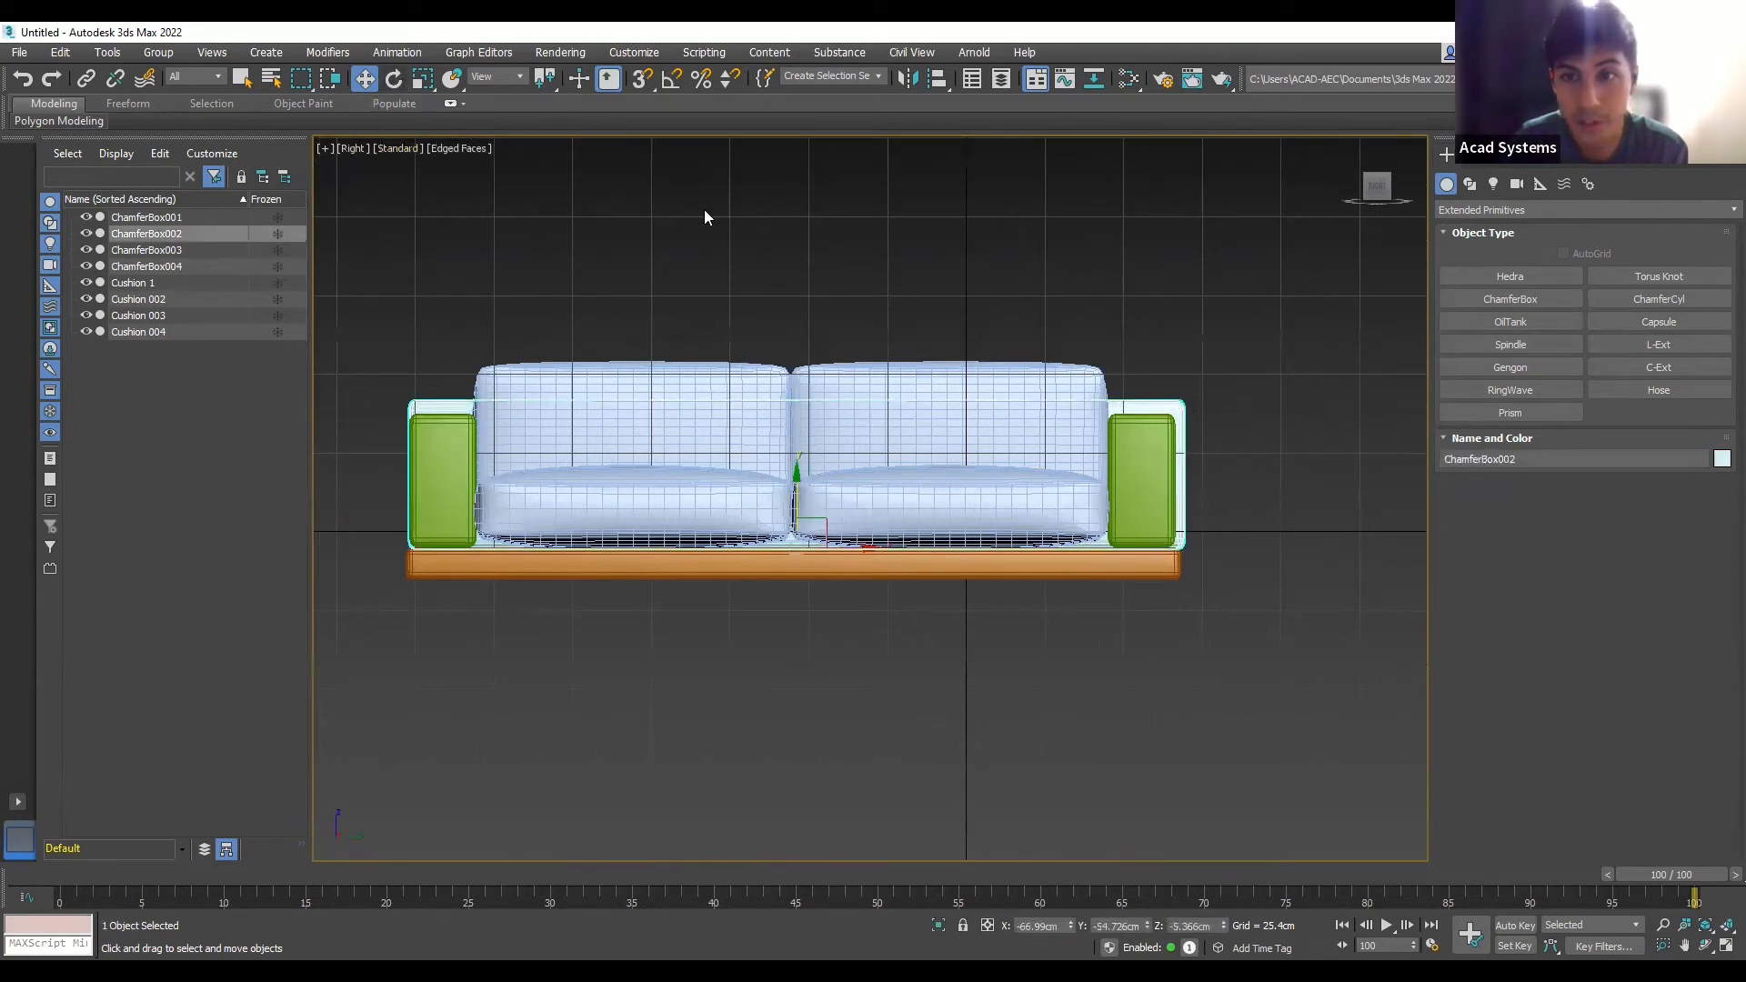
{"action": "key", "text": "r"}
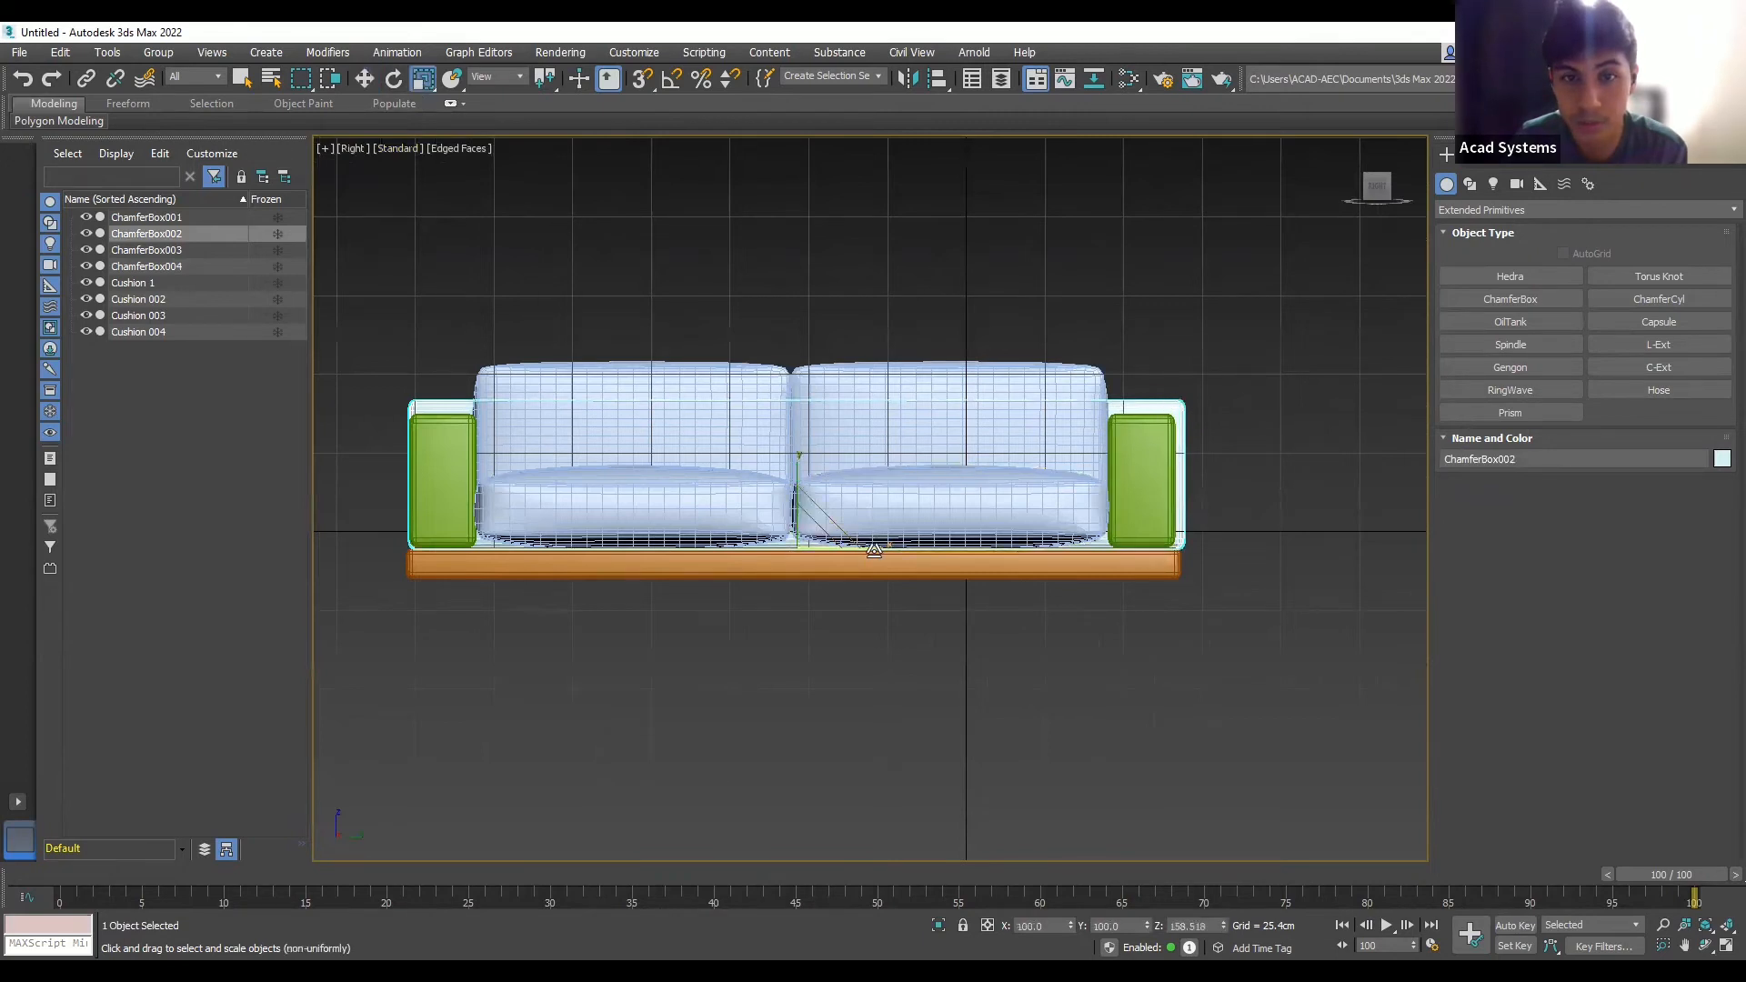
{"action": "left_click_drag", "start_coordinate": [872, 549], "coordinate": [872, 550]}
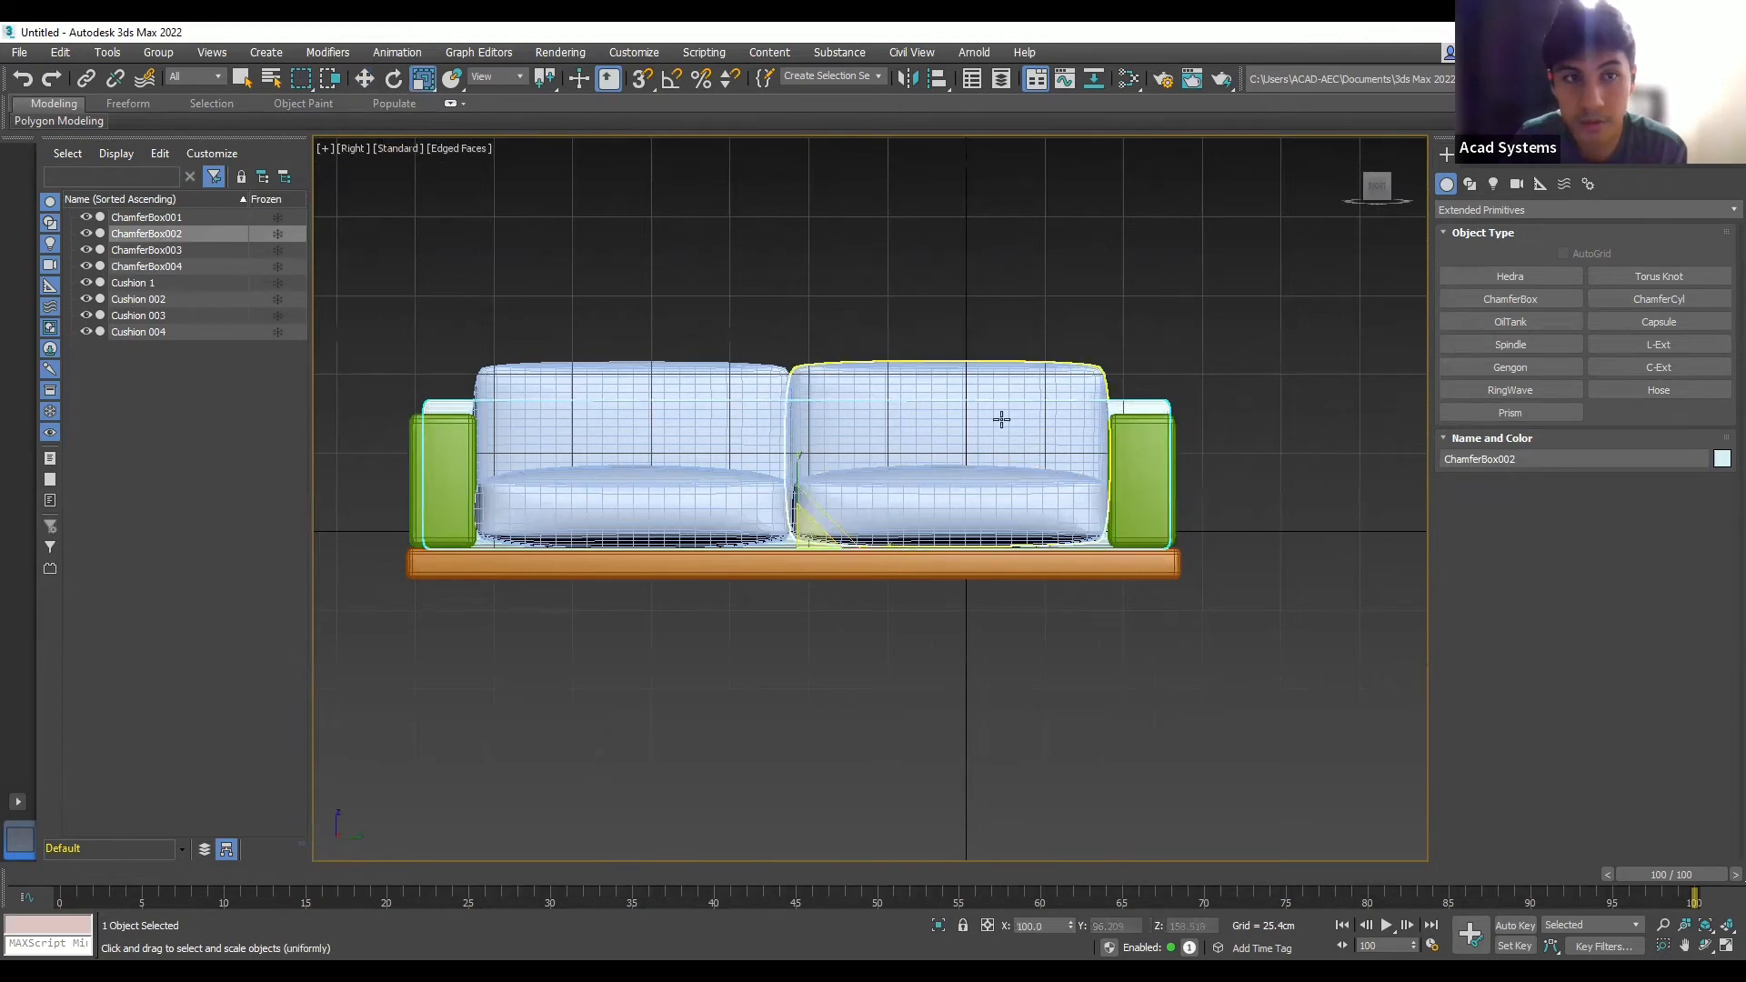
{"action": "left_click", "coordinate": [363, 79]}
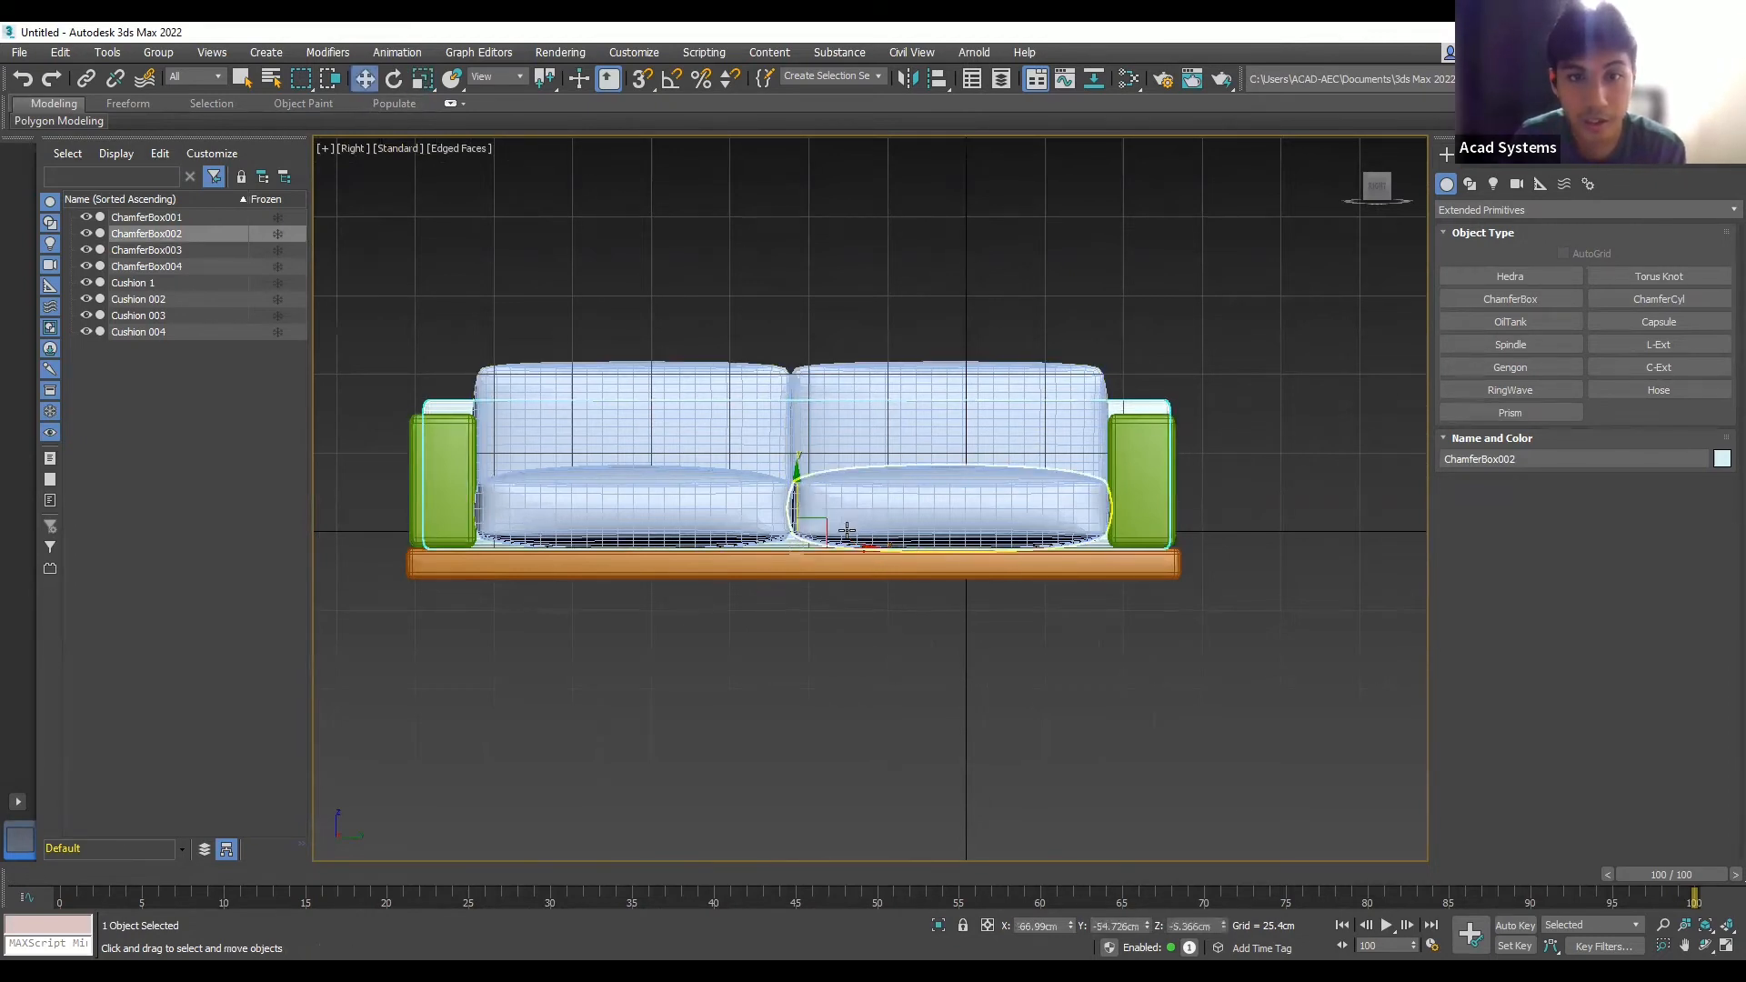
{"action": "left_click_drag", "start_coordinate": [849, 549], "coordinate": [852, 551]}
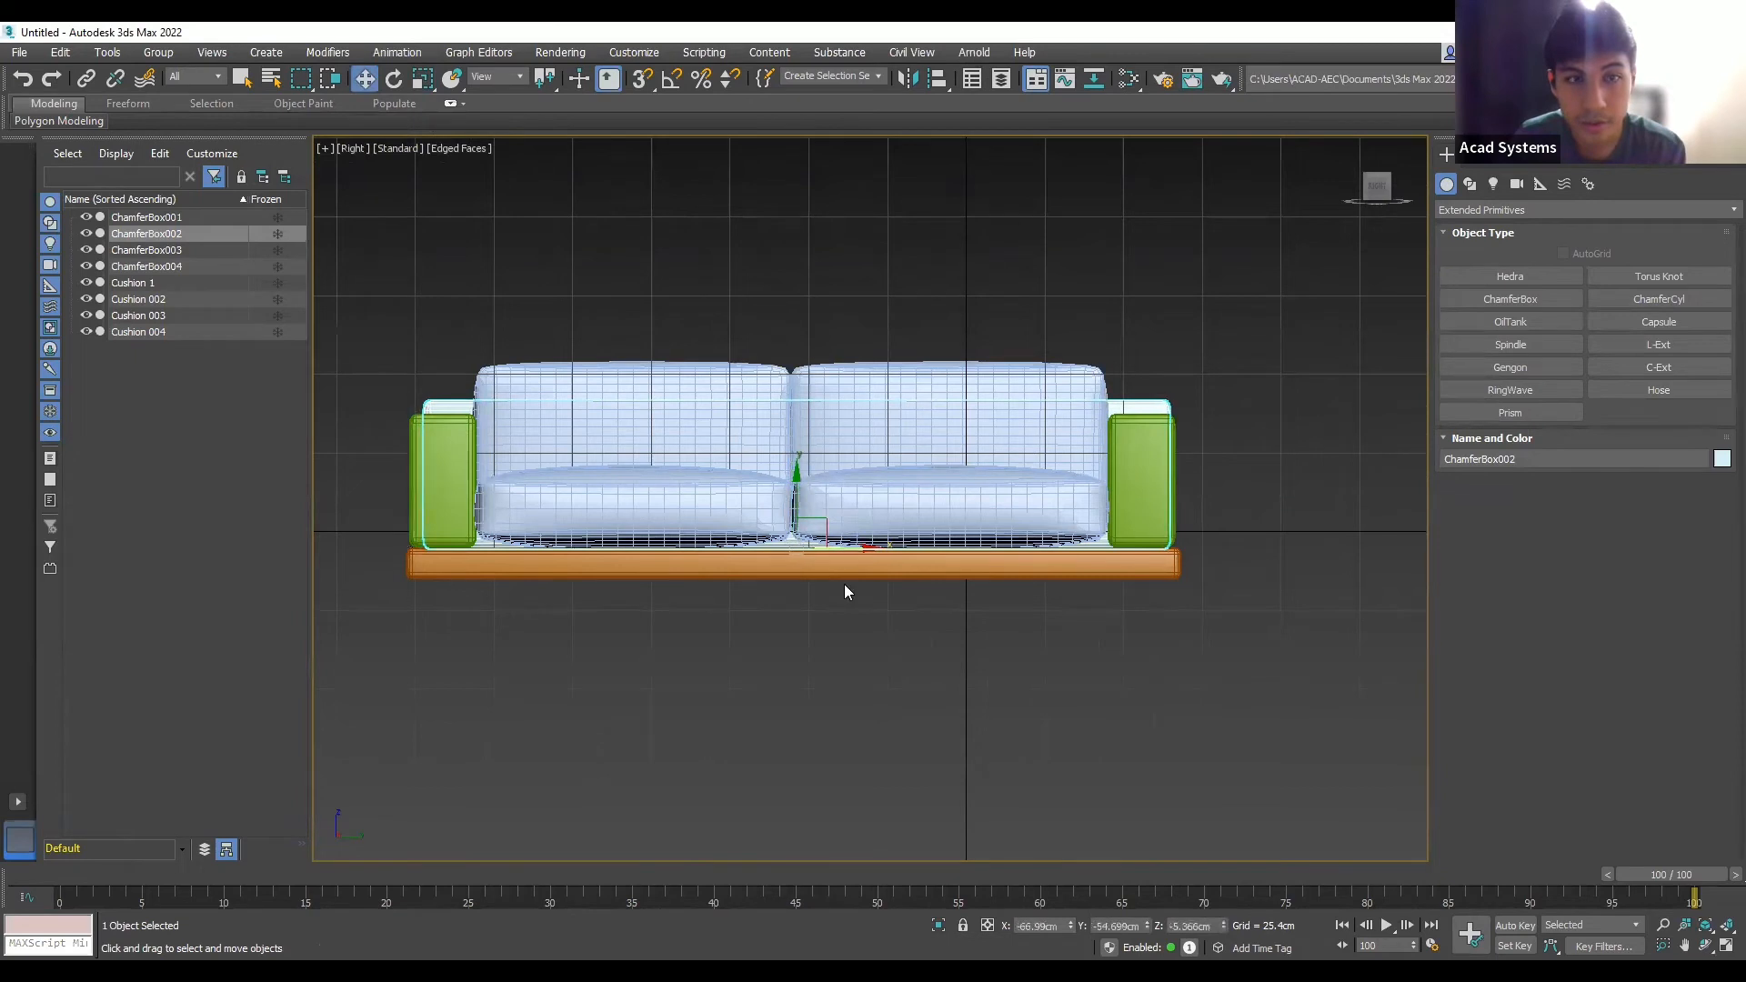
- Scale the orange base ChamferBox001 to 97% along X
{"action": "left_click", "coordinate": [846, 568]}
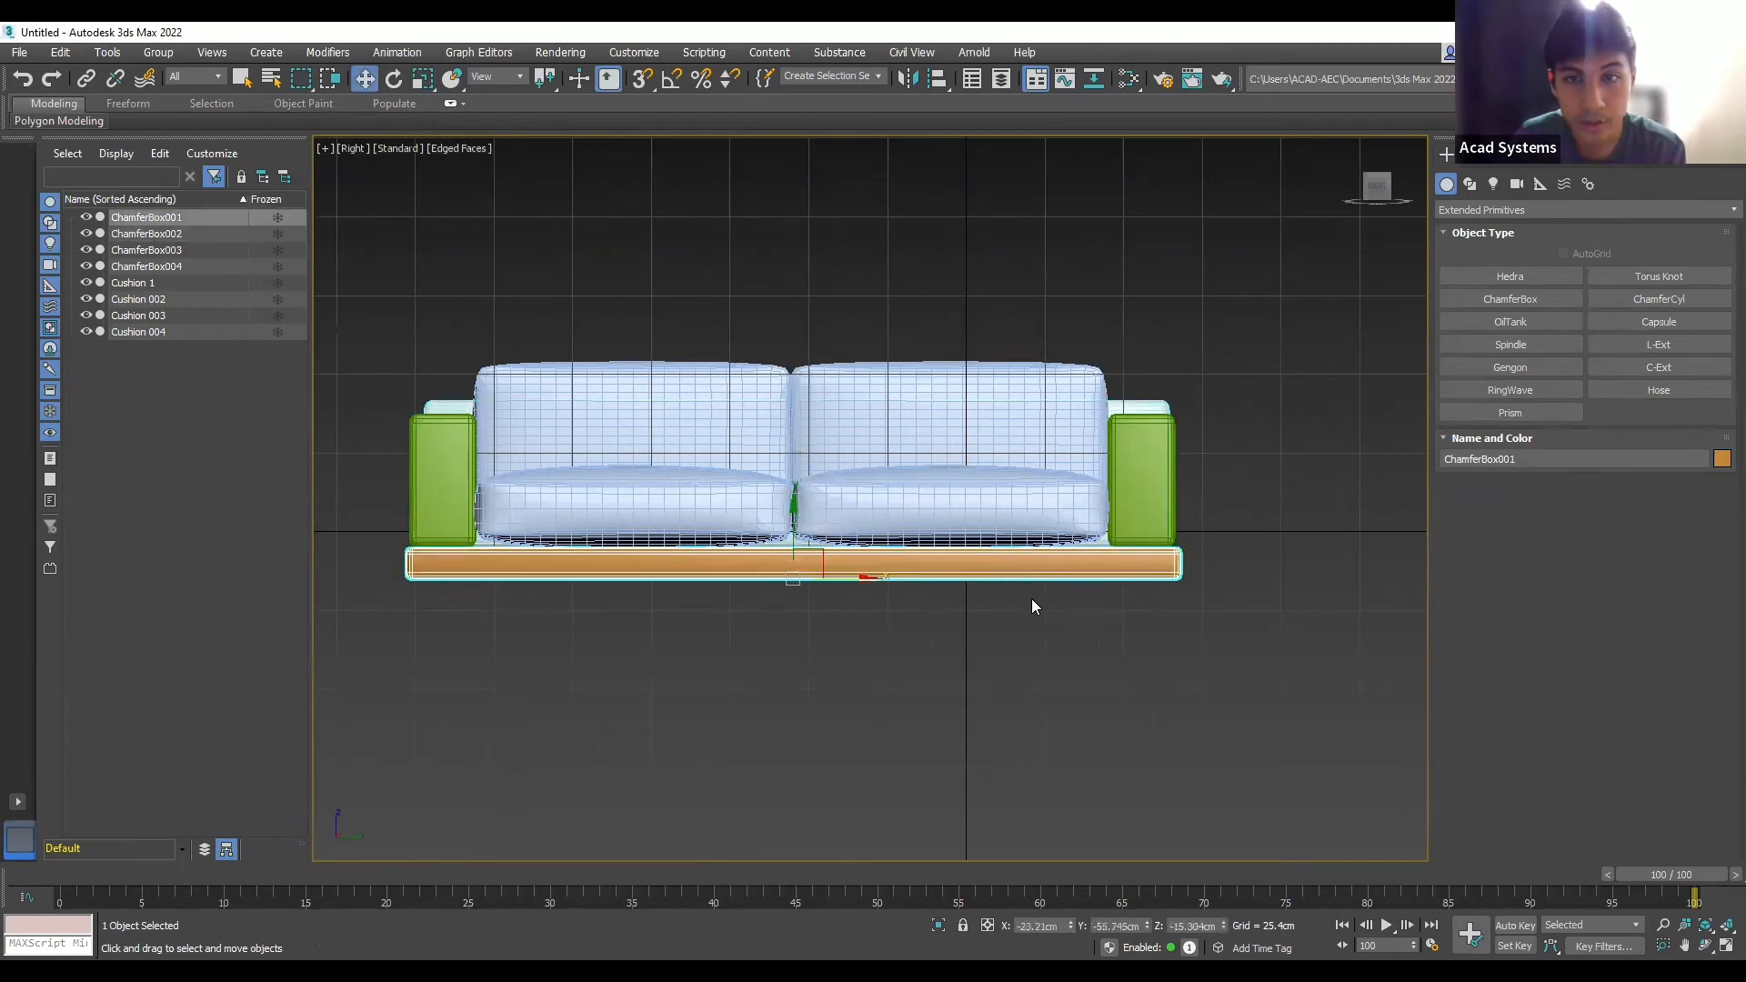
{"action": "left_click", "coordinate": [422, 80]}
{"action": "mouse_move", "coordinate": [869, 579]}
{"action": "left_mouse_down"}
{"action": "mouse_move", "coordinate": [855, 584]}
{"action": "mouse_move", "coordinate": [869, 579]}
{"action": "left_mouse_up"}
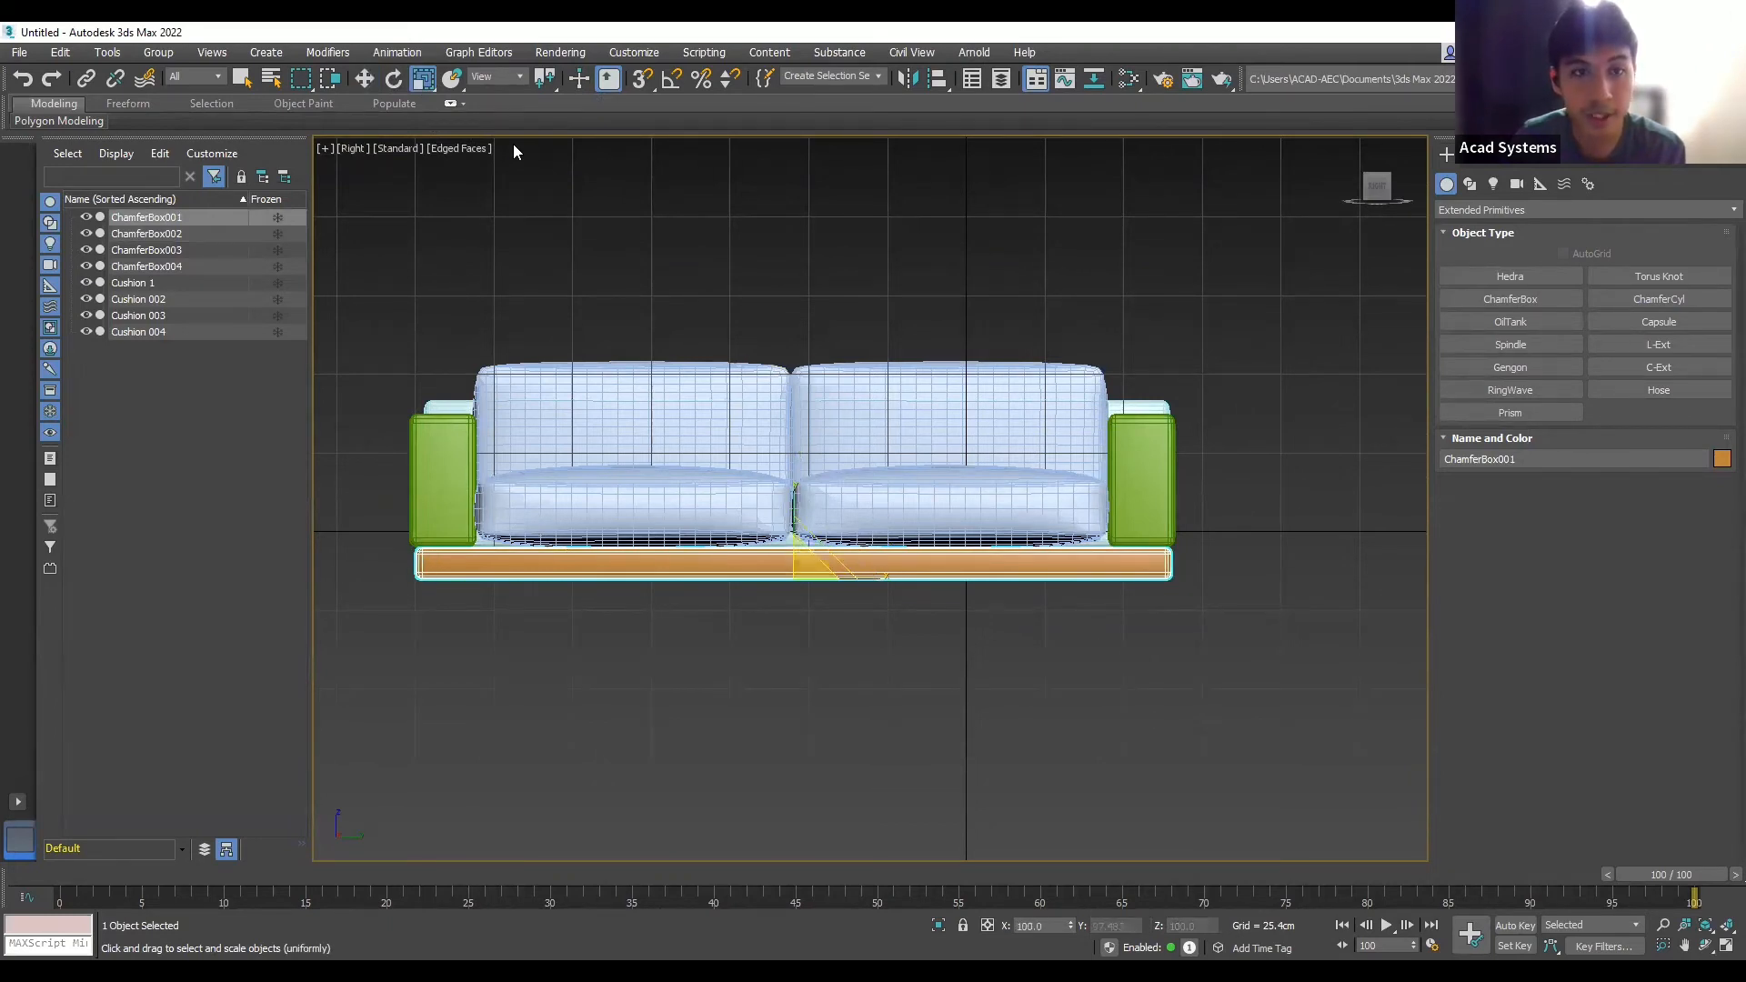
{"action": "left_click", "coordinate": [770, 308]}
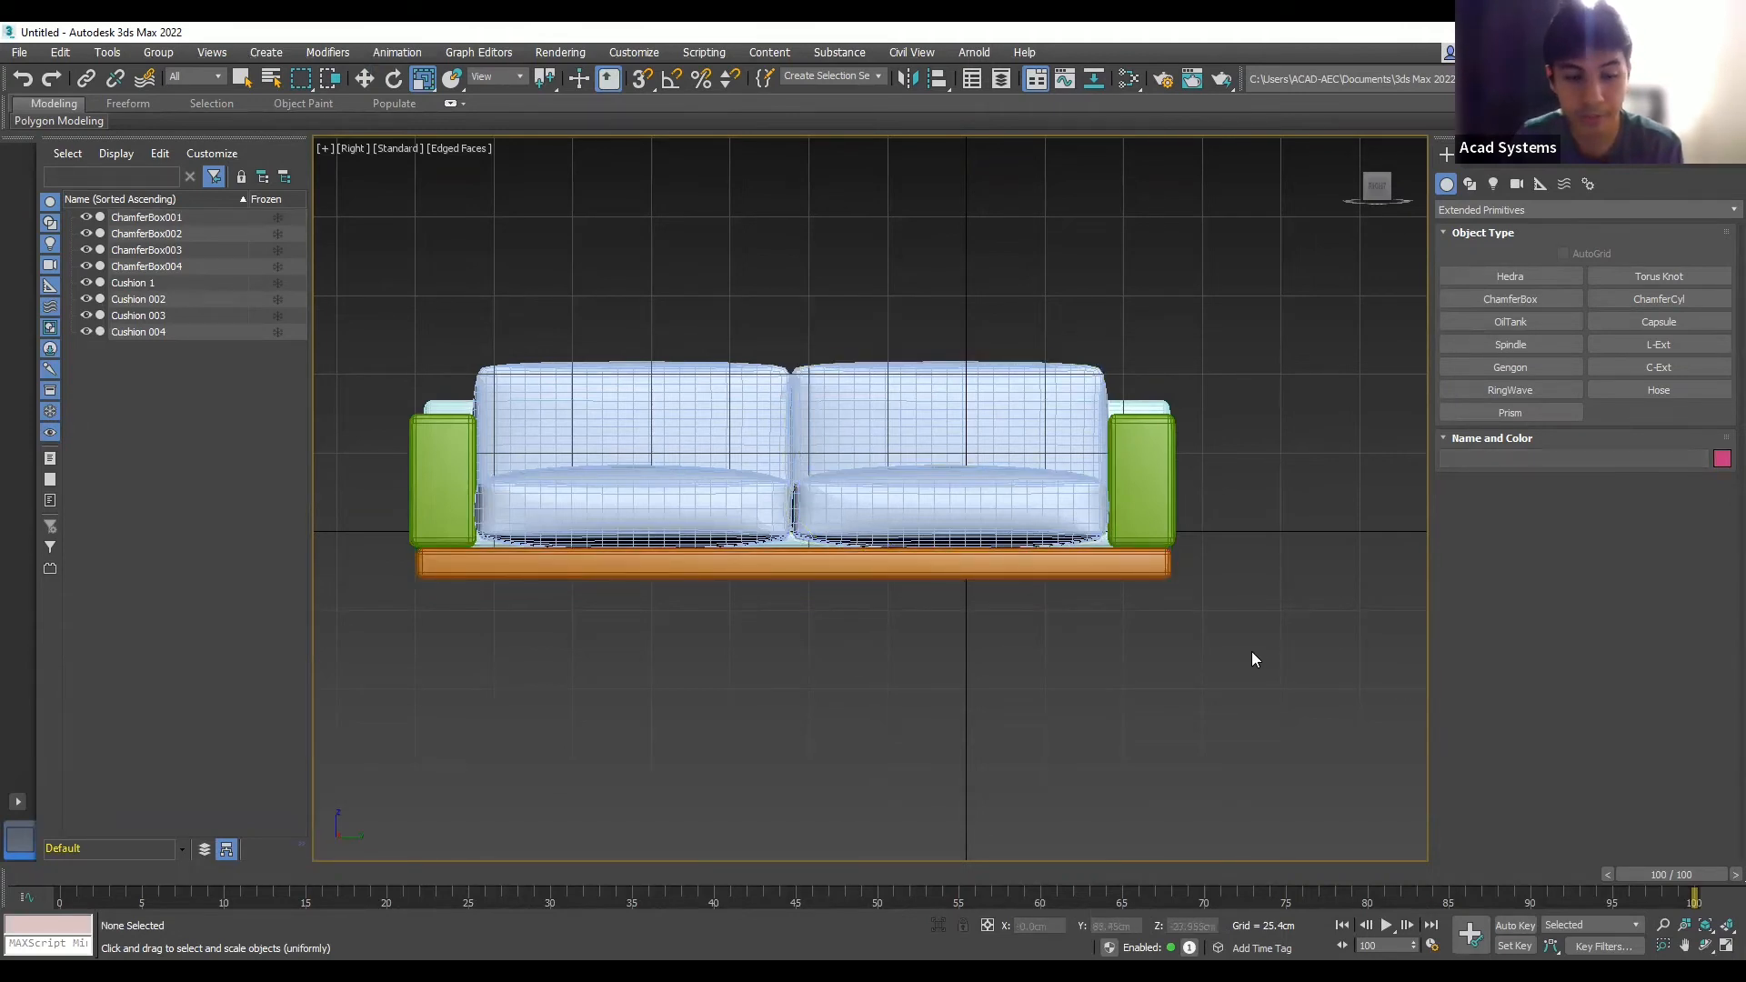
- Orbit around the sofa to inspect it from three-quarter, rear and low front angles
{"action": "middle_click_drag", "start_coordinate": [1192, 532], "coordinate": [920, 574], "text": "alt"}
{"action": "scroll", "coordinate": [988, 440], "scroll_direction": "down", "scroll_amount": 3}
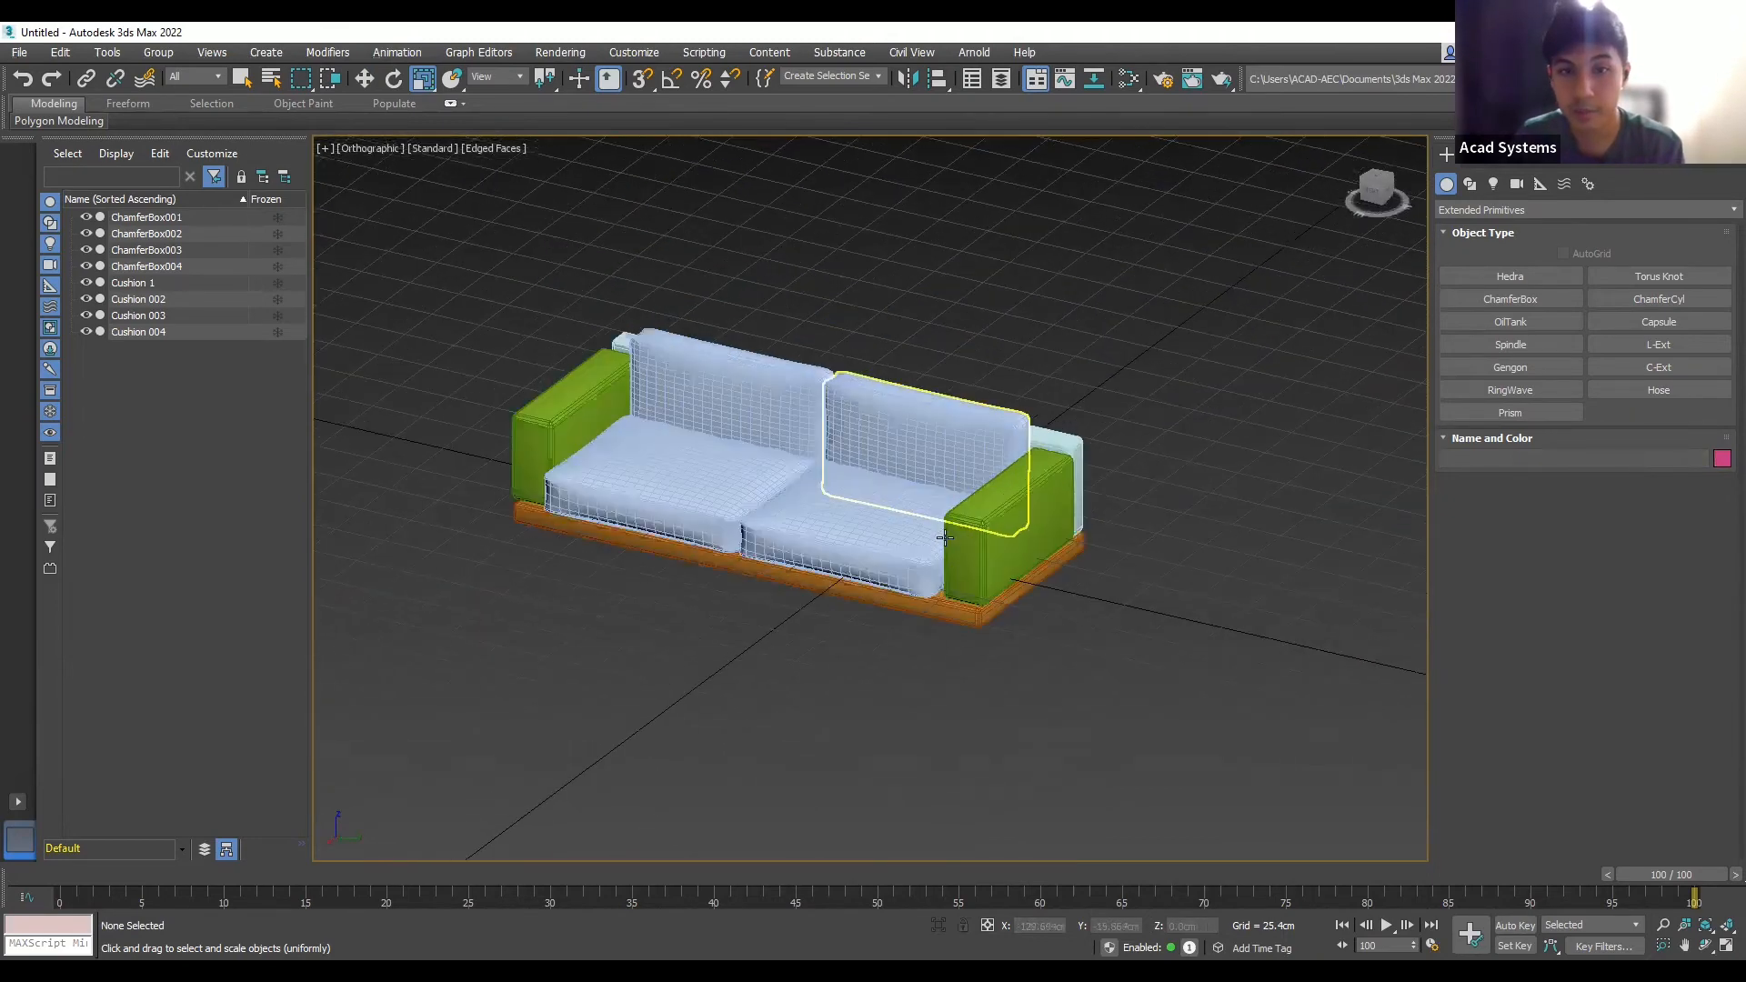
{"action": "scroll", "coordinate": [946, 469], "scroll_direction": "up", "scroll_amount": 5}
{"action": "middle_click_drag", "start_coordinate": [858, 521], "coordinate": [928, 406], "text": "alt"}
{"action": "scroll", "coordinate": [1119, 555], "scroll_direction": "down", "scroll_amount": 3}
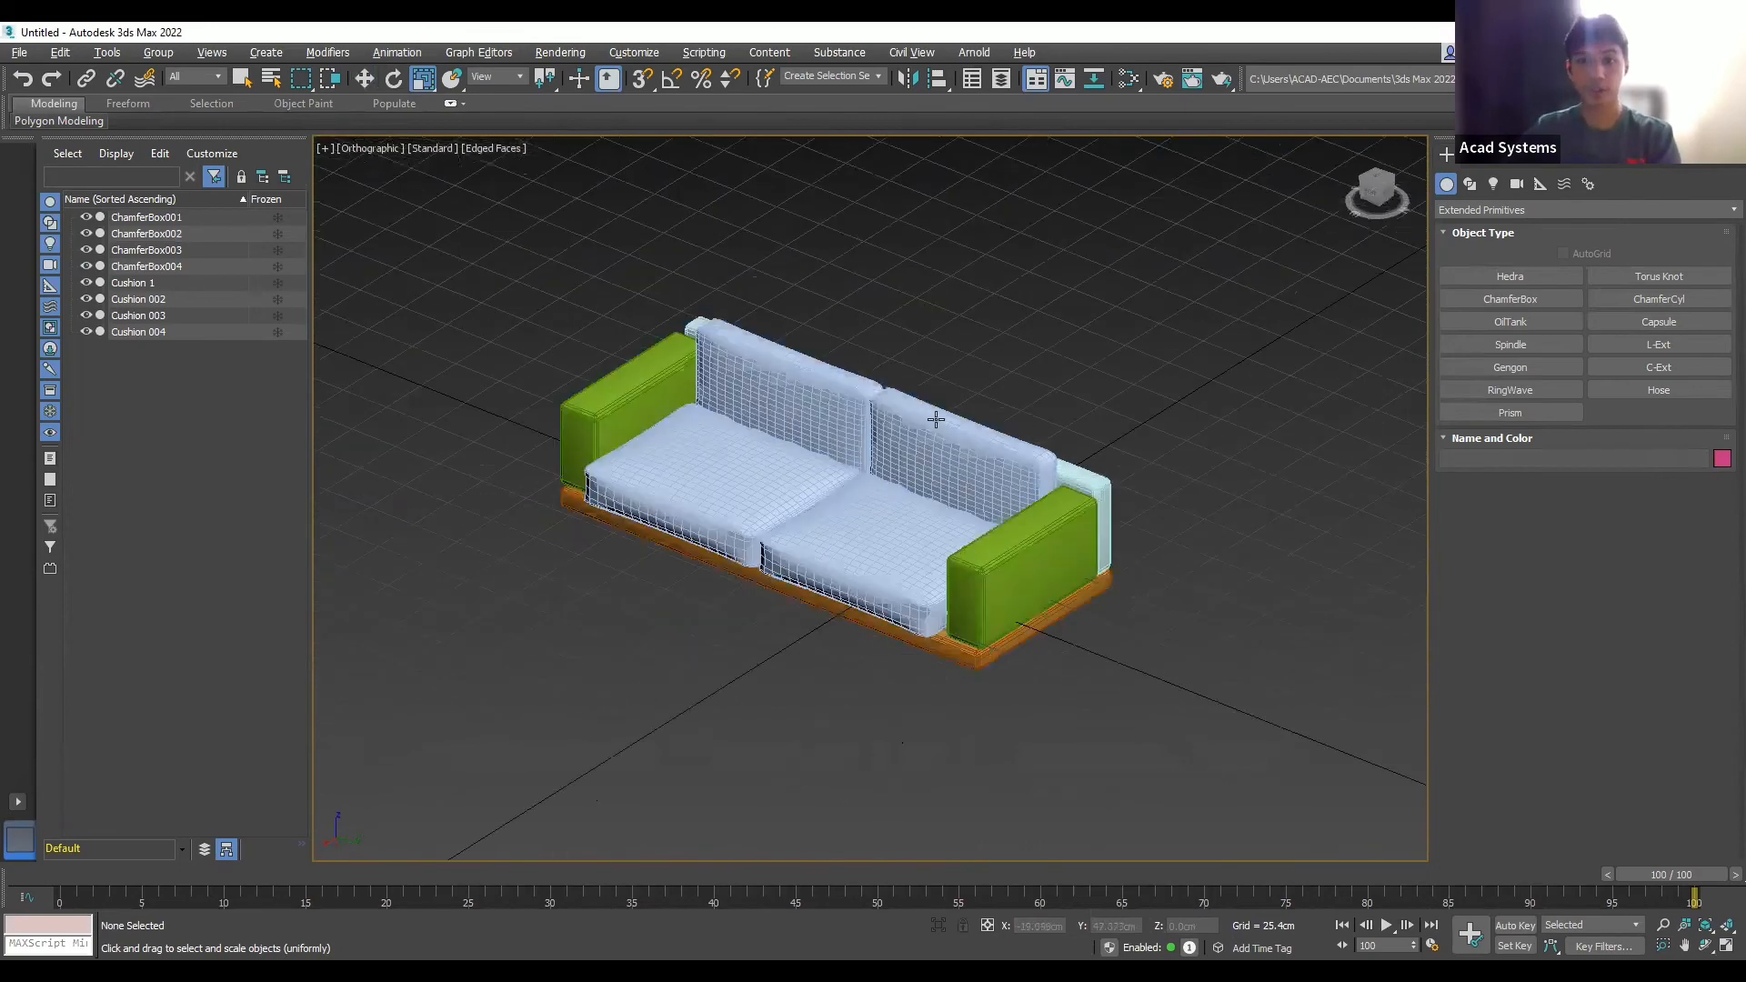
{"action": "scroll", "coordinate": [950, 468], "scroll_direction": "up", "scroll_amount": 3}
{"action": "middle_click_drag", "start_coordinate": [1065, 625], "coordinate": [1053, 727], "text": "alt"}
{"action": "scroll", "coordinate": [1054, 727], "scroll_direction": "down", "scroll_amount": 4}
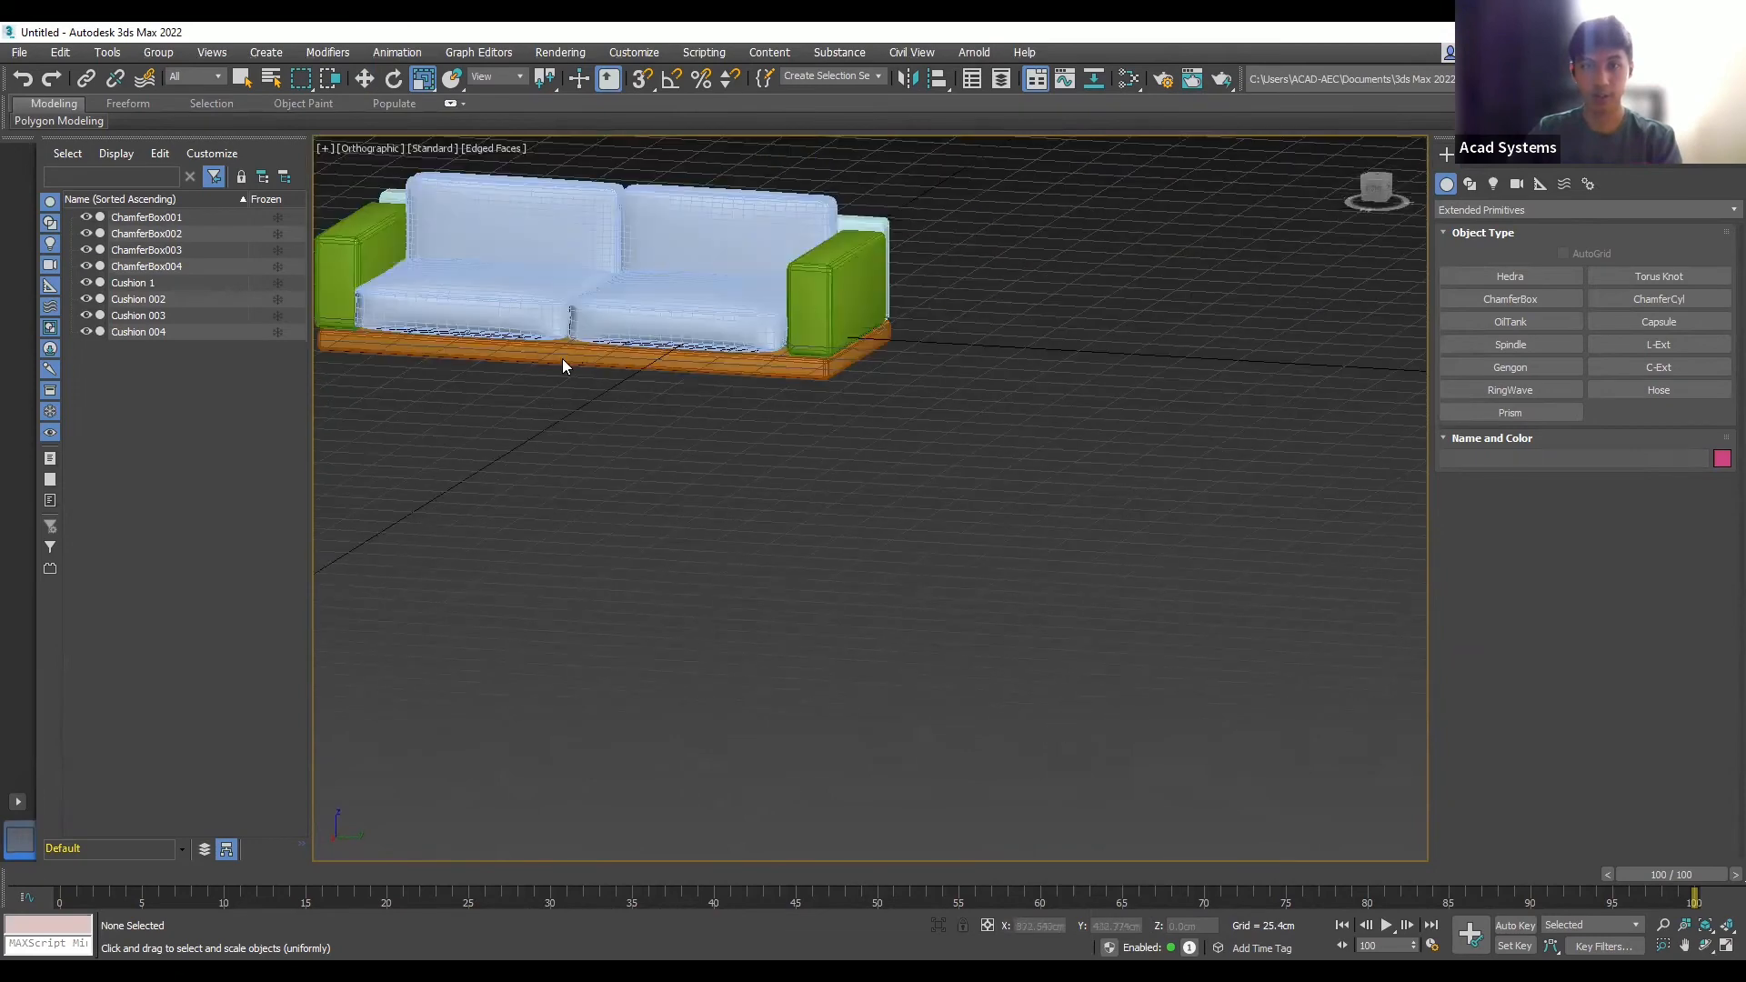
- Zoom Extents to fit the sofa, then begin a Standard Primitives cylinder
{"action": "key", "text": "z"}
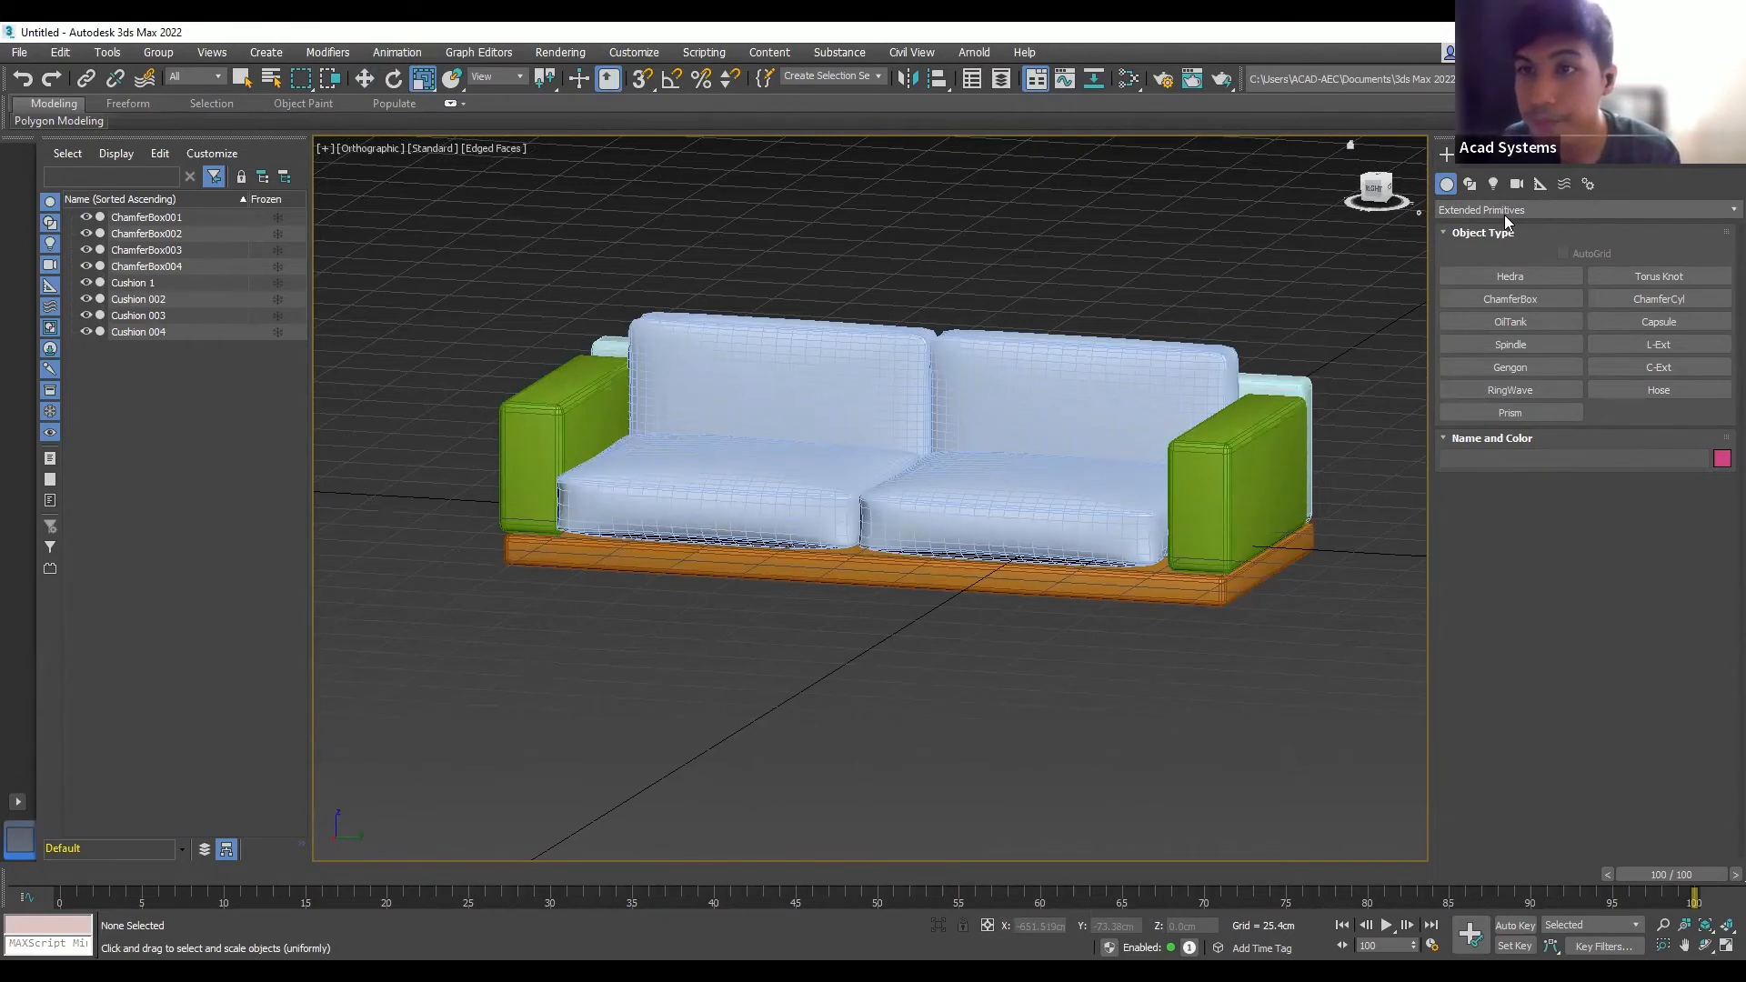
{"action": "scroll", "coordinate": [1504, 215], "scroll_direction": "up", "scroll_amount": 1}
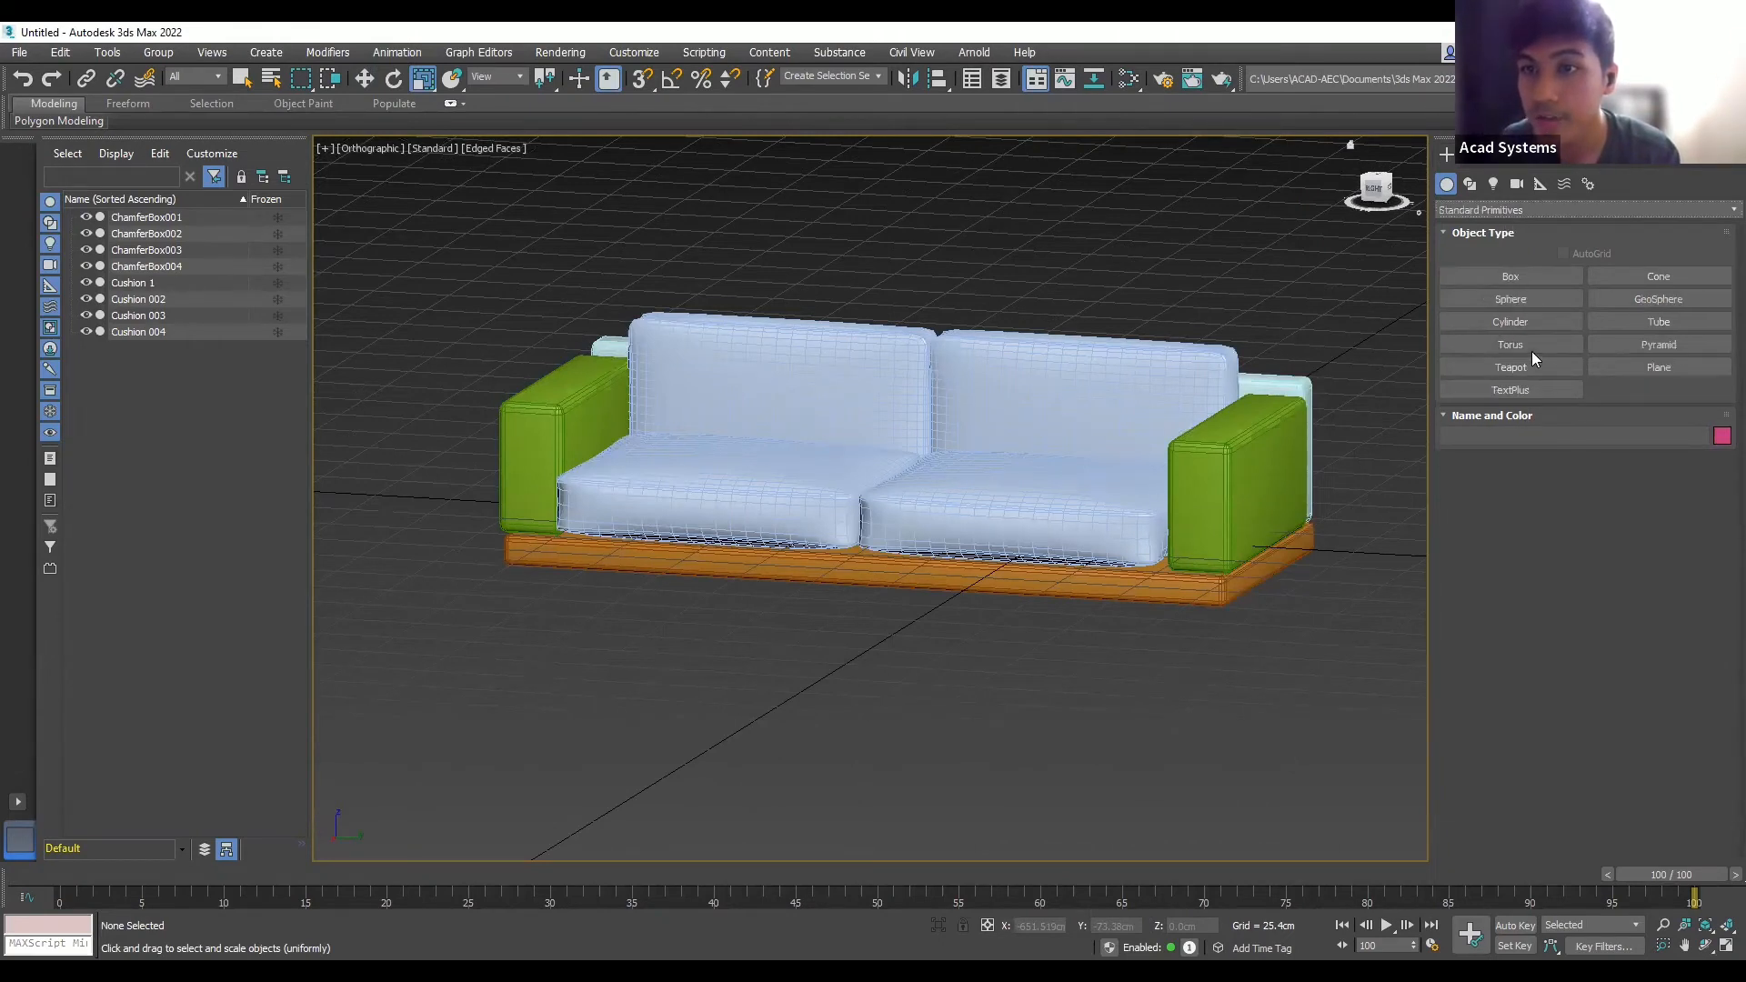
{"action": "left_click", "coordinate": [1532, 326]}
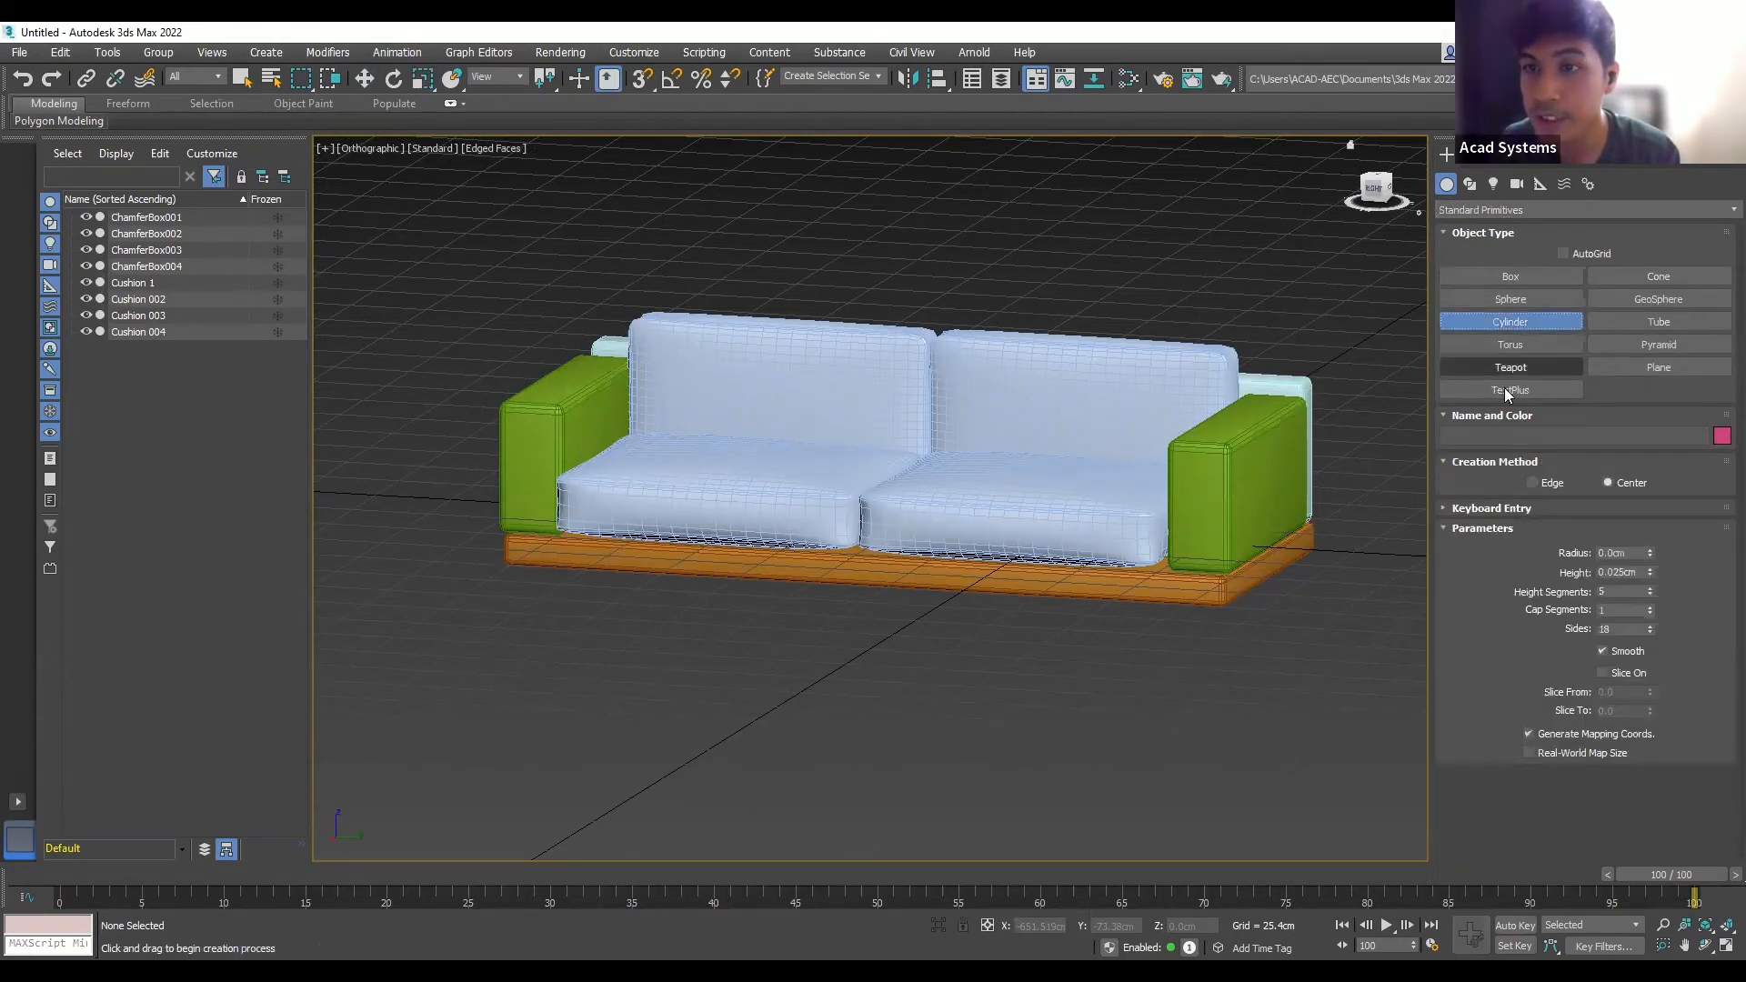
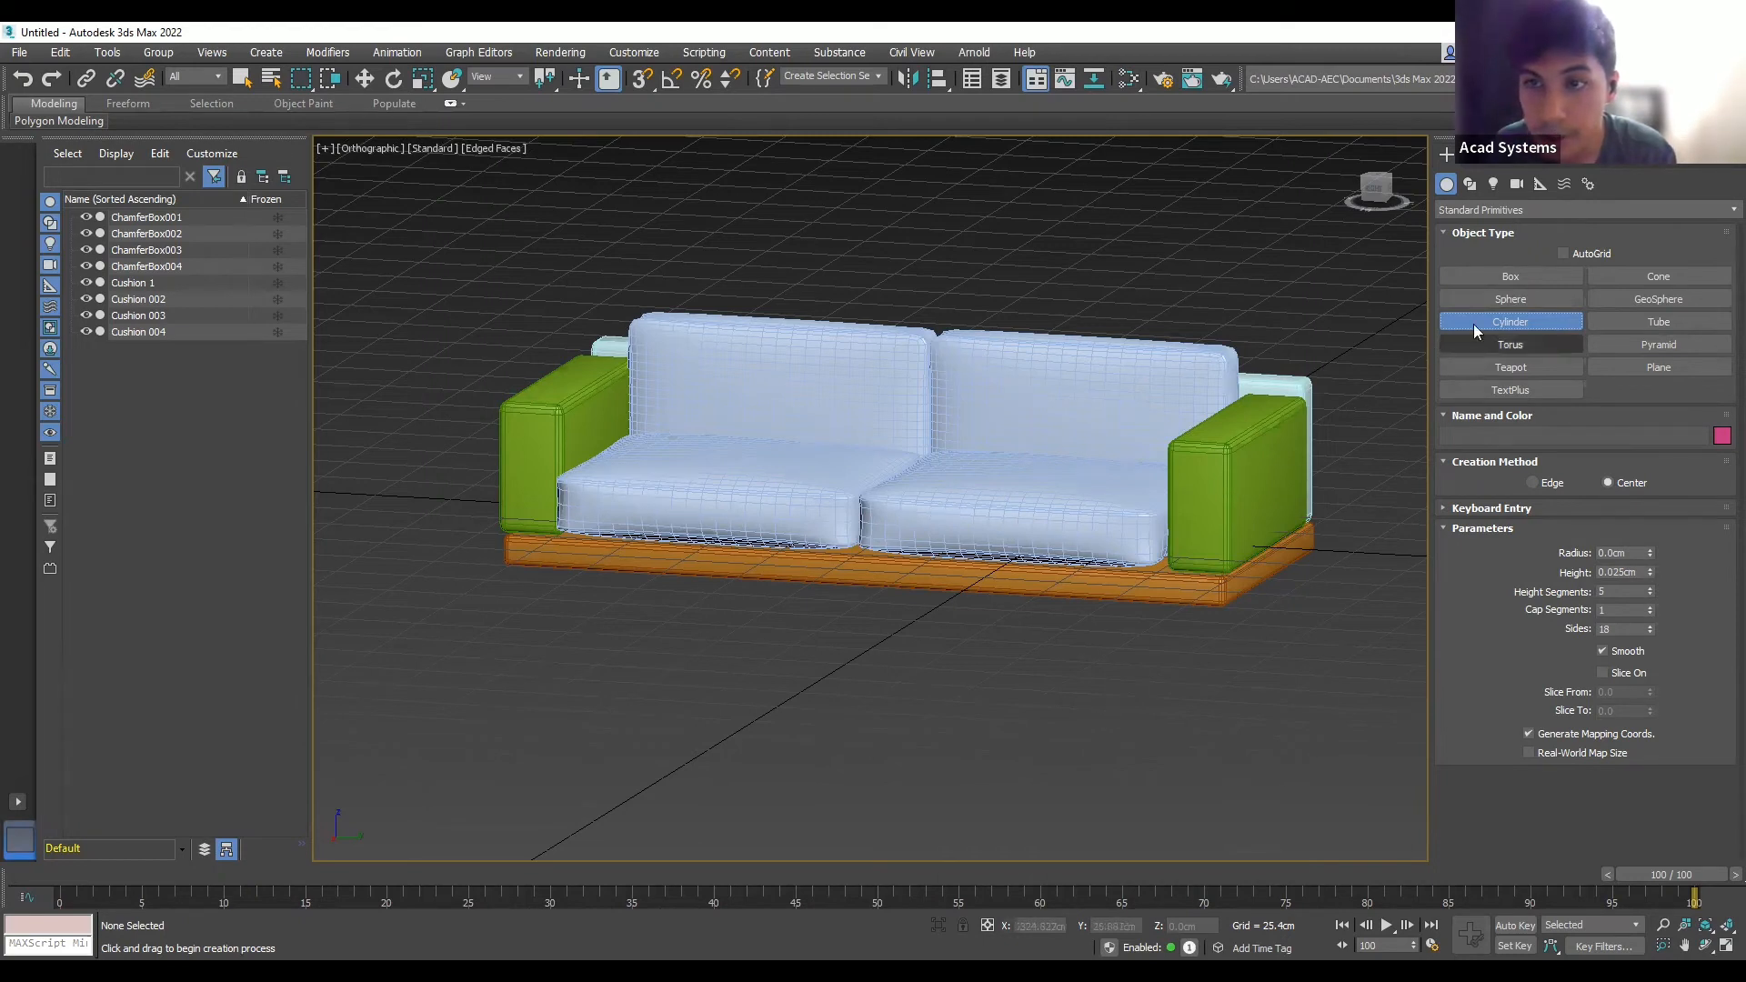
- Draw a small cylinder (radius 9.777cm, height 20.837cm) in front of the sofa
{"action": "left_click_drag", "start_coordinate": [1134, 723], "coordinate": [1146, 718]}
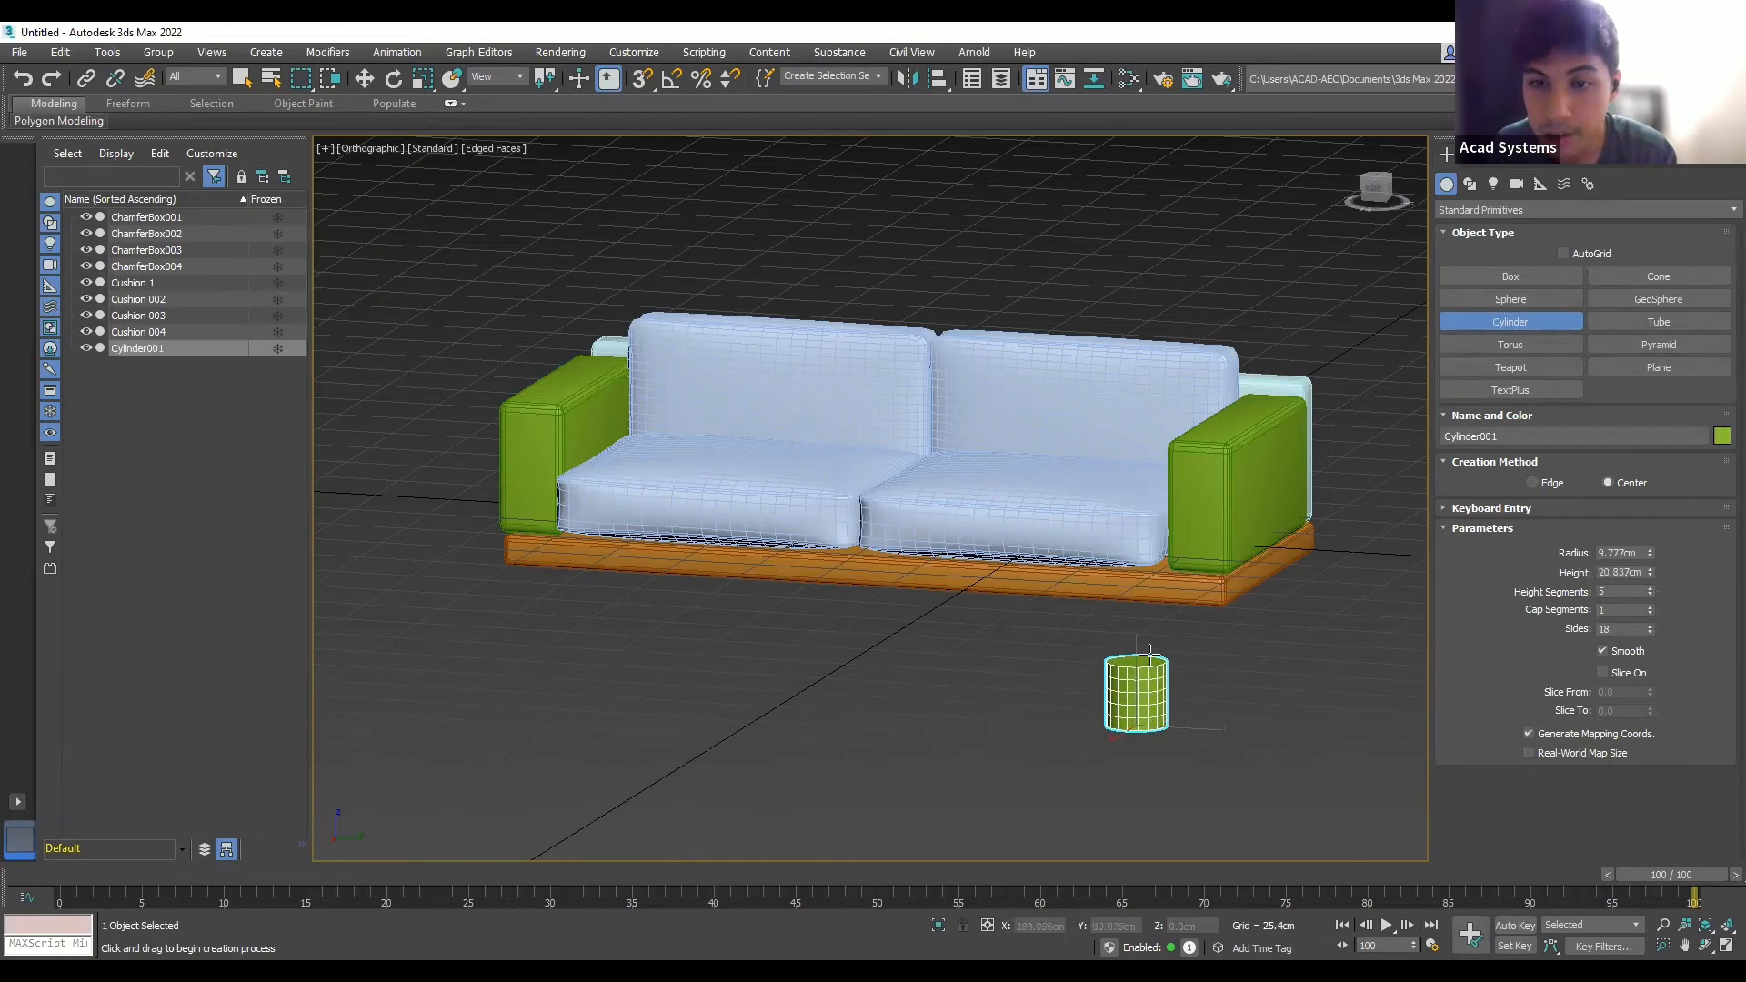
{"action": "scroll", "coordinate": [1173, 673], "scroll_direction": "up", "scroll_amount": 4}
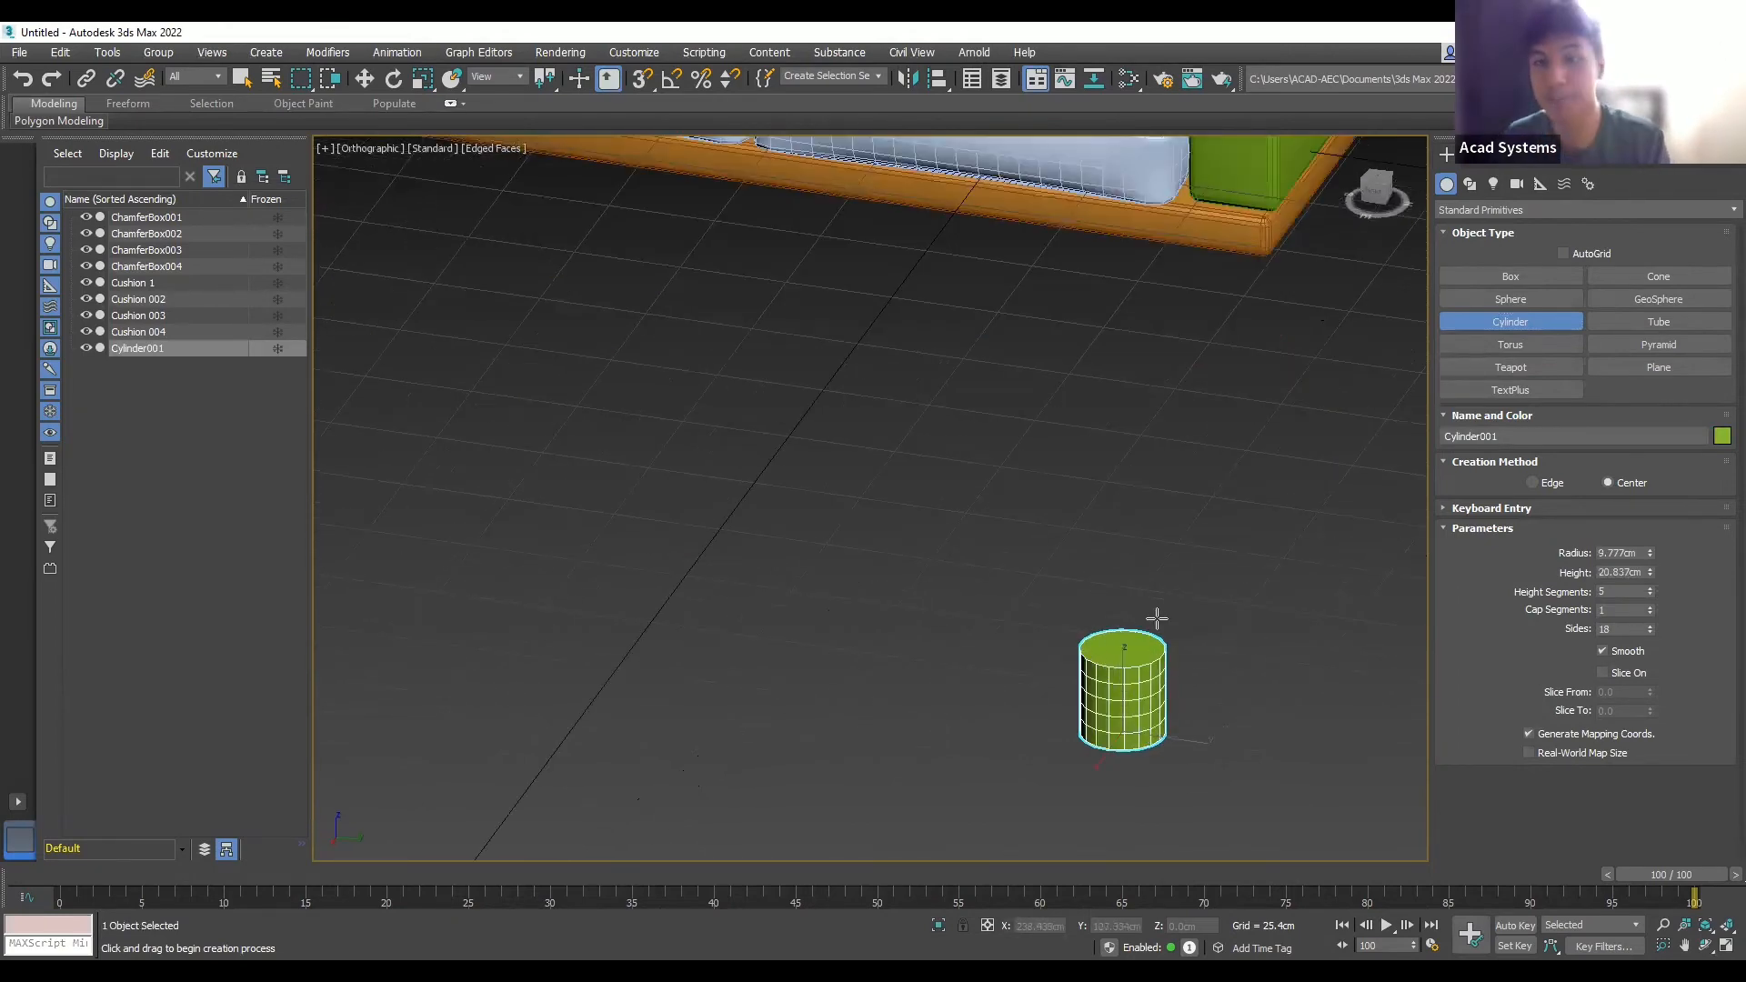
{"action": "scroll", "coordinate": [1240, 689], "scroll_direction": "down", "scroll_amount": 2}
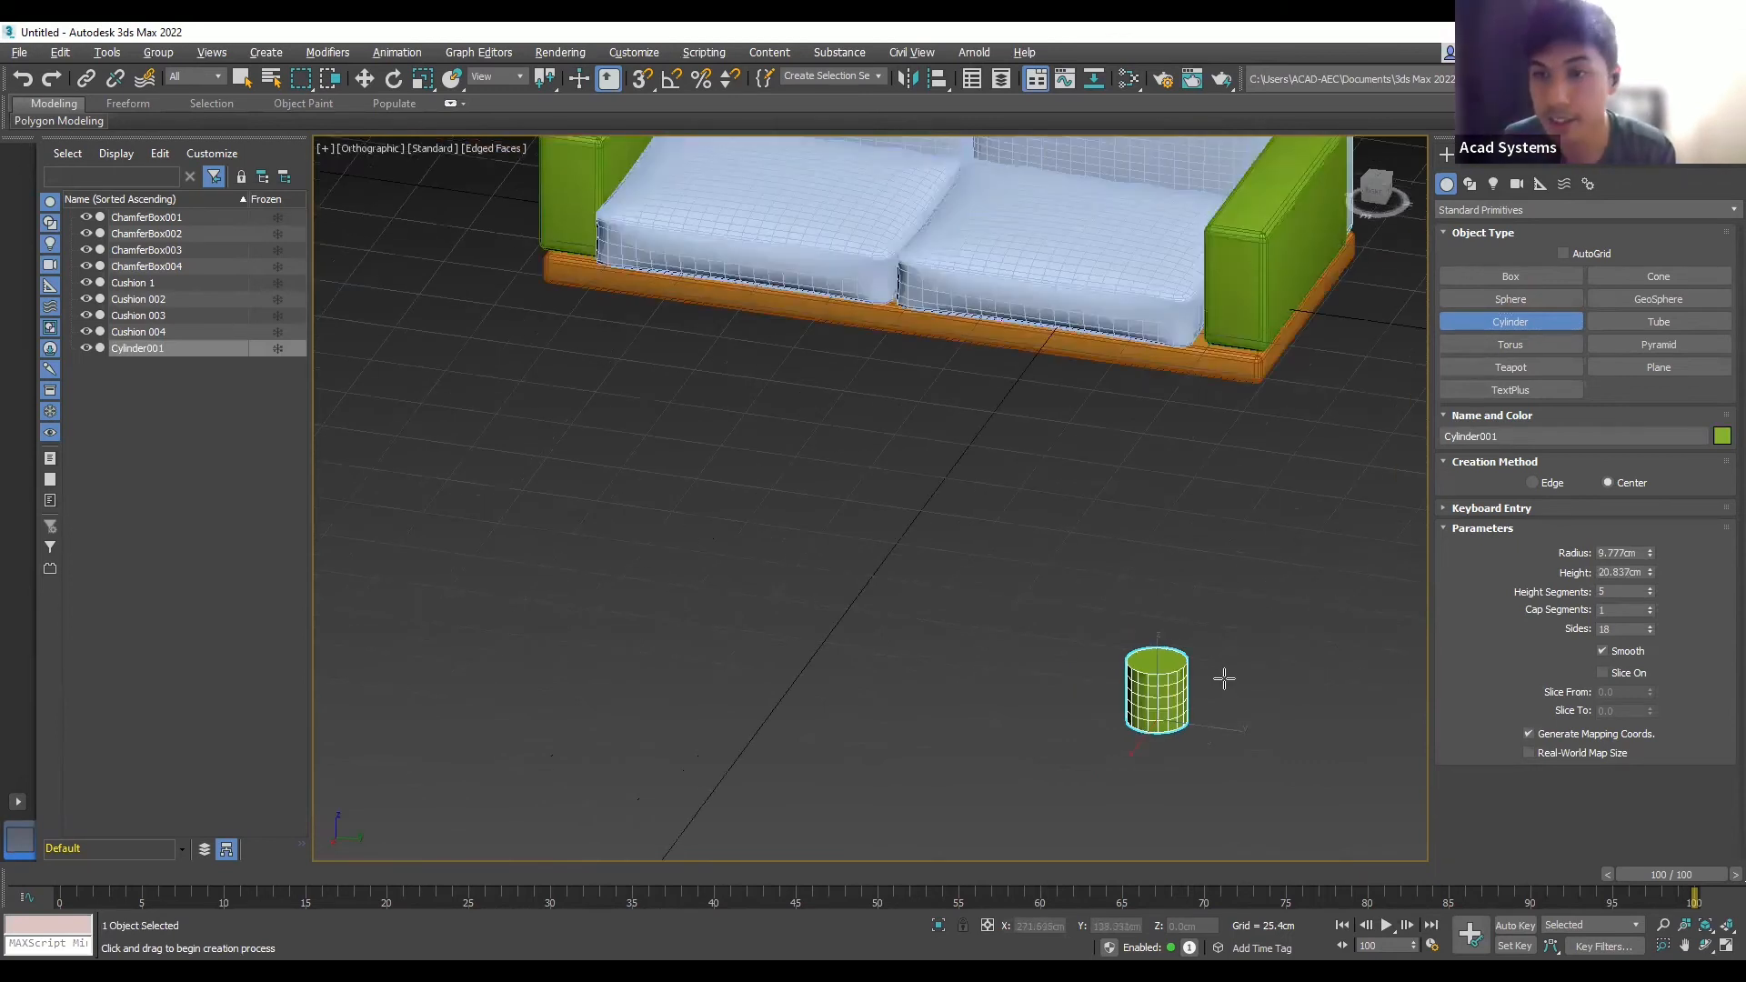
{"action": "middle_click_drag", "start_coordinate": [1224, 678], "coordinate": [1373, 648], "text": "alt"}
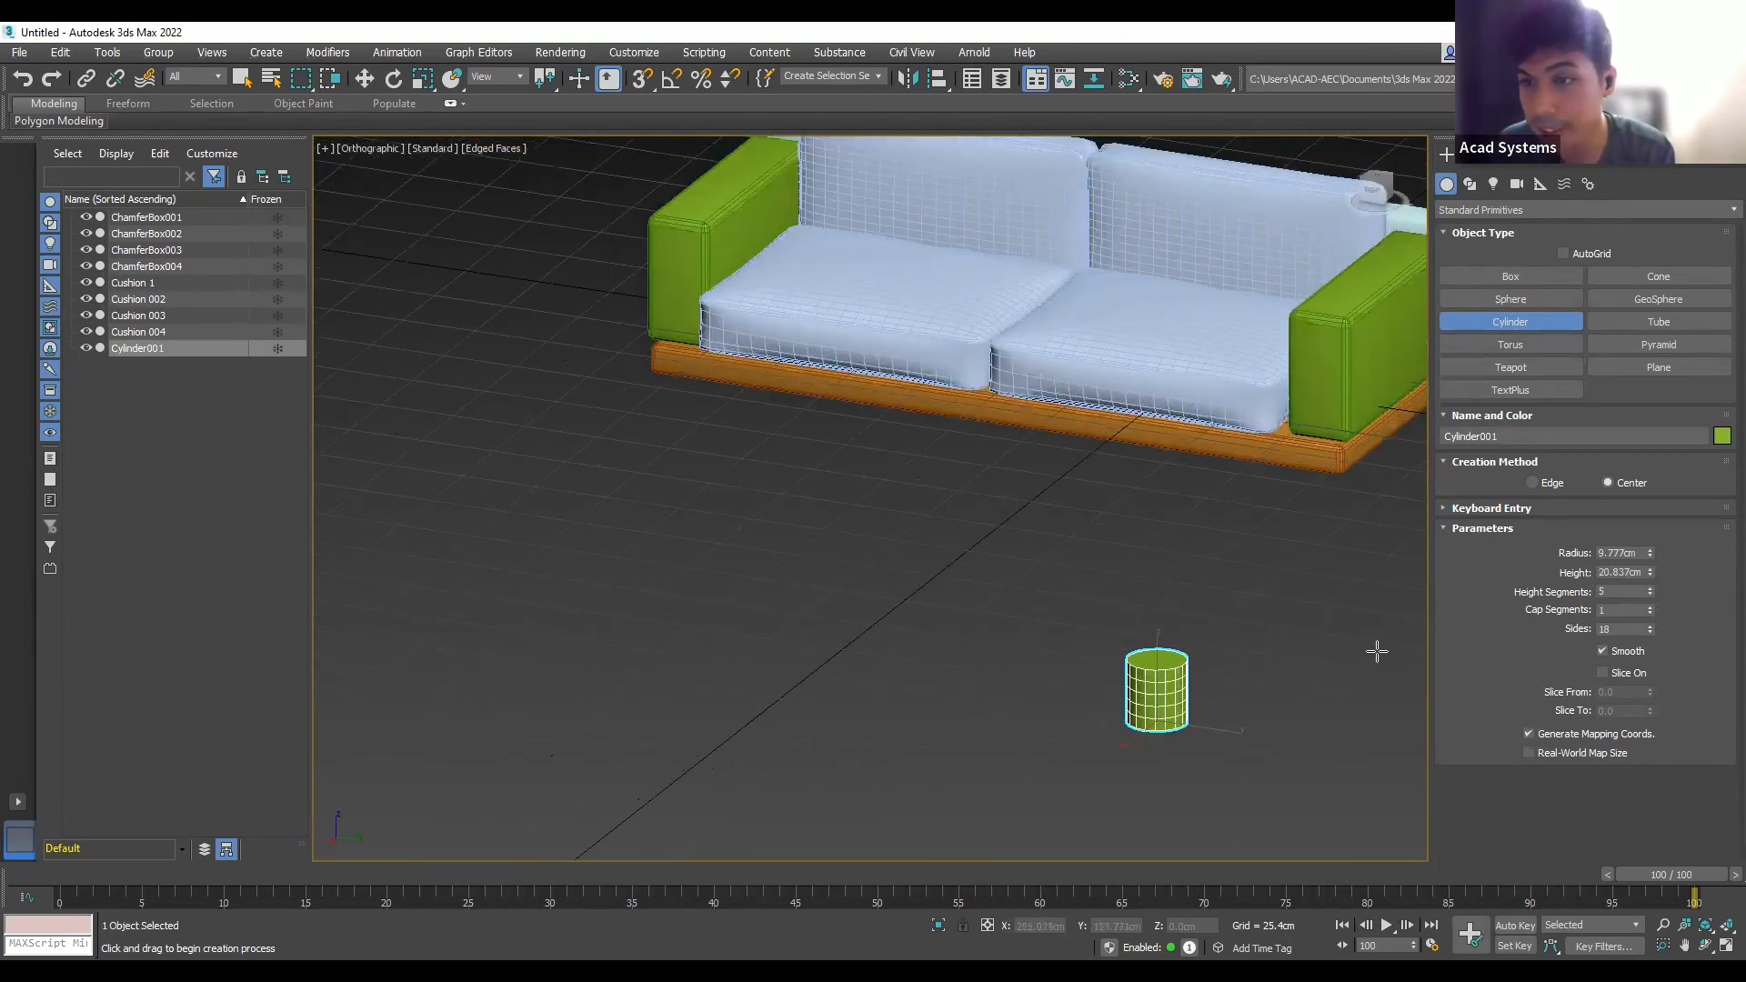
- Change Cylinder001's Height Segments from 5 to 1
{"action": "left_click", "coordinate": [1618, 594]}
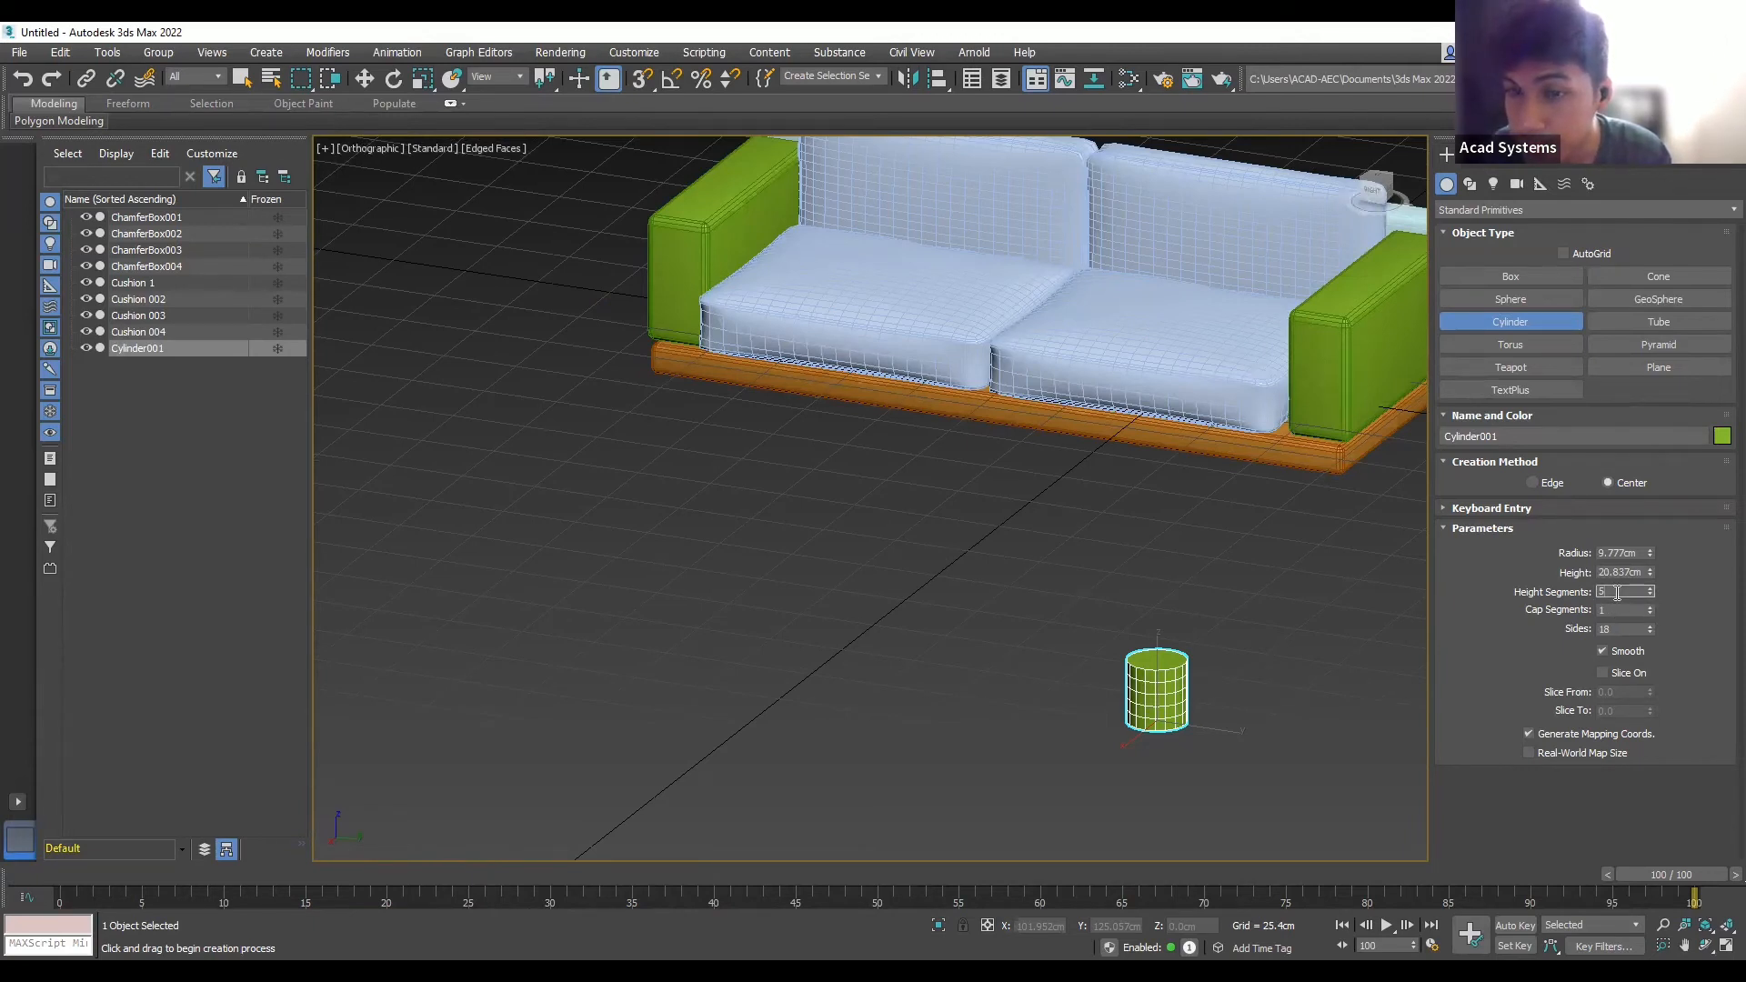
{"action": "left_click", "coordinate": [1620, 627]}
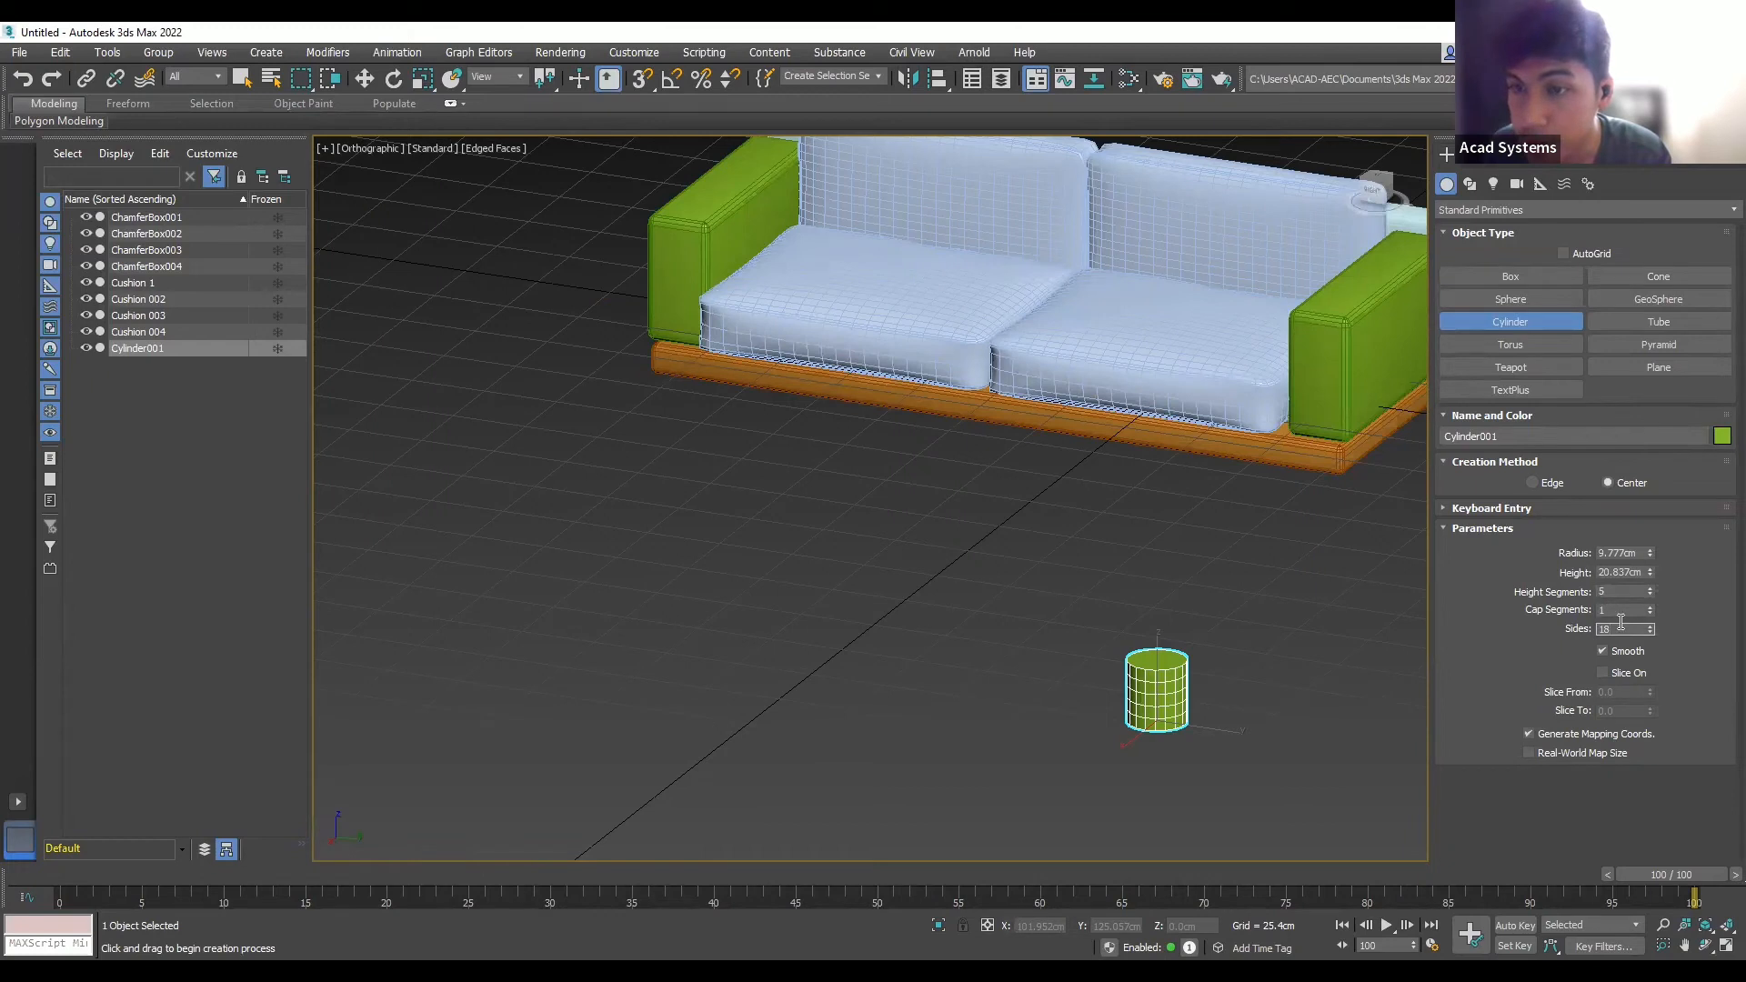
{"action": "left_click", "coordinate": [1623, 594]}
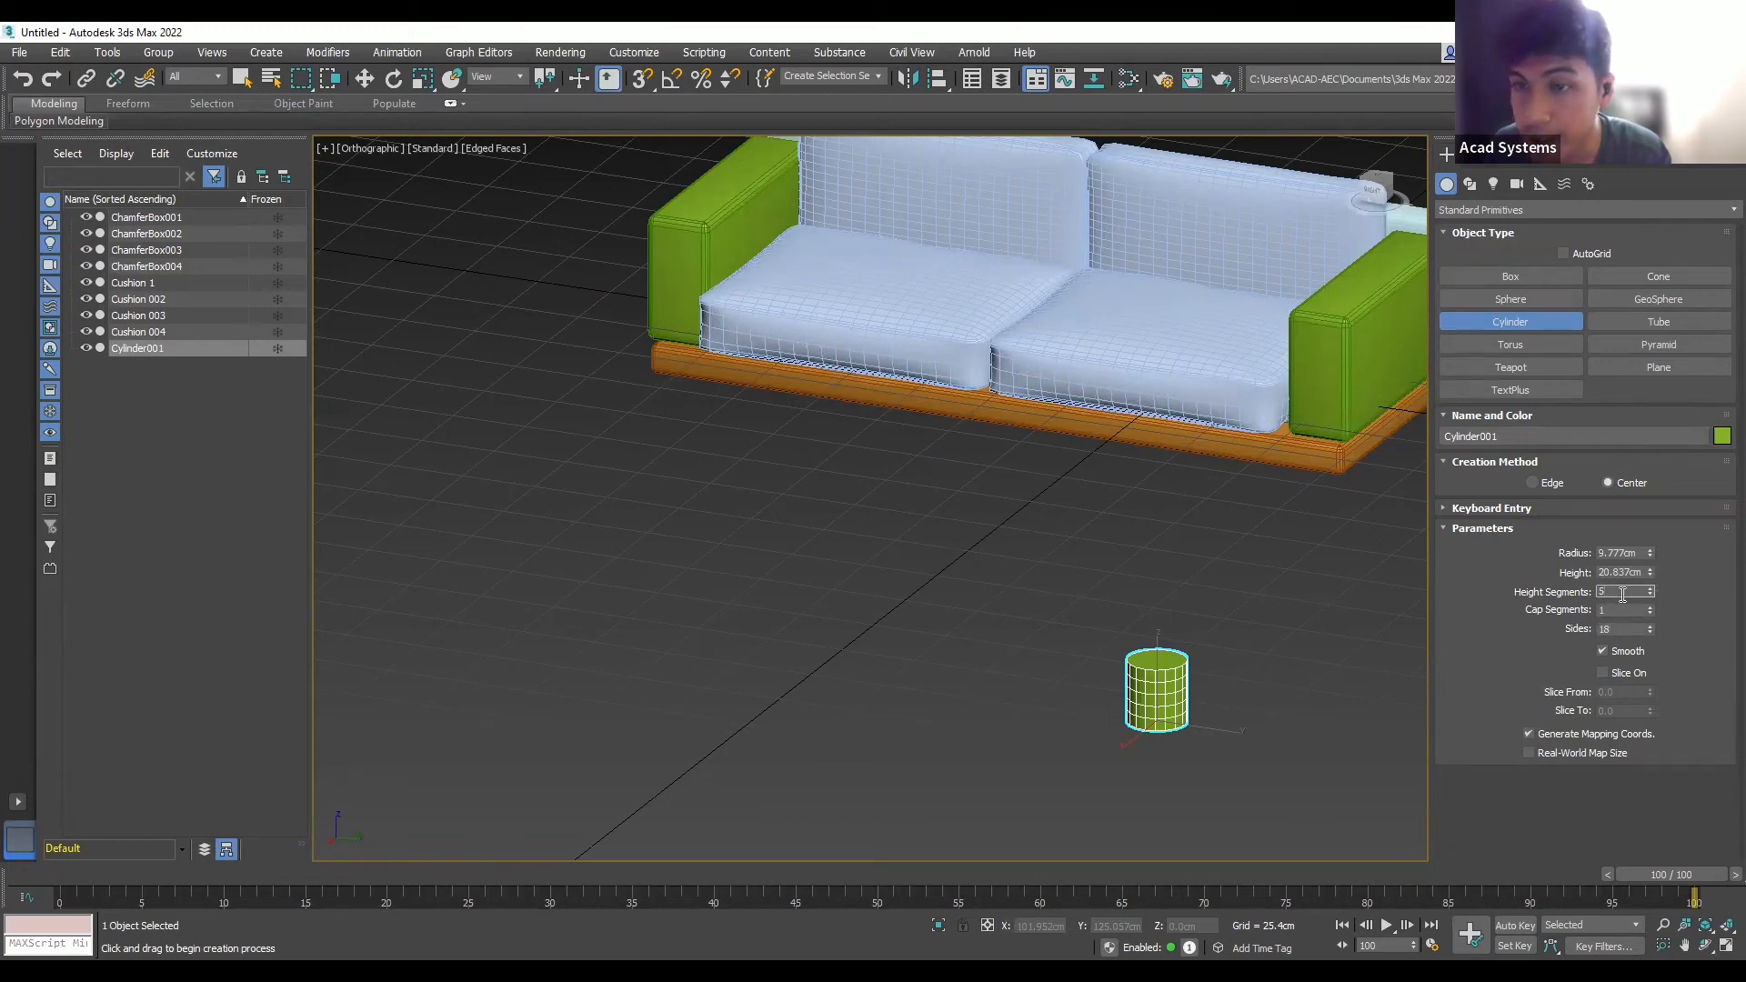
{"action": "left_click_drag", "start_coordinate": [1622, 594], "coordinate": [1582, 595]}
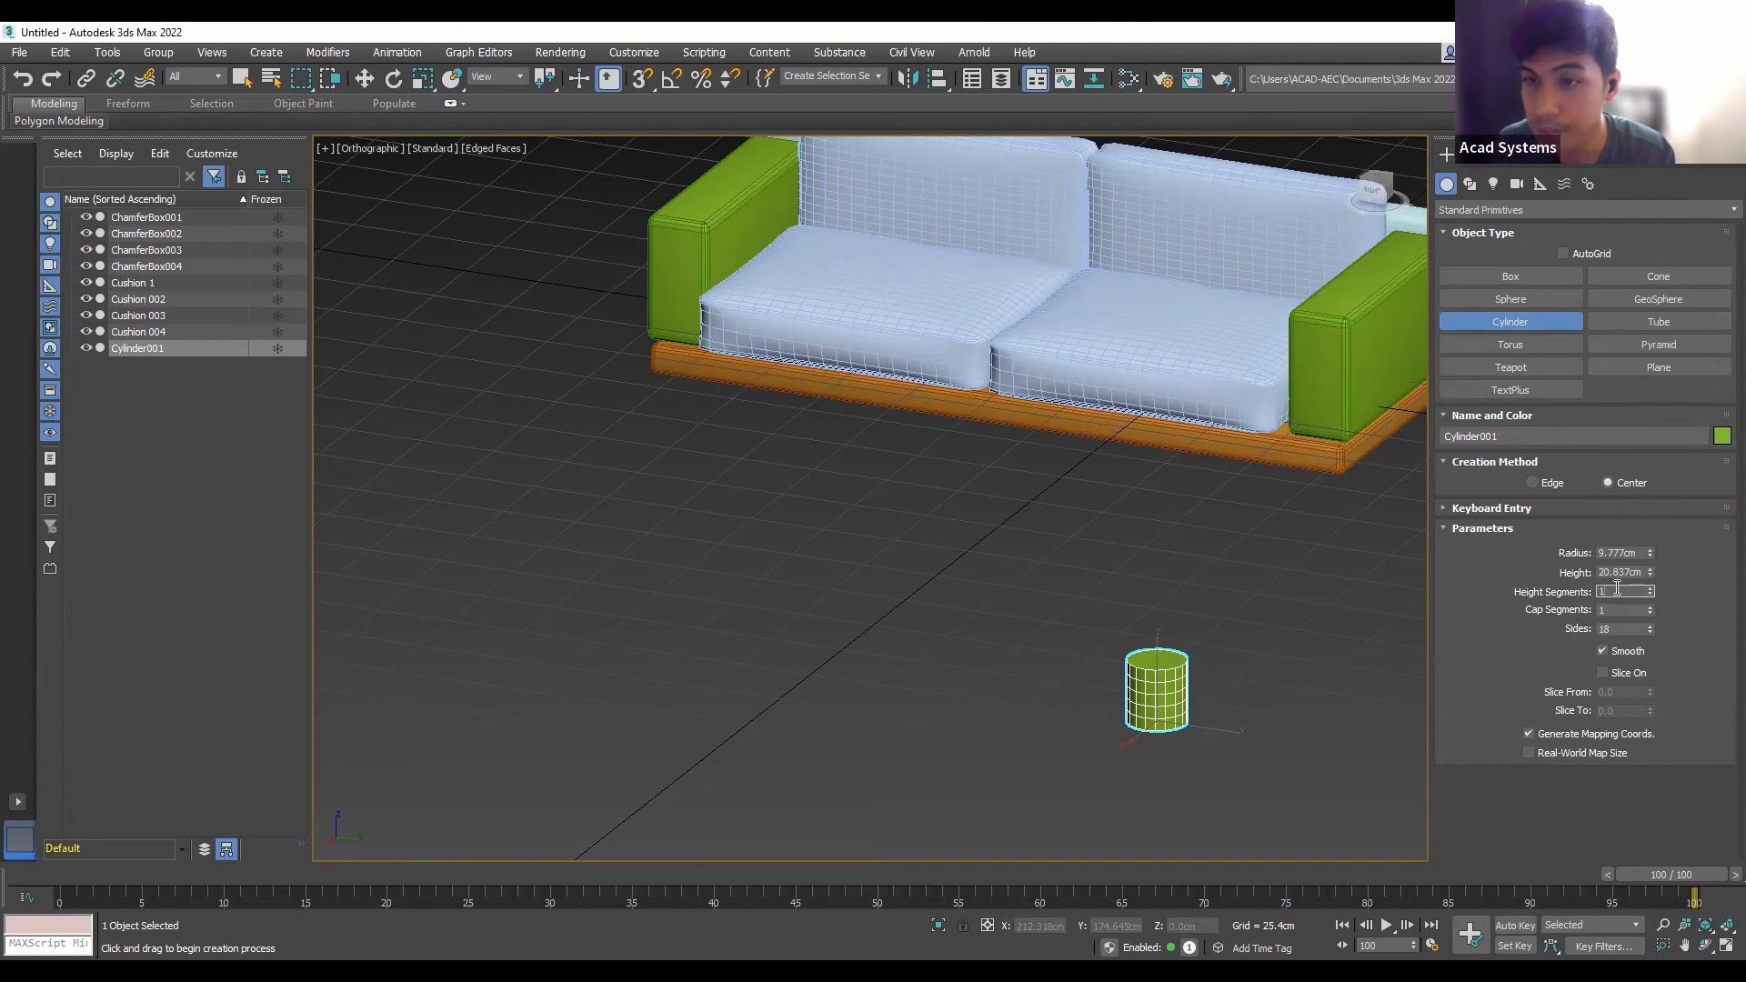
{"action": "left_click", "coordinate": [1324, 615]}
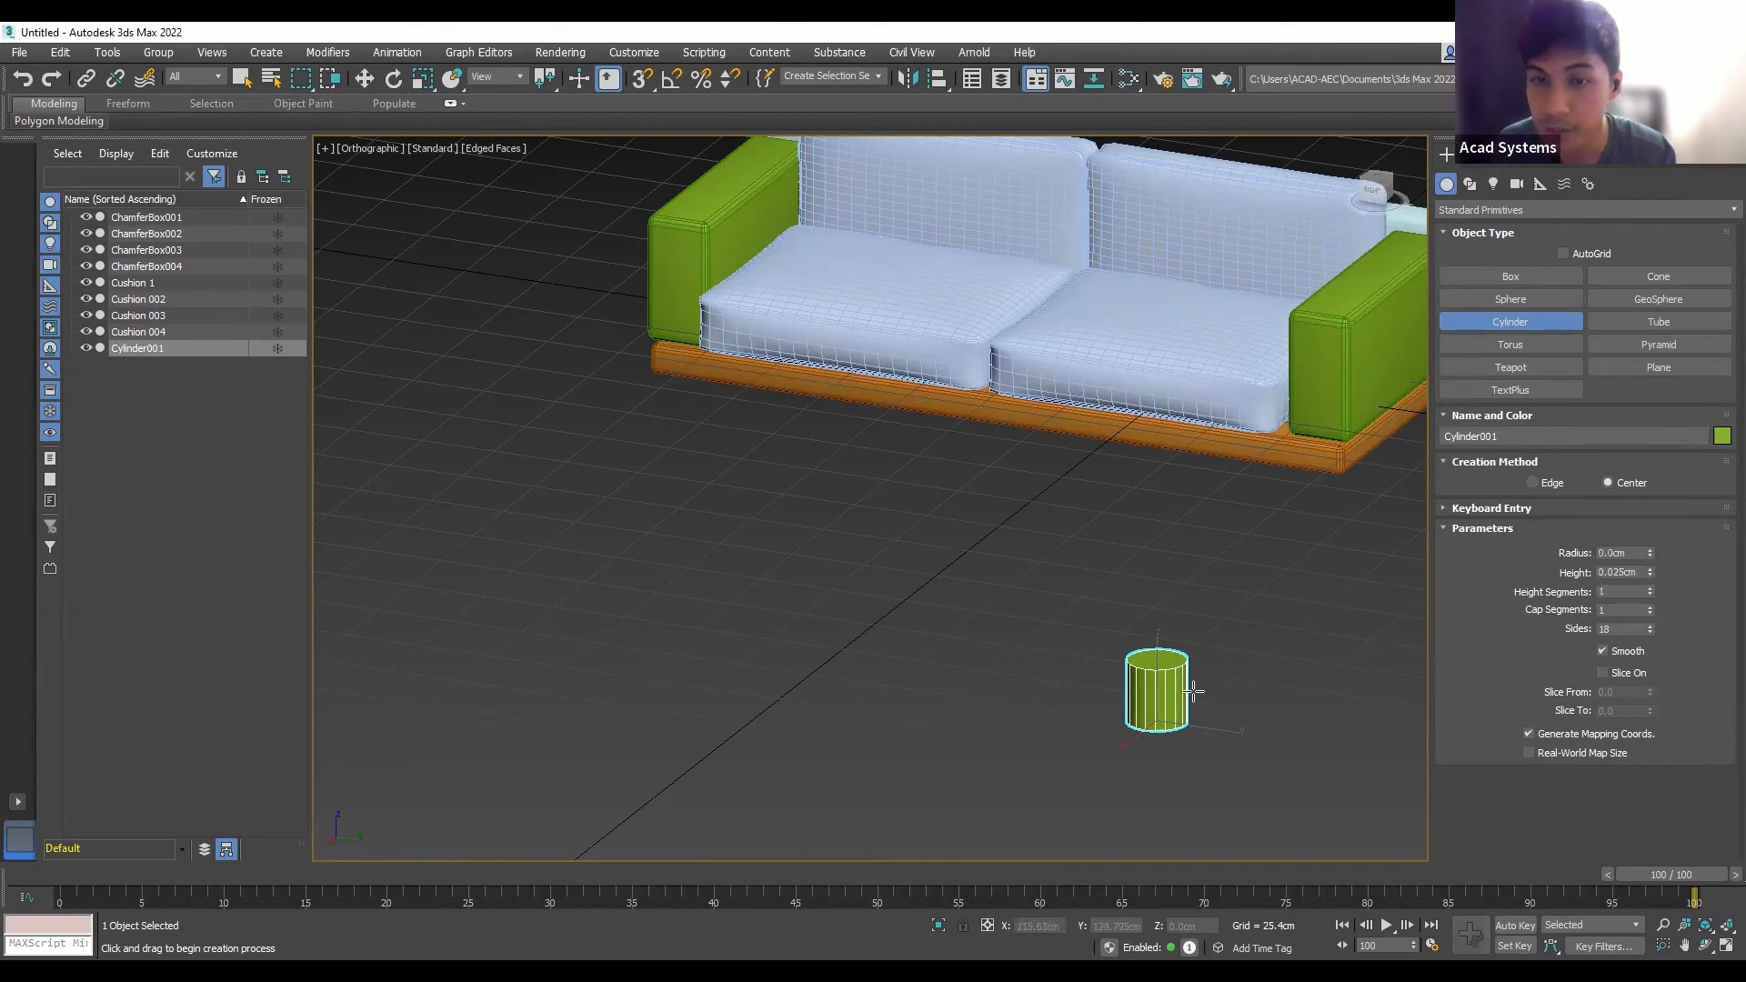
{"action": "scroll", "coordinate": [1194, 692], "scroll_direction": "up", "scroll_amount": 4}
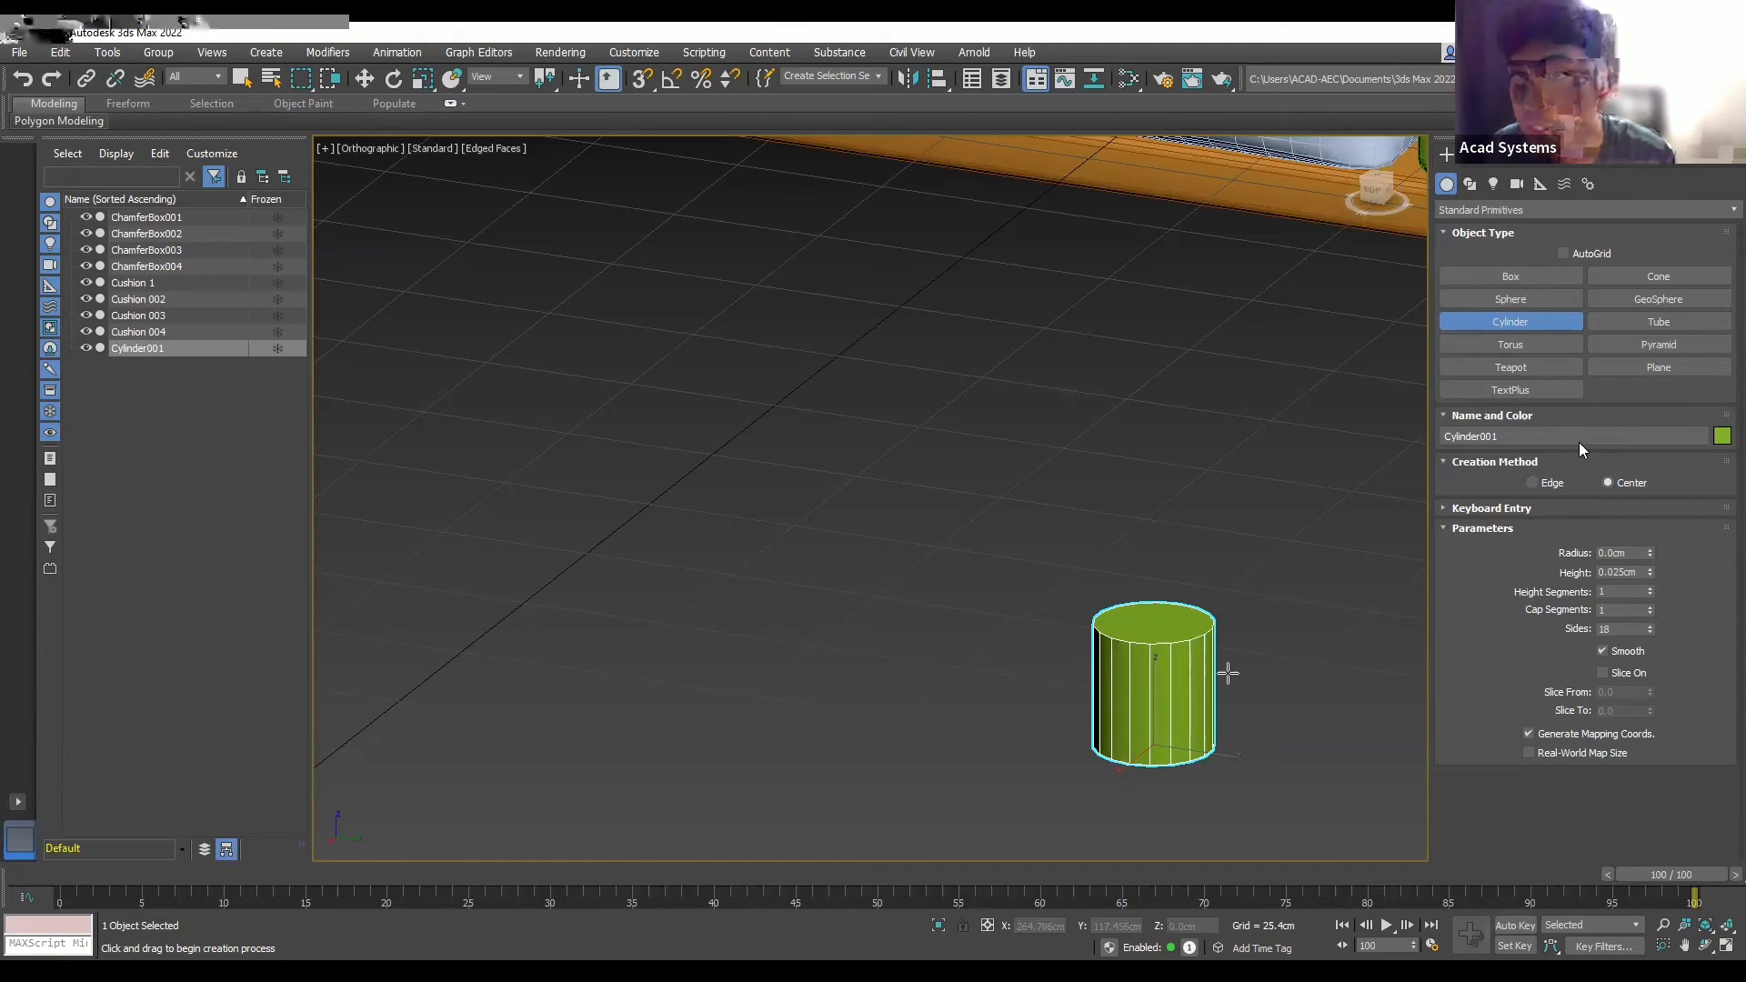
- Apply an Edit Poly modifier to Cylinder001 from the Modify panel's Modifier List
{"action": "left_click", "coordinate": [1470, 183]}
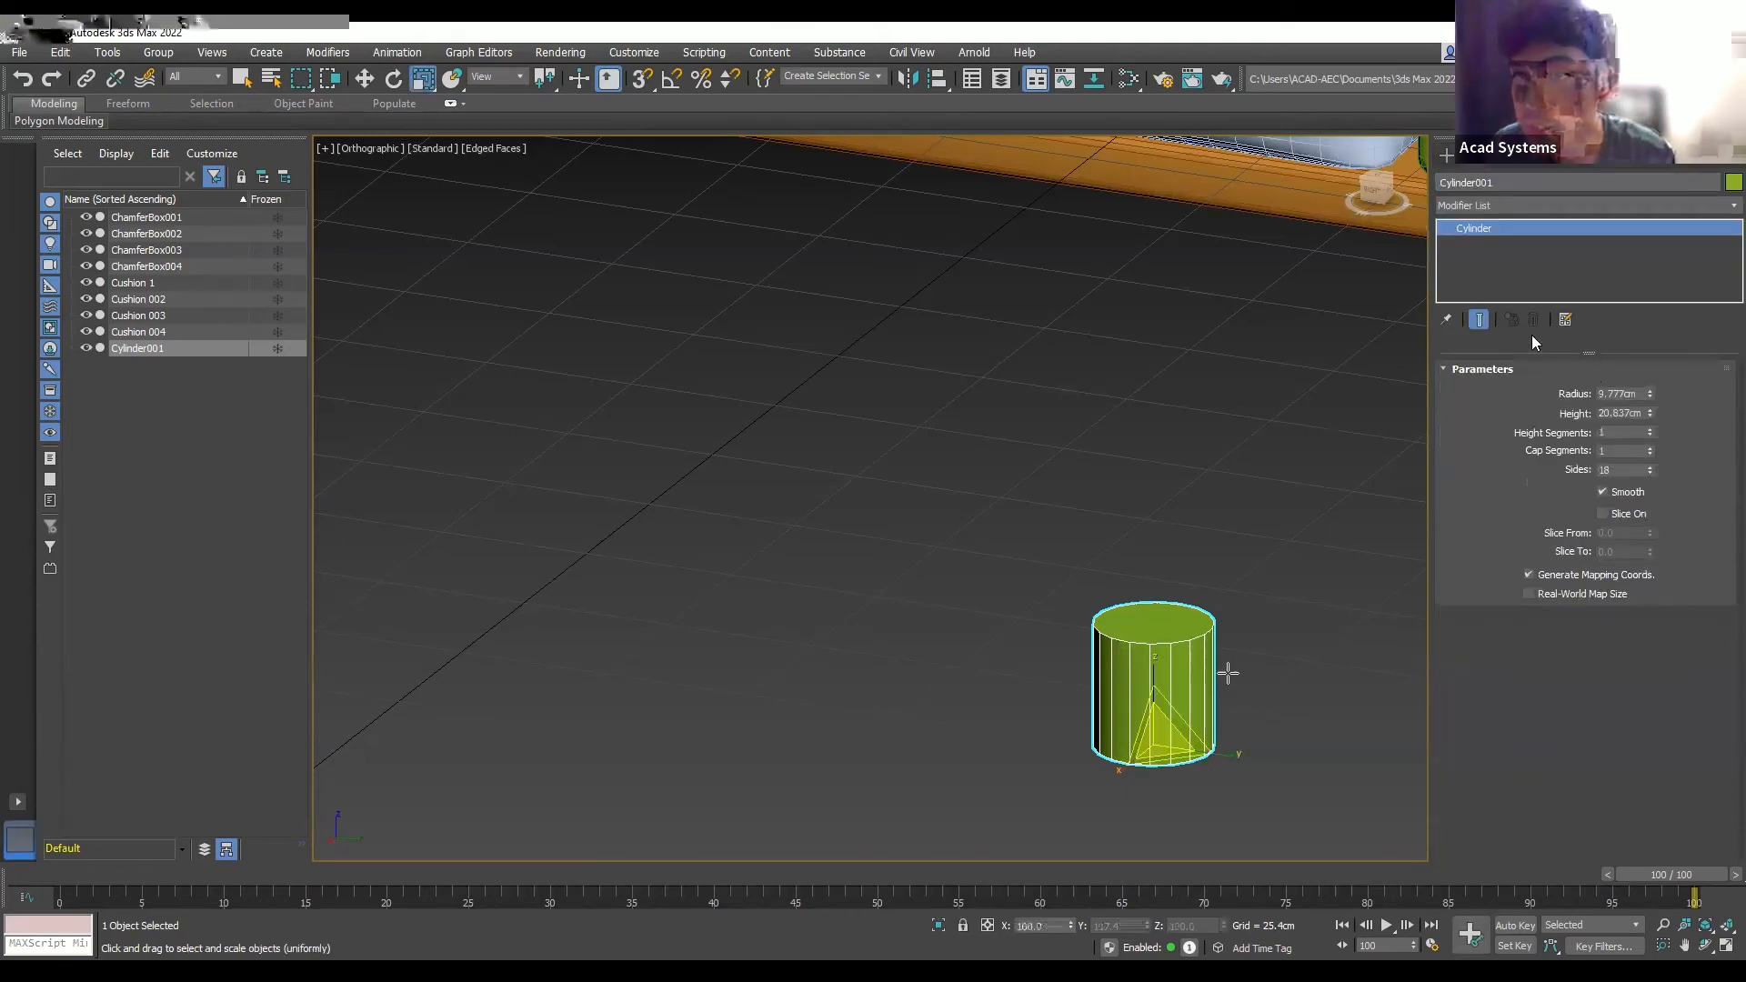
{"action": "left_click", "coordinate": [1497, 204]}
{"action": "scroll", "coordinate": [1503, 539], "scroll_direction": "down", "scroll_amount": 5}
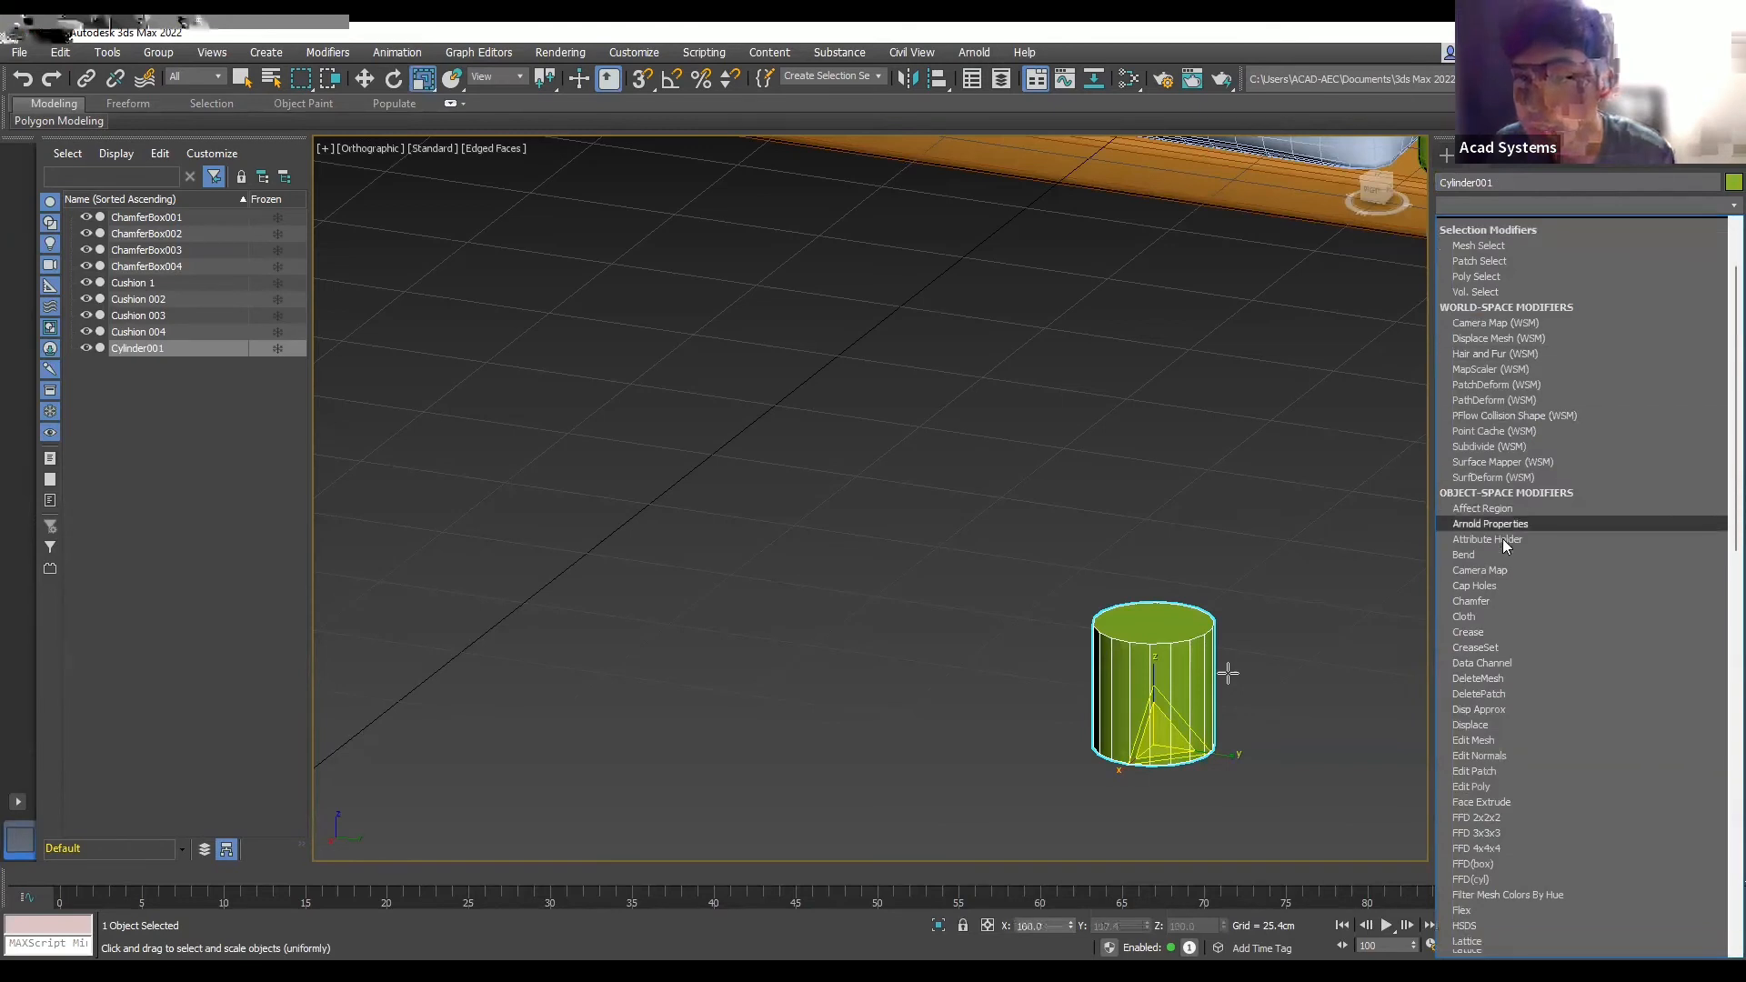
{"action": "scroll", "coordinate": [1517, 609], "scroll_direction": "down", "scroll_amount": 1}
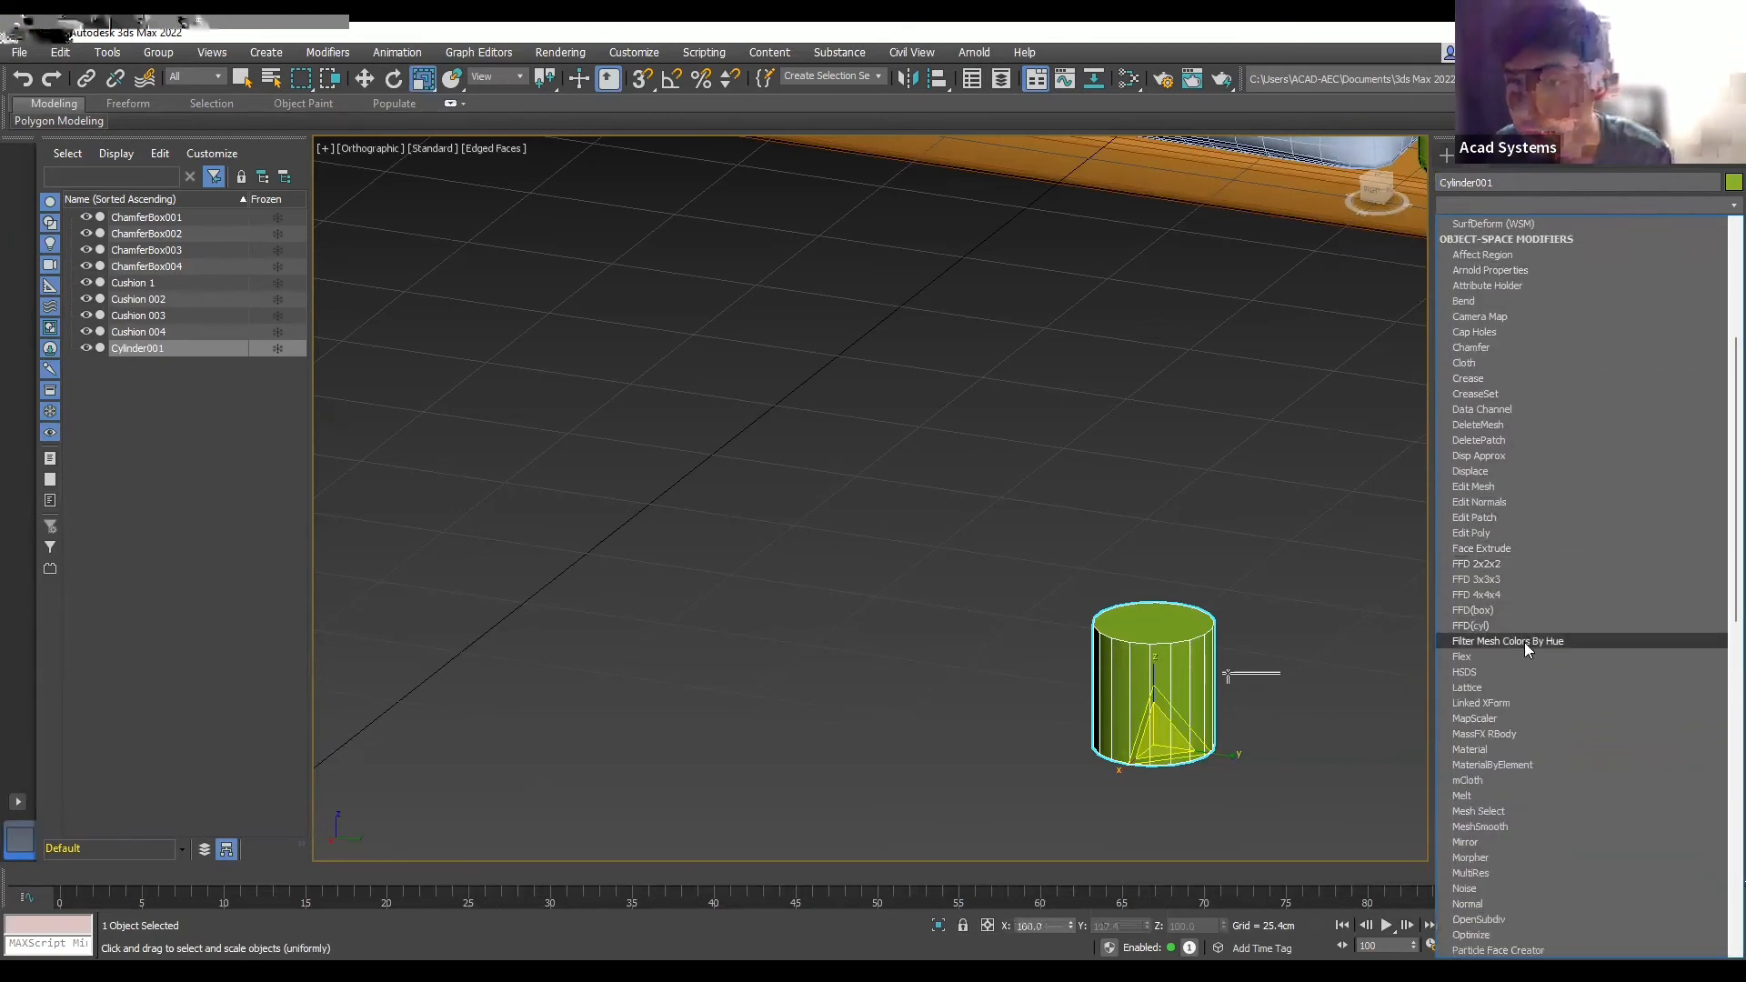
{"action": "scroll", "coordinate": [1522, 646], "scroll_direction": "down", "scroll_amount": 3}
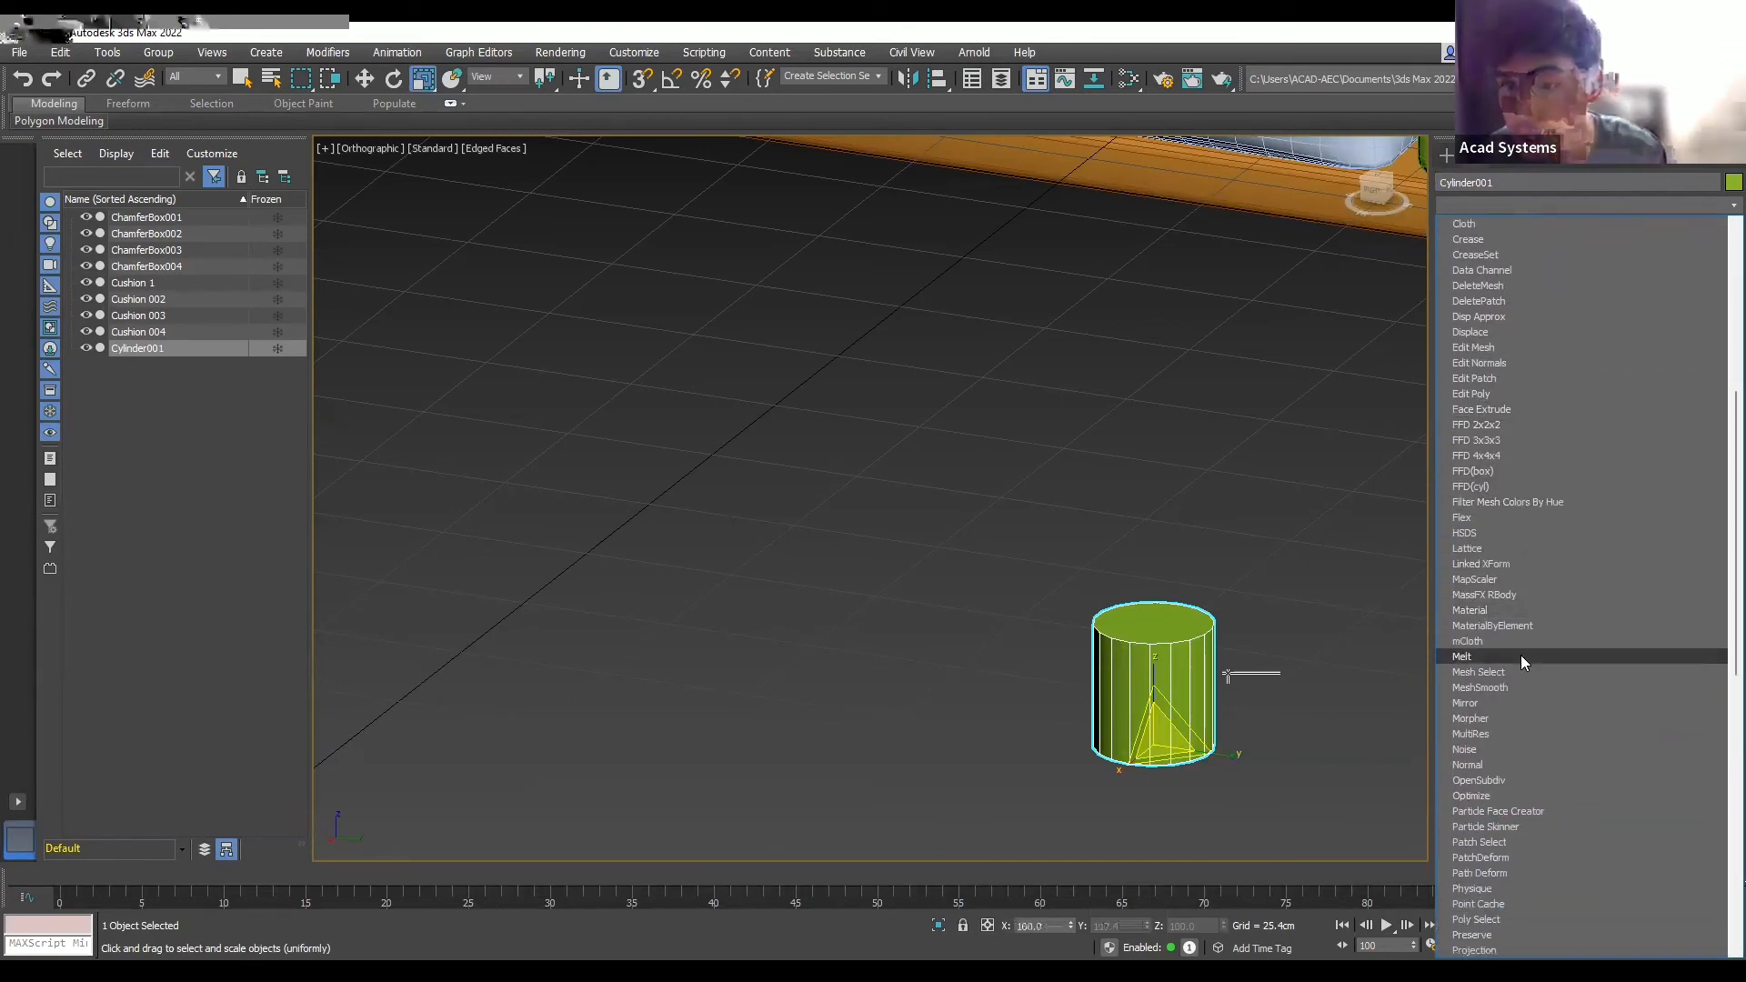
{"action": "scroll", "coordinate": [1545, 736], "scroll_direction": "up", "scroll_amount": 3}
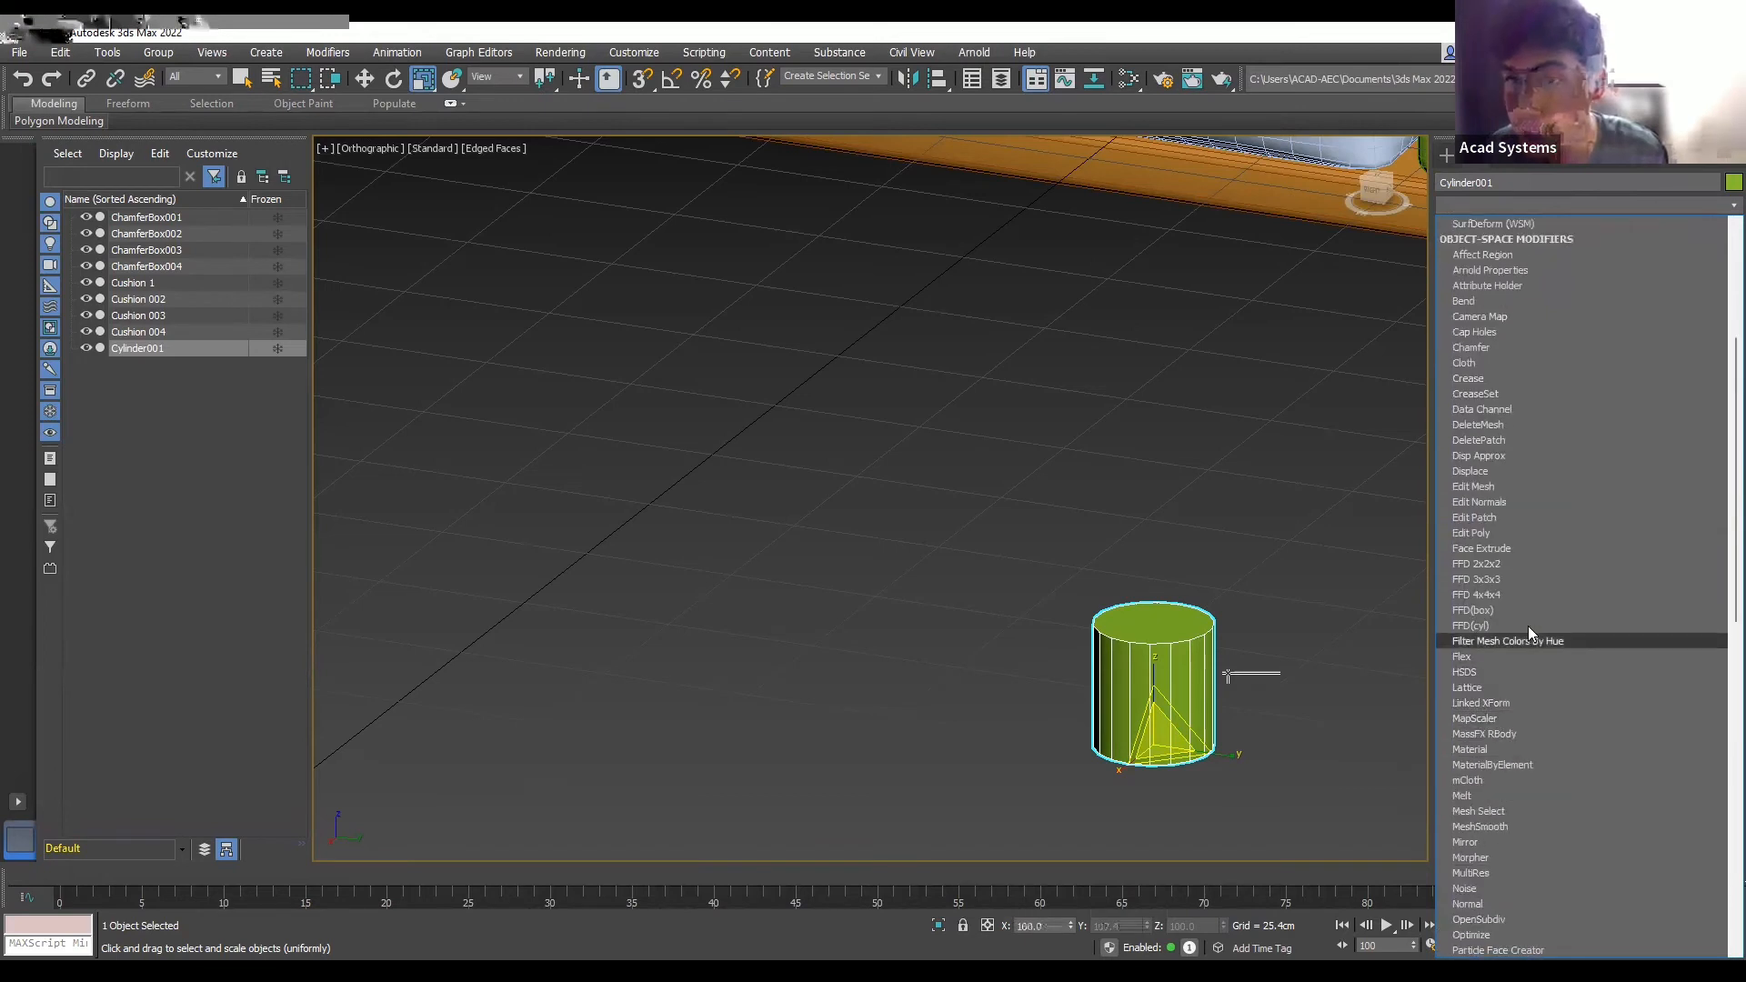
{"action": "left_click", "coordinate": [1507, 533]}
{"action": "left_click", "coordinate": [1506, 533]}
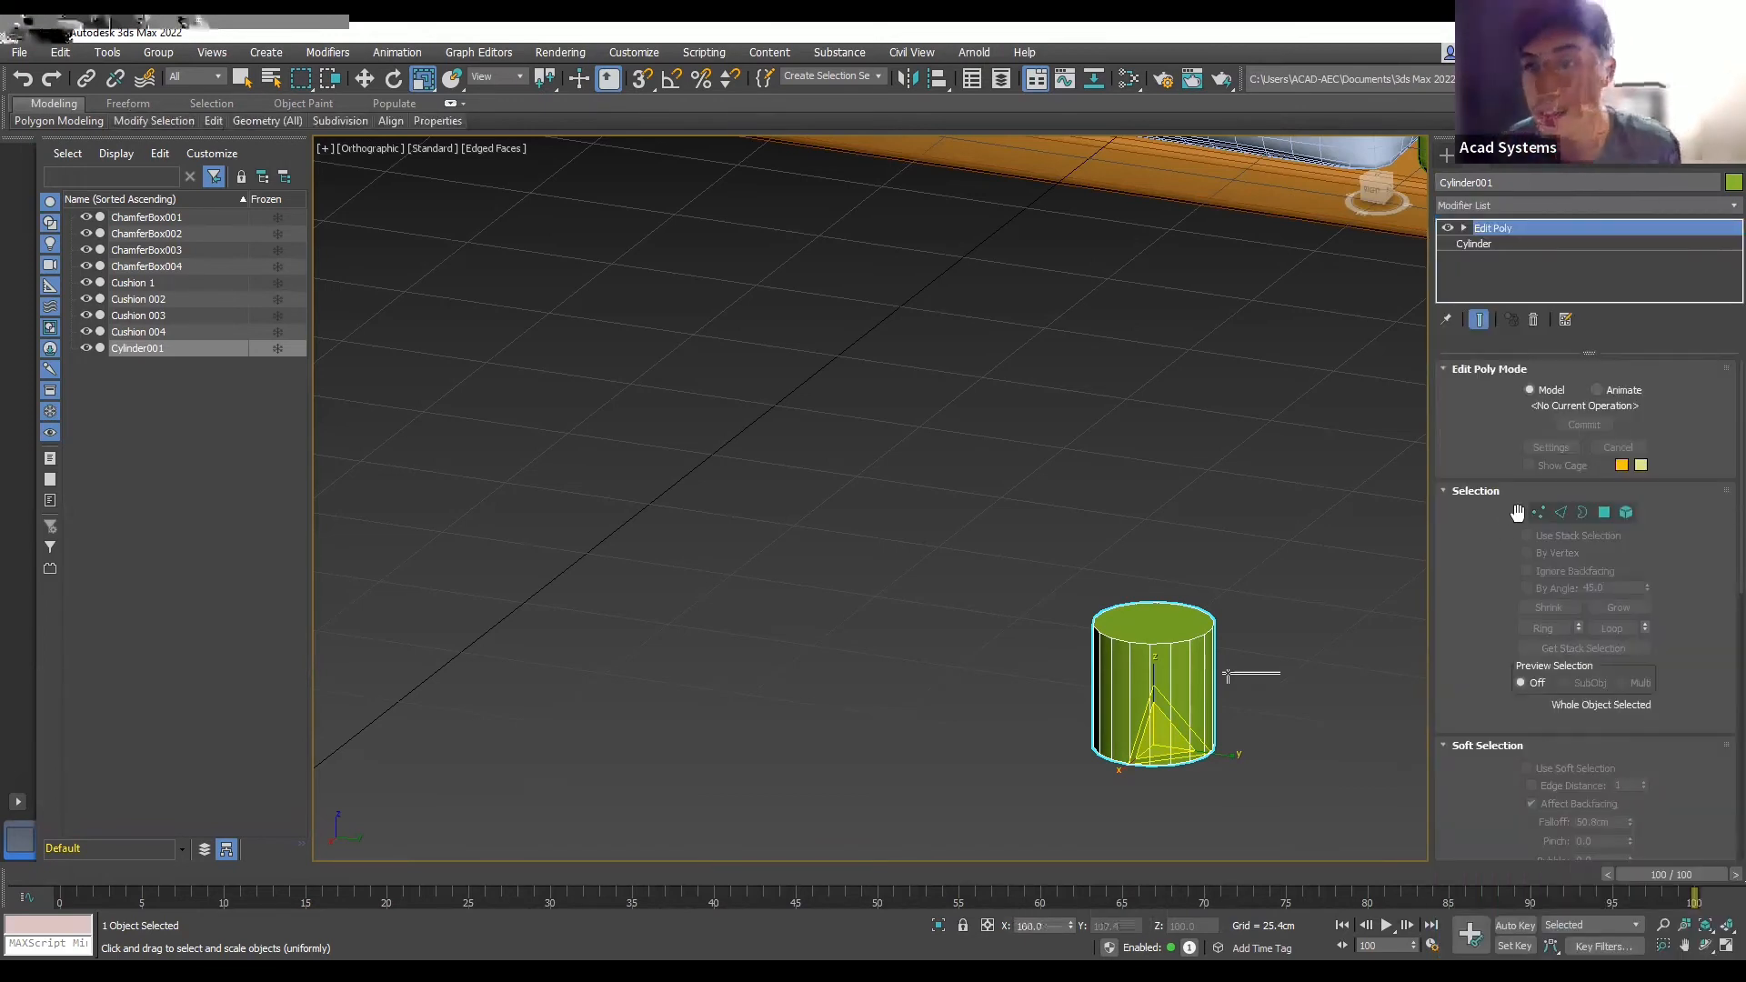
- In Polygon mode, slide the cylinder's top face sideways along Y so the leg leans
{"action": "left_click", "coordinate": [1605, 513]}
{"action": "left_click", "coordinate": [1165, 618]}
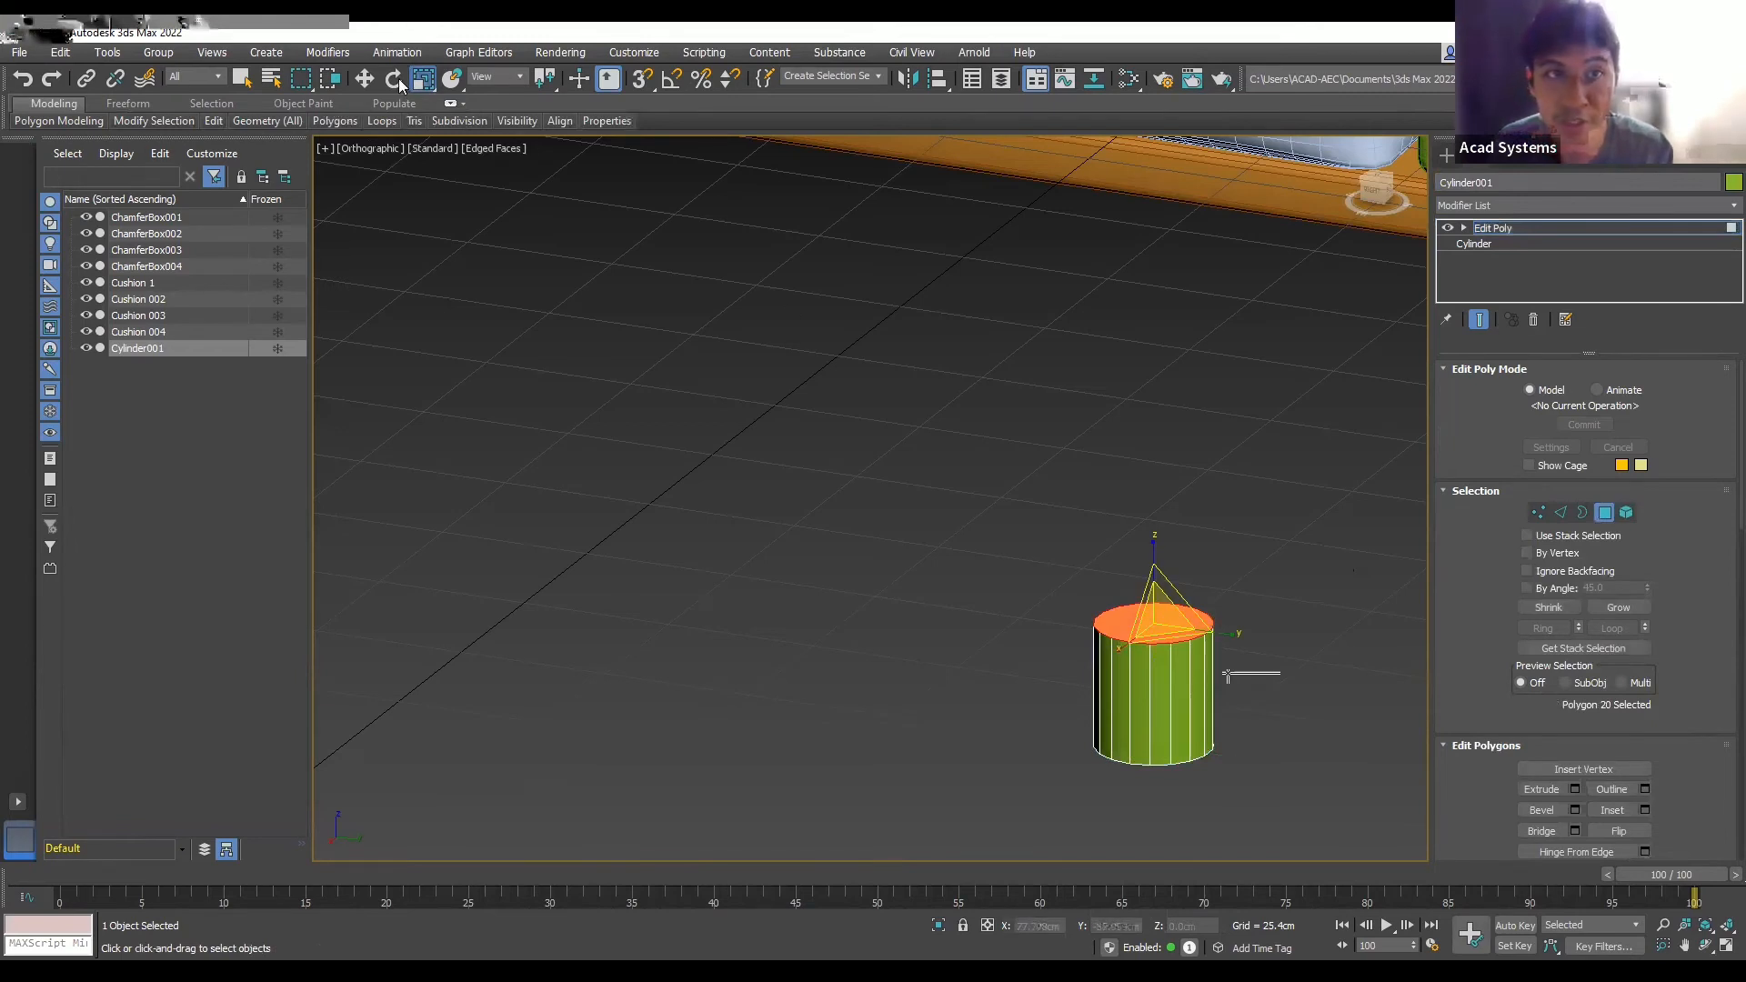
{"action": "key", "text": "w"}
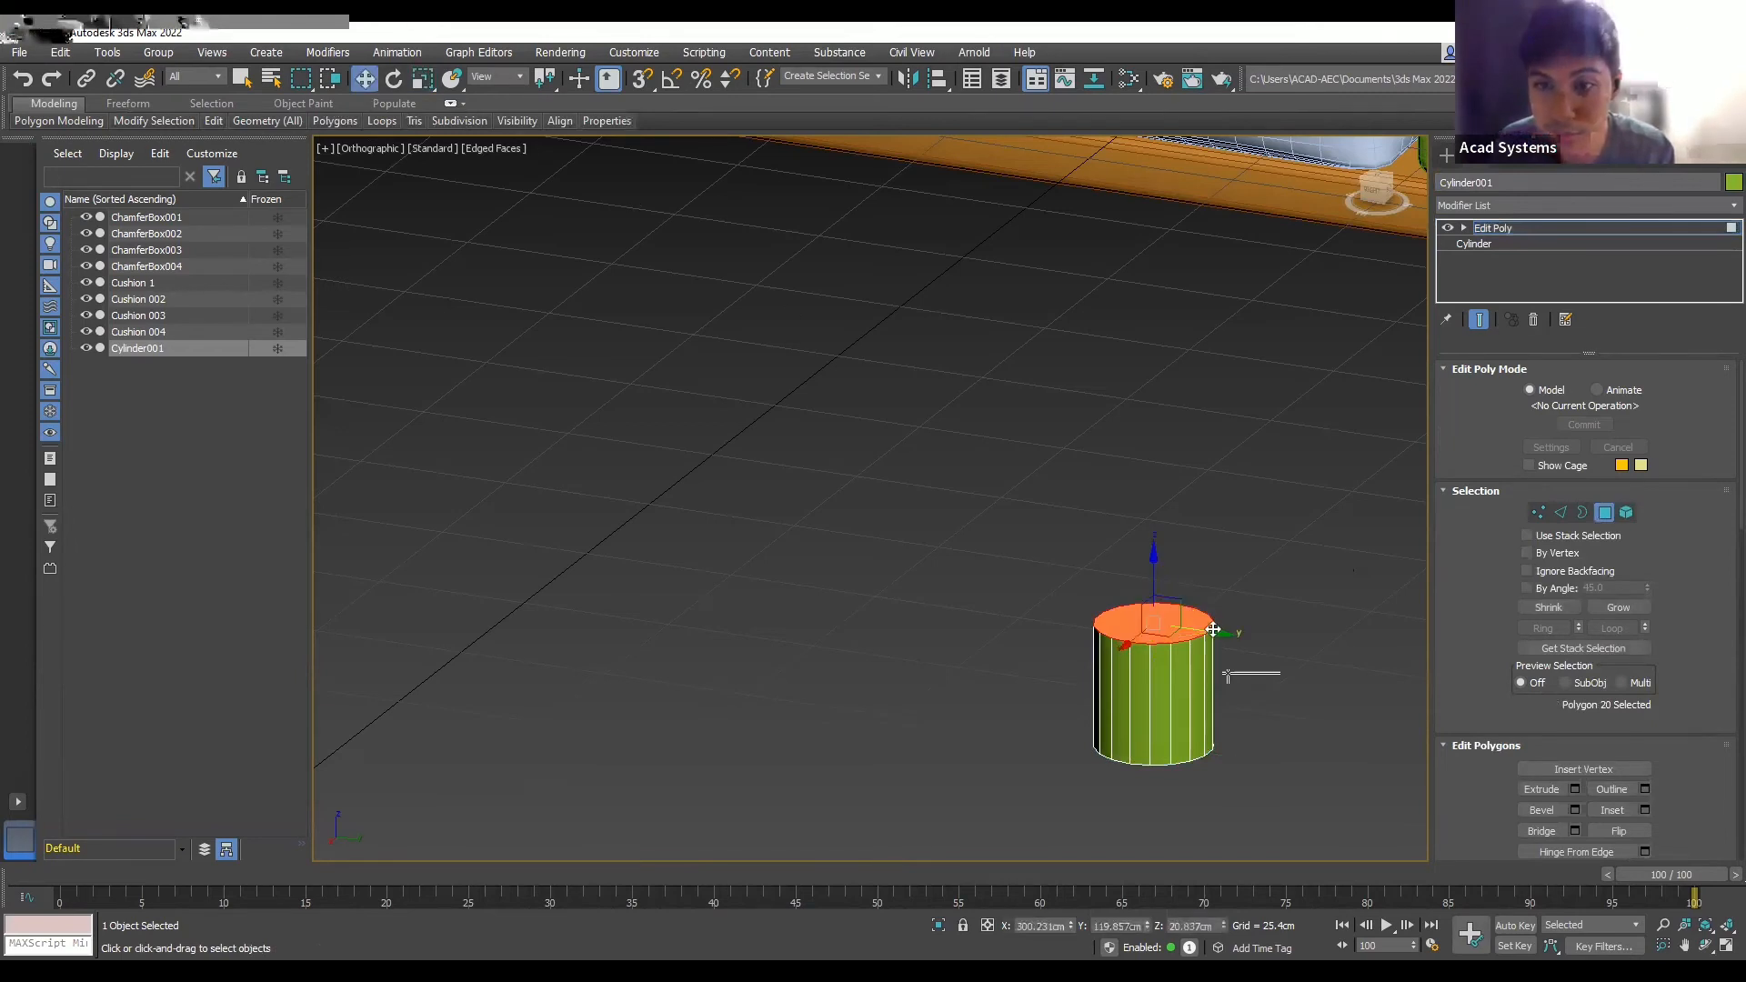
{"action": "left_click_drag", "start_coordinate": [1214, 632], "coordinate": [1126, 668]}
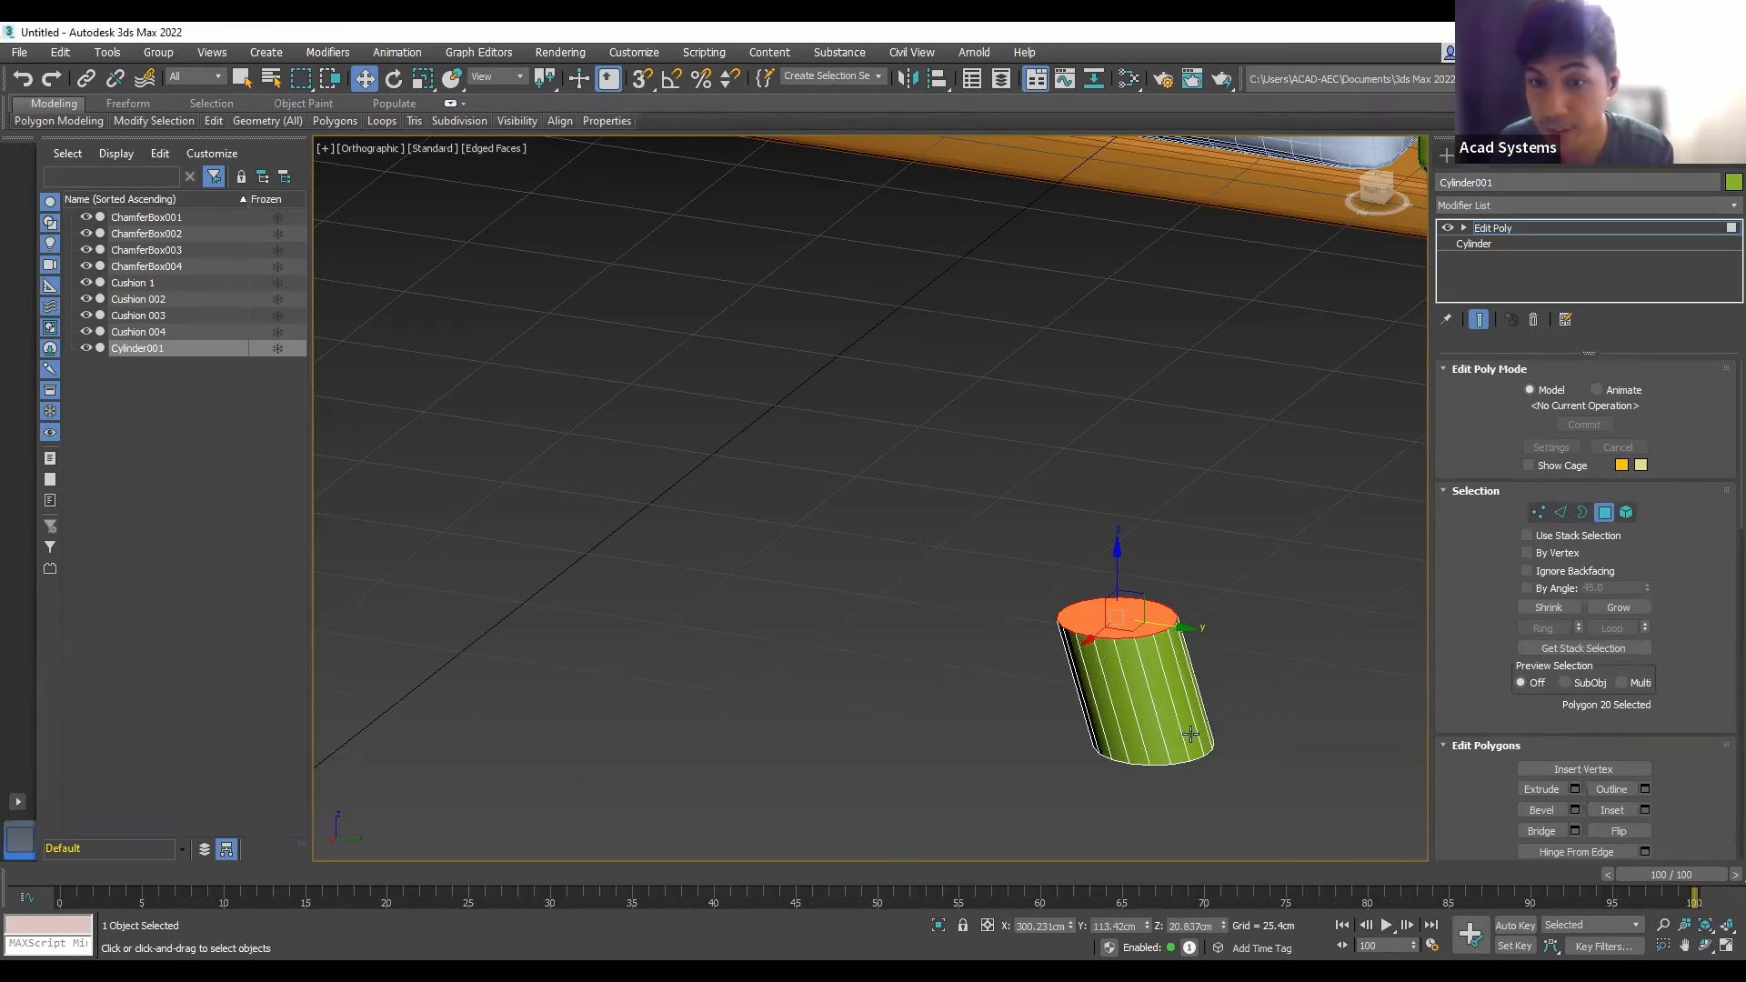
{"action": "left_click_drag", "start_coordinate": [1189, 628], "coordinate": [1185, 631]}
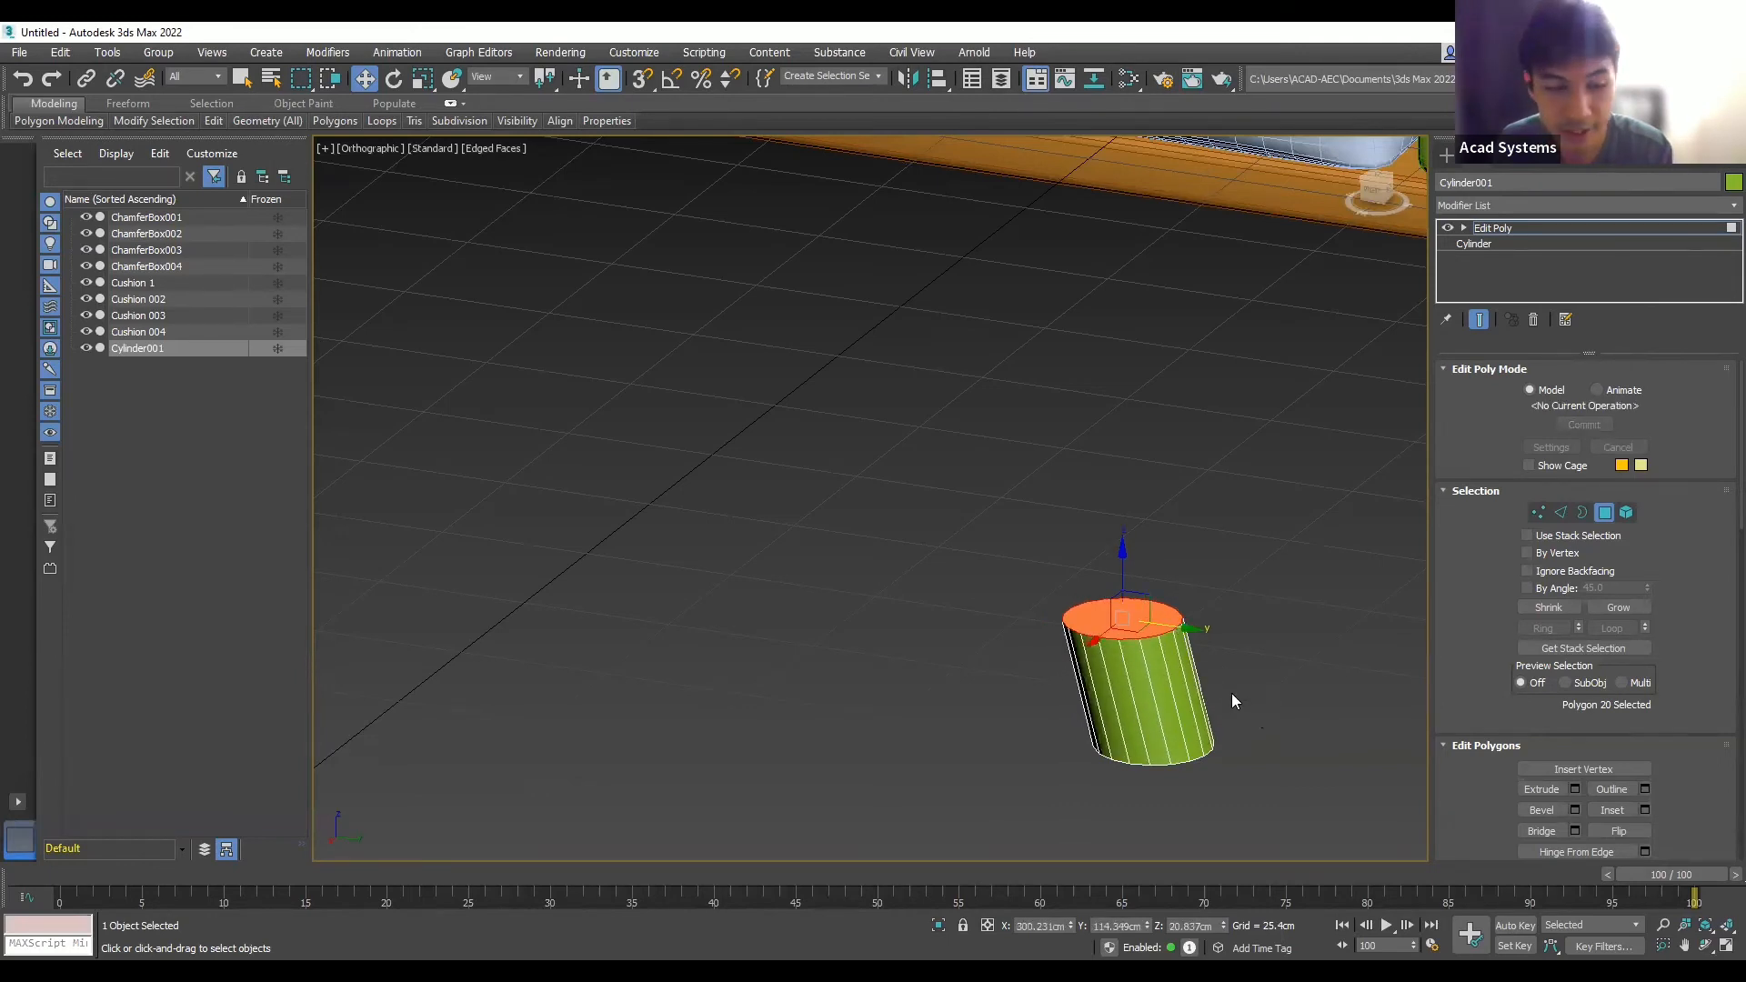
{"action": "middle_click_drag", "start_coordinate": [1237, 712], "coordinate": [1147, 719]}
- Uniformly scale the cylinder's bottom face down so the leg tapers toward the floor
{"action": "left_click", "coordinate": [1144, 719]}
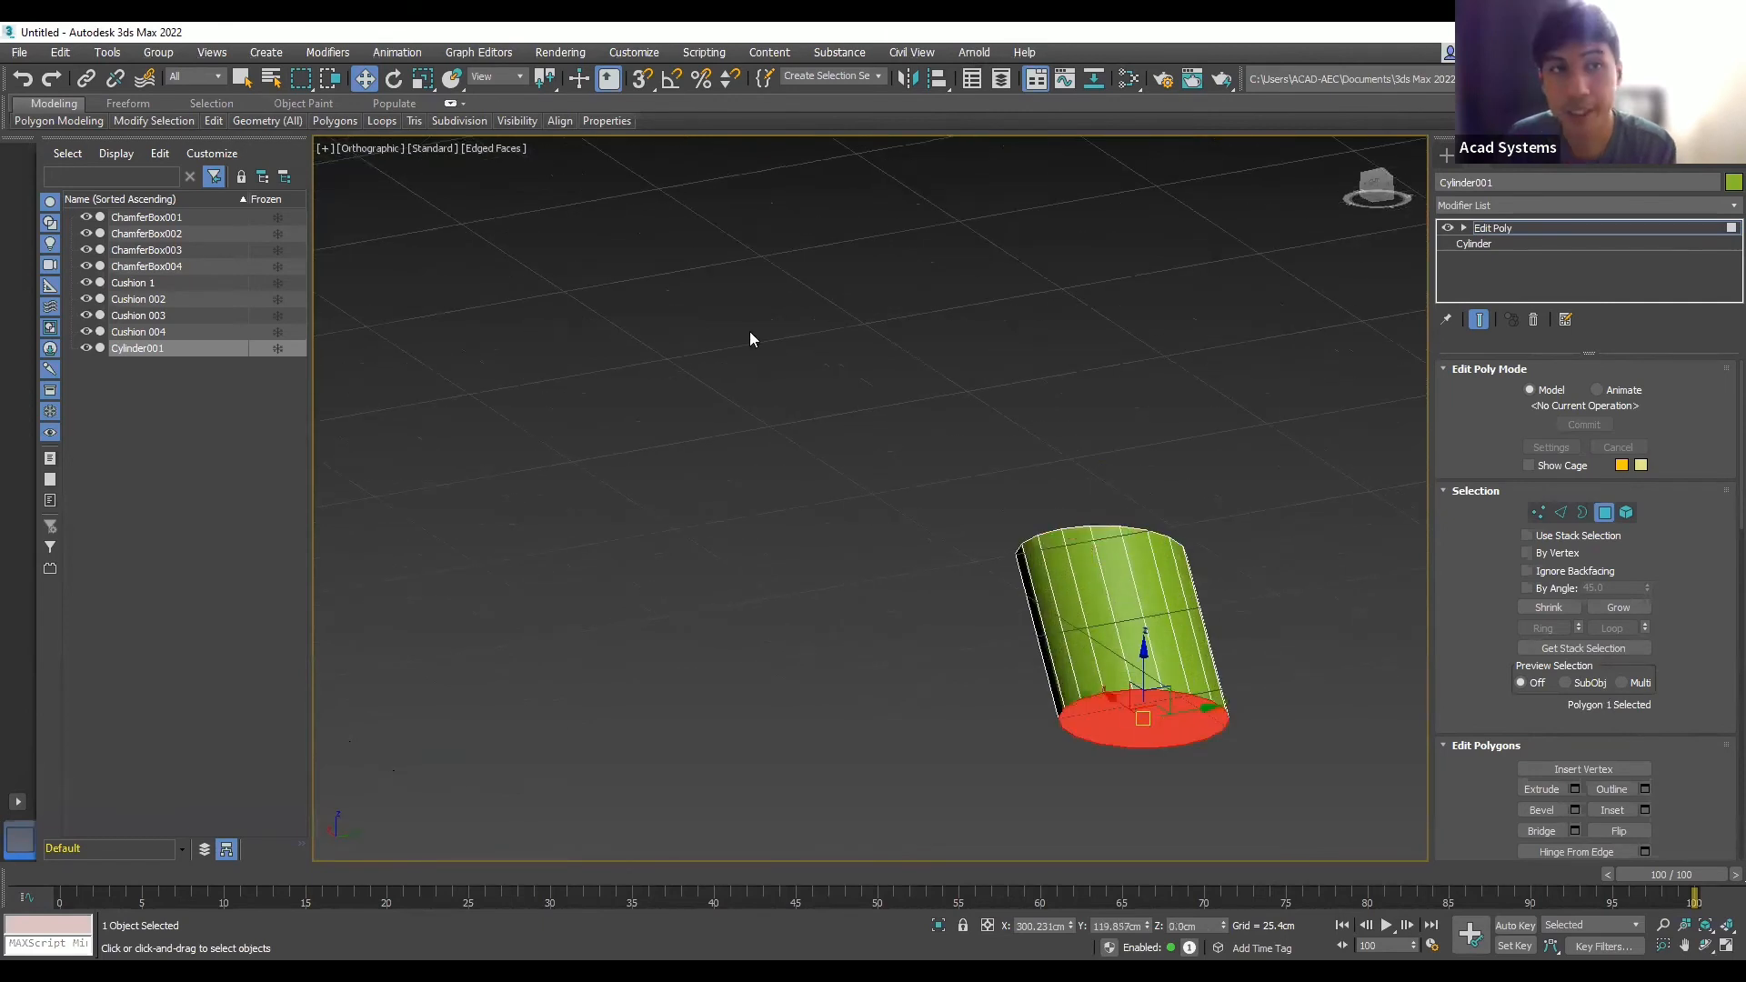
{"action": "left_click", "coordinate": [423, 78]}
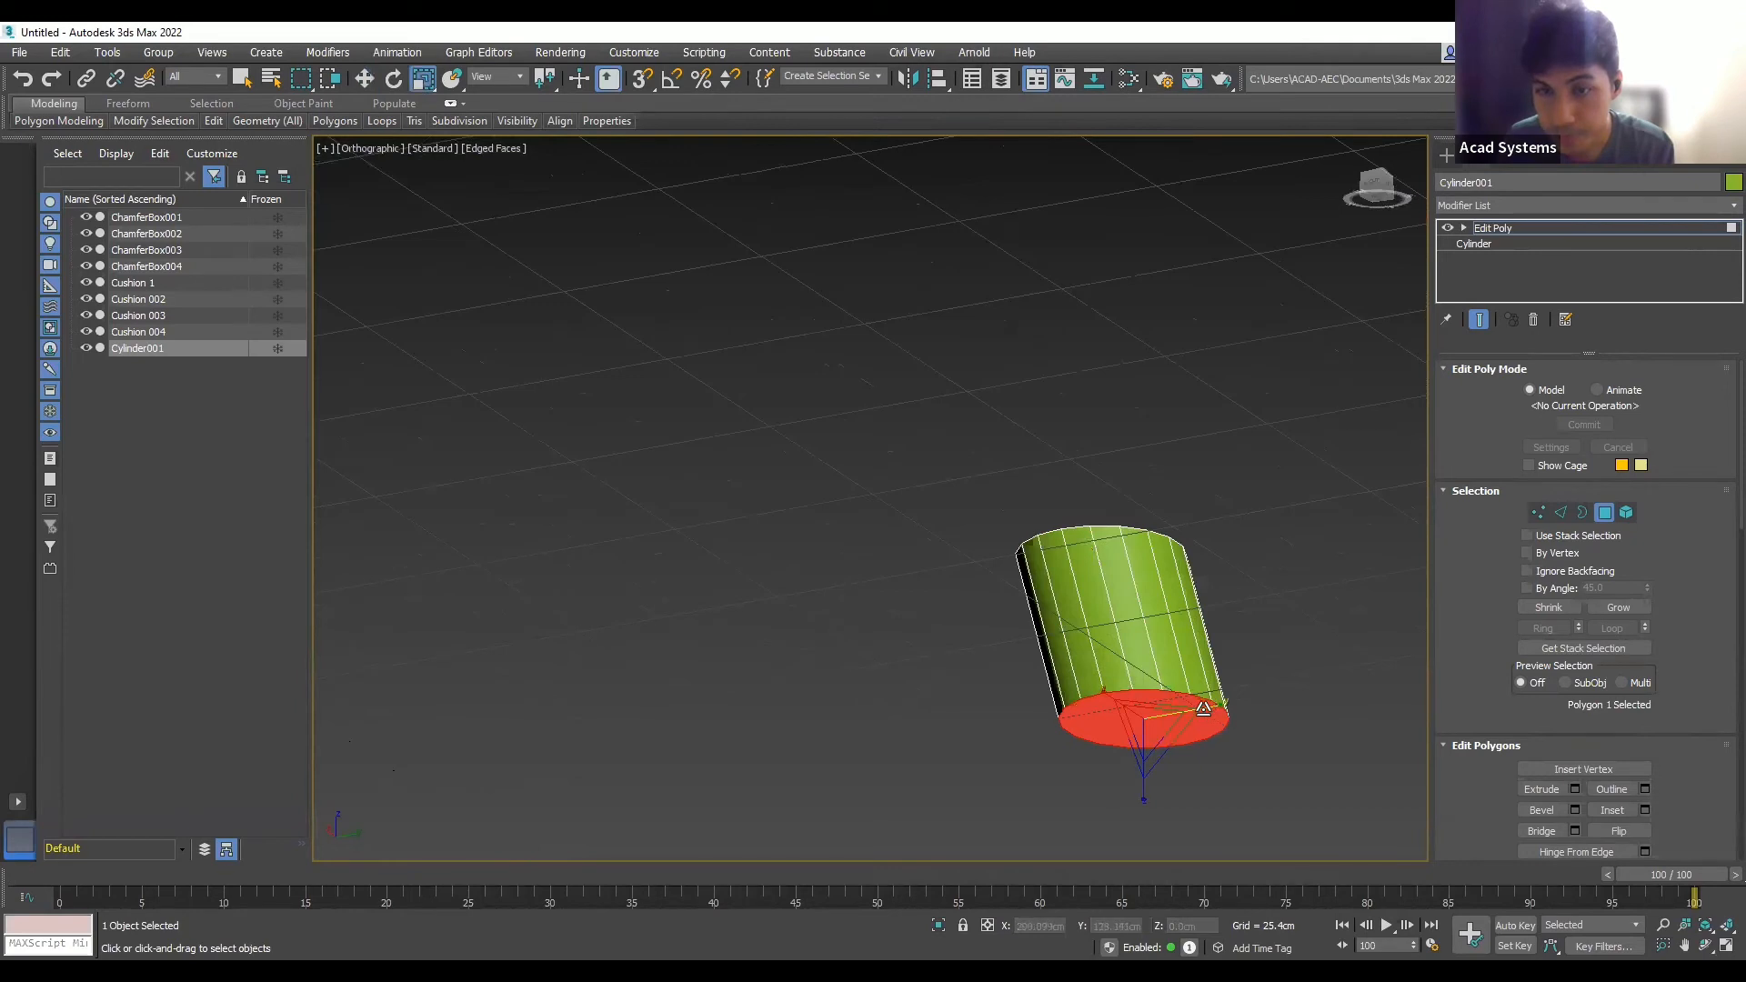
{"action": "mouse_move", "coordinate": [1198, 709]}
{"action": "left_mouse_down"}
{"action": "mouse_move", "coordinate": [1119, 702]}
{"action": "mouse_move", "coordinate": [1176, 715]}
{"action": "left_mouse_up"}
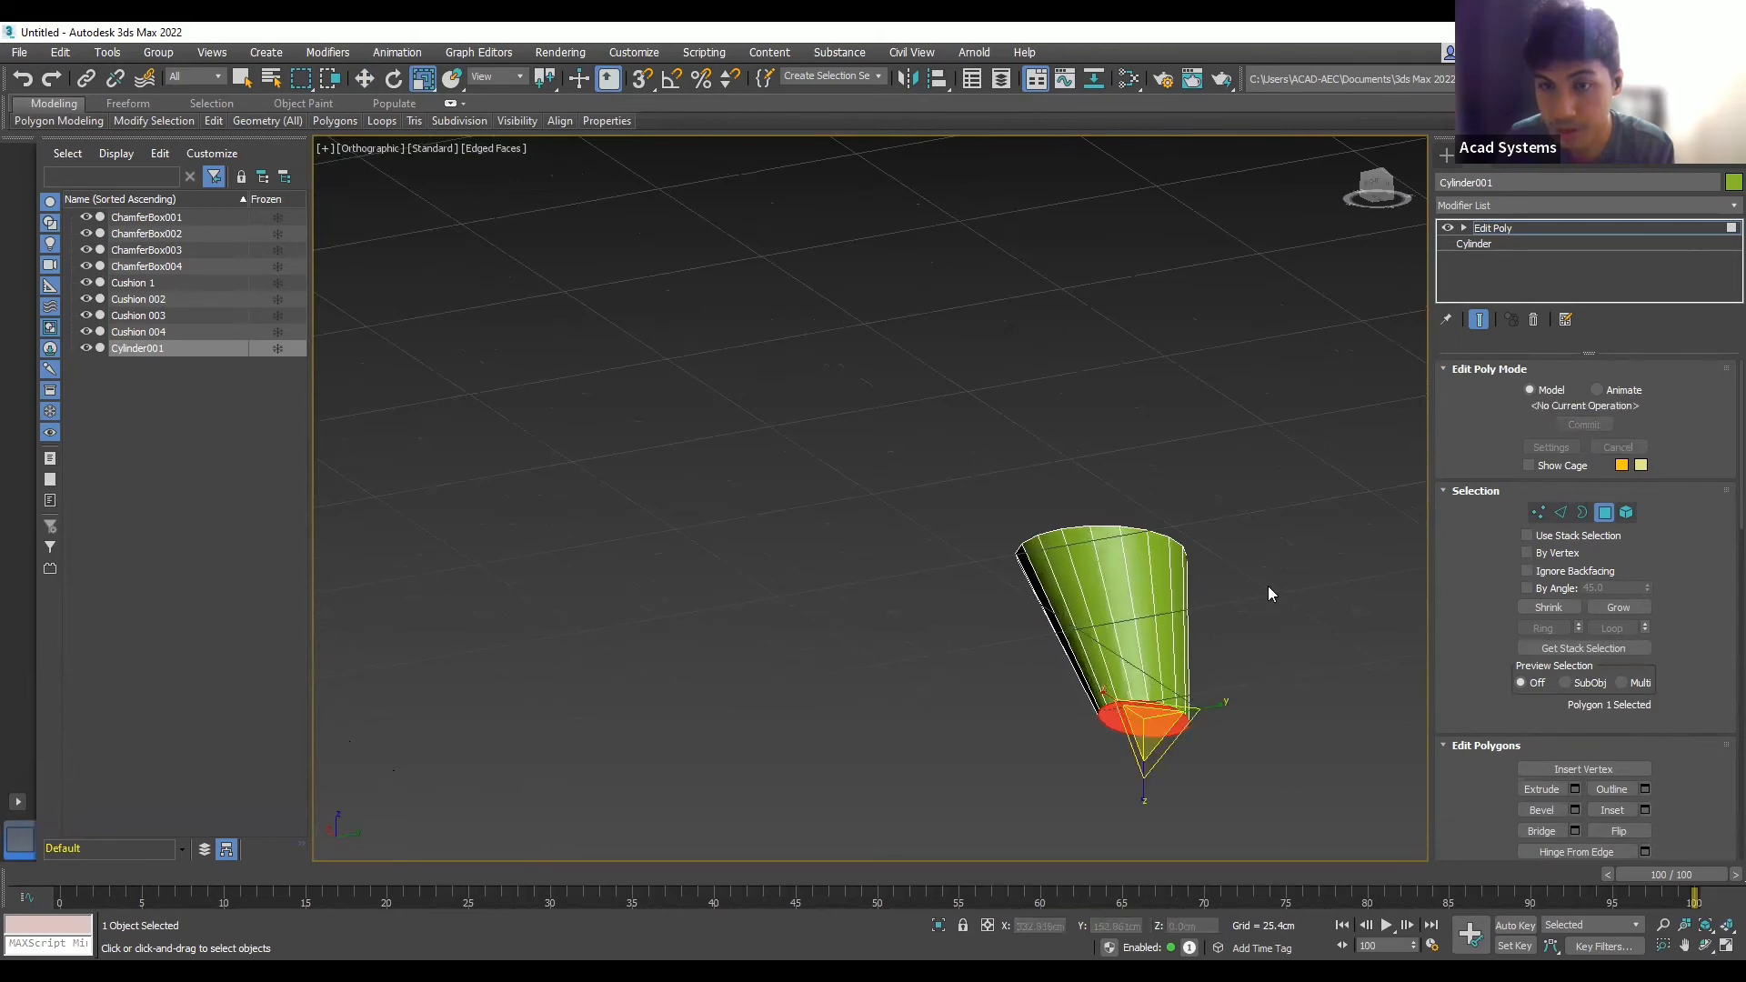
{"action": "left_click", "coordinate": [1267, 586]}
{"action": "middle_click_drag", "start_coordinate": [1266, 587], "coordinate": [1306, 715], "text": "alt"}
{"action": "scroll", "coordinate": [1252, 635], "scroll_direction": "down", "scroll_amount": 5}
{"action": "left_click", "coordinate": [1379, 173]}
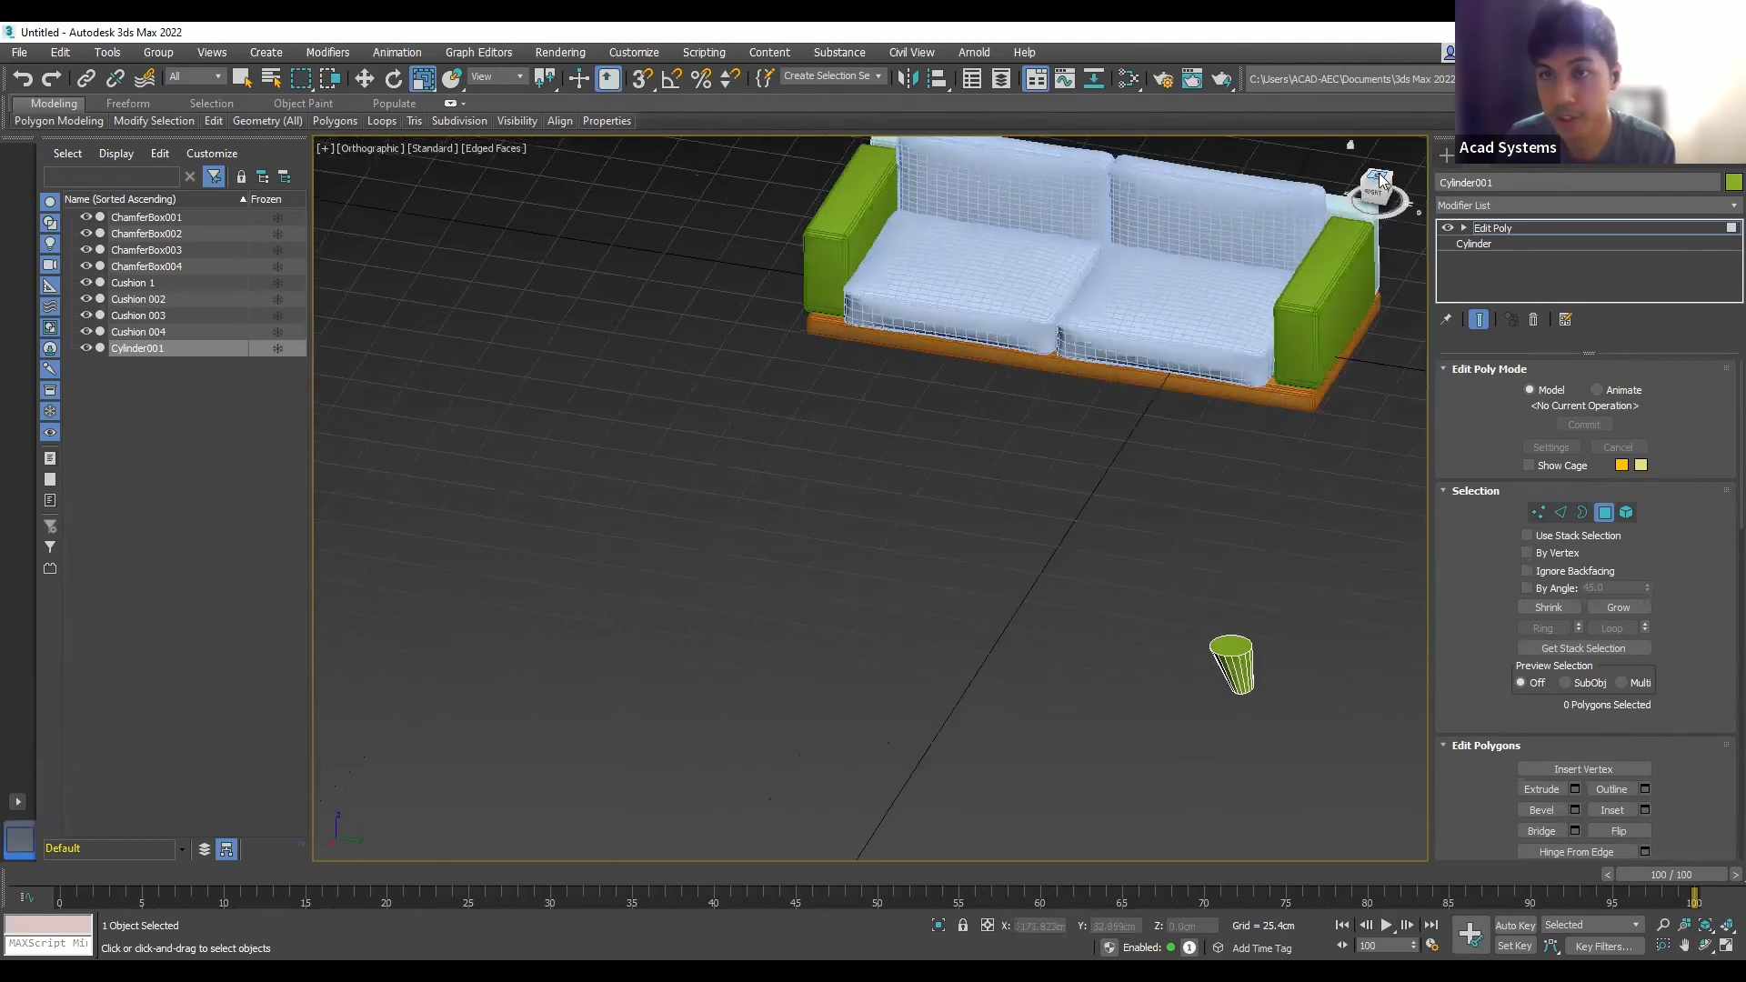
- Slide the cylinder's top face slightly further sideways in the top view
{"action": "scroll", "coordinate": [1287, 363], "scroll_direction": "up", "scroll_amount": 4}
{"action": "scroll", "coordinate": [1177, 538], "scroll_direction": "down", "scroll_amount": 6}
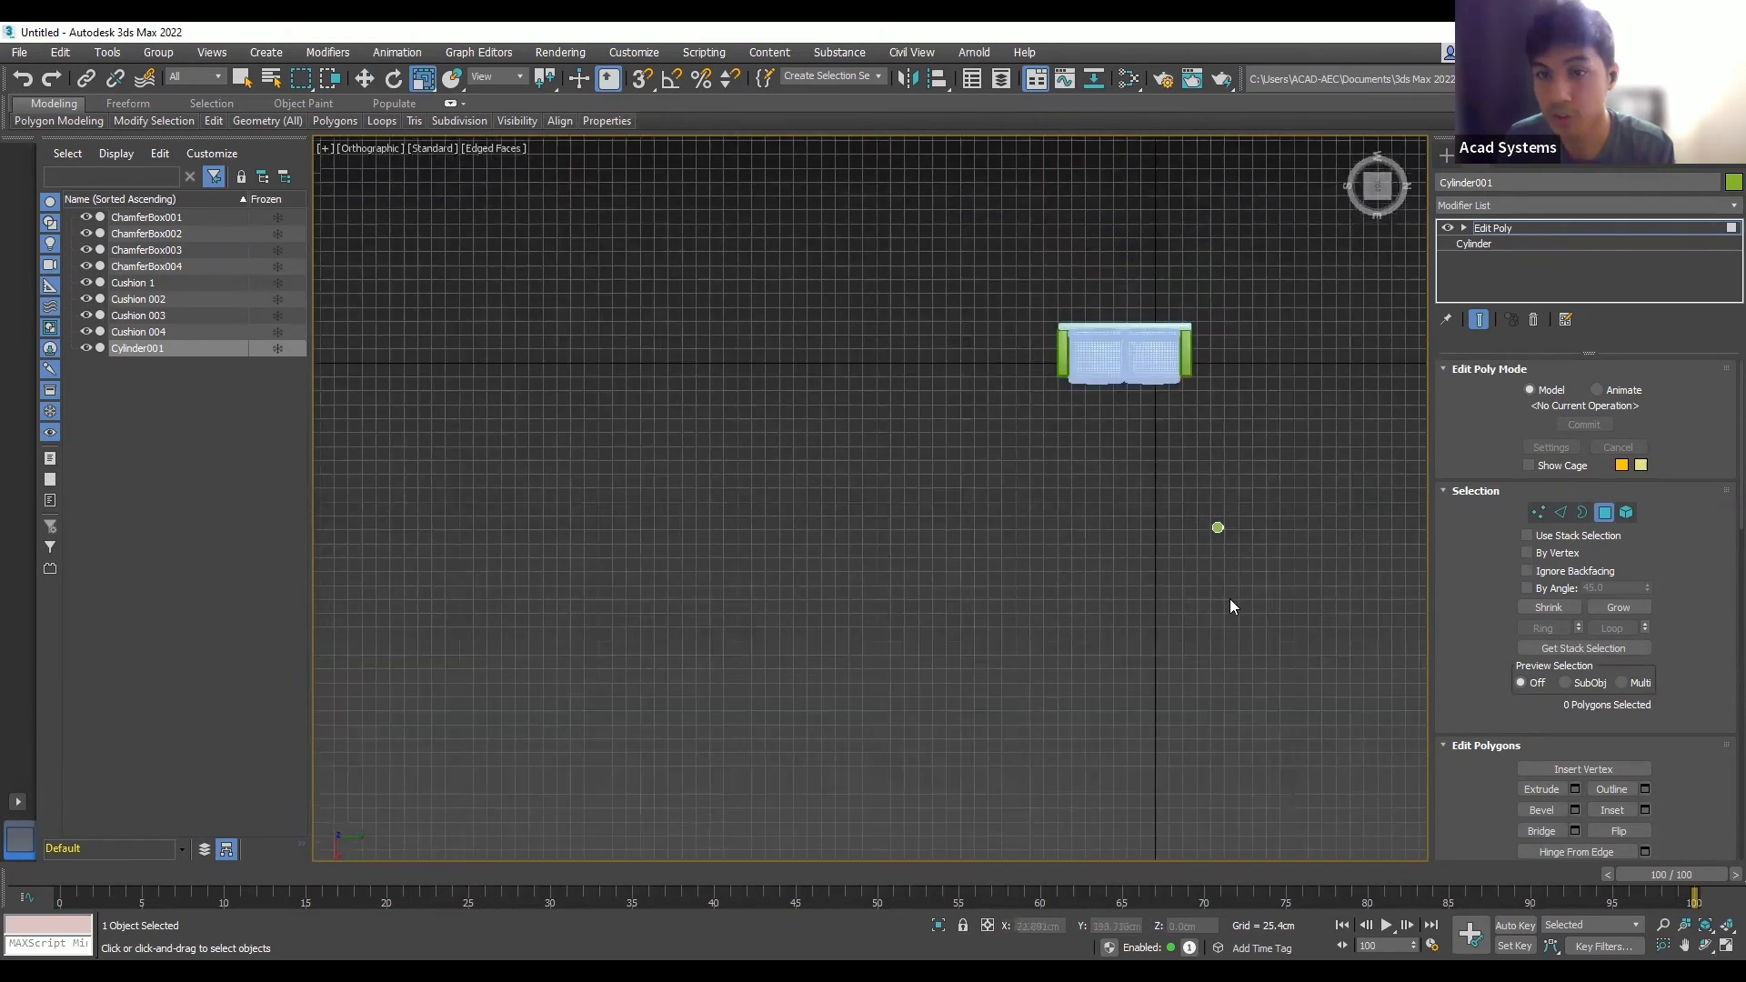
{"action": "scroll", "coordinate": [1262, 366], "scroll_direction": "up", "scroll_amount": 4}
{"action": "left_click", "coordinate": [1169, 684]}
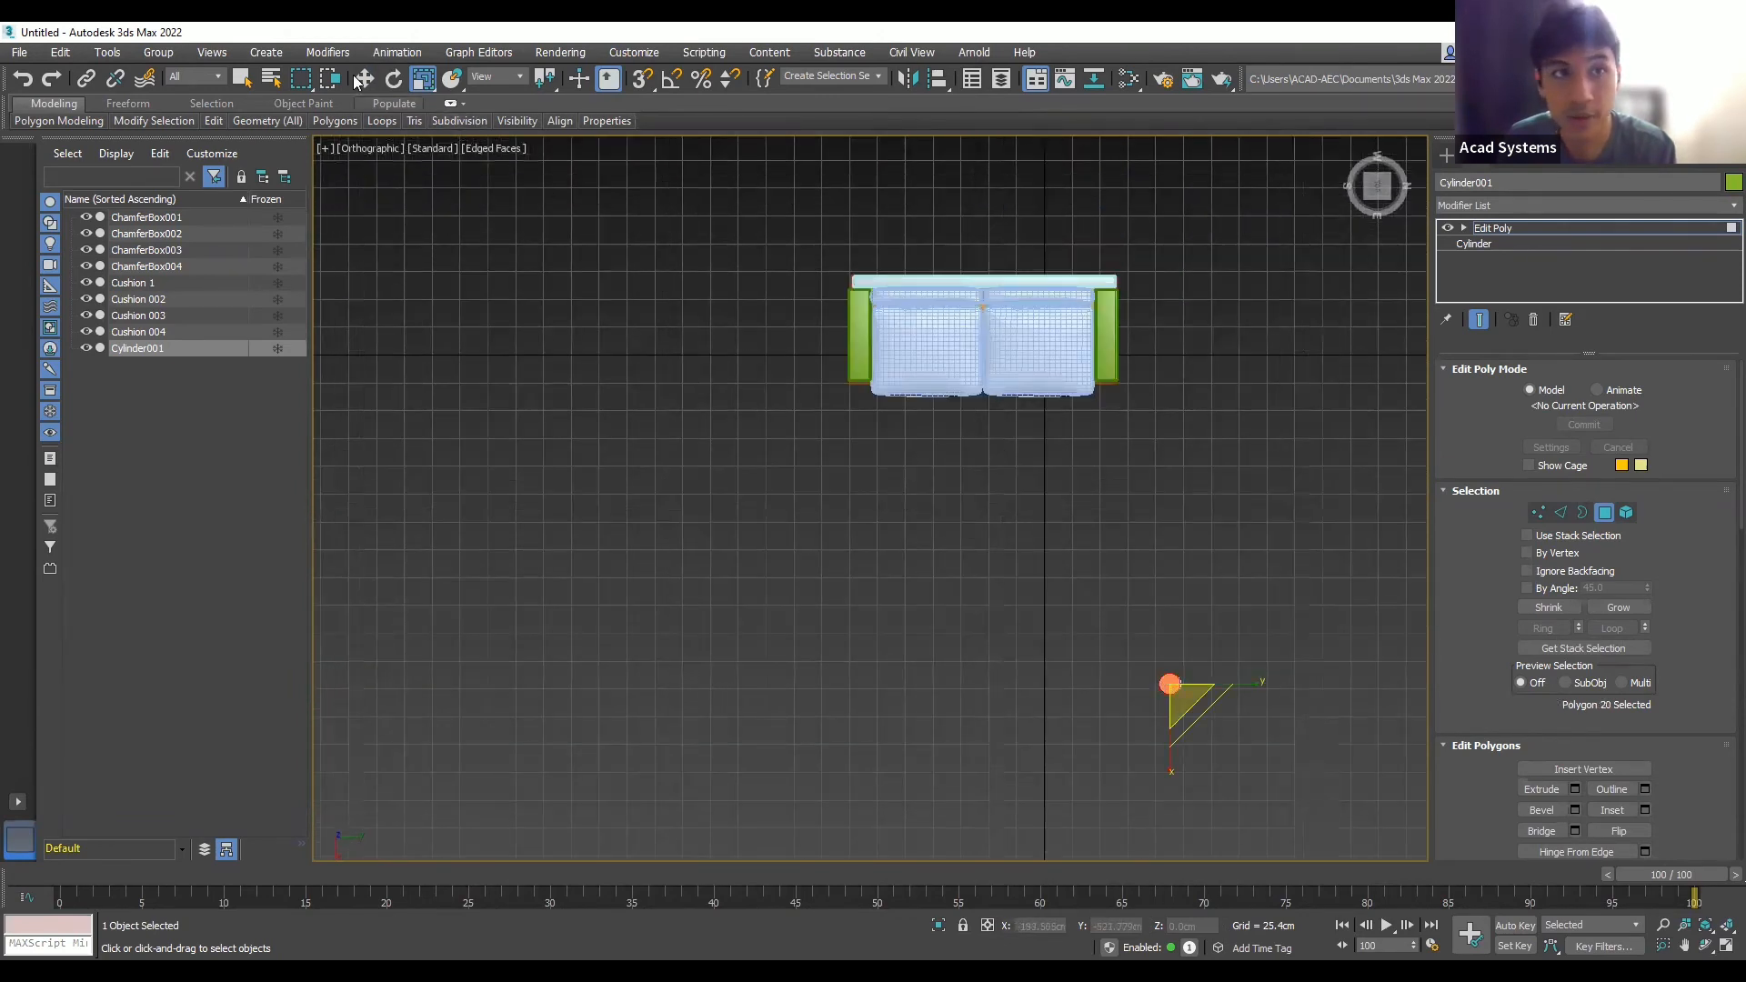
{"action": "mouse_move", "coordinate": [1234, 684]}
{"action": "left_mouse_down"}
{"action": "mouse_move", "coordinate": [1164, 683]}
{"action": "mouse_move", "coordinate": [1236, 678]}
{"action": "left_mouse_up"}
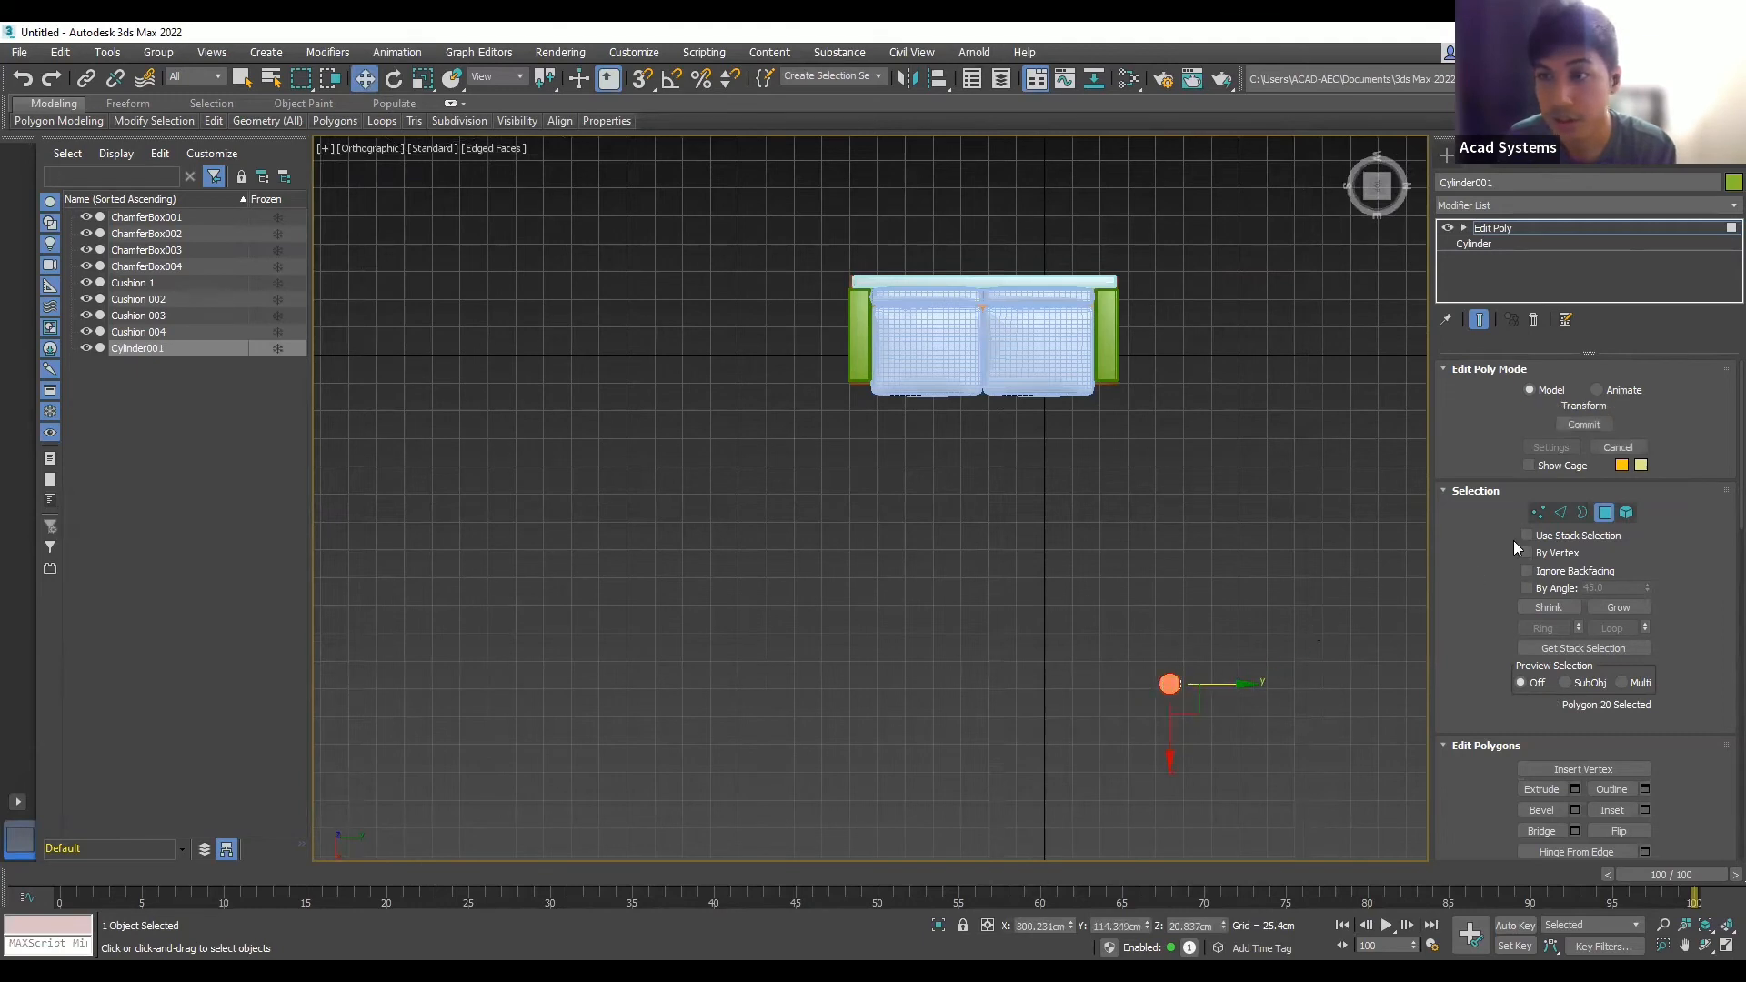
- Select the whole leg element and move it along Y against the sofa's right armrest
{"action": "left_click", "coordinate": [1625, 514]}
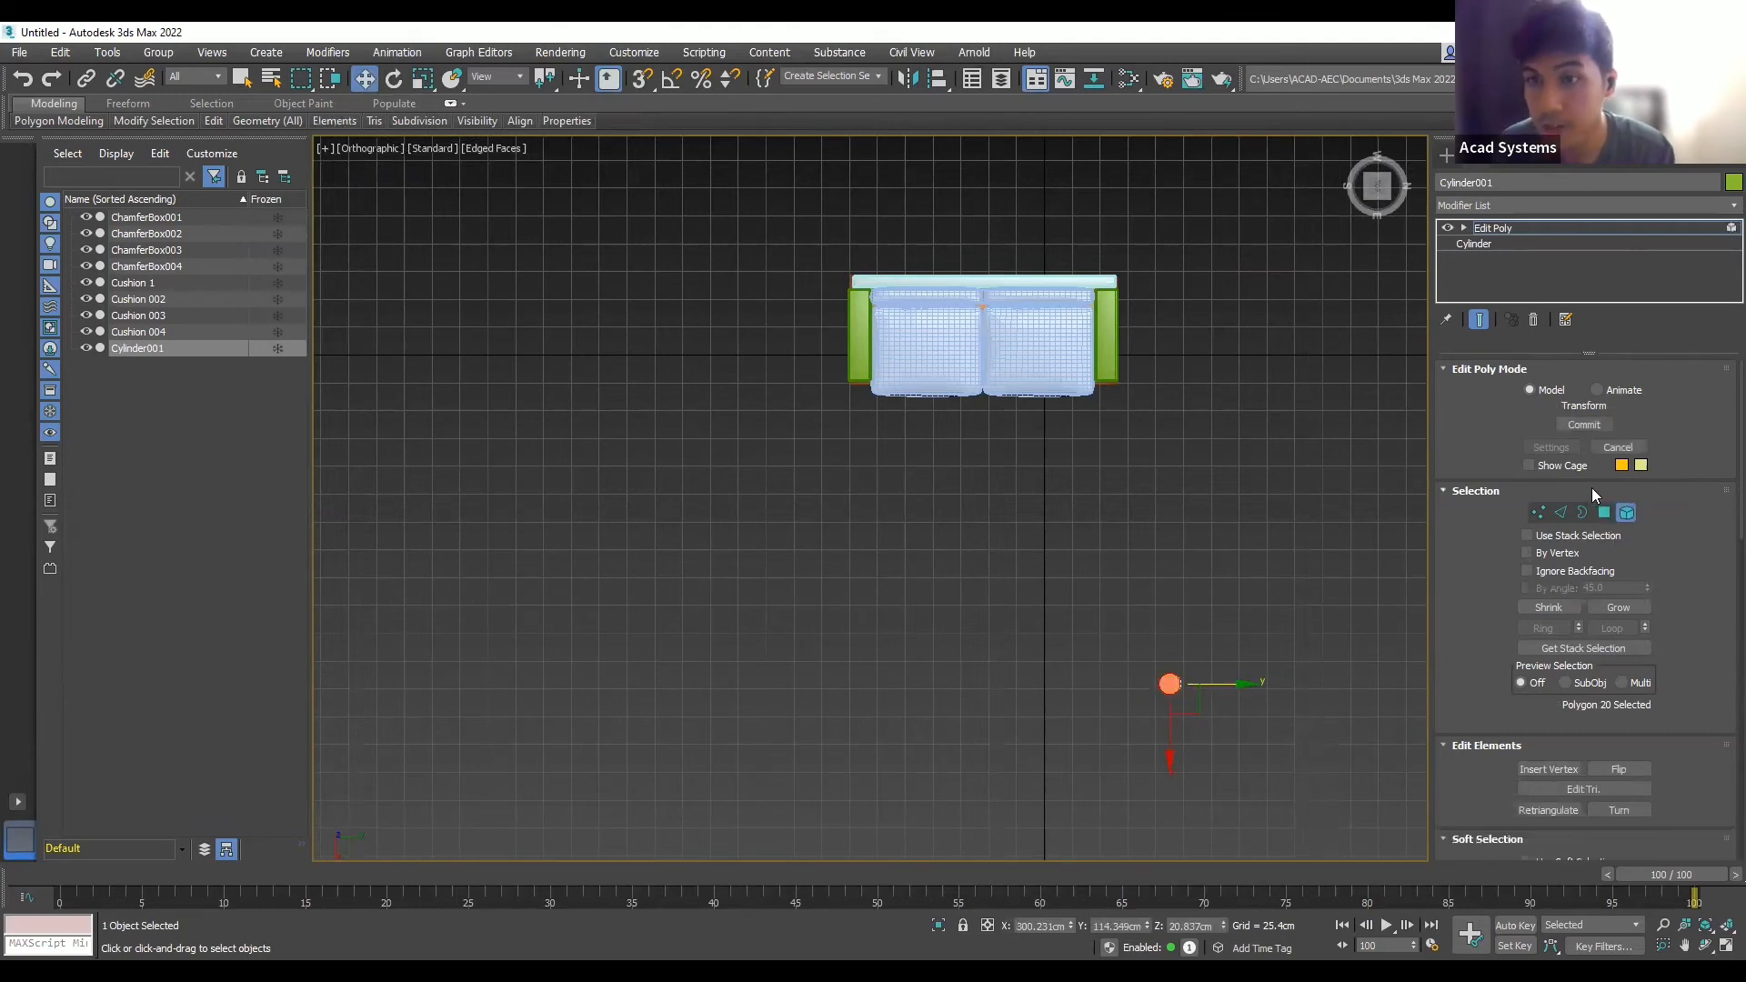
{"action": "left_click", "coordinate": [1263, 622]}
{"action": "left_click", "coordinate": [1167, 689]}
{"action": "left_click", "coordinate": [1256, 623]}
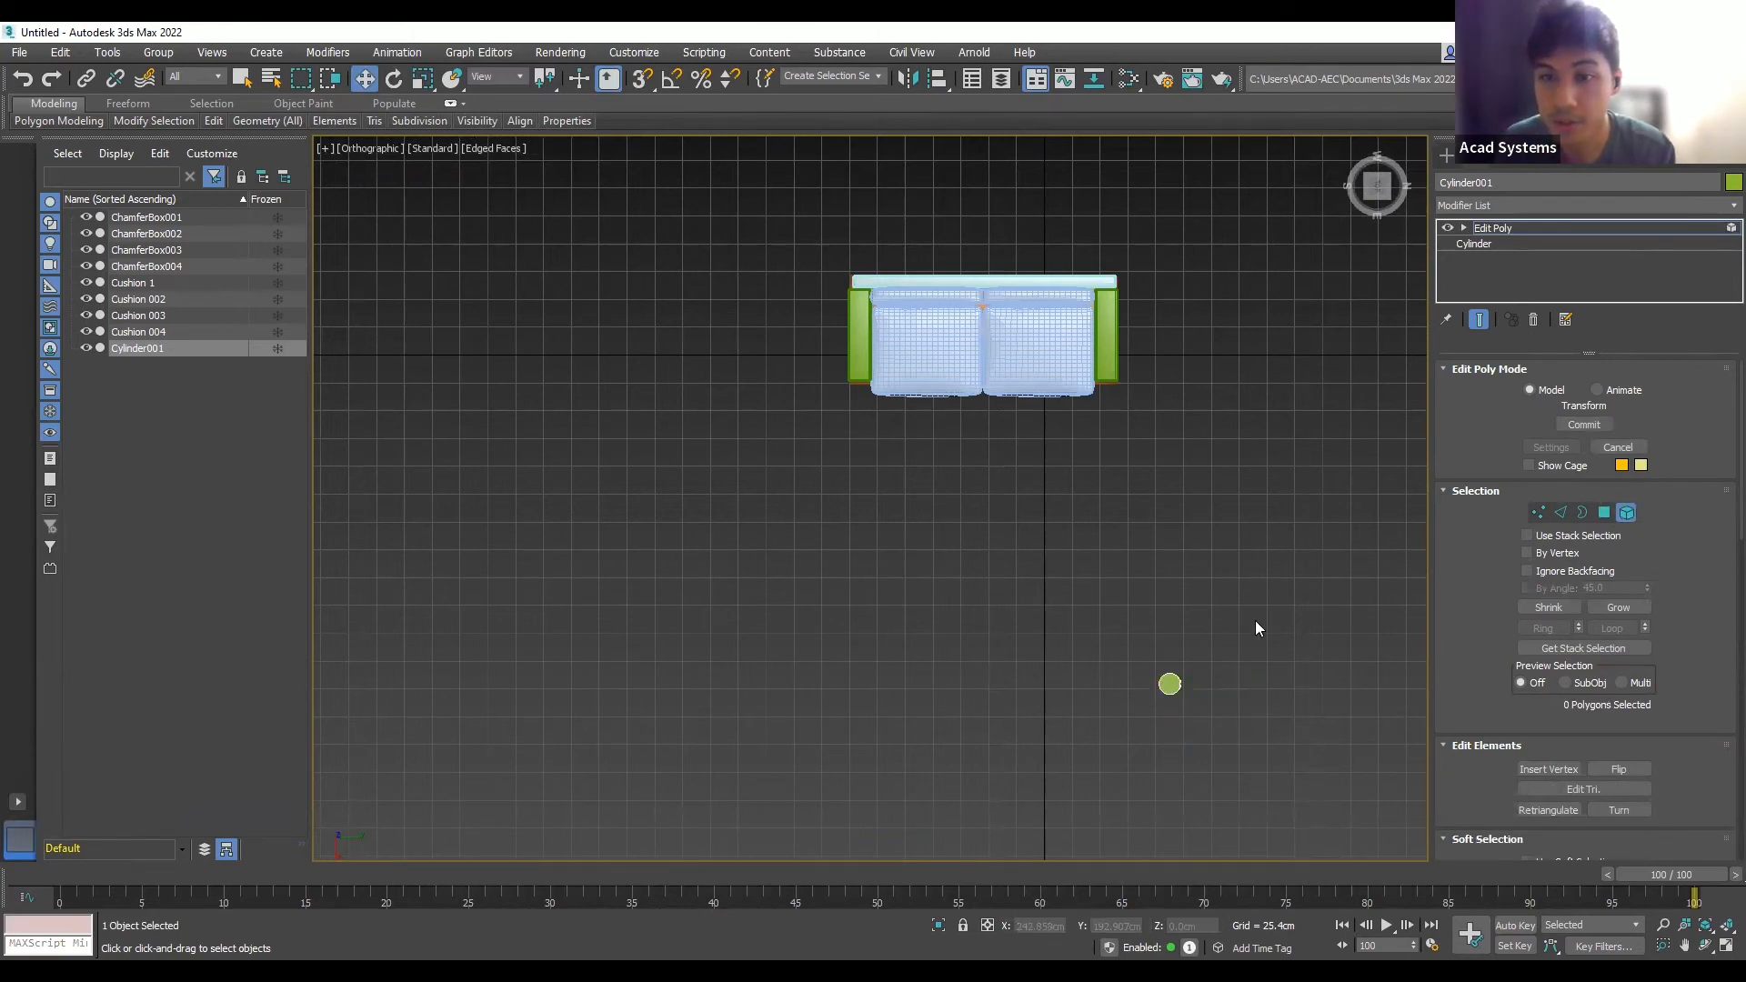
{"action": "left_click_drag", "start_coordinate": [1118, 654], "coordinate": [1120, 656]}
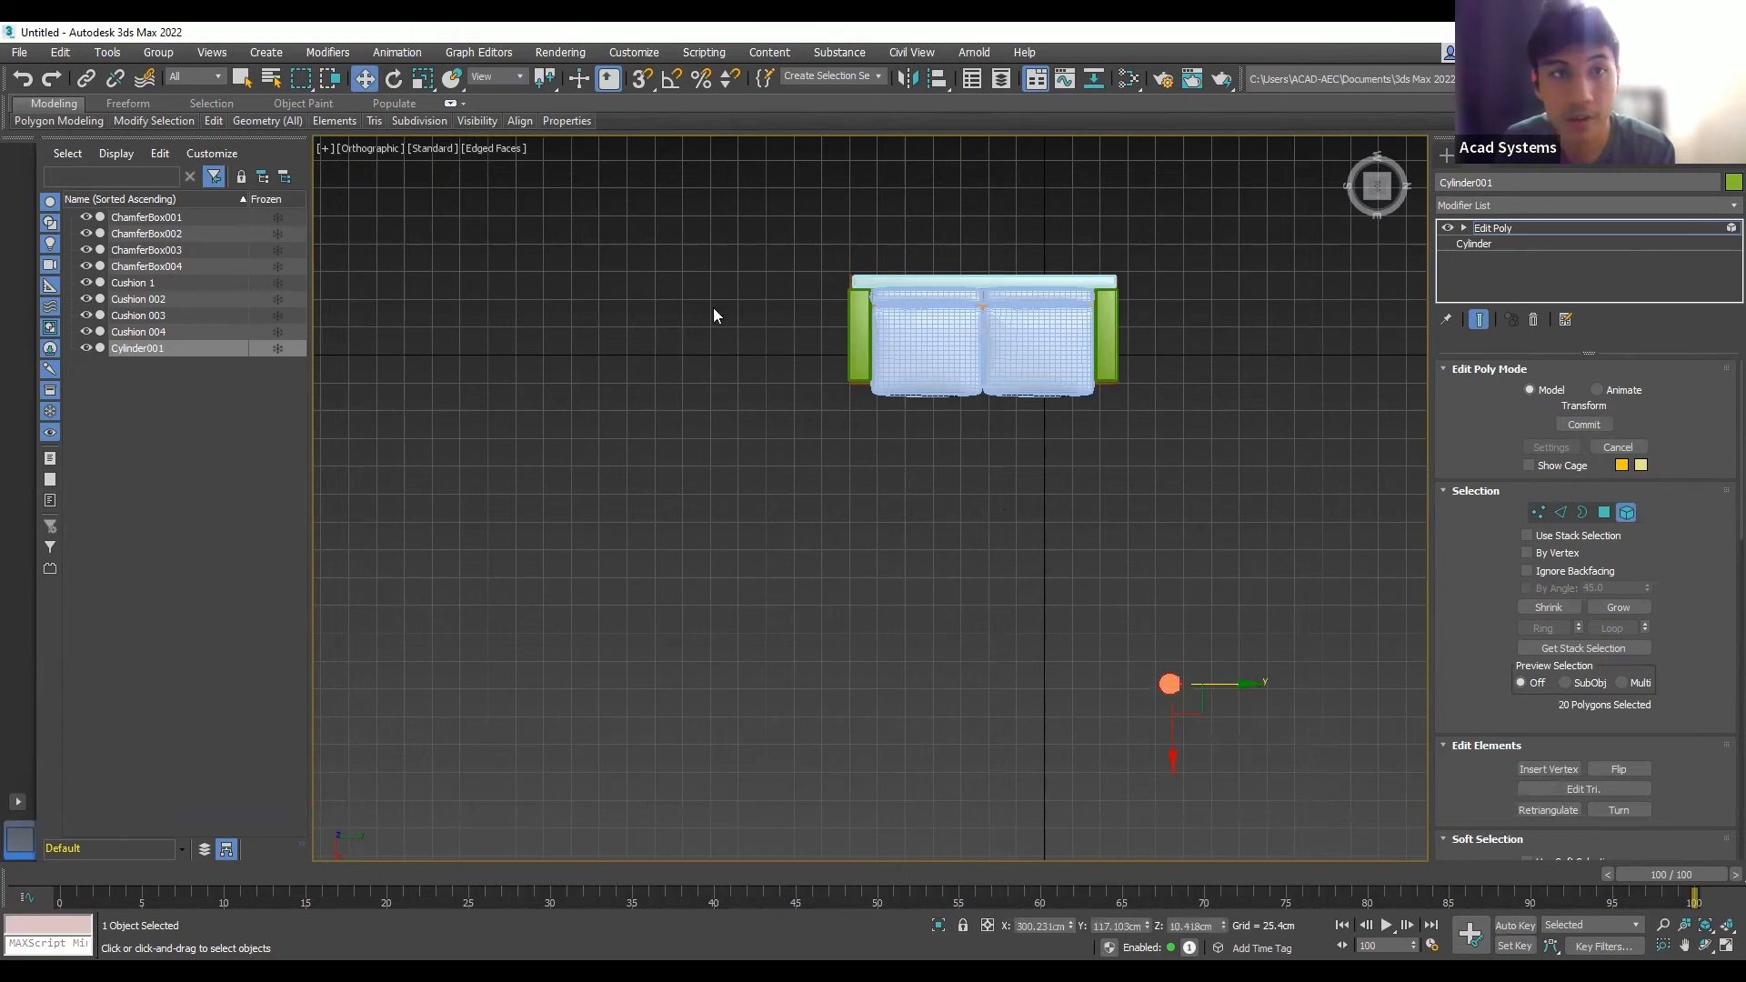
{"action": "left_click_drag", "start_coordinate": [1250, 685], "coordinate": [1211, 684]}
{"action": "left_click_drag", "start_coordinate": [1135, 724], "coordinate": [1105, 406]}
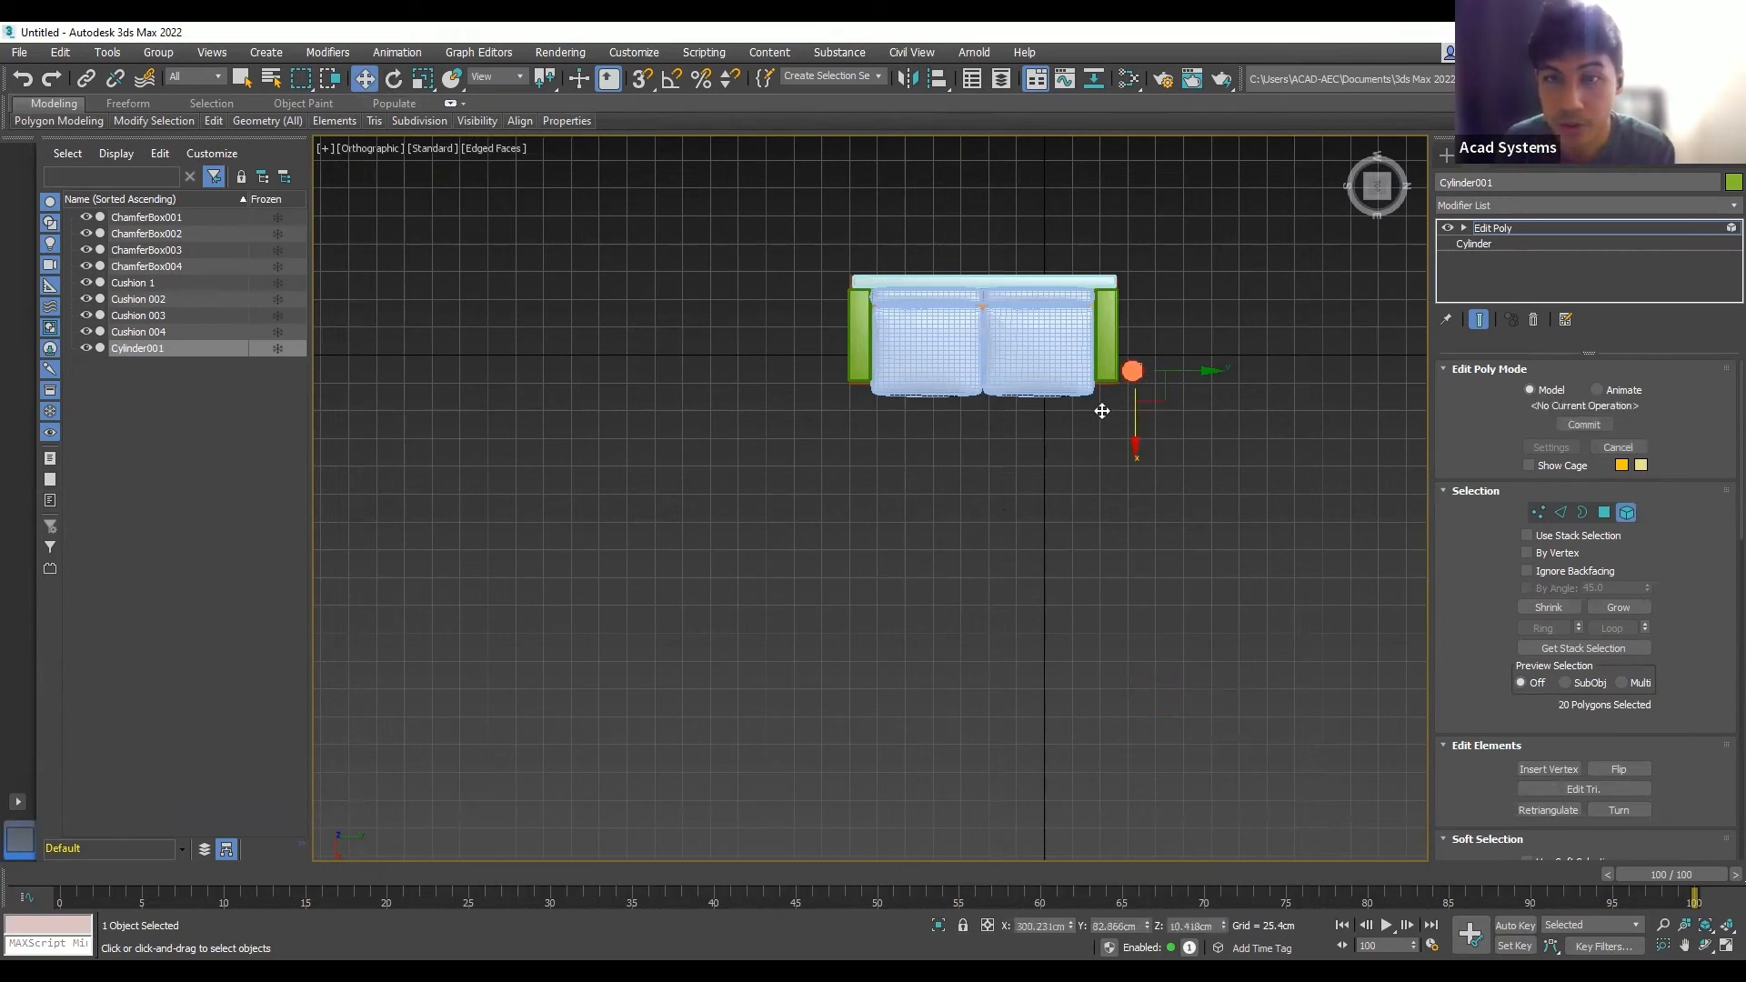
{"action": "left_click_drag", "start_coordinate": [1209, 371], "coordinate": [1174, 369]}
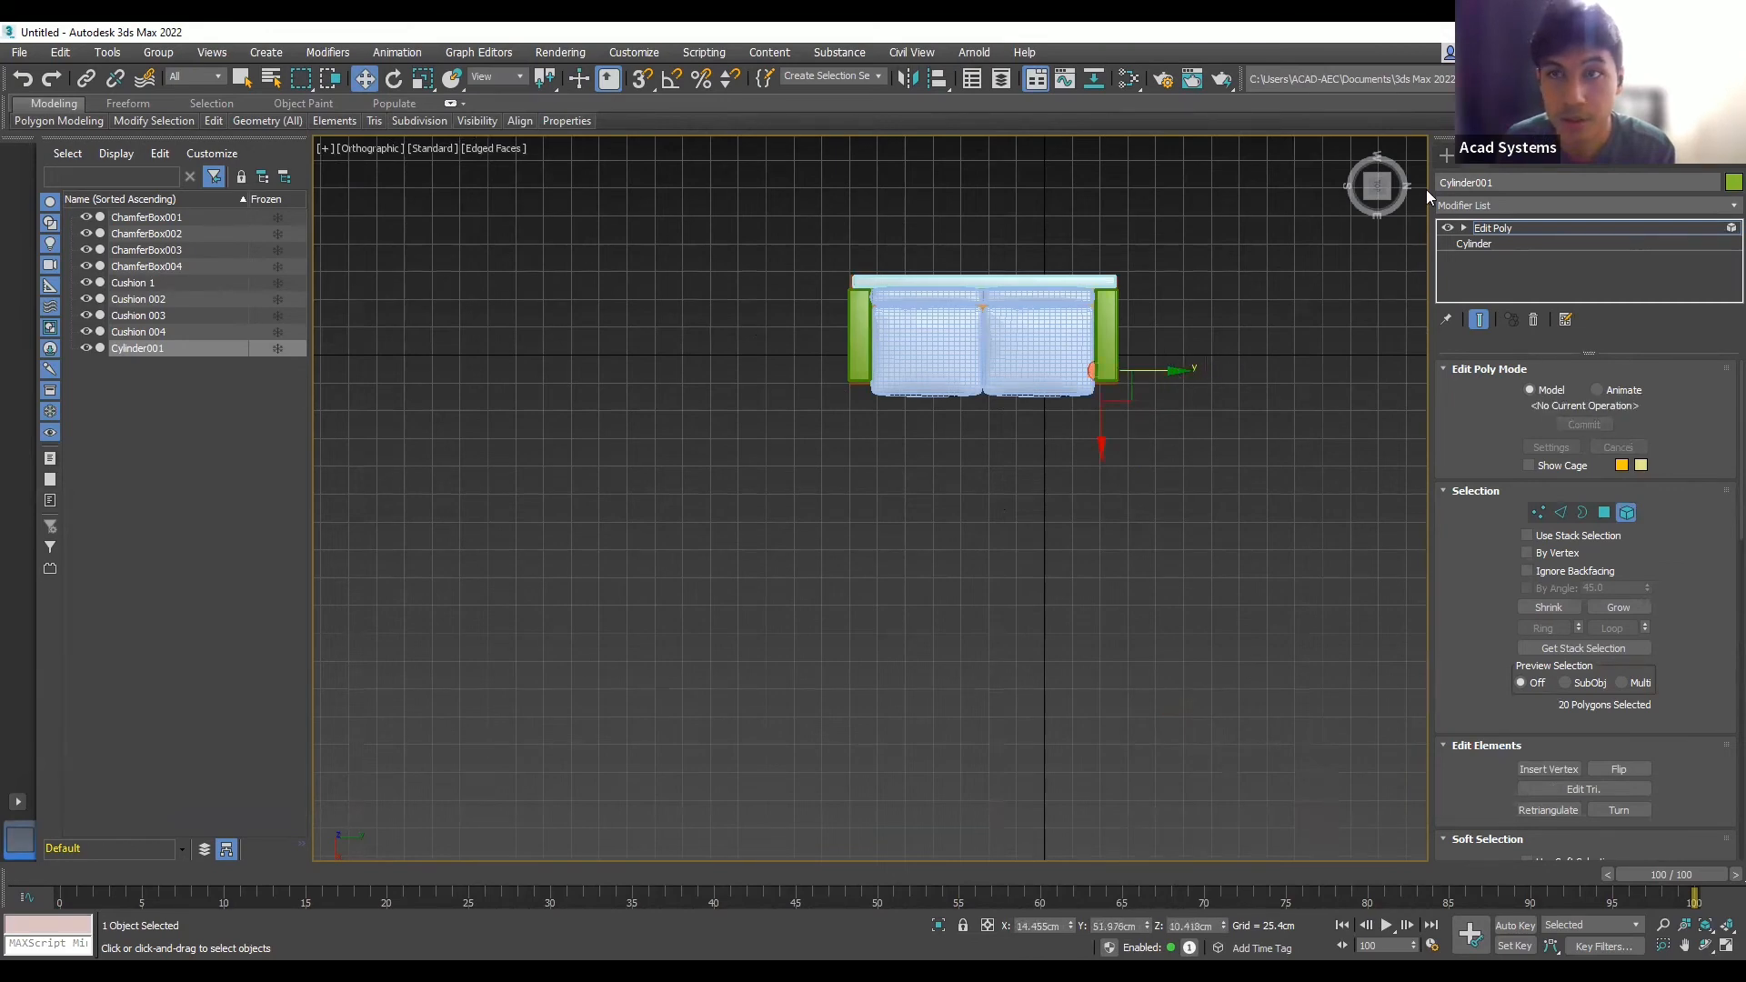
- In the Right view, lower the leg below the sofa base
{"action": "left_click", "coordinate": [1375, 203]}
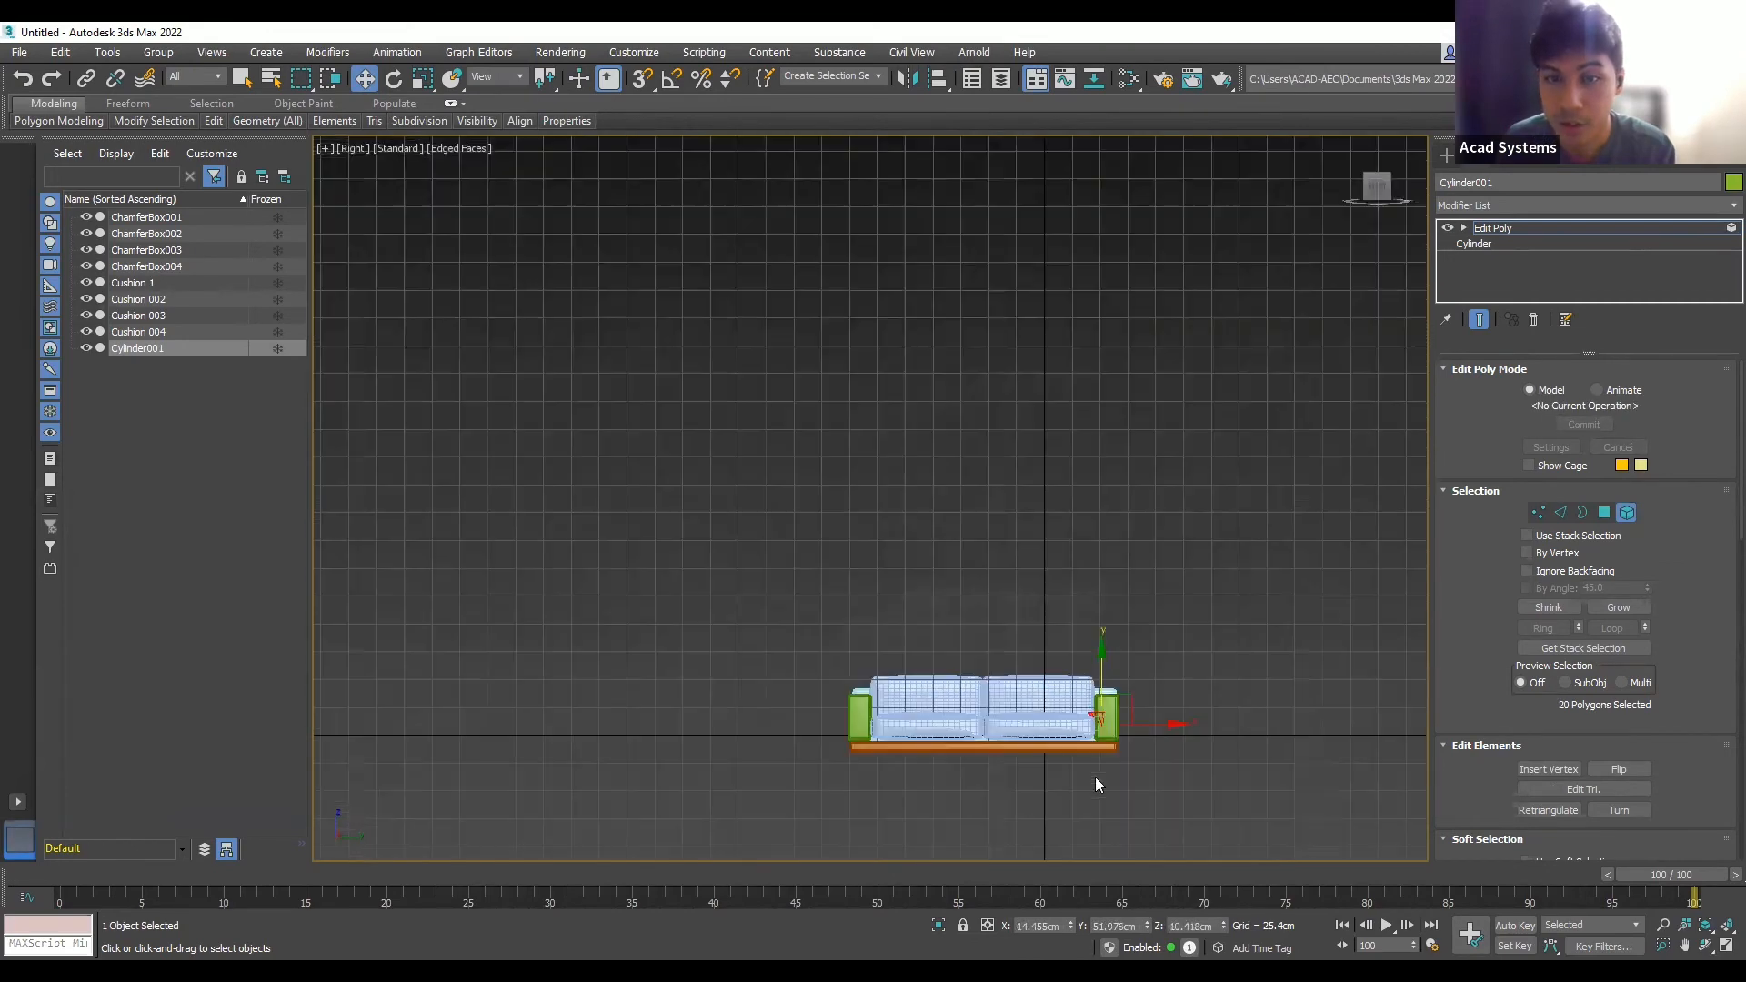
{"action": "scroll", "coordinate": [1095, 777], "scroll_direction": "up", "scroll_amount": 5}
{"action": "left_click_drag", "start_coordinate": [1114, 576], "coordinate": [1124, 686]}
{"action": "scroll", "coordinate": [1157, 602], "scroll_direction": "down", "scroll_amount": 3}
{"action": "scroll", "coordinate": [1155, 717], "scroll_direction": "up", "scroll_amount": 3}
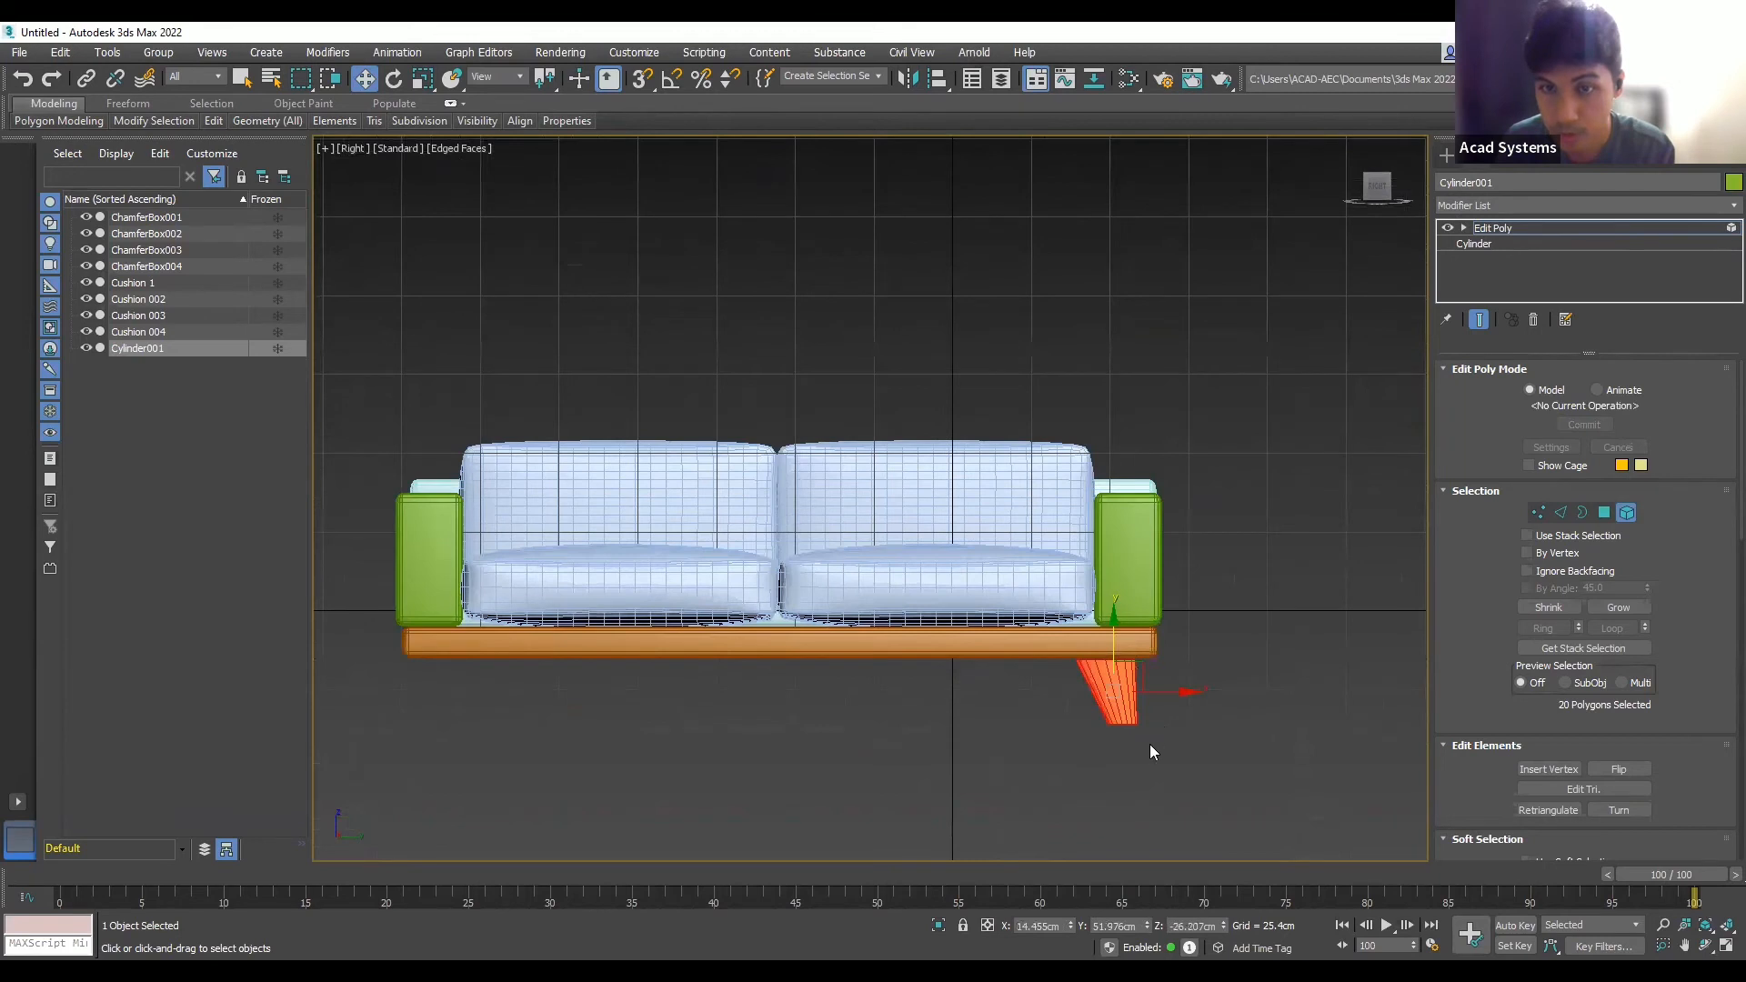
{"action": "scroll", "coordinate": [1151, 751], "scroll_direction": "up", "scroll_amount": 2}
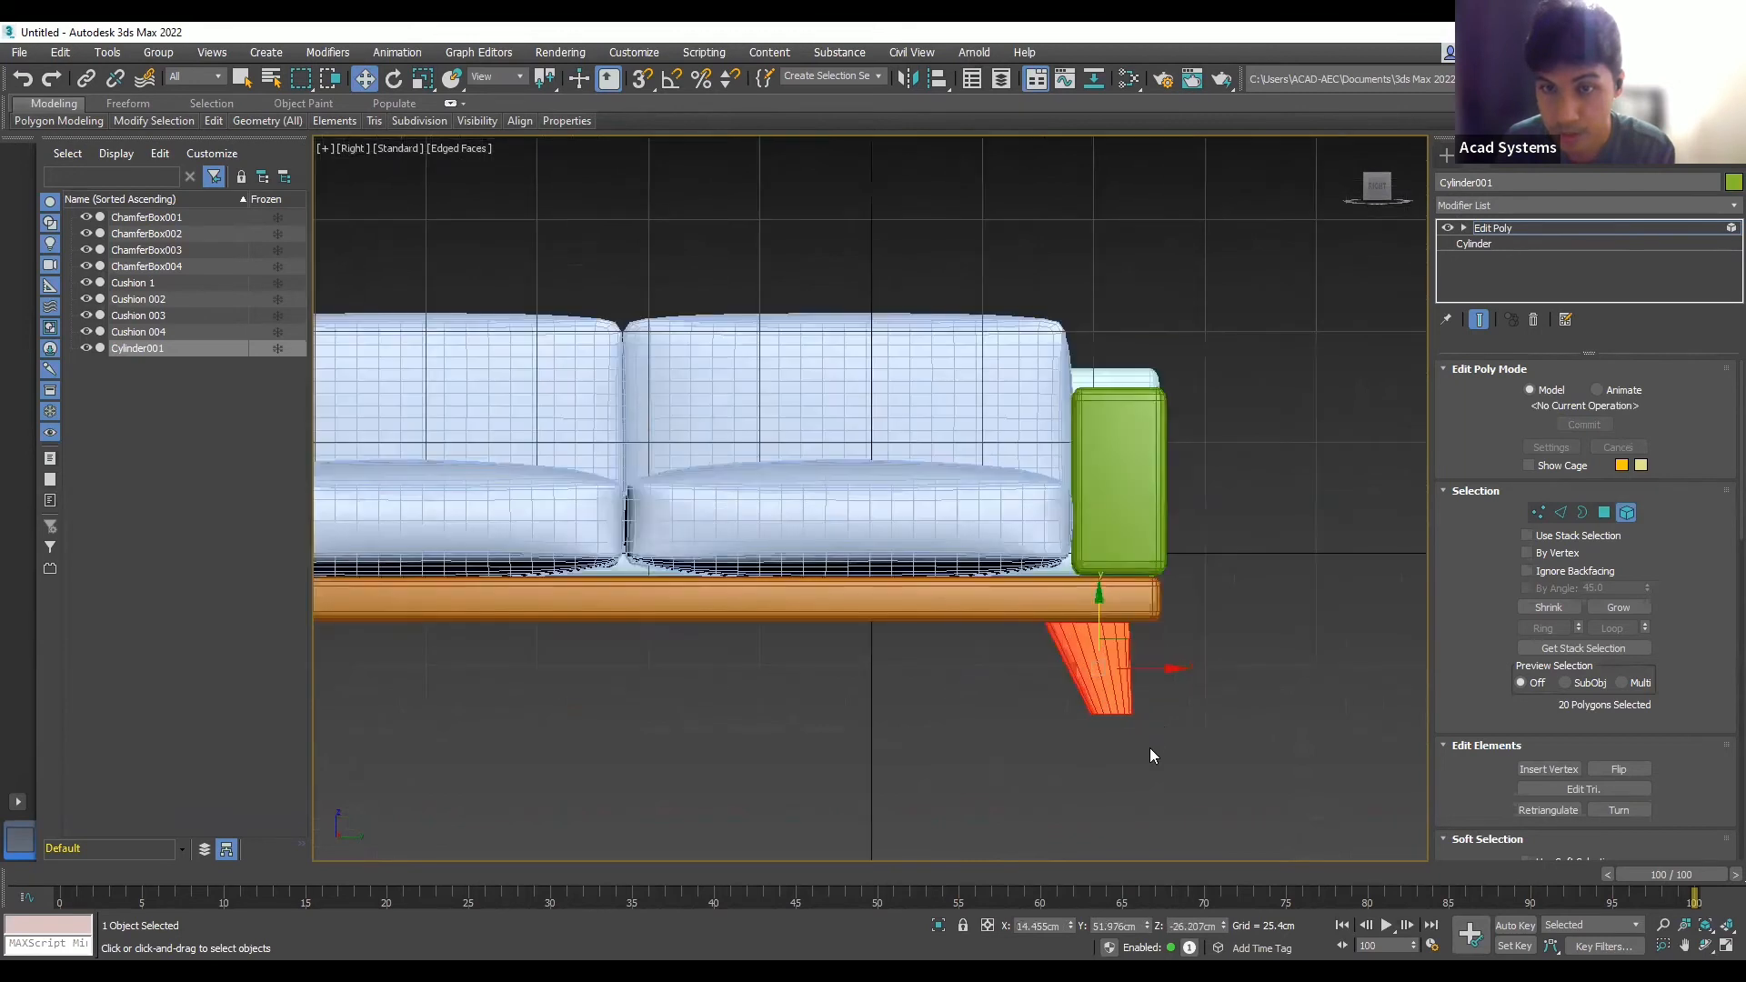
- Scale the leg polygons narrower and adjust the leg's height
{"action": "left_click", "coordinate": [1187, 660]}
{"action": "left_click", "coordinate": [1122, 686]}
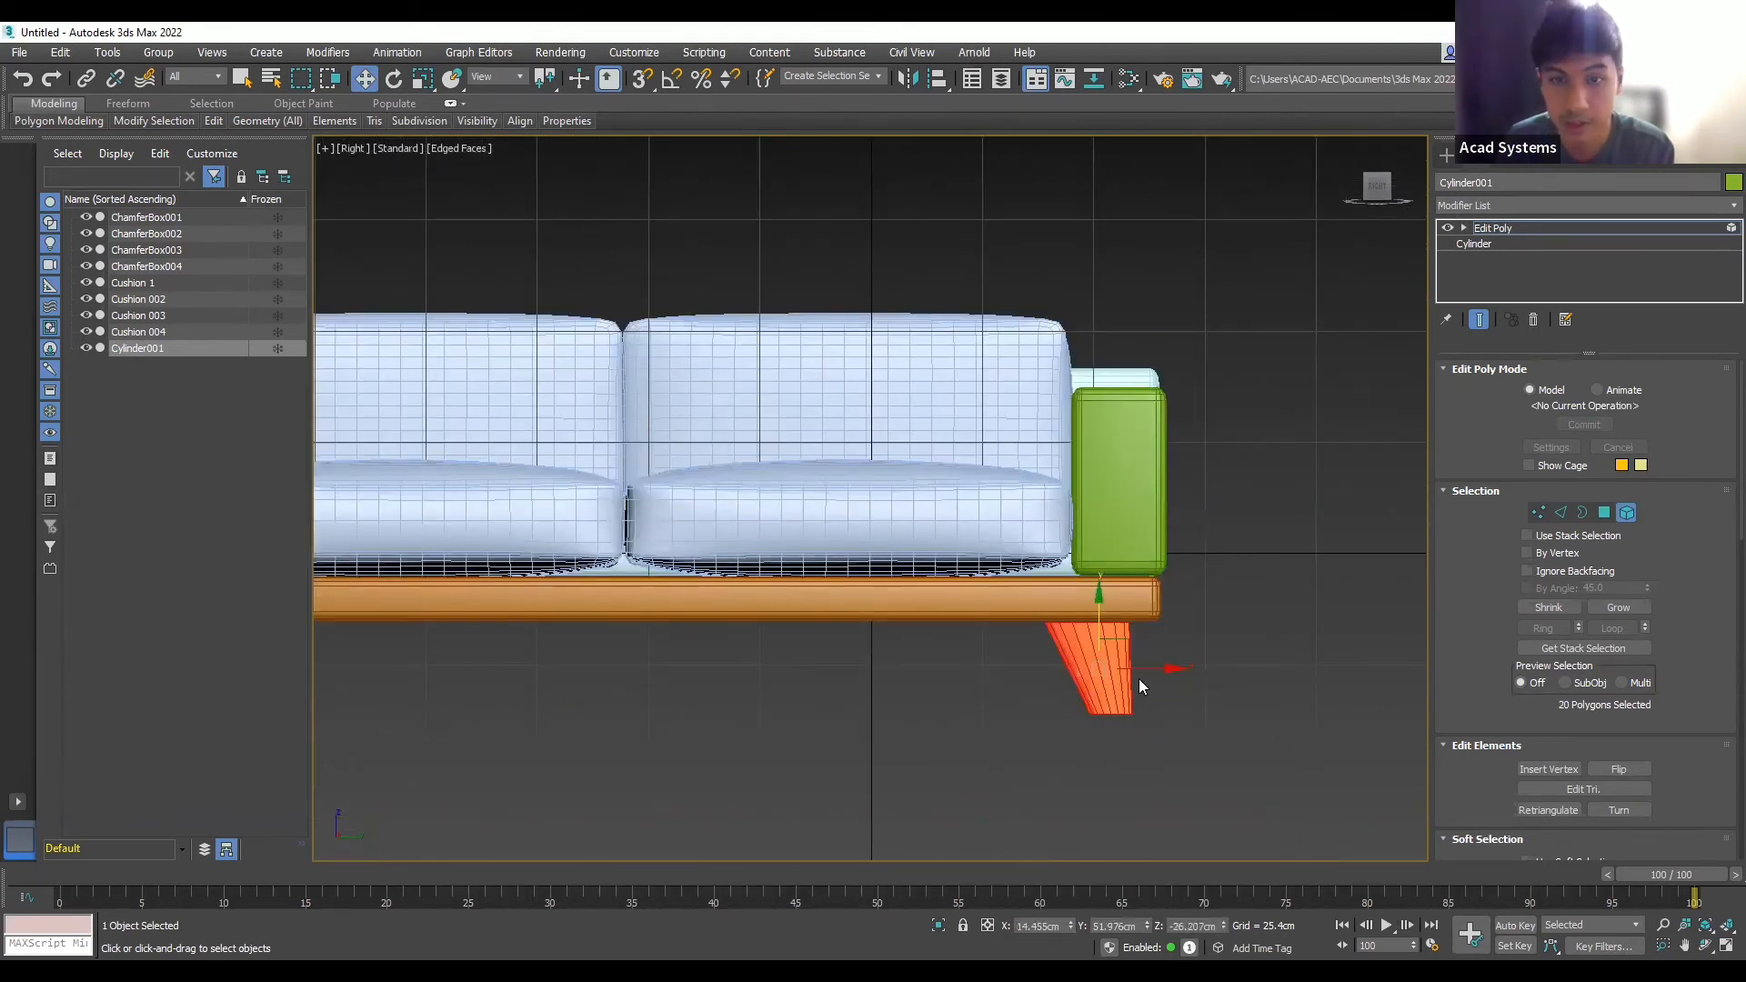
{"action": "left_click", "coordinate": [423, 78]}
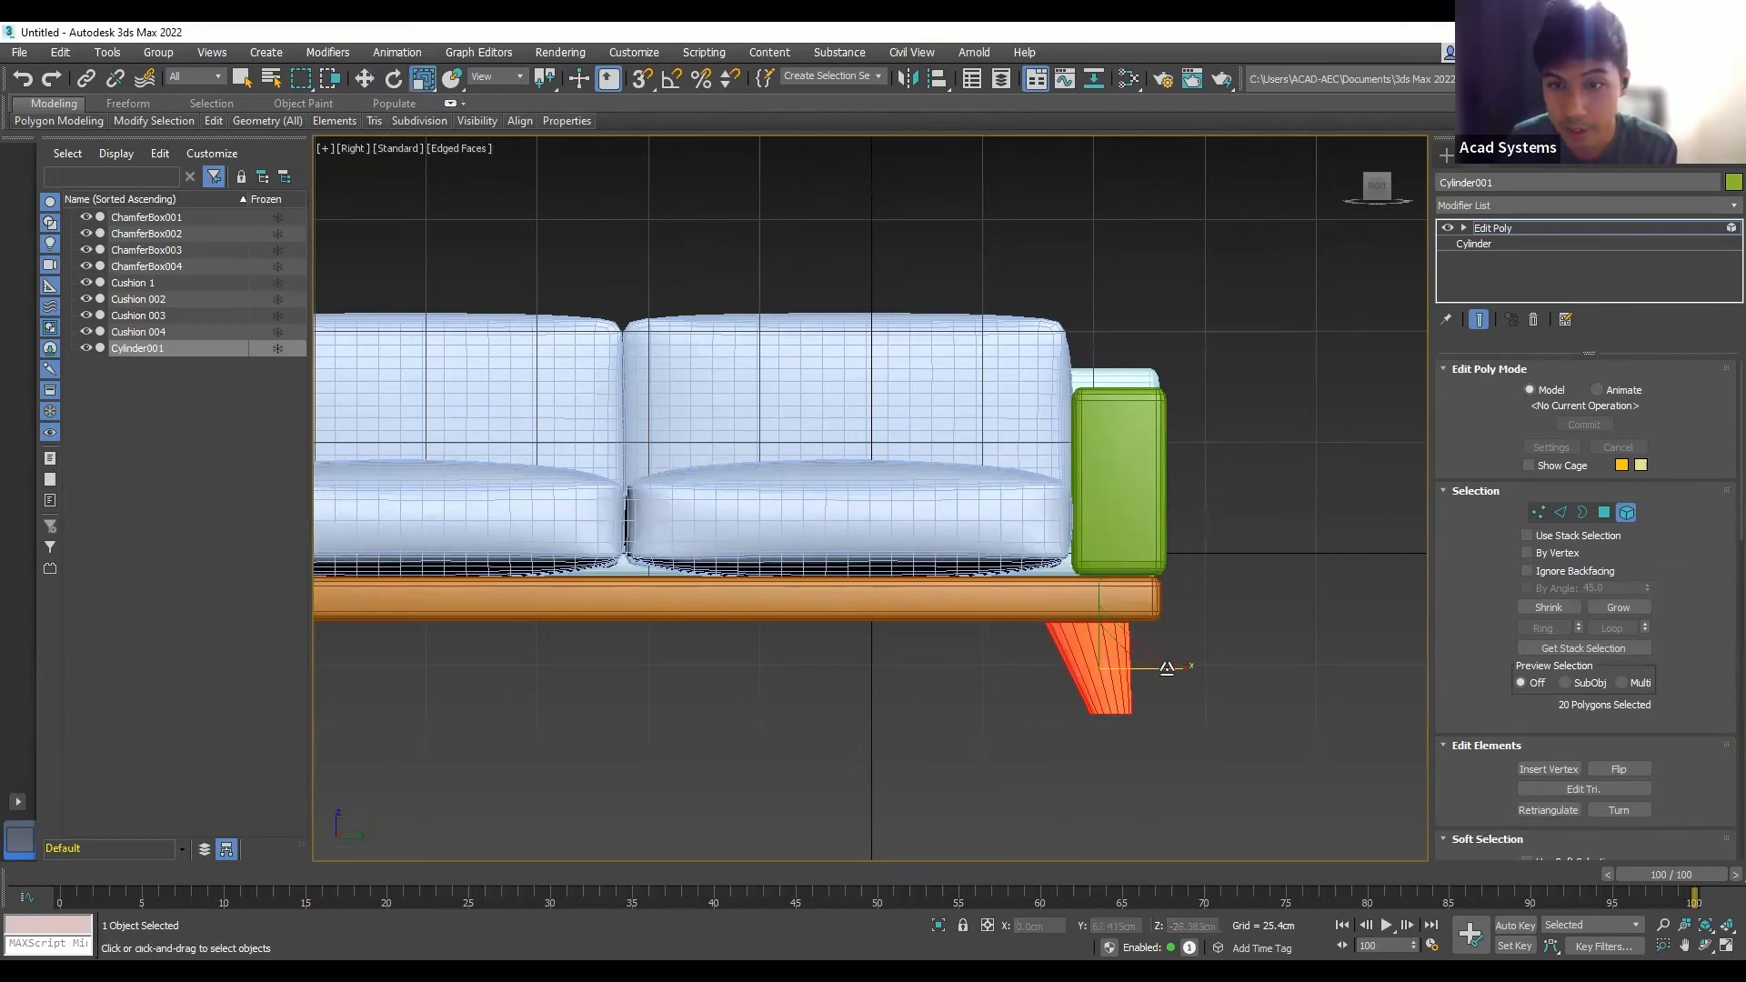
{"action": "left_click_drag", "start_coordinate": [1160, 671], "coordinate": [1096, 645]}
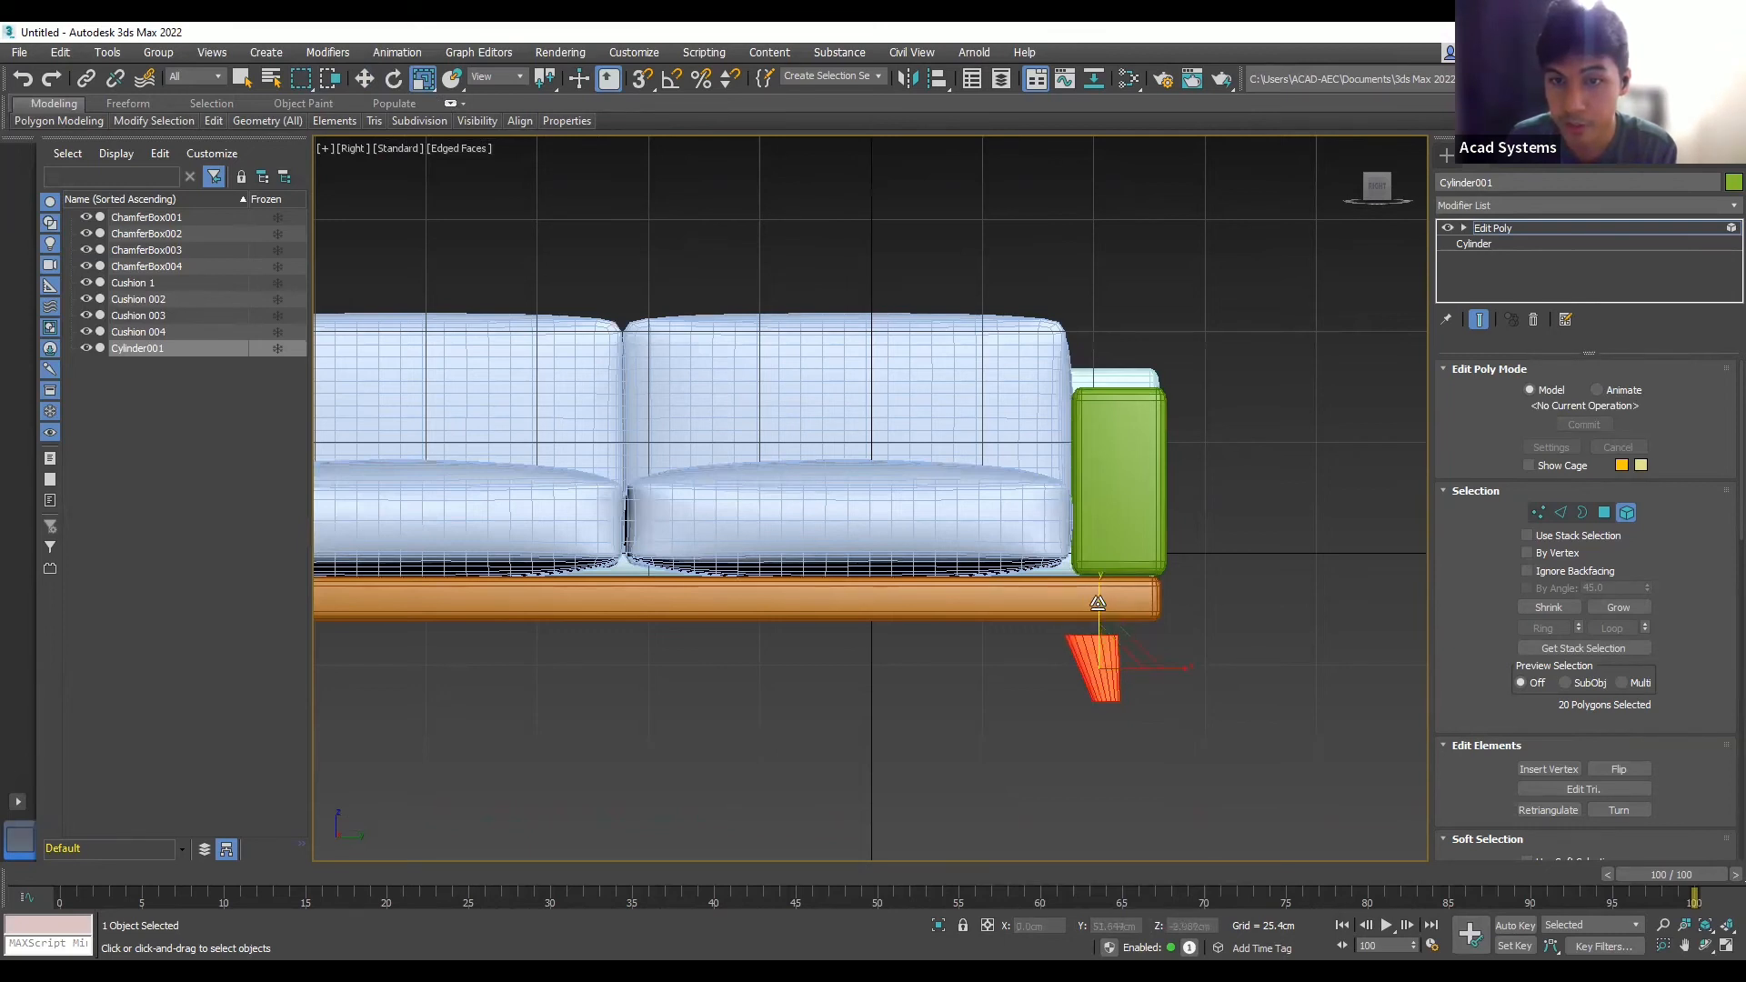
{"action": "left_click_drag", "start_coordinate": [1099, 603], "coordinate": [1102, 597]}
- Move the leg up until it meets the underside of the sofa base
{"action": "left_click", "coordinate": [1240, 628]}
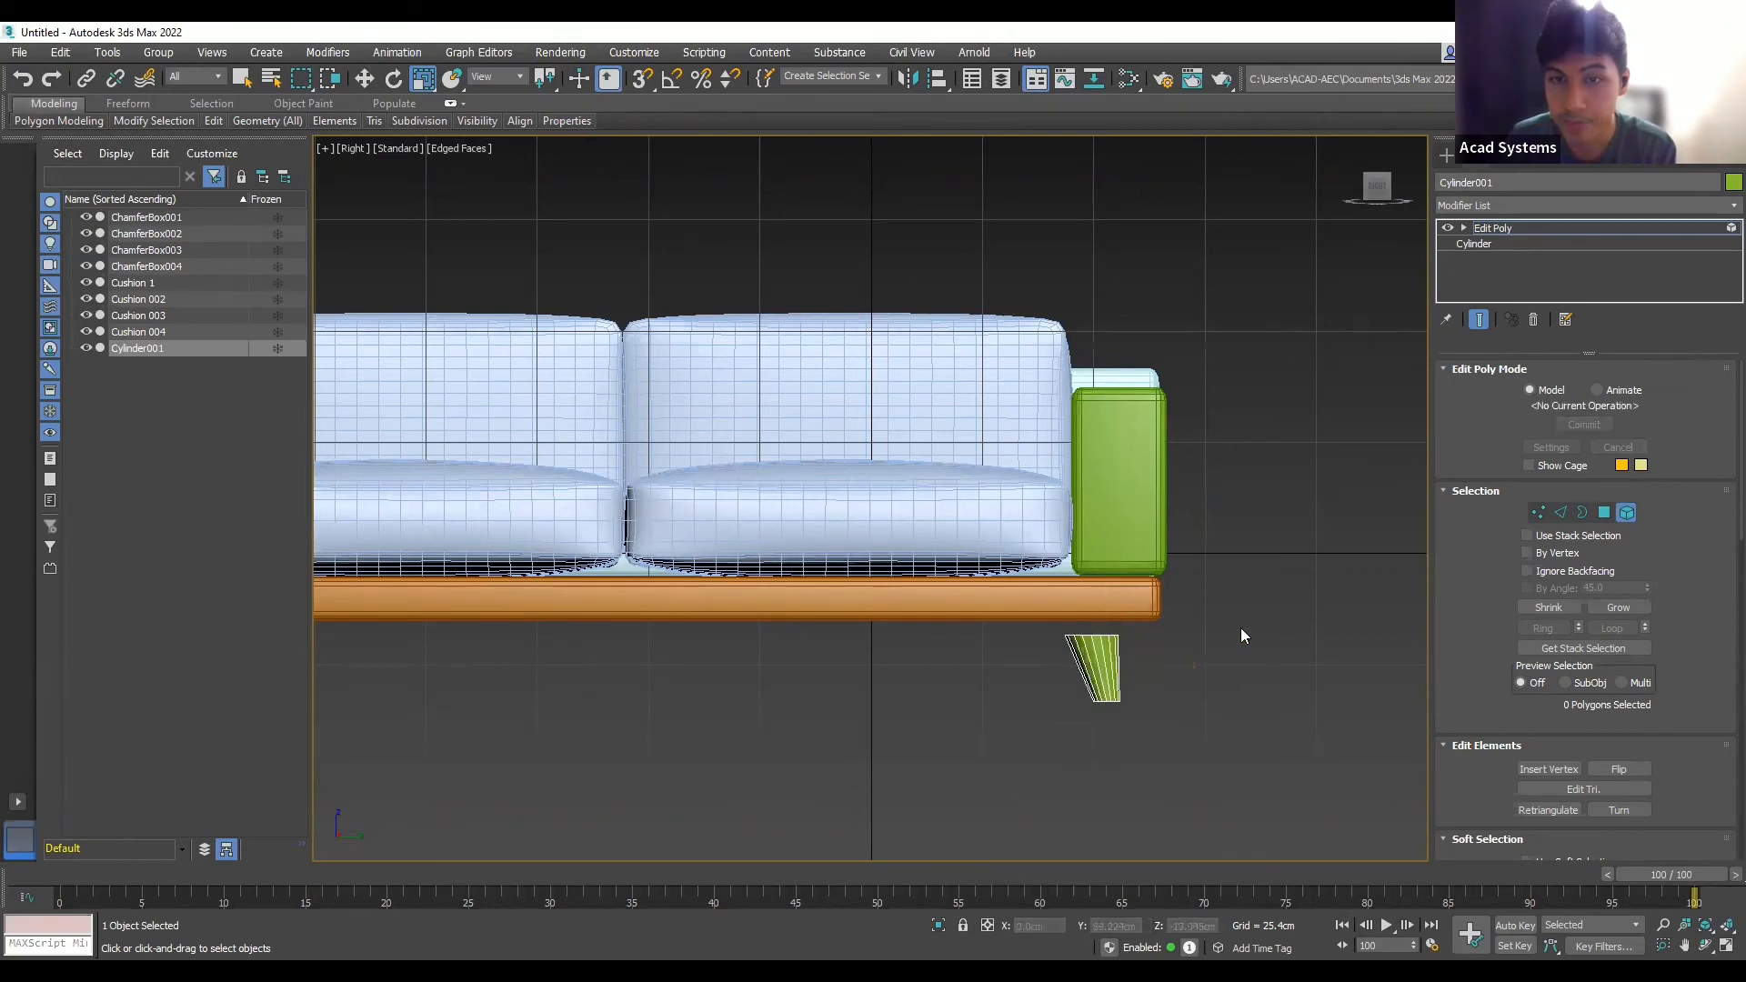
{"action": "left_click", "coordinate": [1099, 662]}
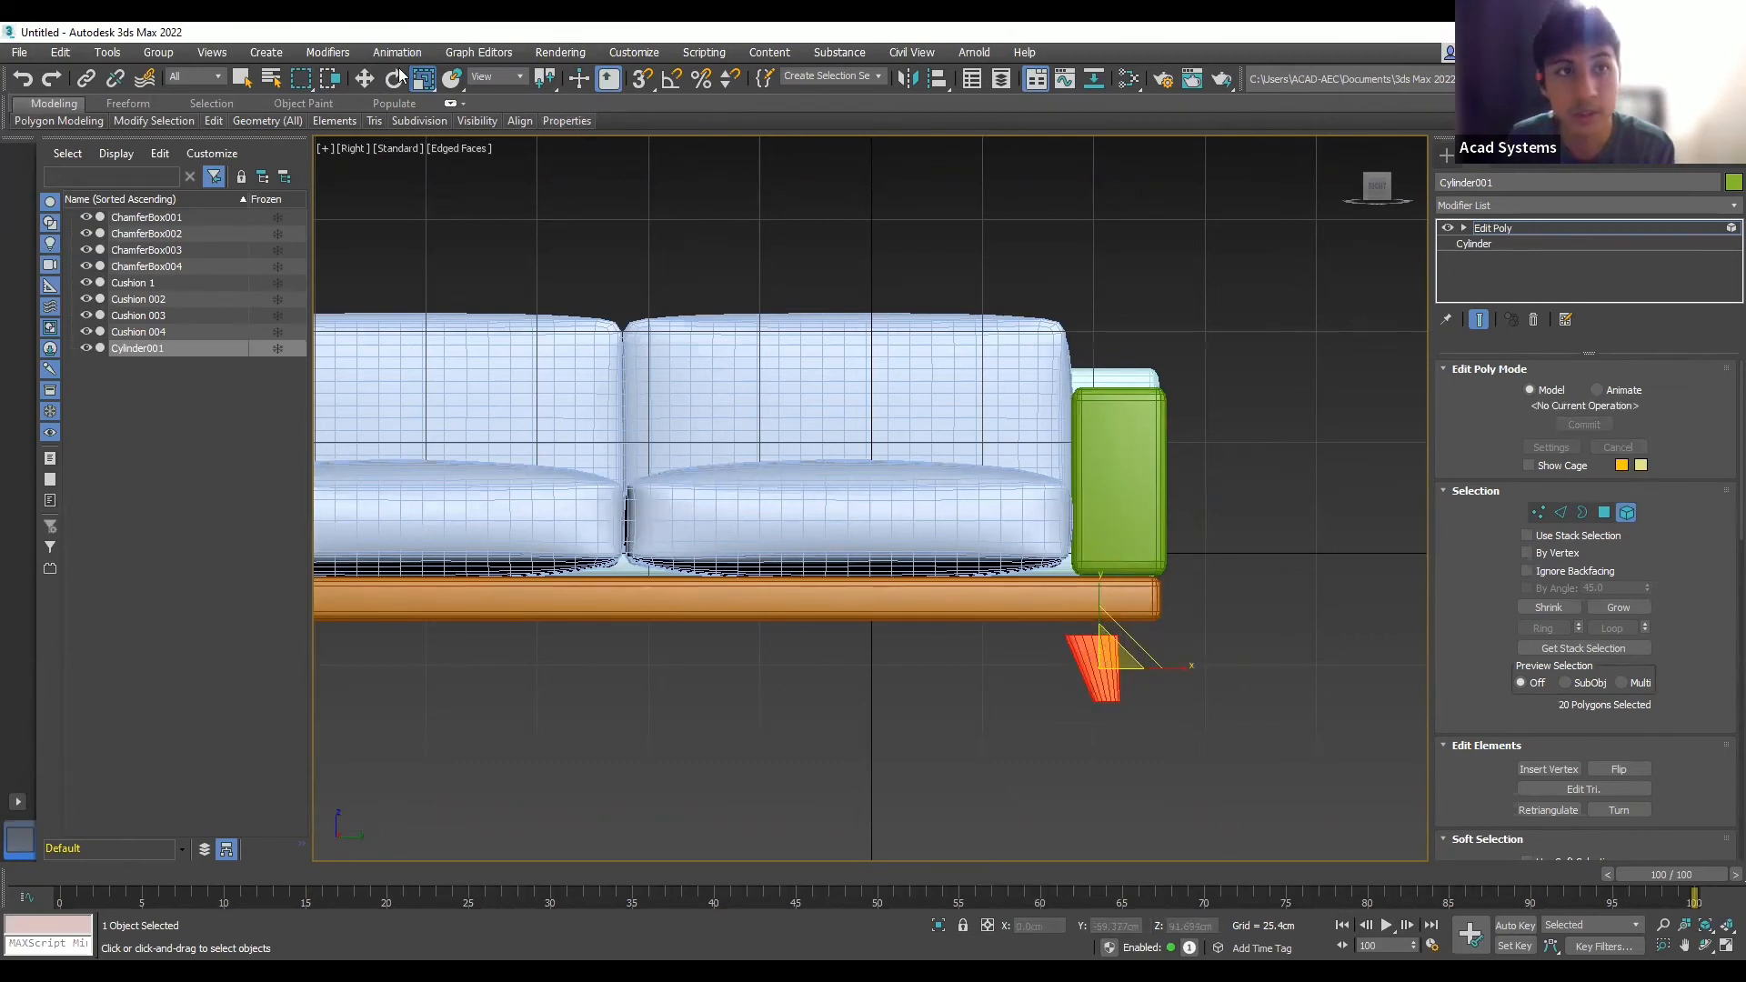
{"action": "left_click", "coordinate": [365, 78]}
{"action": "left_click_drag", "start_coordinate": [1099, 617], "coordinate": [1209, 651]}
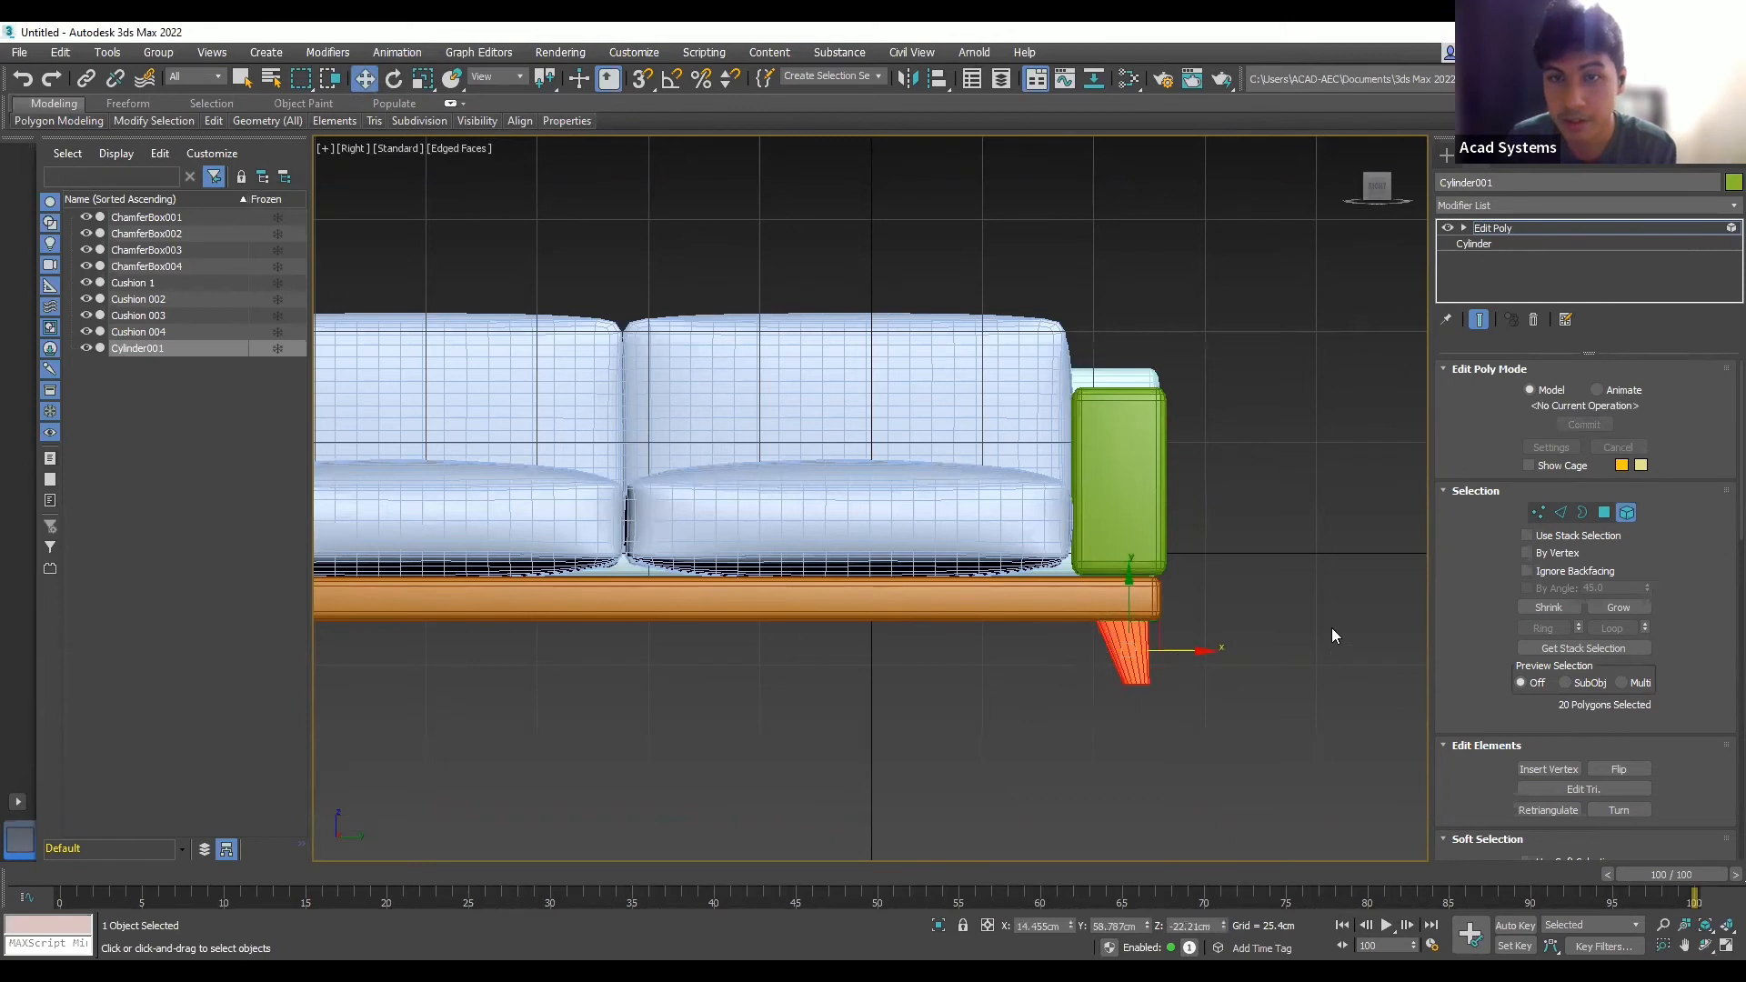
{"action": "scroll", "coordinate": [1331, 628], "scroll_direction": "down", "scroll_amount": 2}
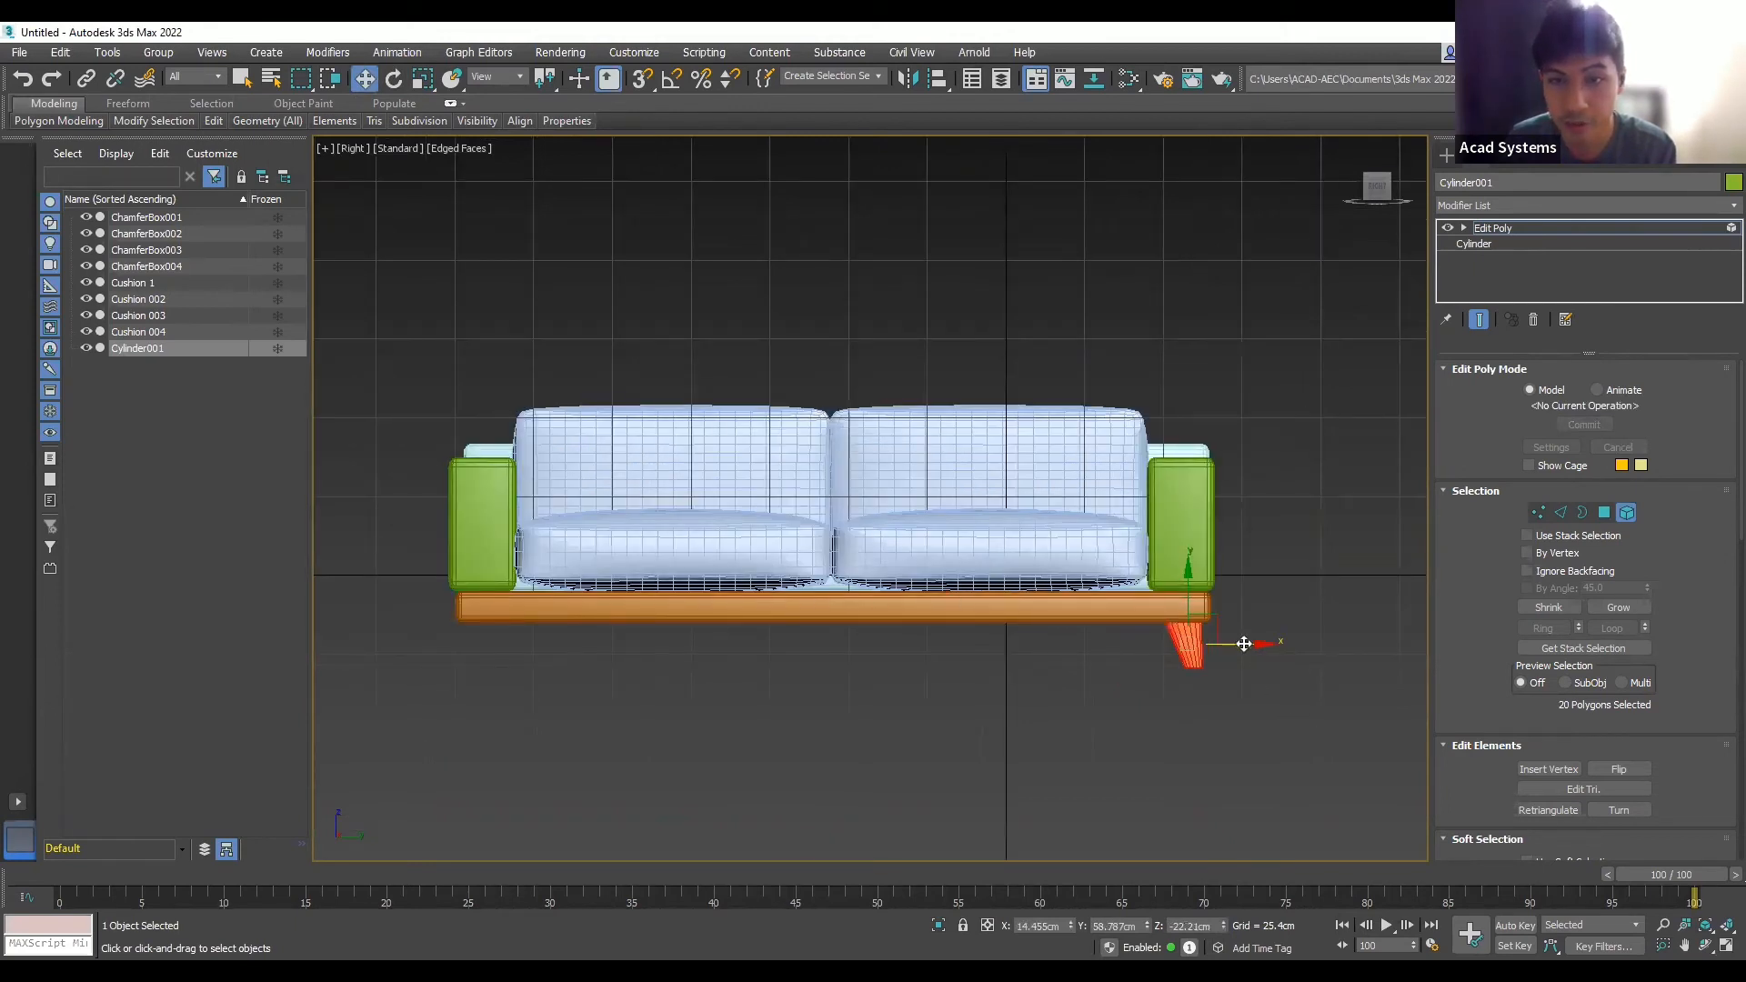
{"action": "left_click_drag", "start_coordinate": [1245, 644], "coordinate": [1172, 644]}
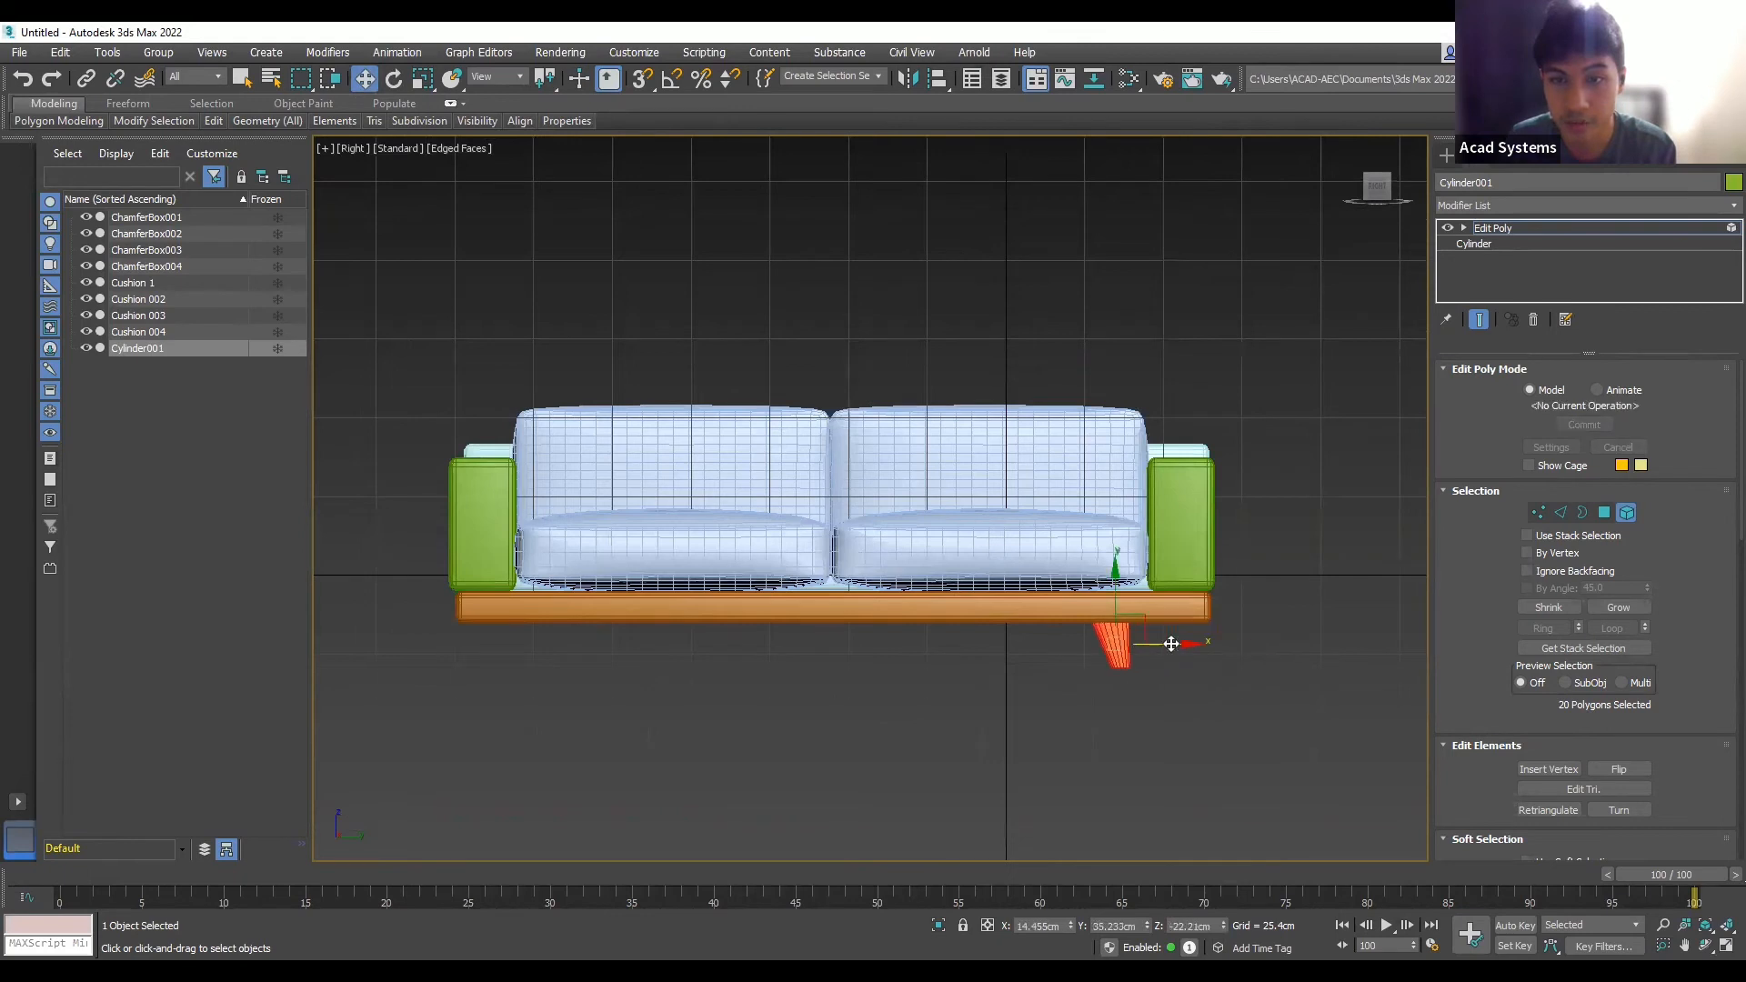
{"action": "key", "text": "ctrl+z"}
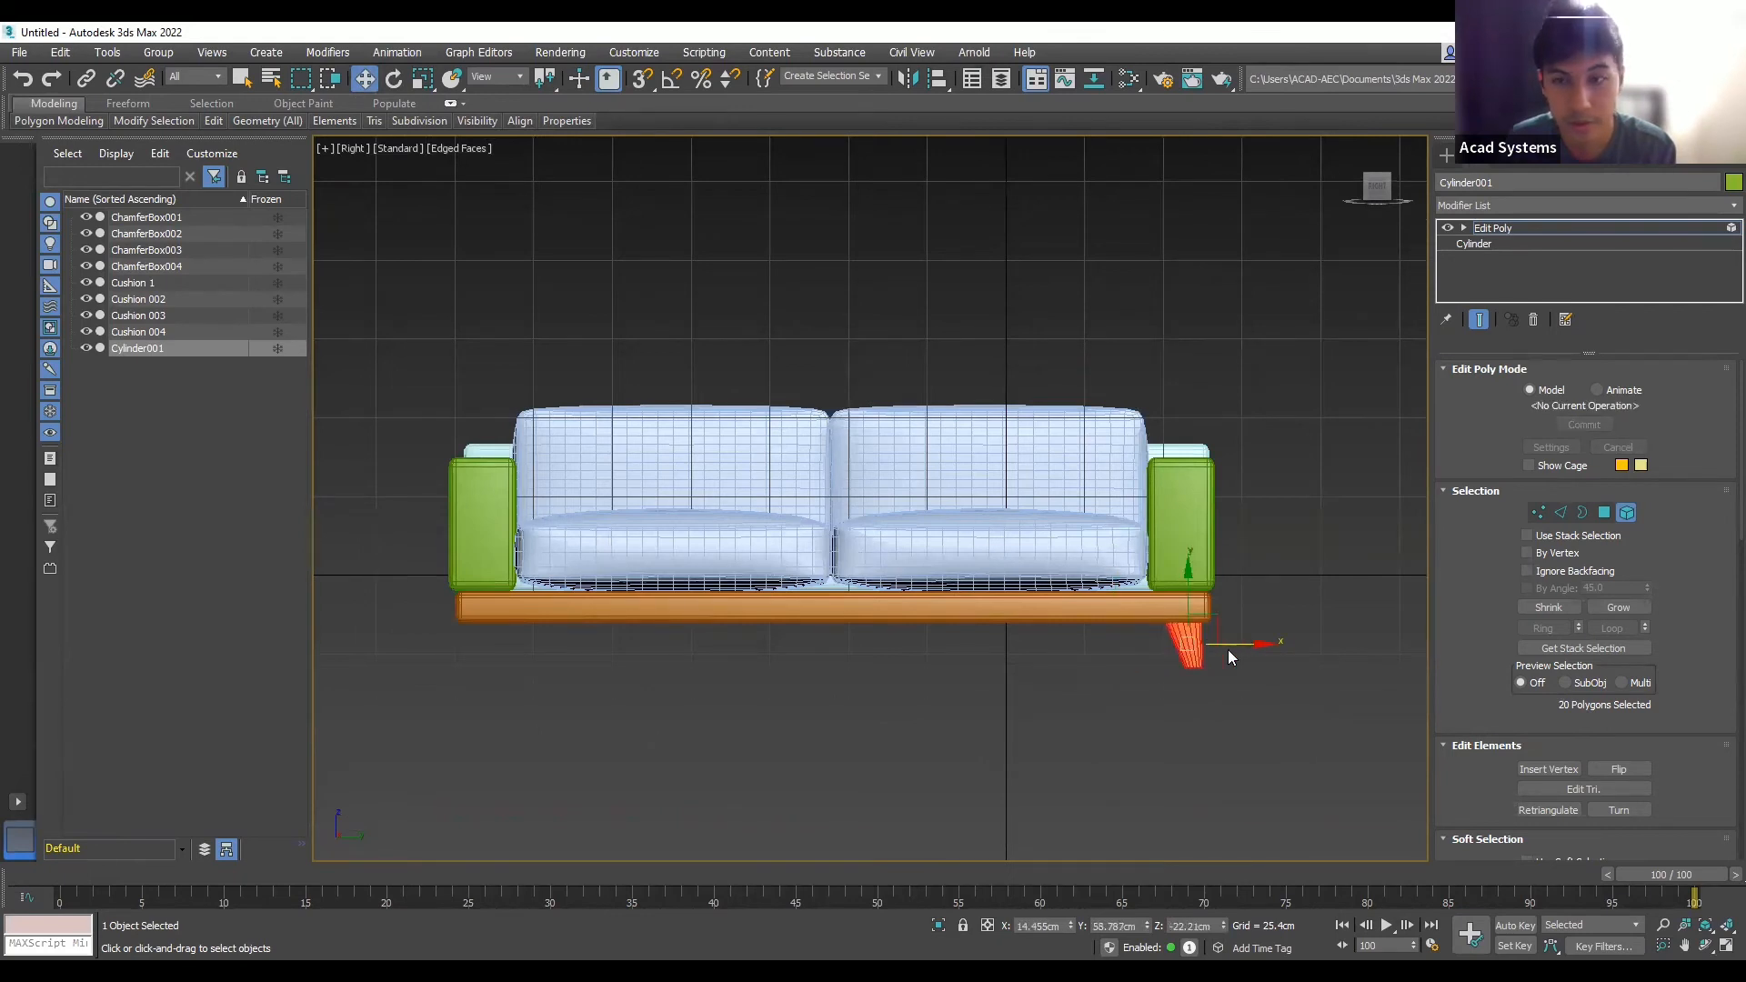
{"action": "left_click_drag", "start_coordinate": [1239, 644], "coordinate": [1206, 643]}
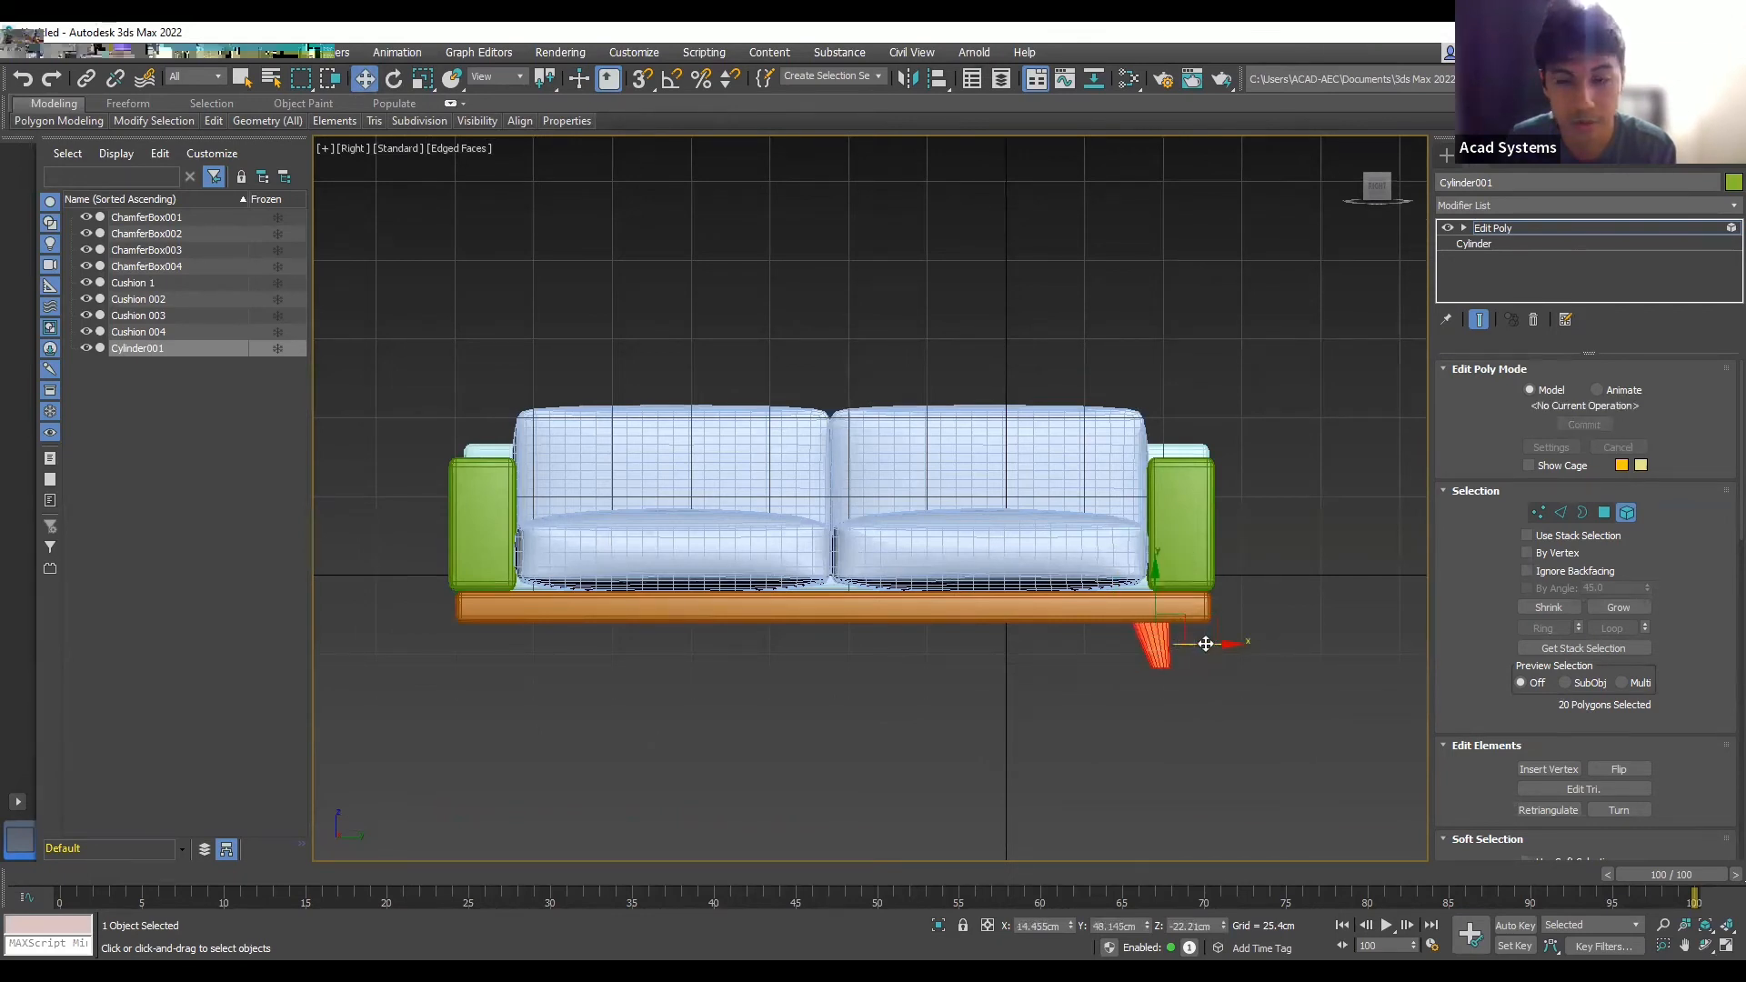
{"action": "key", "text": "ctrl+z"}
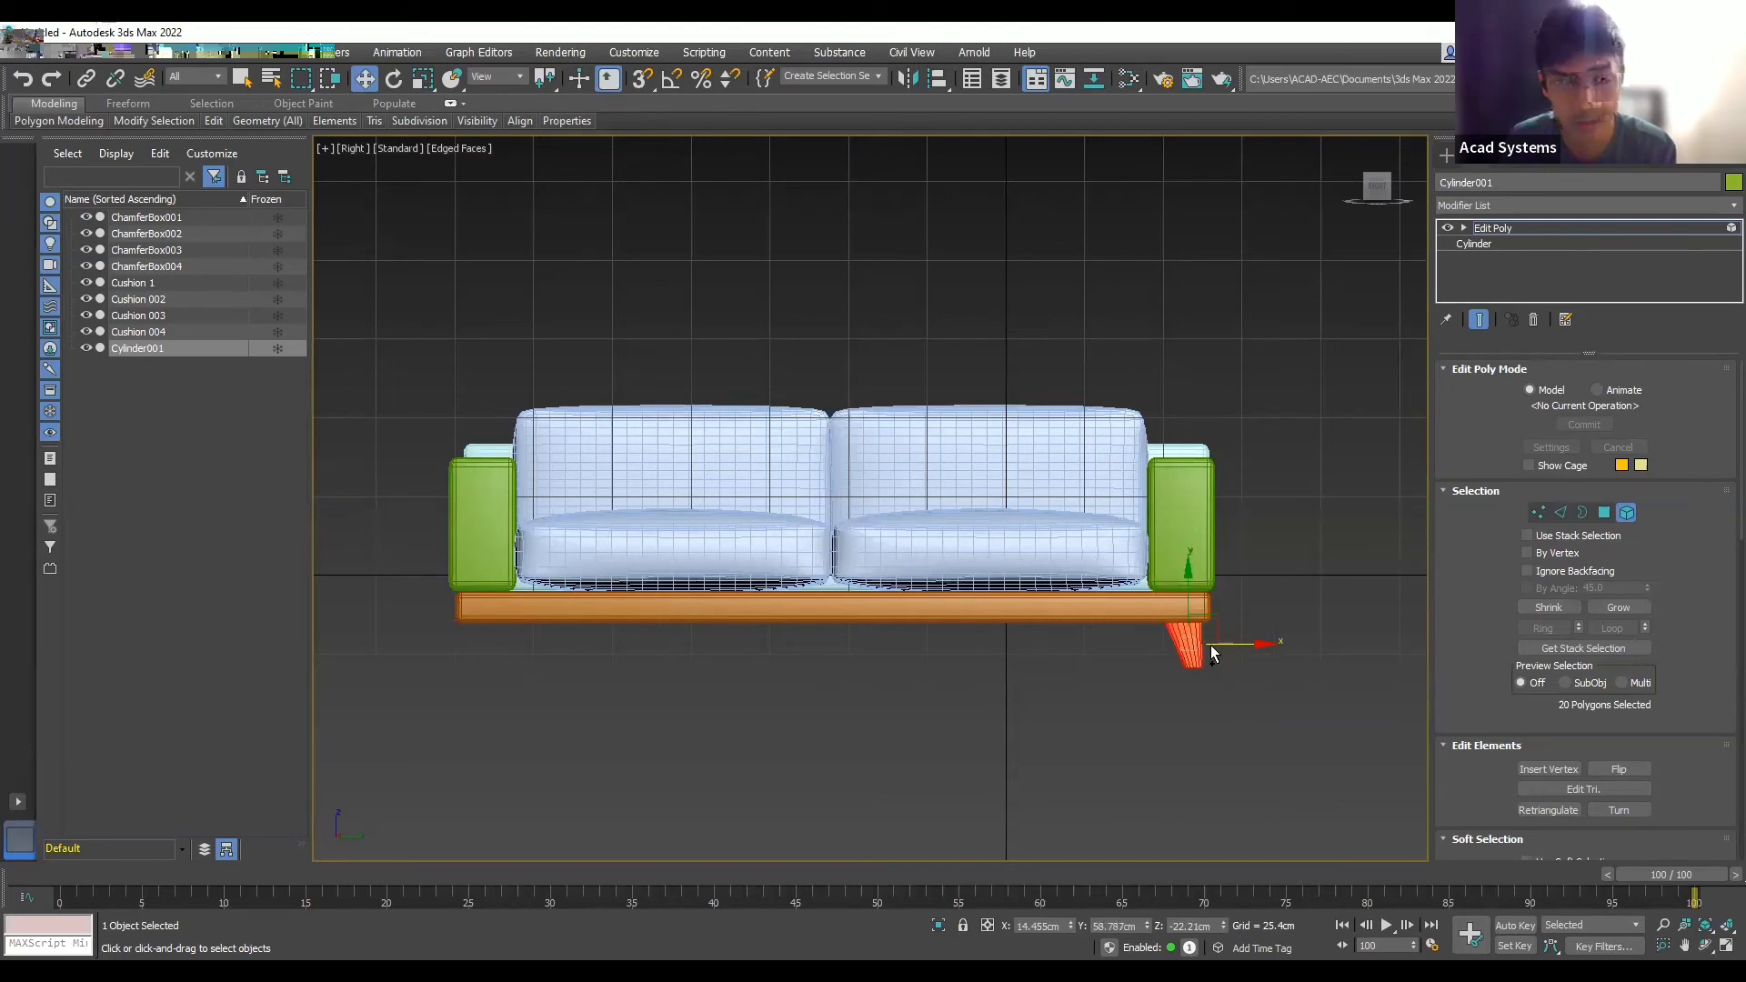
{"action": "left_click", "coordinate": [1265, 555]}
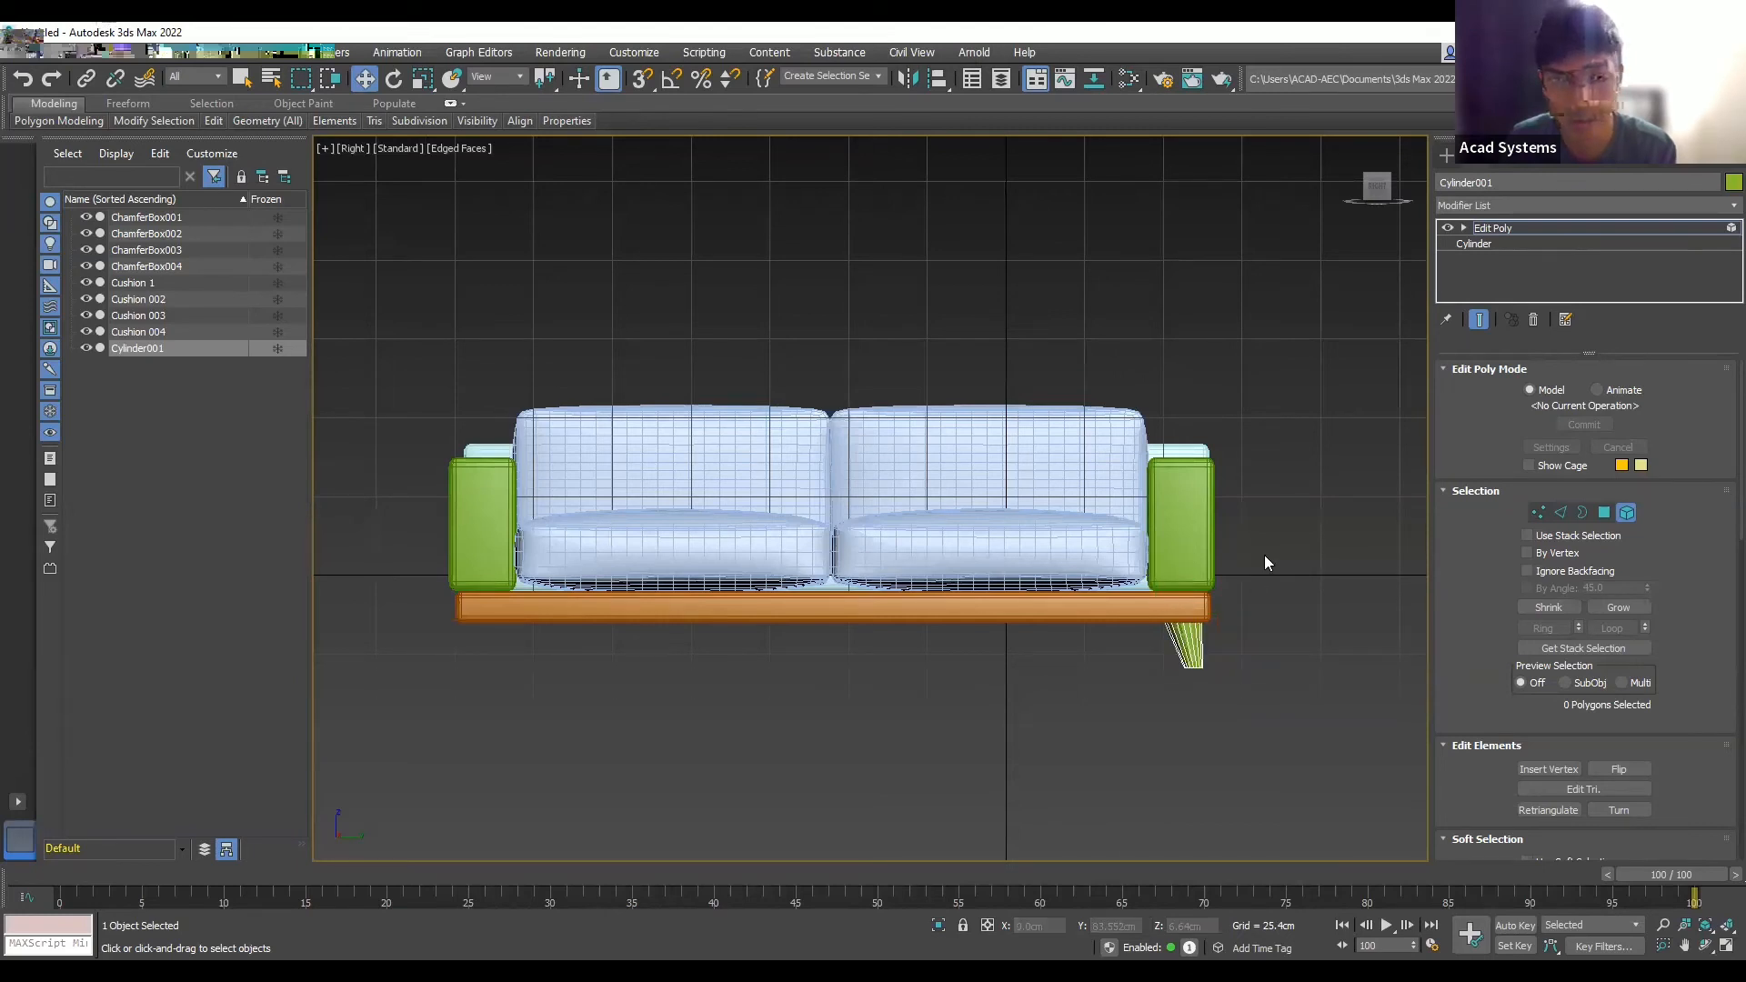
{"action": "left_click", "coordinate": [1195, 640]}
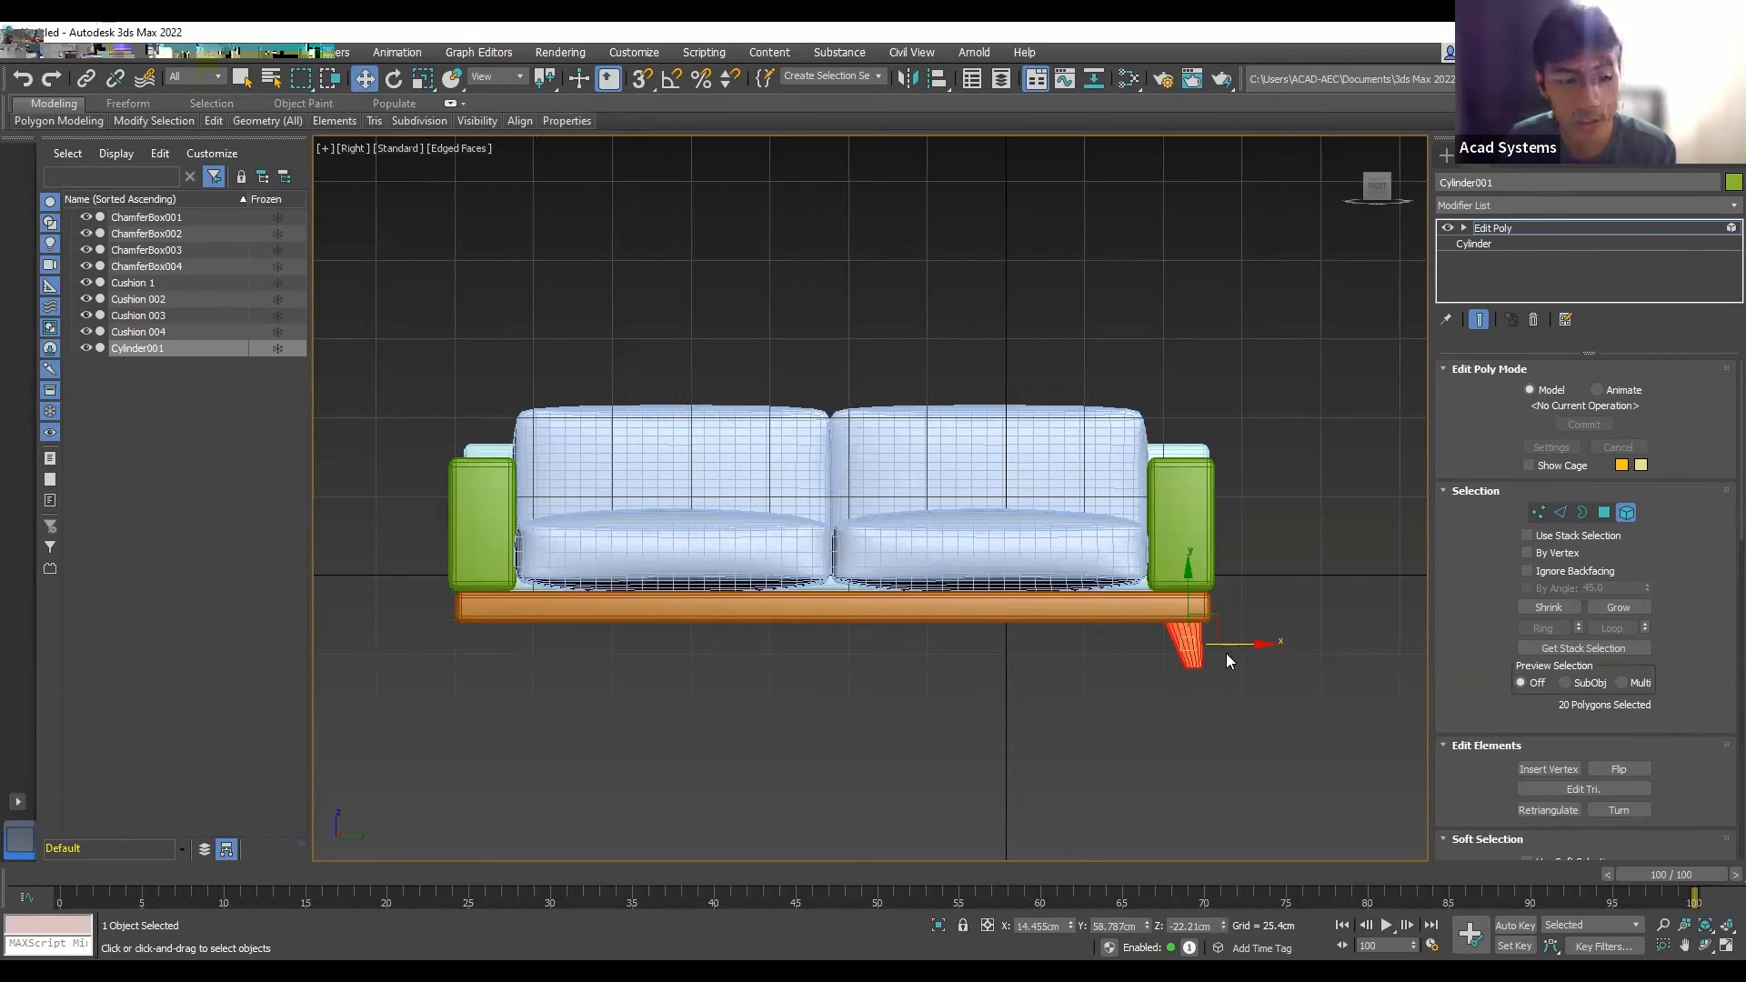
{"action": "left_click_drag", "start_coordinate": [1247, 643], "coordinate": [1146, 642]}
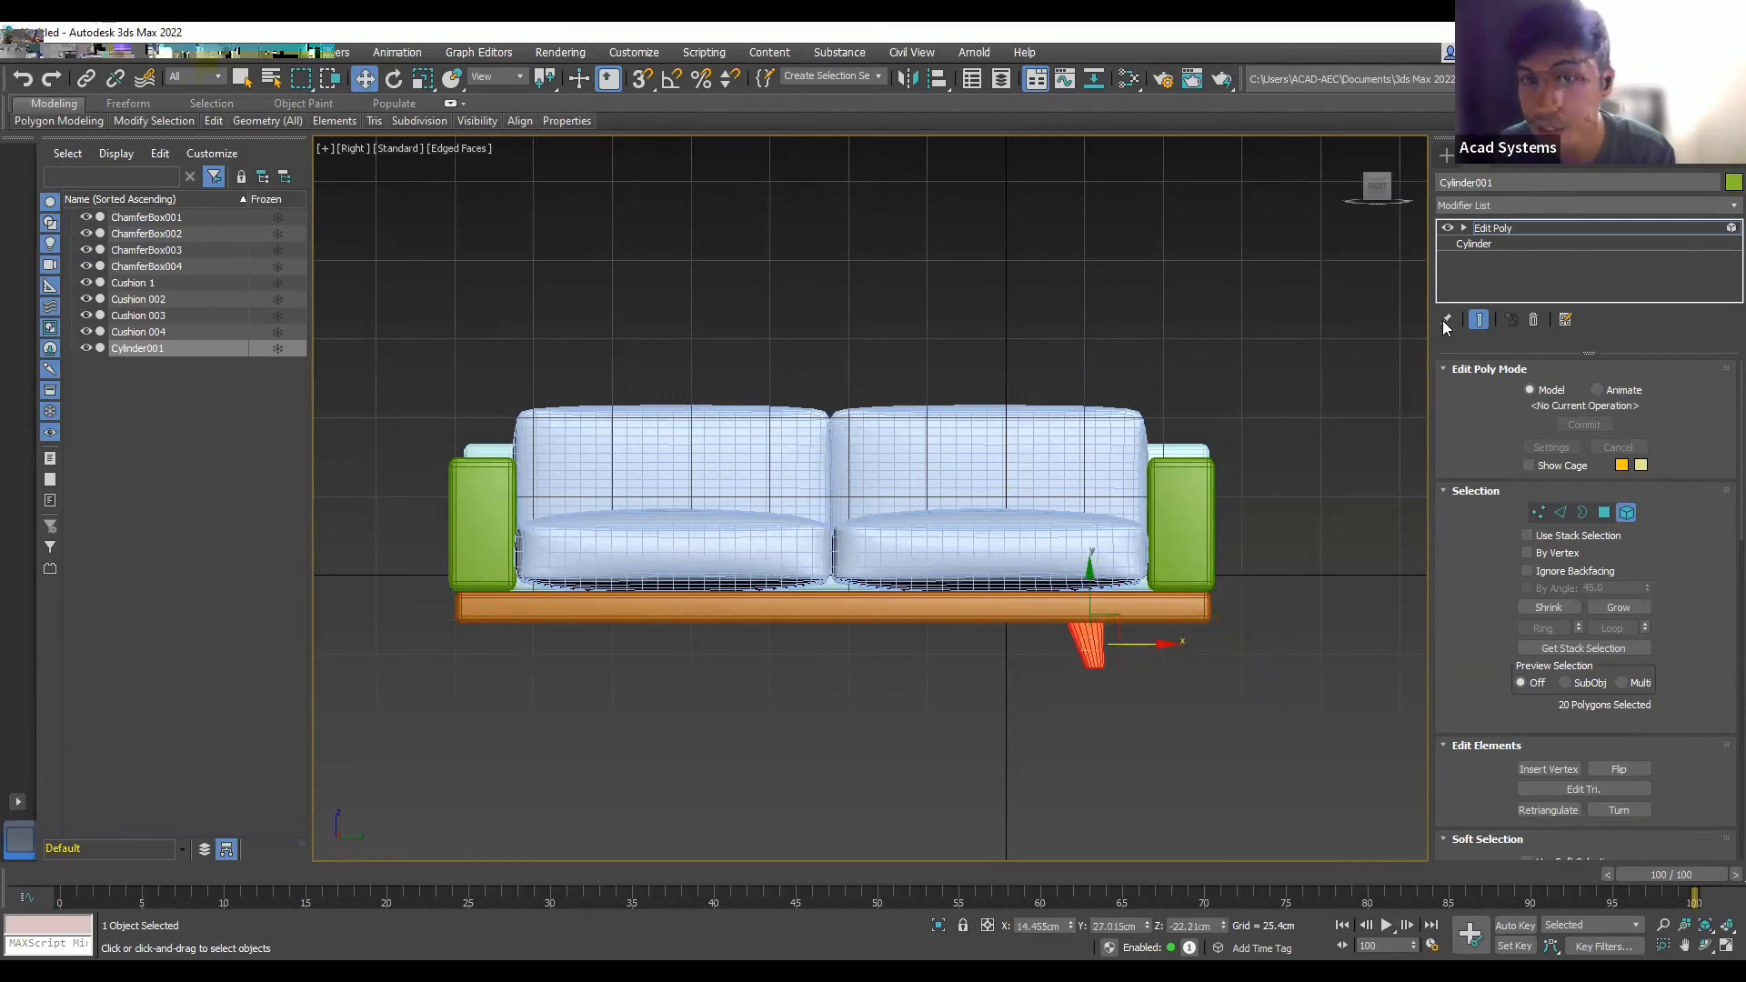
{"action": "key", "text": "ctrl+z"}
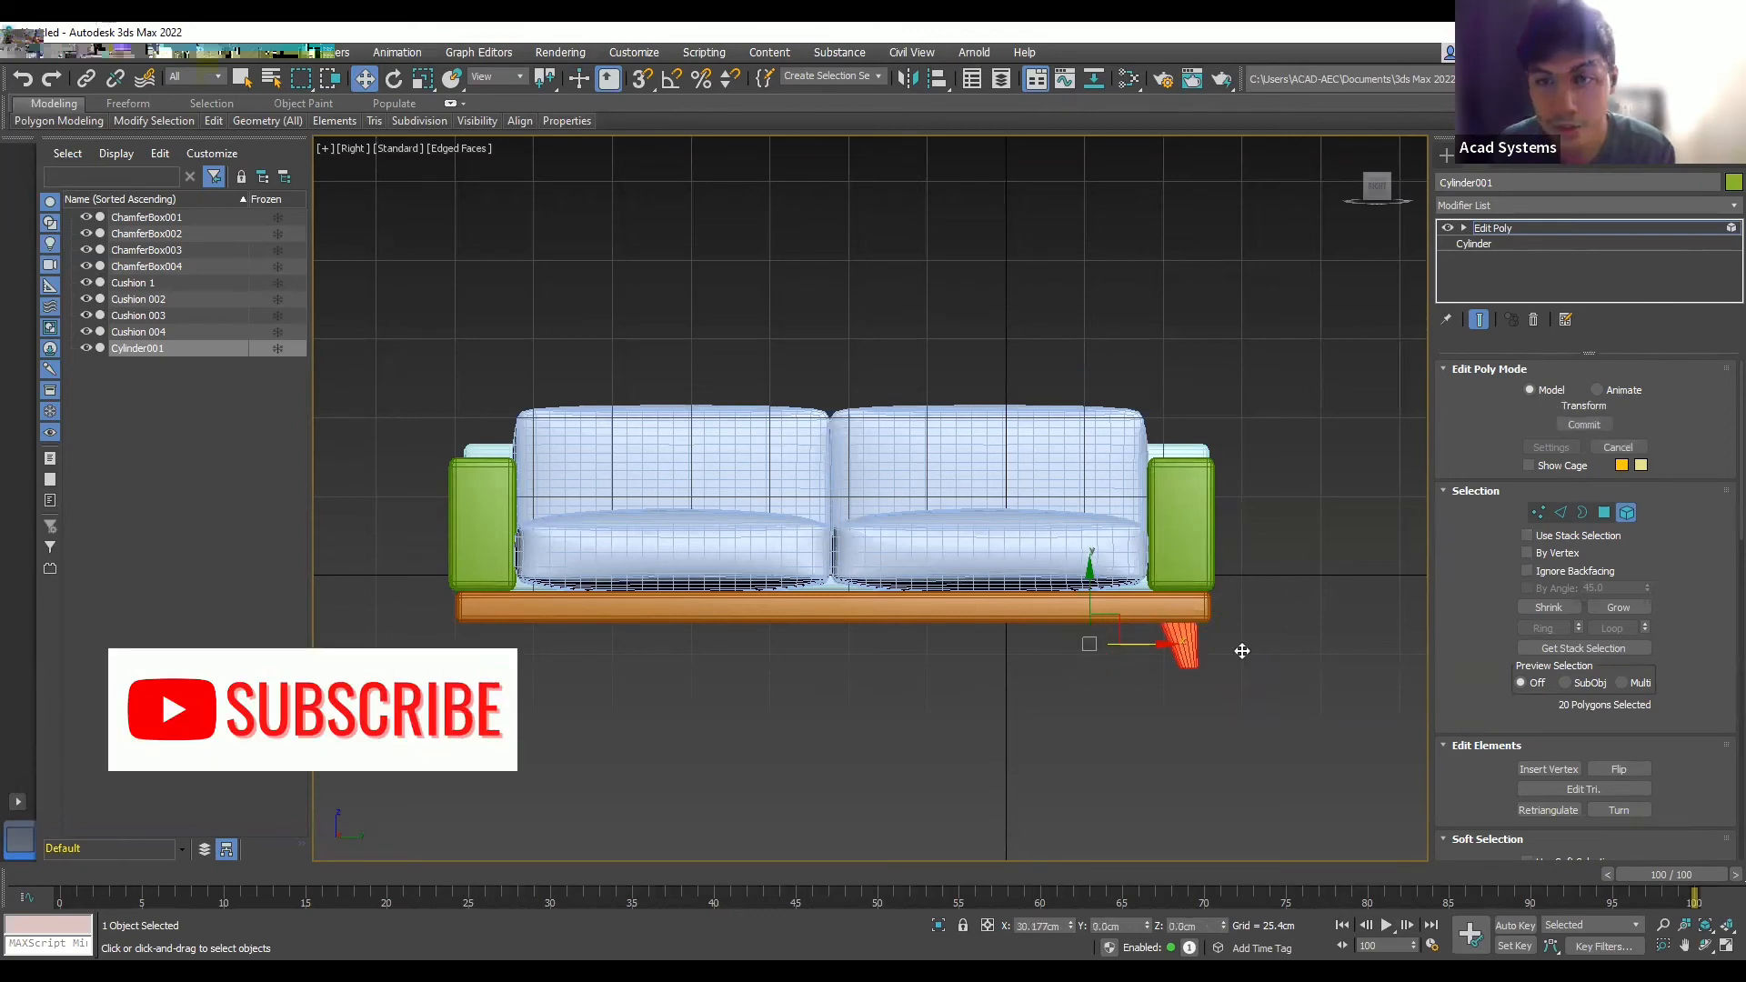
{"action": "left_click", "coordinate": [1255, 604]}
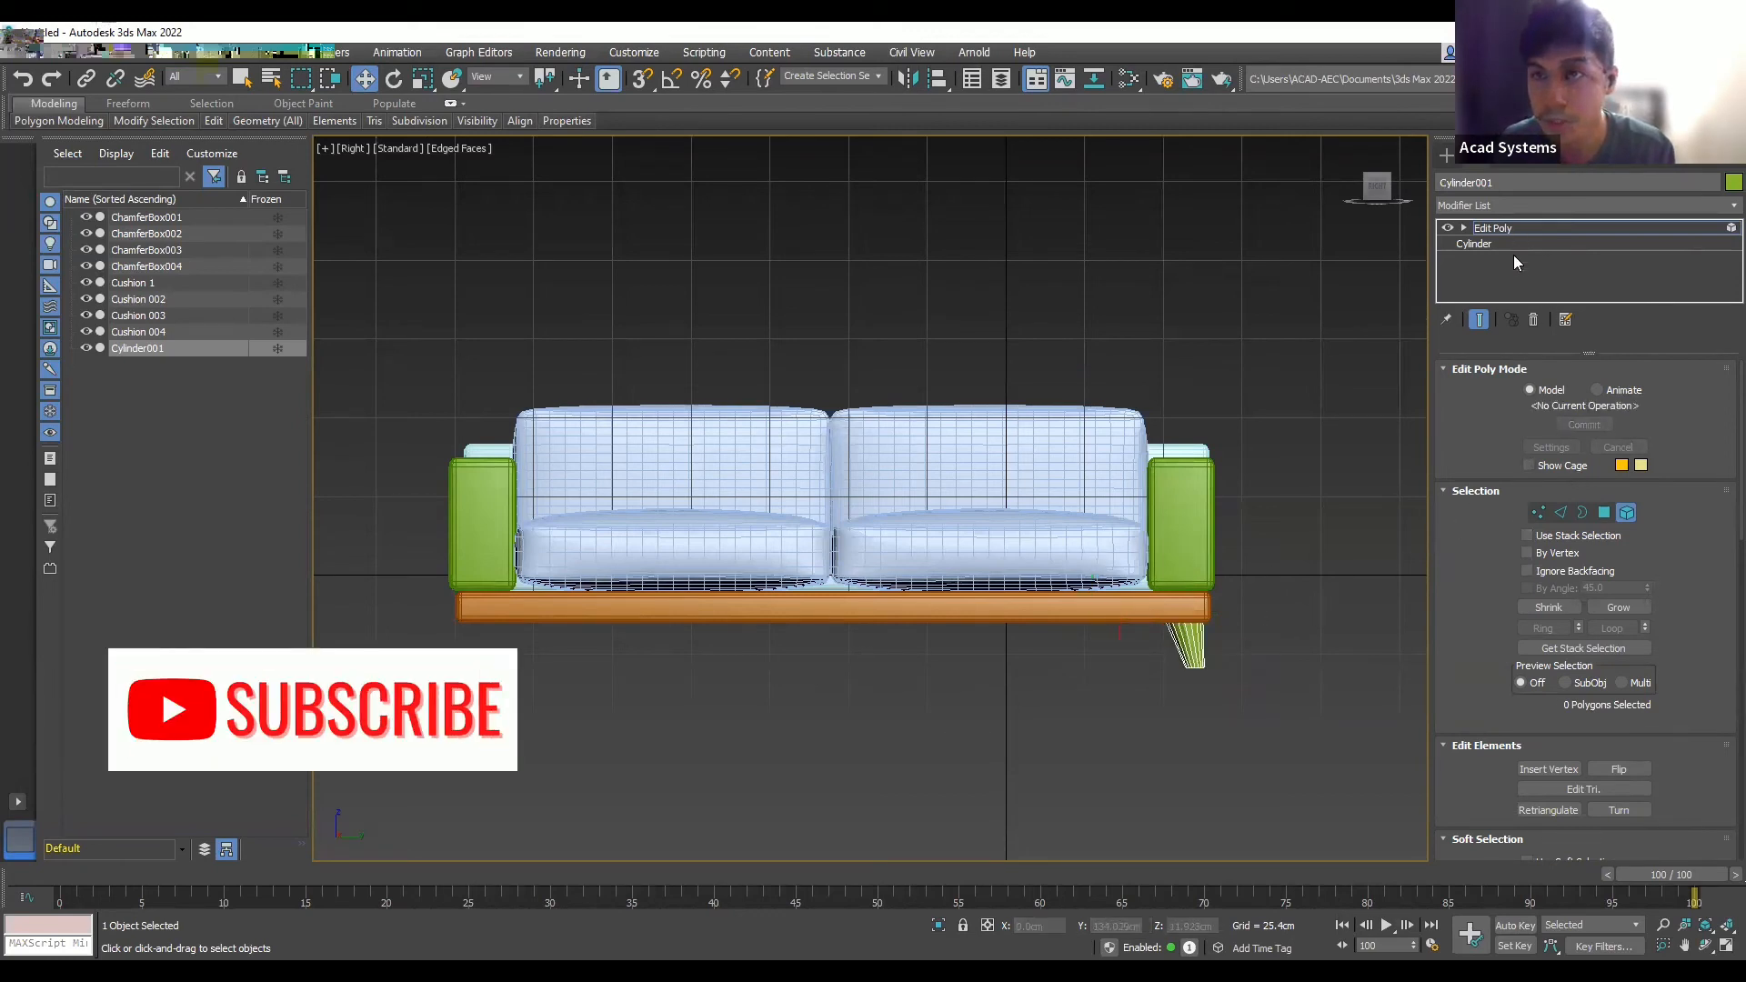
- Shift-drag an Instance copy of the leg (Cylinder002) to the base's left end
{"action": "left_click", "coordinate": [1446, 154]}
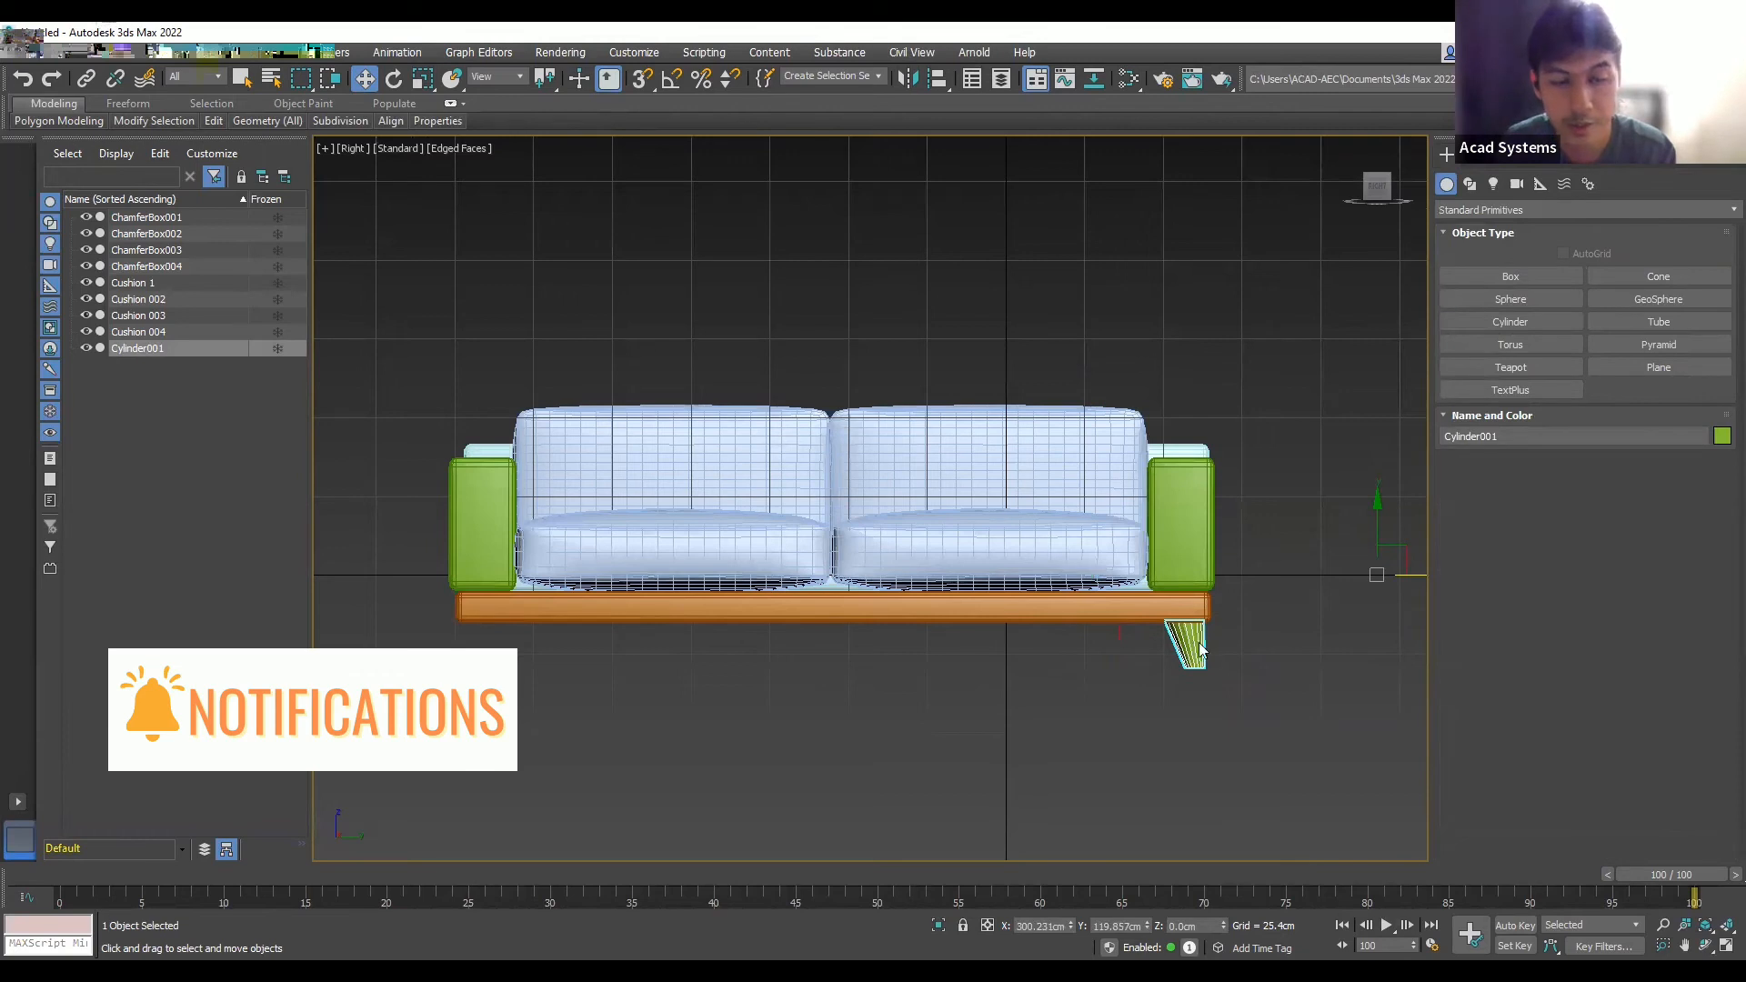
{"action": "left_click_drag", "start_coordinate": [1380, 576], "coordinate": [722, 568], "text": "shift"}
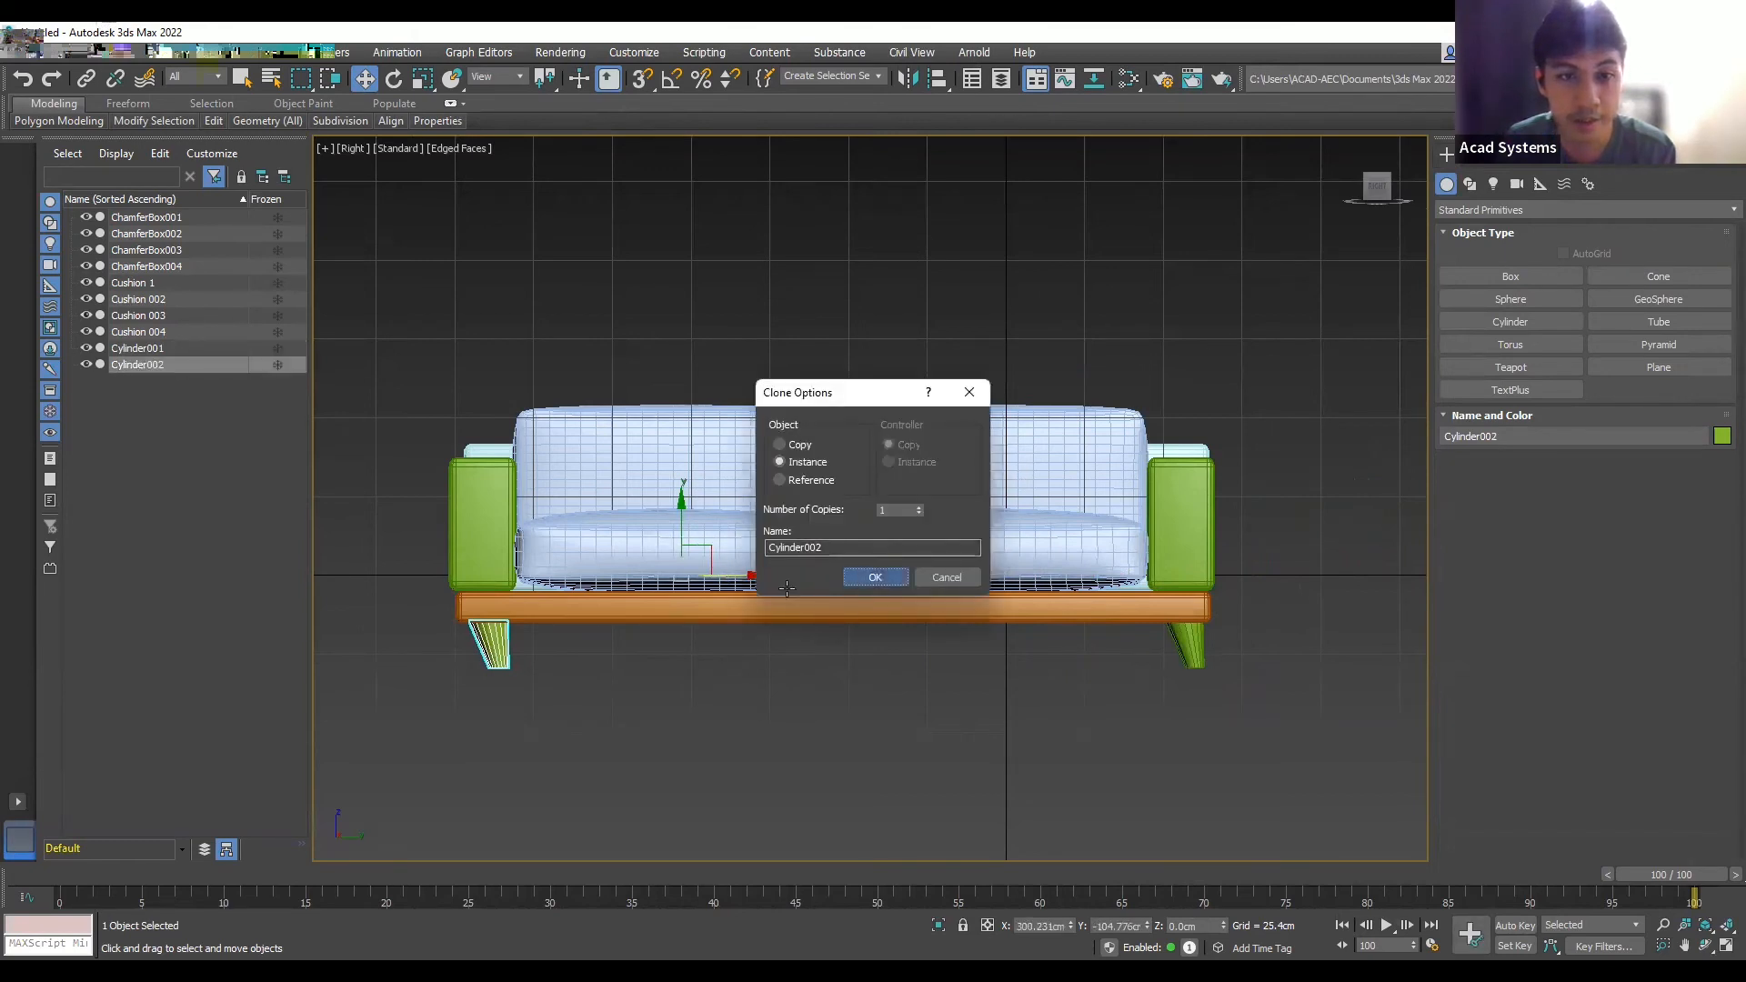
{"action": "left_click", "coordinate": [851, 573]}
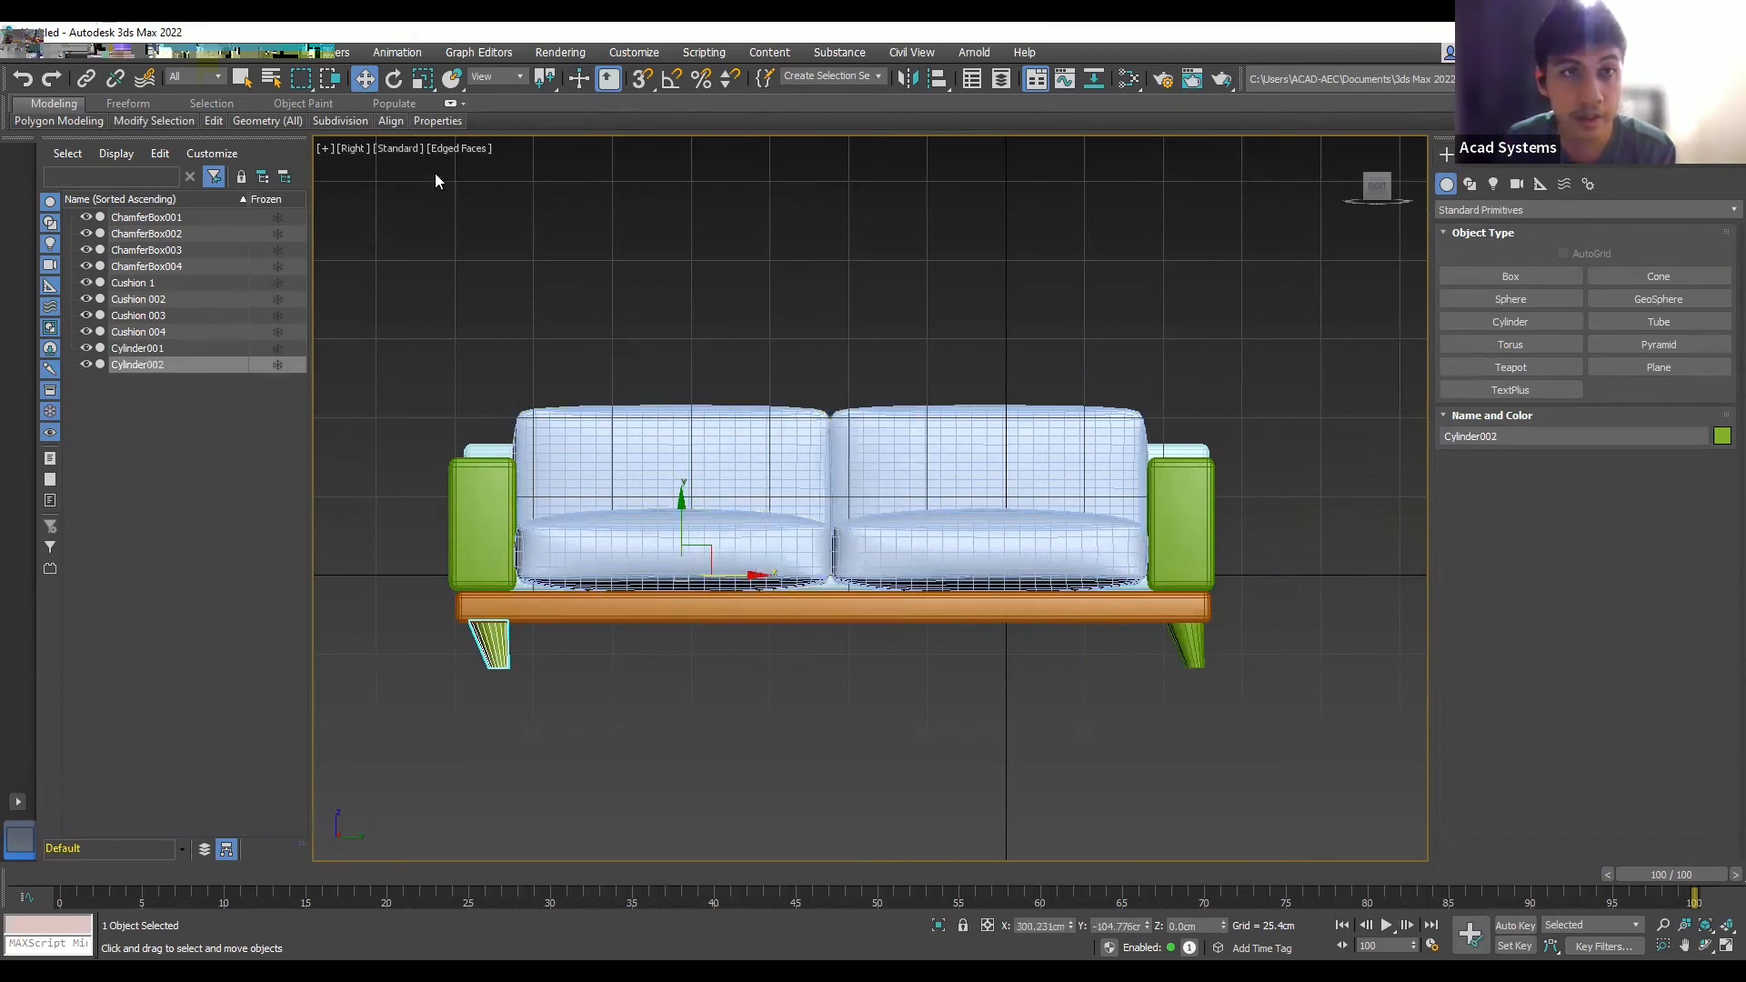
{"action": "left_click", "coordinate": [394, 82]}
{"action": "mouse_move", "coordinate": [822, 753]}
{"action": "middle_mouse_down"}
{"action": "mouse_move", "coordinate": [846, 768]}
{"action": "mouse_move", "coordinate": [827, 764]}
{"action": "middle_mouse_up"}
{"action": "right_click", "coordinate": [828, 764]}
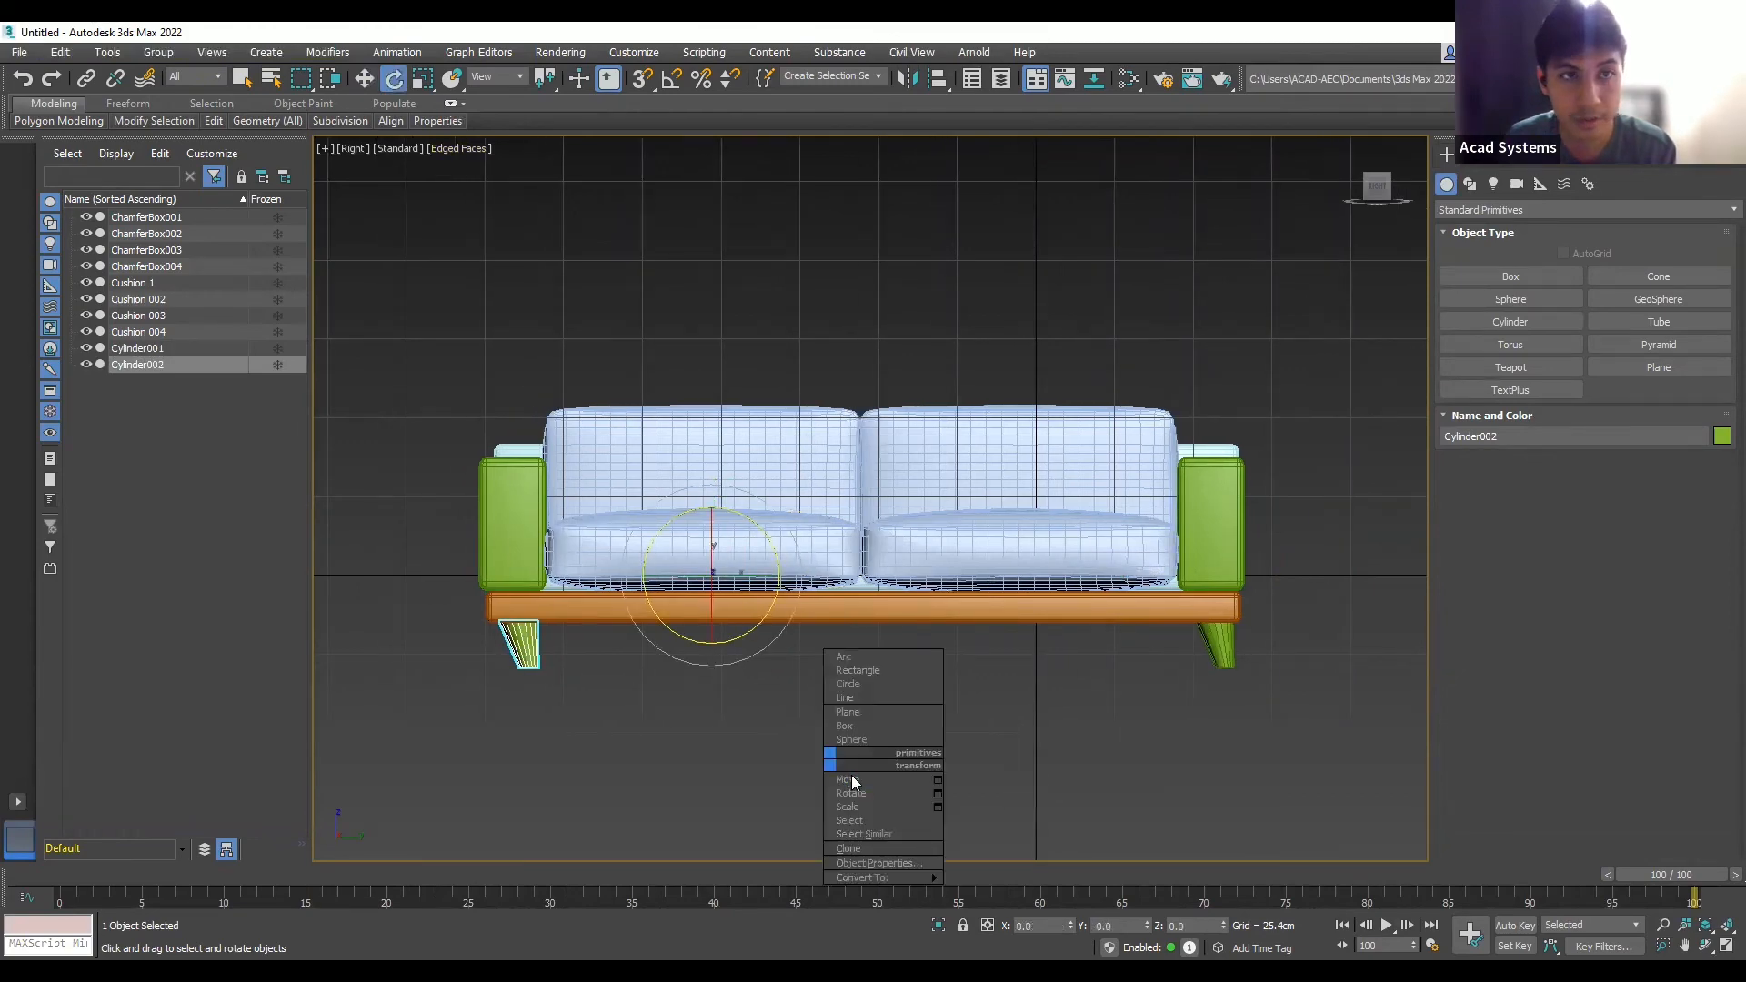
{"action": "left_click", "coordinate": [852, 780]}
{"action": "middle_click_drag", "start_coordinate": [750, 712], "coordinate": [832, 790], "text": "alt"}
{"action": "scroll", "coordinate": [573, 596], "scroll_direction": "down", "scroll_amount": 5}
{"action": "scroll", "coordinate": [502, 619], "scroll_direction": "up", "scroll_amount": 5}
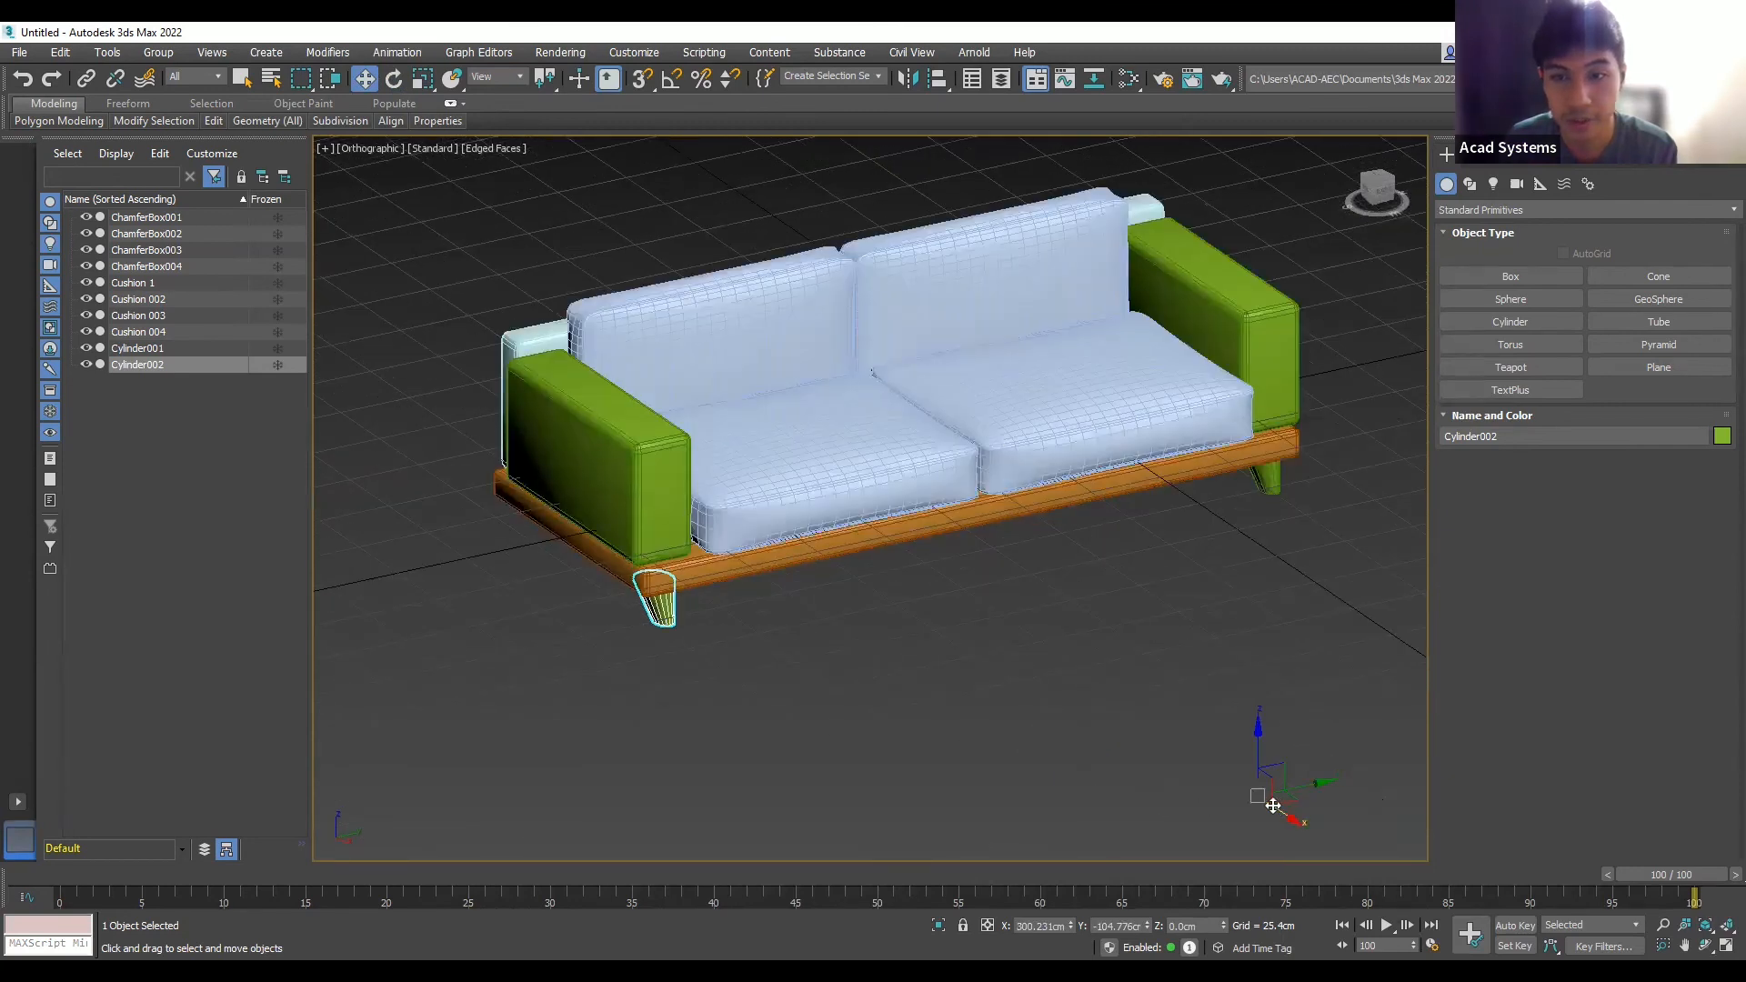
{"action": "left_click_drag", "start_coordinate": [1279, 791], "coordinate": [1245, 791]}
{"action": "key", "text": "ctrl+z"}
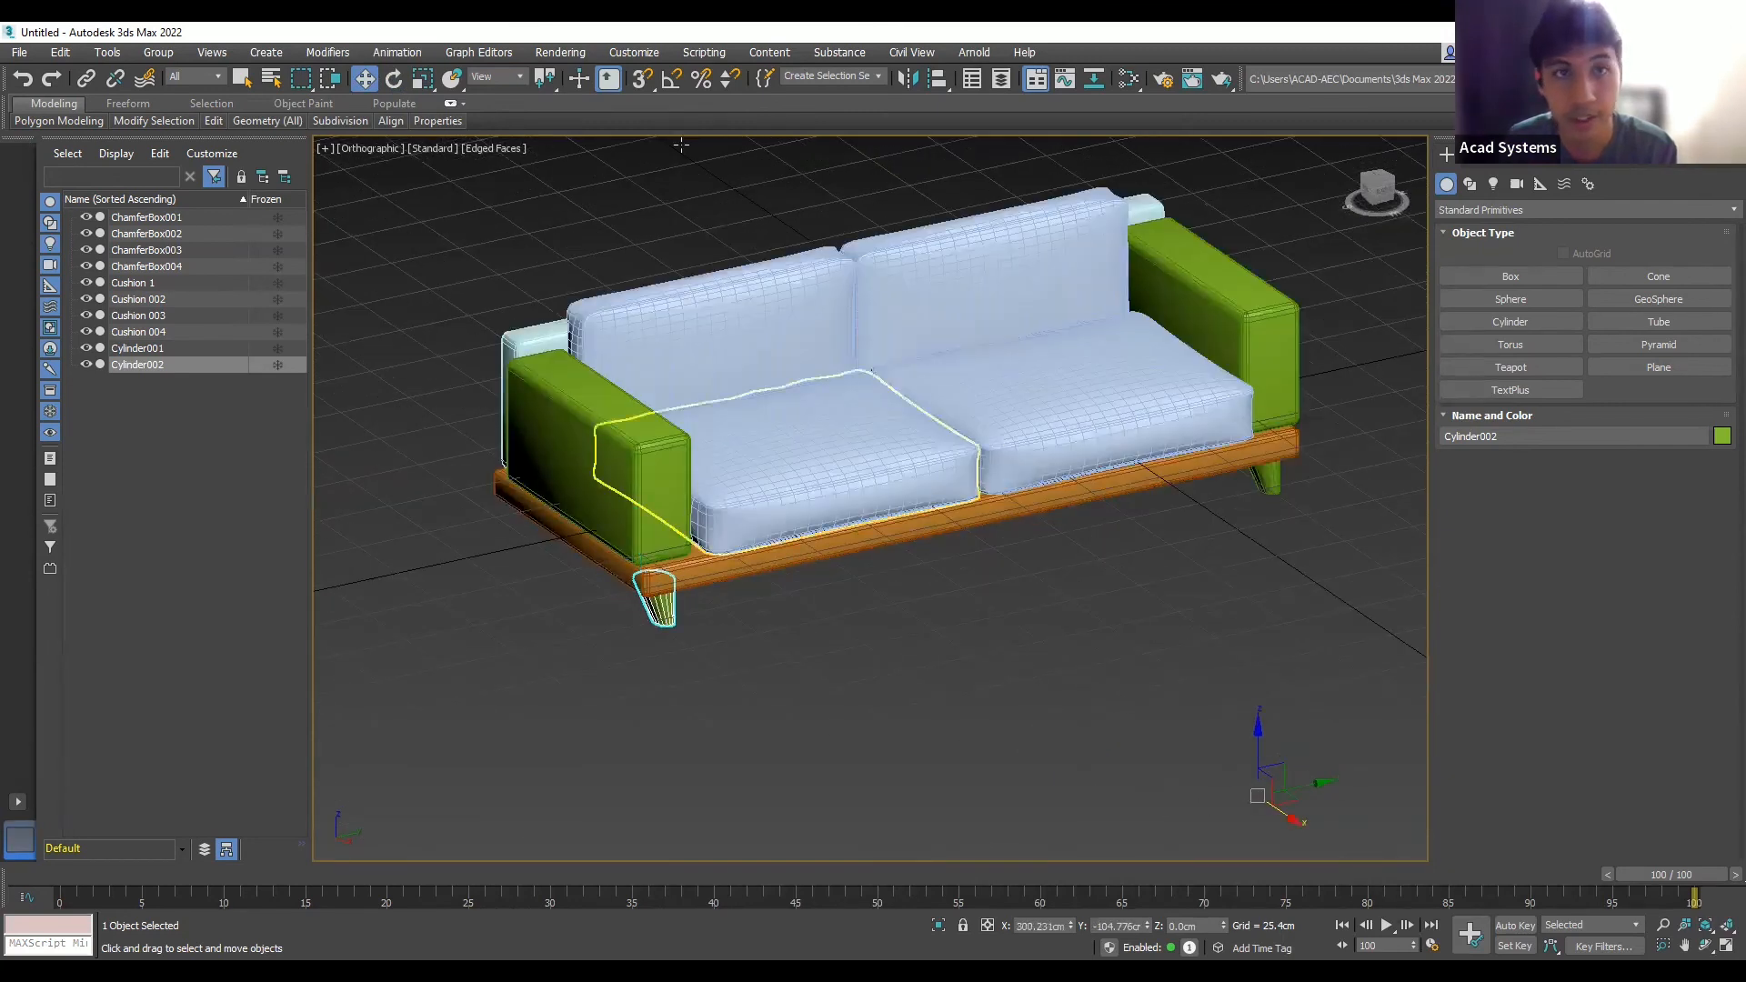
{"action": "key", "text": "e"}
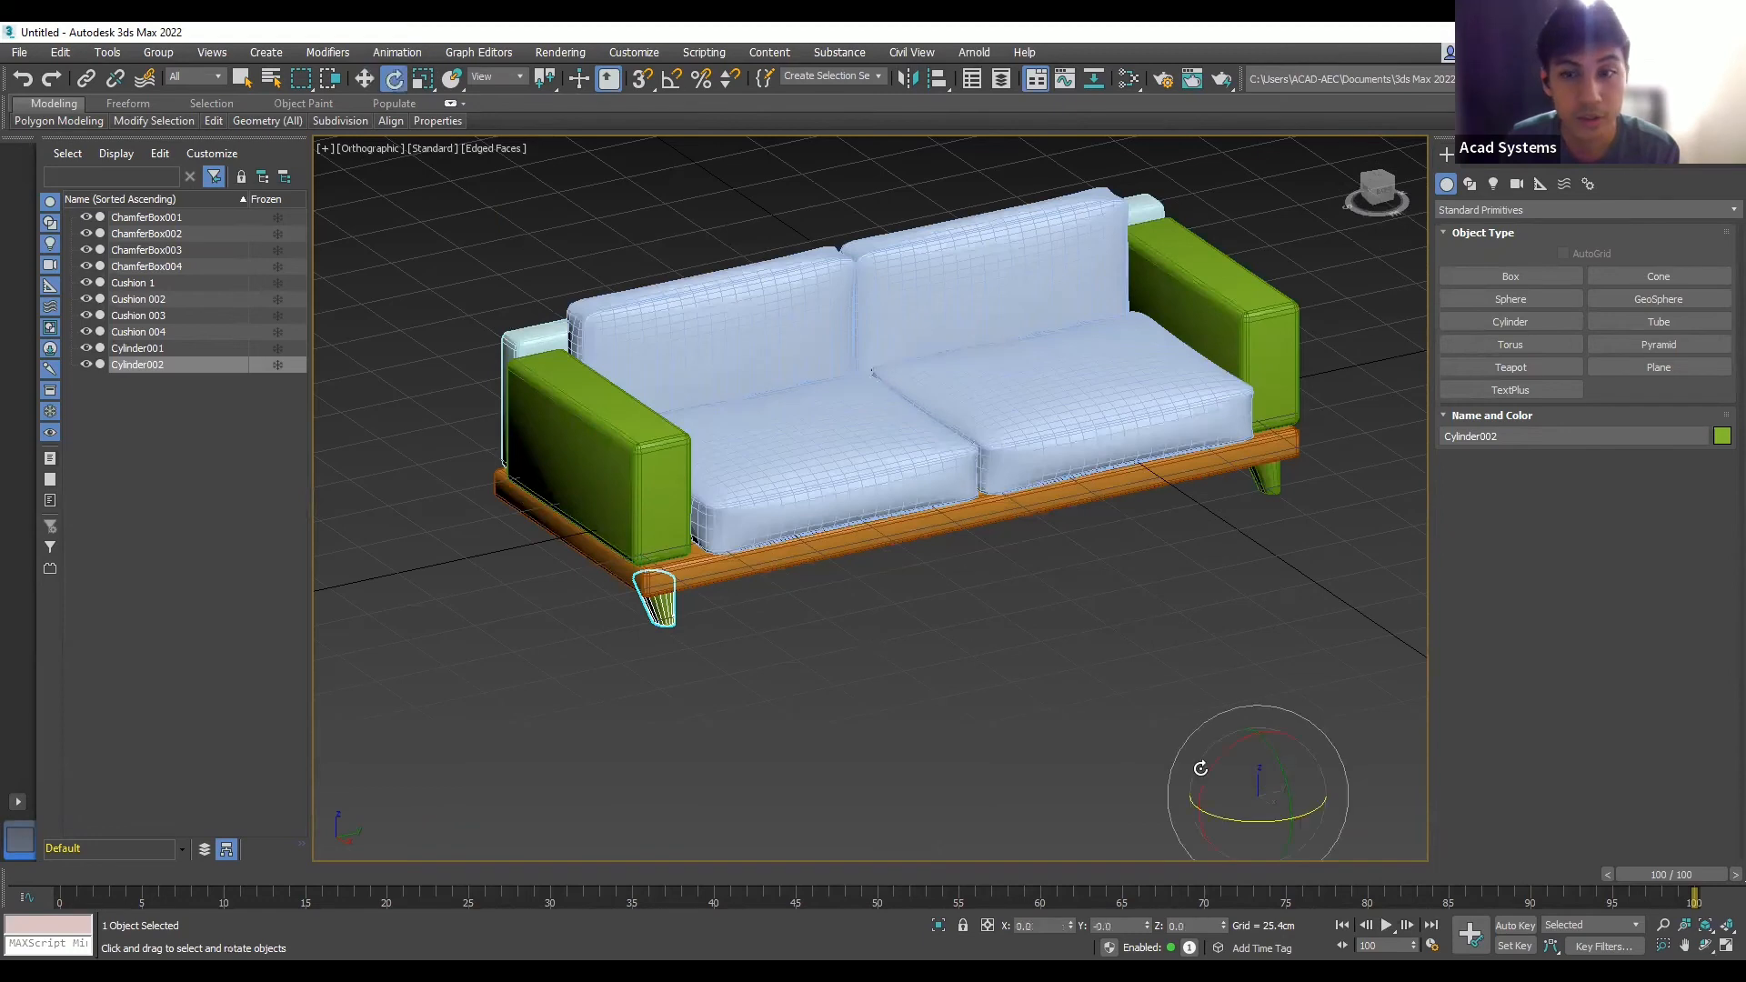
{"action": "left_click_drag", "start_coordinate": [1309, 807], "coordinate": [1285, 813]}
{"action": "key", "text": "ctrl+z"}
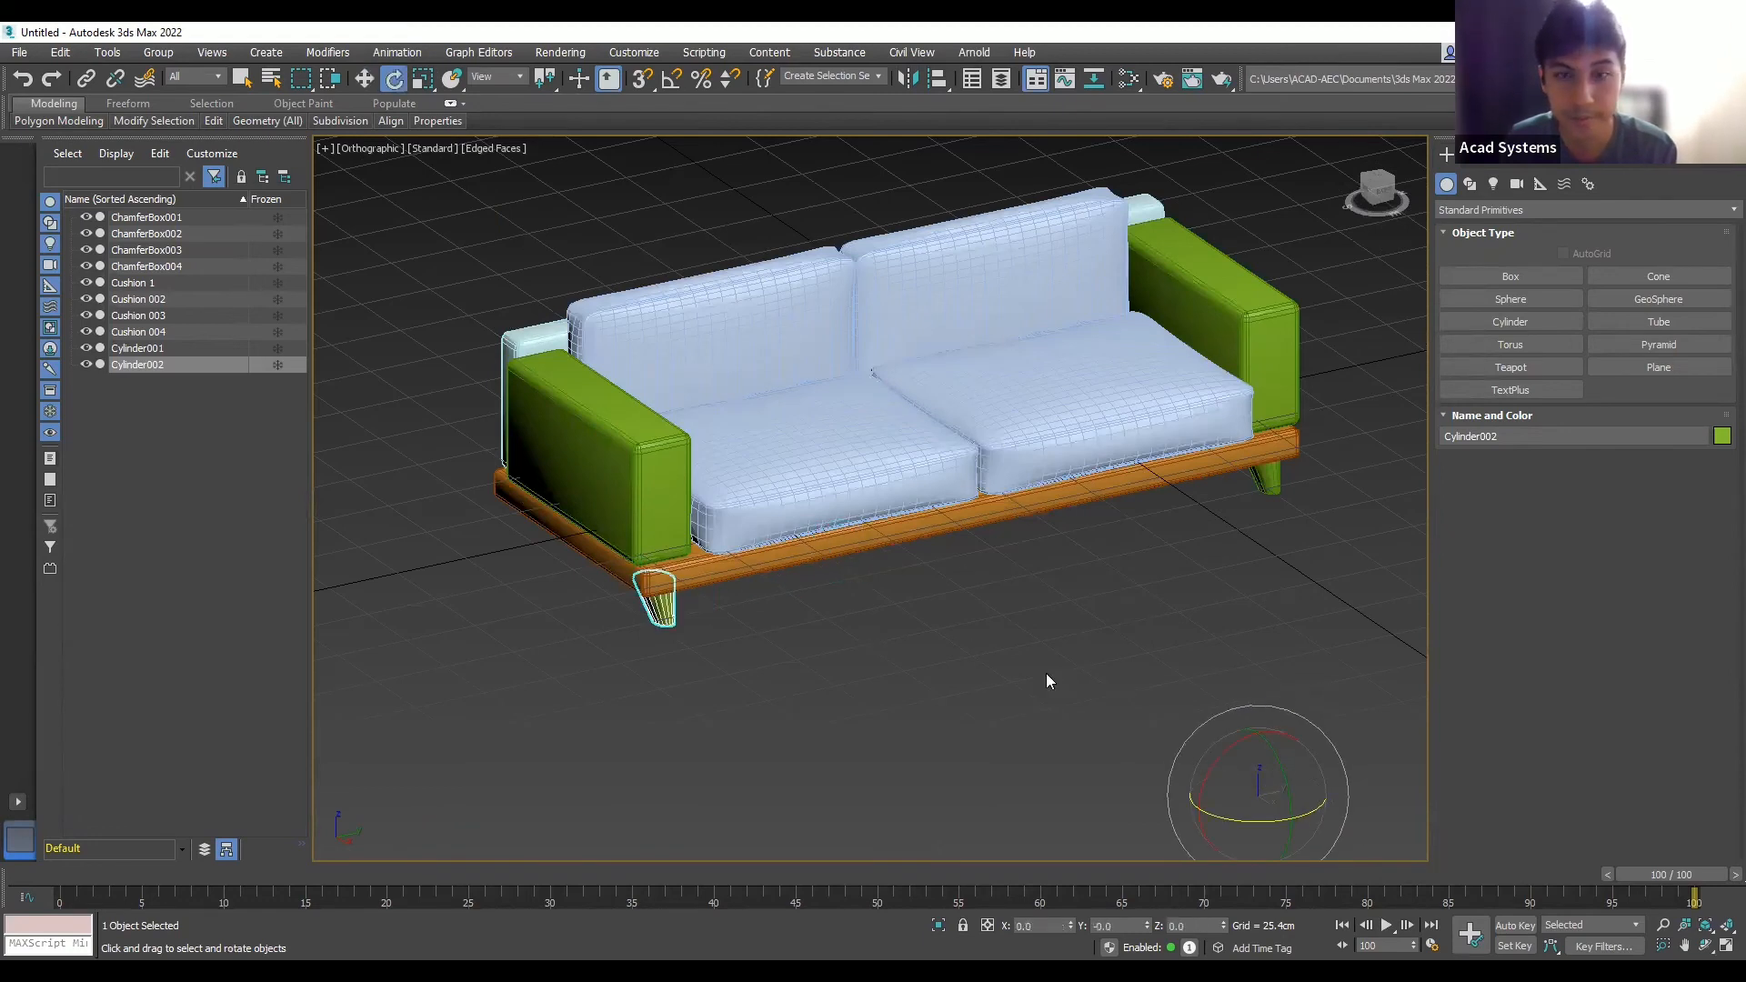
{"action": "left_click", "coordinate": [923, 655]}
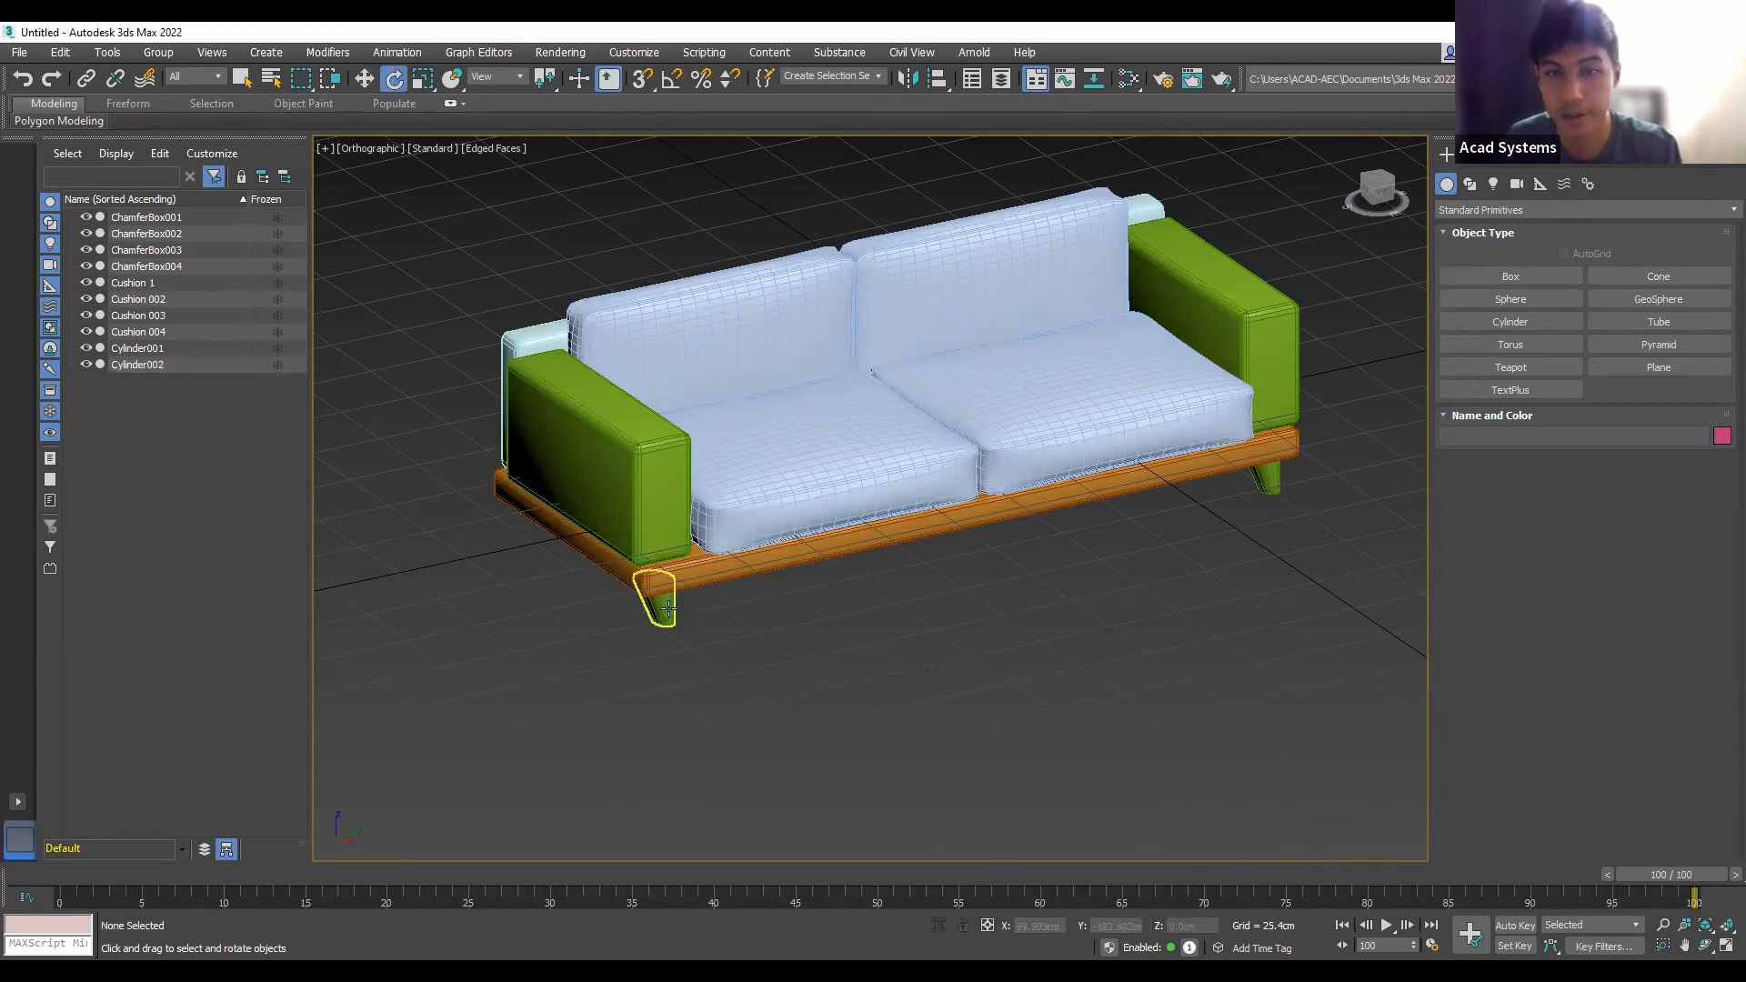
{"action": "key", "text": "ctrl+z"}
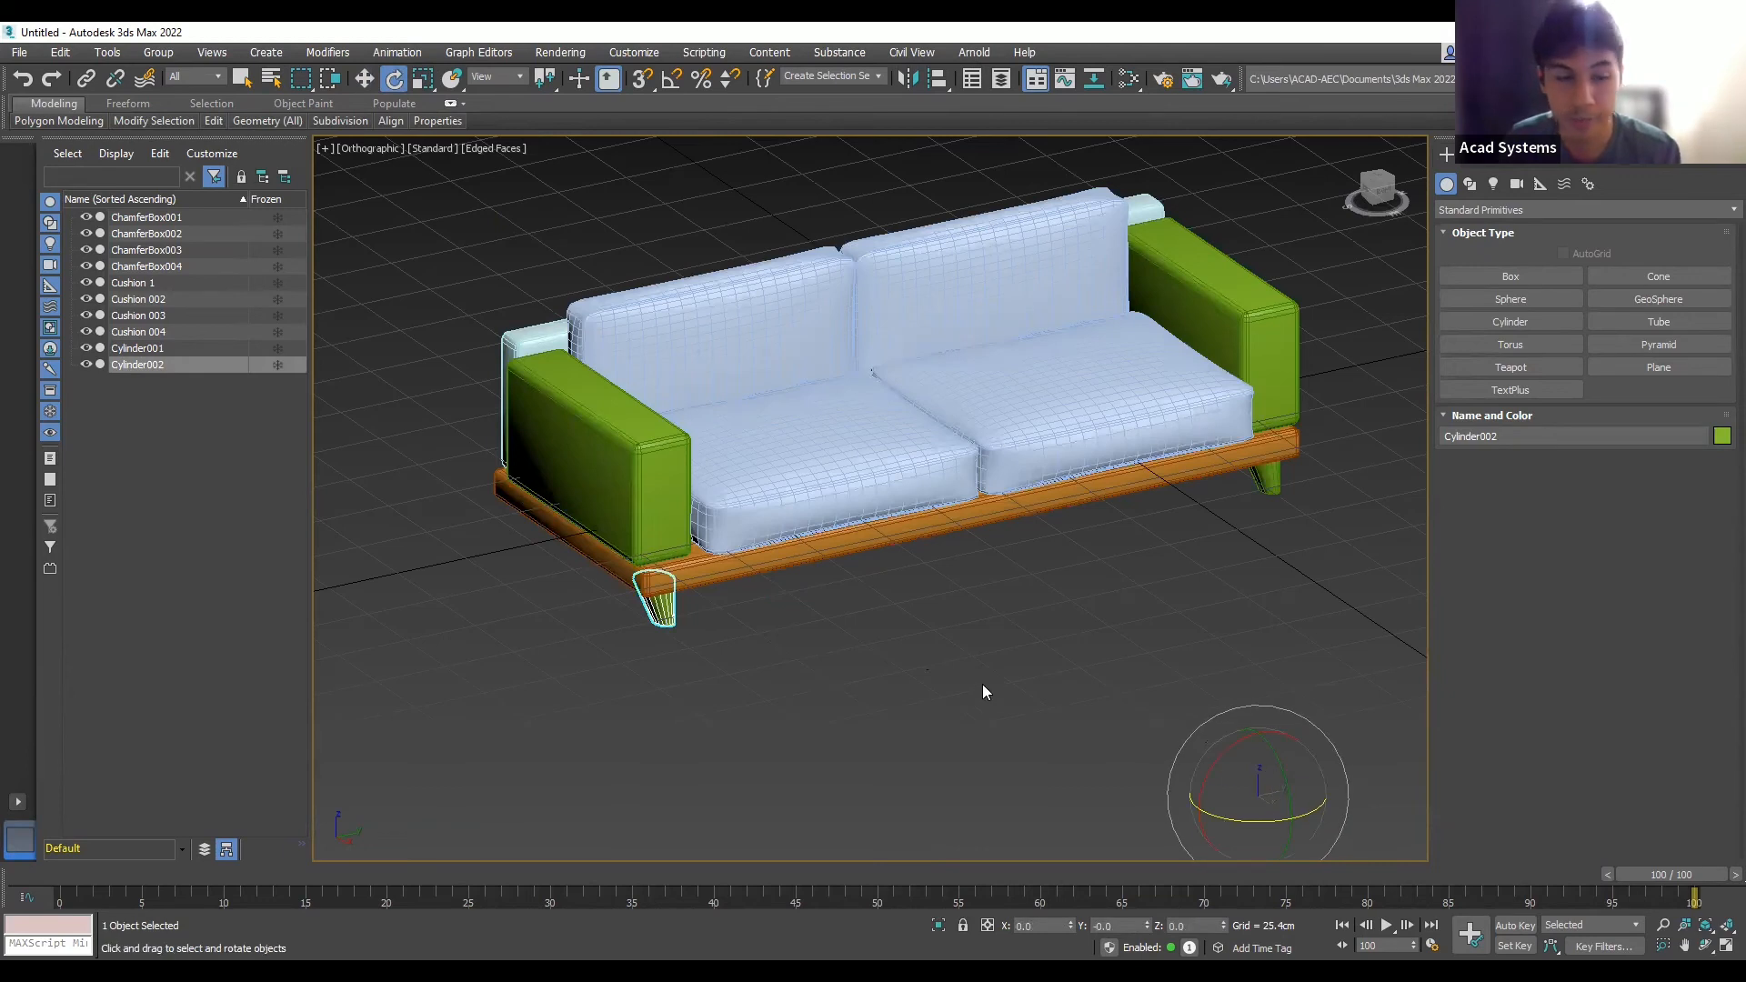
{"action": "left_click", "coordinate": [875, 648]}
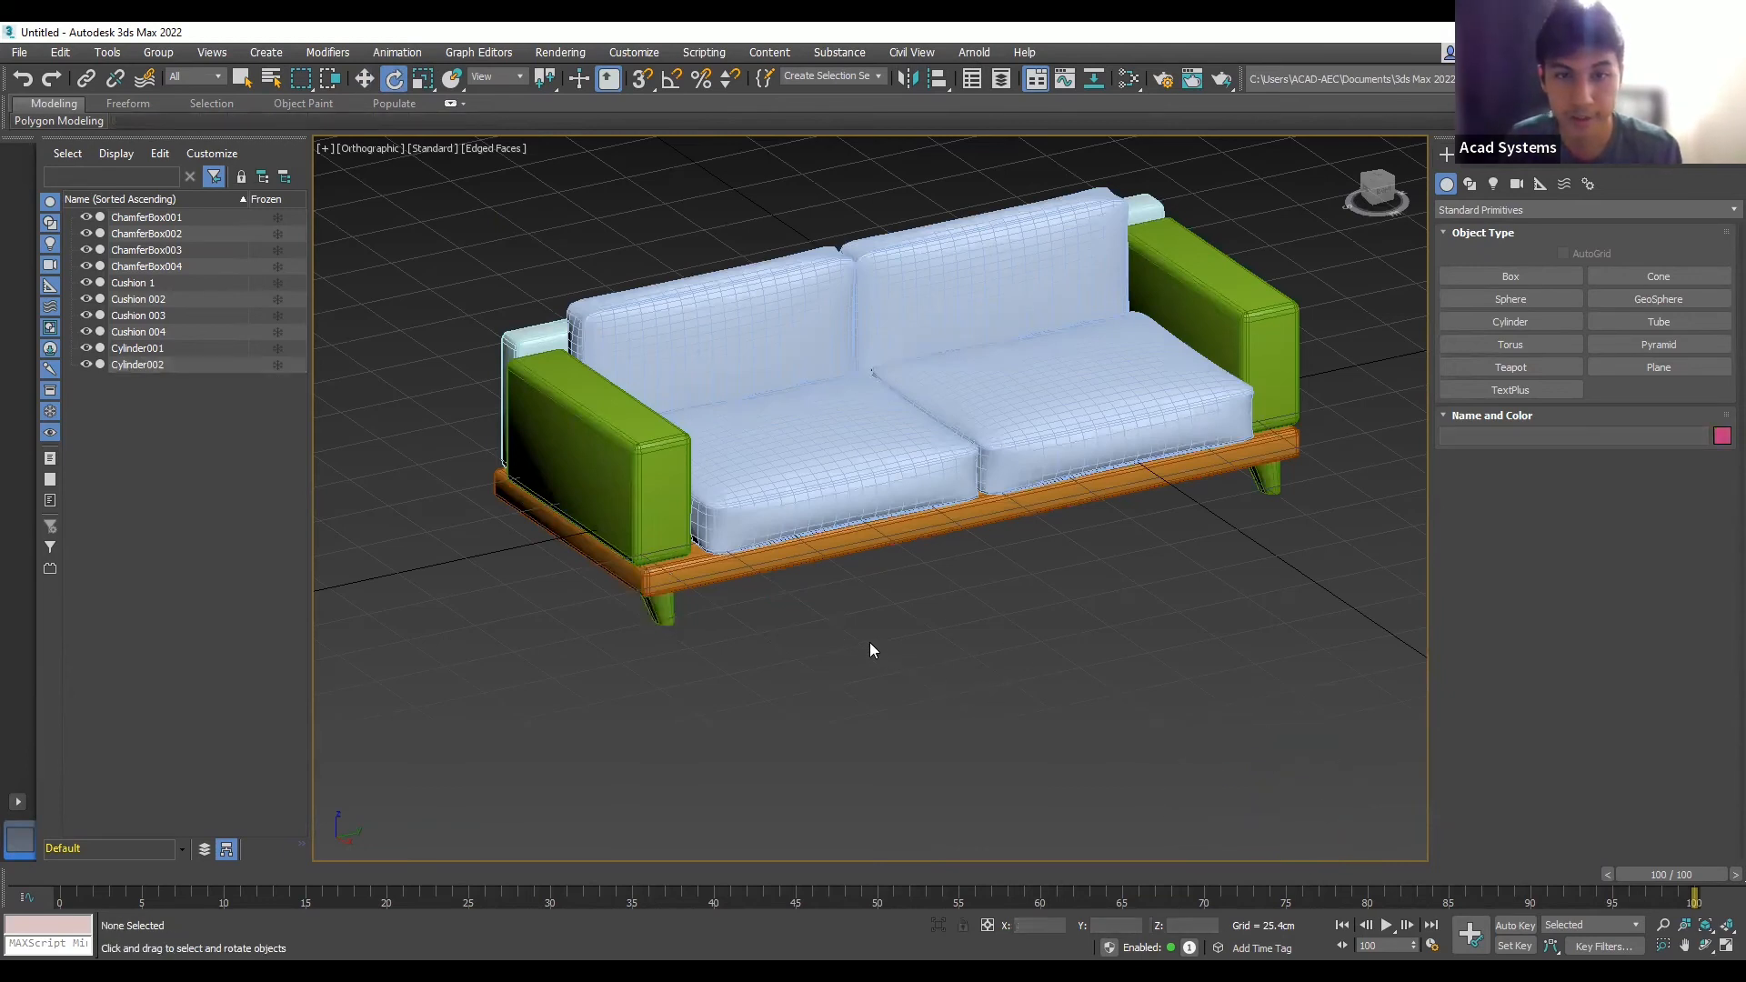
{"action": "key", "text": "ctrl+z"}
- Instance both legs to the back corners, creating Cylinder003 and Cylinder004
{"action": "left_click", "coordinate": [1239, 489], "text": "ctrl"}
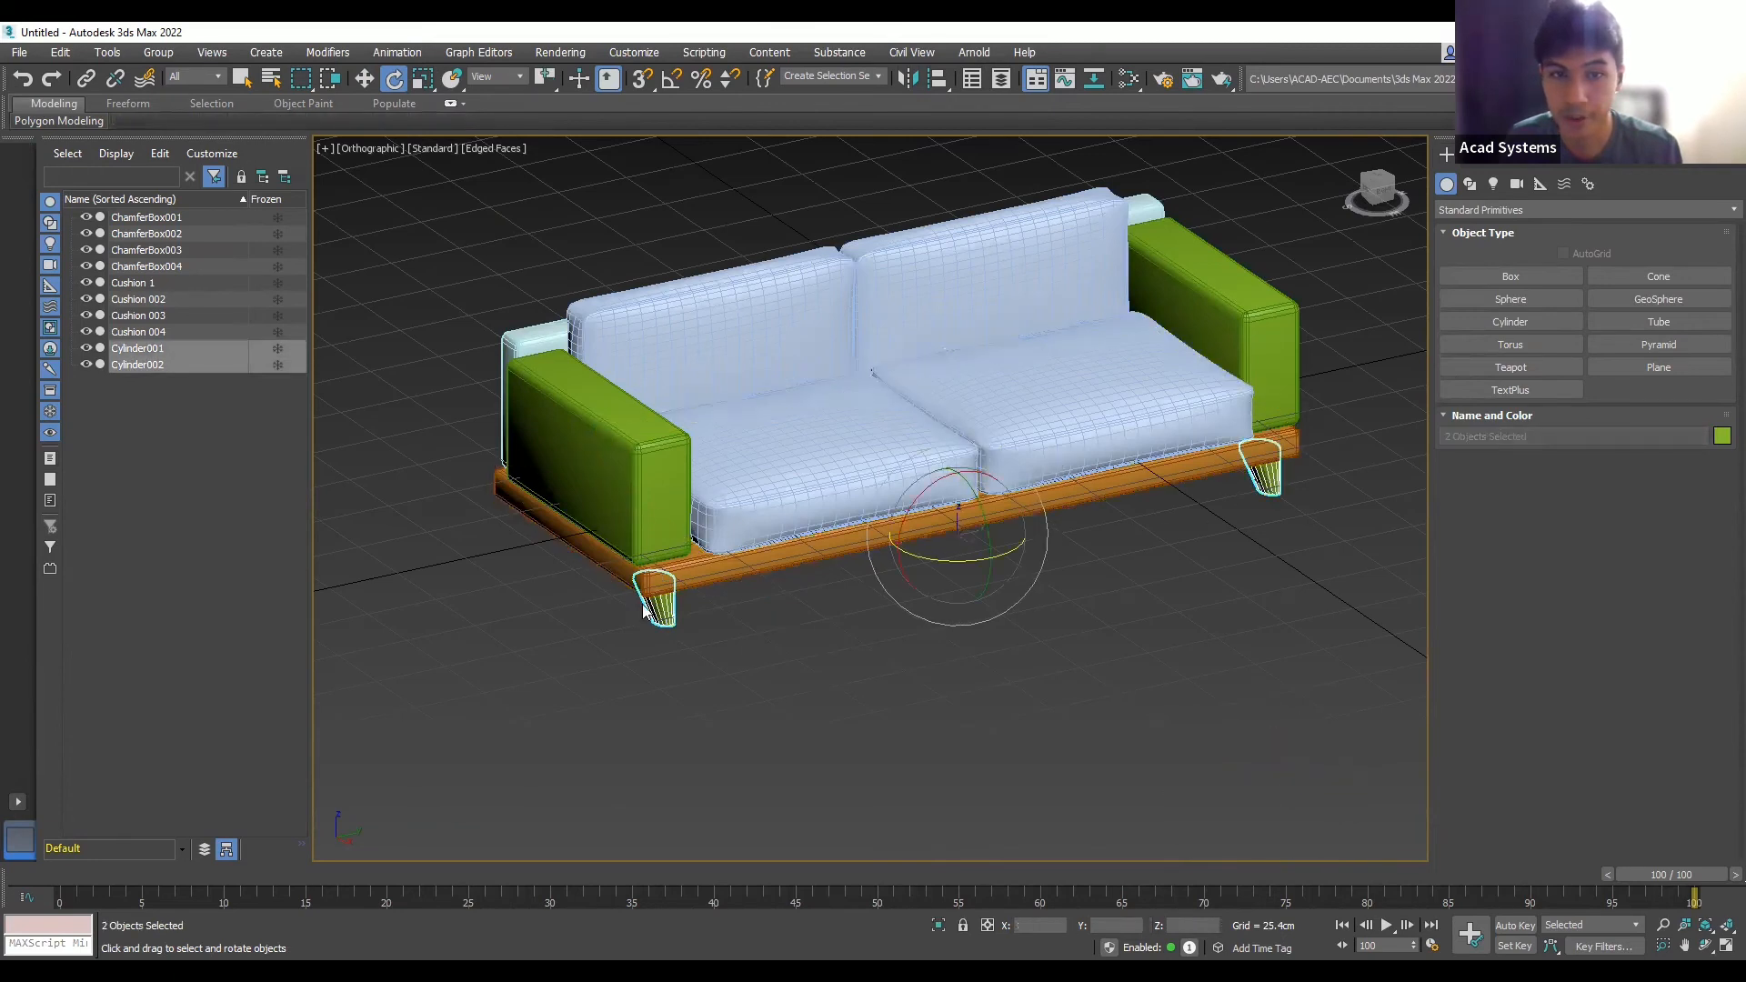
{"action": "left_click", "coordinate": [365, 80]}
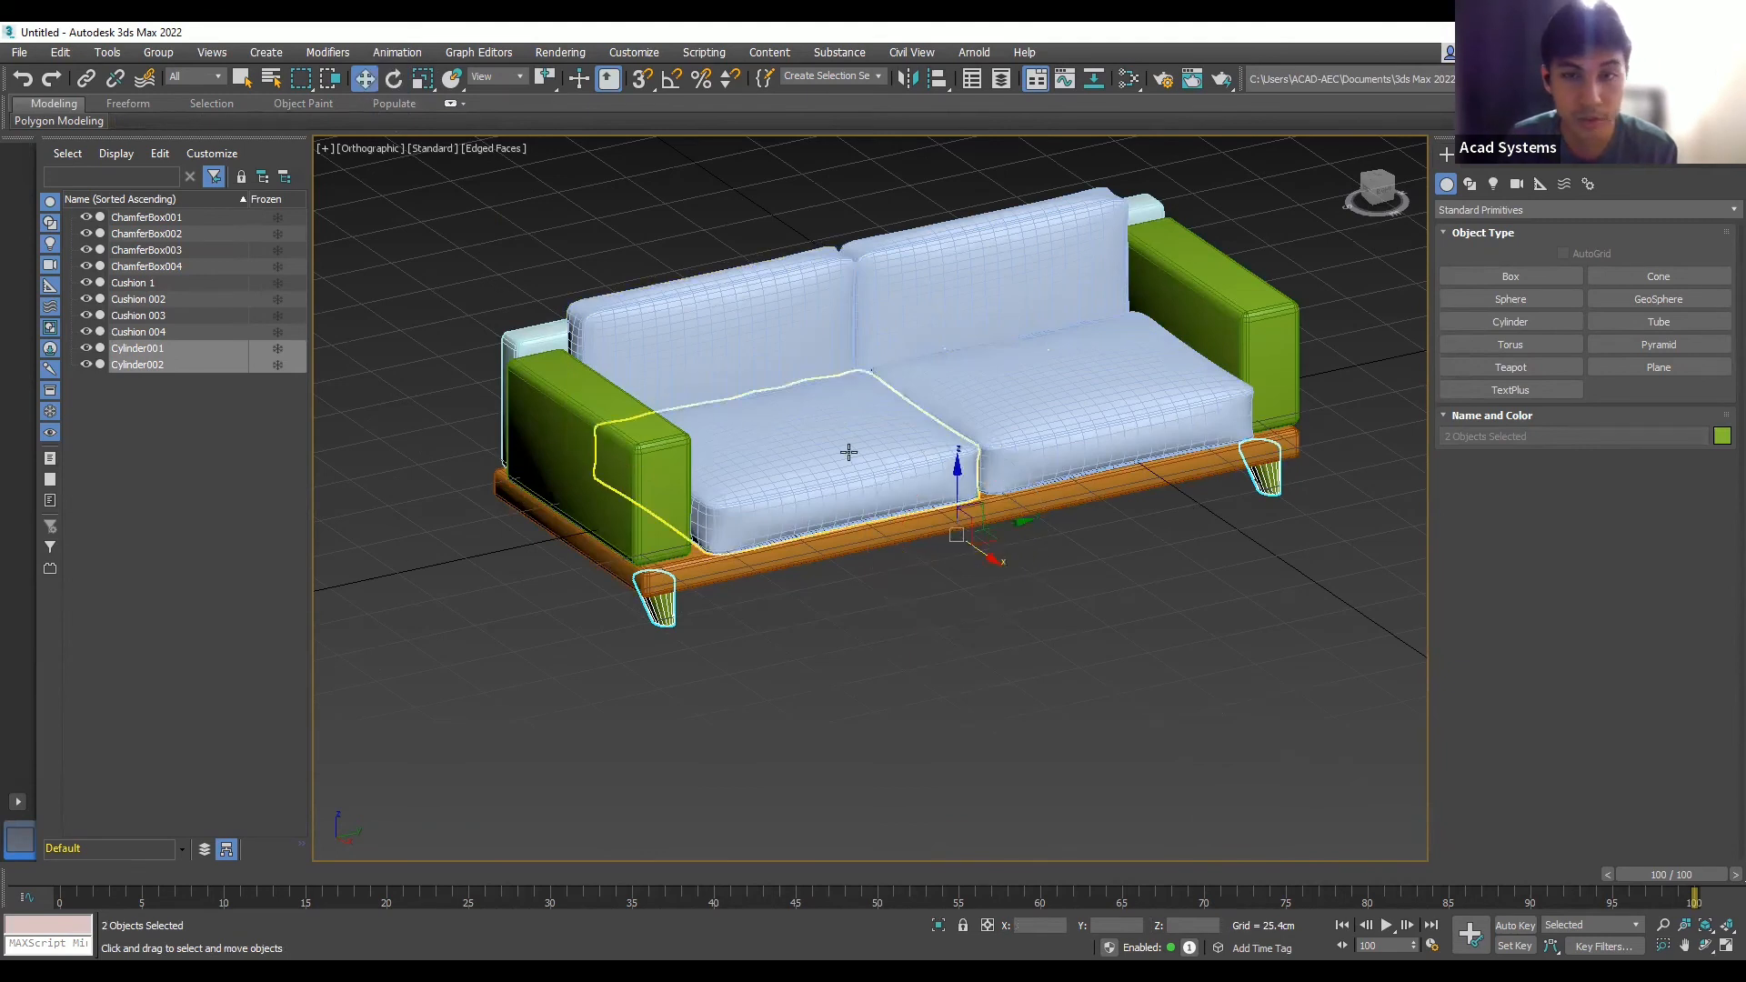
{"action": "left_click_drag", "start_coordinate": [980, 547], "coordinate": [850, 483]}
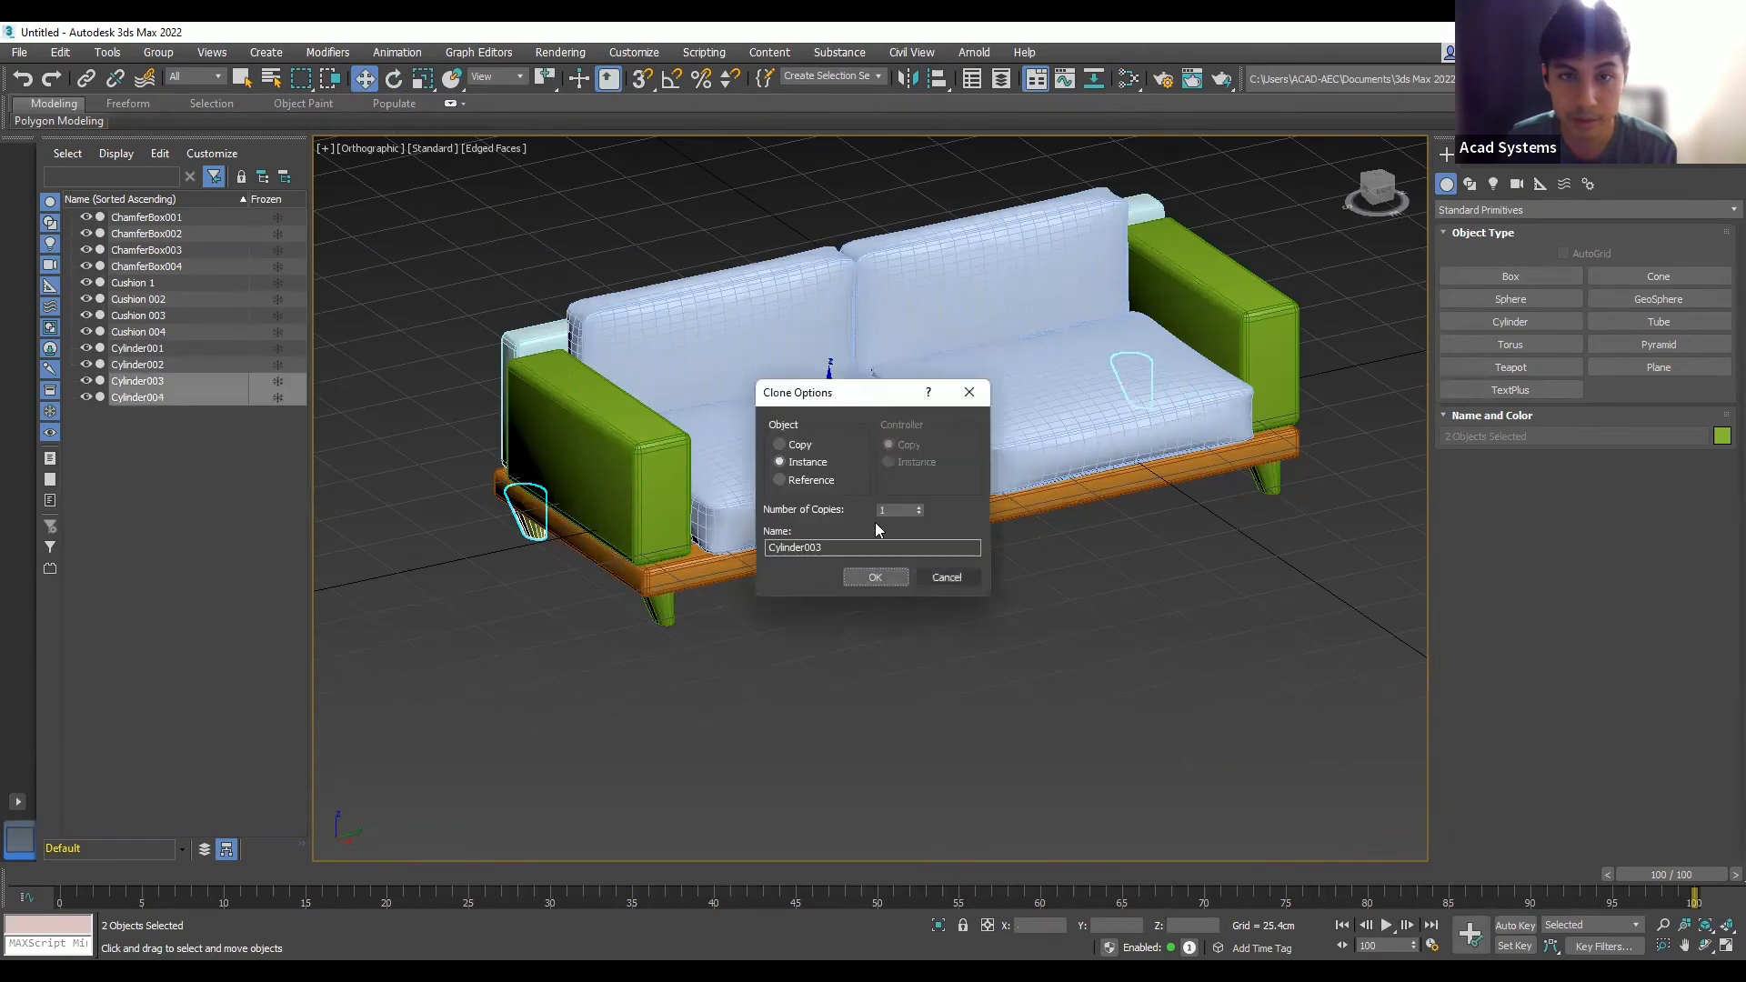
{"action": "left_click", "coordinate": [980, 666]}
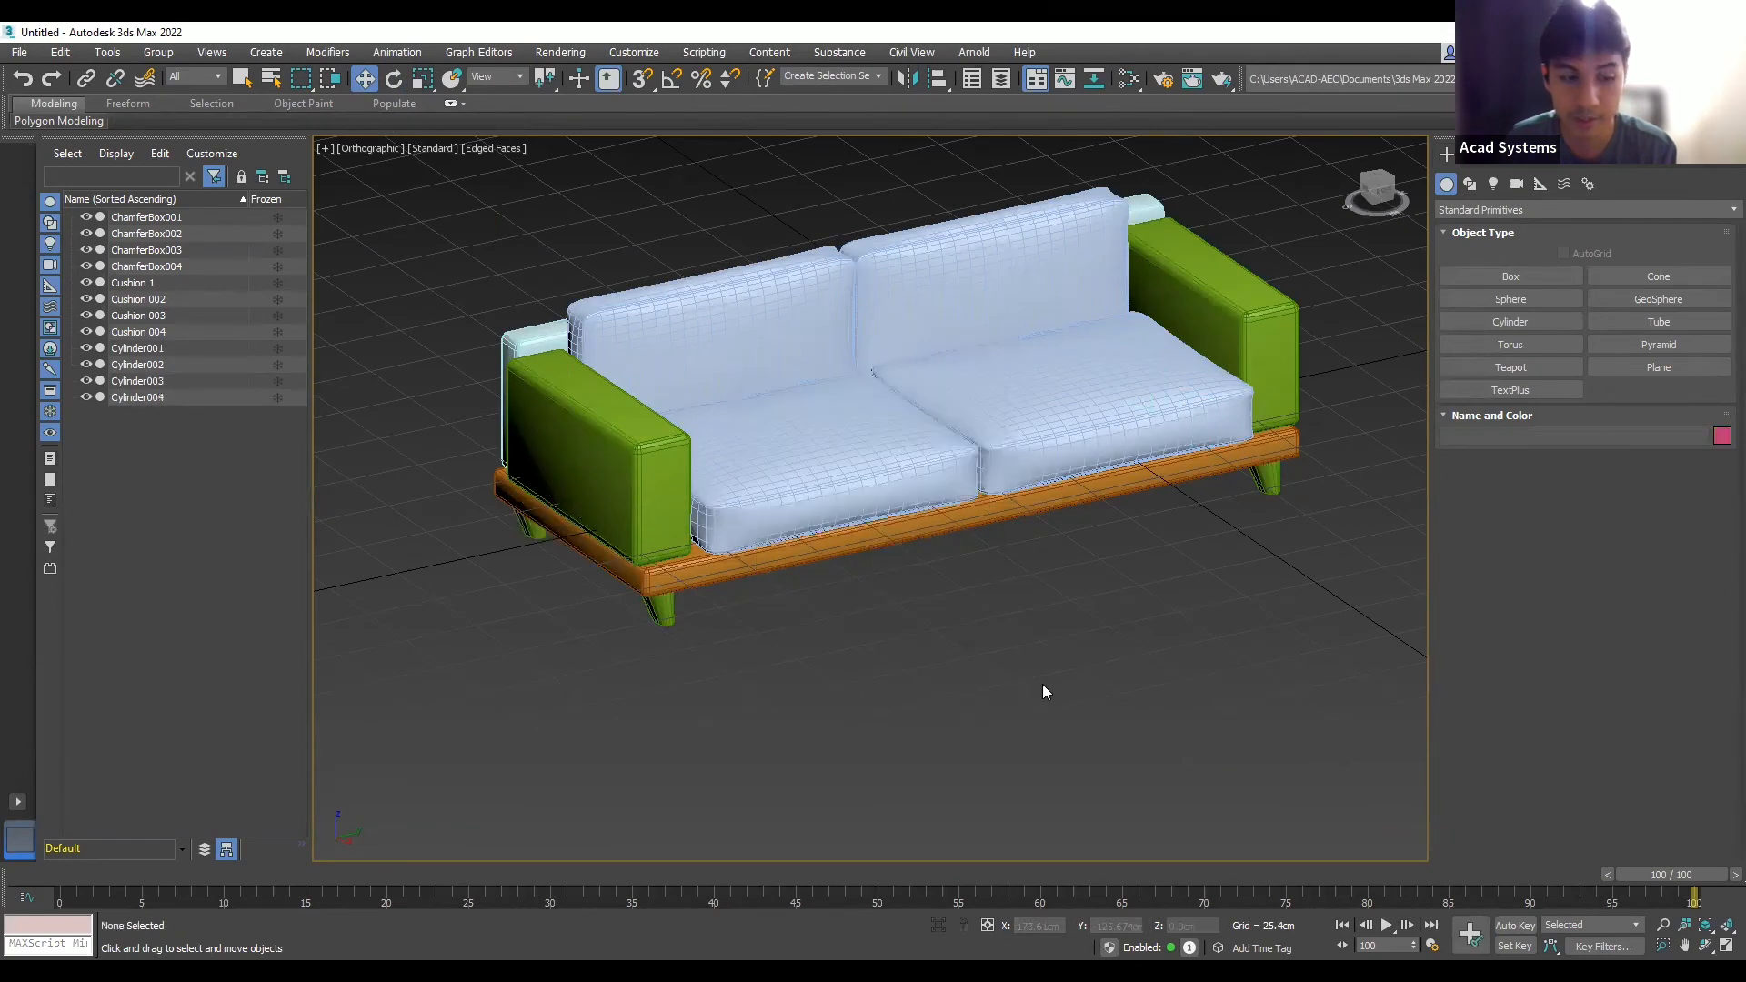
{"action": "mouse_move", "coordinate": [1034, 679]}
{"action": "middle_mouse_down"}
{"action": "mouse_move", "coordinate": [1011, 678]}
{"action": "mouse_move", "coordinate": [1001, 642]}
{"action": "mouse_move", "coordinate": [1000, 657]}
{"action": "mouse_move", "coordinate": [879, 638]}
{"action": "mouse_move", "coordinate": [1067, 604]}
{"action": "middle_mouse_up"}
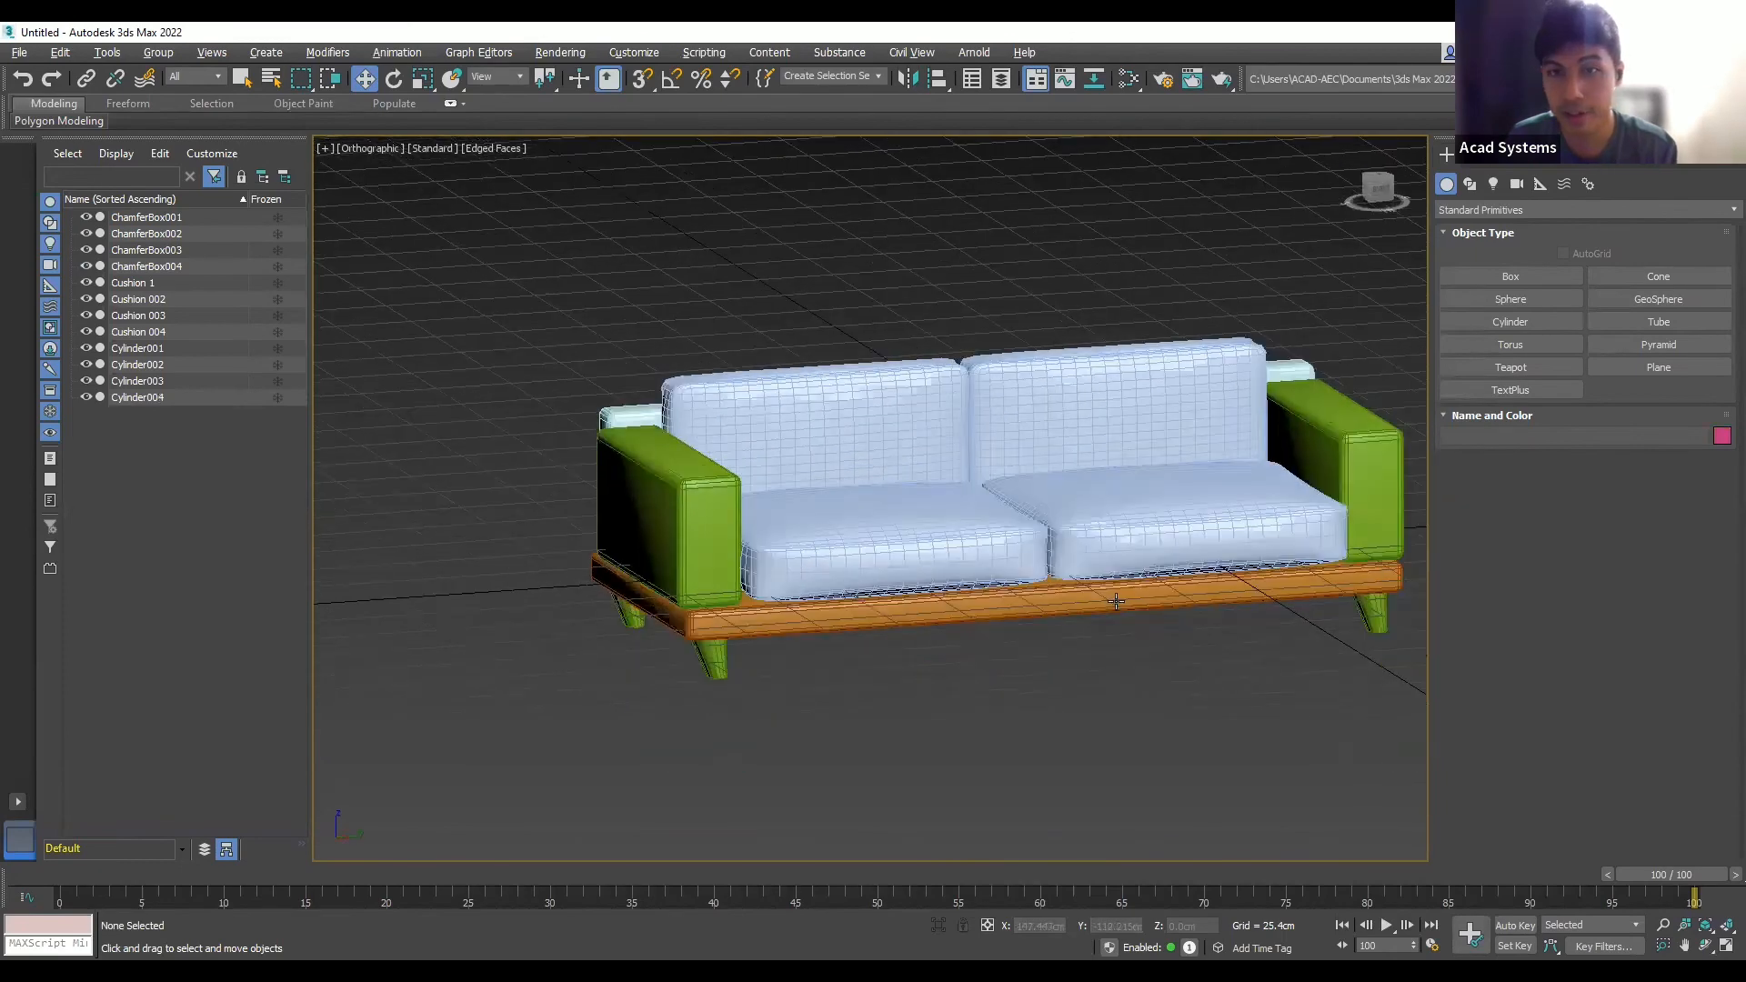
{"action": "scroll", "coordinate": [1120, 601], "scroll_direction": "down", "scroll_amount": 3}
{"action": "scroll", "coordinate": [1040, 515], "scroll_direction": "up", "scroll_amount": 3}
{"action": "scroll", "coordinate": [1183, 557], "scroll_direction": "down", "scroll_amount": 3}
{"action": "scroll", "coordinate": [1184, 557], "scroll_direction": "down", "scroll_amount": 3}
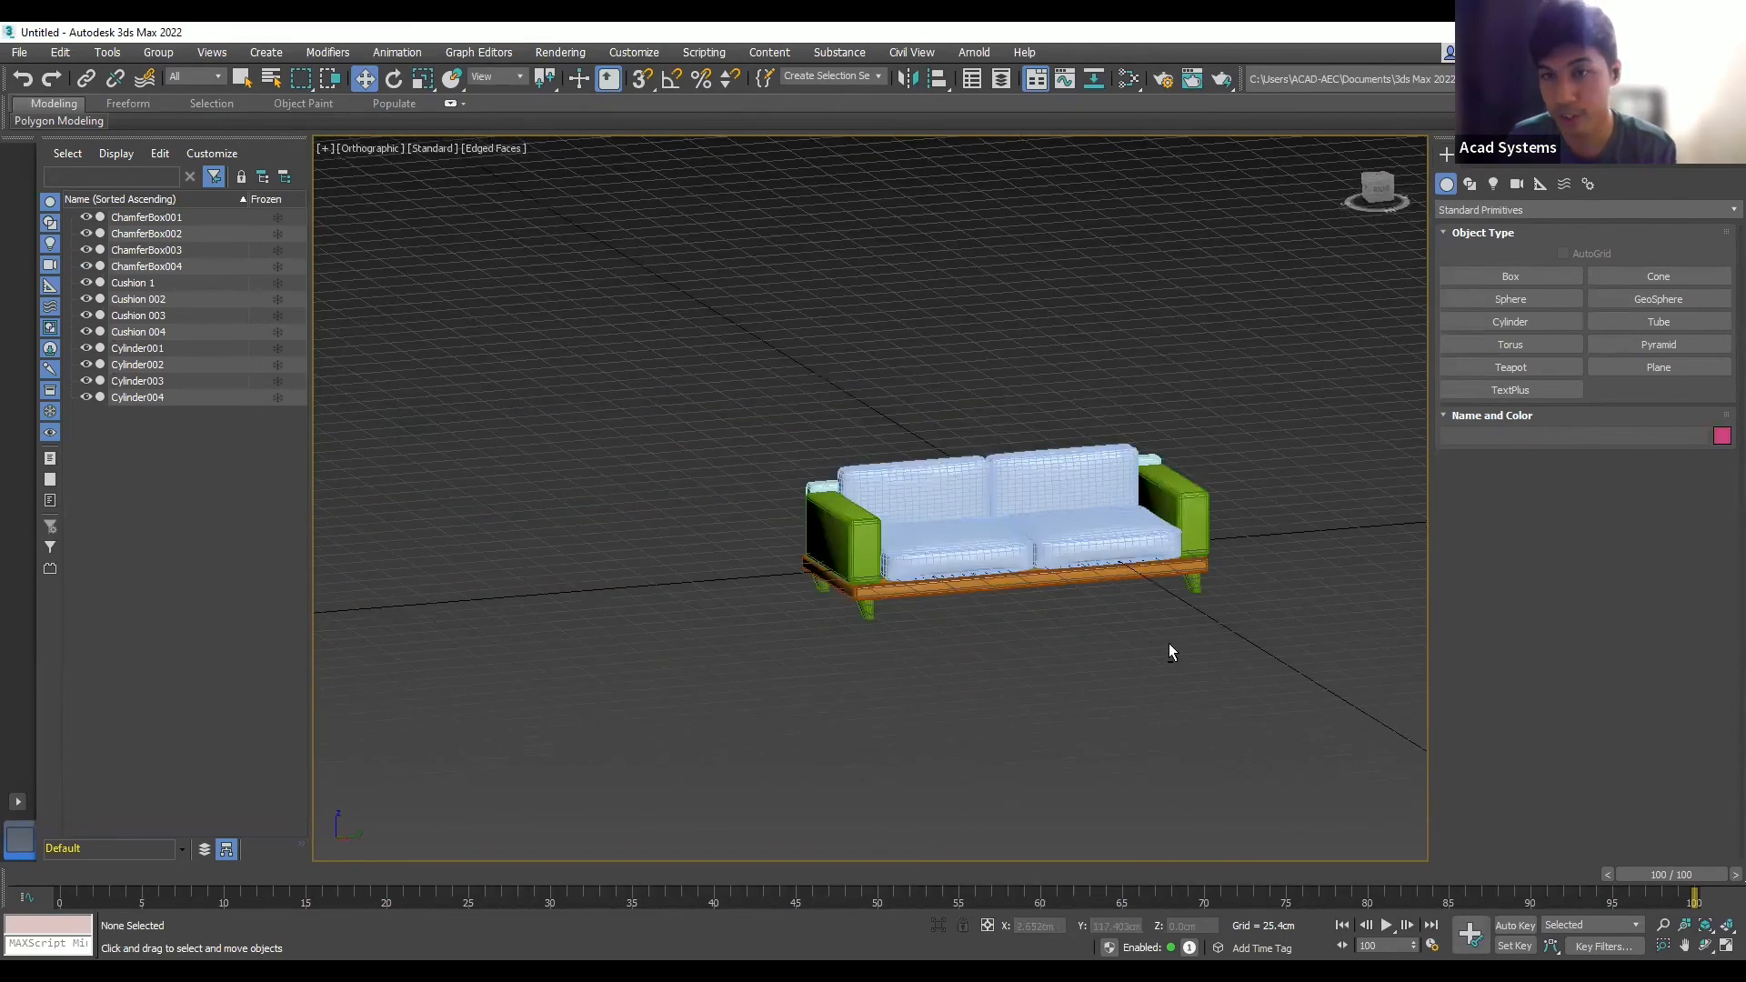
{"action": "scroll", "coordinate": [1170, 646], "scroll_direction": "up", "scroll_amount": 3}
{"action": "middle_click_drag", "start_coordinate": [1170, 659], "coordinate": [999, 579], "text": "alt"}
{"action": "scroll", "coordinate": [975, 537], "scroll_direction": "up", "scroll_amount": 5}
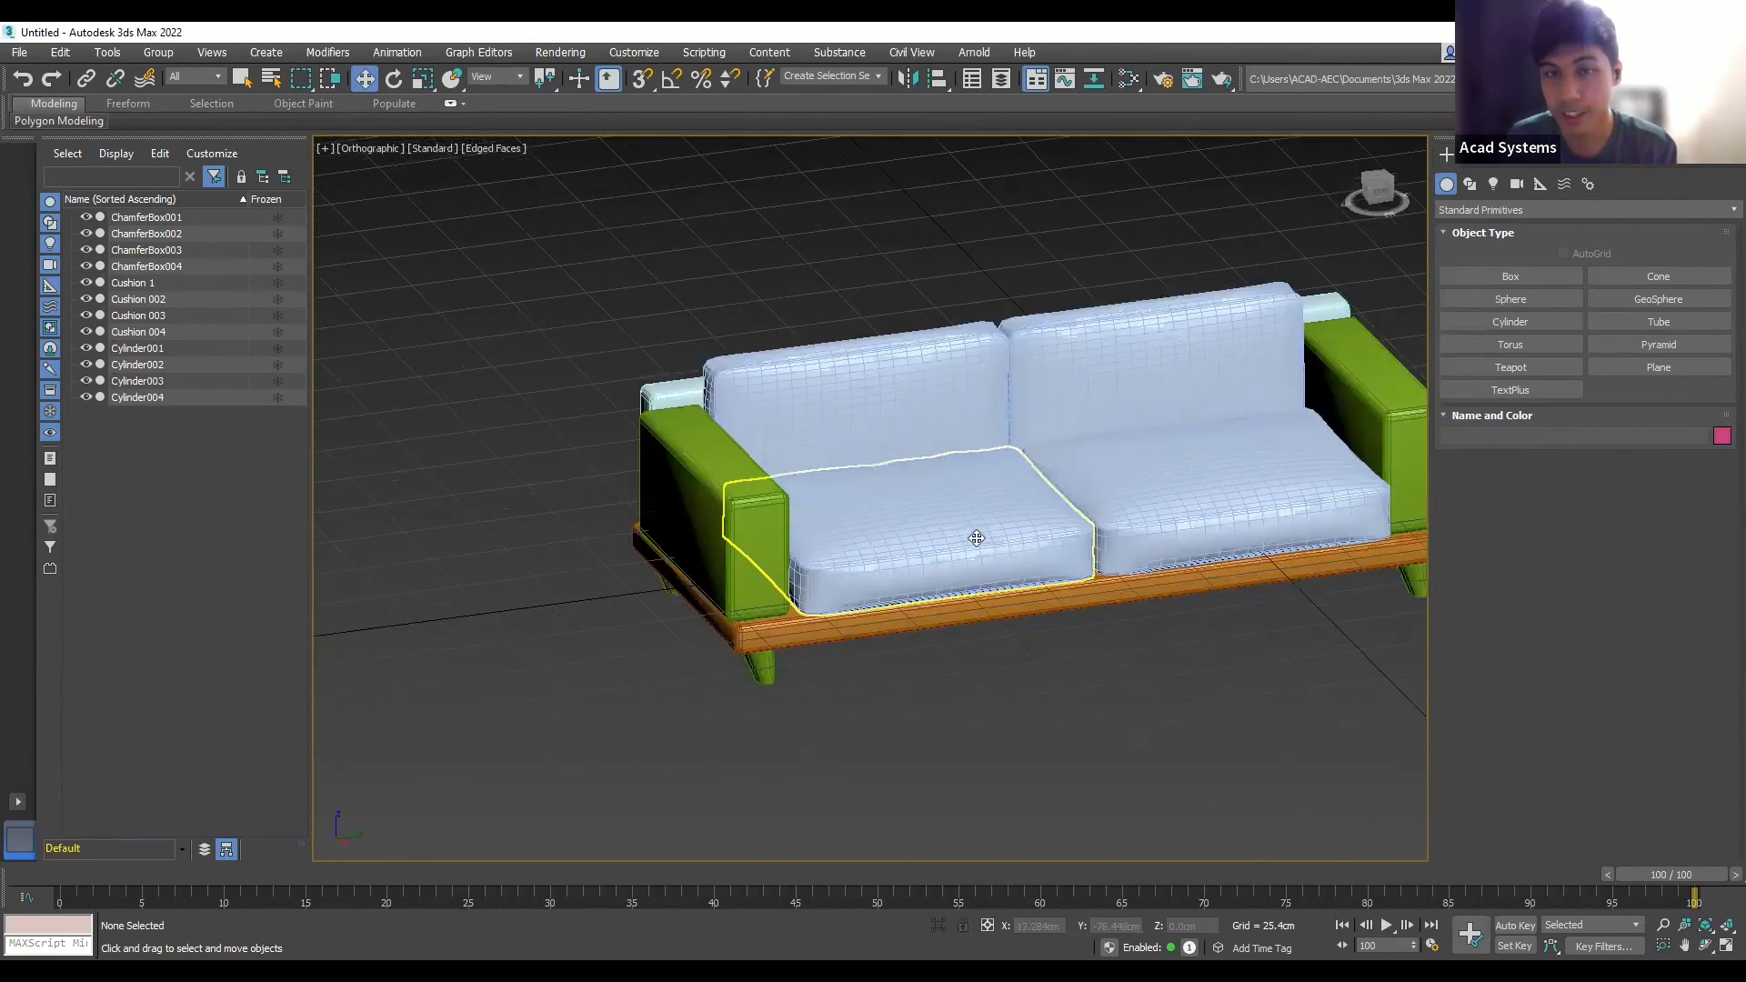
{"action": "left_click", "coordinate": [853, 579]}
{"action": "scroll", "coordinate": [850, 582], "scroll_direction": "down", "scroll_amount": 3}
{"action": "scroll", "coordinate": [729, 521], "scroll_direction": "up", "scroll_amount": 3}
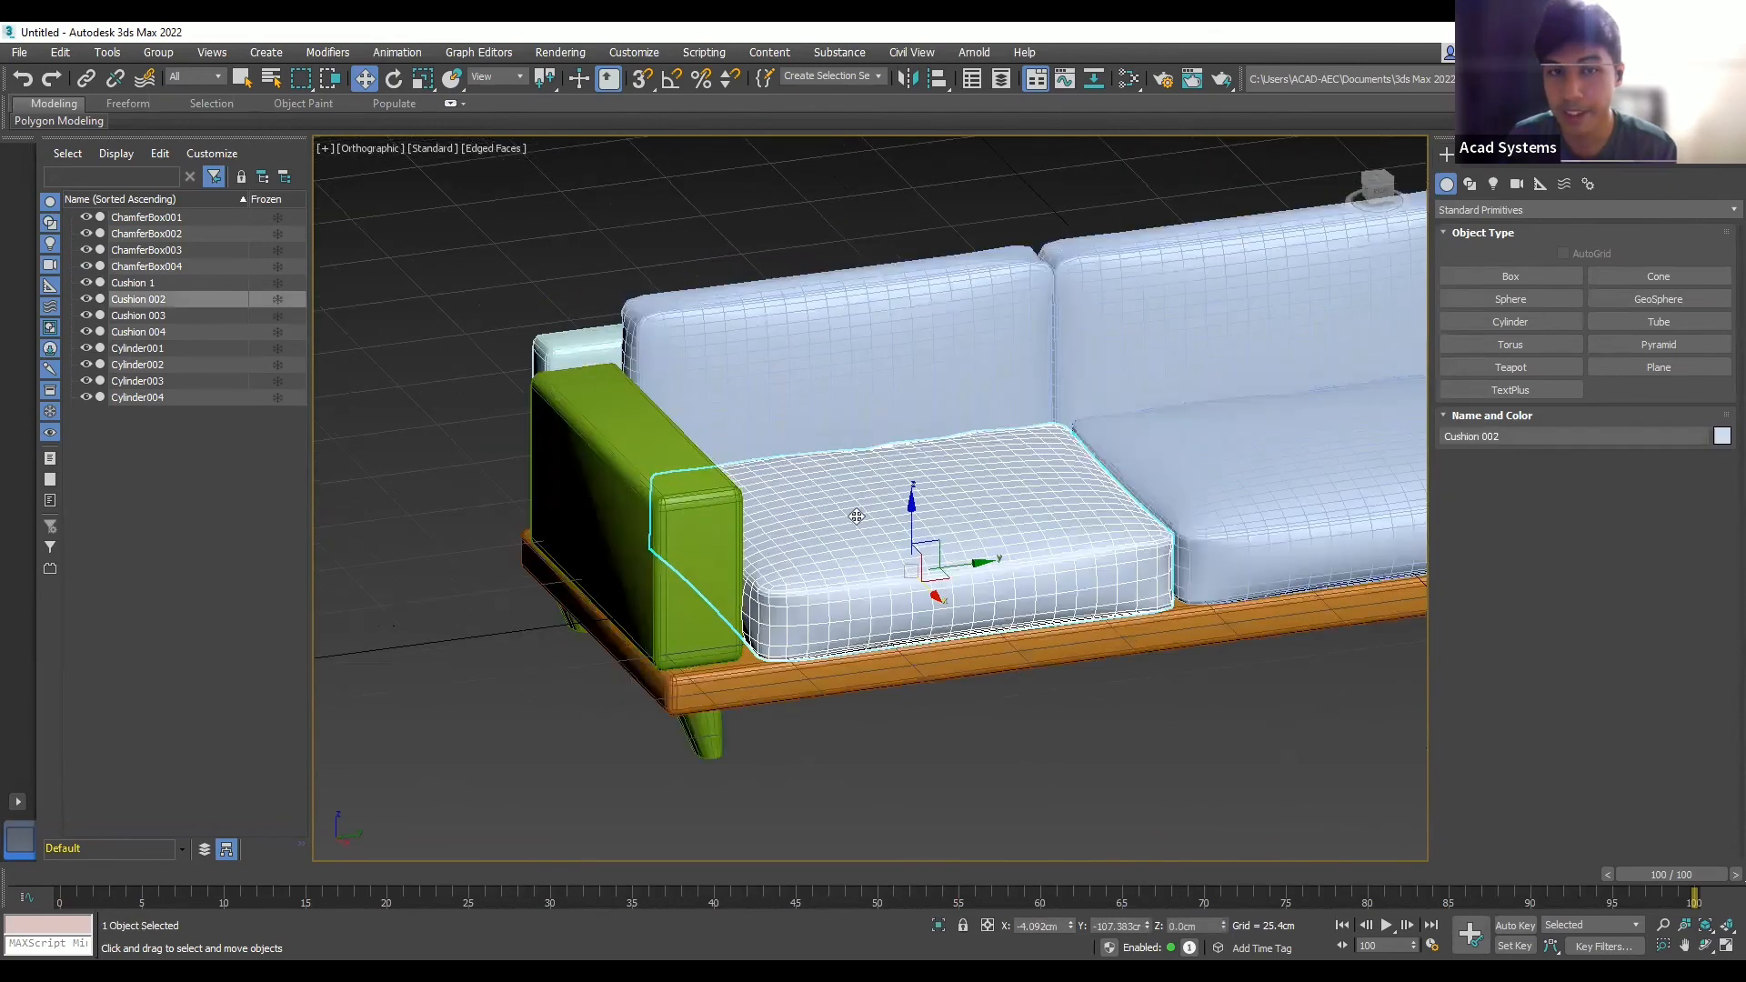
{"action": "left_click", "coordinate": [622, 424]}
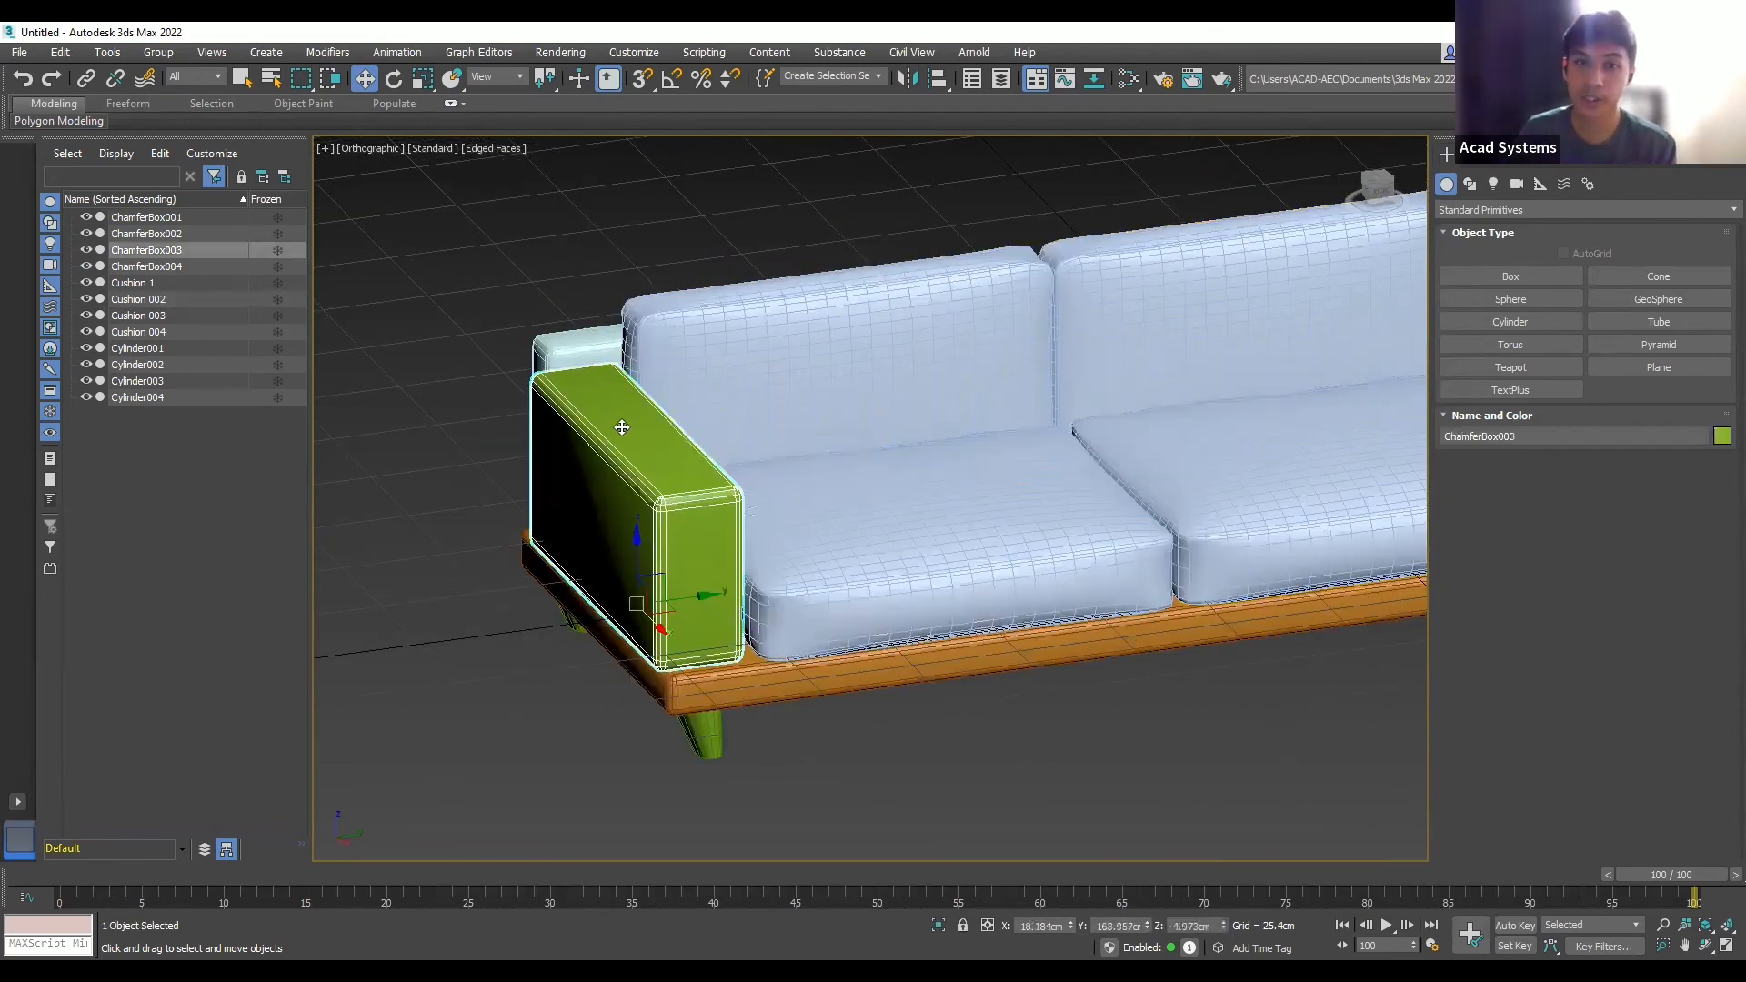
{"action": "left_click", "coordinate": [591, 344]}
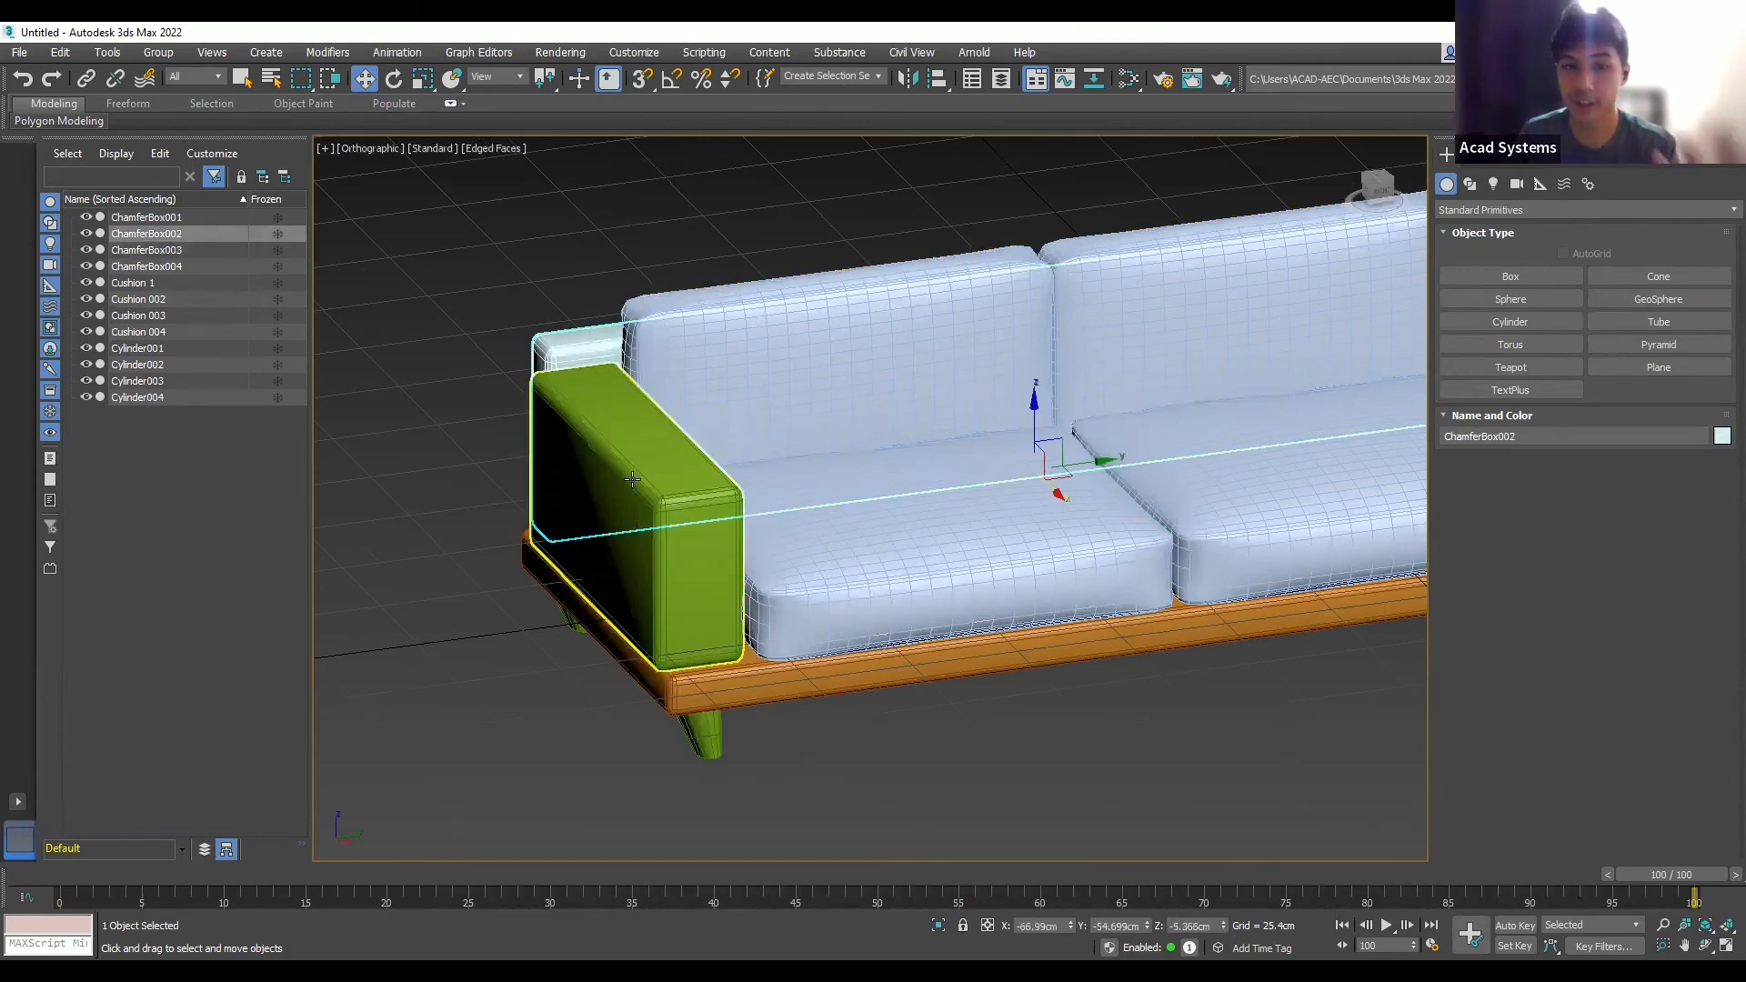
{"action": "scroll", "coordinate": [854, 566], "scroll_direction": "up", "scroll_amount": 3}
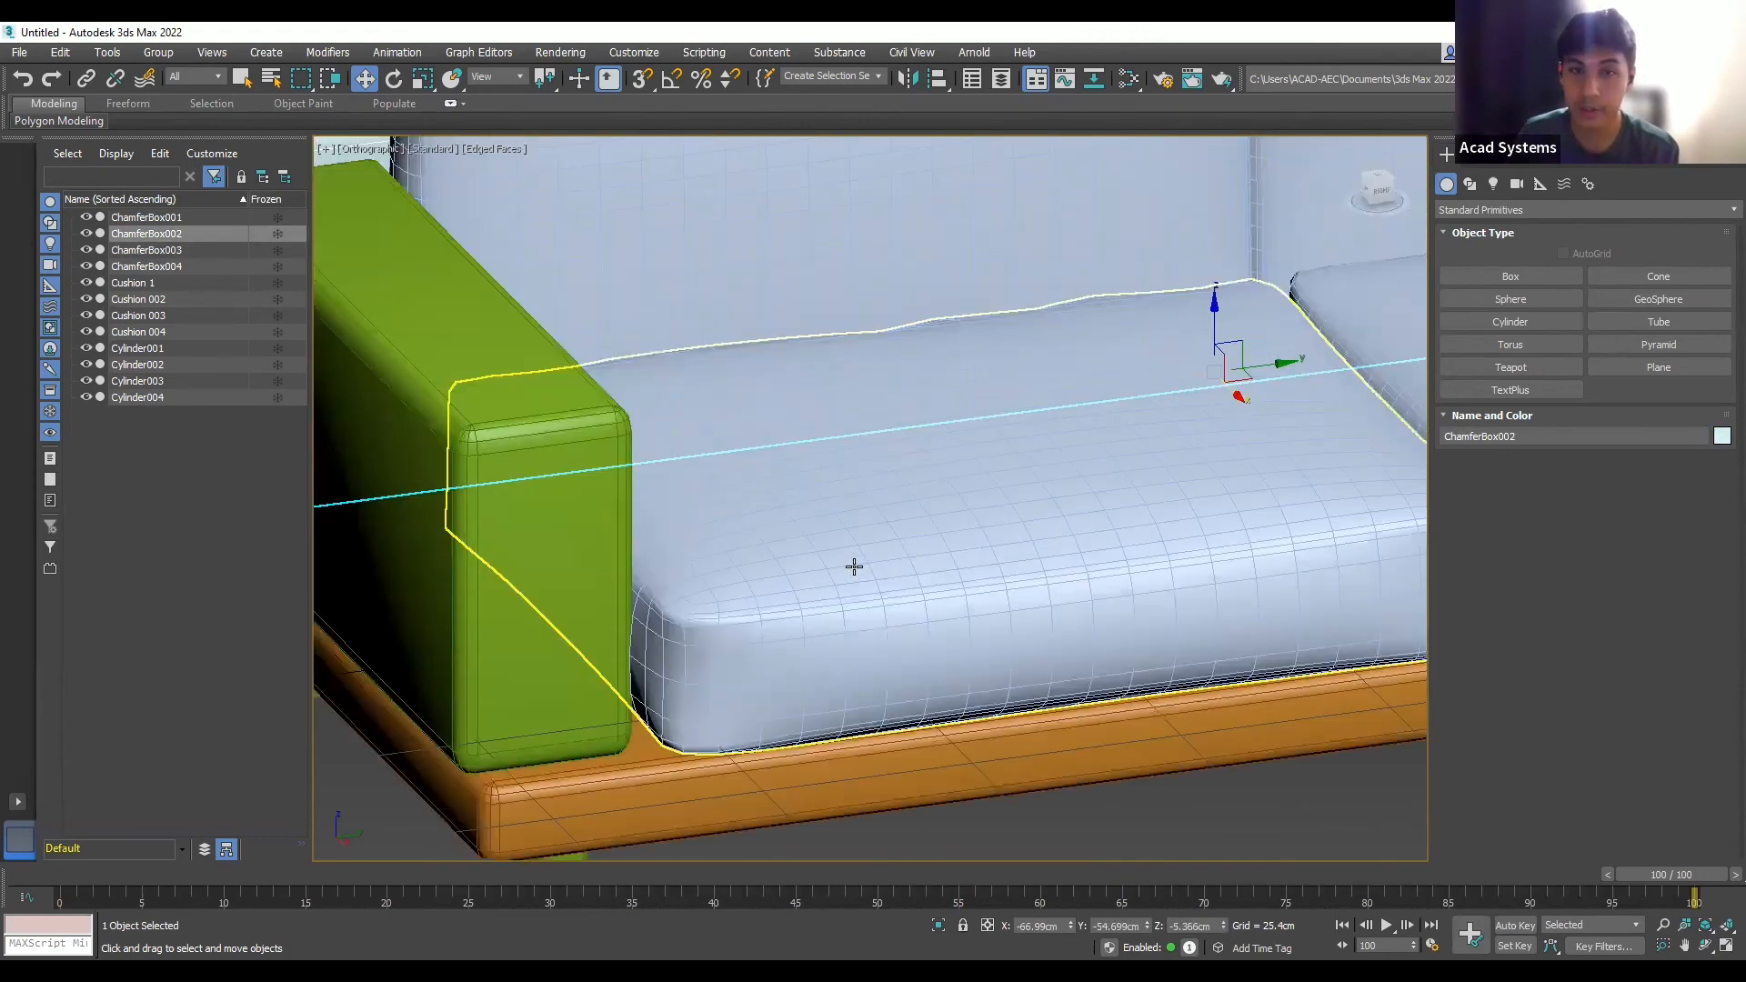
{"action": "scroll", "coordinate": [655, 394], "scroll_direction": "down", "scroll_amount": 5}
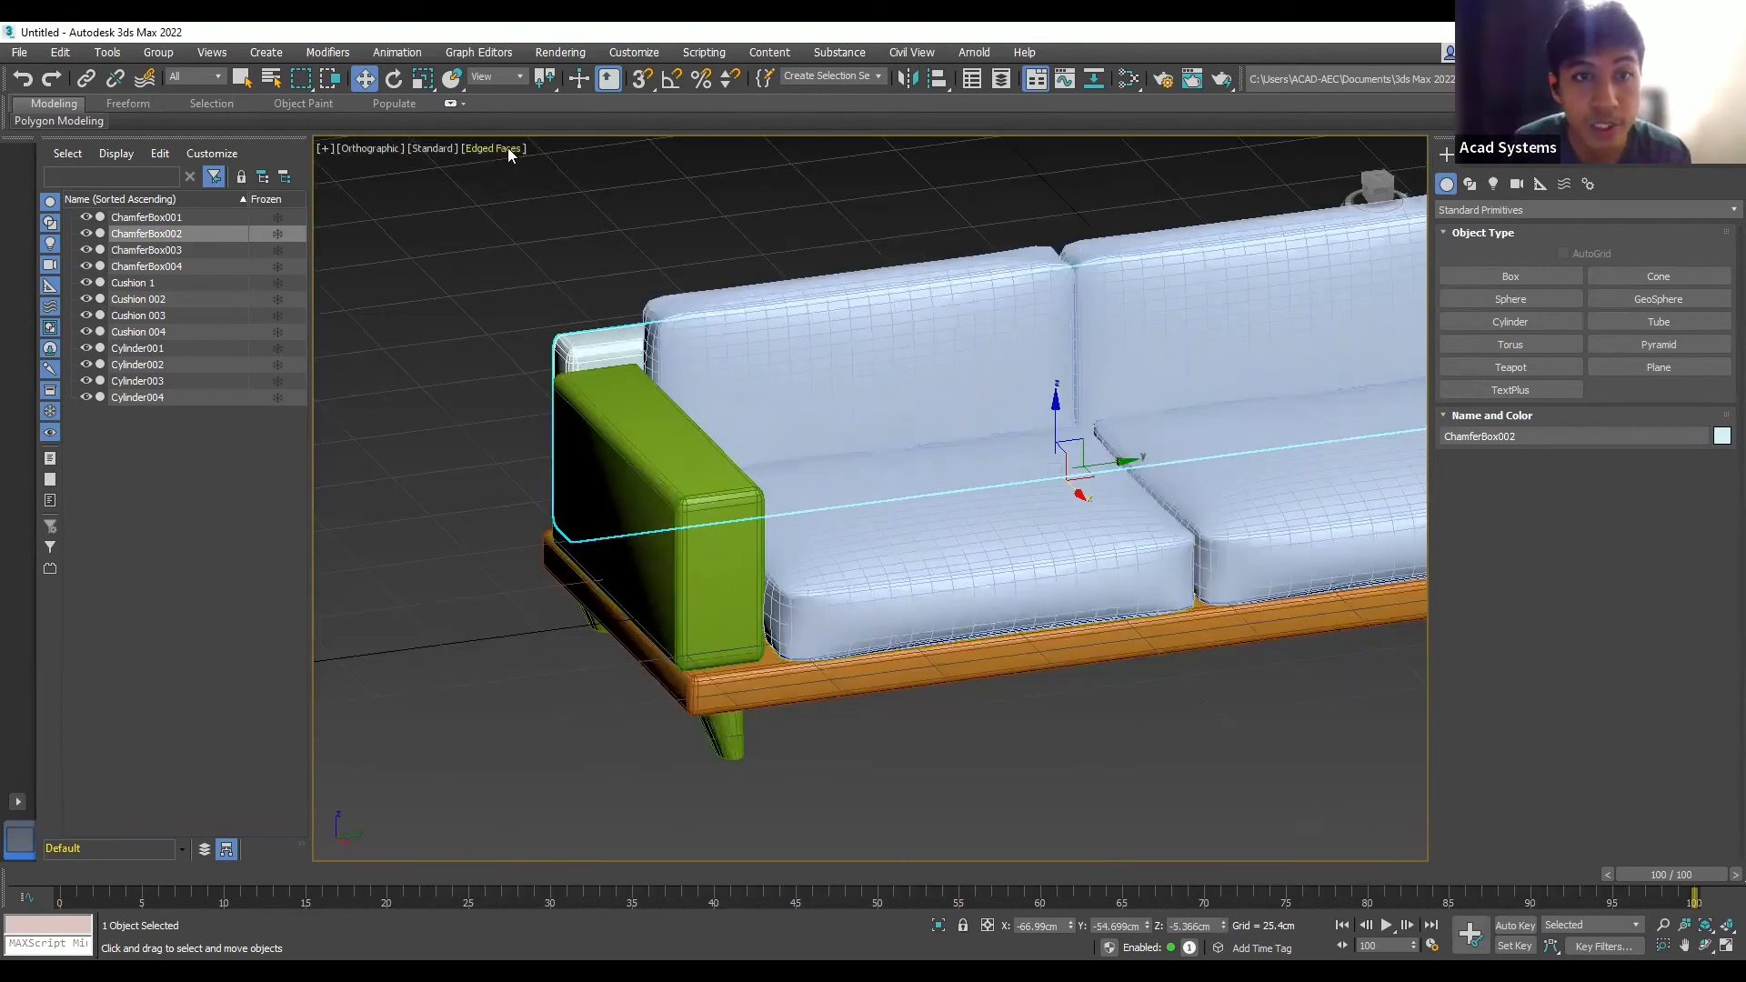
- Switch the viewport to Clay shading, hide Edged Faces with F4 and zoom extents
{"action": "left_click", "coordinate": [509, 154]}
{"action": "left_click", "coordinate": [651, 244]}
{"action": "left_click", "coordinate": [651, 244]}
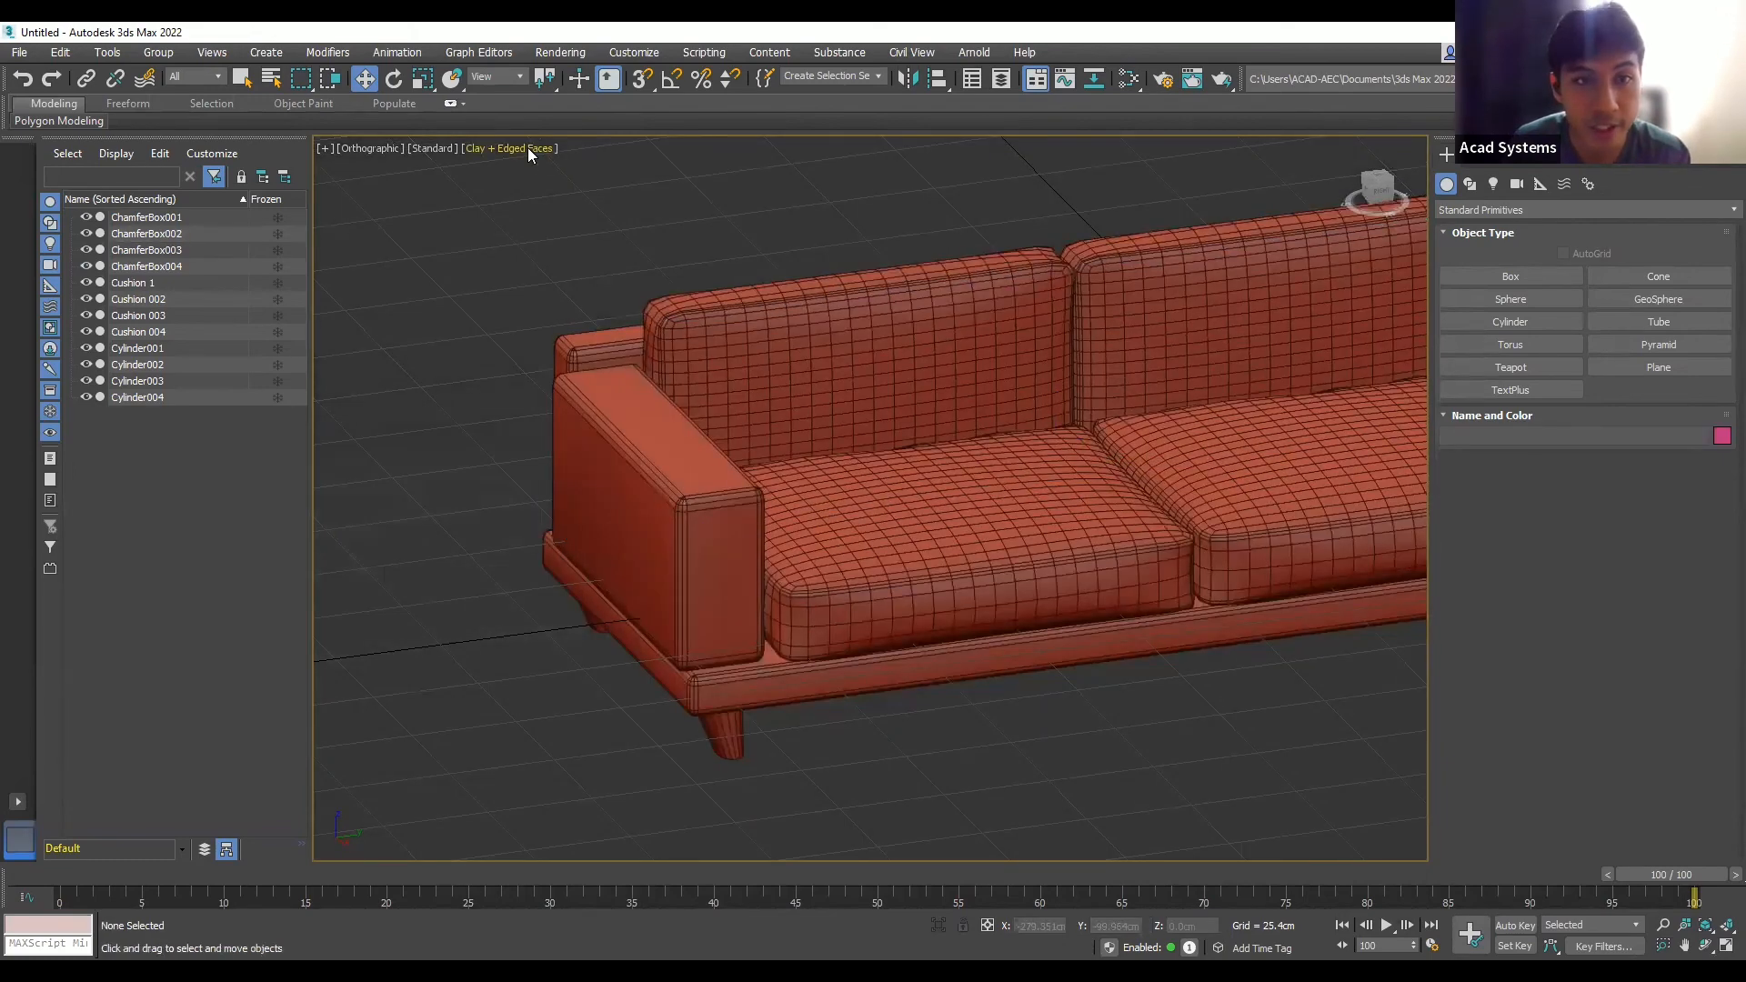
{"action": "key", "text": "z"}
{"action": "key", "text": "F4"}
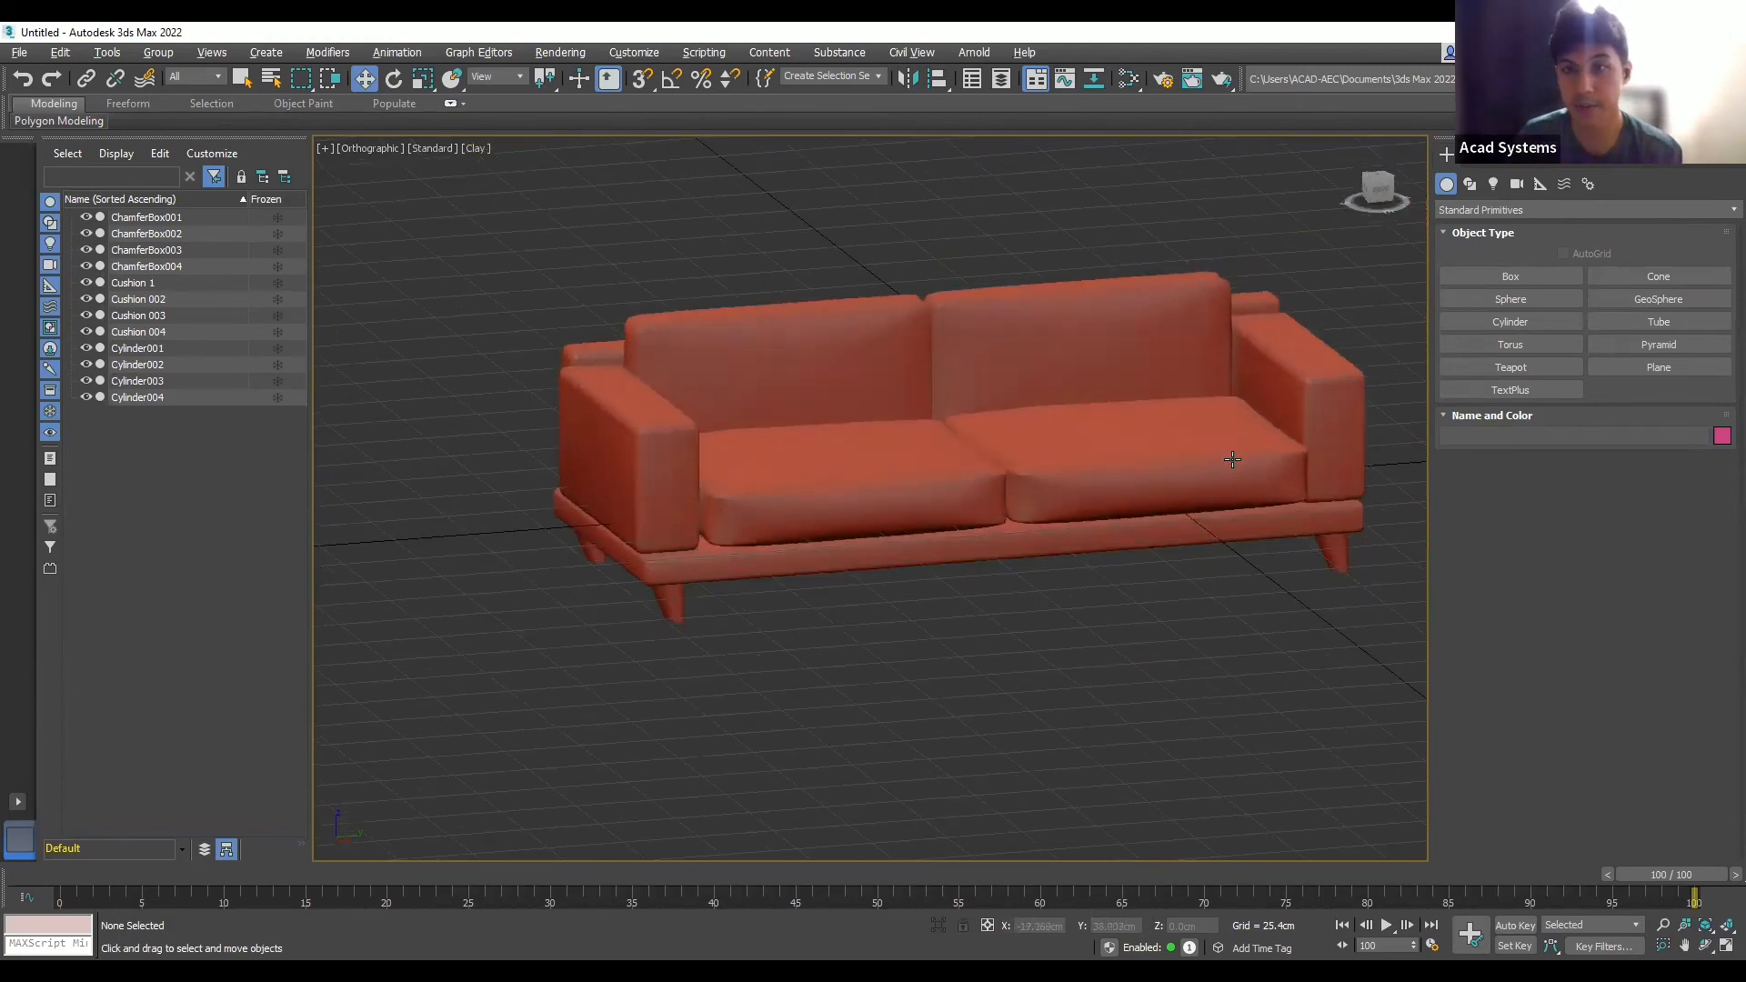
- Orbit around the finished sofa to review it, then bring up the Facebook Live browser page
{"action": "scroll", "coordinate": [1235, 400], "scroll_direction": "up", "scroll_amount": 5}
{"action": "scroll", "coordinate": [1235, 400], "scroll_direction": "down", "scroll_amount": 5}
{"action": "middle_click_drag", "start_coordinate": [1234, 399], "coordinate": [1205, 370], "text": "alt"}
{"action": "scroll", "coordinate": [1206, 370], "scroll_direction": "up", "scroll_amount": 3}
{"action": "scroll", "coordinate": [1091, 307], "scroll_direction": "down", "scroll_amount": 4}
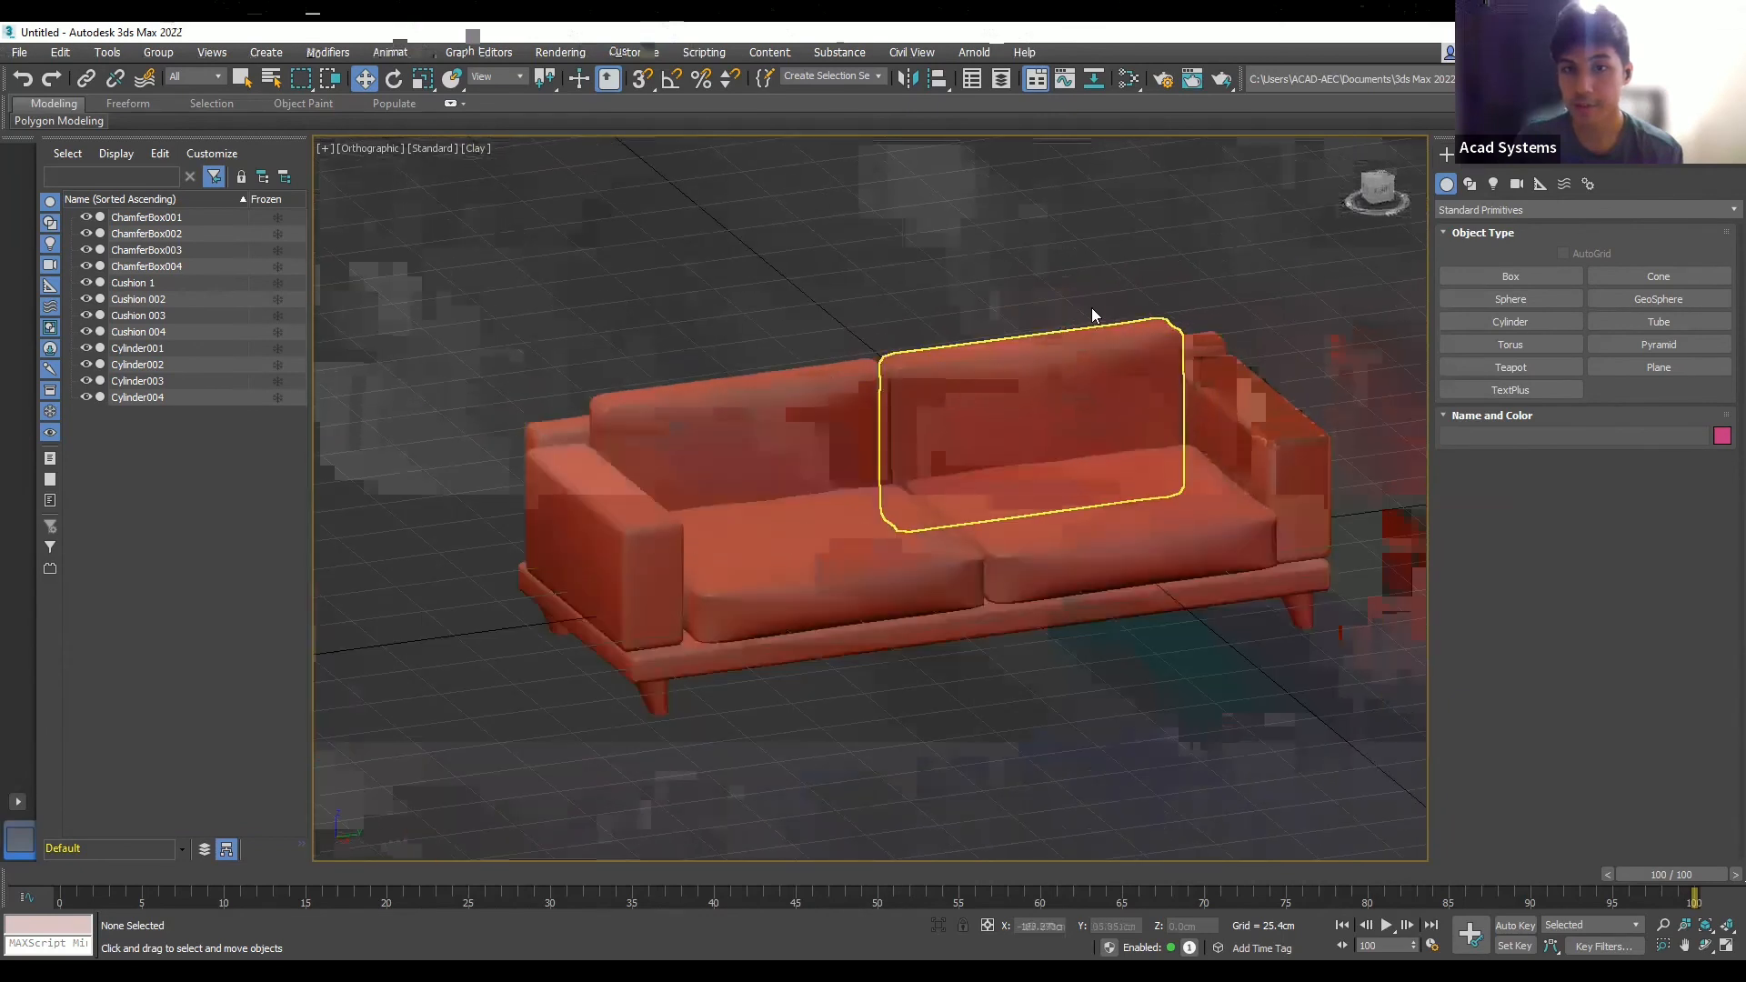
{"action": "scroll", "coordinate": [1053, 273], "scroll_direction": "up", "scroll_amount": 2}
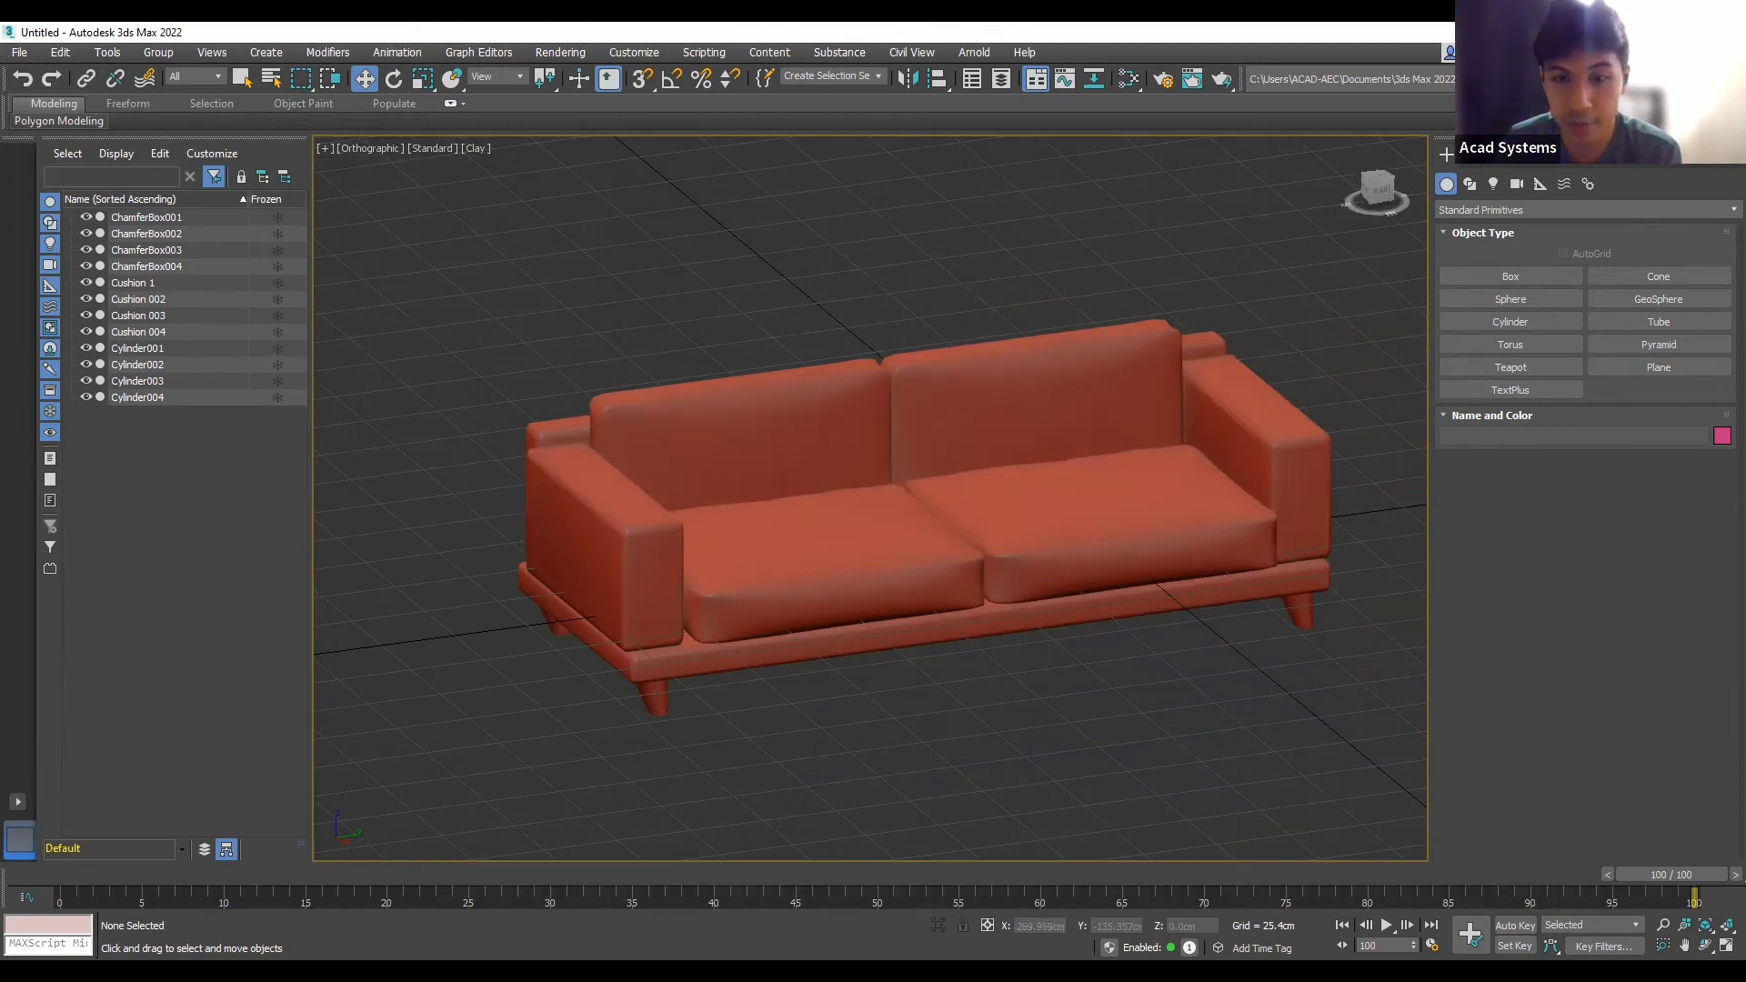
{"action": "left_click", "coordinate": [1180, 829]}
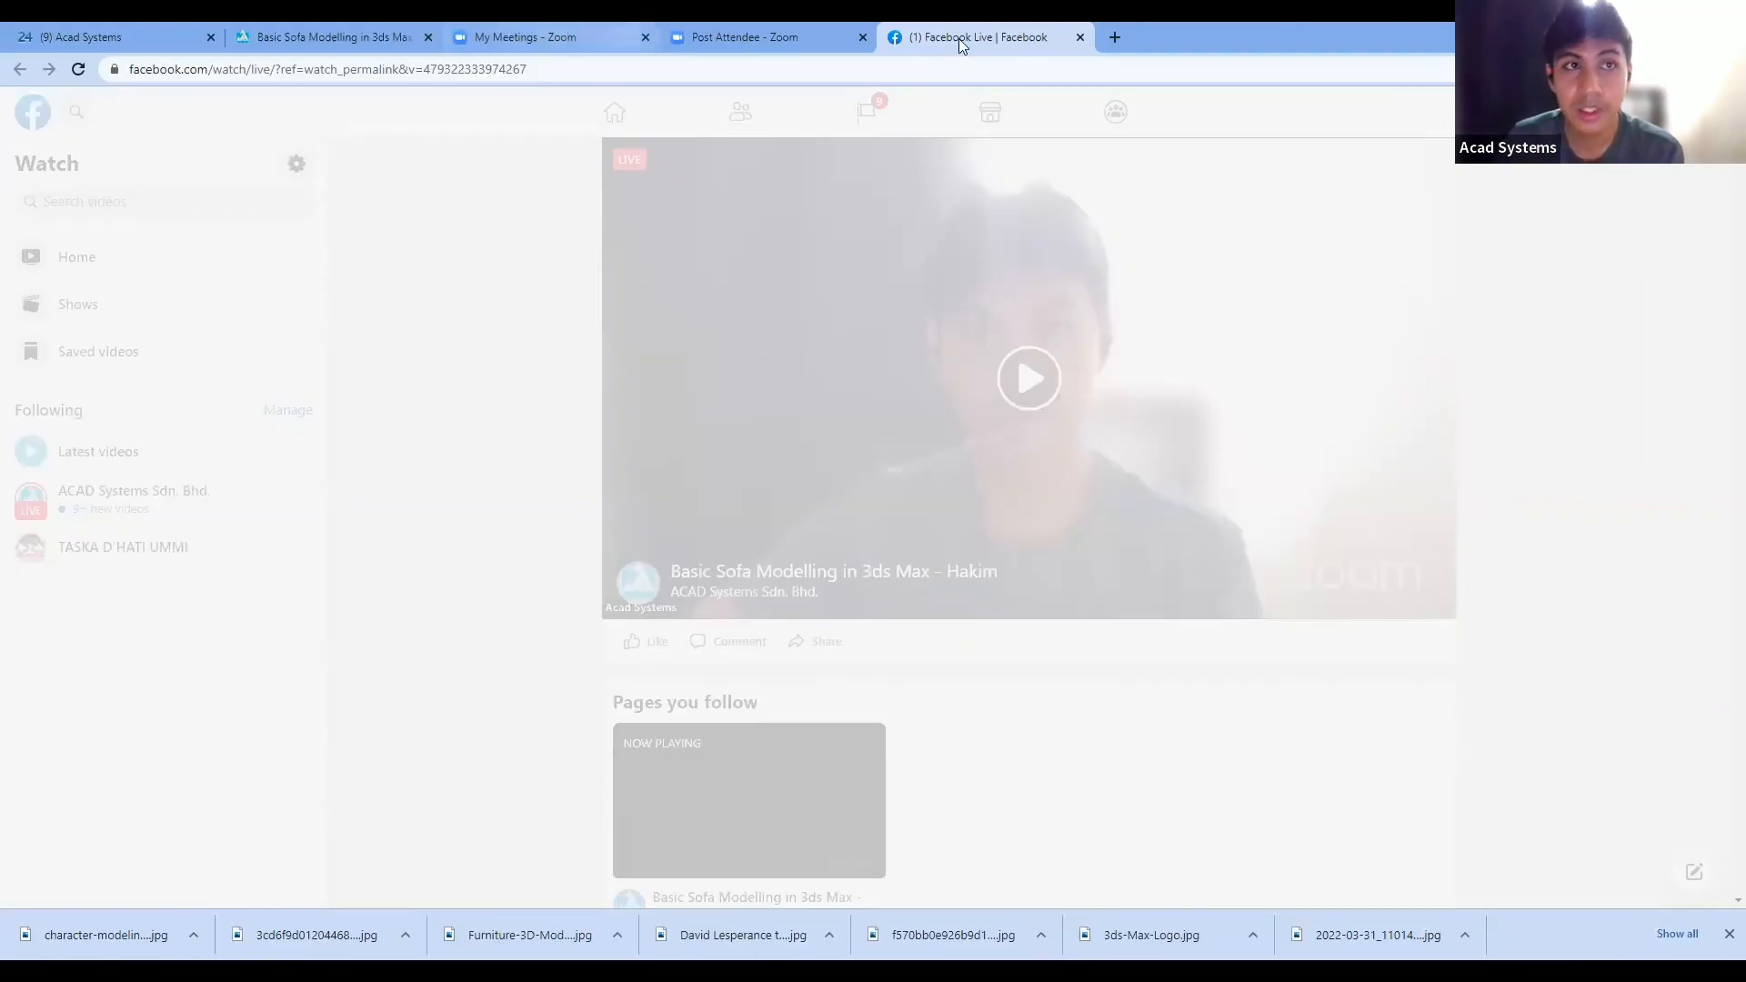
- Open acadsystems.com in a new Chrome tab and glance over the homepage
{"action": "left_click", "coordinate": [1115, 38]}
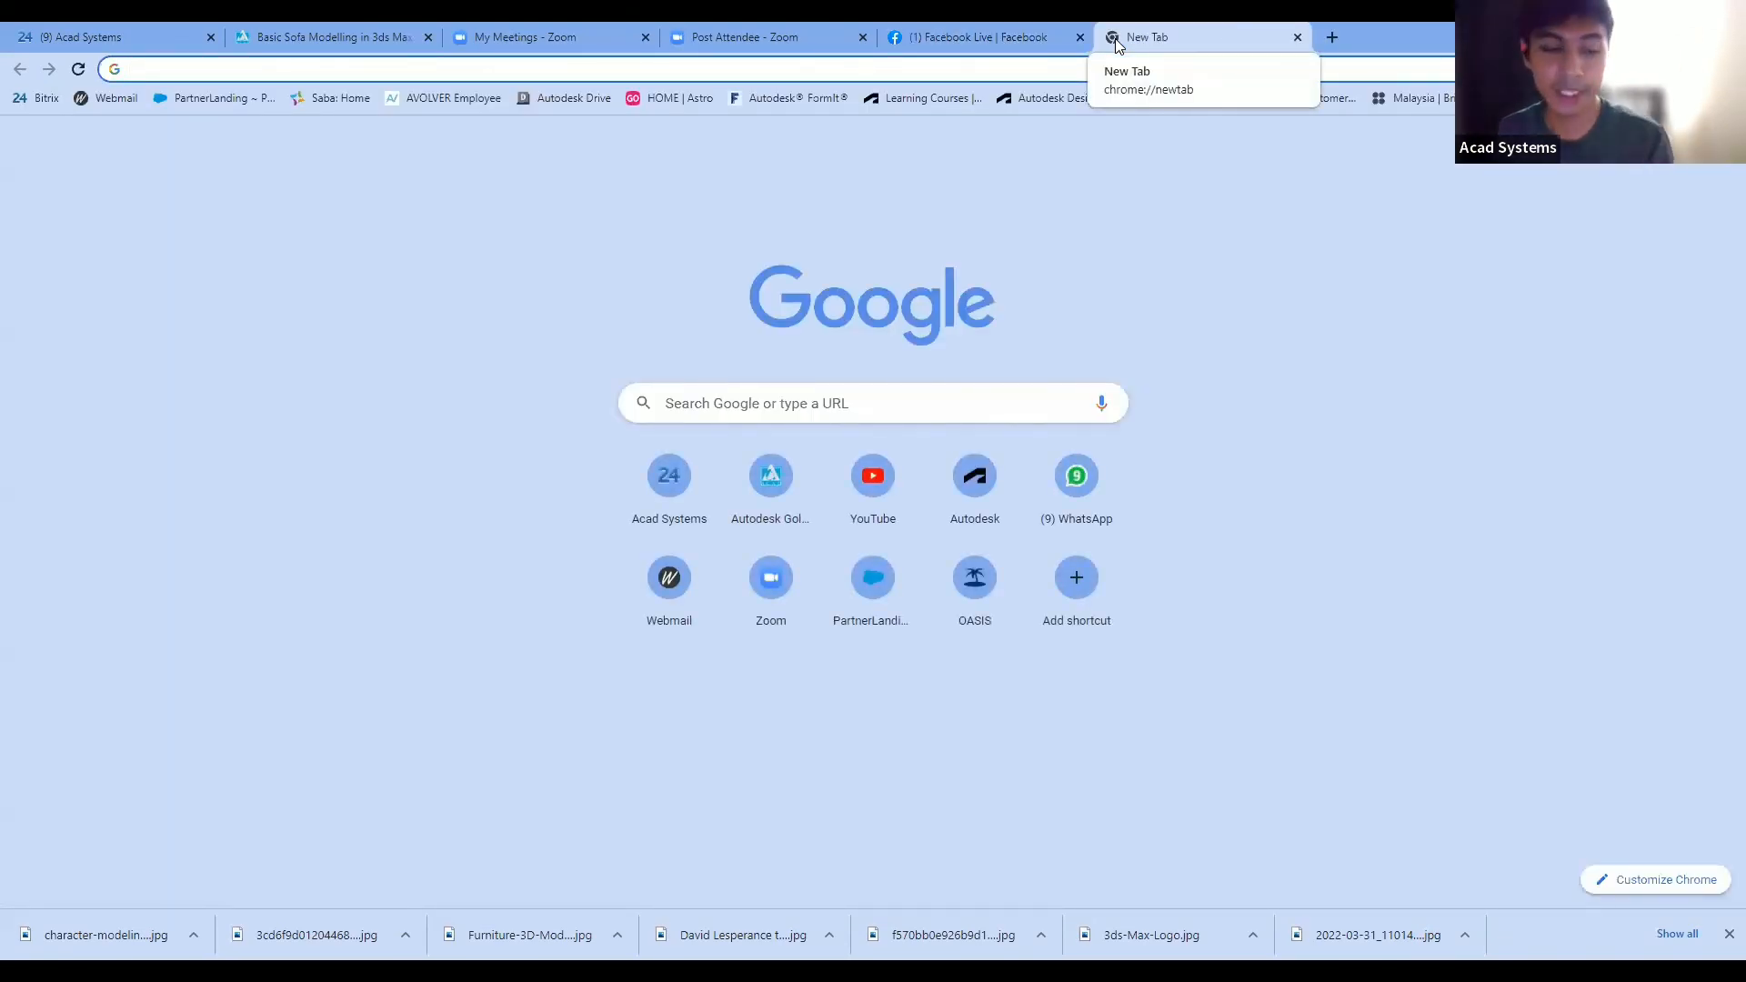
{"action": "type", "text": "acadsystems.com"}
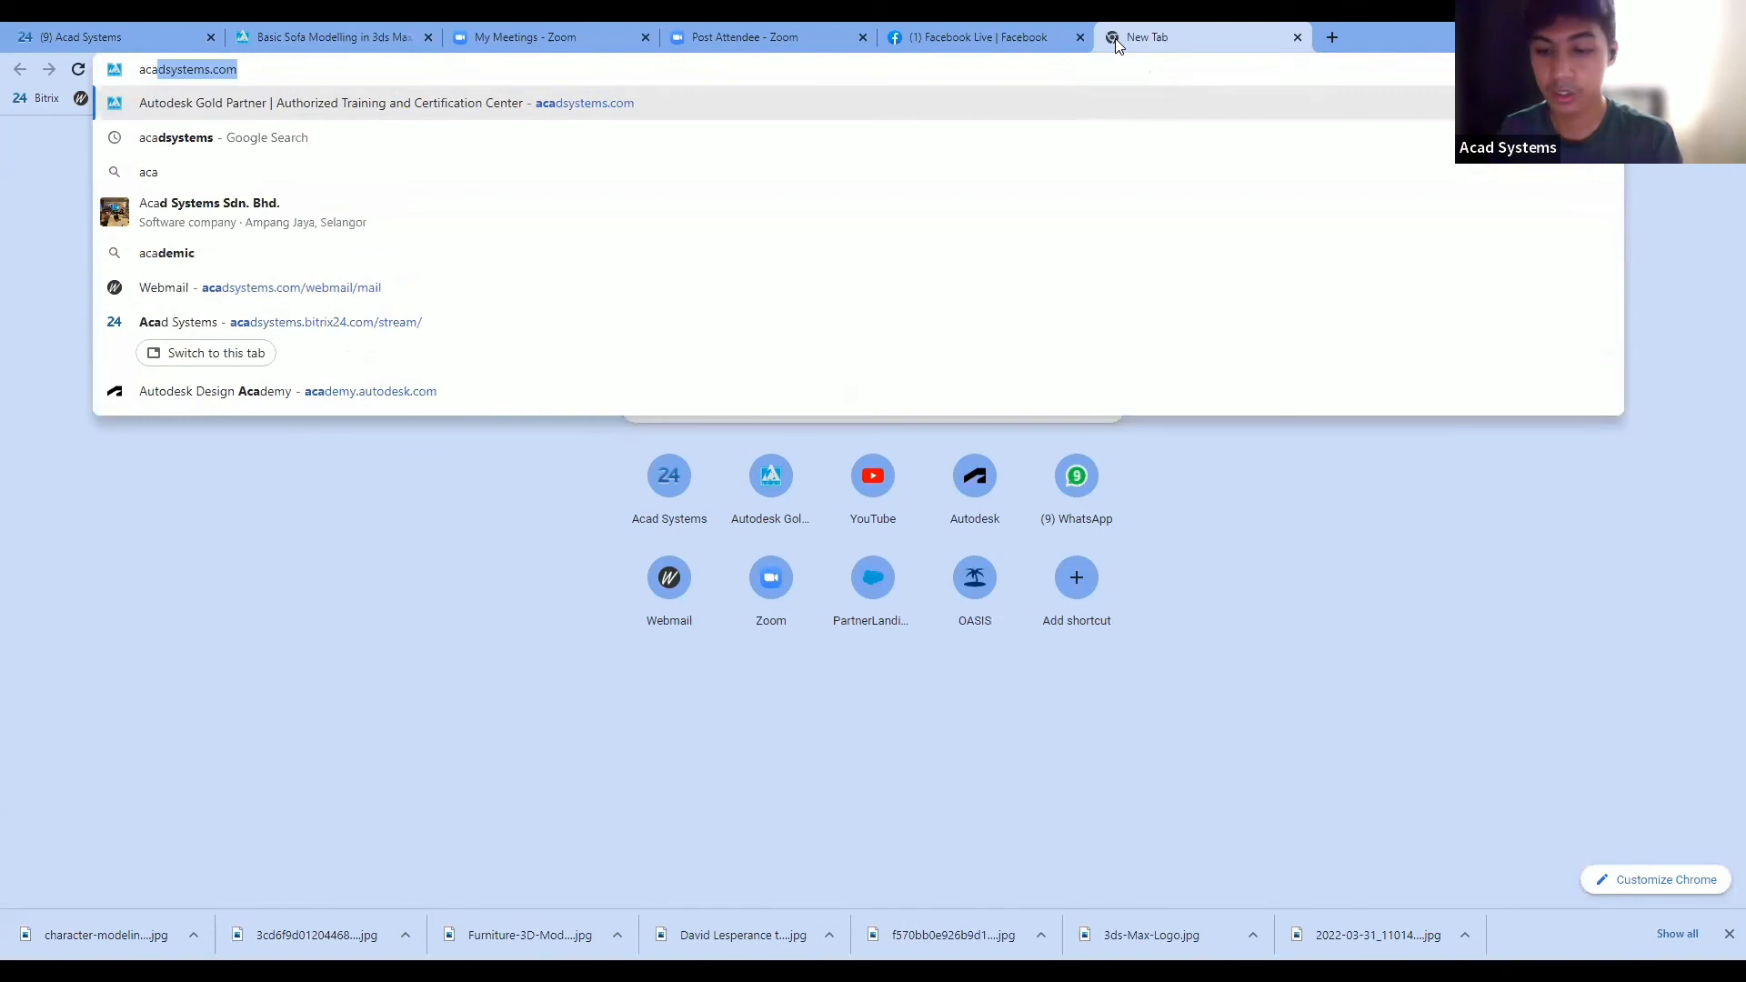
{"action": "key", "text": "Return"}
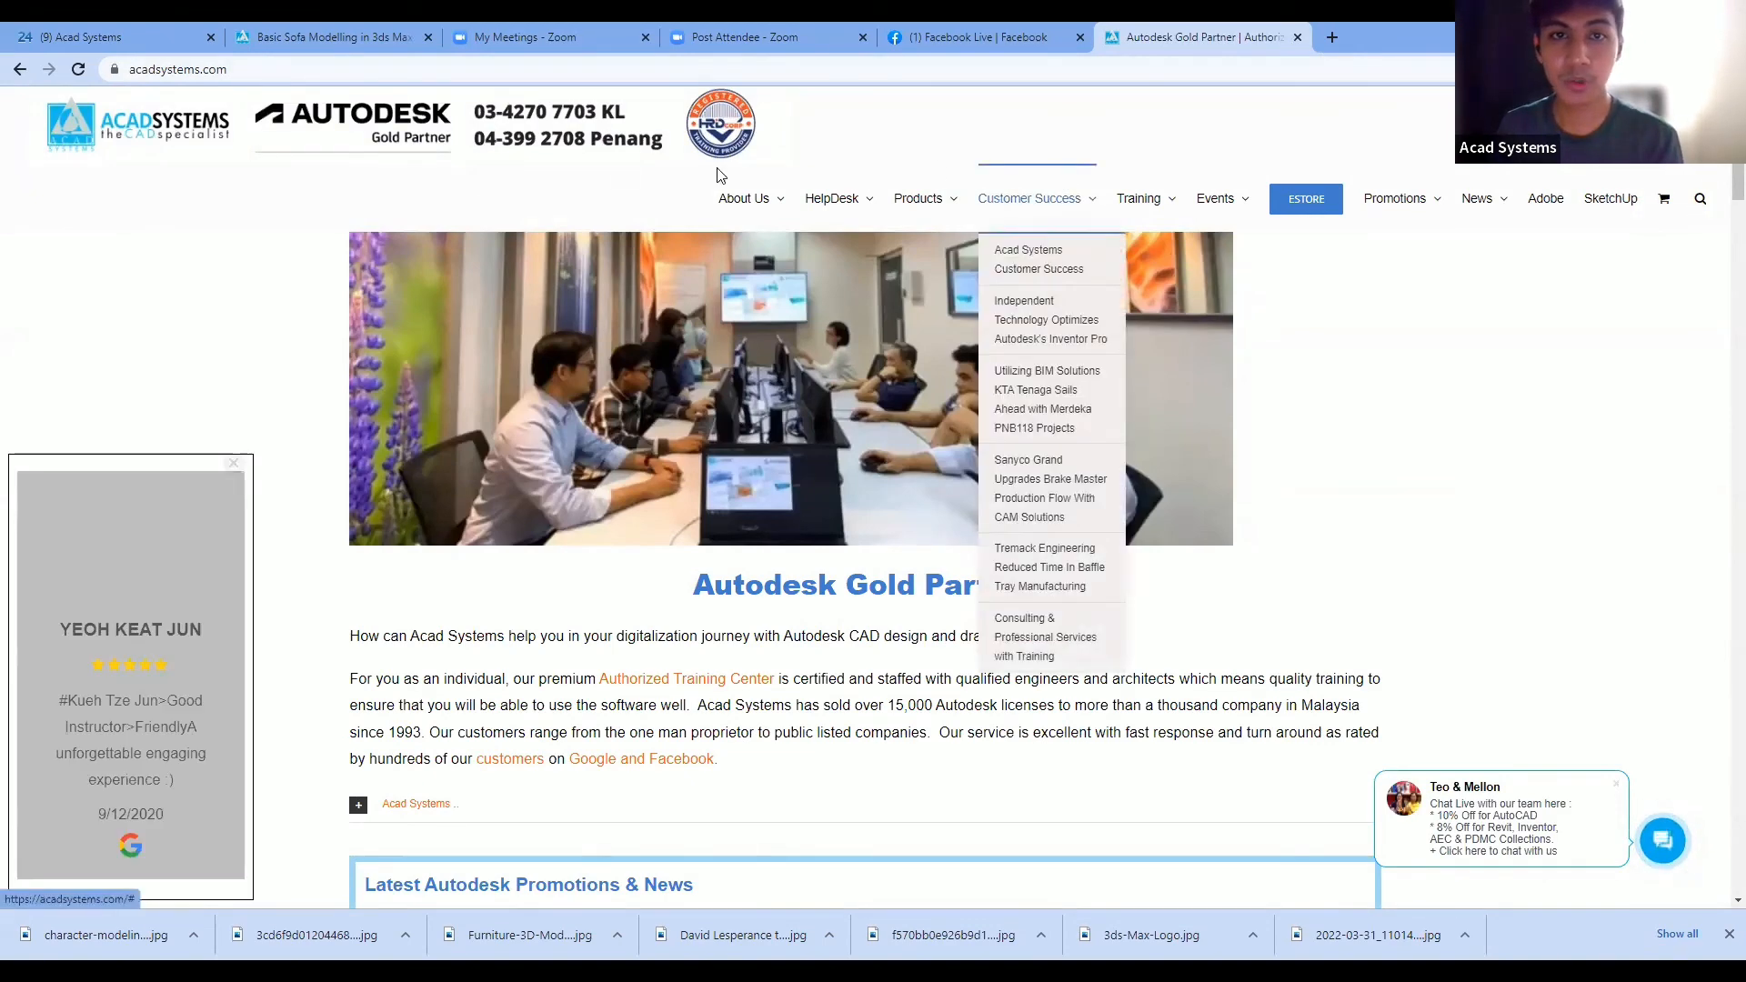
{"action": "mouse_move", "coordinate": [923, 187]}
{"action": "scroll", "coordinate": [522, 223], "scroll_direction": "down", "scroll_amount": 1}
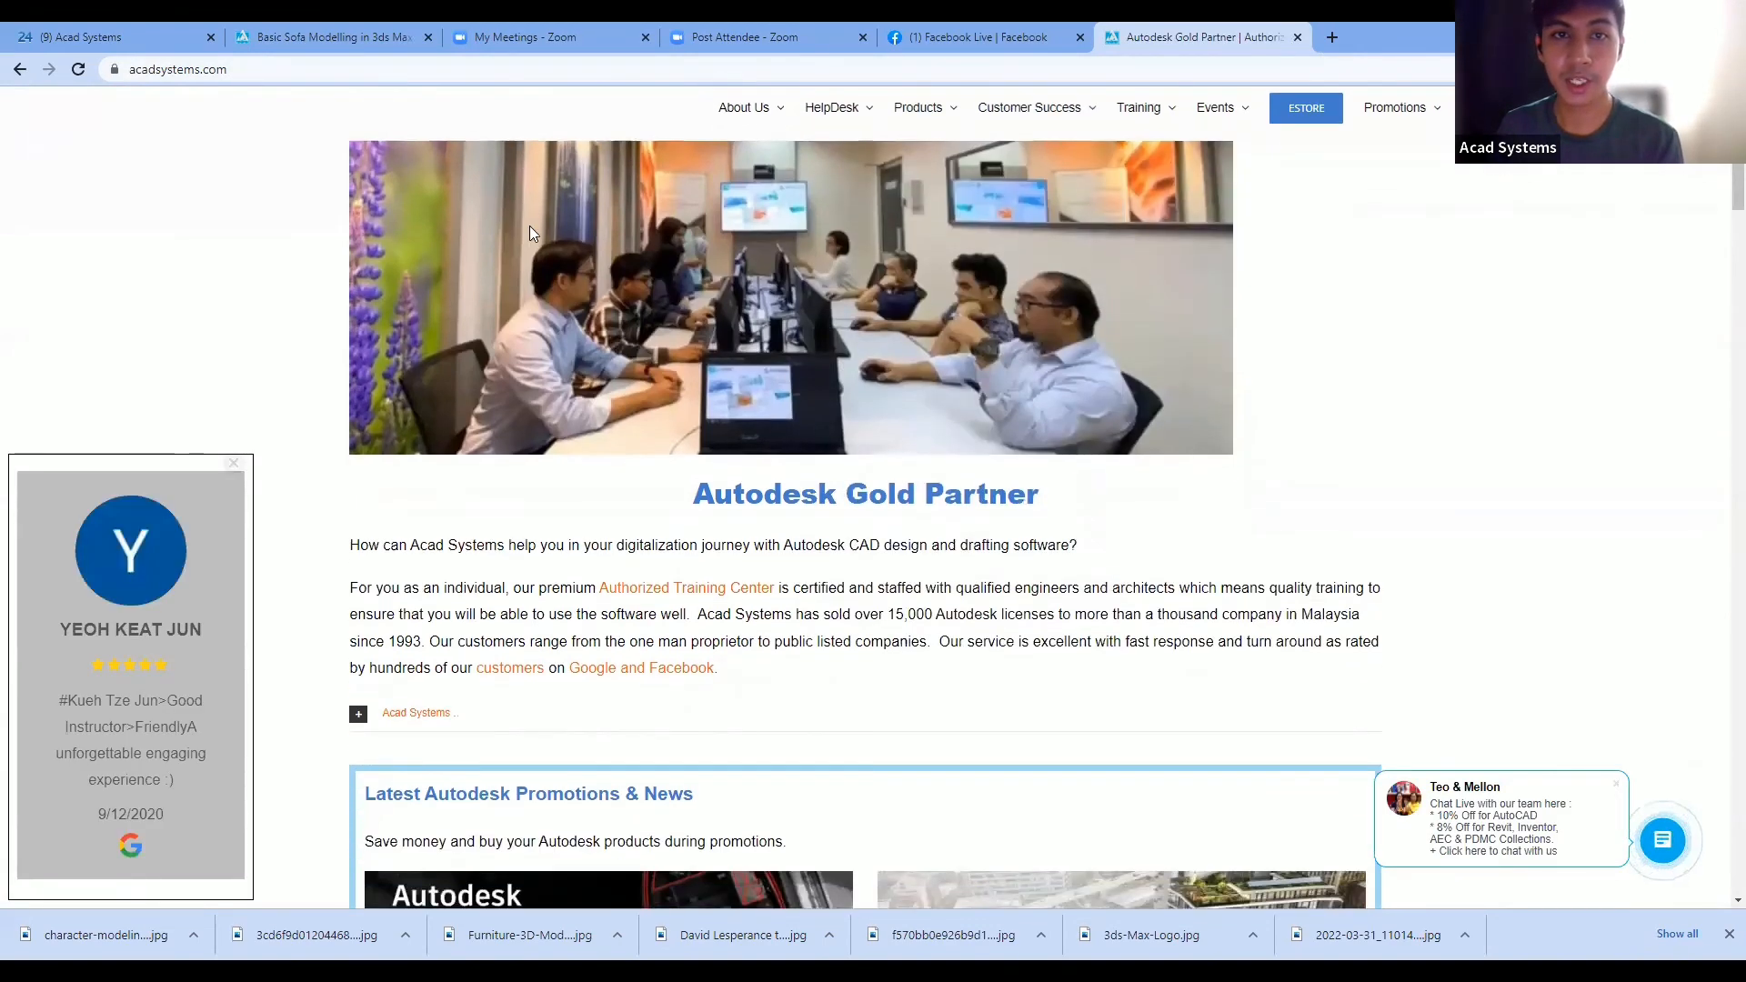
{"action": "scroll", "coordinate": [529, 226], "scroll_direction": "up", "scroll_amount": 1}
- Dismiss the chat teaser, open the Live Chat panel, then close it again
{"action": "mouse_move", "coordinate": [759, 209]}
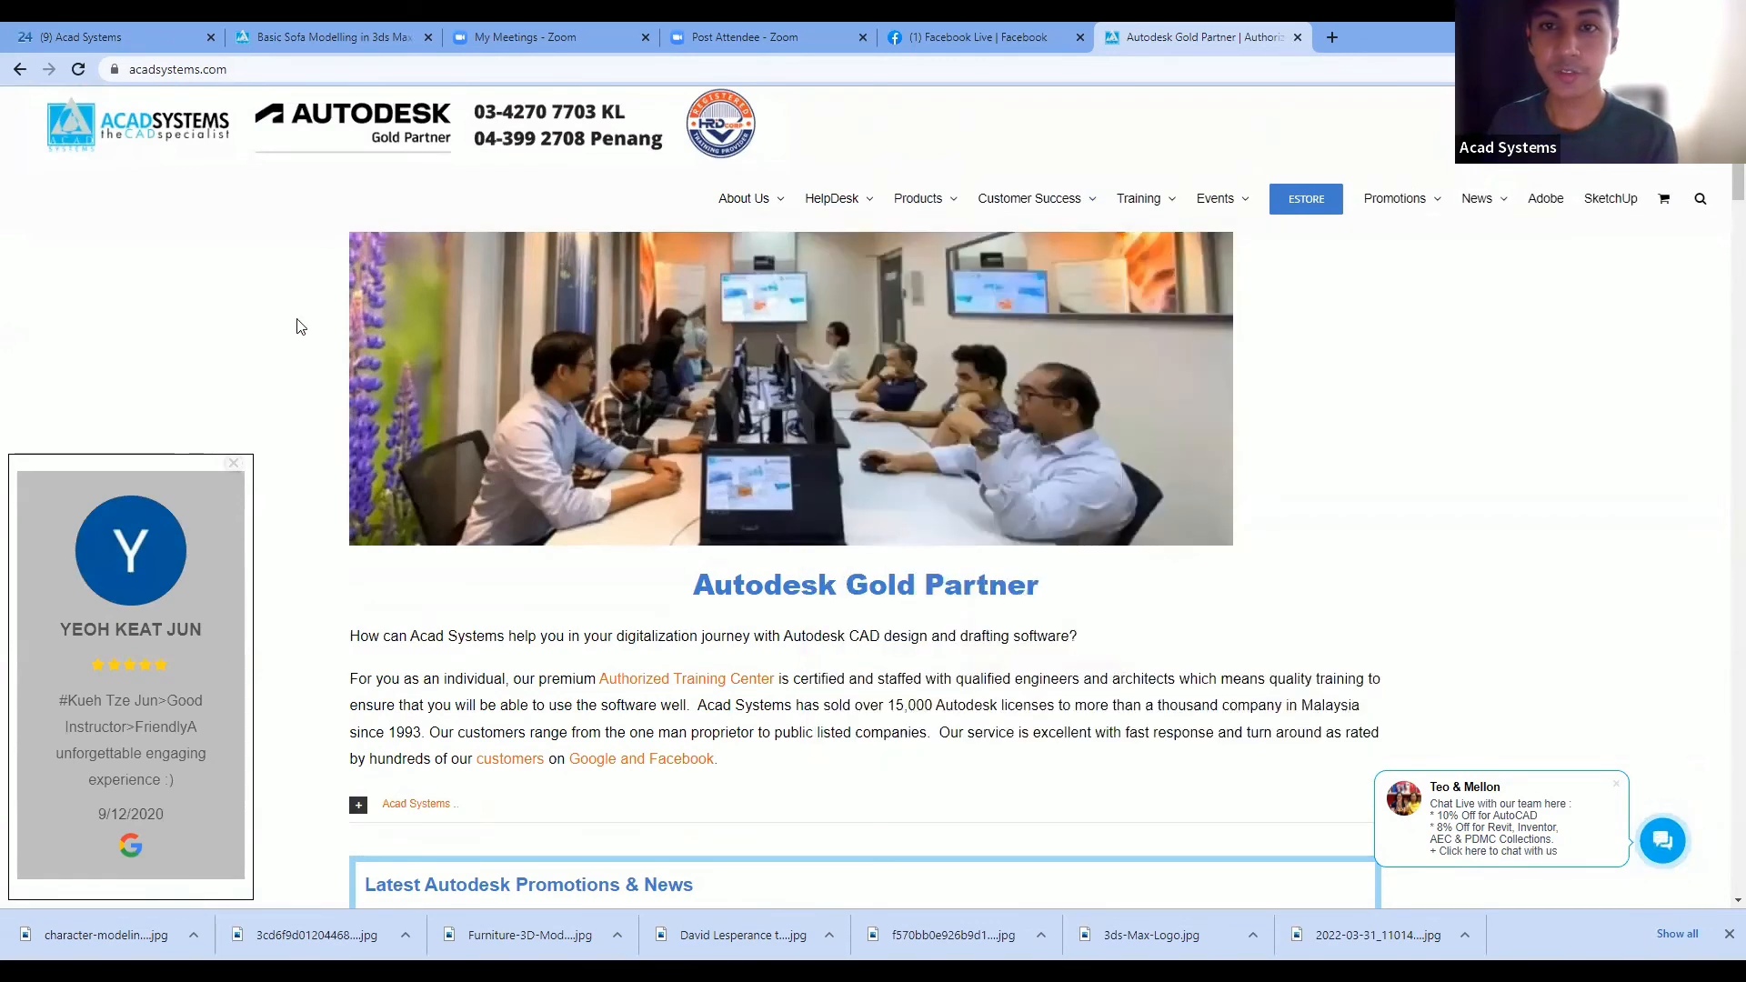
{"action": "mouse_move", "coordinate": [1162, 195]}
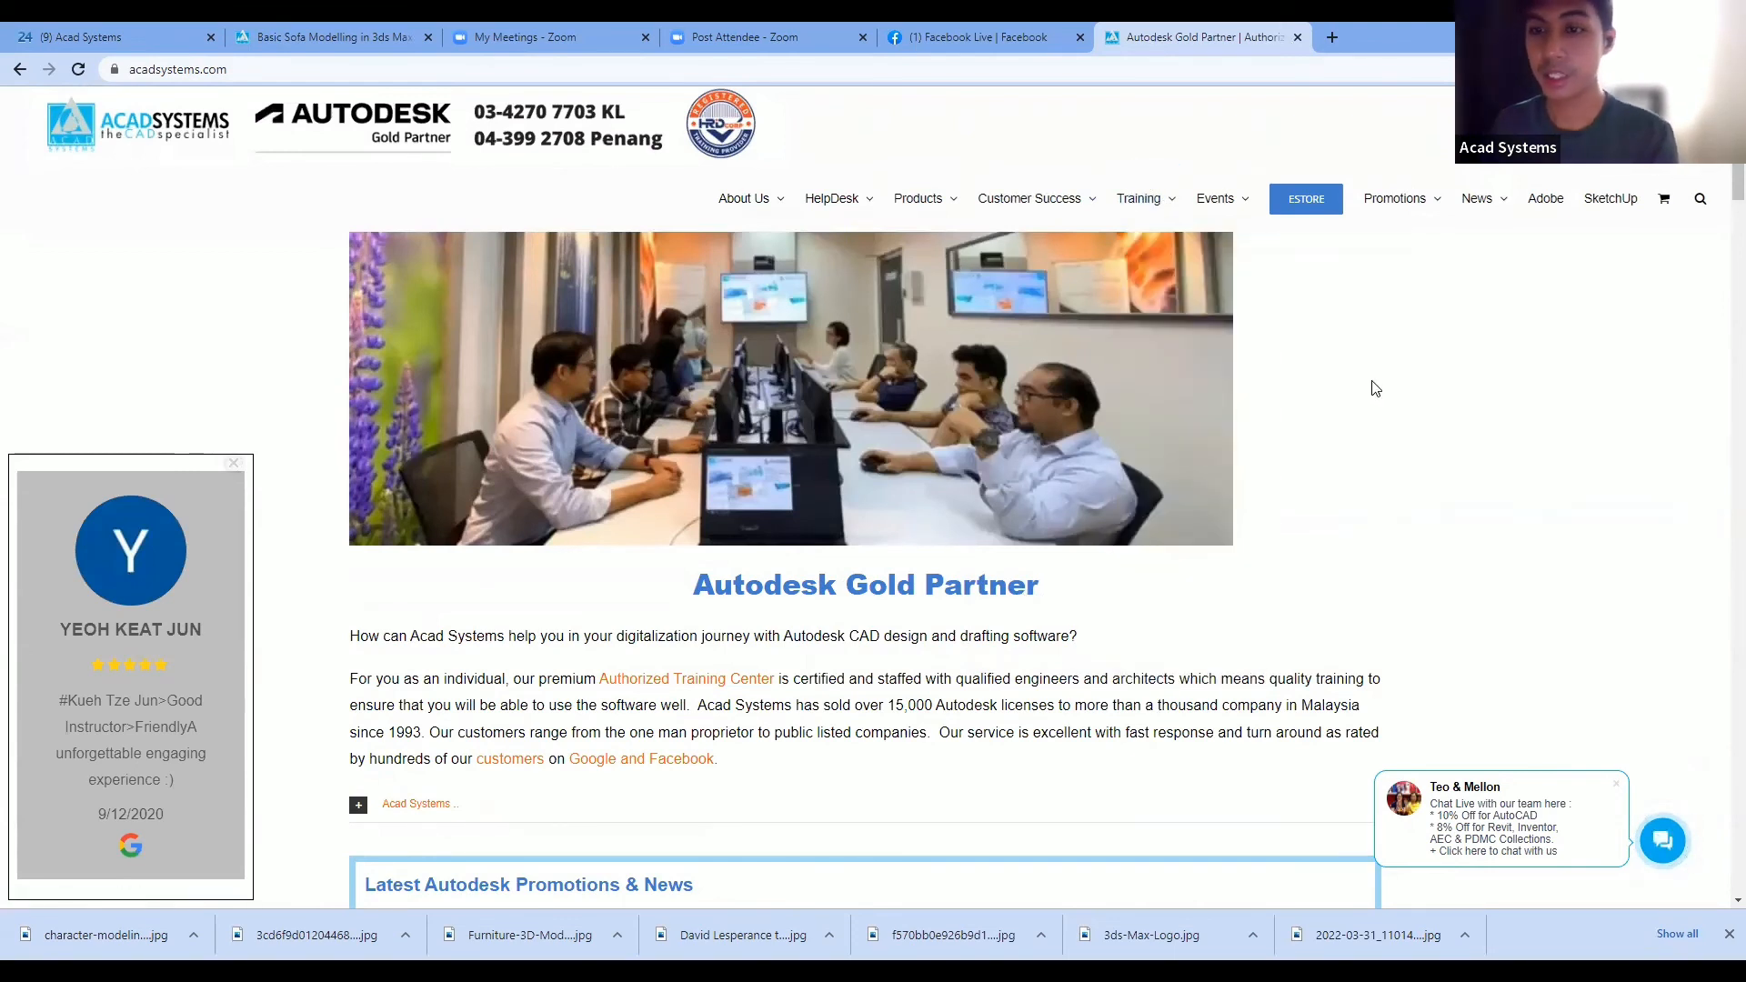
{"action": "left_click", "coordinate": [1664, 842]}
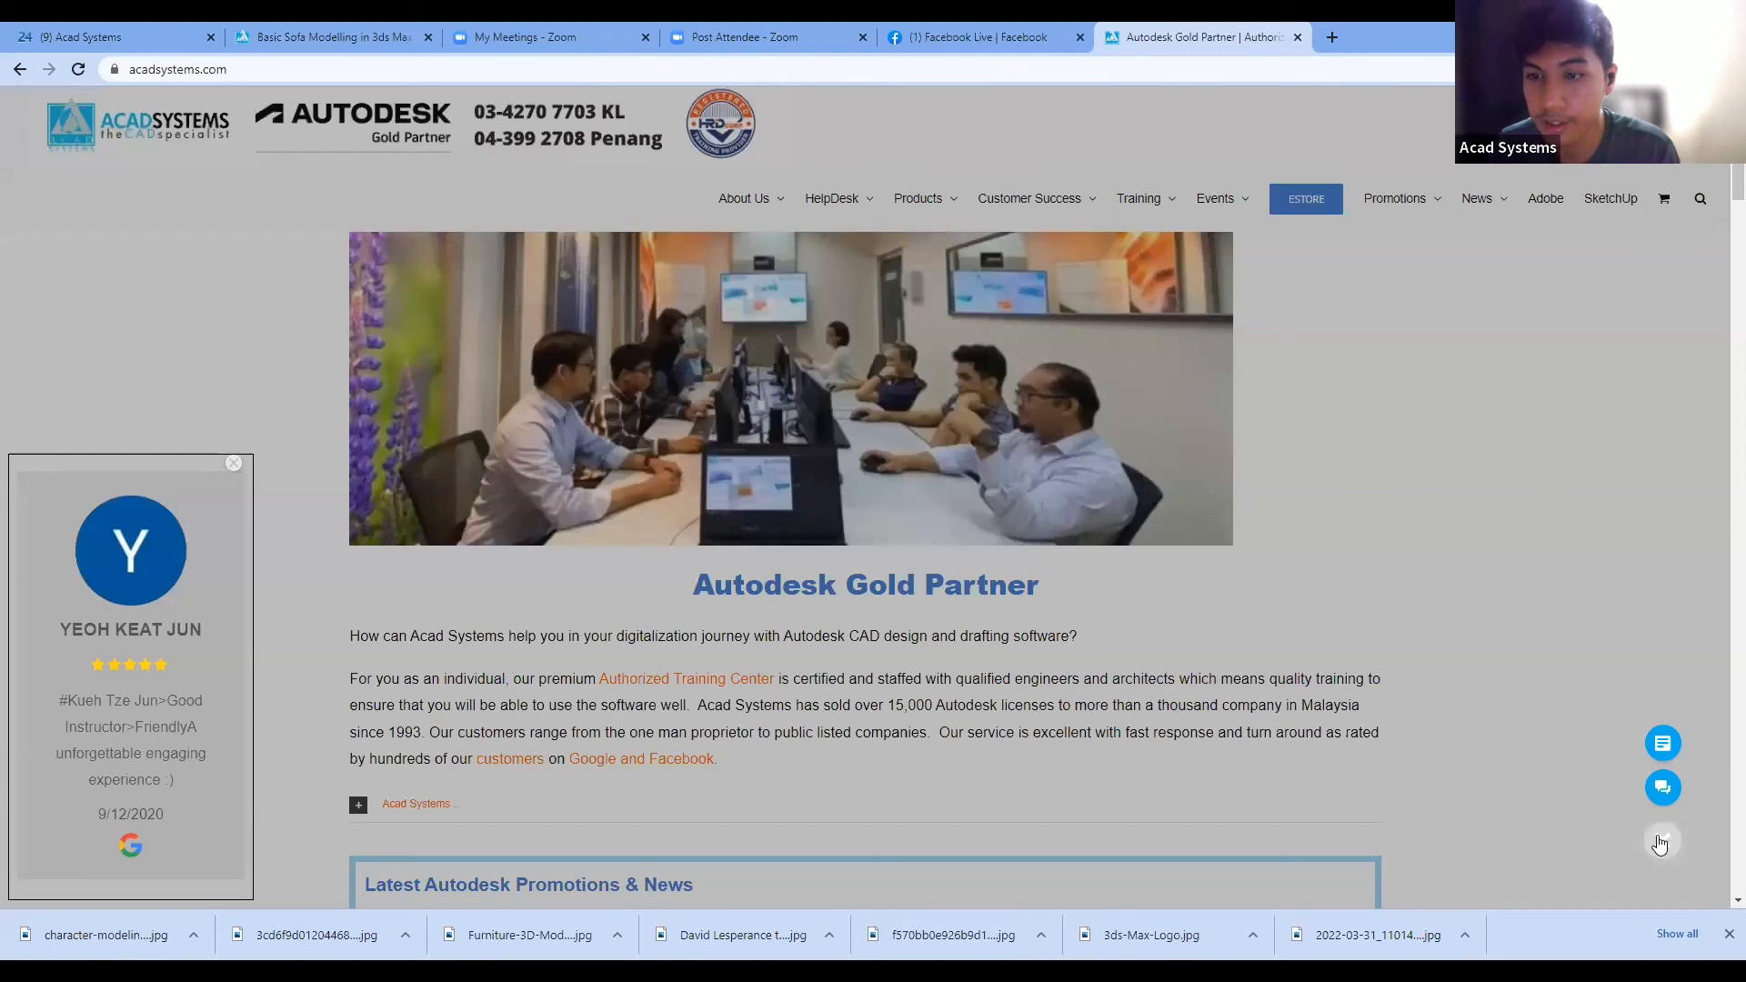
{"action": "left_click", "coordinate": [1661, 787]}
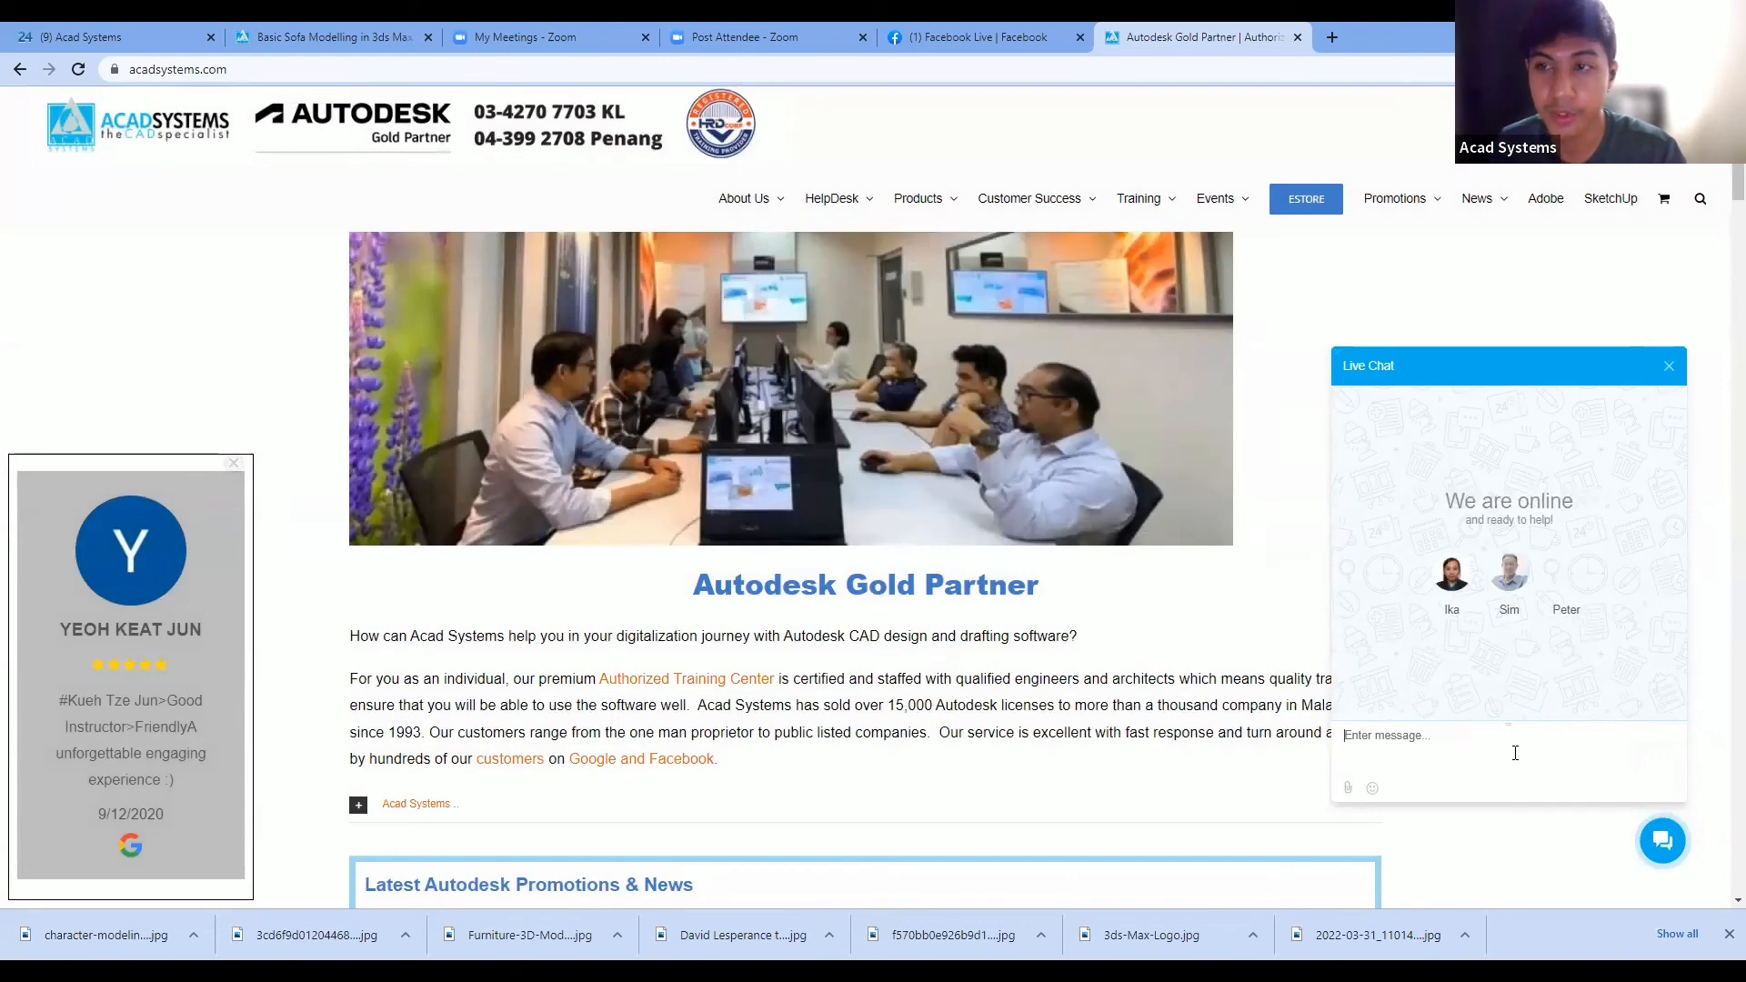
{"action": "left_click", "coordinate": [1672, 373]}
- Scroll down past the news and lesson cards to the 2022 online training schedule and site footer
{"action": "scroll", "coordinate": [1353, 558], "scroll_direction": "down", "scroll_amount": 3}
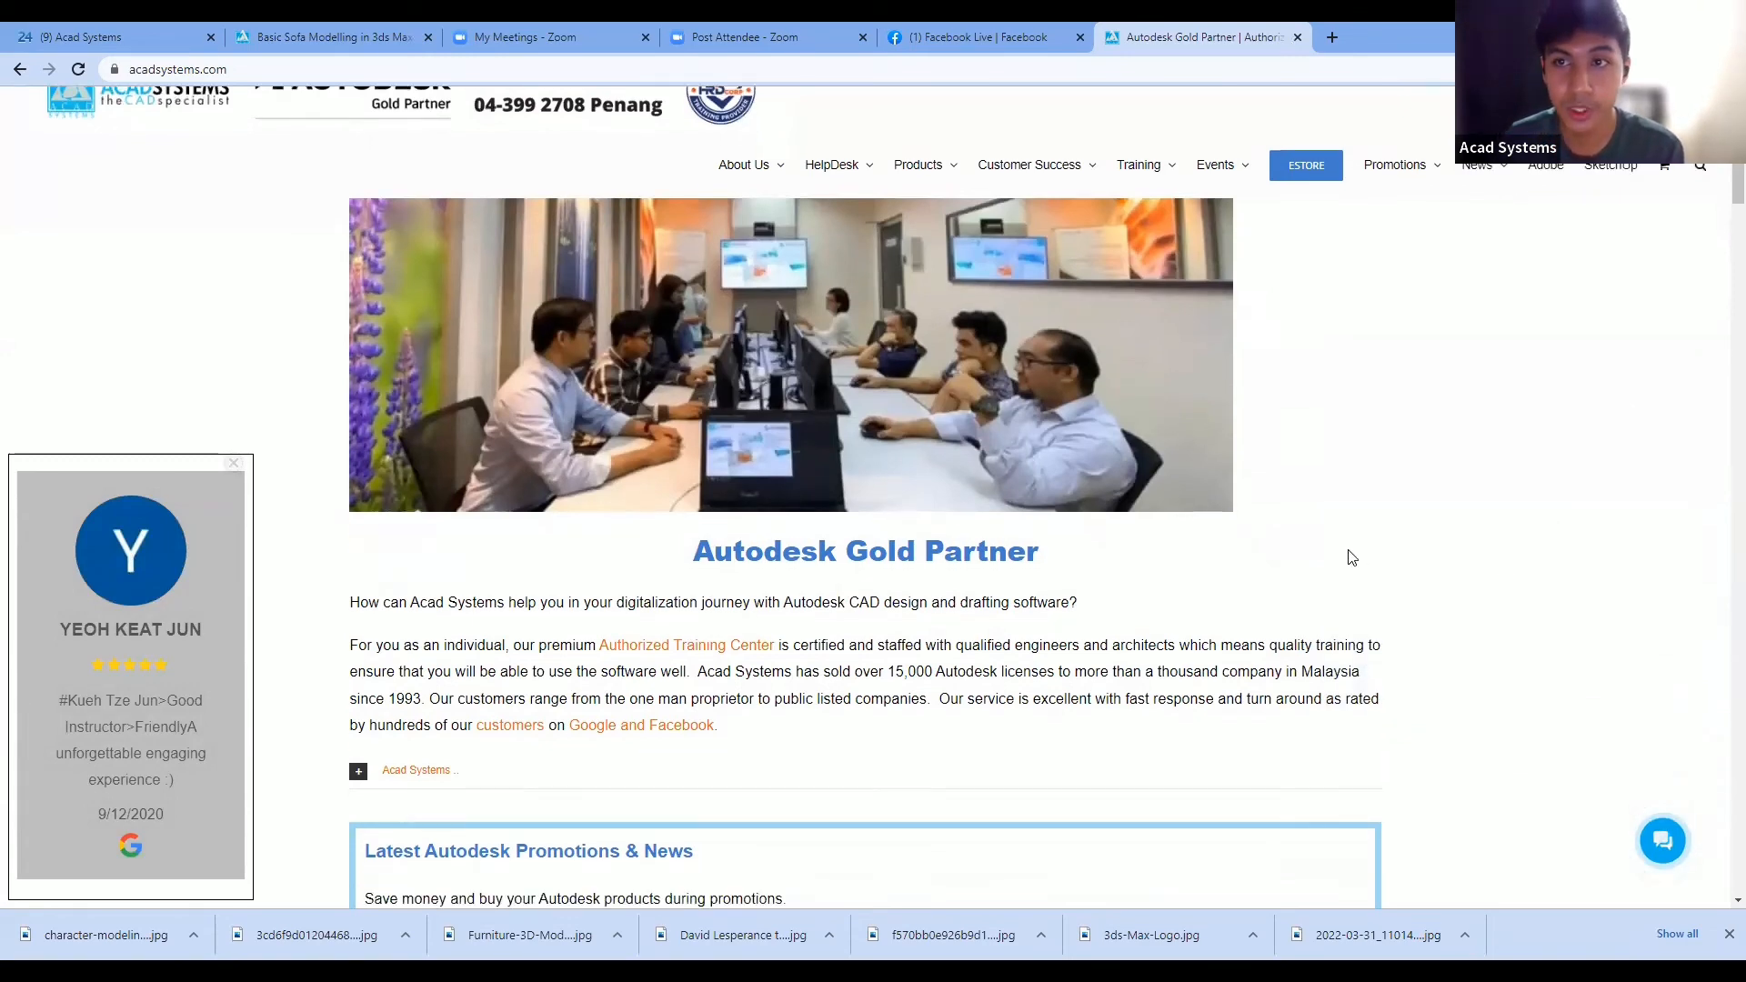
{"action": "scroll", "coordinate": [1271, 425], "scroll_direction": "down", "scroll_amount": 8}
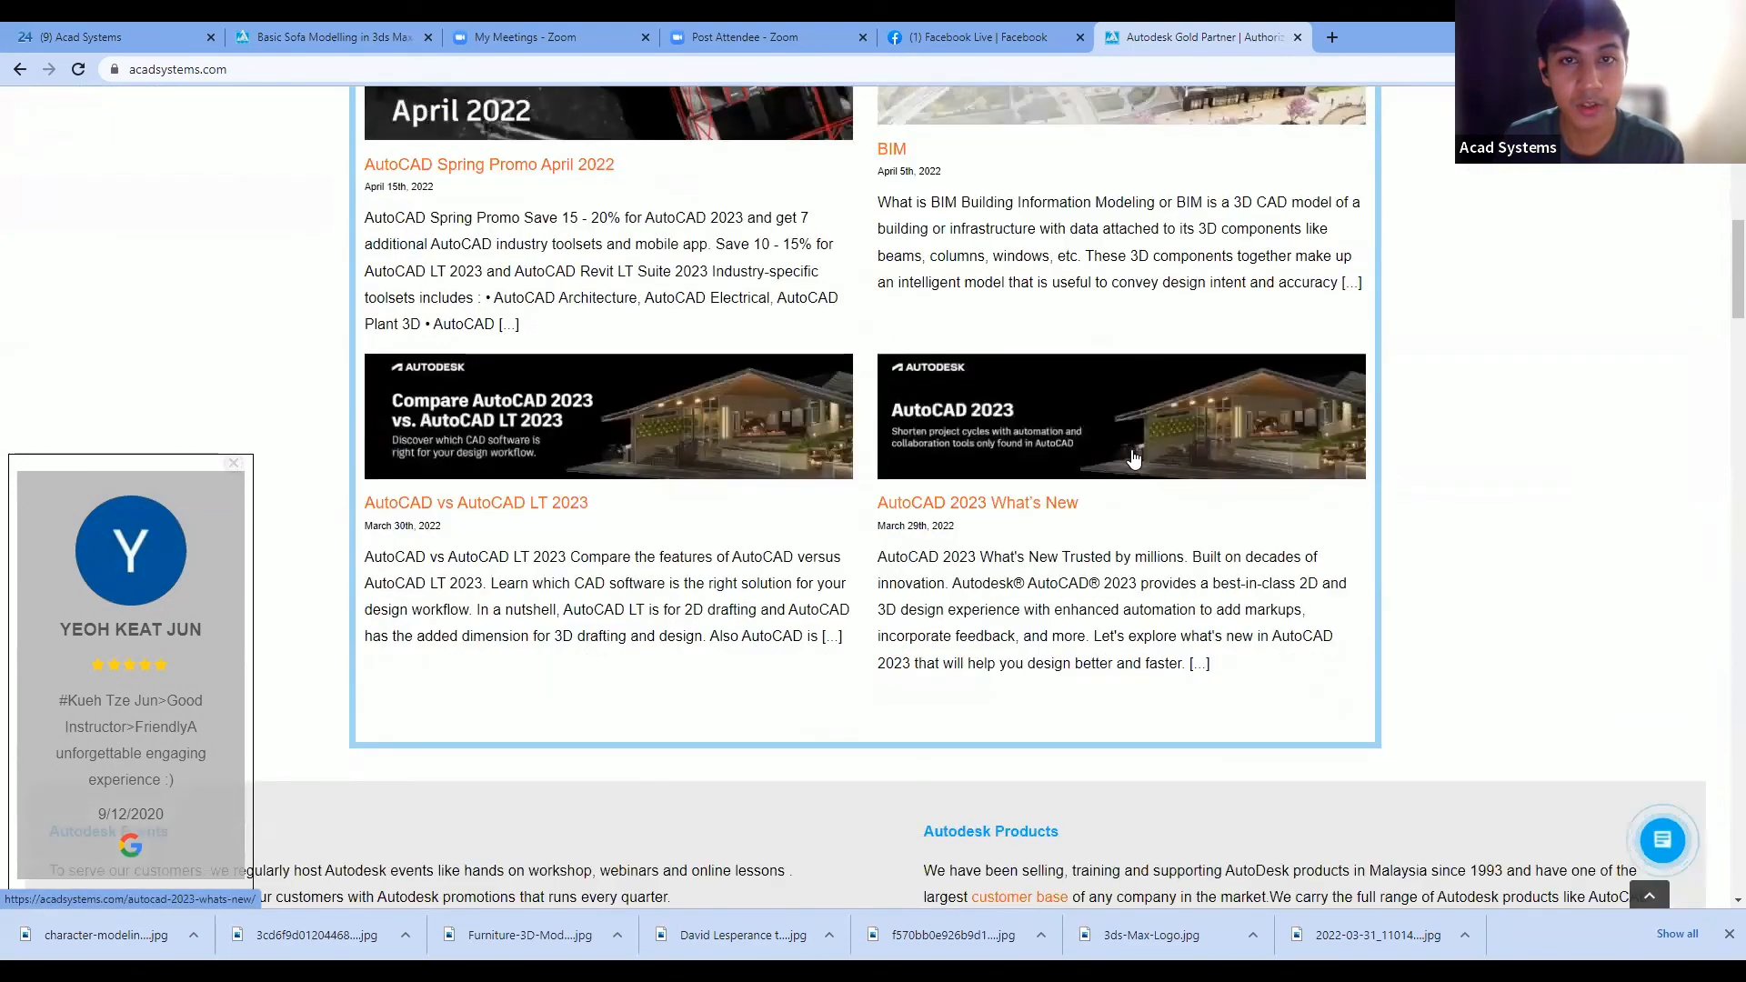
{"action": "scroll", "coordinate": [923, 391], "scroll_direction": "up", "scroll_amount": 2}
{"action": "scroll", "coordinate": [1270, 284], "scroll_direction": "down", "scroll_amount": 15}
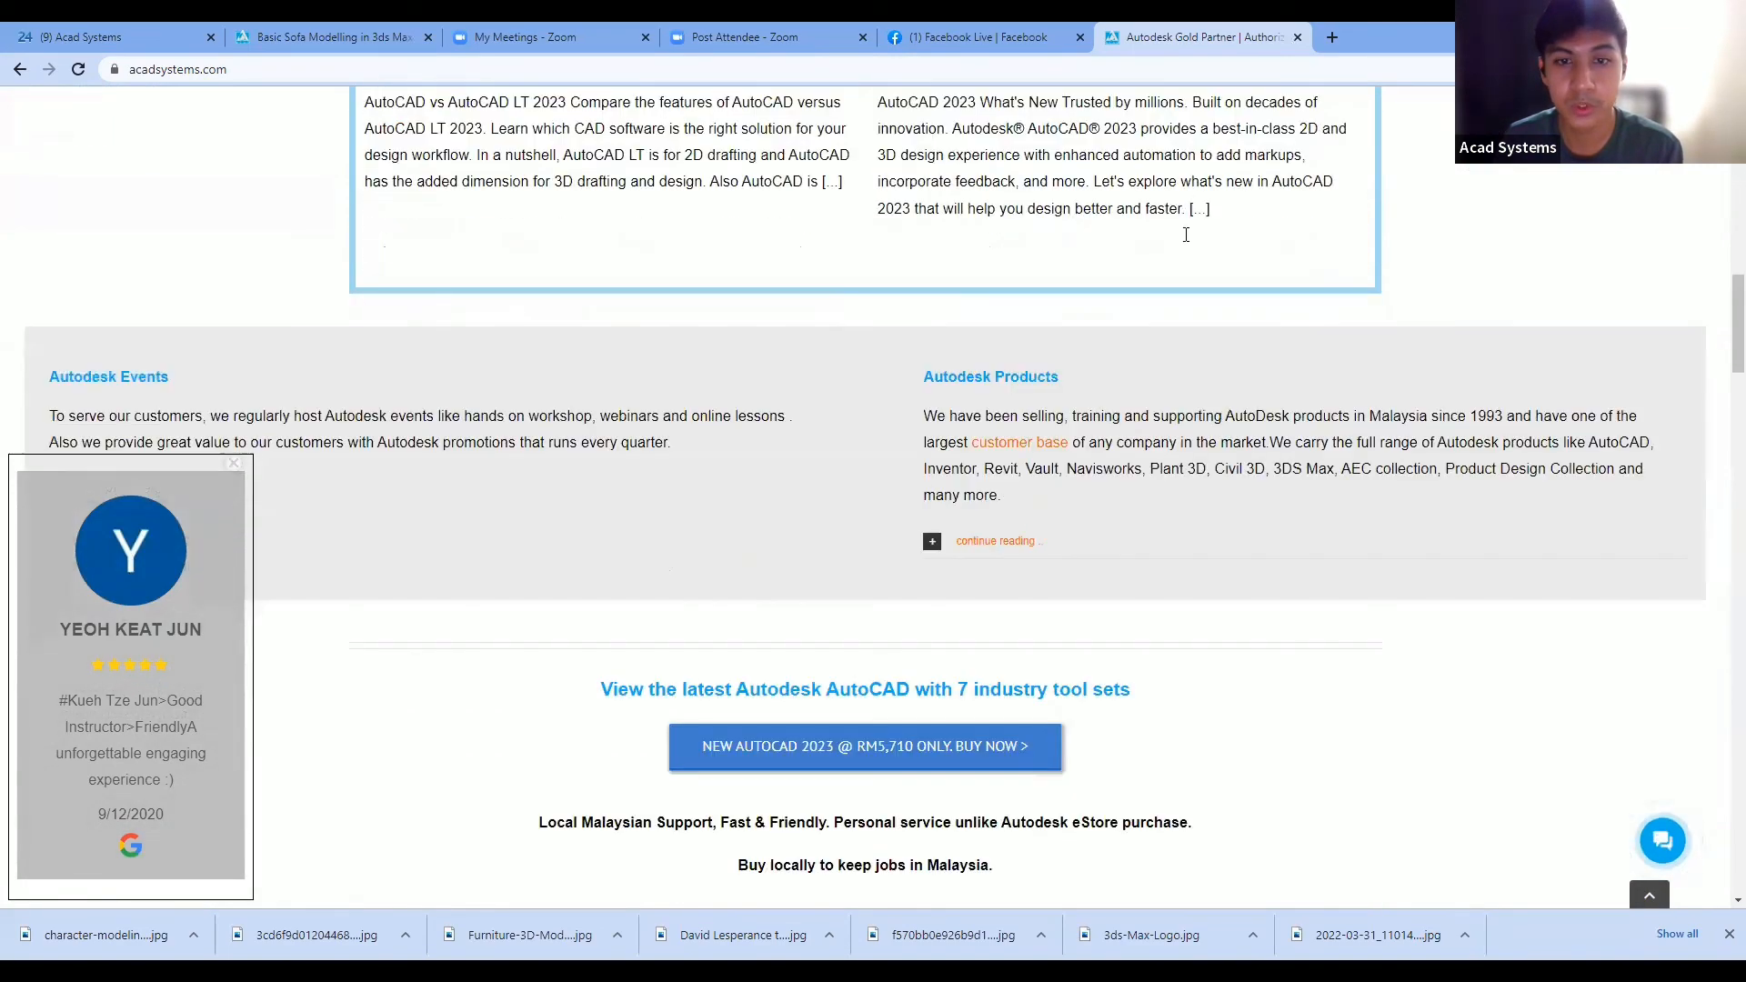
{"action": "scroll", "coordinate": [978, 361], "scroll_direction": "down", "scroll_amount": 5}
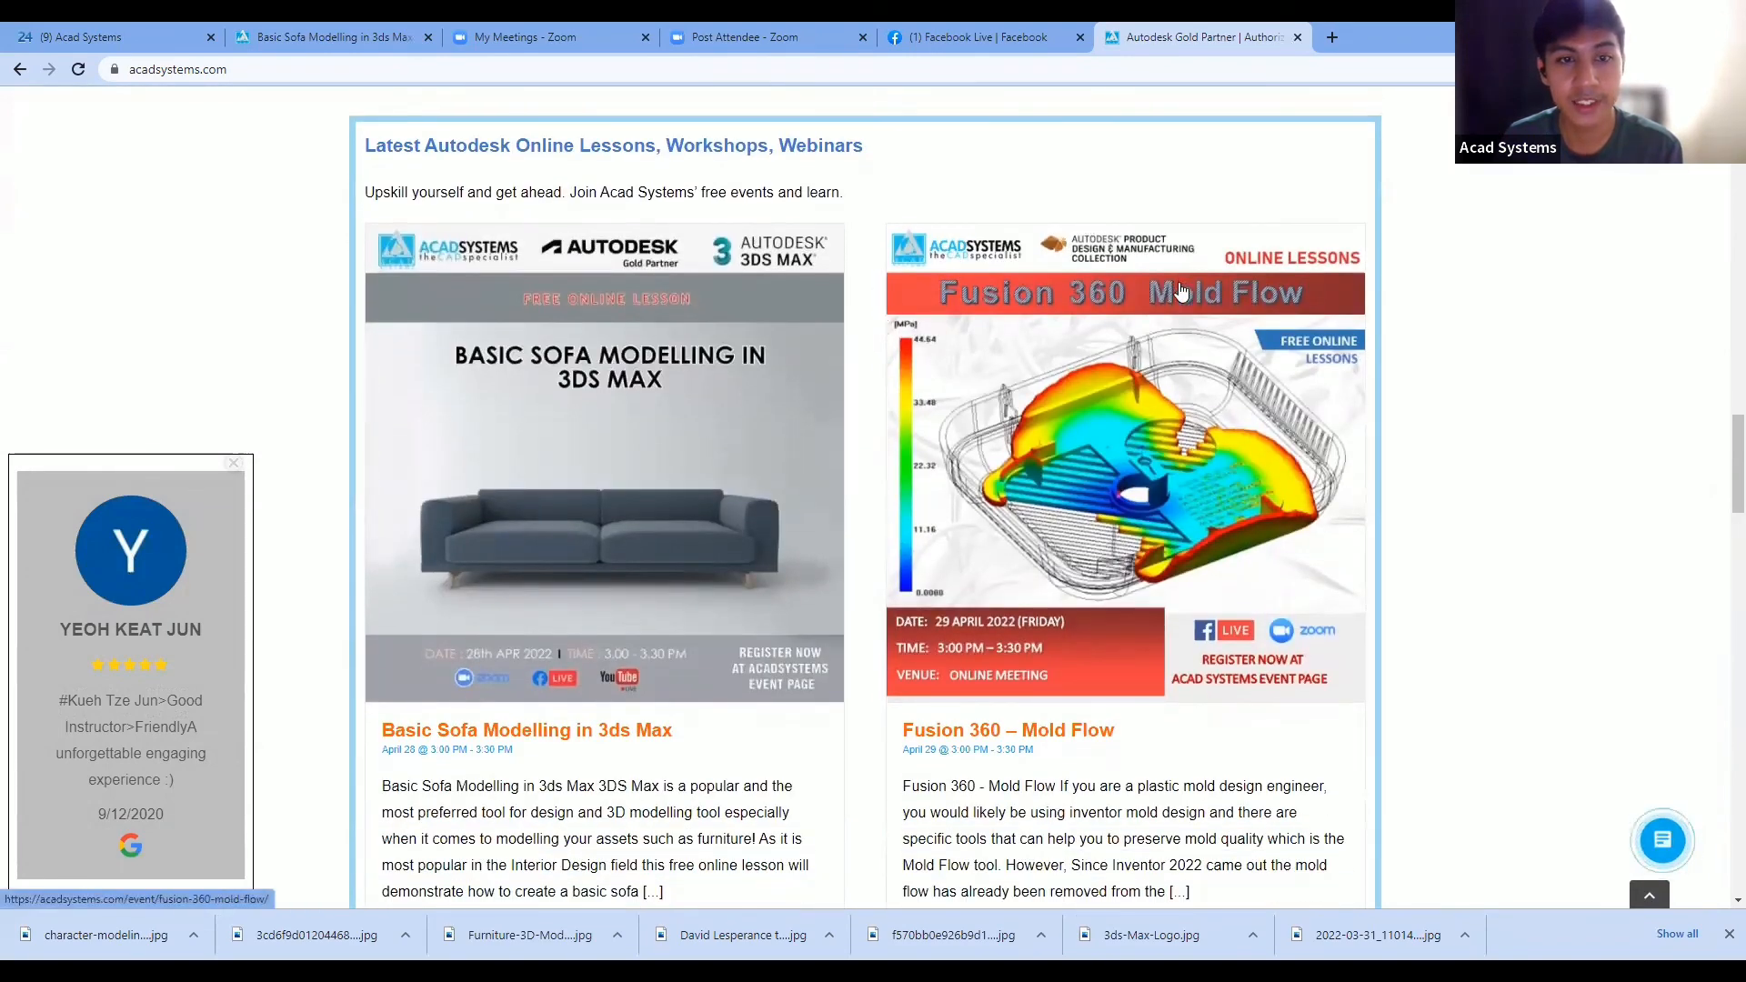
{"action": "scroll", "coordinate": [880, 339], "scroll_direction": "down", "scroll_amount": 1}
{"action": "scroll", "coordinate": [762, 345], "scroll_direction": "down", "scroll_amount": 2}
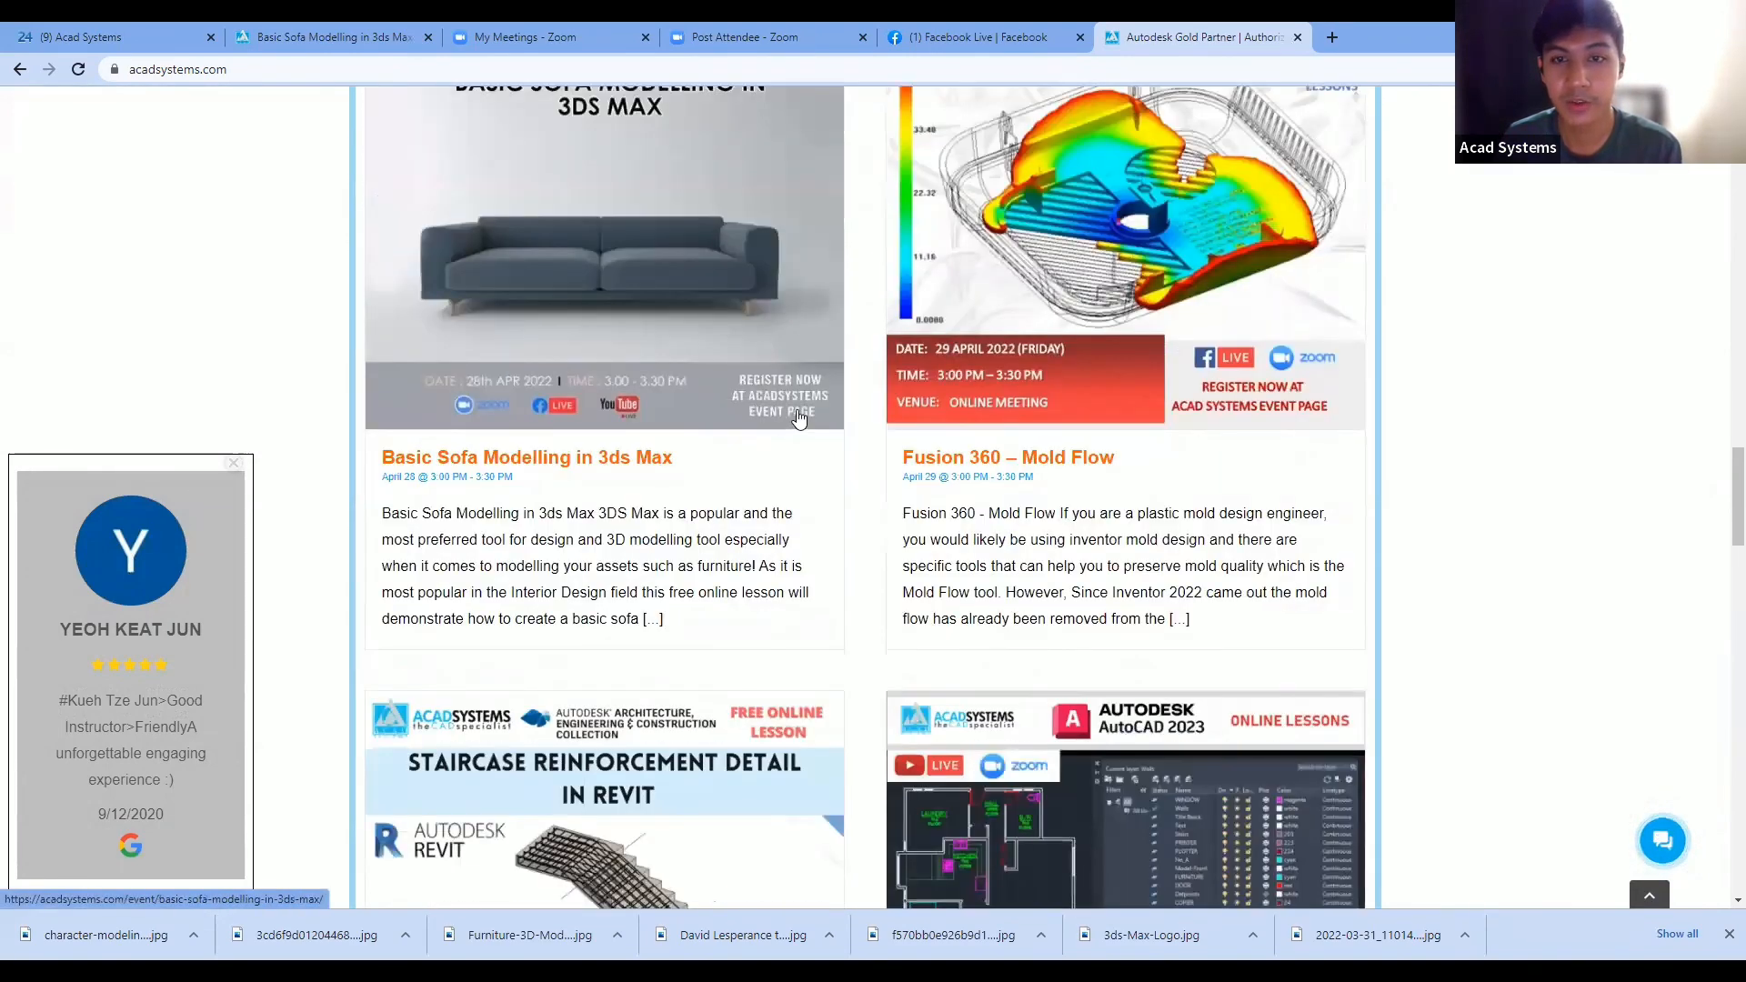
{"action": "scroll", "coordinate": [760, 351], "scroll_direction": "up", "scroll_amount": 1}
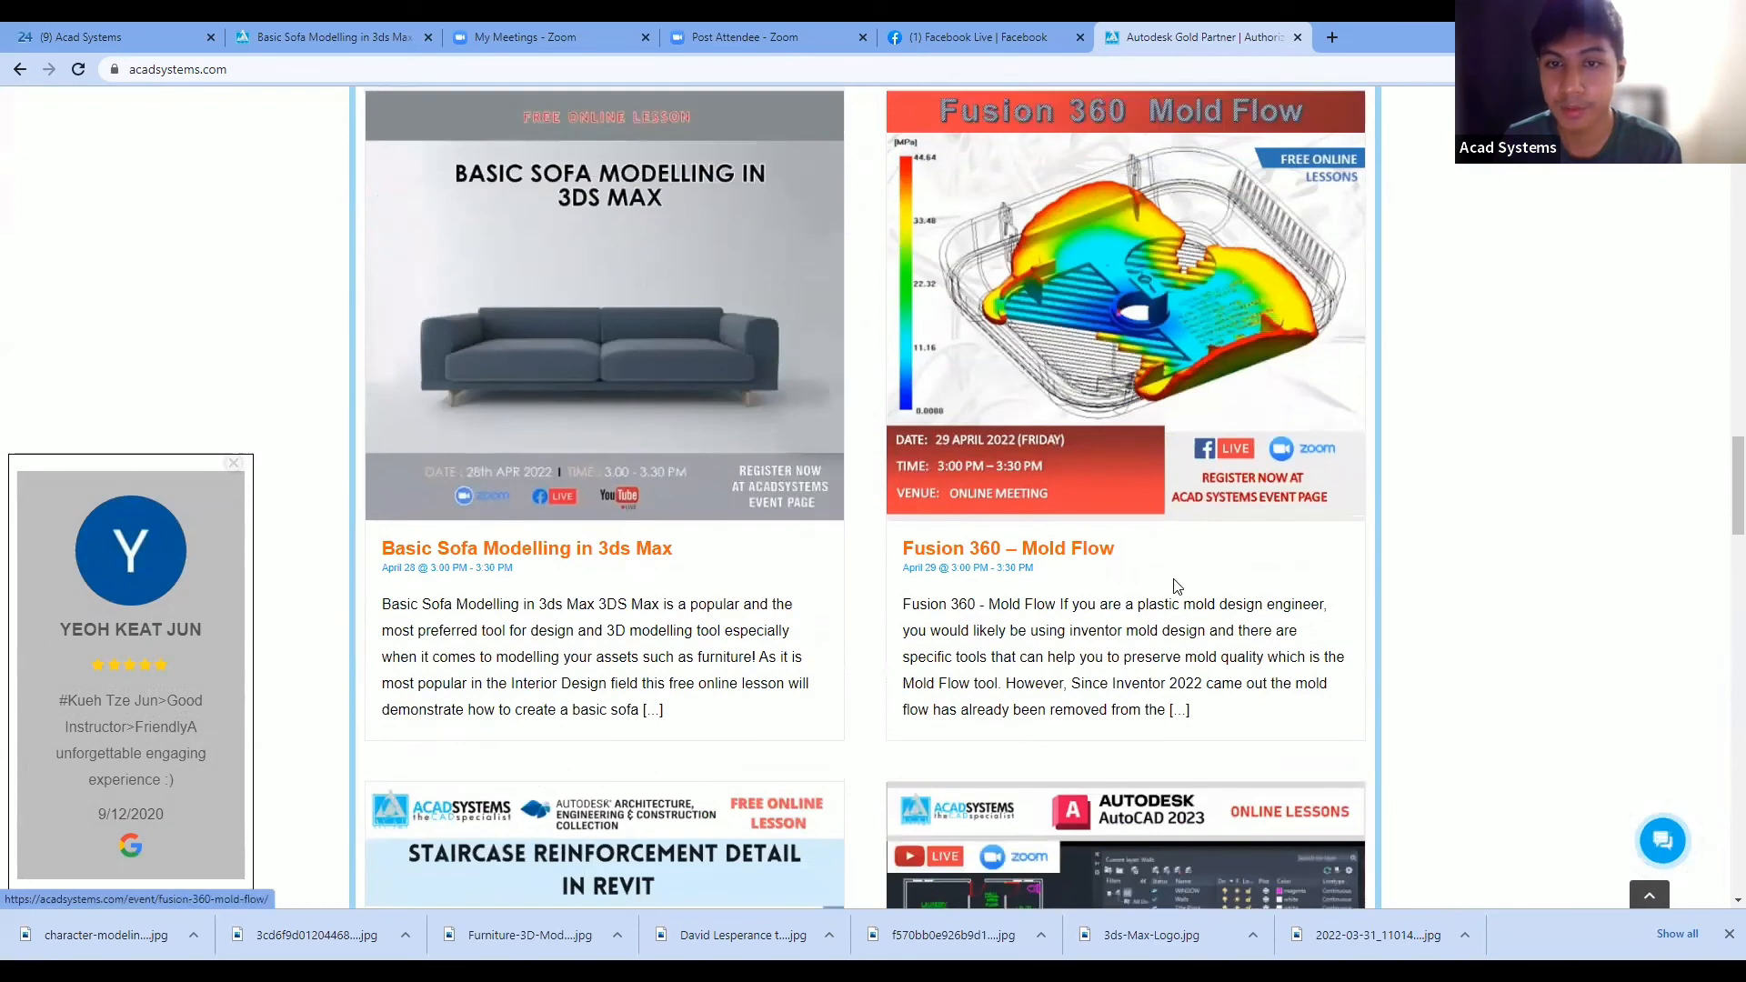
{"action": "scroll", "coordinate": [1080, 578], "scroll_direction": "down", "scroll_amount": 1}
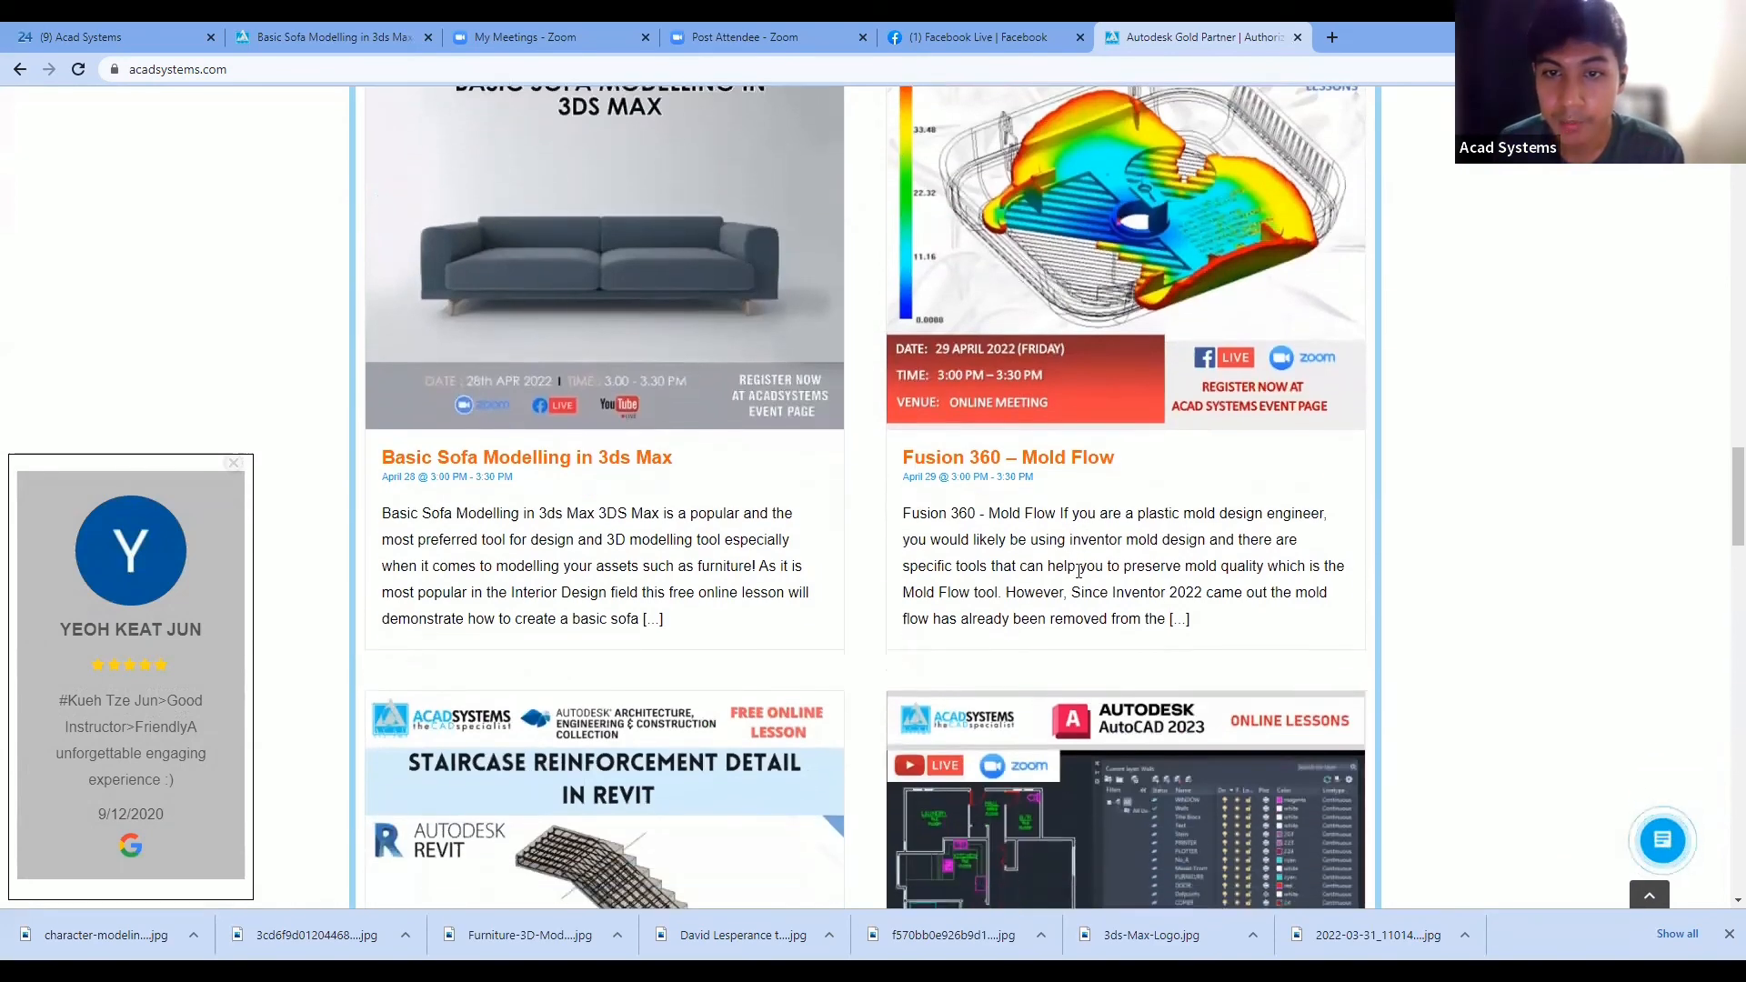
{"action": "scroll", "coordinate": [1125, 421], "scroll_direction": "down", "scroll_amount": 2}
{"action": "scroll", "coordinate": [1124, 421], "scroll_direction": "down", "scroll_amount": 12}
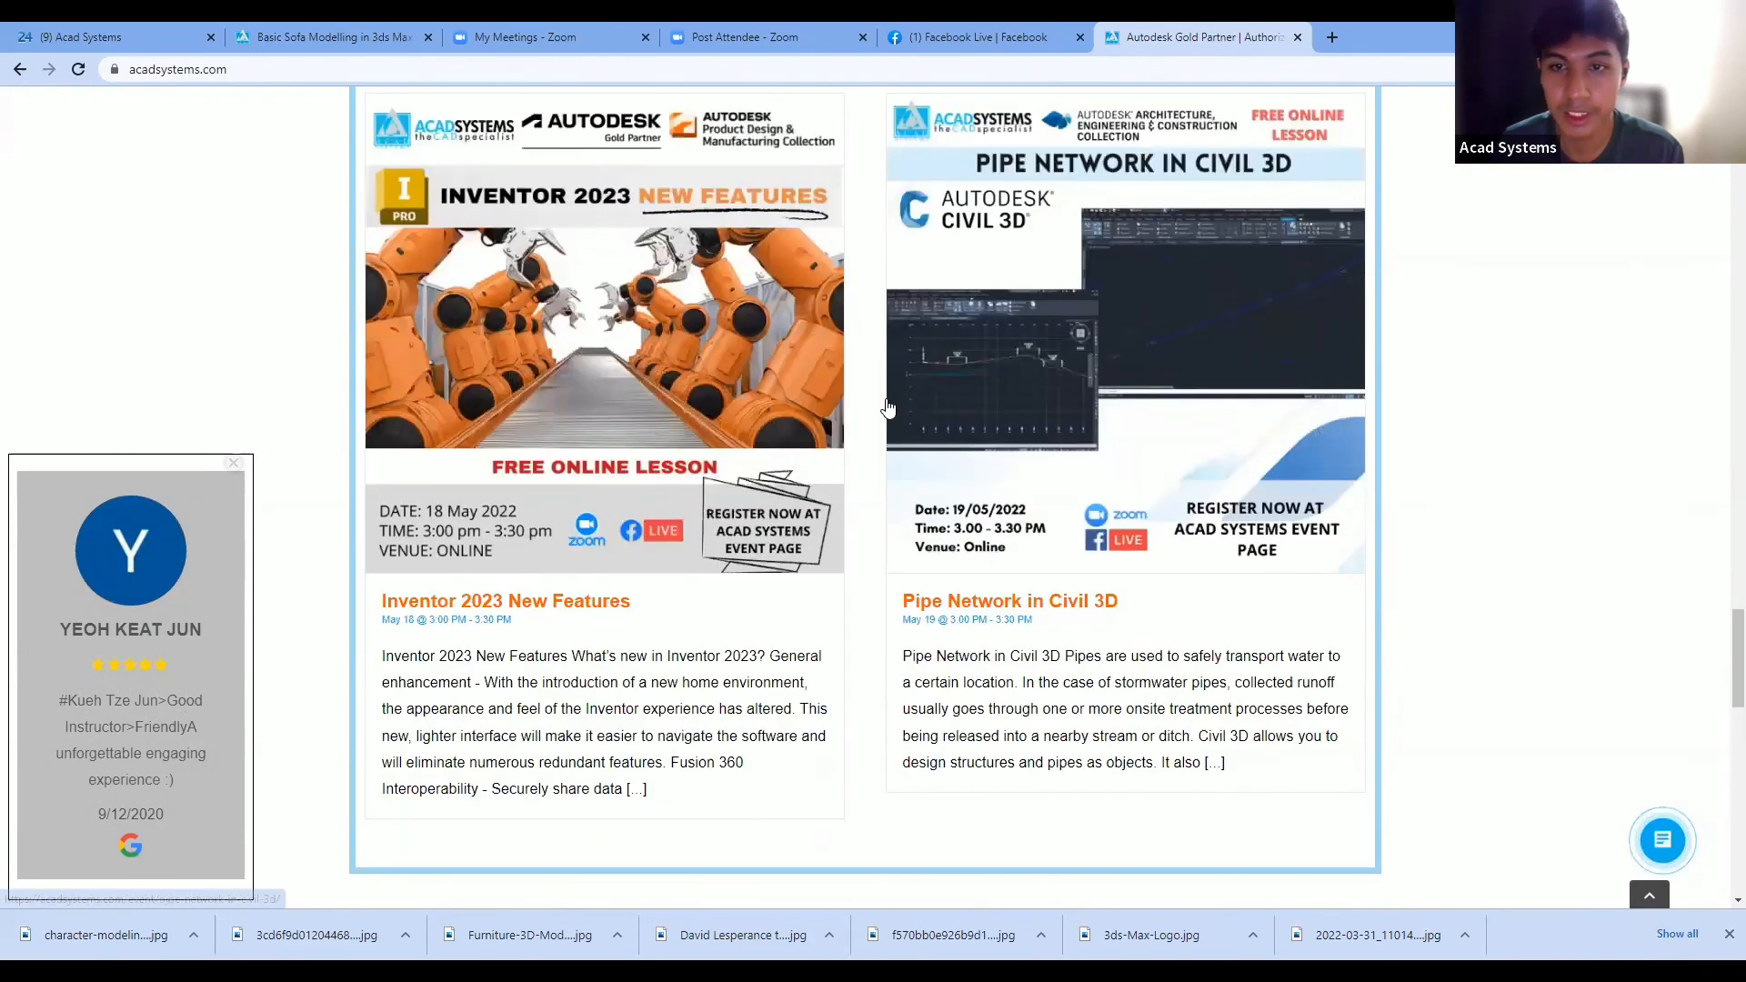
{"action": "scroll", "coordinate": [1001, 435], "scroll_direction": "down", "scroll_amount": 5}
{"action": "scroll", "coordinate": [1237, 338], "scroll_direction": "down", "scroll_amount": 10}
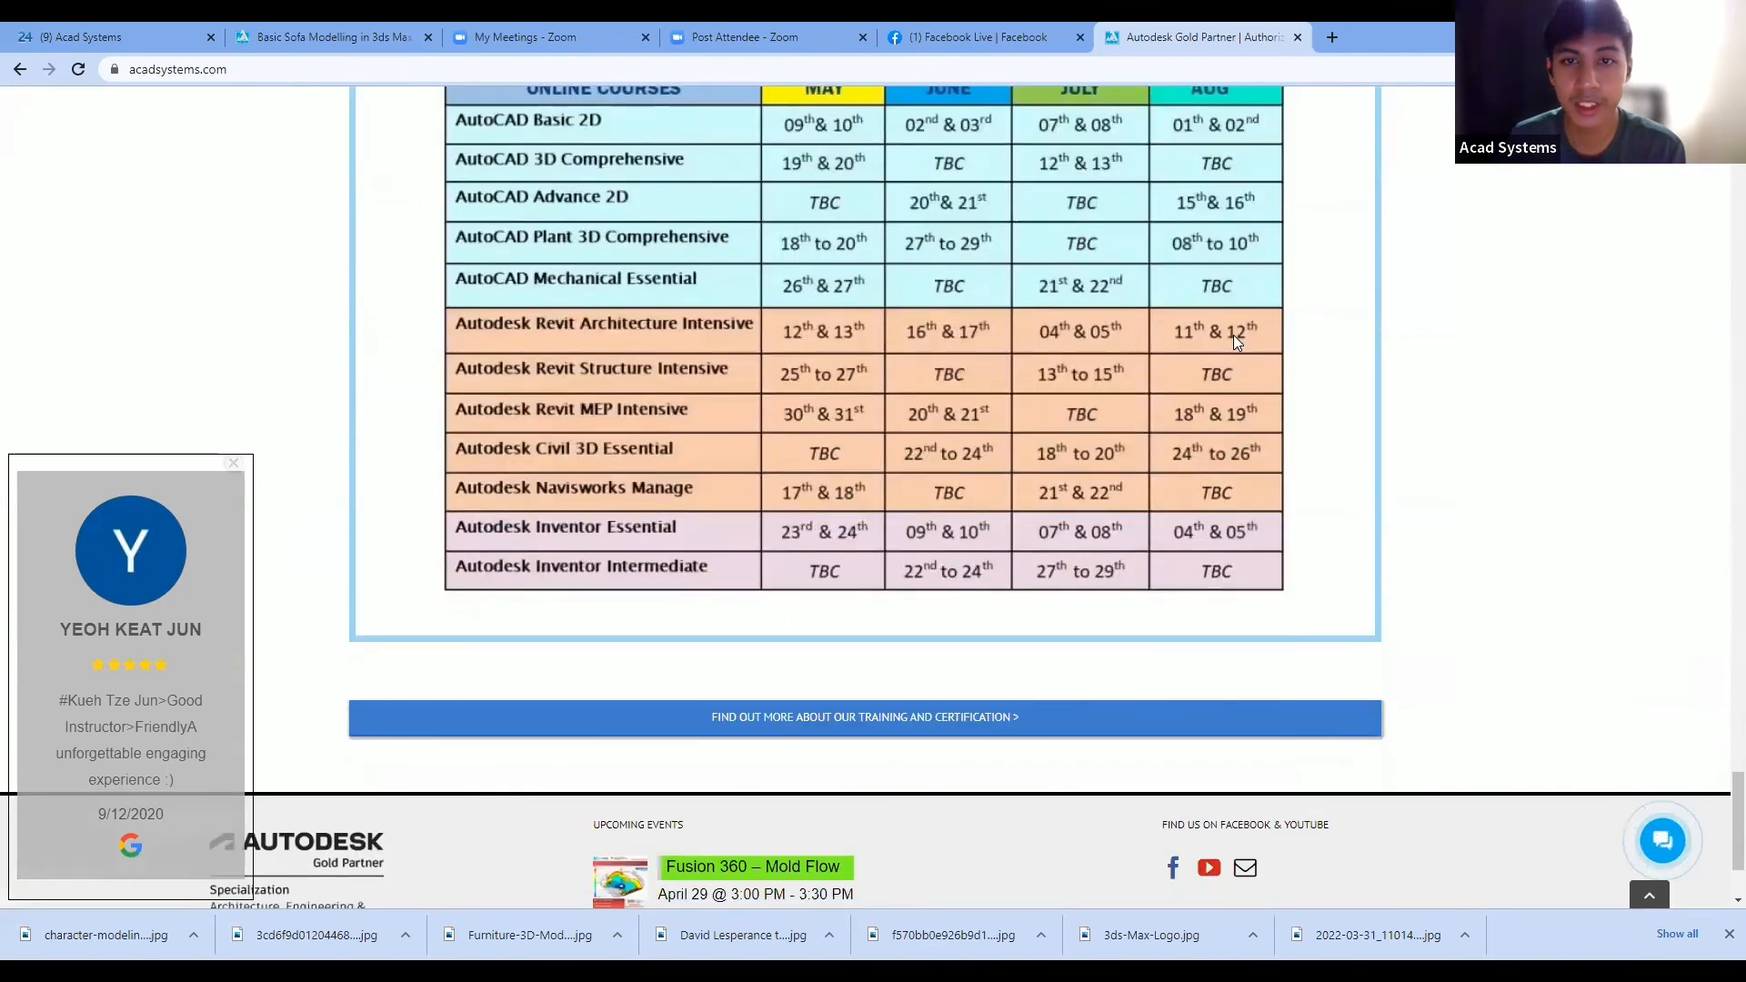
{"action": "scroll", "coordinate": [1271, 267], "scroll_direction": "up", "scroll_amount": 2}
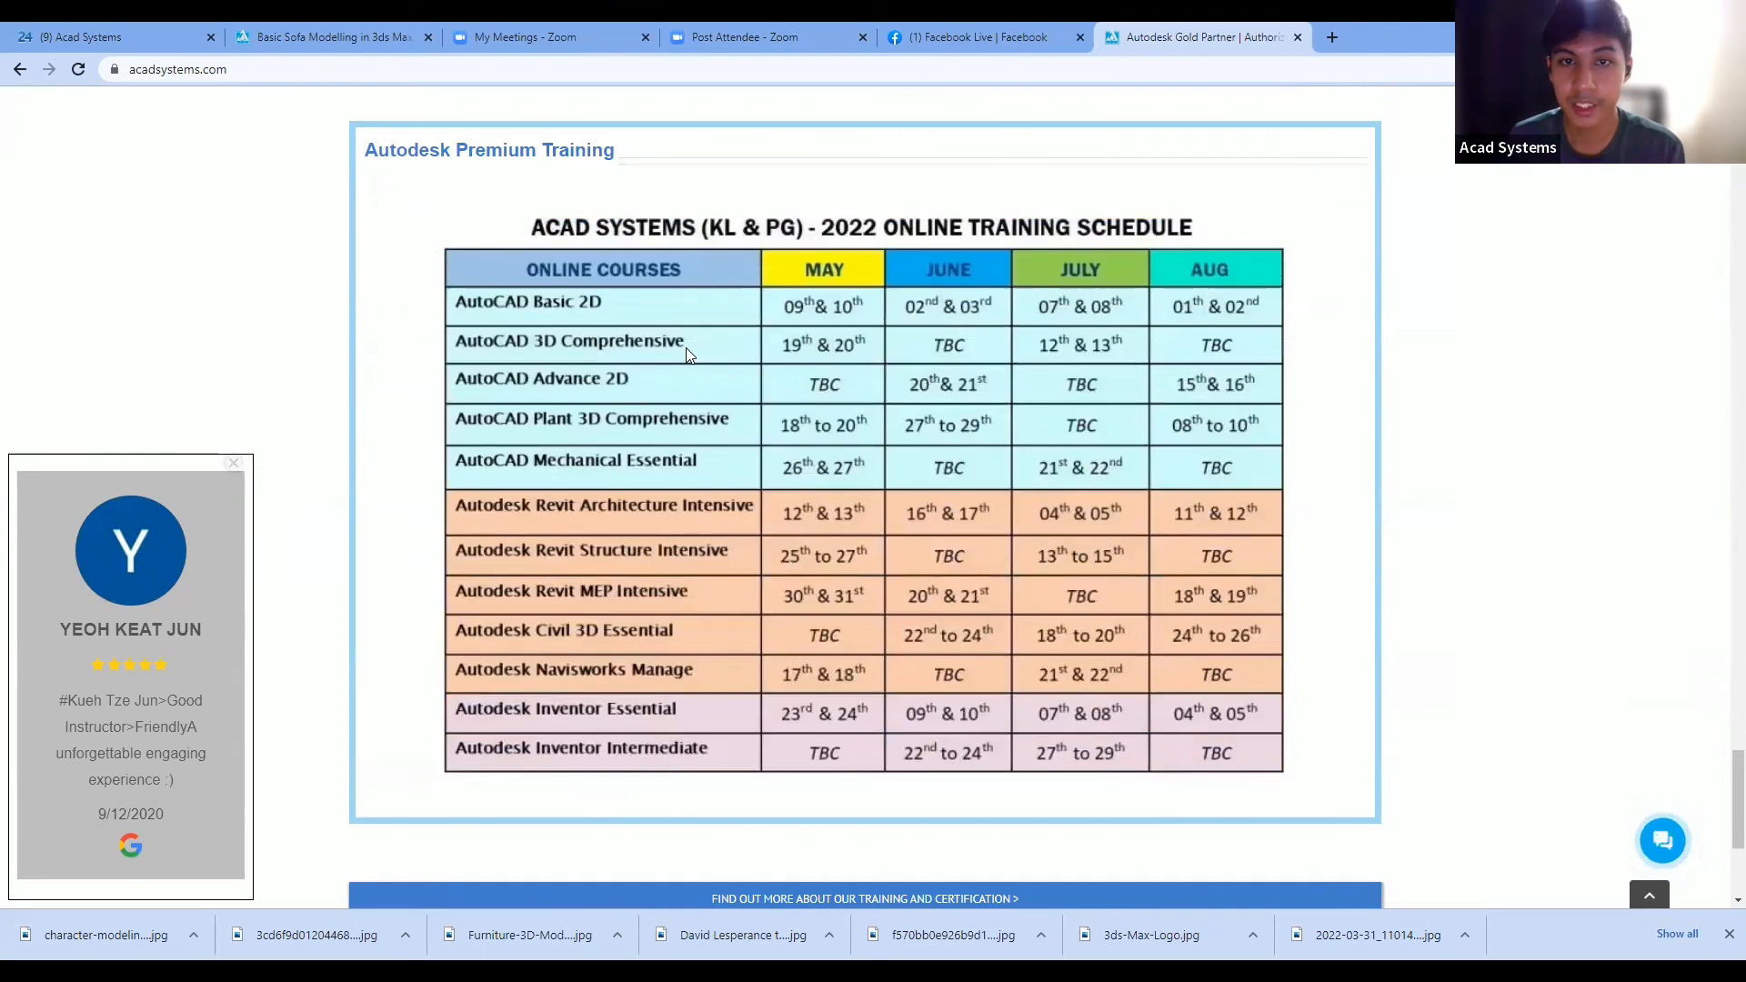
{"action": "scroll", "coordinate": [1224, 336], "scroll_direction": "down", "scroll_amount": 4}
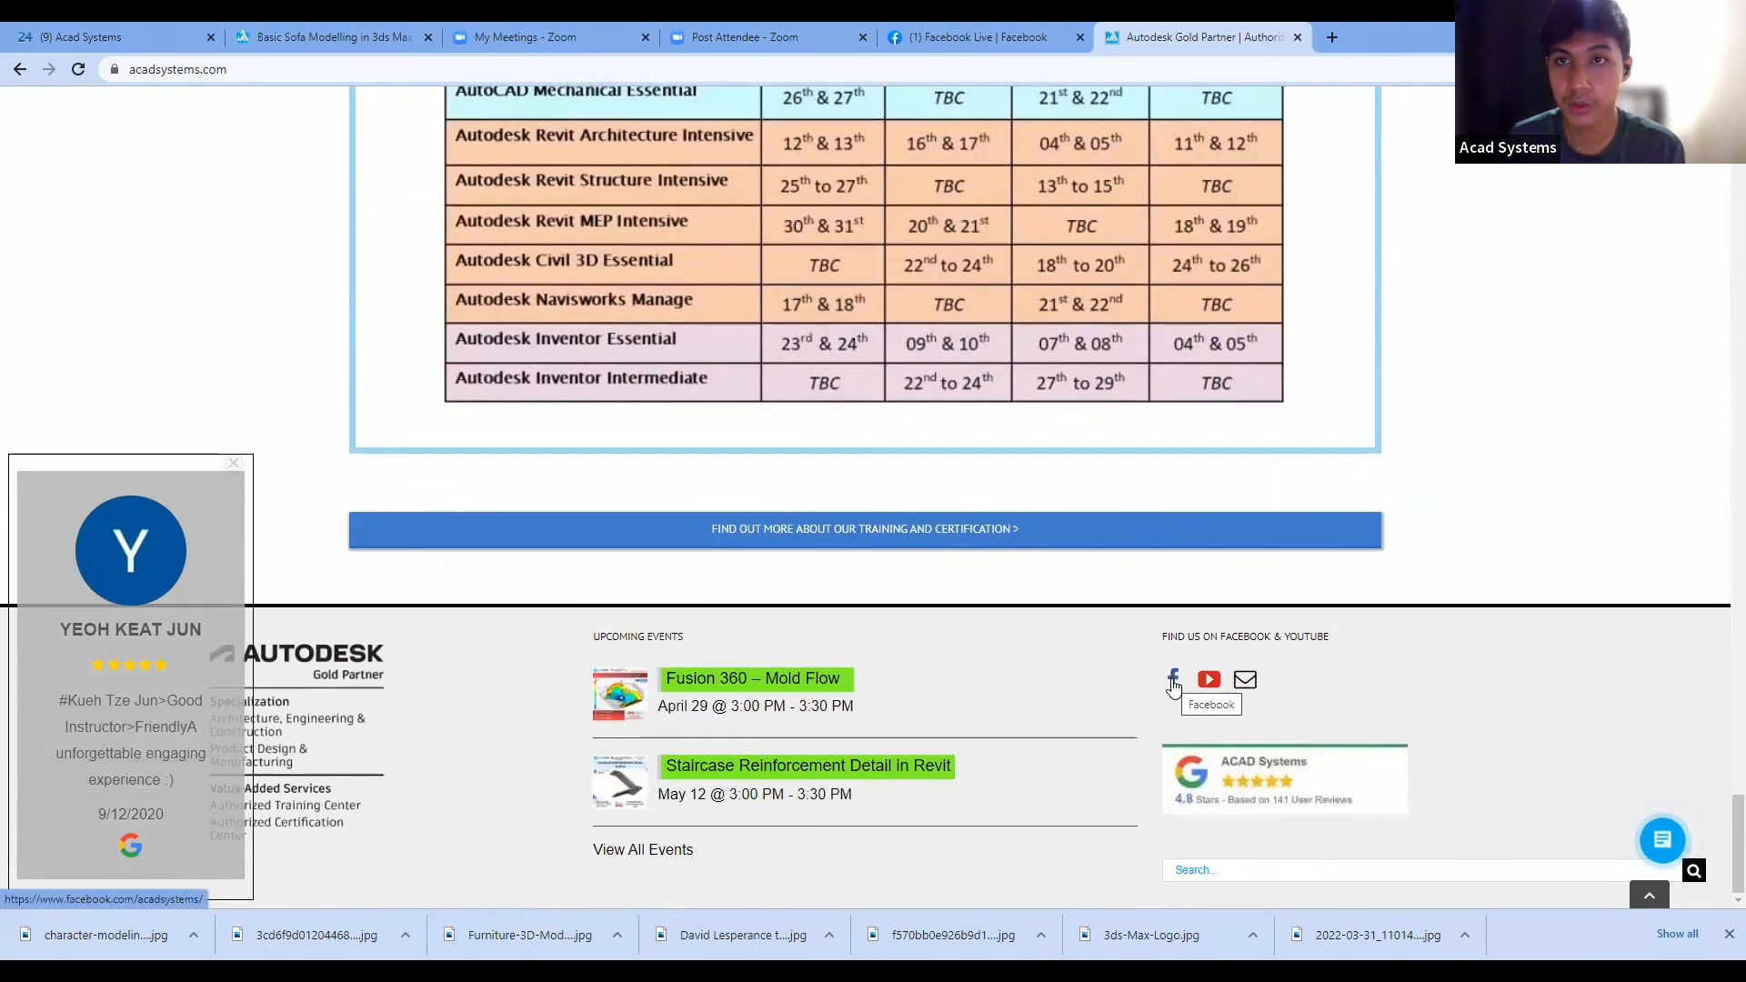
- Open the ACAD Systems Facebook page from the footer, then the company's YouTube channel from the Gold Partner page
{"action": "left_click", "coordinate": [1174, 682]}
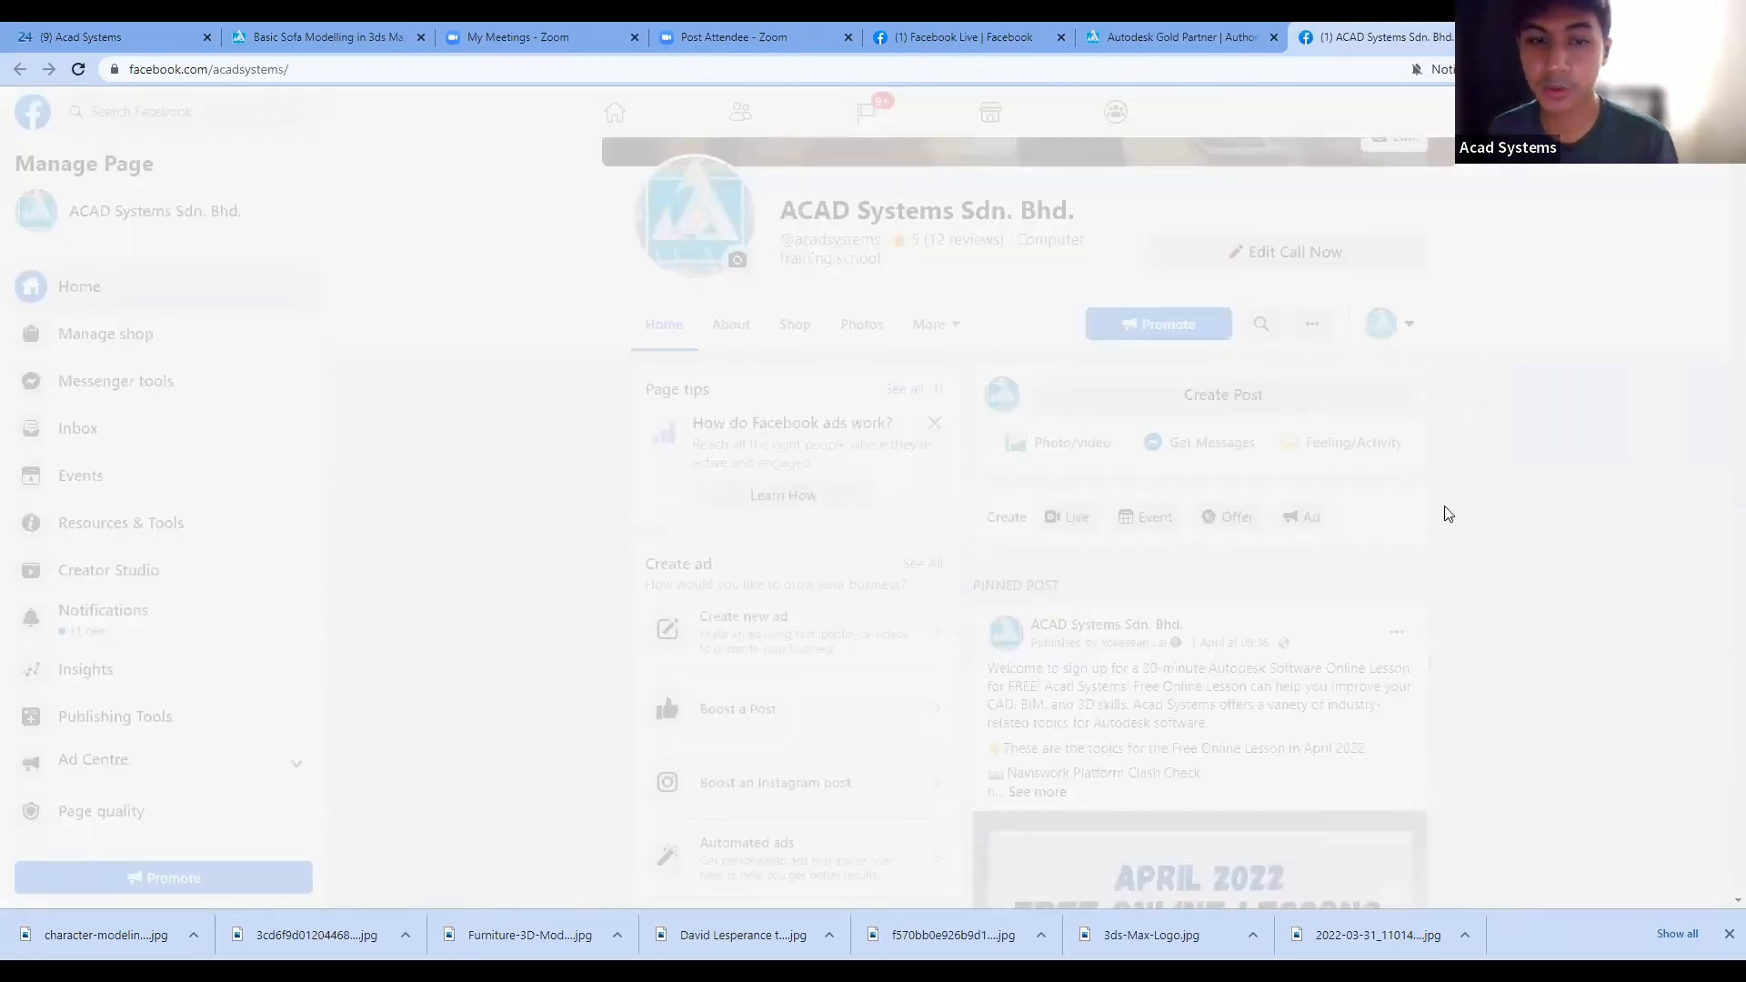
{"action": "left_click", "coordinate": [1192, 37]}
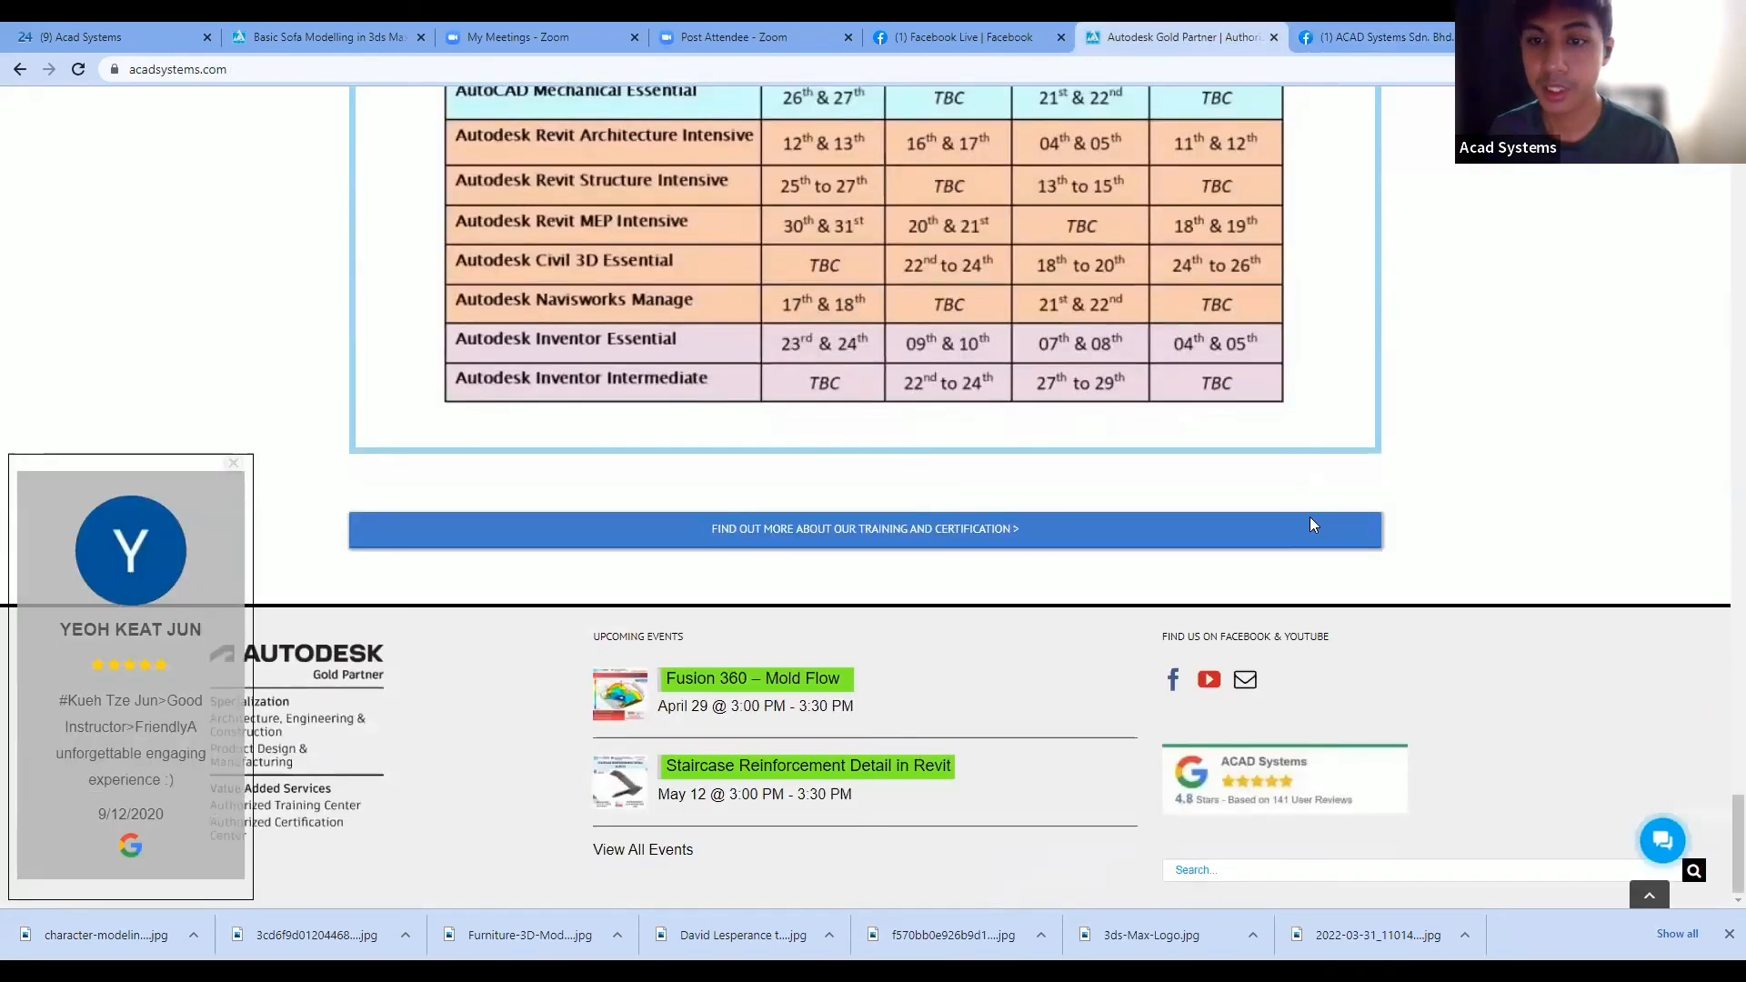
{"action": "left_click", "coordinate": [1209, 682]}
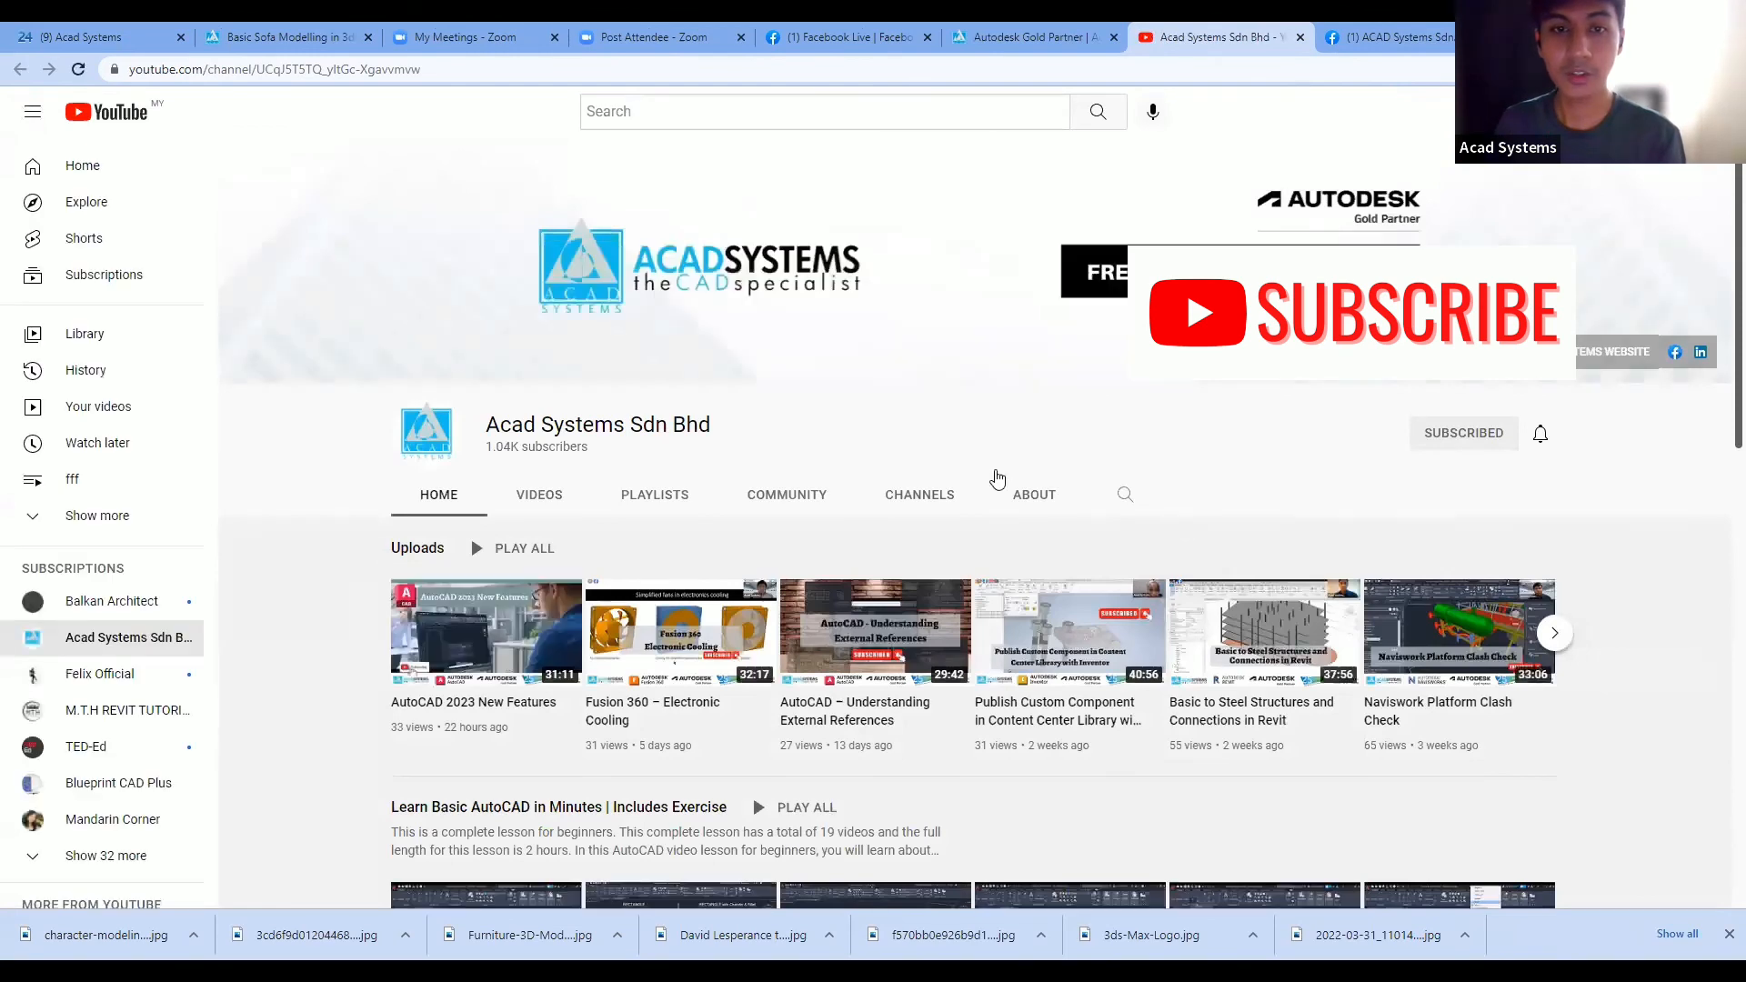
- Browse the Acad Systems Sdn Bhd YouTube video shelves, then switch back to the Facebook tab
{"action": "scroll", "coordinate": [967, 351], "scroll_direction": "down", "scroll_amount": 2}
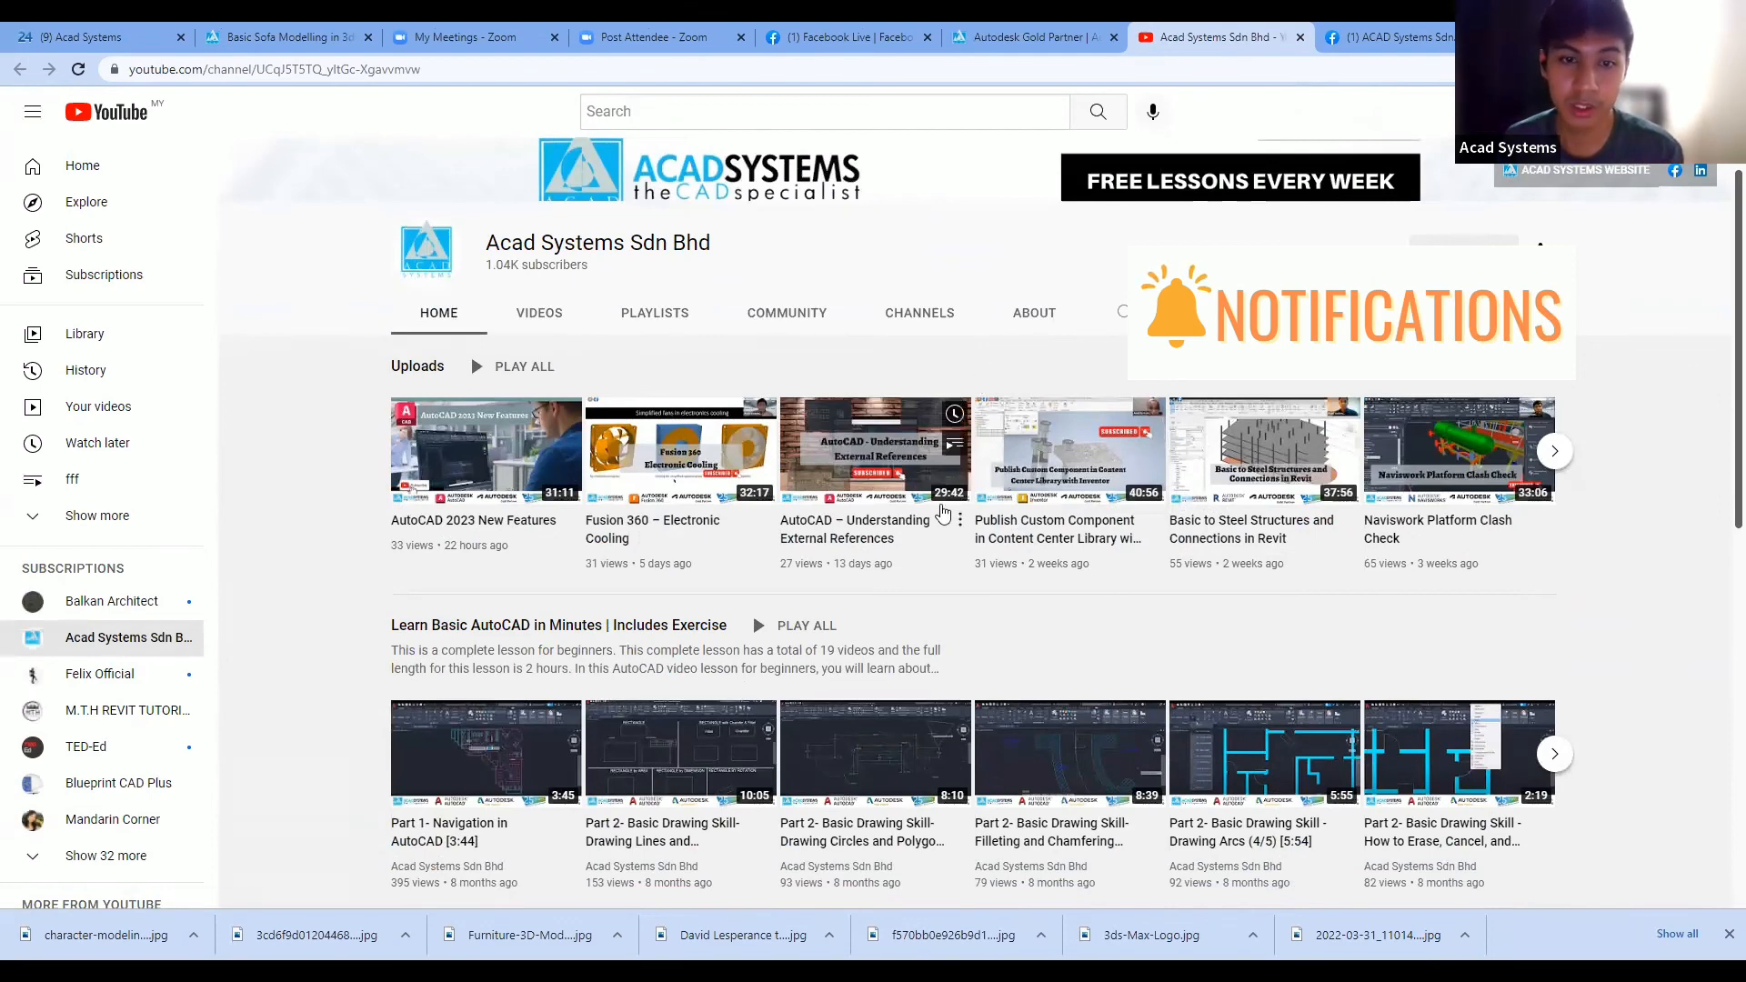
{"action": "scroll", "coordinate": [966, 550], "scroll_direction": "down", "scroll_amount": 2}
{"action": "scroll", "coordinate": [966, 550], "scroll_direction": "down", "scroll_amount": 1}
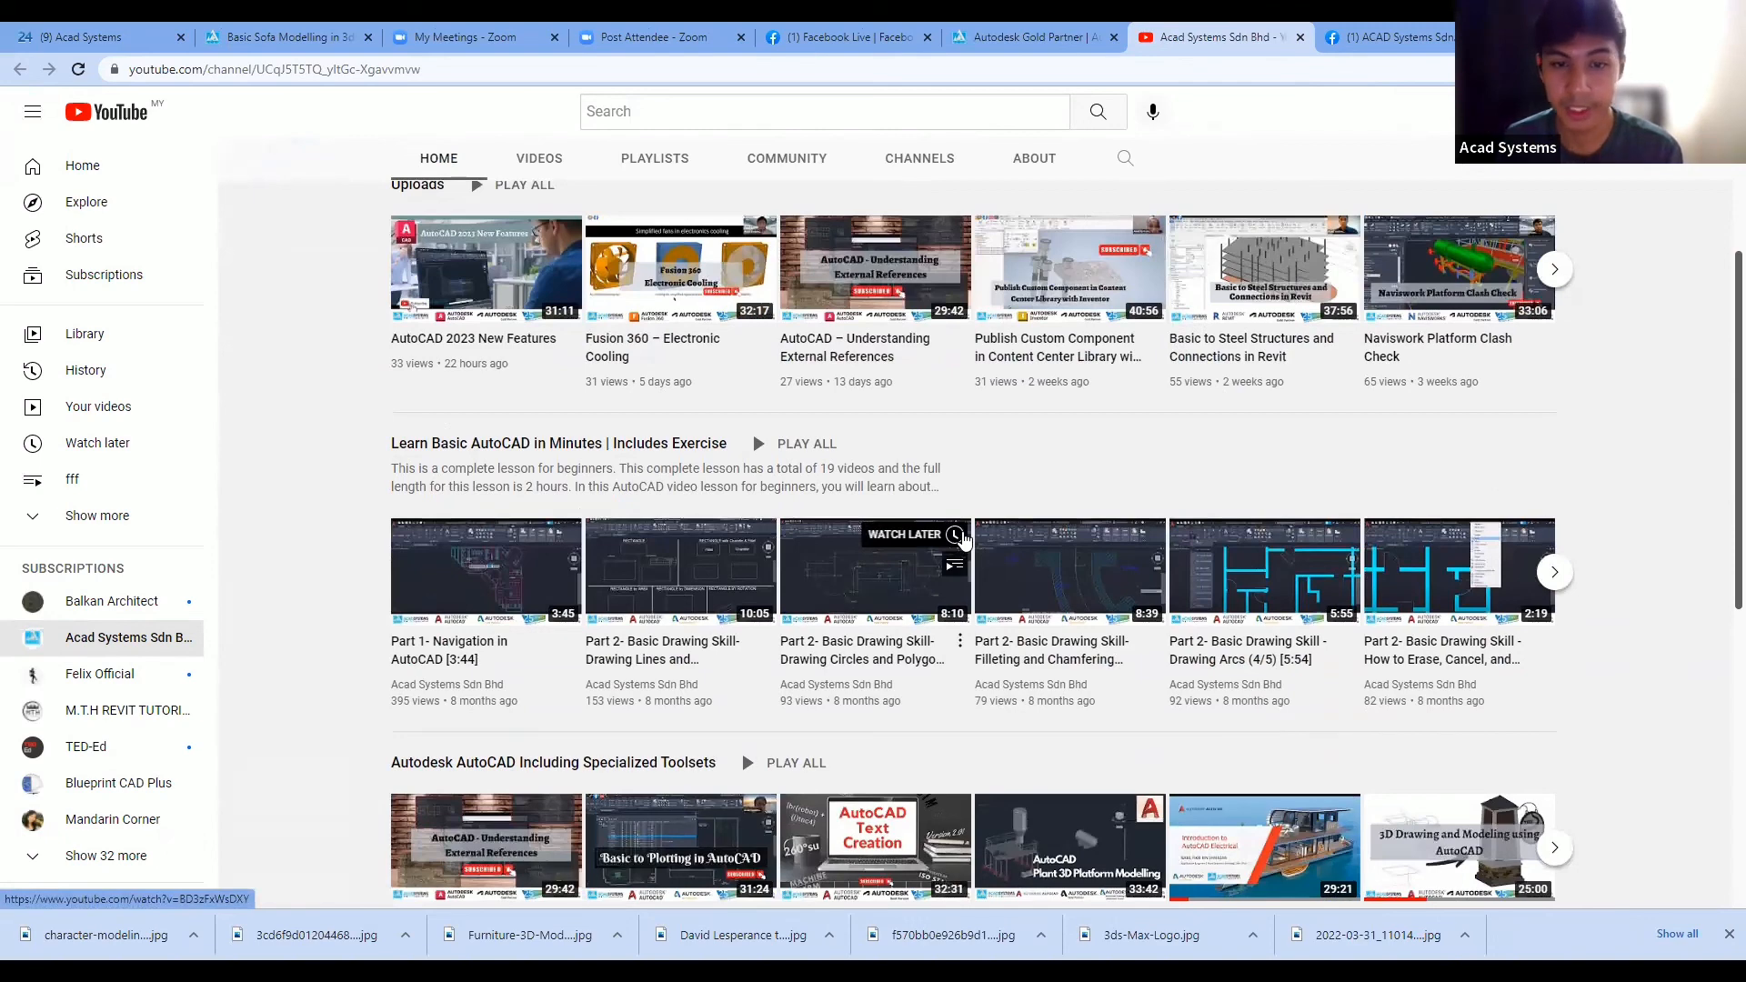
{"action": "scroll", "coordinate": [976, 497], "scroll_direction": "down", "scroll_amount": 1}
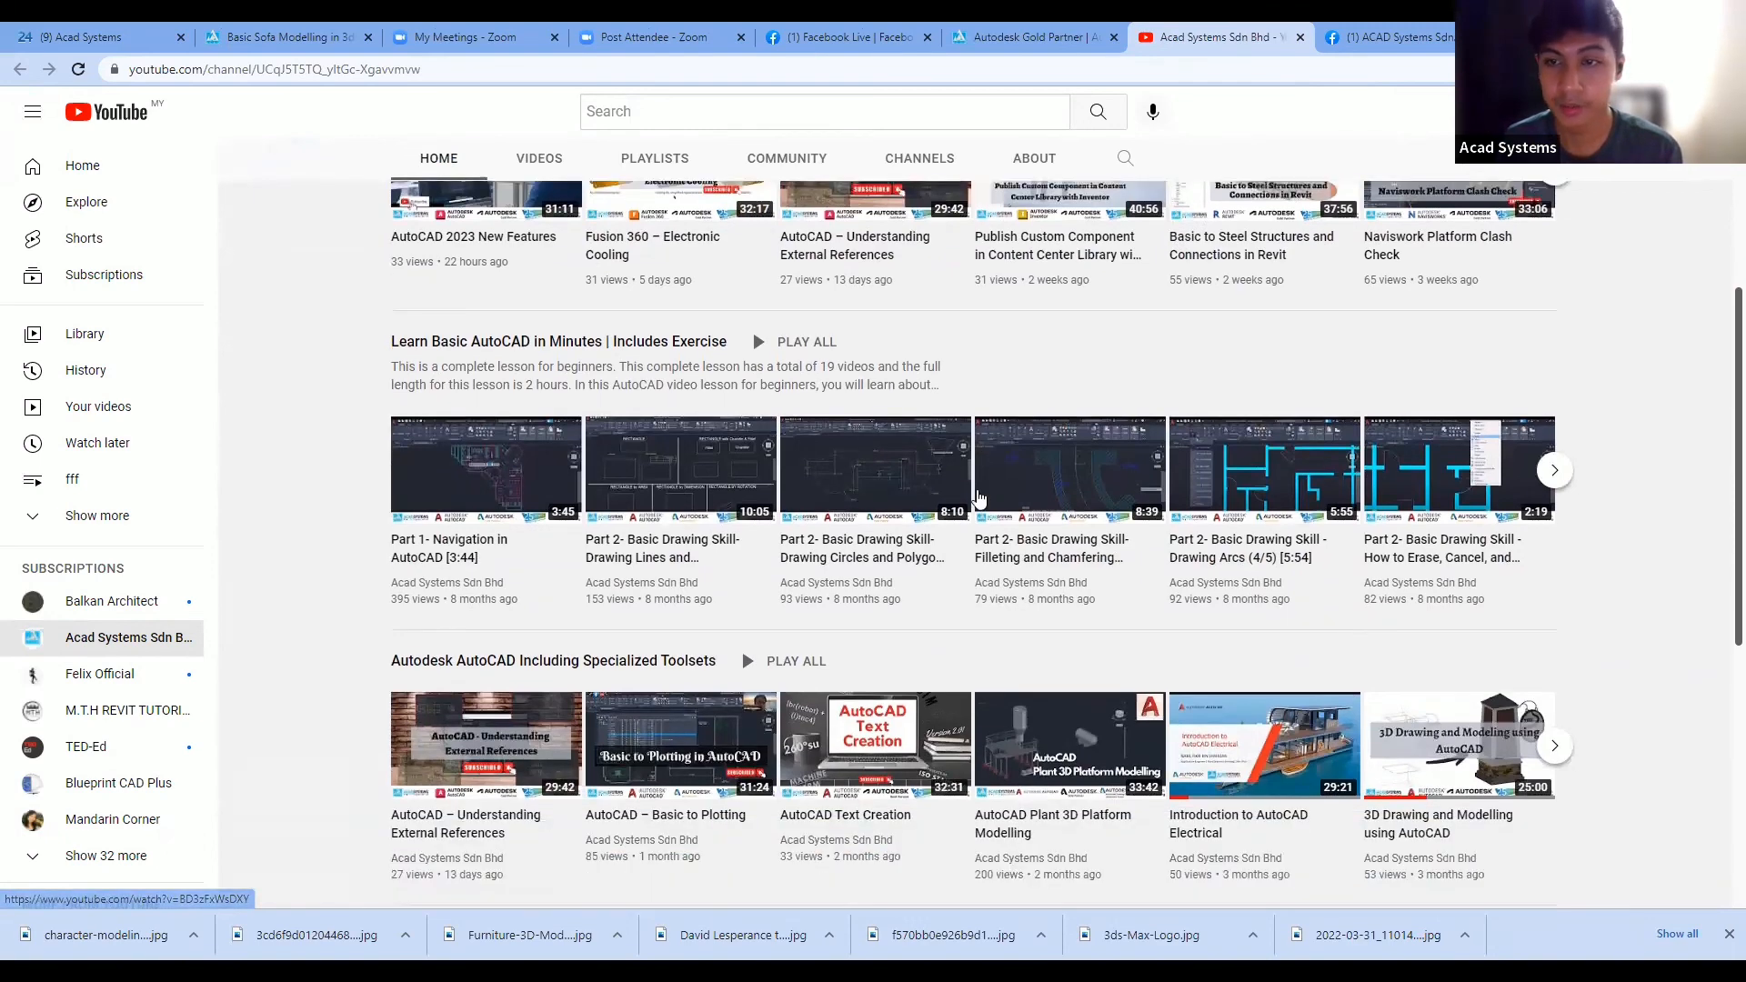
{"action": "scroll", "coordinate": [977, 498], "scroll_direction": "down", "scroll_amount": 3}
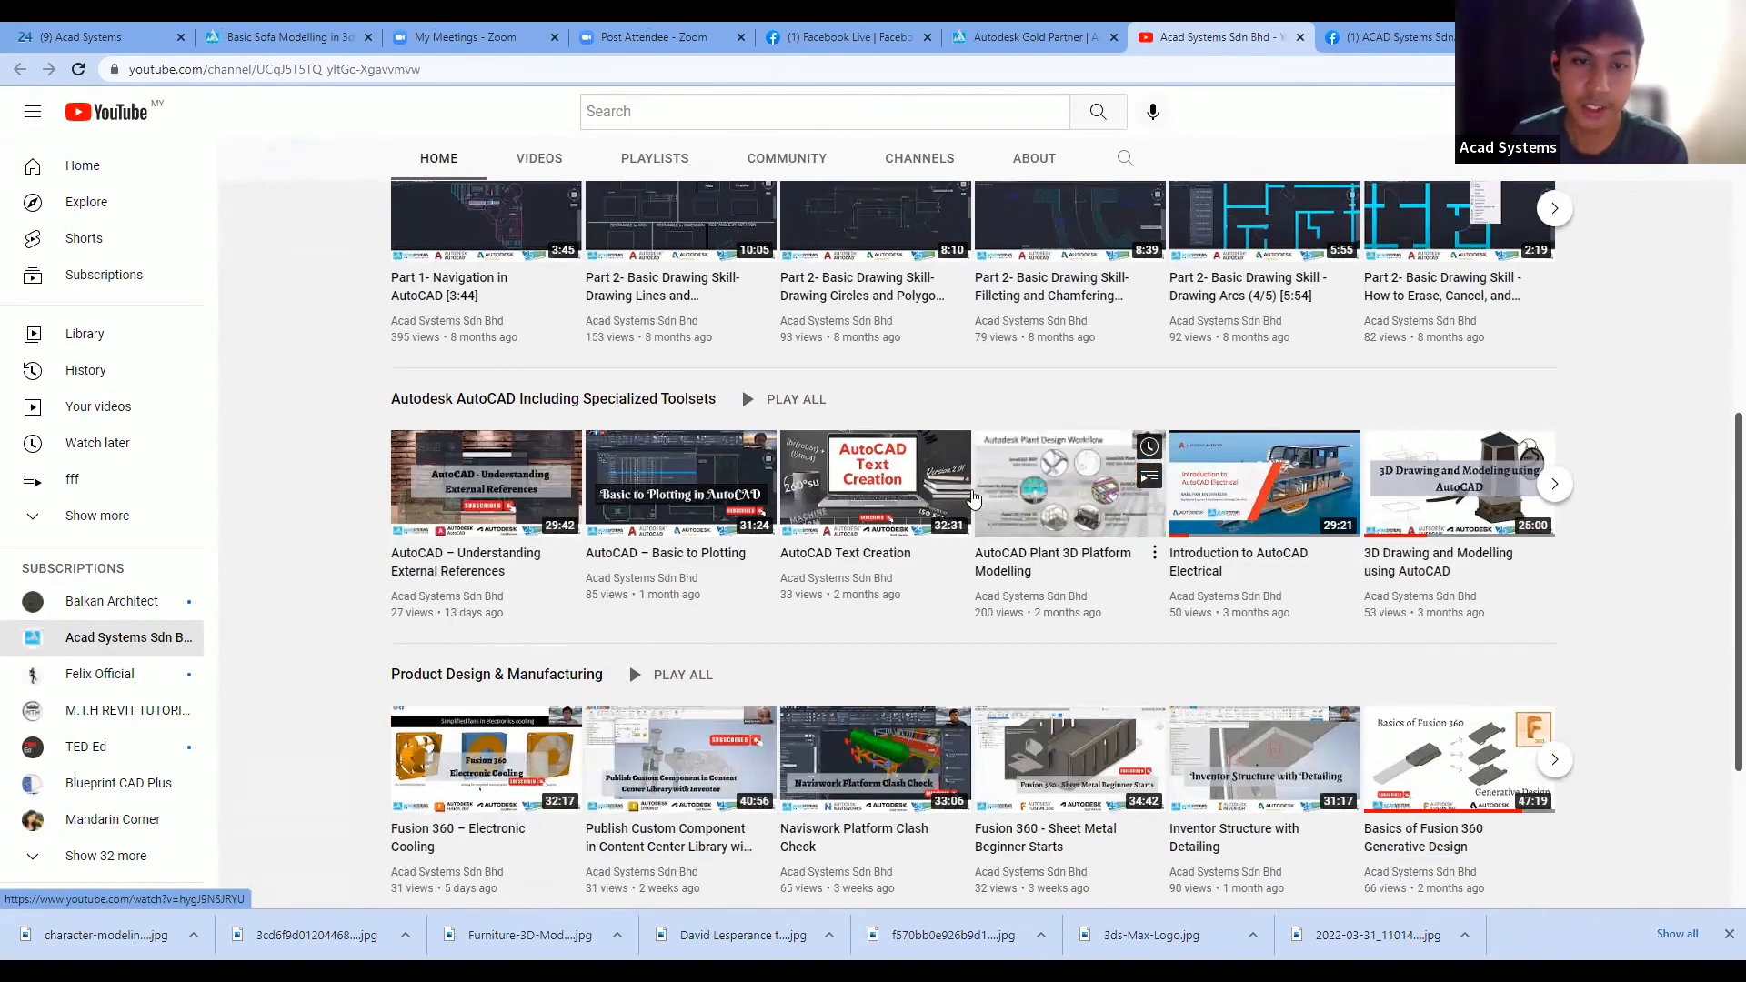
{"action": "scroll", "coordinate": [973, 498], "scroll_direction": "down", "scroll_amount": 2}
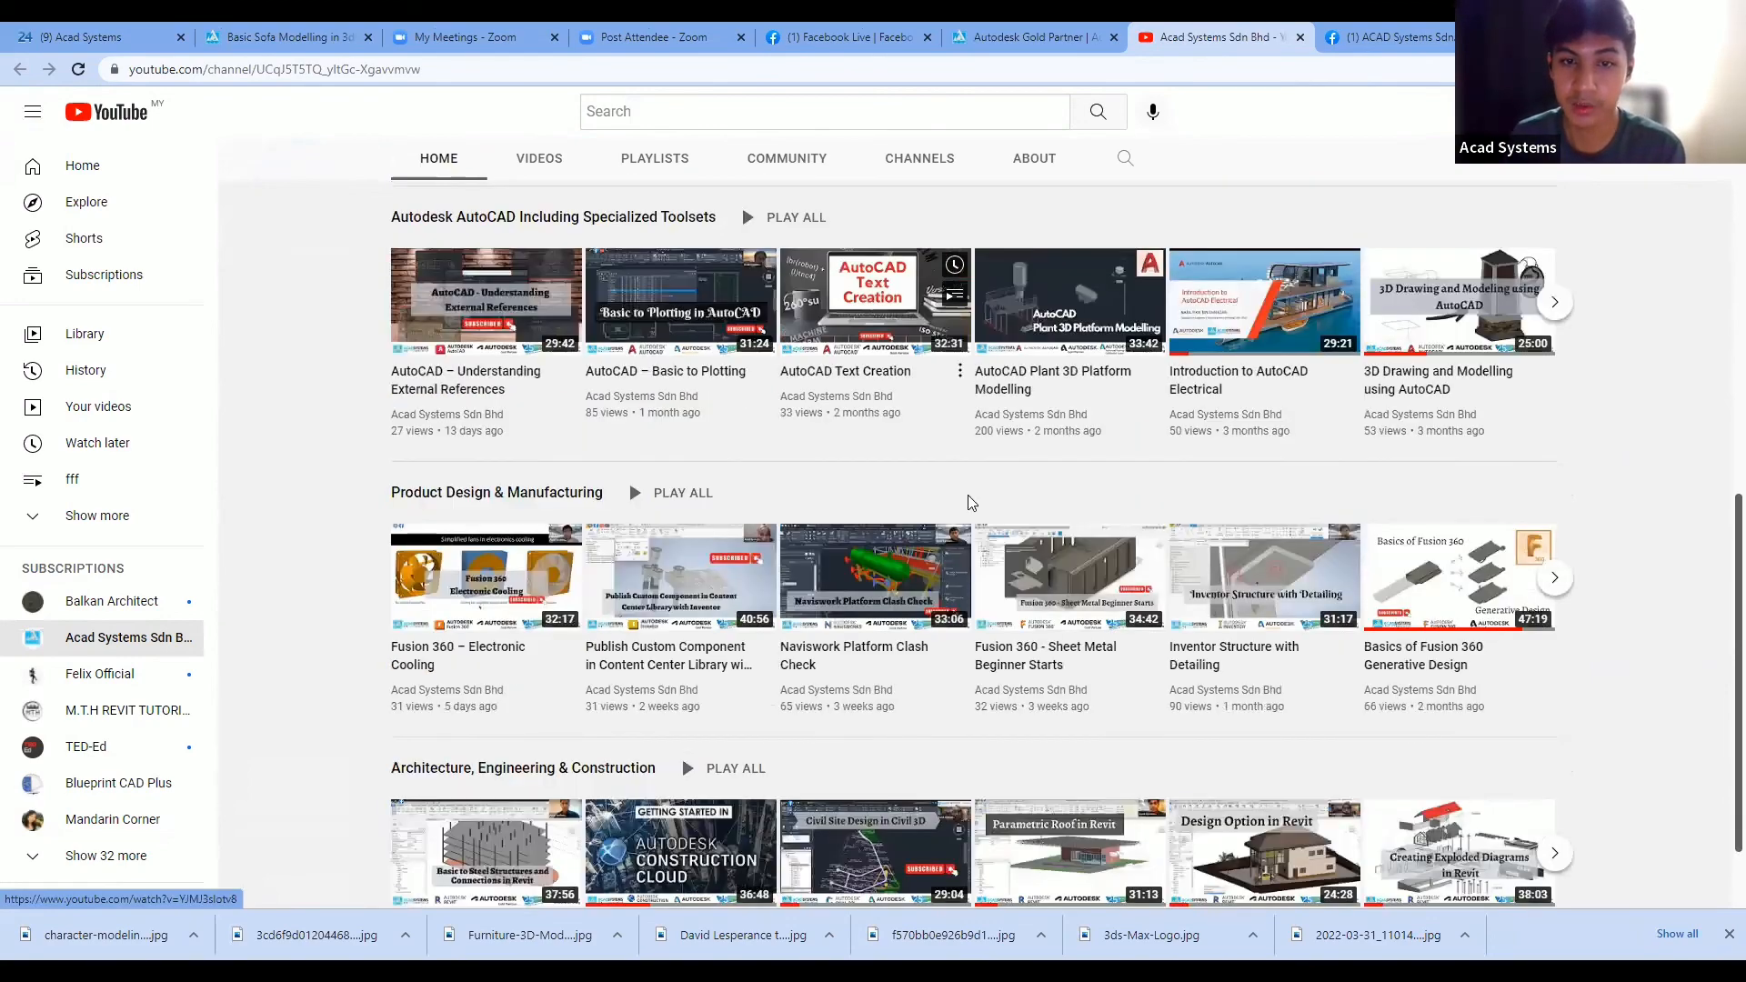
{"action": "scroll", "coordinate": [972, 502], "scroll_direction": "up", "scroll_amount": 3}
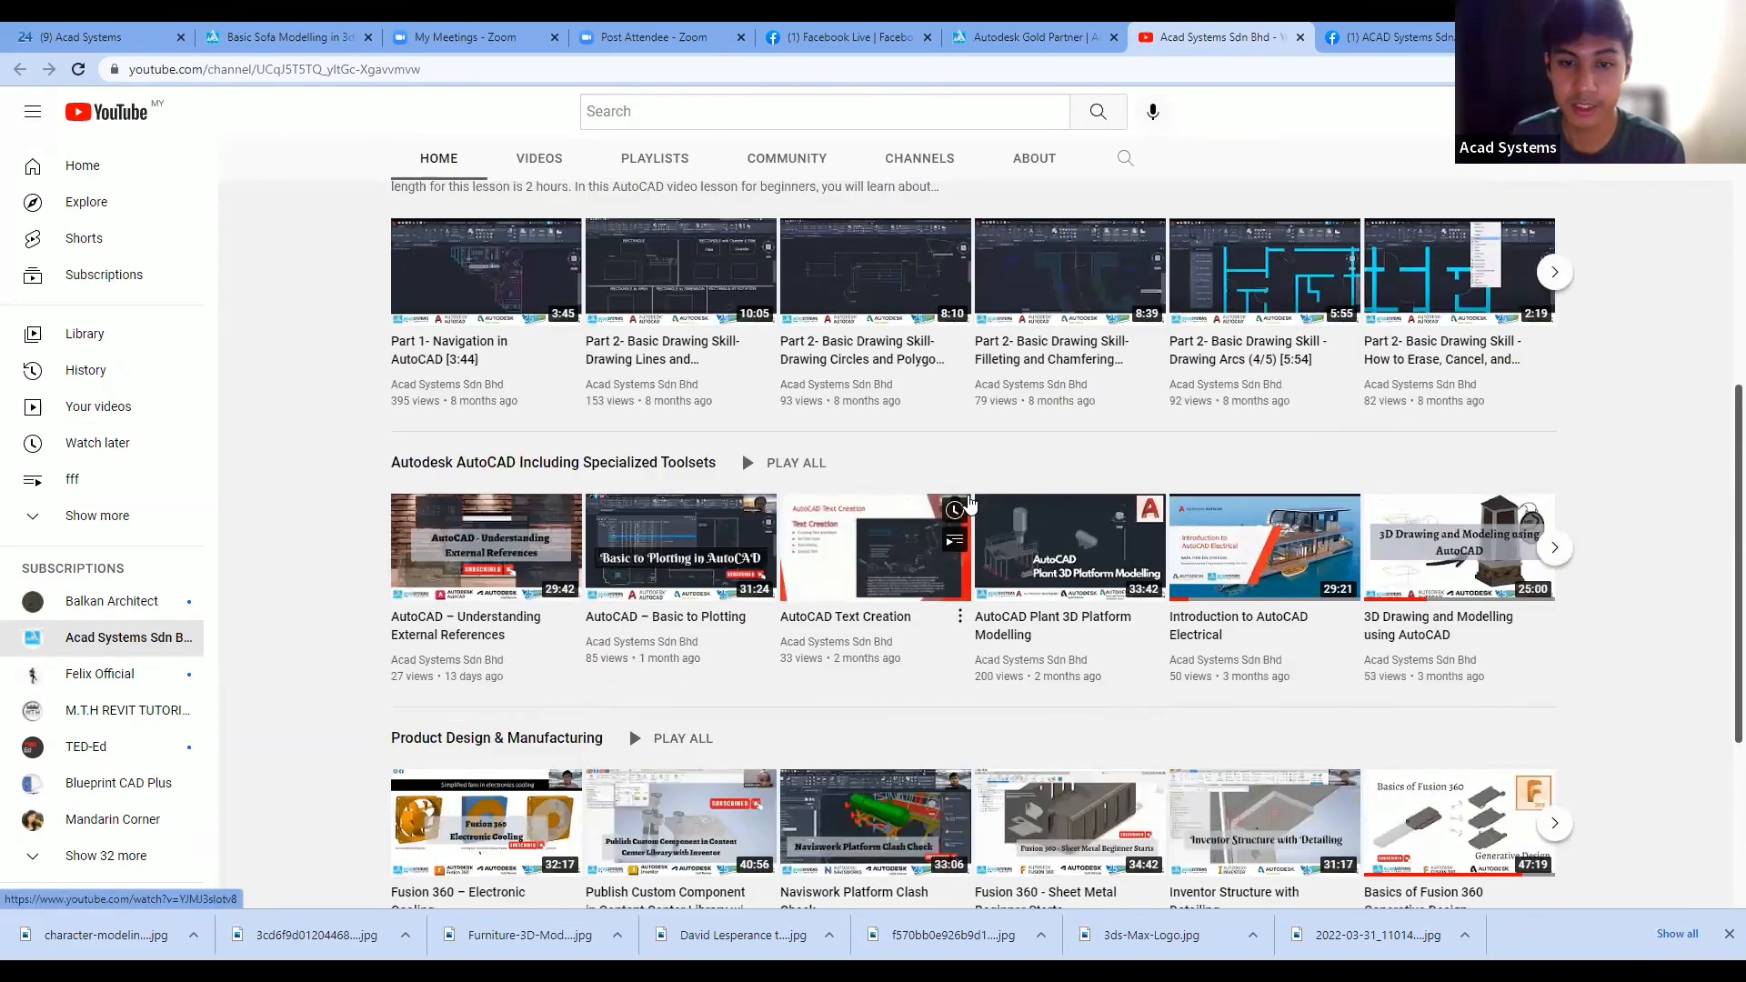
{"action": "scroll", "coordinate": [972, 503], "scroll_direction": "up", "scroll_amount": 3}
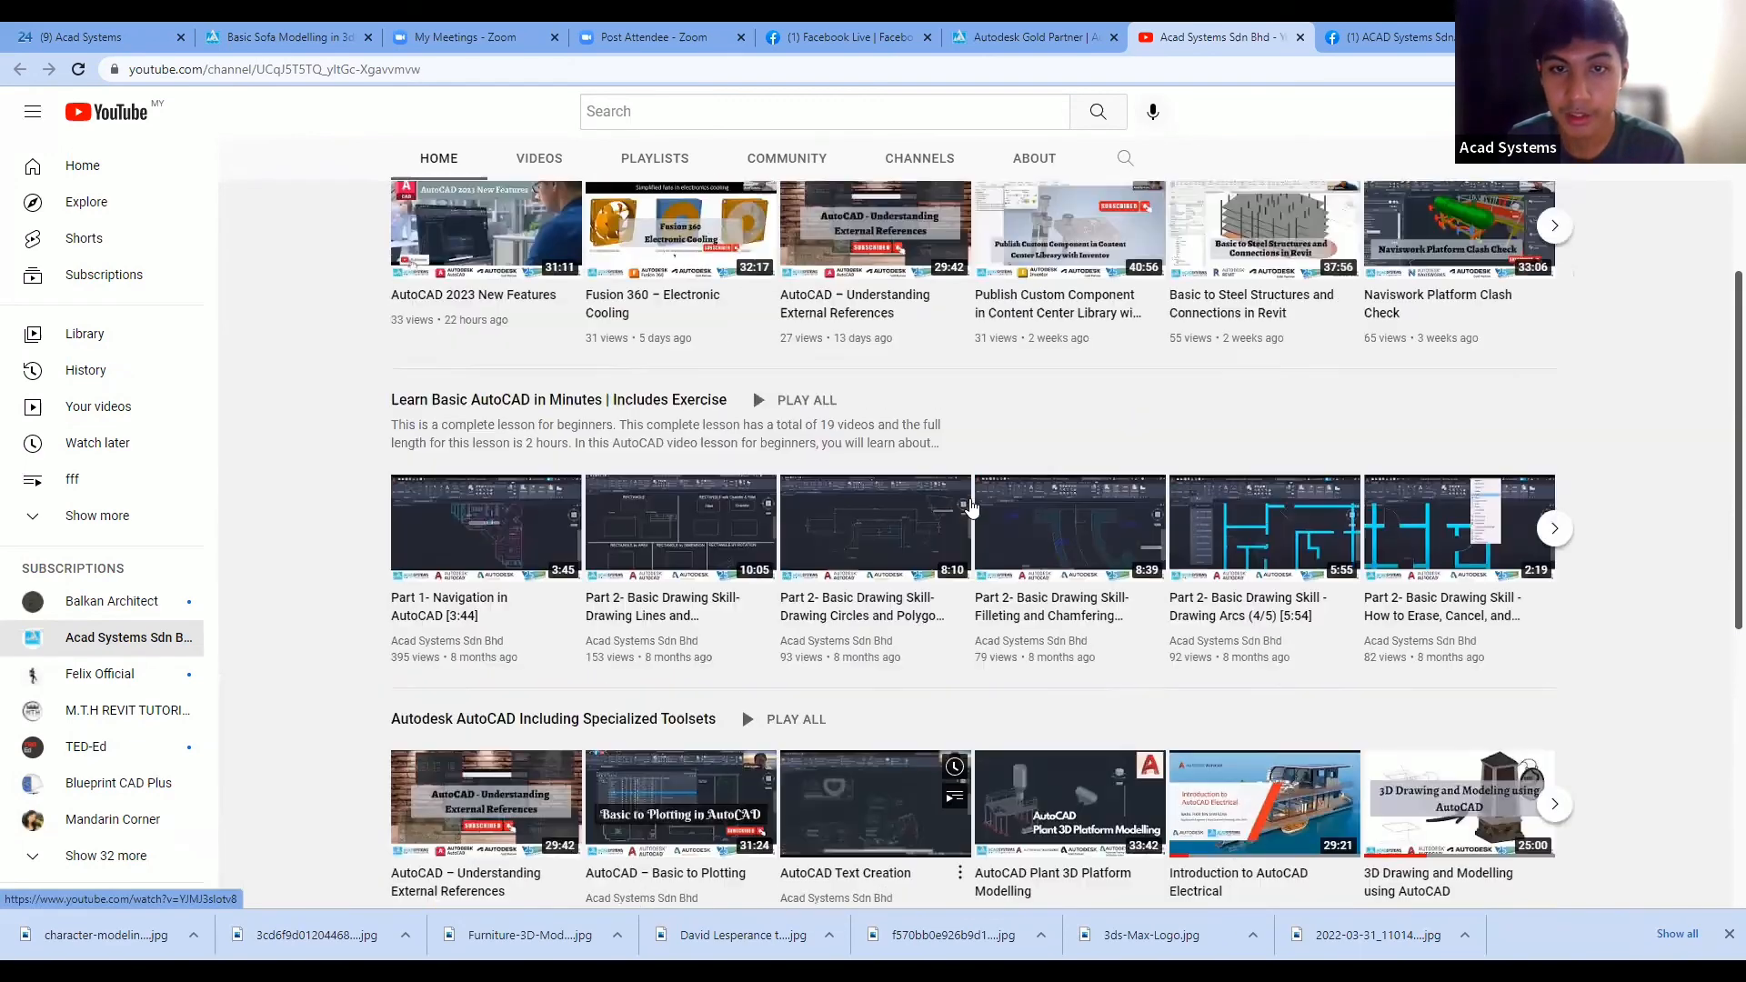
{"action": "scroll", "coordinate": [971, 507], "scroll_direction": "up", "scroll_amount": 5}
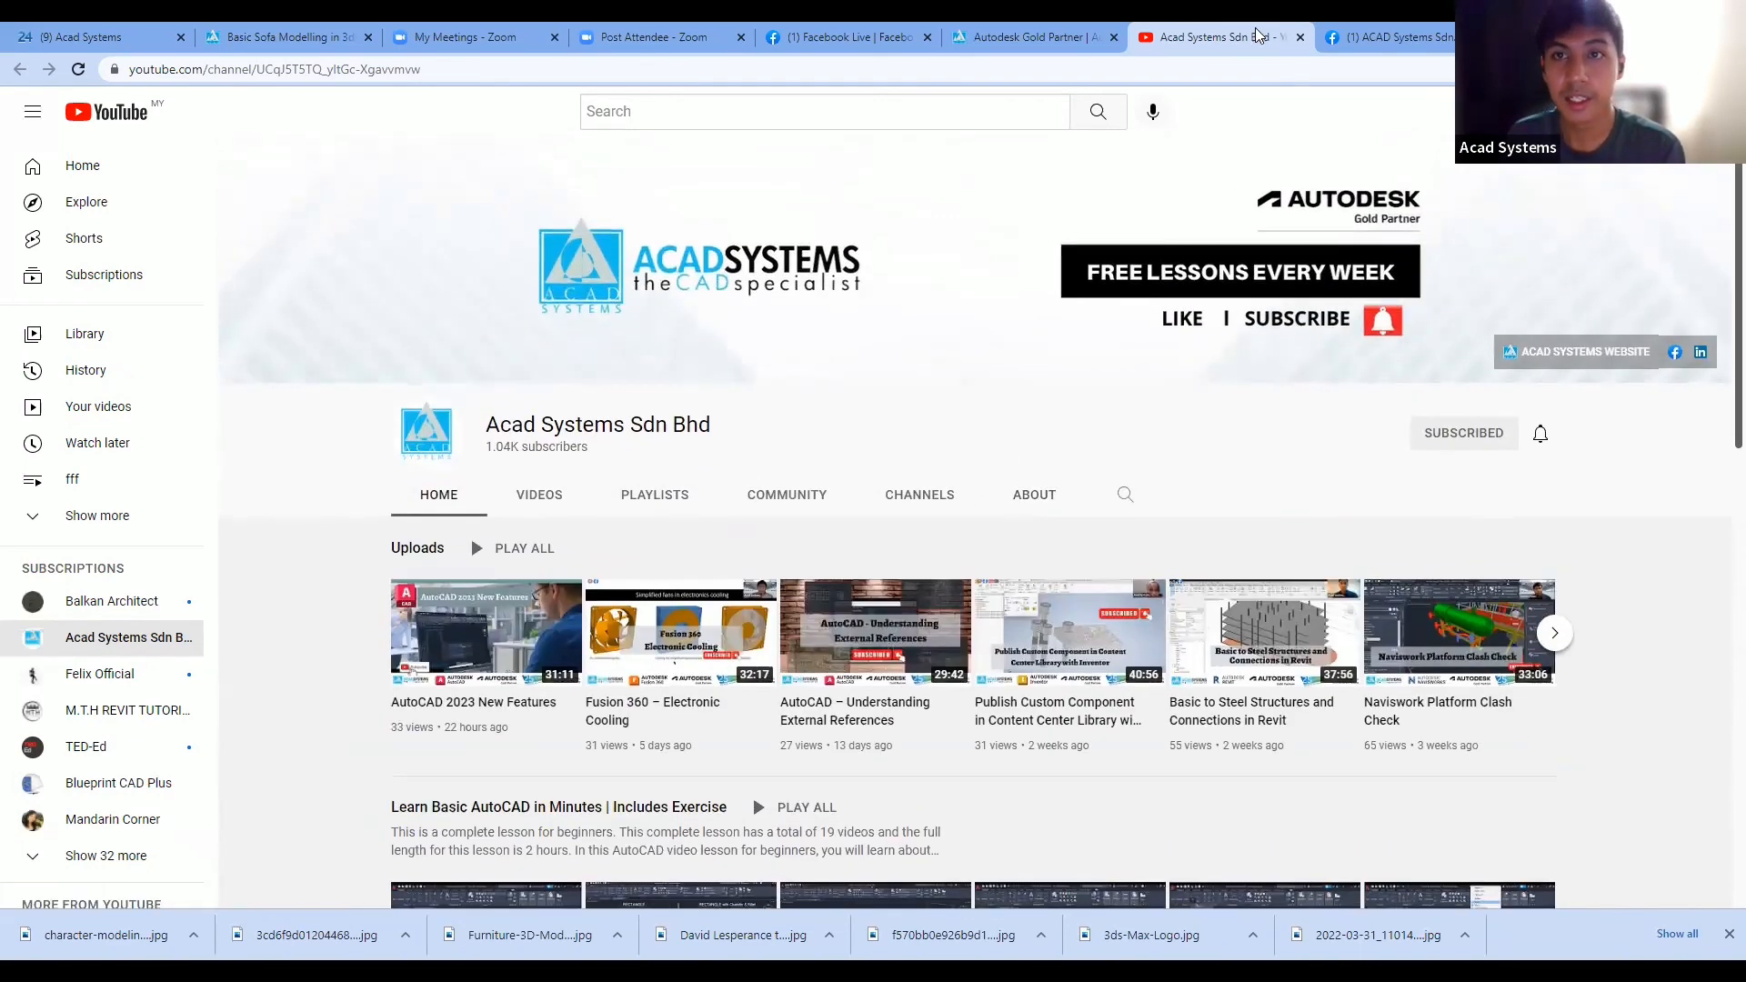
{"action": "left_click", "coordinate": [1357, 40]}
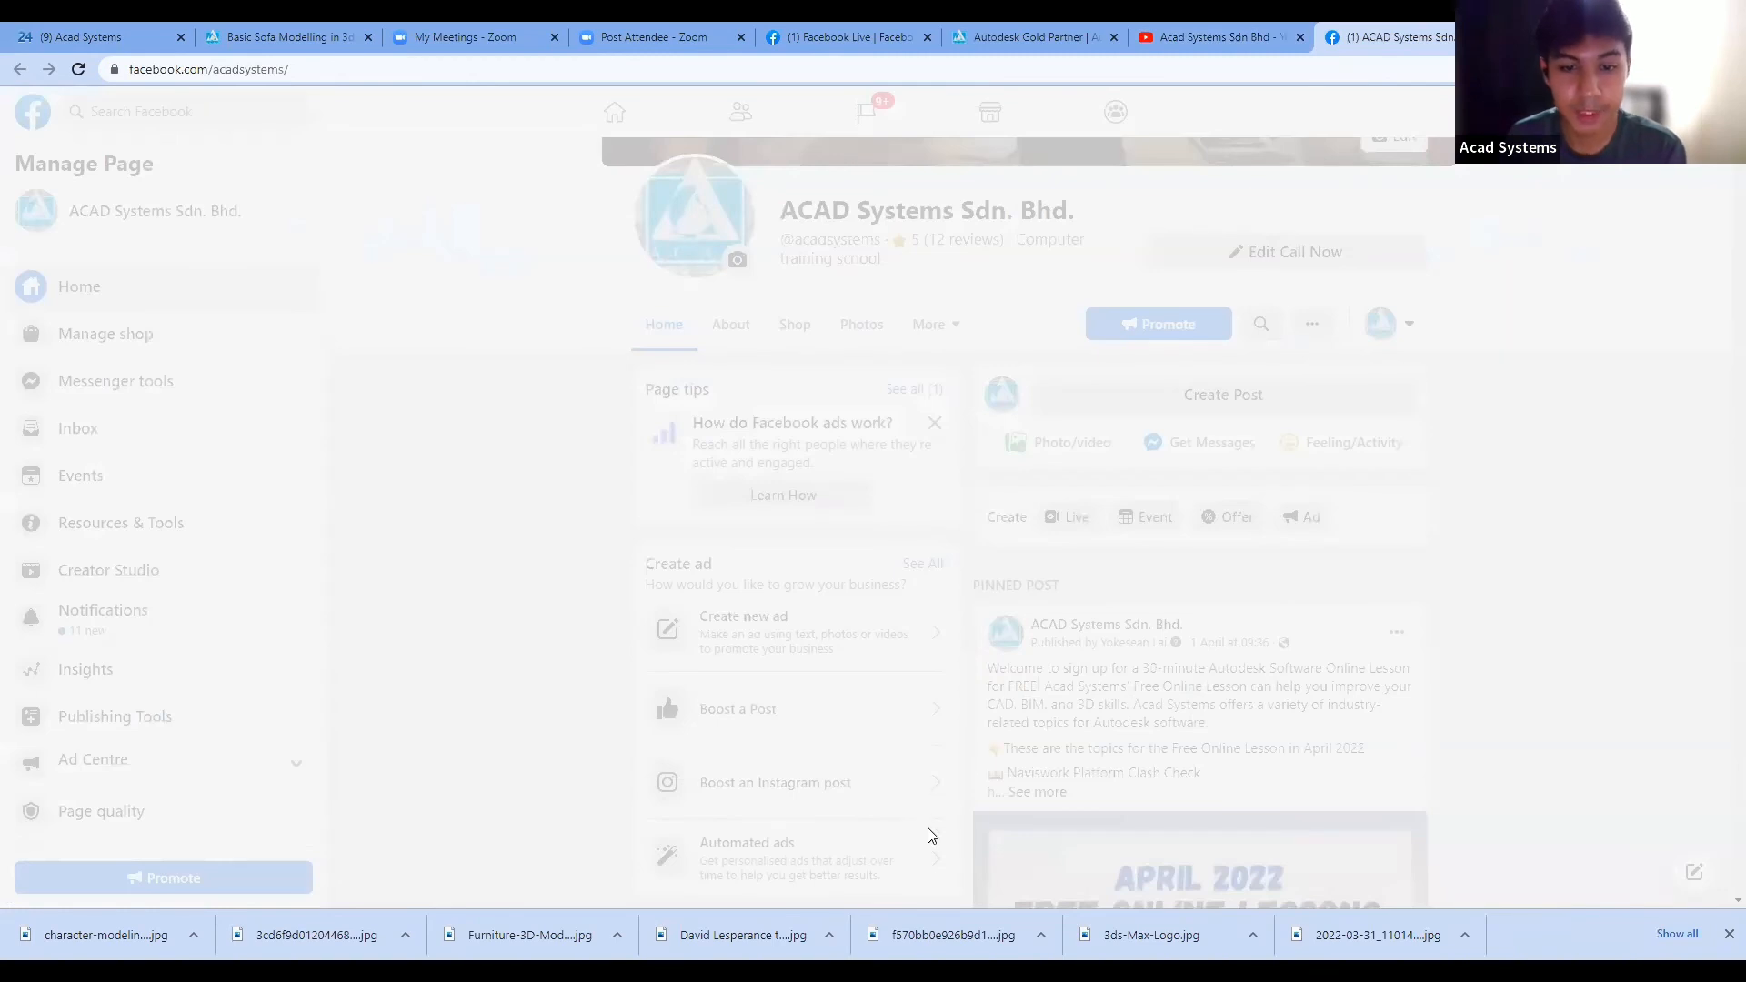